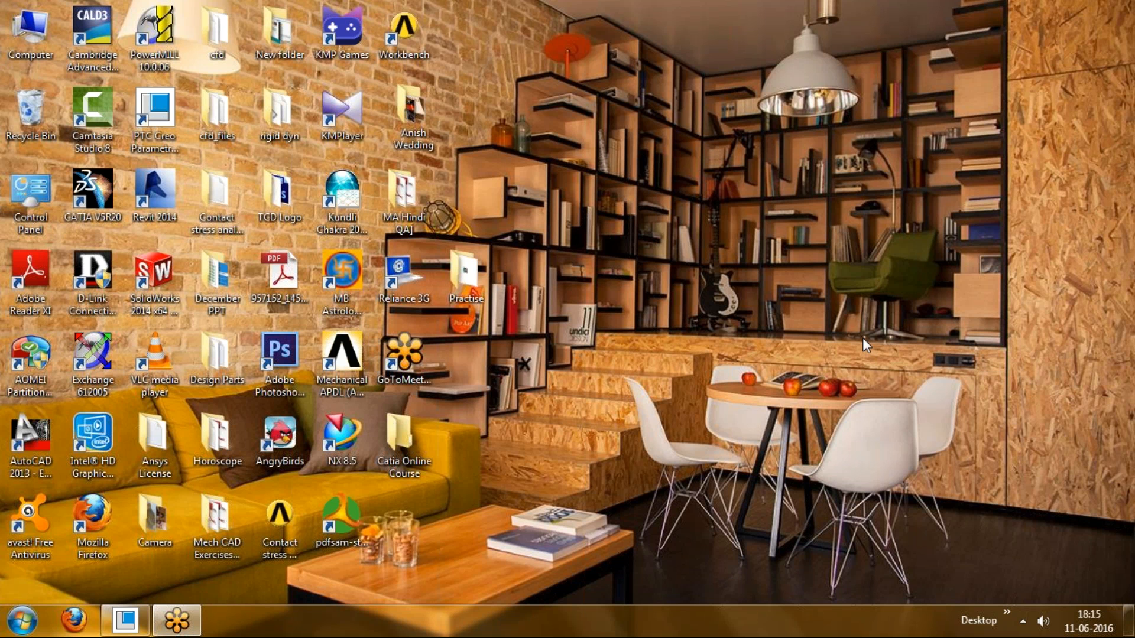
Step: Switch from the desktop to PTC Creo Parametric 3.0
{"action": "left_click", "coordinate": [131, 621]}
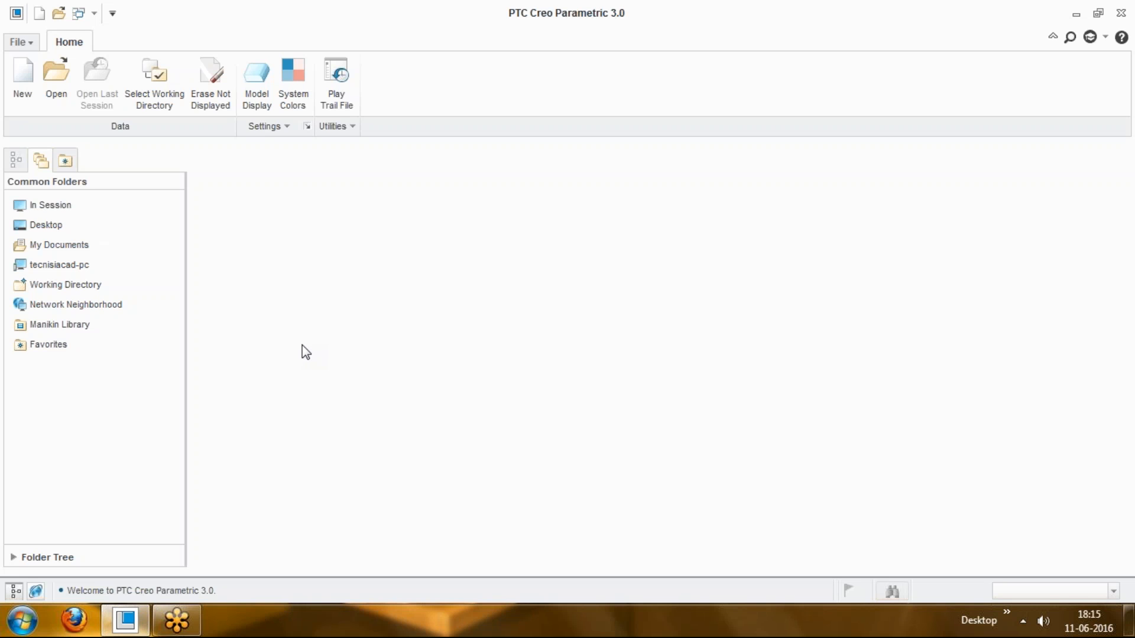
{"action": "key", "text": "super+d"}
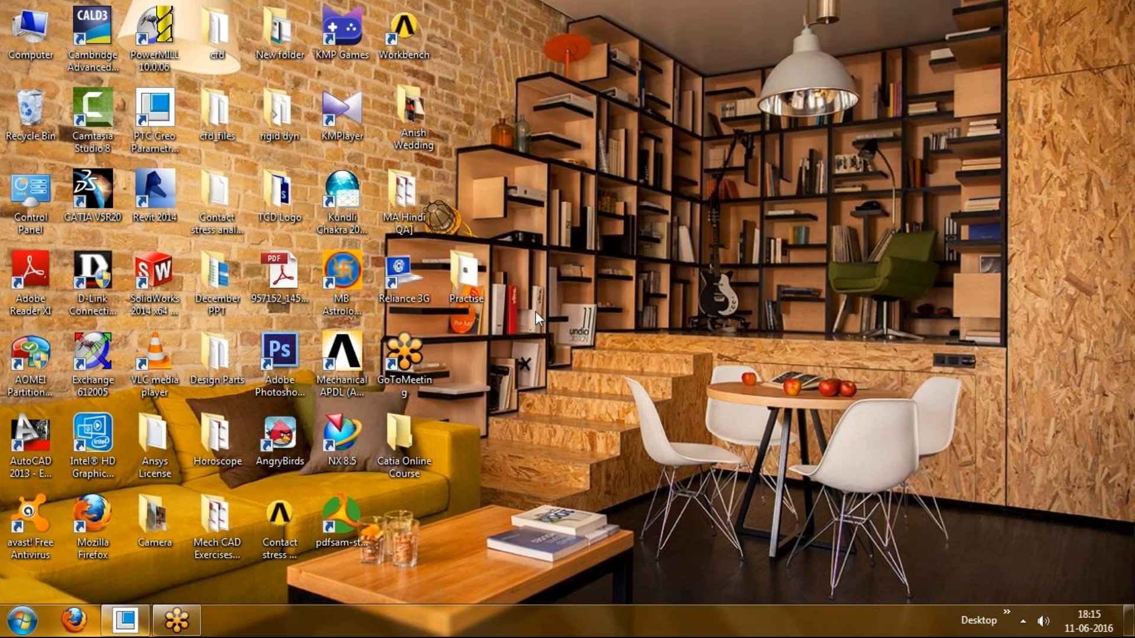
{"action": "mouse_move", "coordinate": [132, 618]}
{"action": "left_click", "coordinate": [133, 618]}
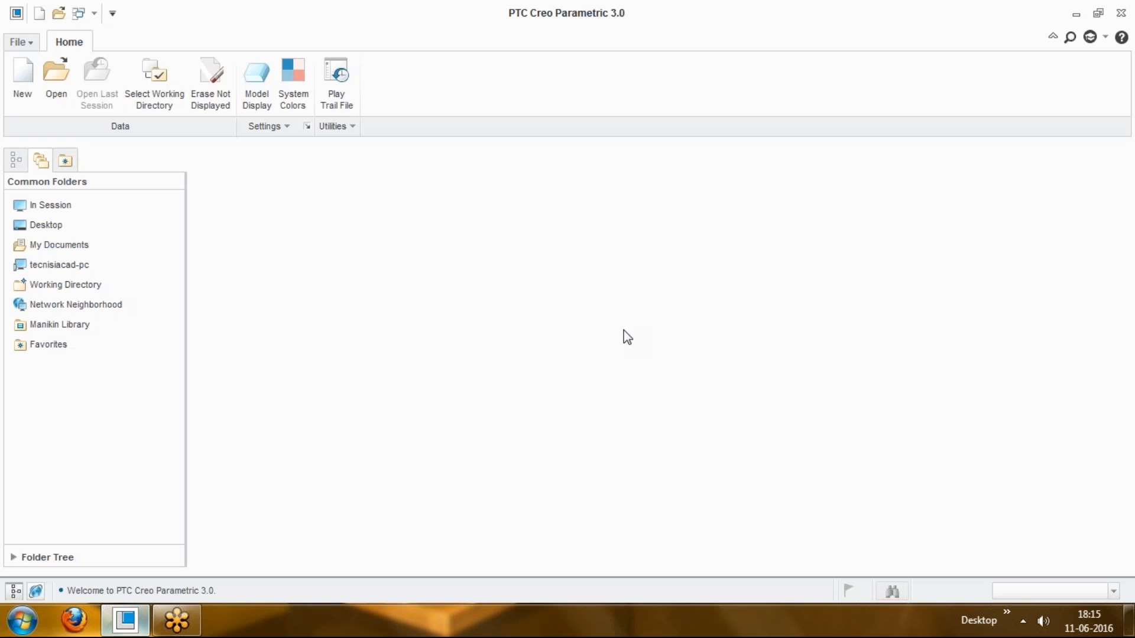
Step: Create a new solid part named prt0001 with the mmns_part_solid template instead of the default one
{"action": "left_click", "coordinate": [30, 91]}
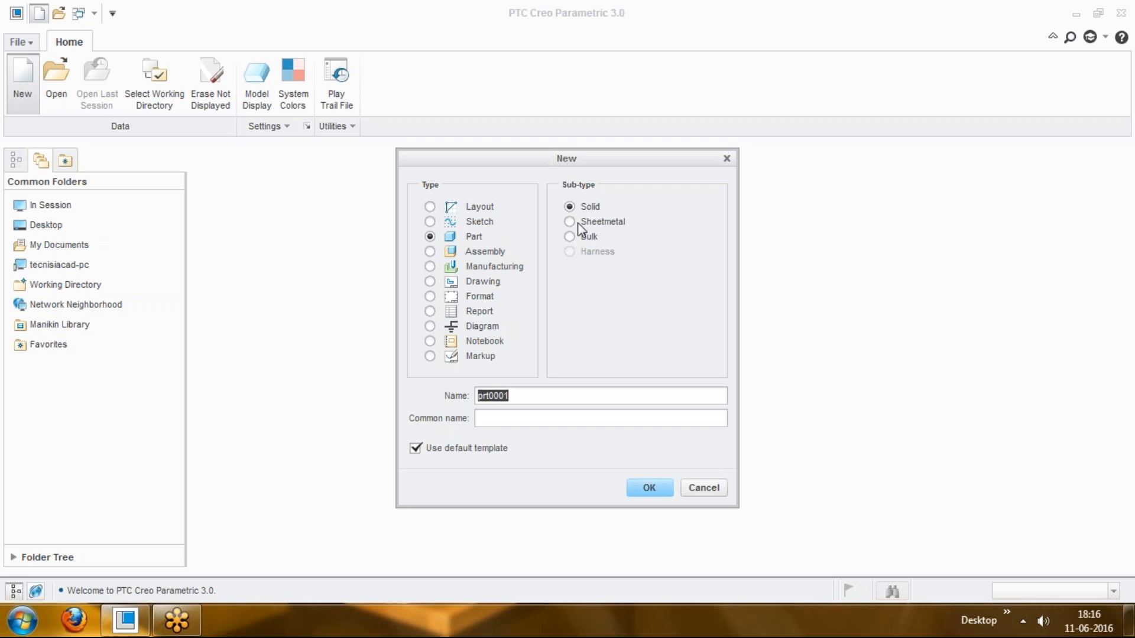
{"action": "left_click", "coordinate": [440, 449]}
{"action": "left_click", "coordinate": [647, 486]}
{"action": "left_click", "coordinate": [460, 245]}
{"action": "left_click", "coordinate": [464, 257]}
{"action": "key", "text": "Return"}
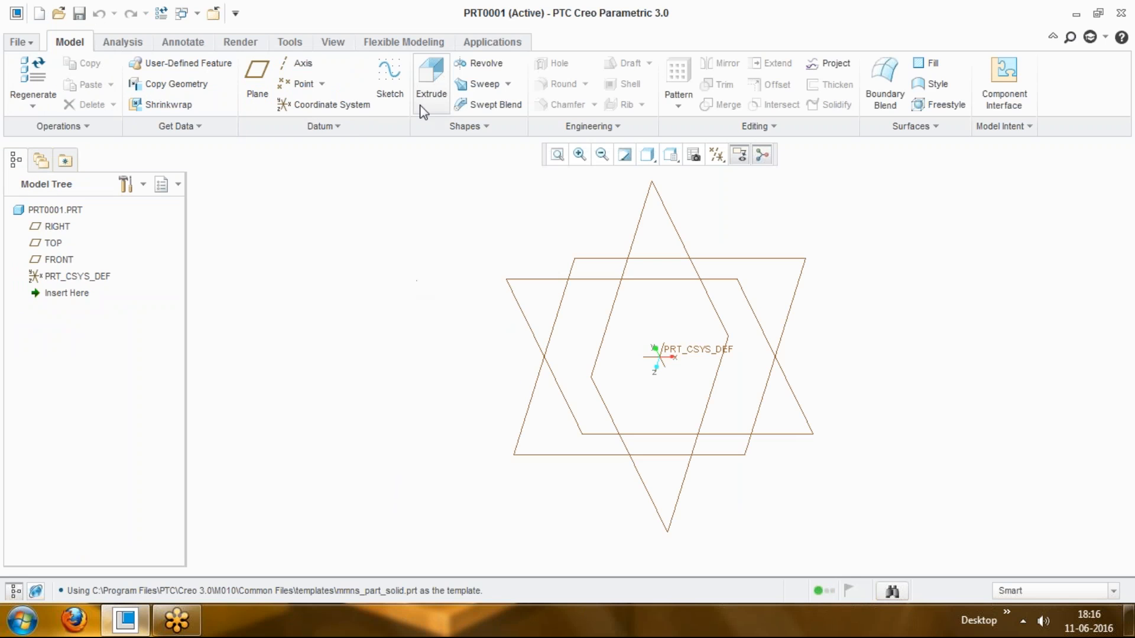
Step: Start a sketch on the TOP plane with RIGHT as the right-facing reference, viewed square to the sketch plane
{"action": "left_click", "coordinate": [389, 89]}
{"action": "left_click", "coordinate": [722, 266]}
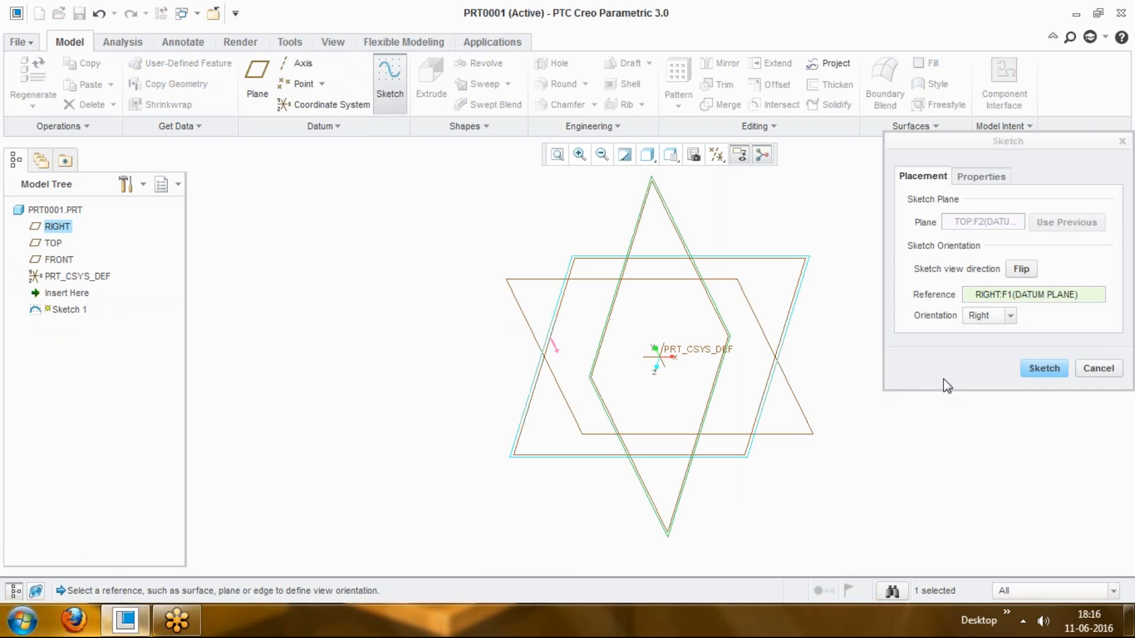
{"action": "left_click", "coordinate": [1029, 373]}
{"action": "left_click", "coordinate": [717, 154]}
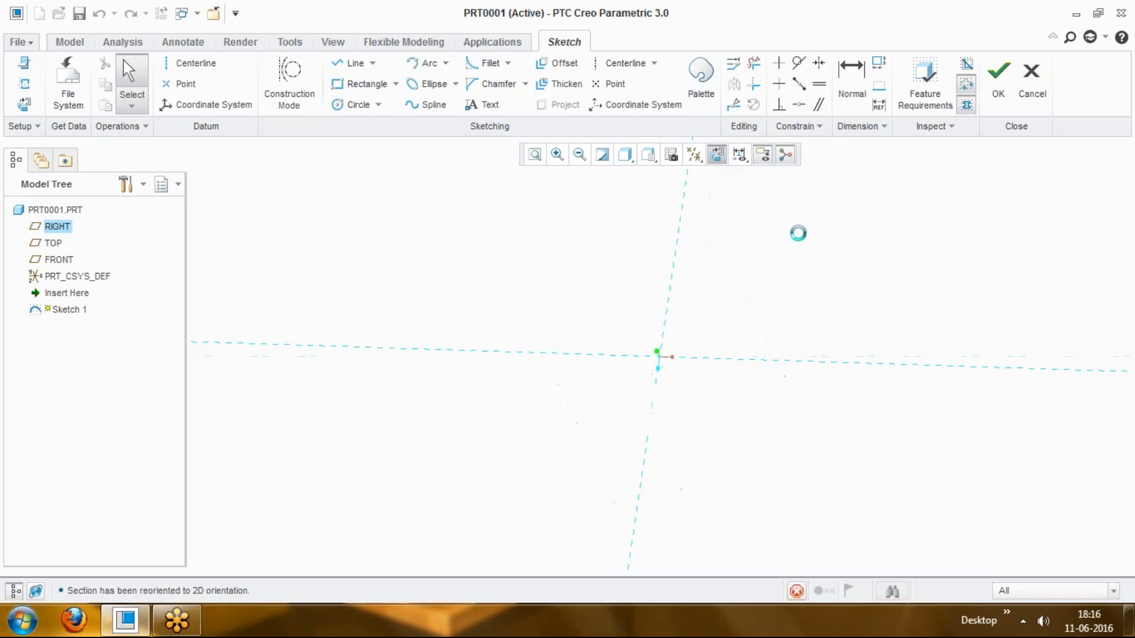
Step: Sketch a semicircular centre-and-ends arc of about 146 mm radius above the horizontal reference, centred on the origin
{"action": "left_click", "coordinate": [379, 105]}
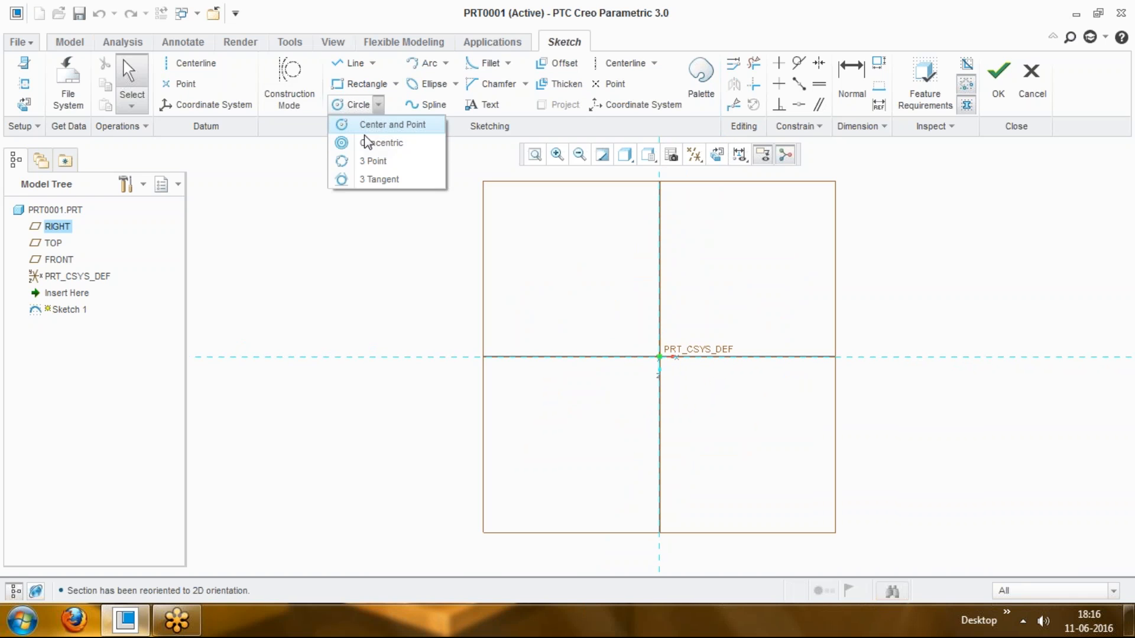
{"action": "left_click", "coordinate": [446, 63]}
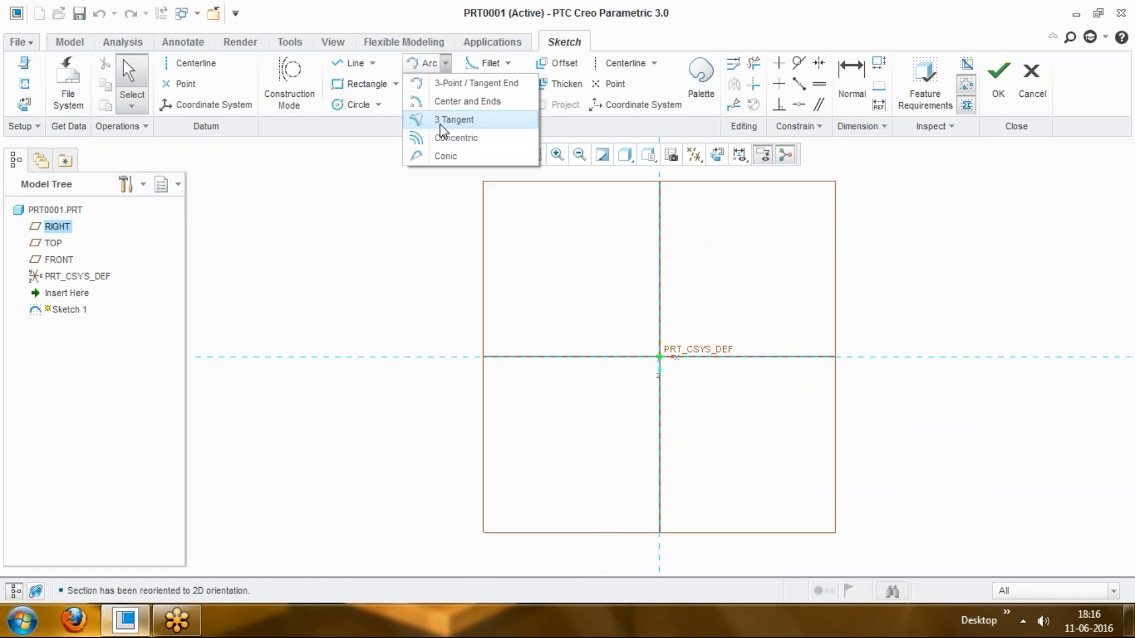
{"action": "left_click", "coordinate": [451, 102]}
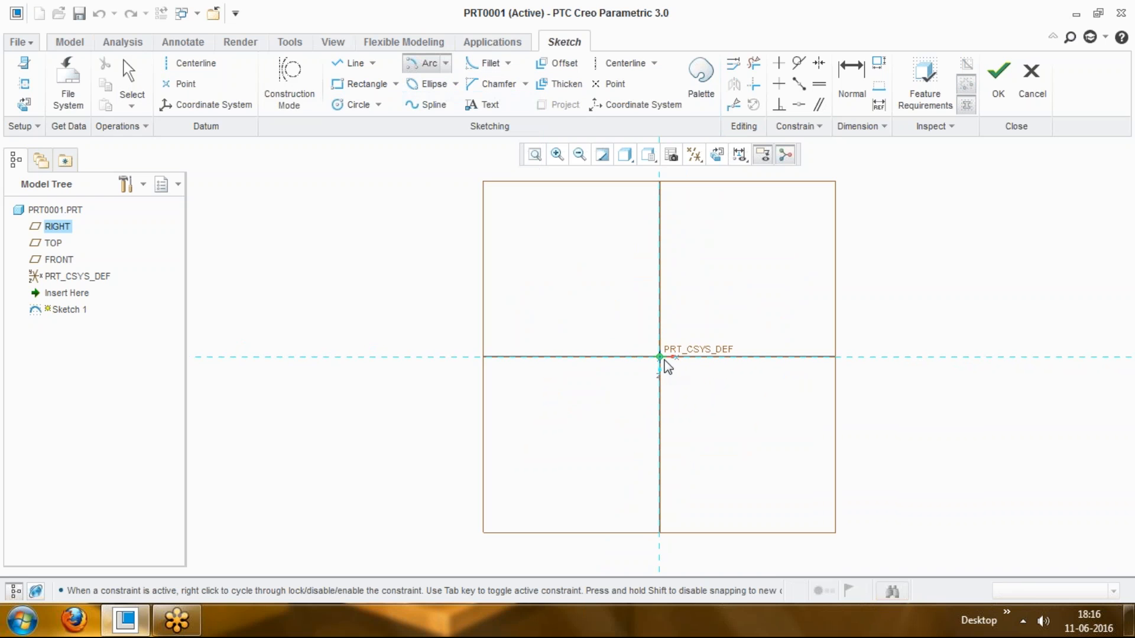
{"action": "left_click", "coordinate": [660, 357]}
{"action": "left_click", "coordinate": [559, 357]}
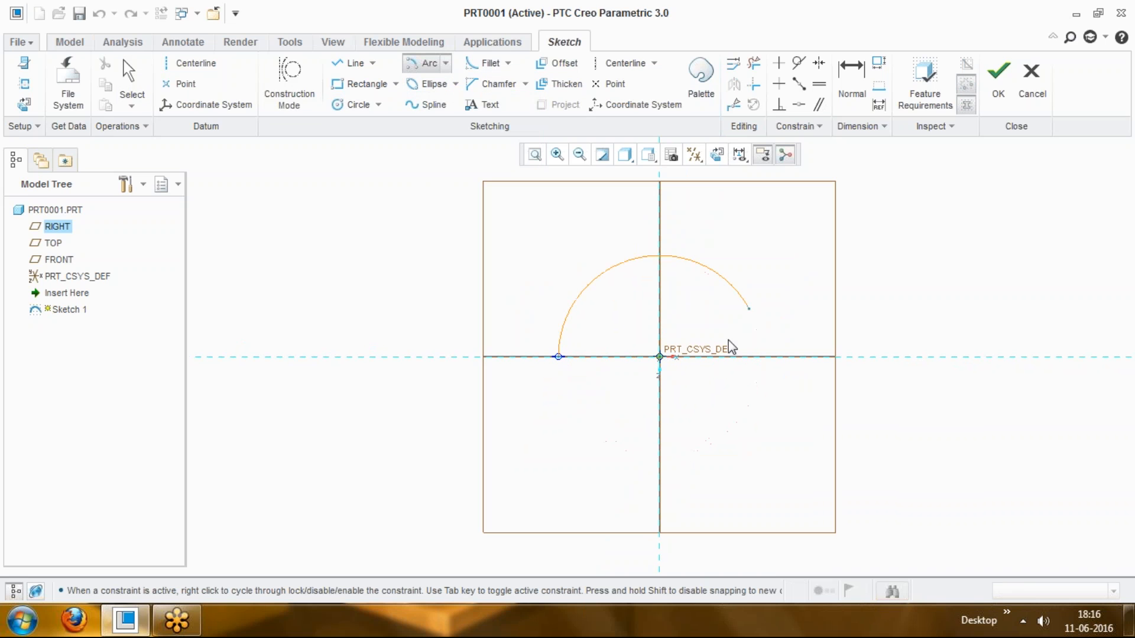
{"action": "left_click", "coordinate": [762, 357]}
{"action": "middle_click", "coordinate": [792, 329]}
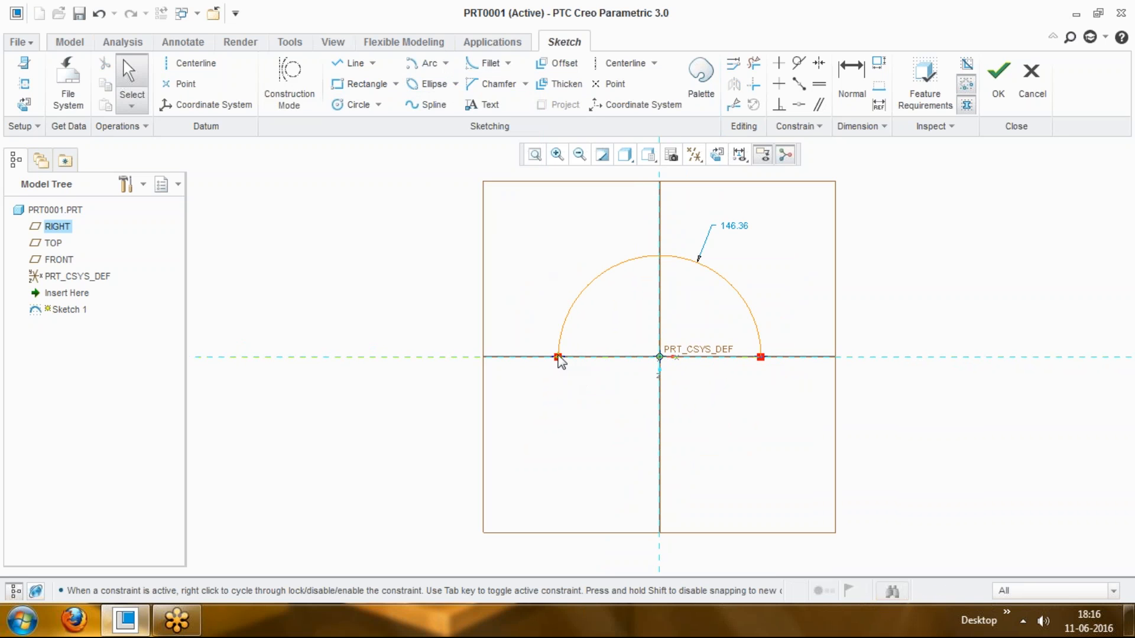
Step: Delete the semicircular arc from the sketch
{"action": "left_click", "coordinate": [567, 339]}
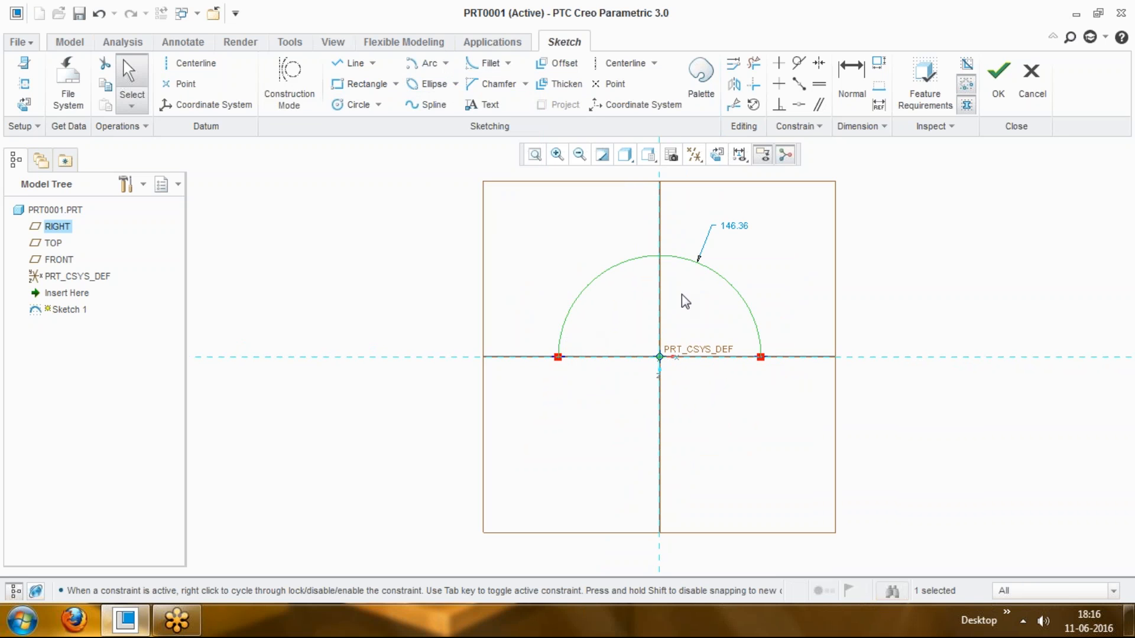
{"action": "left_click", "coordinate": [379, 106]}
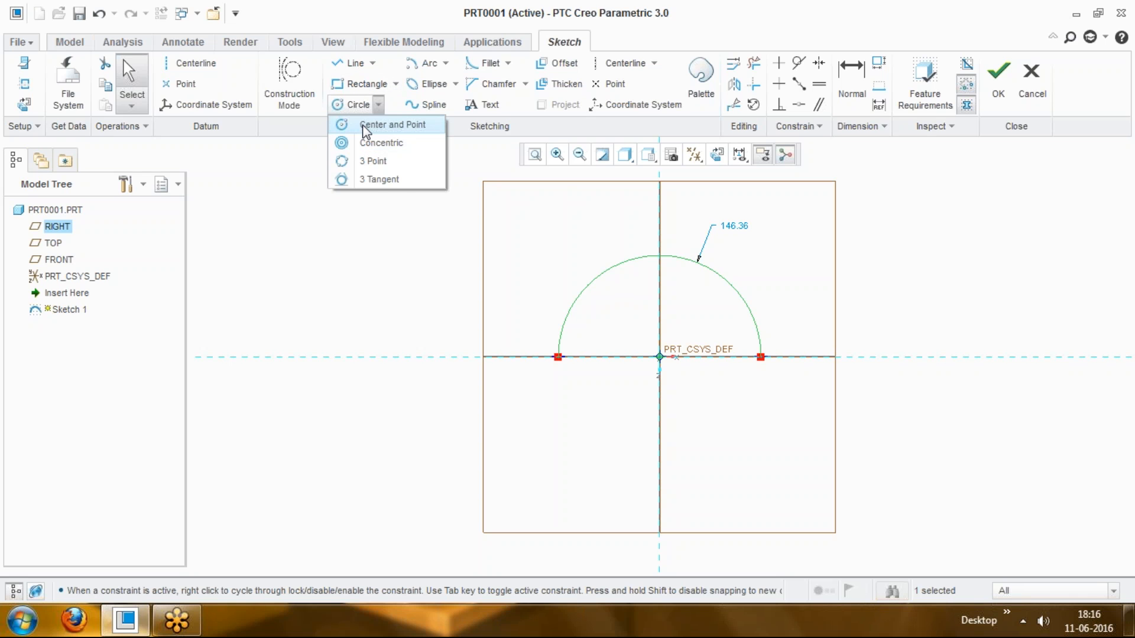
{"action": "left_click", "coordinate": [353, 228]}
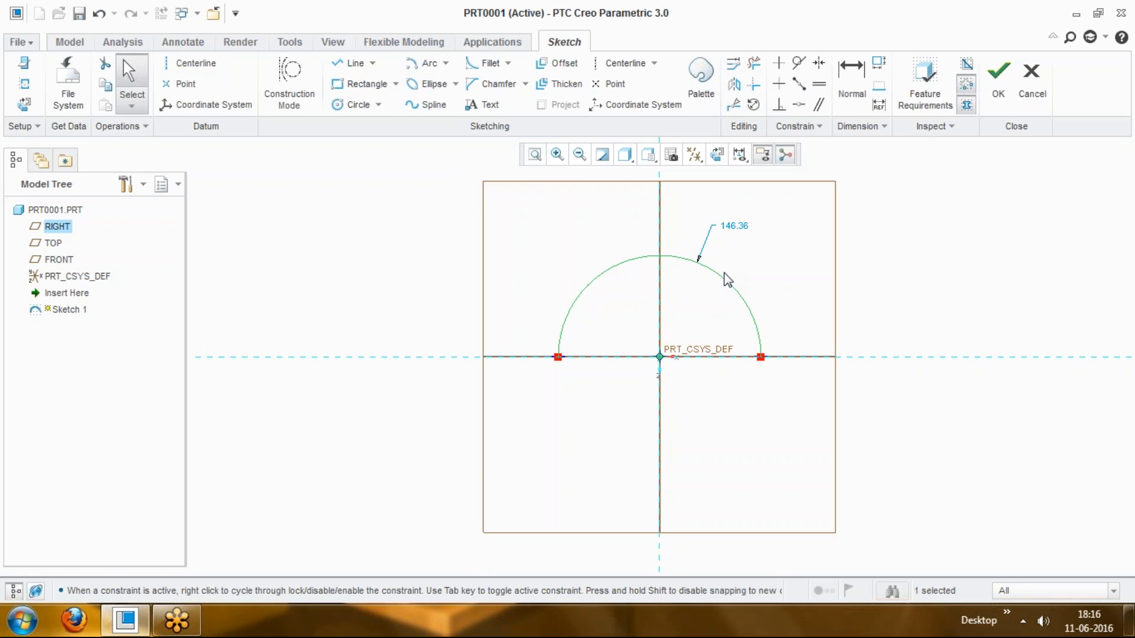
{"action": "key", "text": "Delete"}
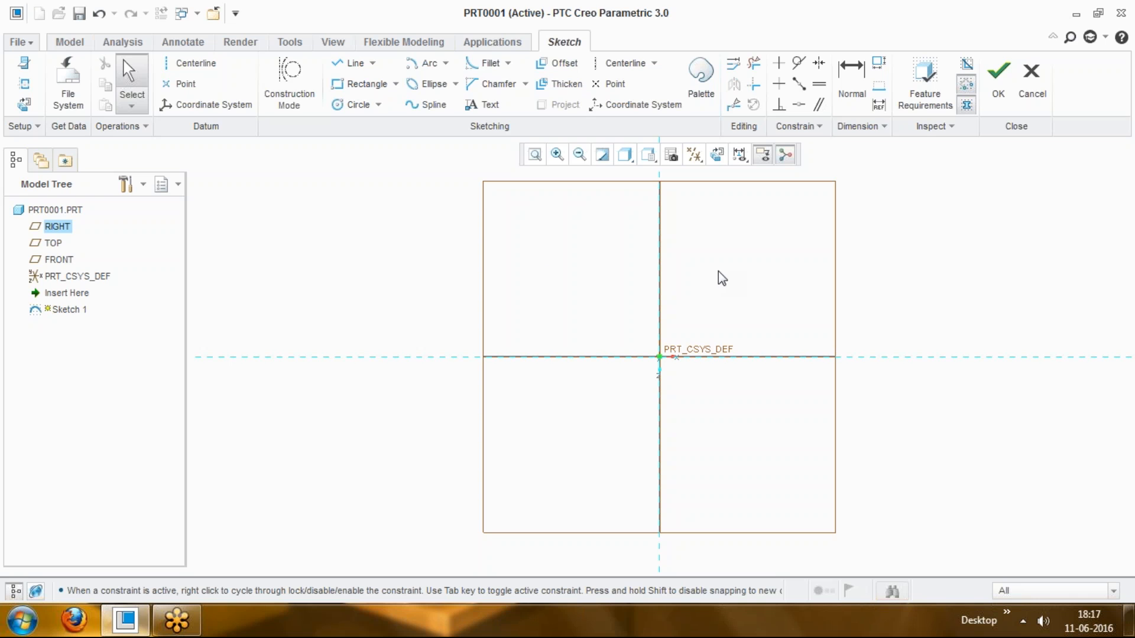
Step: Sketch a larger semicircular arc centred on the origin, with both ends on the horizontal reference
{"action": "left_click", "coordinate": [446, 62]}
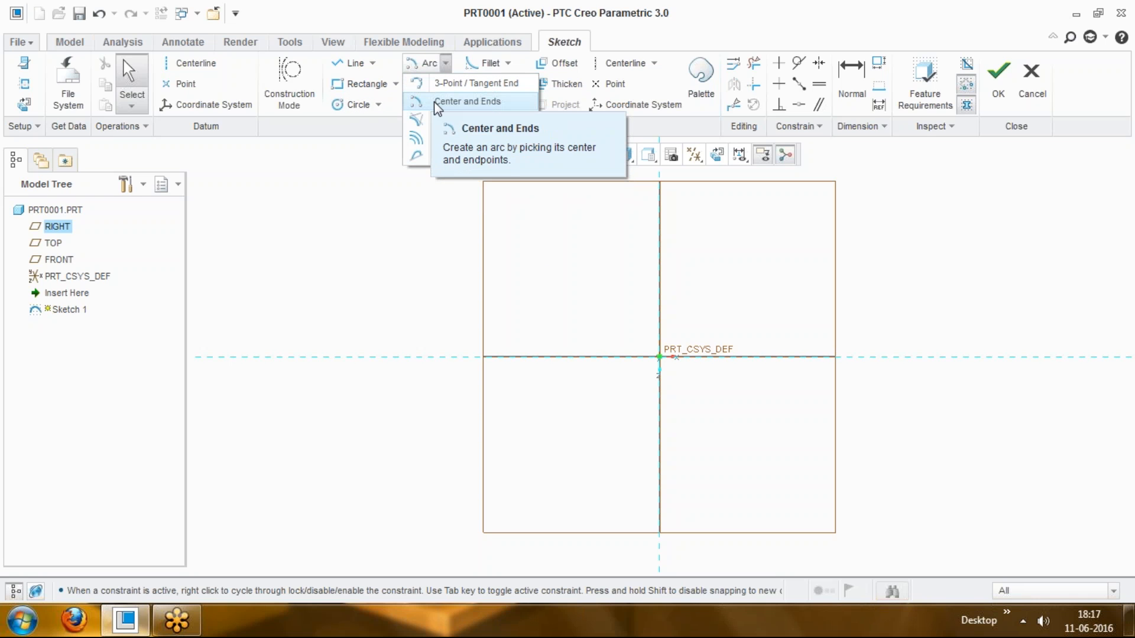
{"action": "left_click", "coordinate": [435, 102]}
{"action": "left_click", "coordinate": [660, 357]}
{"action": "left_click", "coordinate": [504, 358]}
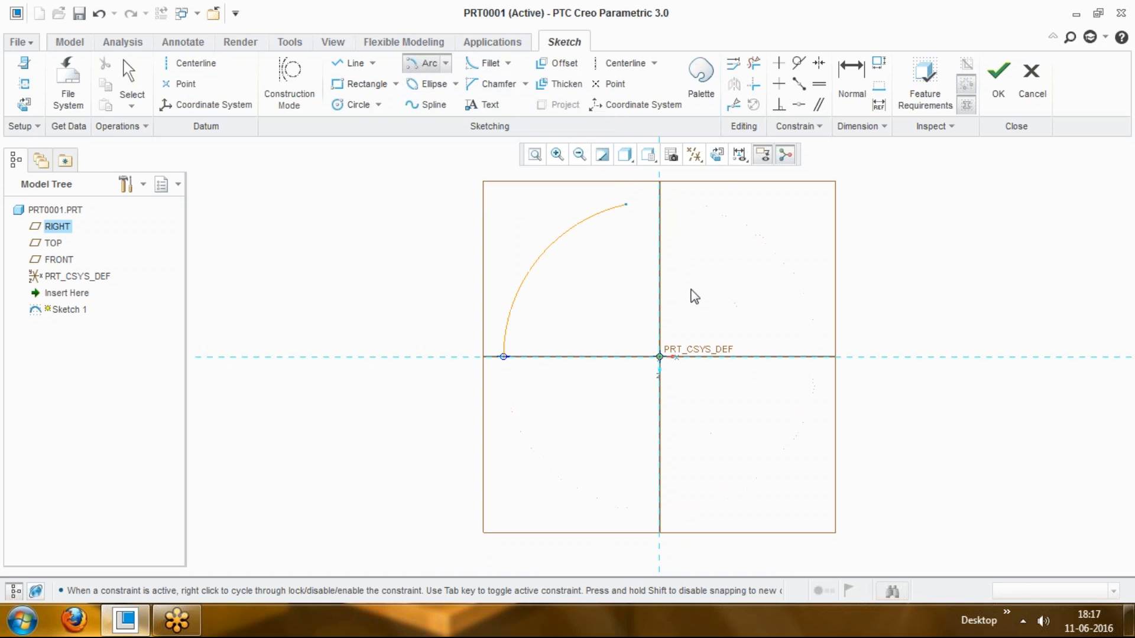
{"action": "left_click", "coordinate": [815, 357]}
{"action": "middle_click", "coordinate": [797, 339]}
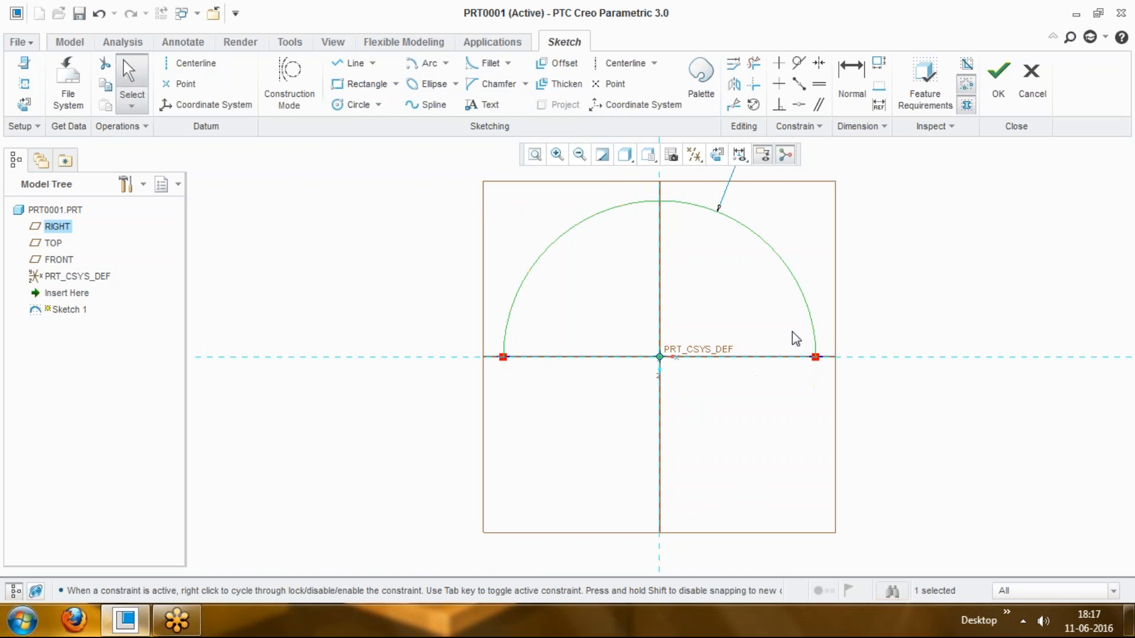
Step: Sketch a circle about 265 mm in diameter centred on the origin, inside the arc
{"action": "left_click", "coordinate": [357, 104]}
{"action": "left_click", "coordinate": [660, 358]}
{"action": "left_click", "coordinate": [670, 268]}
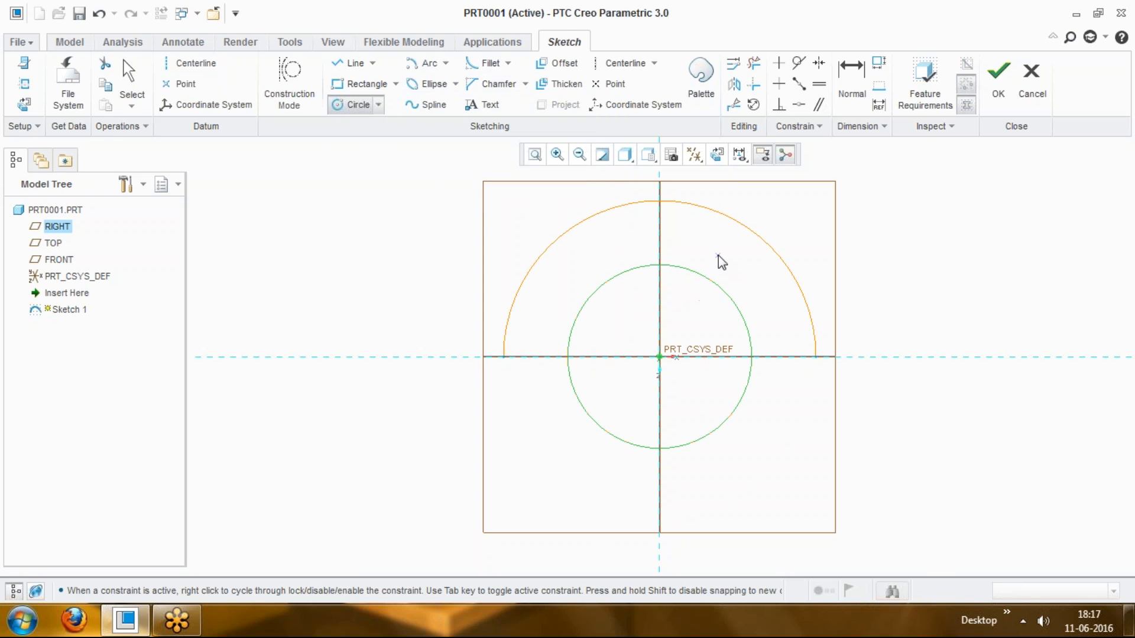
{"action": "middle_click", "coordinate": [722, 264]}
{"action": "left_click", "coordinate": [722, 264]}
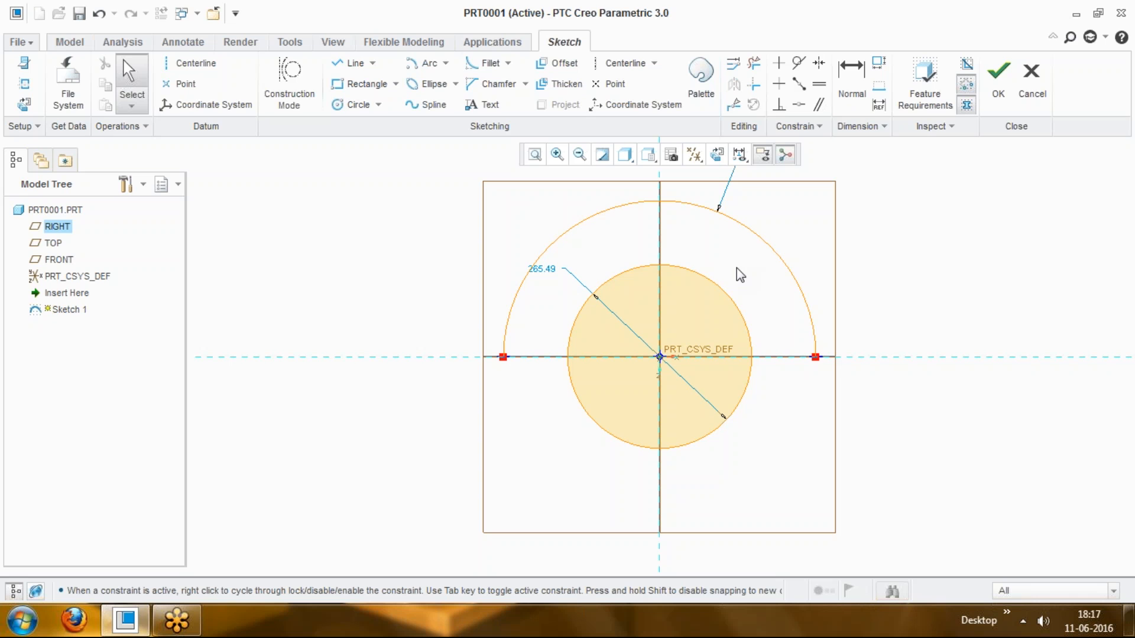
Step: Try to apply a Coincident constraint between the outer arc and the circle
{"action": "left_click", "coordinate": [800, 65]}
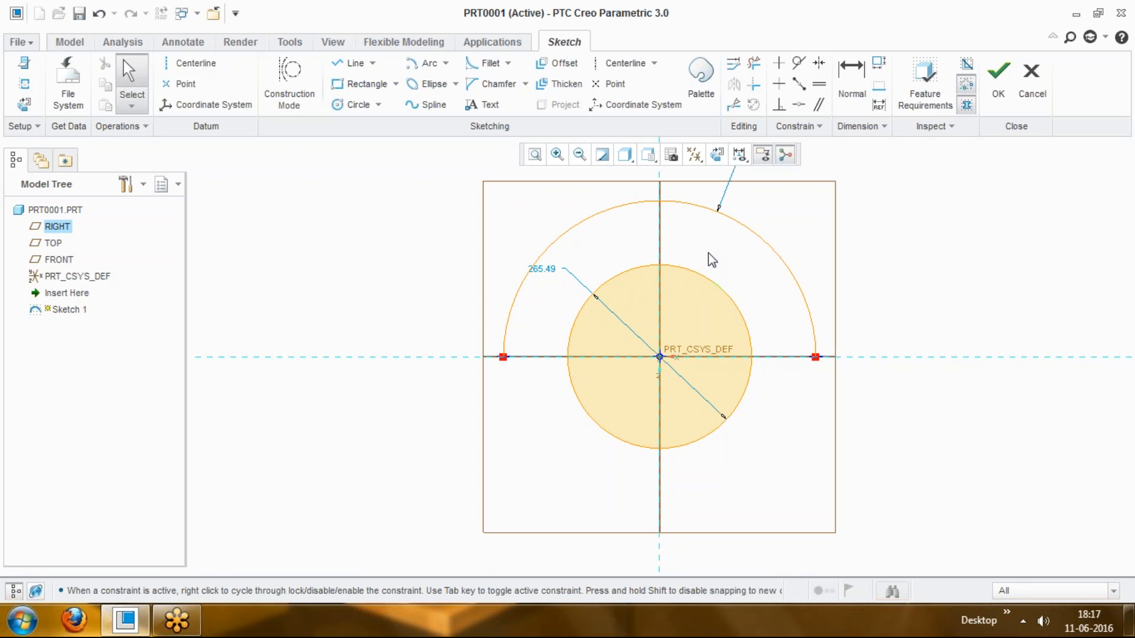
{"action": "left_click", "coordinate": [799, 106]}
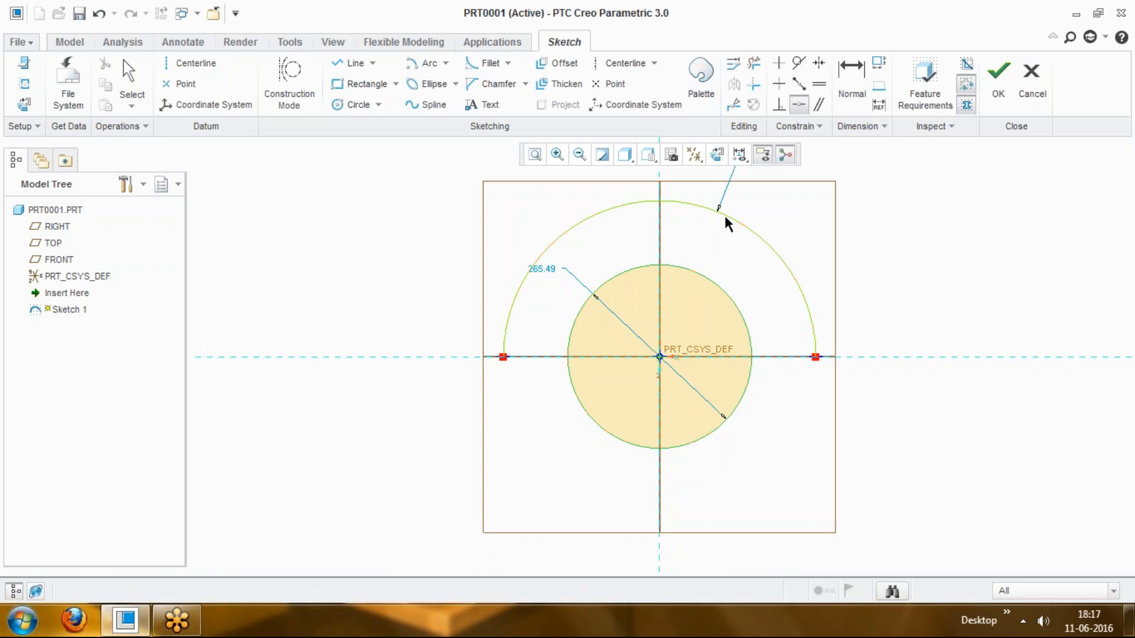
{"action": "left_click", "coordinate": [744, 225]}
{"action": "left_click", "coordinate": [694, 272]}
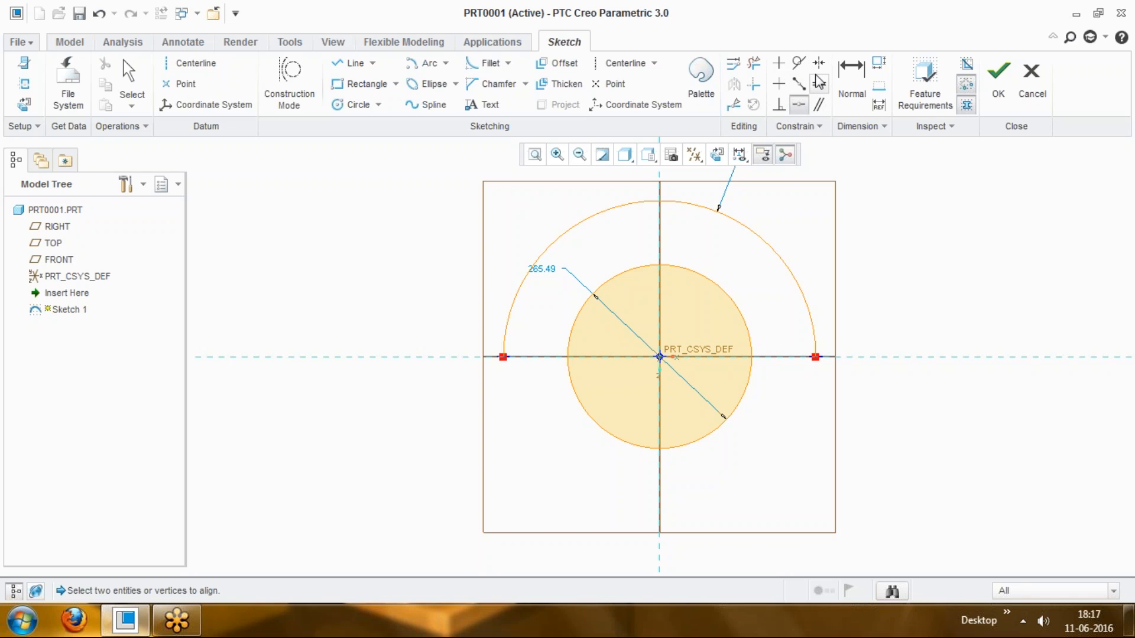
Step: Apply an Equal constraint to the circle and the outer arc, and undo it
{"action": "left_click", "coordinate": [819, 84]}
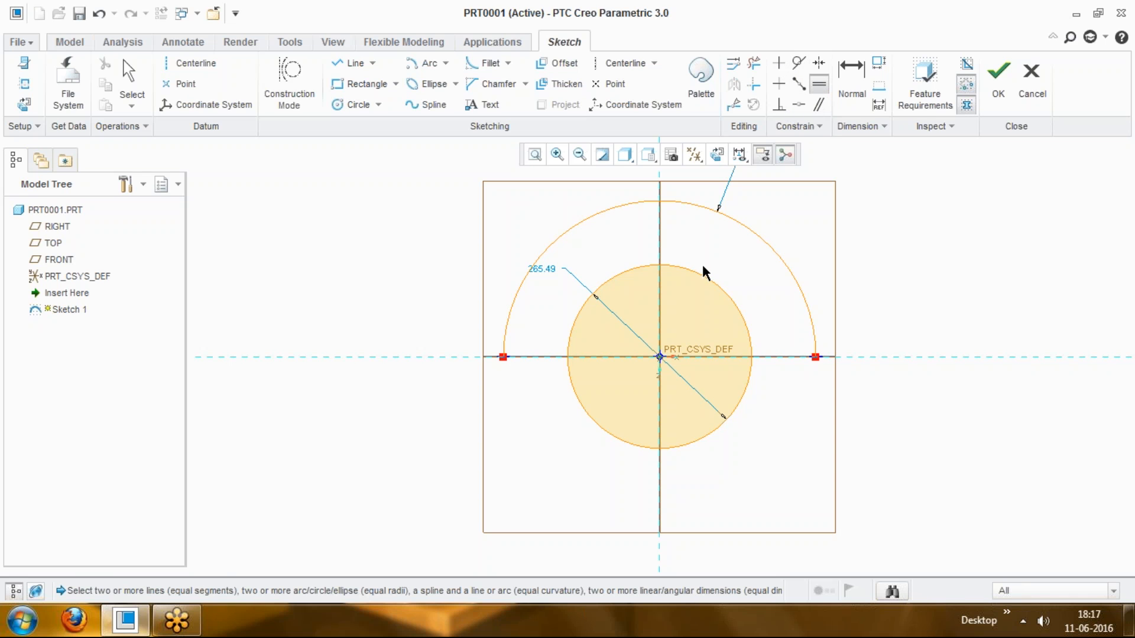
{"action": "left_click", "coordinate": [703, 271]}
{"action": "left_click", "coordinate": [730, 222]}
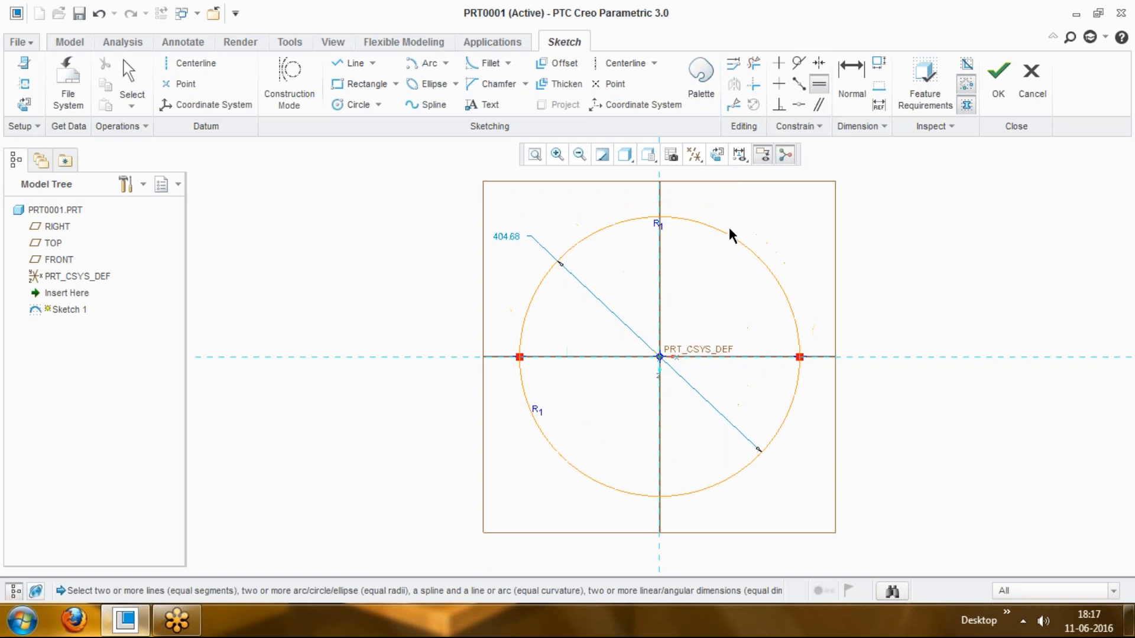
{"action": "middle_click", "coordinate": [766, 221]}
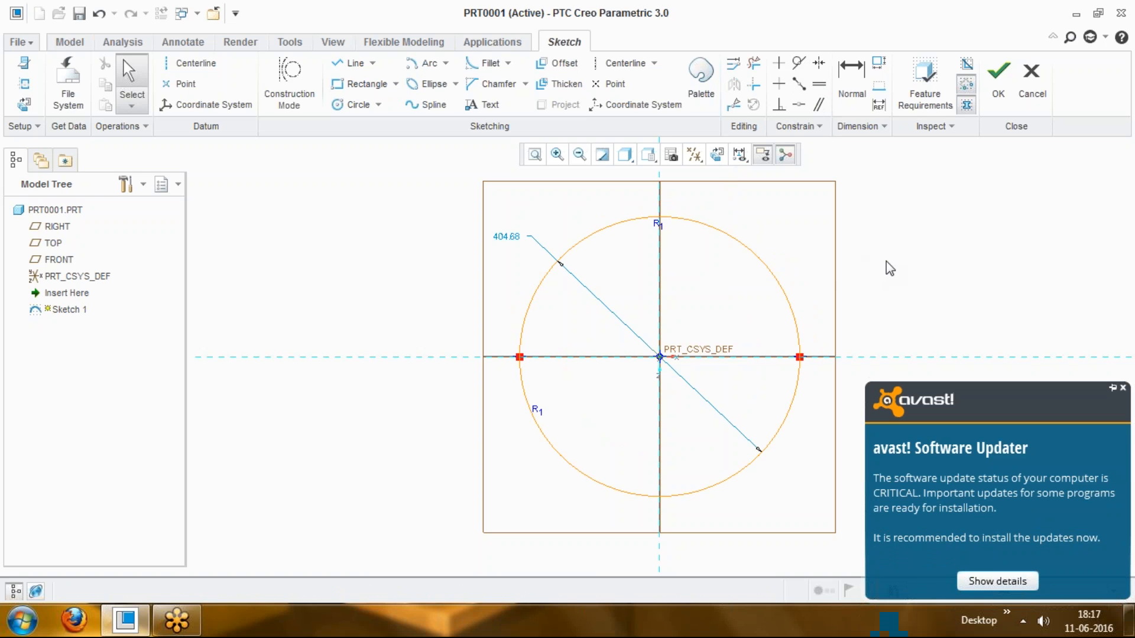
{"action": "key", "text": "ctrl+z"}
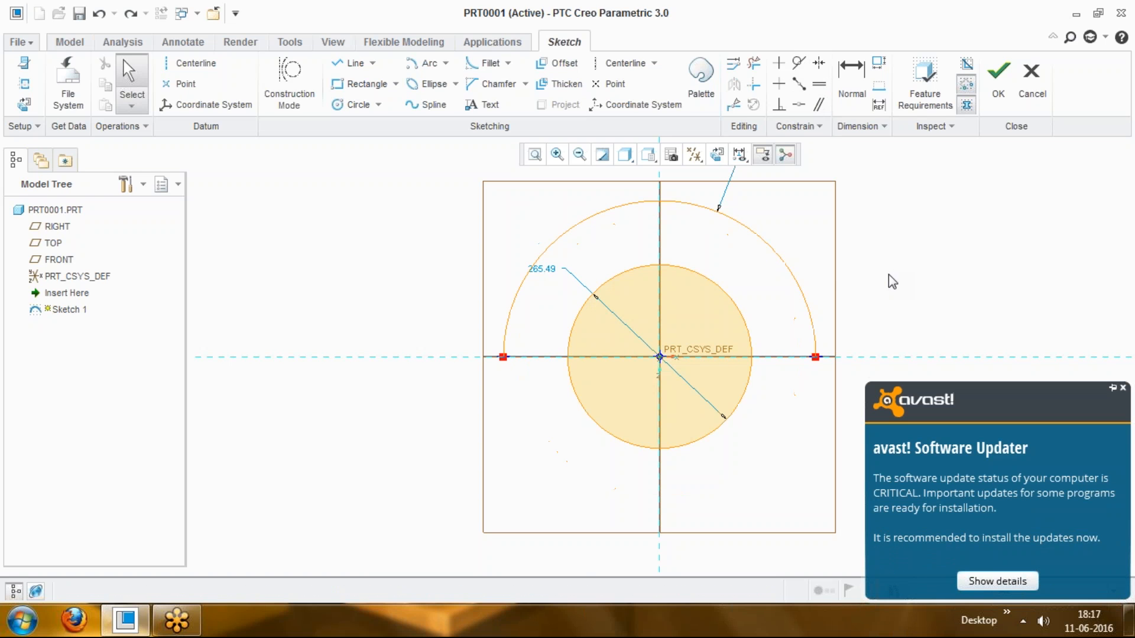
{"action": "left_click", "coordinate": [1032, 84]}
{"action": "left_click", "coordinate": [1124, 389]}
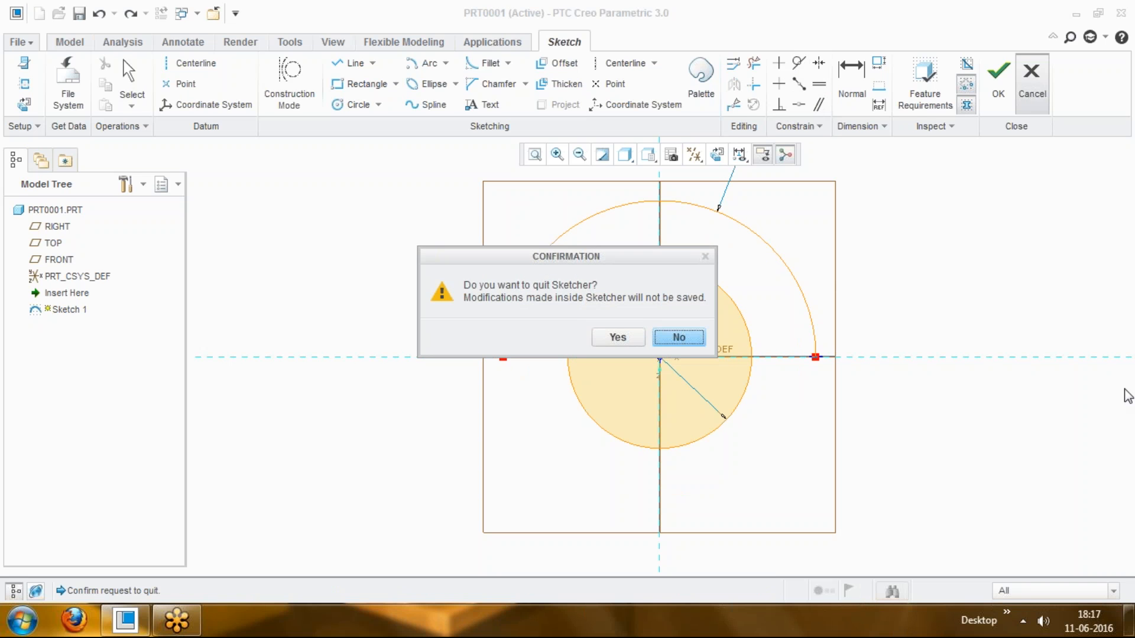
{"action": "left_click", "coordinate": [687, 335]}
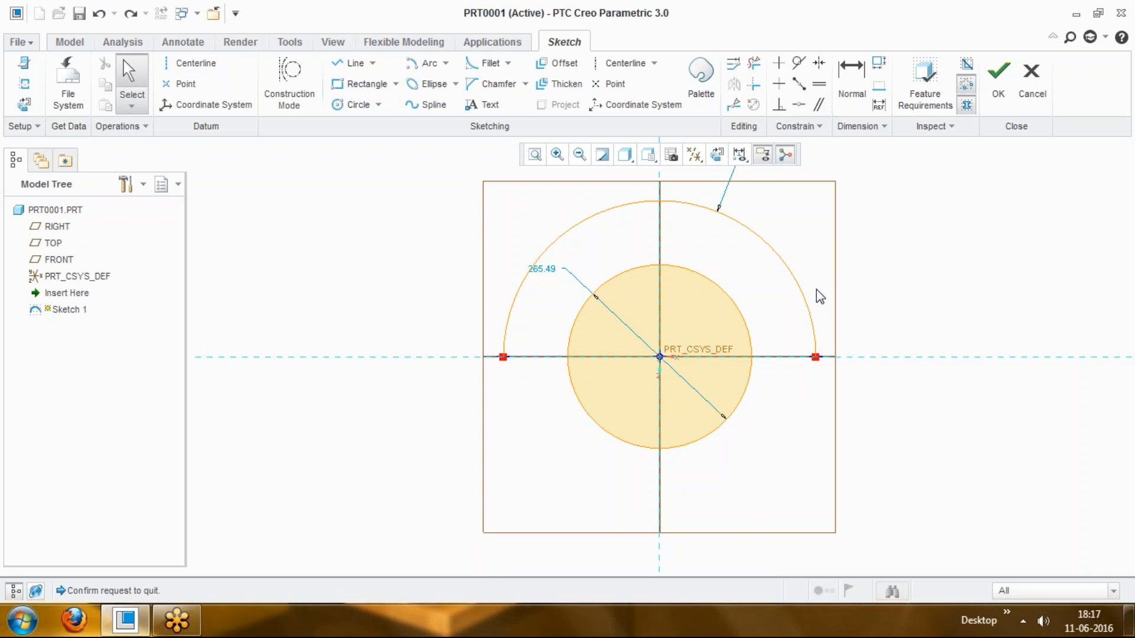
{"action": "key", "text": "Escape"}
{"action": "left_click", "coordinate": [687, 337]}
Step: Delete the outer semicircular arc, keeping only the circle
{"action": "left_click", "coordinate": [765, 242]}
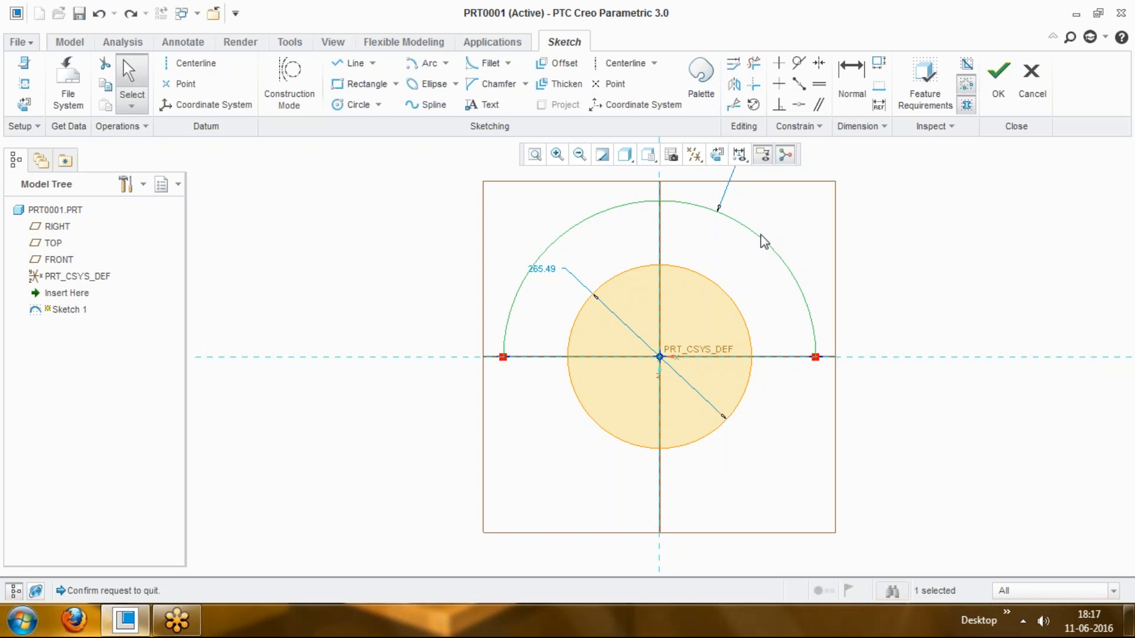
{"action": "key", "text": "Delete"}
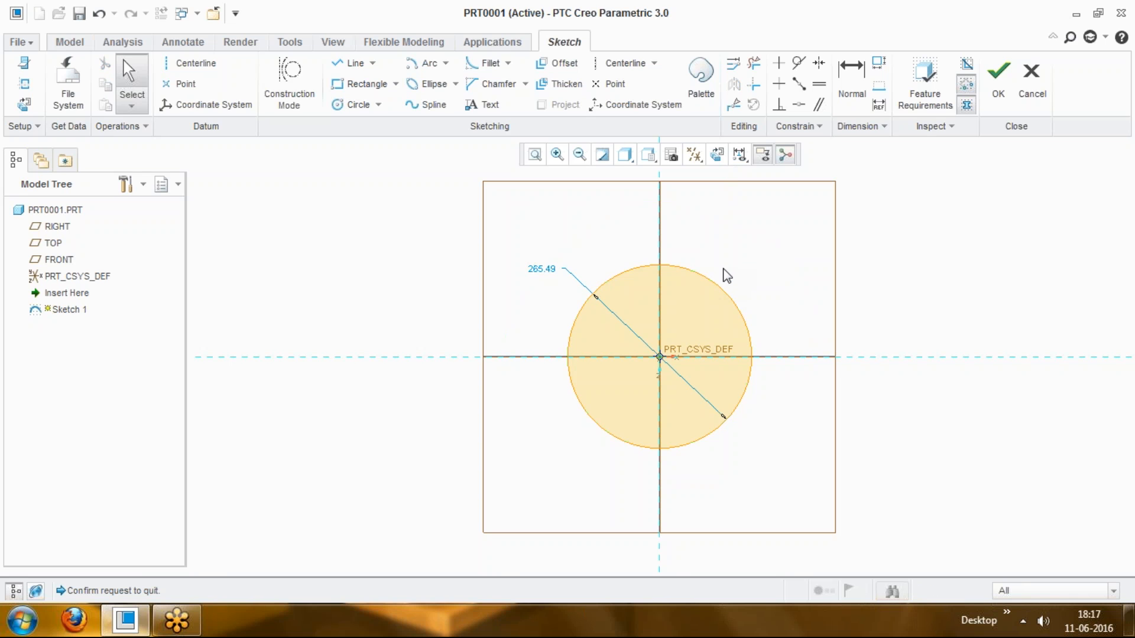
Step: Set the circle's diameter to 300 mm
{"action": "left_click", "coordinate": [614, 290]}
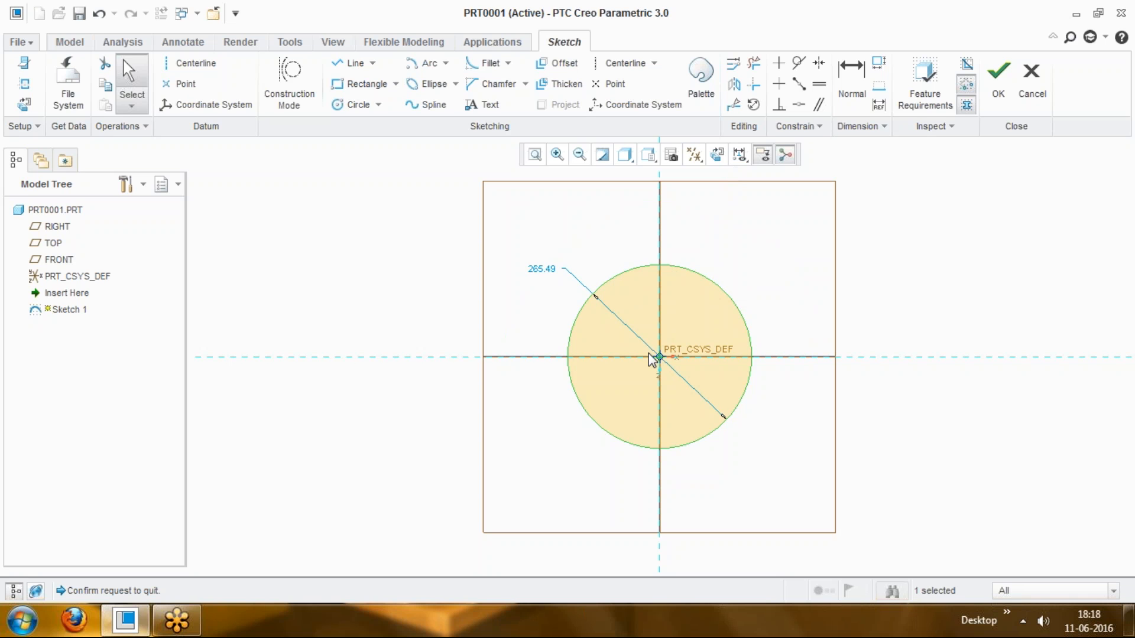
{"action": "double_click", "coordinate": [544, 270]}
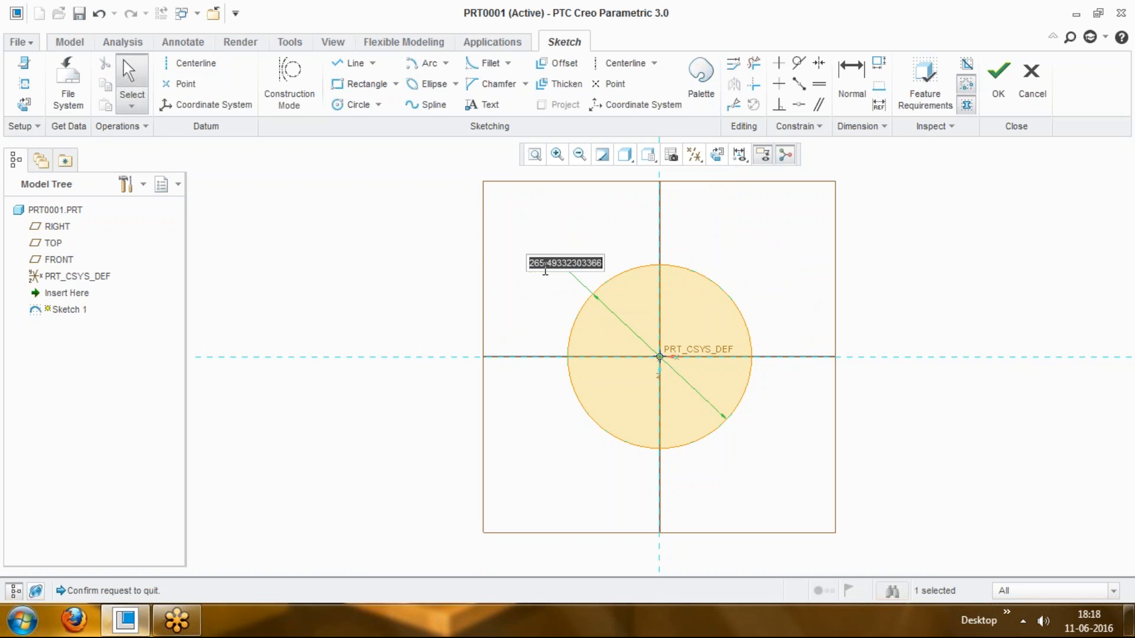
{"action": "type", "text": "300"}
{"action": "key", "text": "Return"}
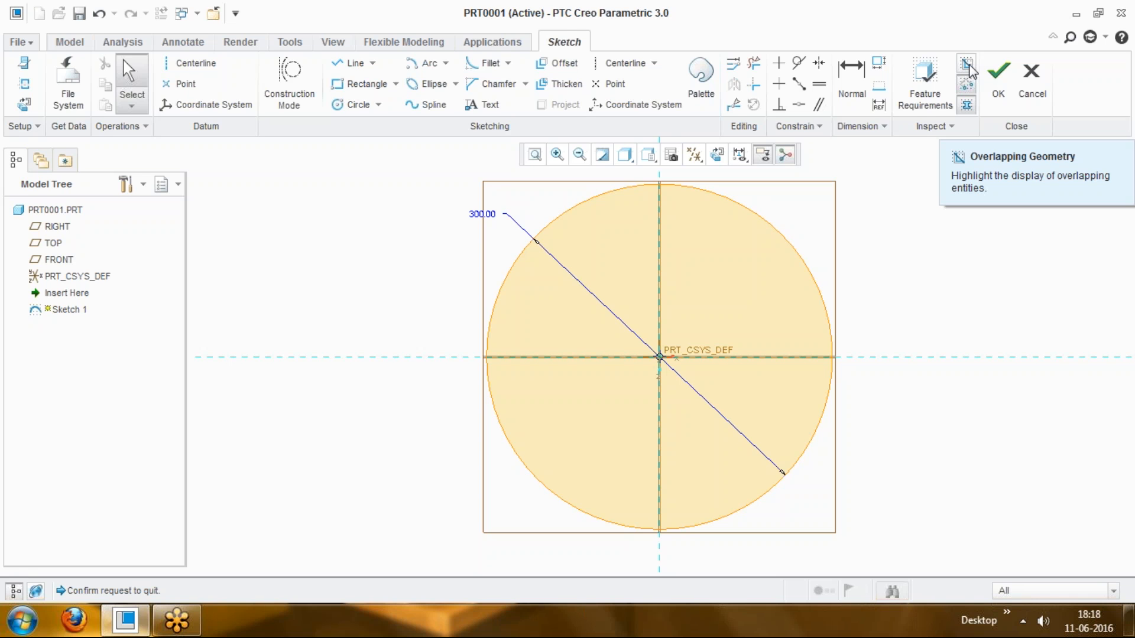
Step: Draw a quarter arc over the circle, from its leftmost to its topmost point, and highlight overlapping geometry
{"action": "left_click", "coordinate": [425, 63]}
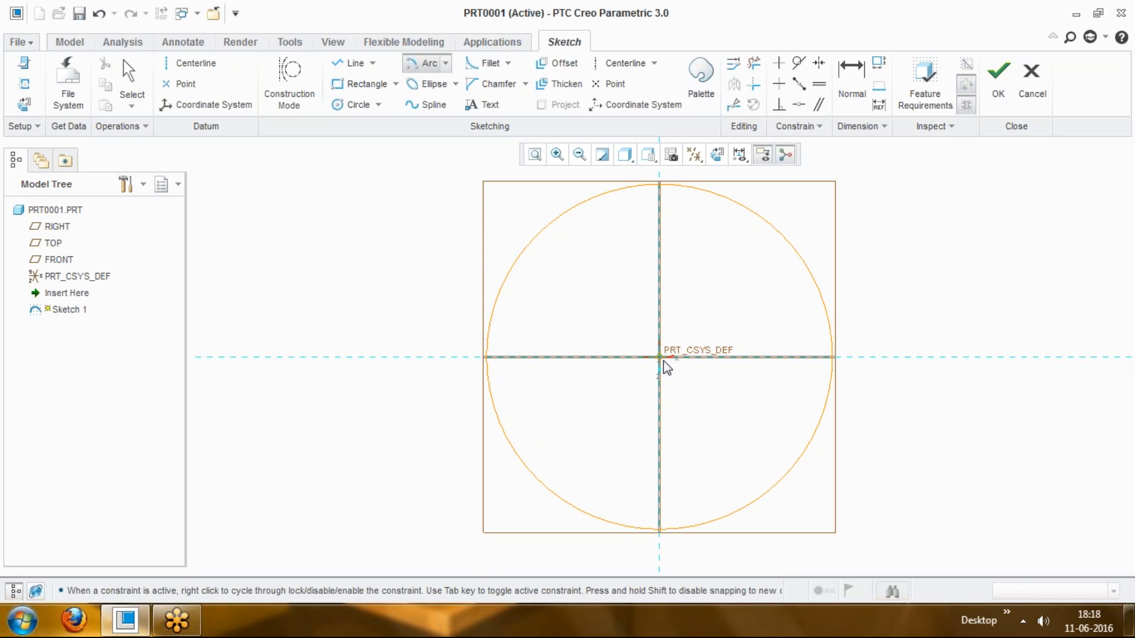
{"action": "left_click", "coordinate": [485, 357]}
{"action": "left_click", "coordinate": [662, 184]}
{"action": "middle_click", "coordinate": [639, 221]}
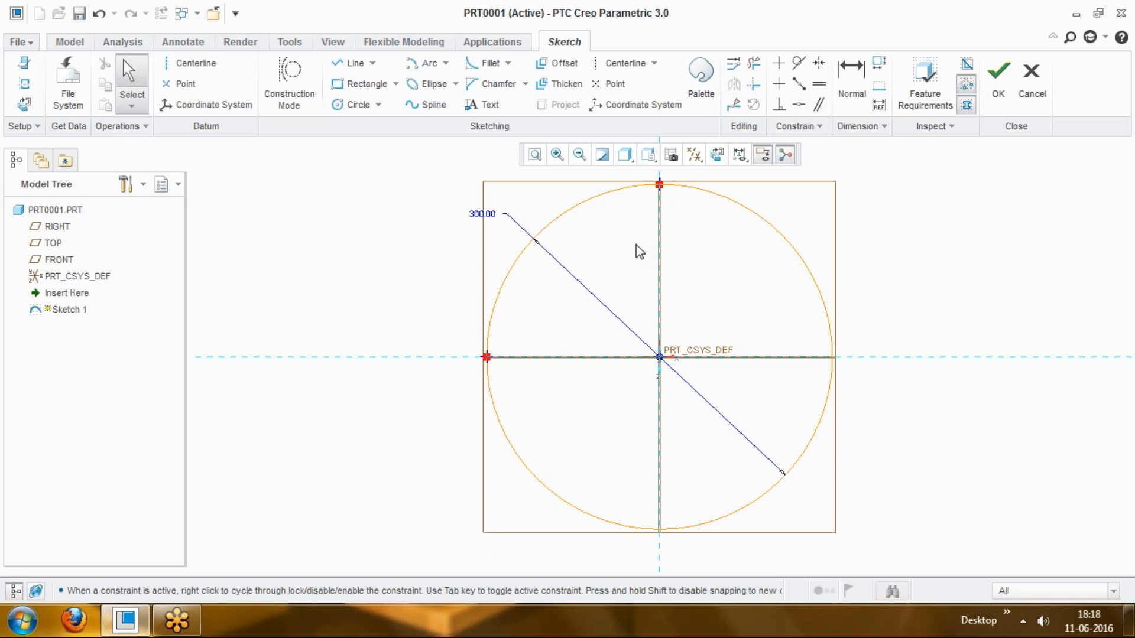
{"action": "left_click", "coordinate": [561, 222]}
{"action": "left_click", "coordinate": [967, 65]}
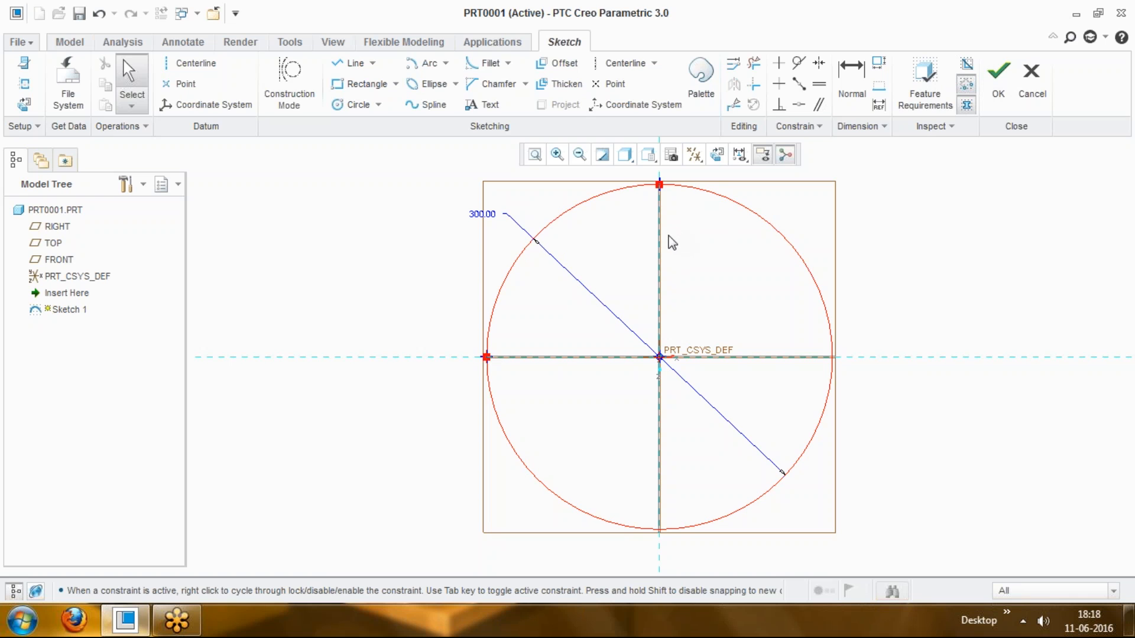
Step: Delete the quarter arc lying on the circle
{"action": "left_click", "coordinate": [575, 207]}
{"action": "key", "text": "Delete"}
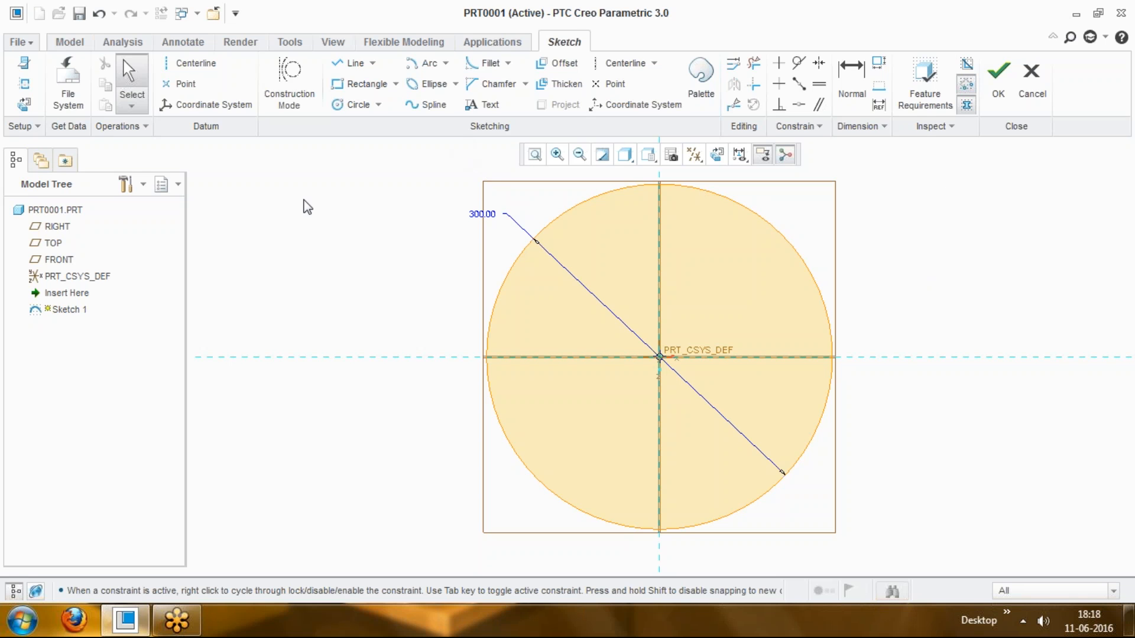
{"action": "scroll", "coordinate": [368, 225], "scroll_direction": "up", "scroll_amount": 1}
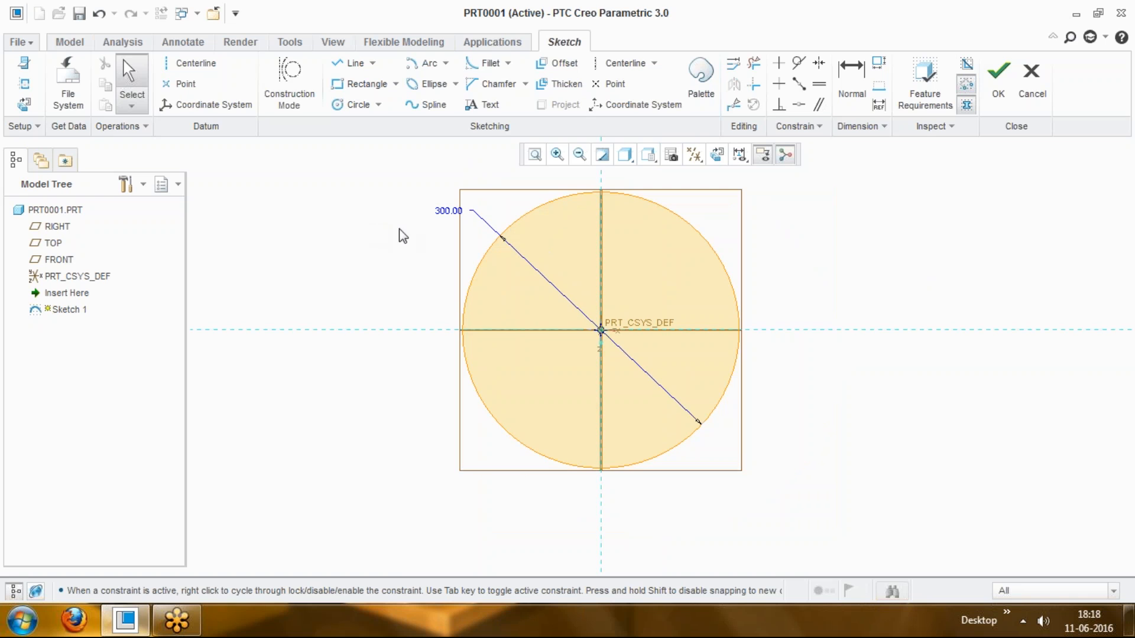
{"action": "left_click", "coordinate": [425, 63]}
{"action": "left_click", "coordinate": [601, 330]}
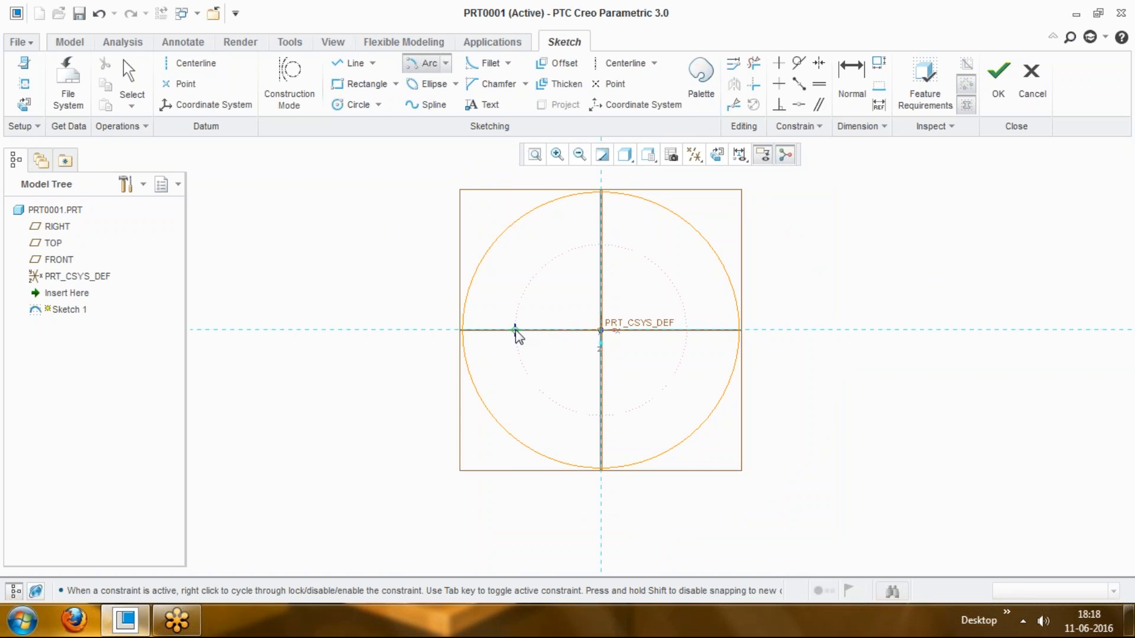
{"action": "middle_click", "coordinate": [560, 313]}
{"action": "middle_click", "coordinate": [561, 311]}
{"action": "left_click", "coordinate": [482, 264]}
{"action": "left_click", "coordinate": [460, 255]}
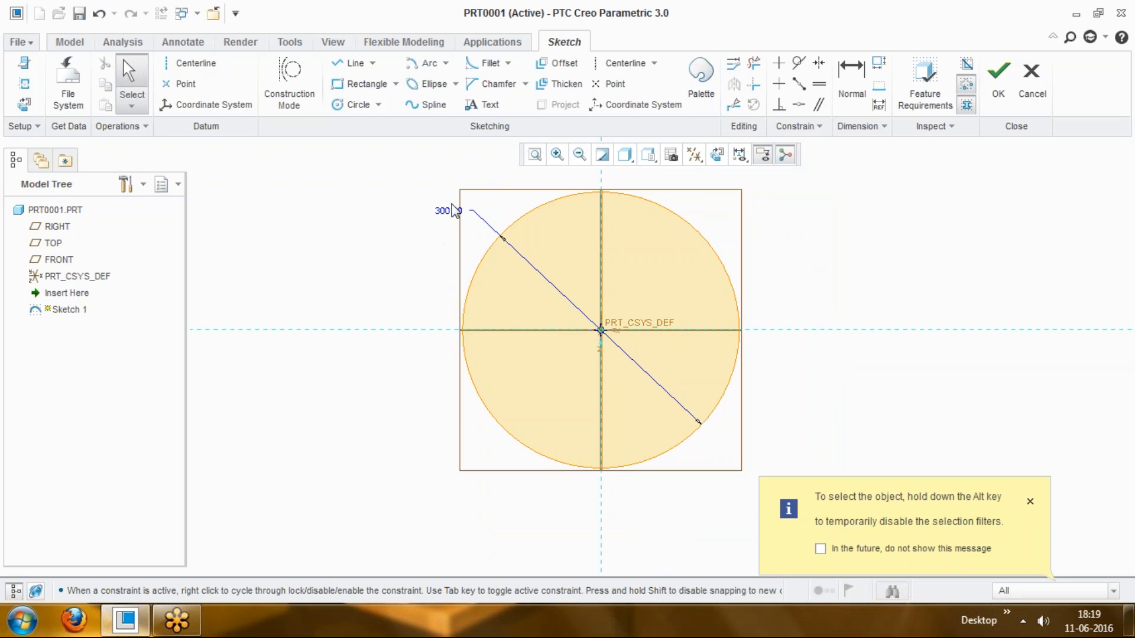
Step: Draw a Center and Ends arc on the circle about the origin, from the circle's leftmost point to its upper-right portion
{"action": "left_click", "coordinate": [445, 64]}
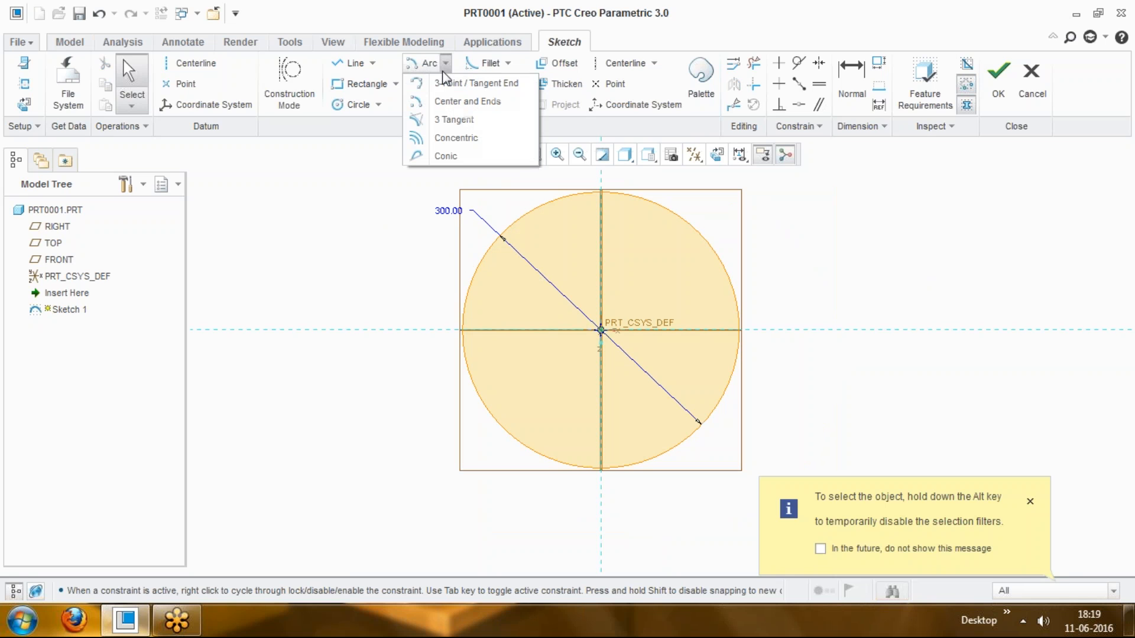
{"action": "left_click", "coordinate": [456, 103]}
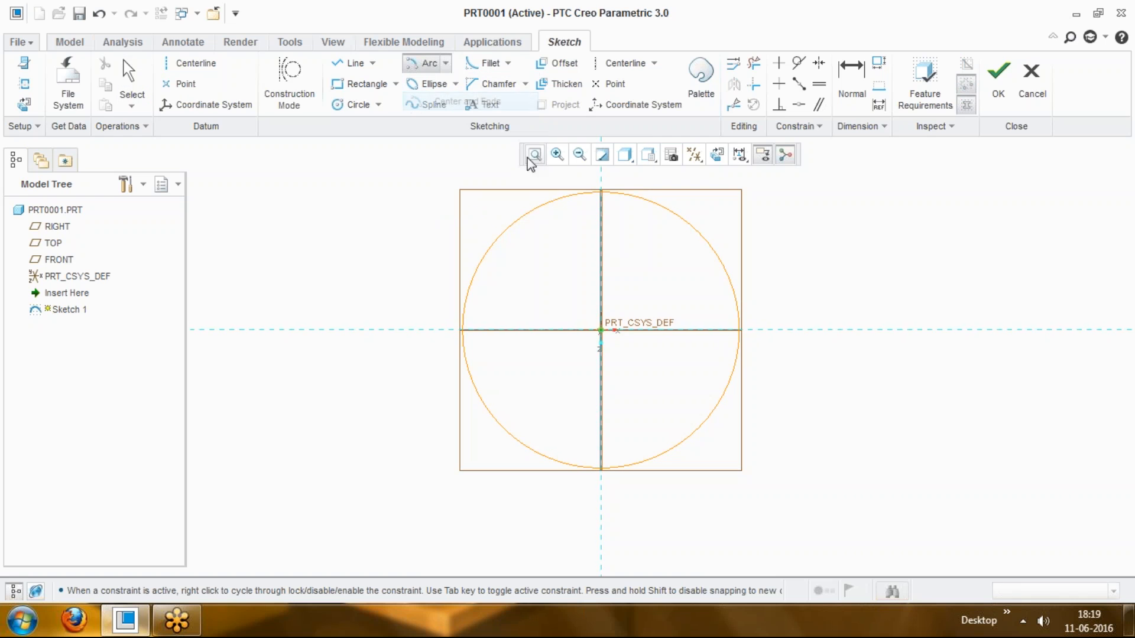
{"action": "left_click", "coordinate": [601, 330]}
{"action": "left_click", "coordinate": [462, 330]}
{"action": "left_click", "coordinate": [699, 233]}
{"action": "middle_click", "coordinate": [794, 235]}
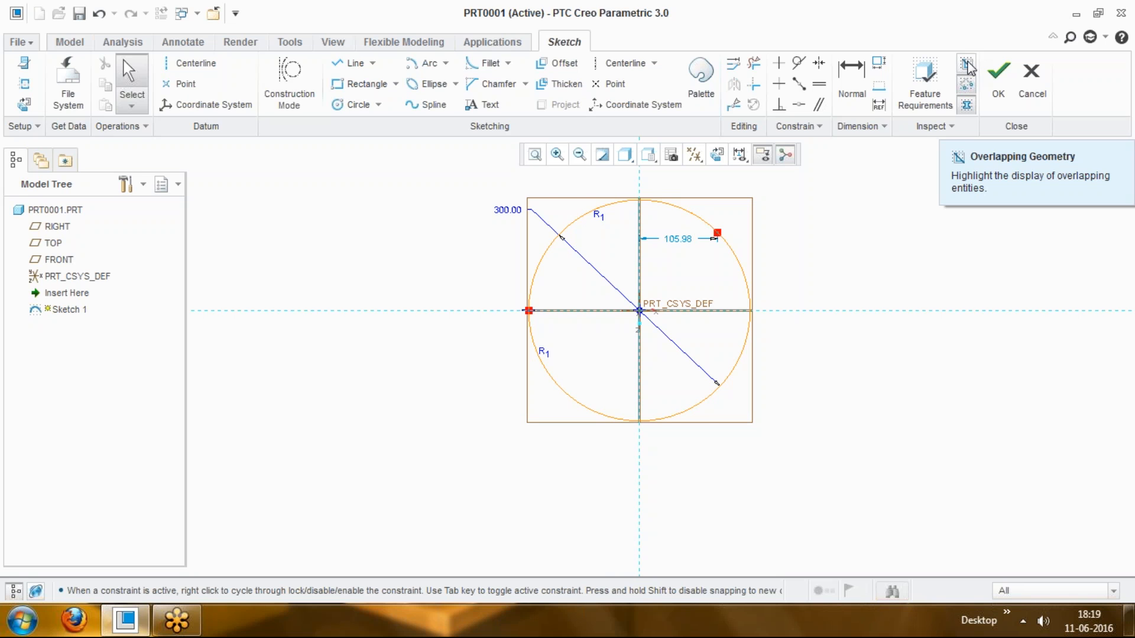
Step: Highlight the overlapping geometry of the circle and arc, and undo the overlapping arc
{"action": "left_click", "coordinate": [968, 66]}
{"action": "scroll", "coordinate": [751, 258], "scroll_direction": "up", "scroll_amount": 1}
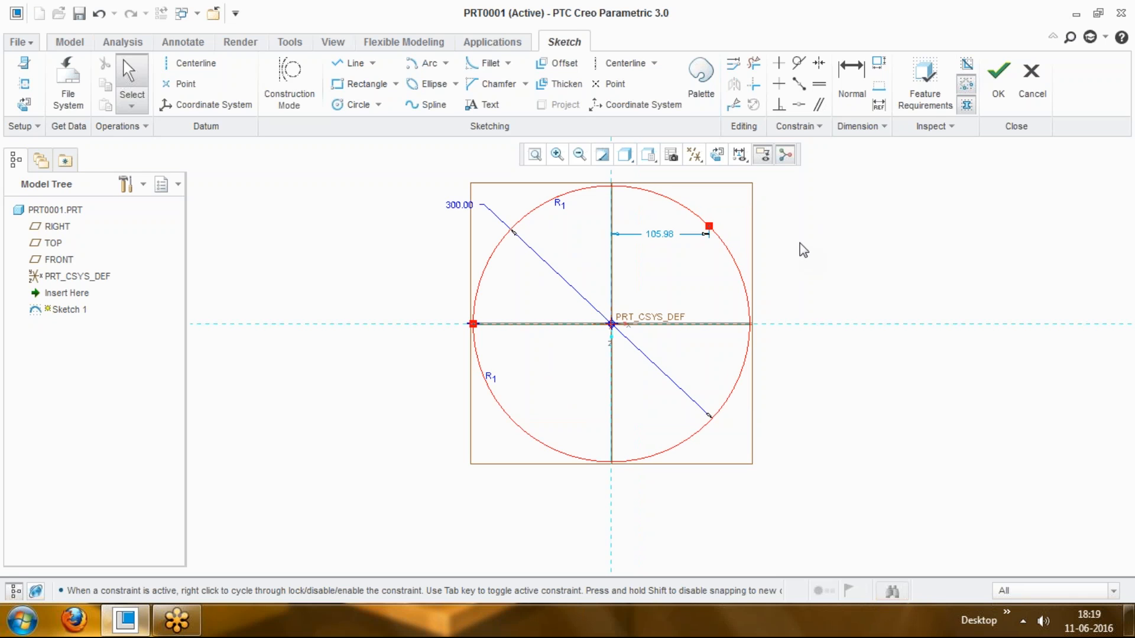
{"action": "left_click", "coordinate": [740, 271]}
{"action": "left_click", "coordinate": [851, 285]}
{"action": "left_click", "coordinate": [500, 248]}
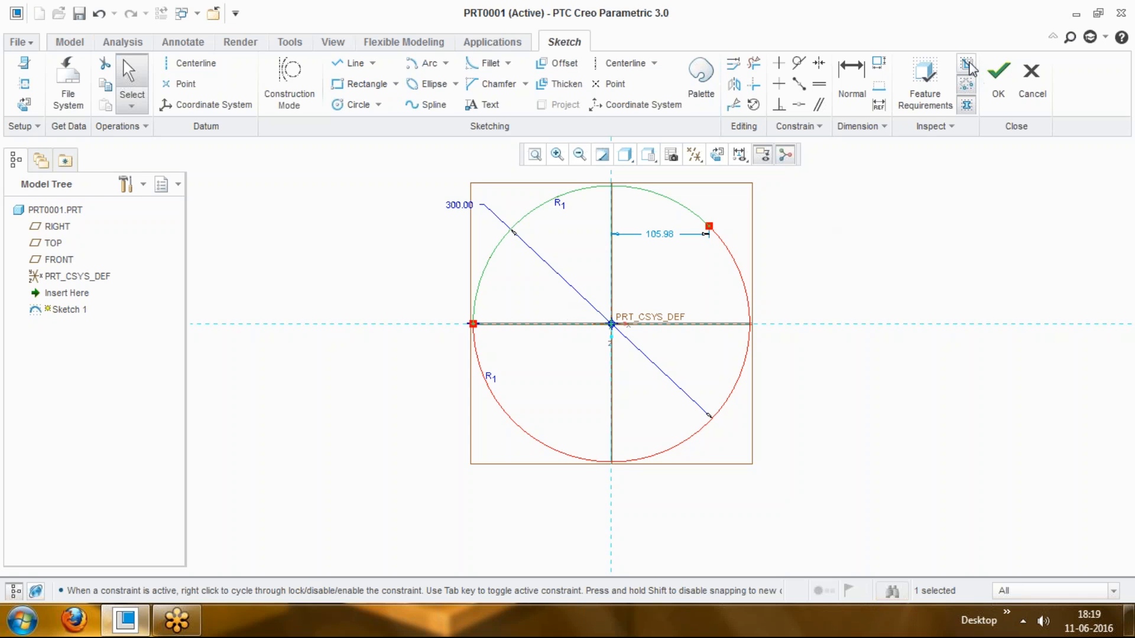
{"action": "key", "text": "ctrl+z"}
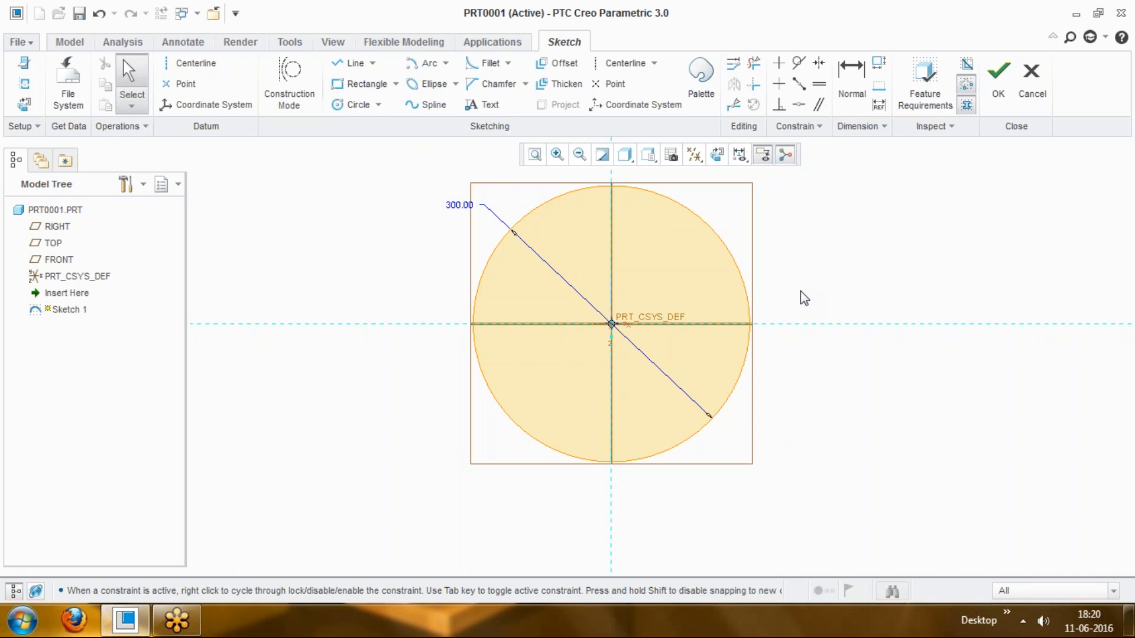
{"action": "key", "text": "super+d"}
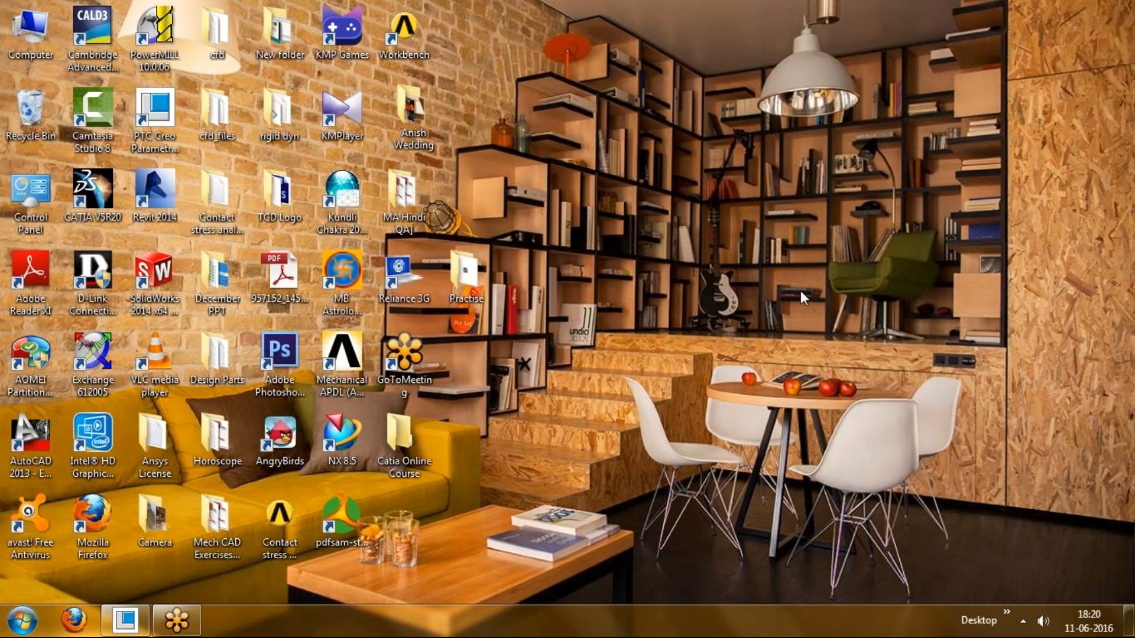
{"action": "key", "text": "super"}
{"action": "key", "text": "super"}
{"action": "key", "text": "super"}
{"action": "key", "text": "super+d"}
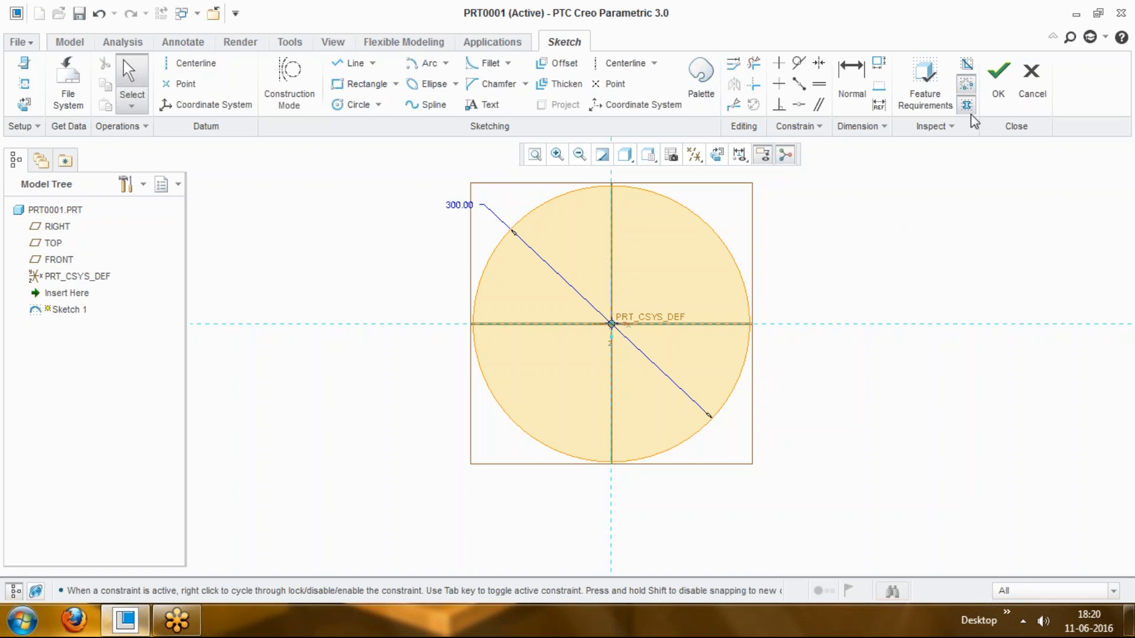
Step: Finish the sketch and extrude the circle symmetrically about the sketch plane to a total depth of about 333
{"action": "left_click", "coordinate": [999, 76]}
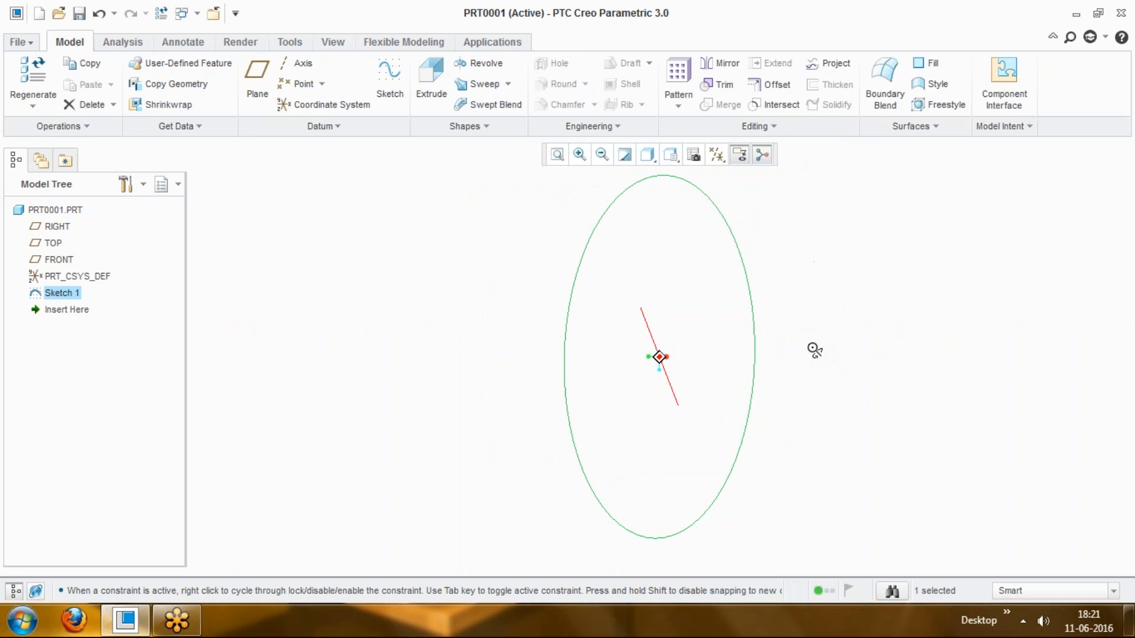
{"action": "left_click", "coordinate": [431, 83]}
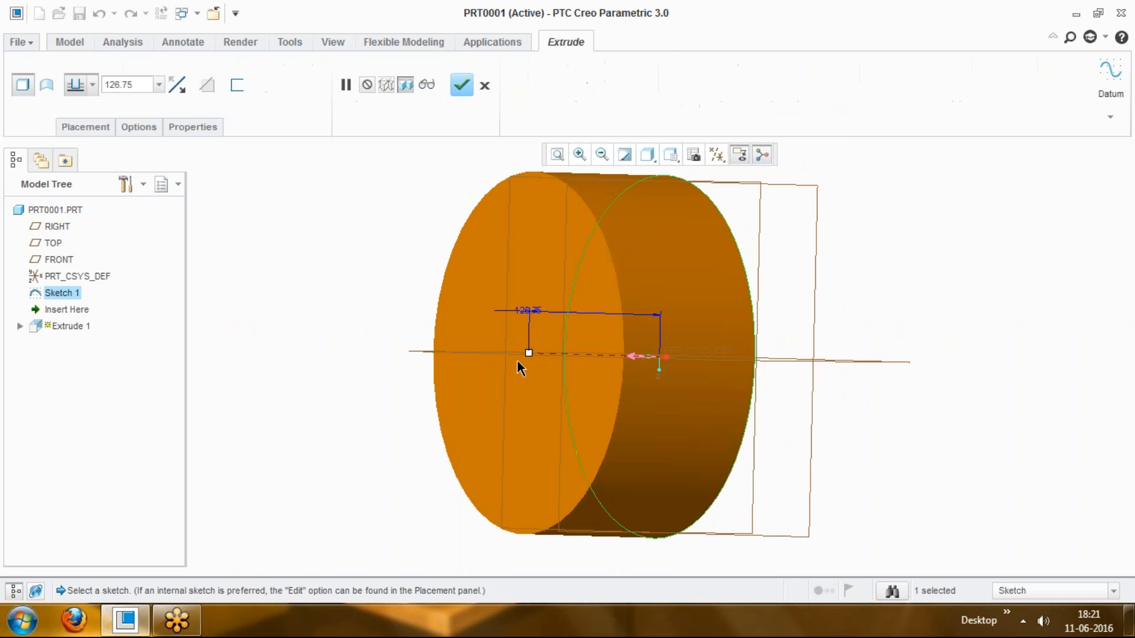
{"action": "left_click_drag", "start_coordinate": [527, 354], "coordinate": [315, 348]}
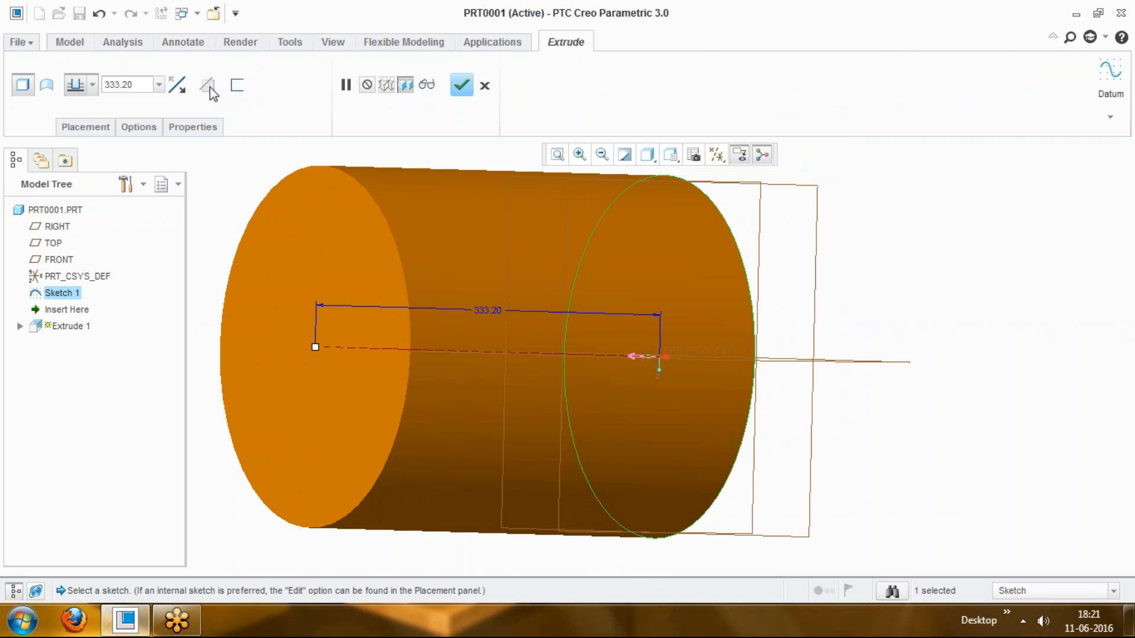
{"action": "left_click", "coordinate": [92, 85]}
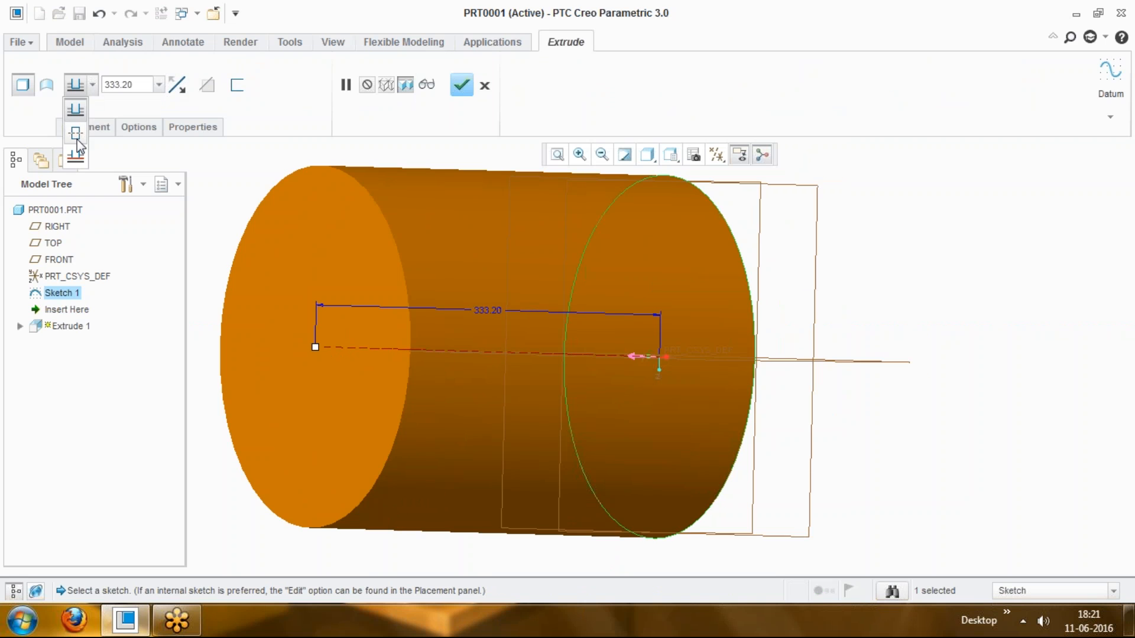
{"action": "left_click", "coordinate": [77, 139]}
{"action": "left_click", "coordinate": [464, 86]}
Step: Examine the extruded cylinder's end faces and curved surface from several directions
{"action": "middle_click_drag", "start_coordinate": [372, 248], "coordinate": [430, 322]}
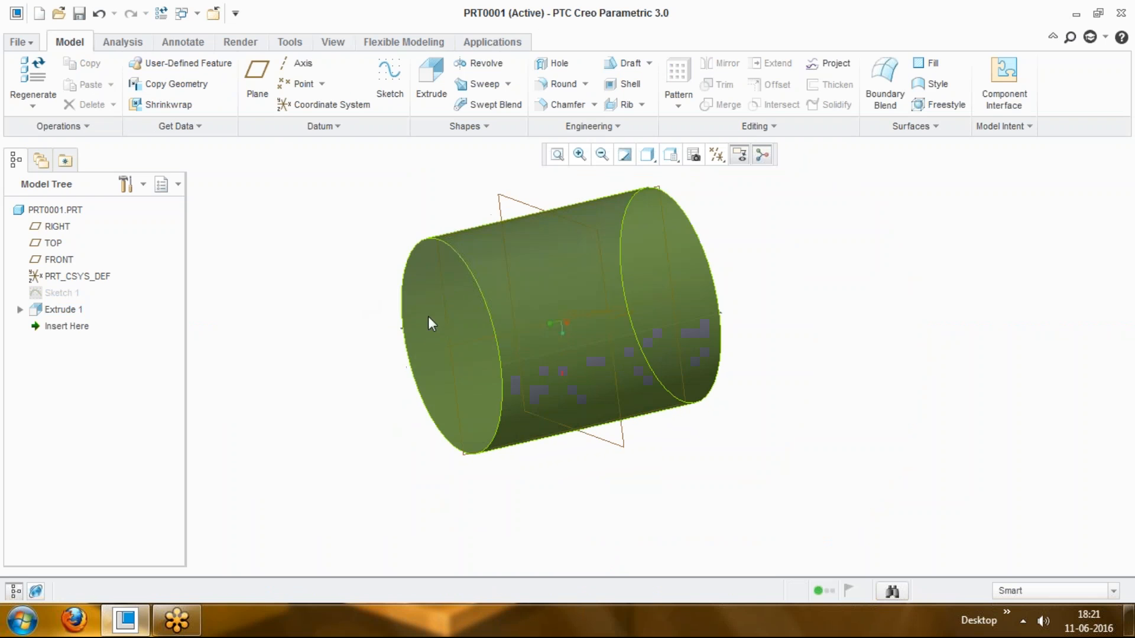
{"action": "left_click", "coordinate": [453, 288]}
{"action": "left_click", "coordinate": [565, 250]}
{"action": "left_click", "coordinate": [715, 296]}
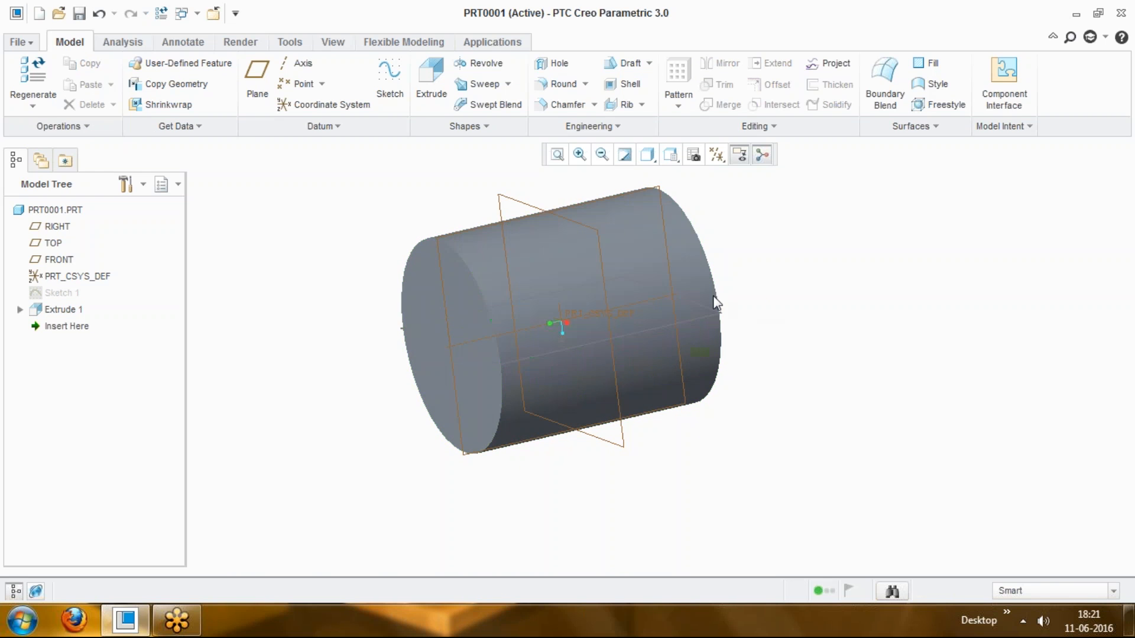
{"action": "middle_click_drag", "start_coordinate": [754, 306], "coordinate": [713, 266]}
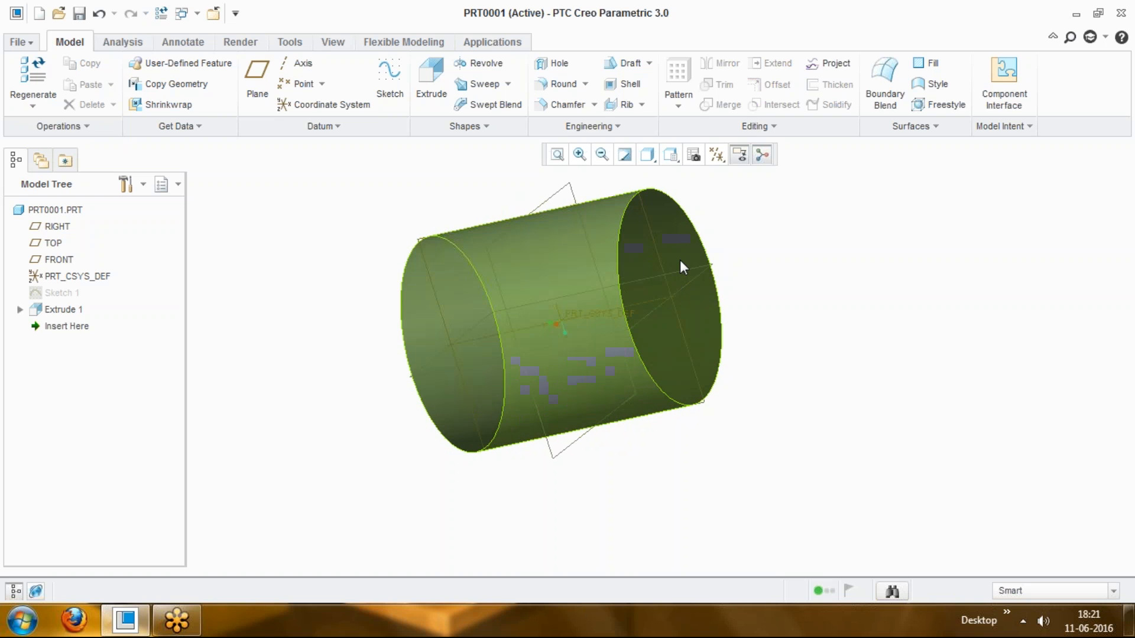
{"action": "middle_click_drag", "start_coordinate": [721, 287], "coordinate": [780, 280]}
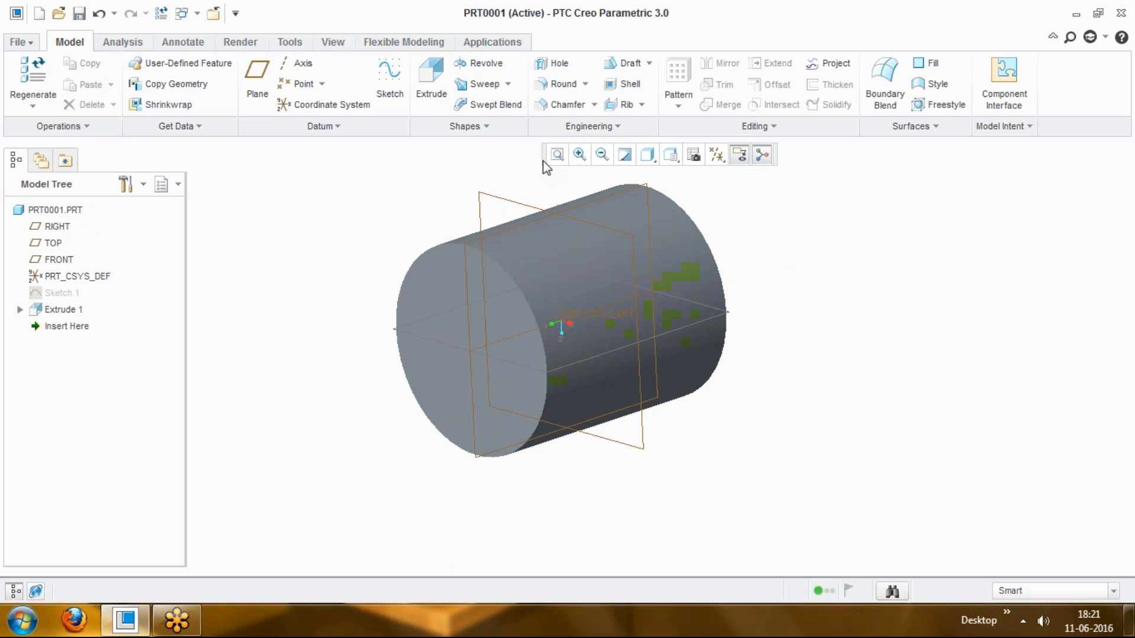
Step: Review the selectable entries at the cylinder's curved surface with Pick From List, and cancel the selection
{"action": "left_click", "coordinate": [662, 251]}
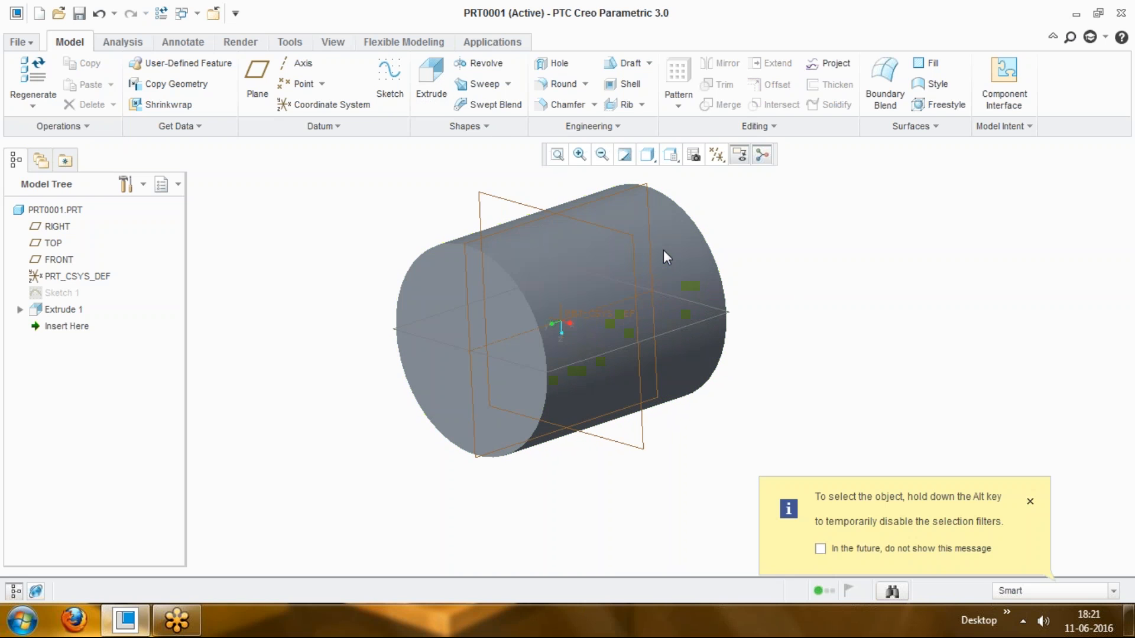
{"action": "right_click", "coordinate": [662, 260]}
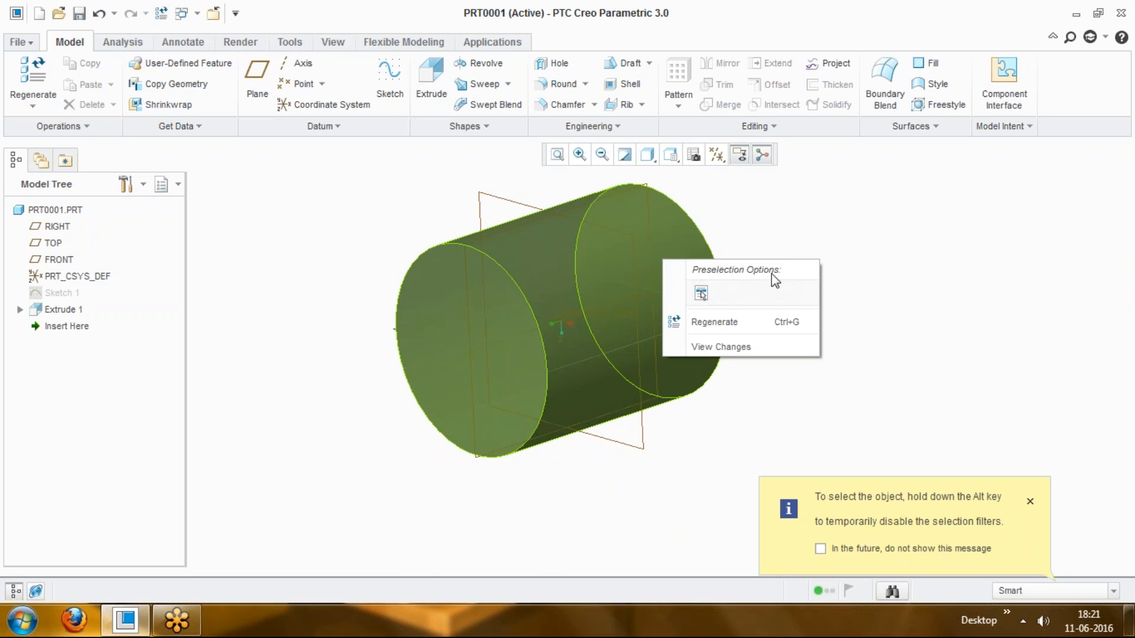
{"action": "left_click", "coordinate": [701, 294]}
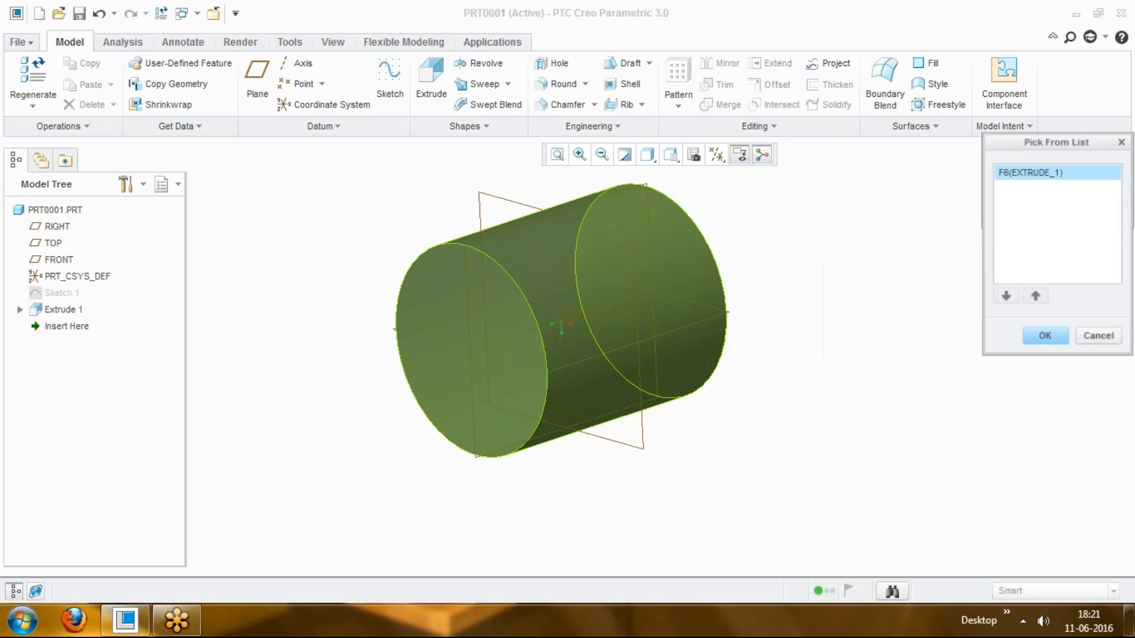
{"action": "left_click", "coordinate": [1027, 178]}
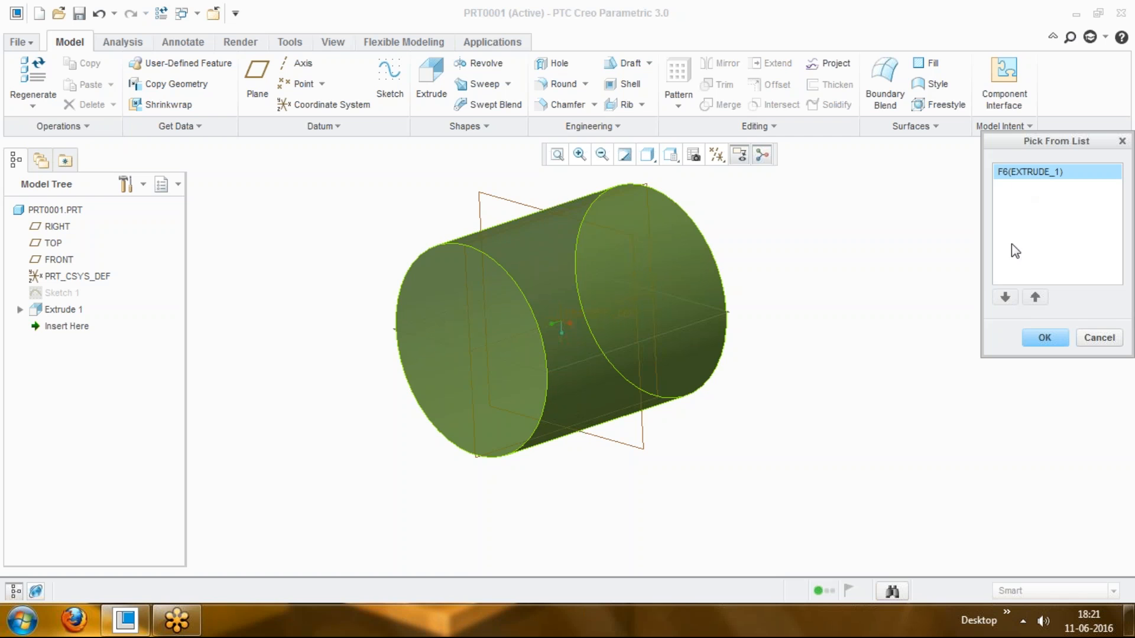
{"action": "left_click", "coordinate": [507, 311]}
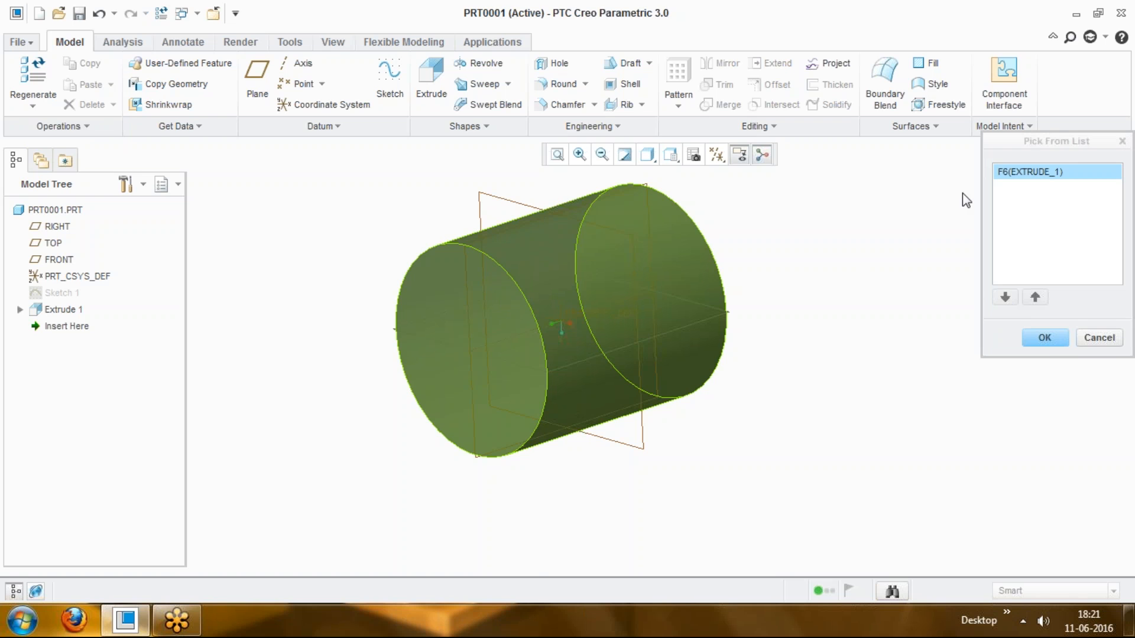
{"action": "left_click", "coordinate": [1093, 339]}
Step: Select the extruded cylinder and cycle the preselection through its end face and curved surfaces
{"action": "left_click", "coordinate": [499, 310]}
{"action": "scroll", "coordinate": [503, 325], "scroll_direction": "up", "scroll_amount": 2}
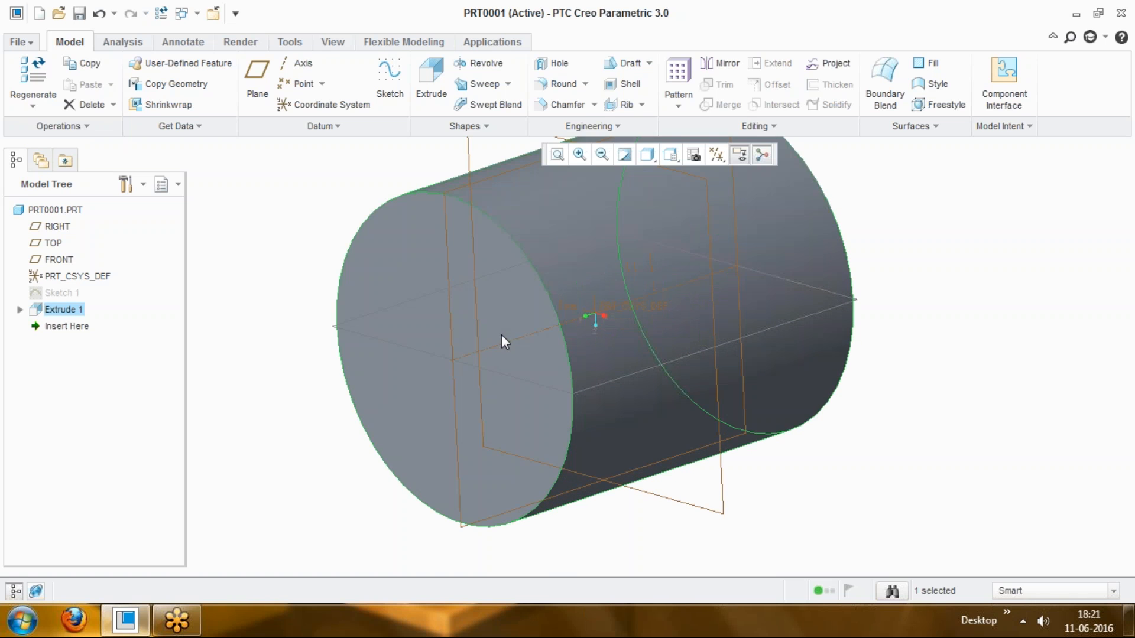
{"action": "scroll", "coordinate": [473, 275], "scroll_direction": "down", "scroll_amount": 2}
{"action": "right_click", "coordinate": [482, 278]}
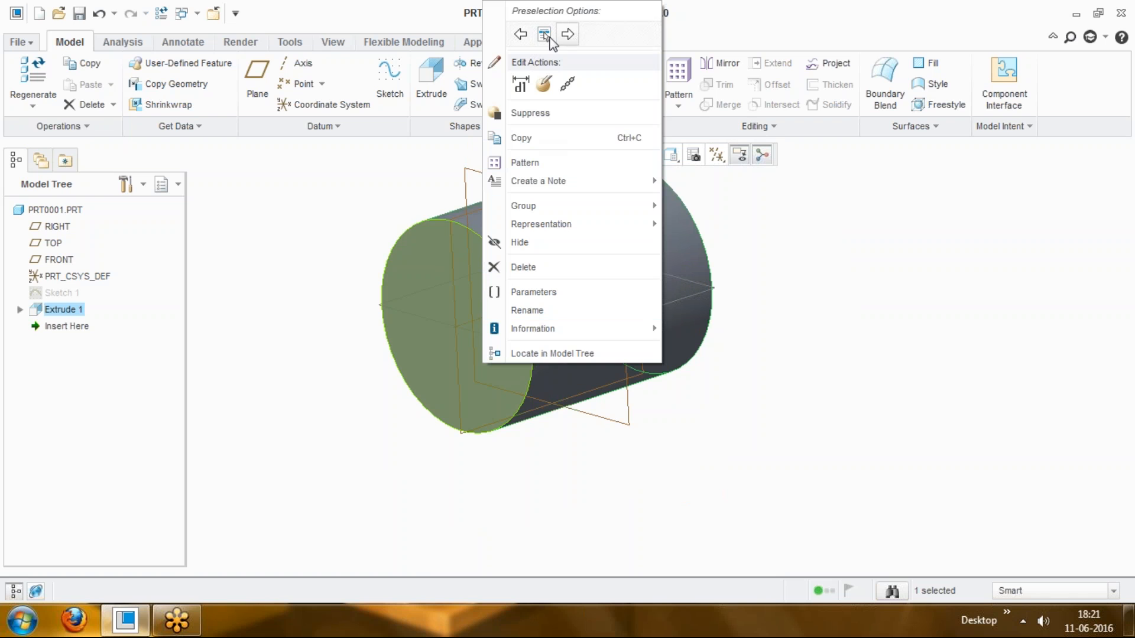
{"action": "left_click", "coordinate": [567, 36]}
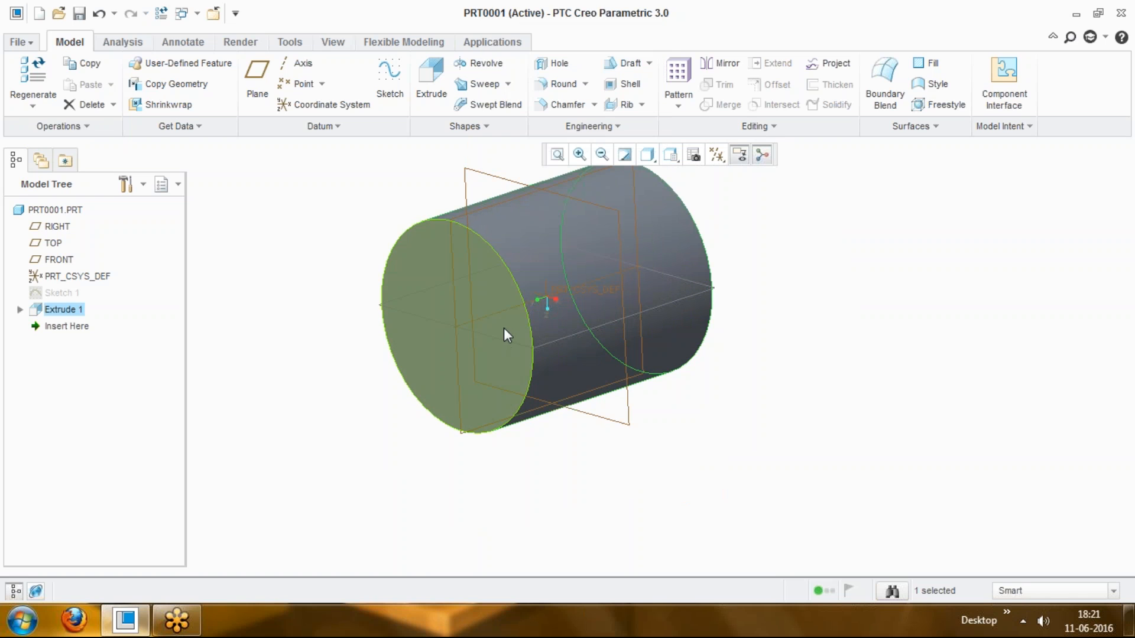
{"action": "right_click", "coordinate": [524, 328]}
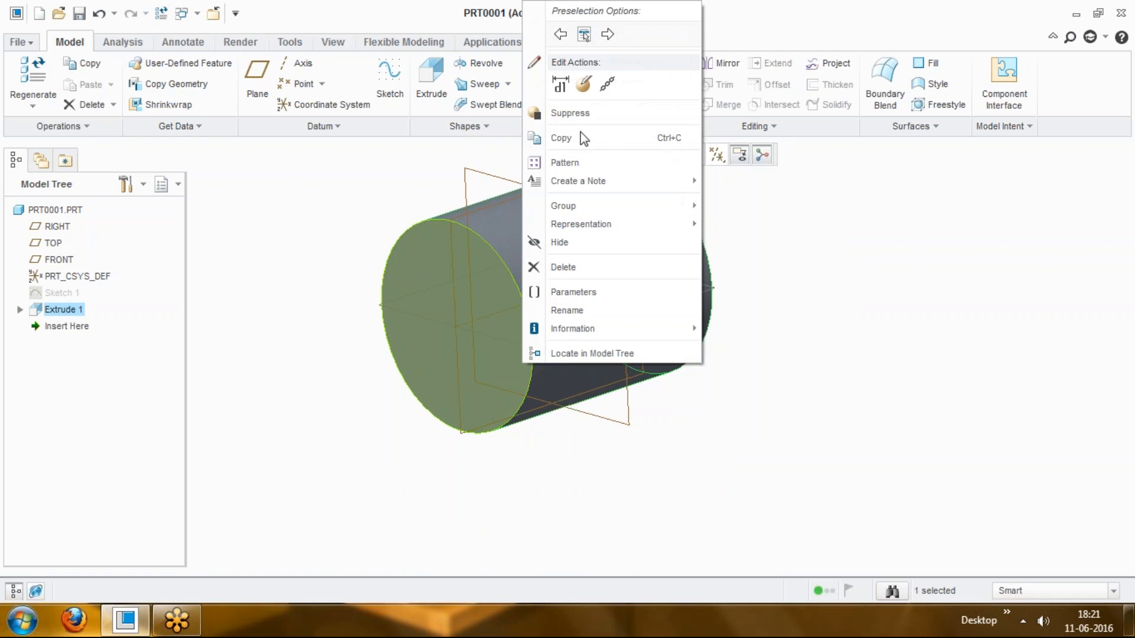
{"action": "left_click", "coordinate": [606, 35]}
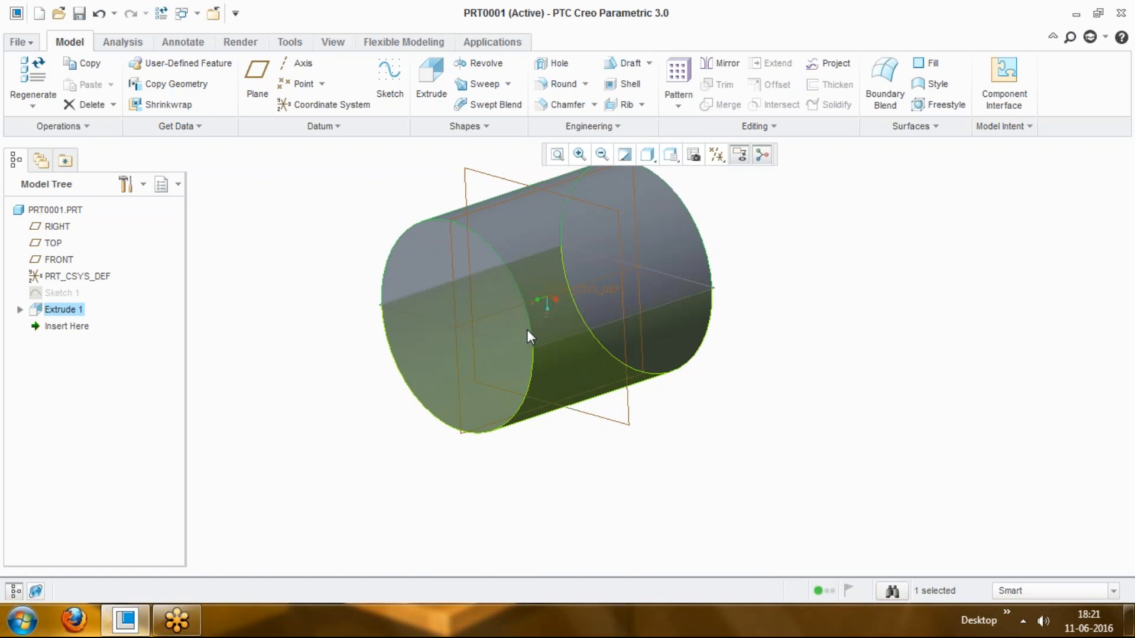
{"action": "right_click", "coordinate": [655, 329]}
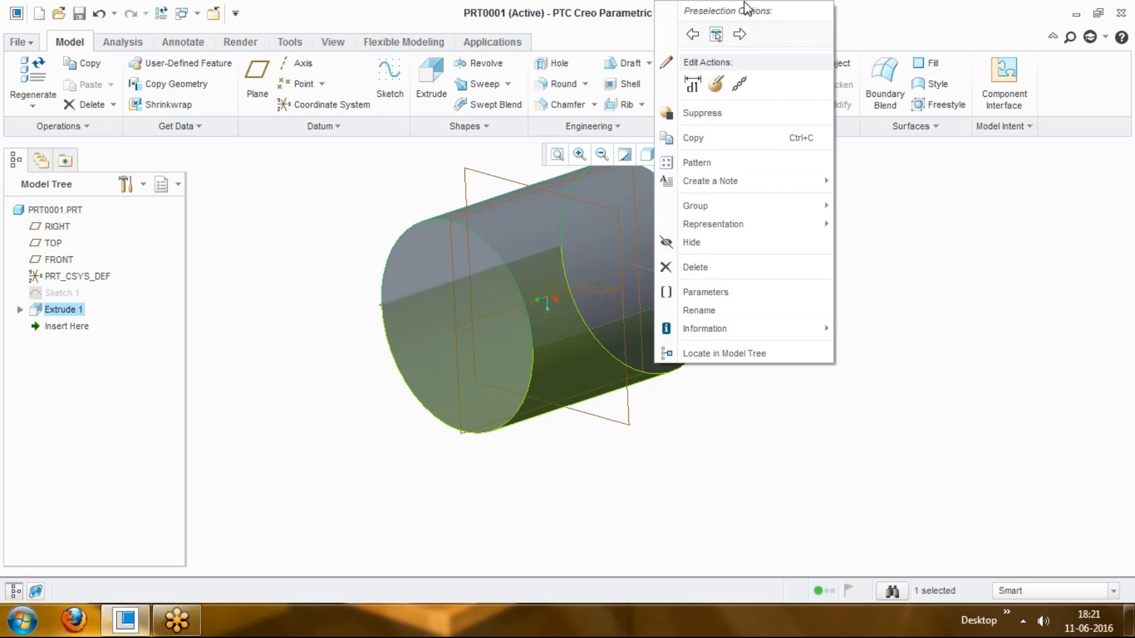
{"action": "left_click", "coordinate": [744, 35]}
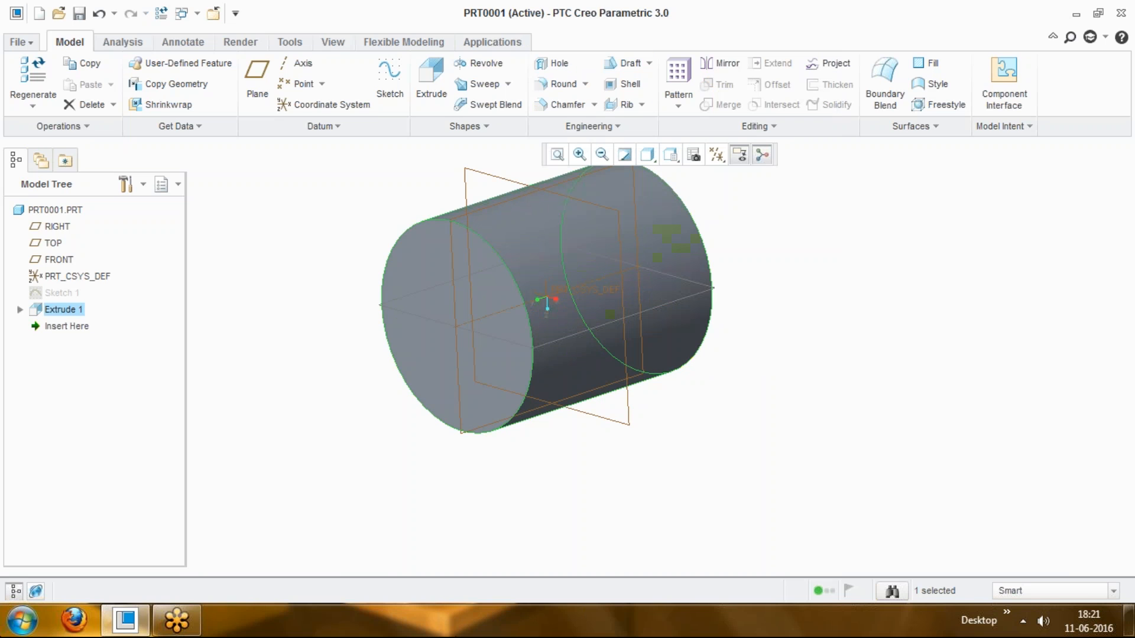
Step: Select the whole cylinder feature, review its available edit actions, and clear the selection
{"action": "left_click", "coordinate": [821, 343]}
{"action": "scroll", "coordinate": [821, 343], "scroll_direction": "up", "scroll_amount": 1}
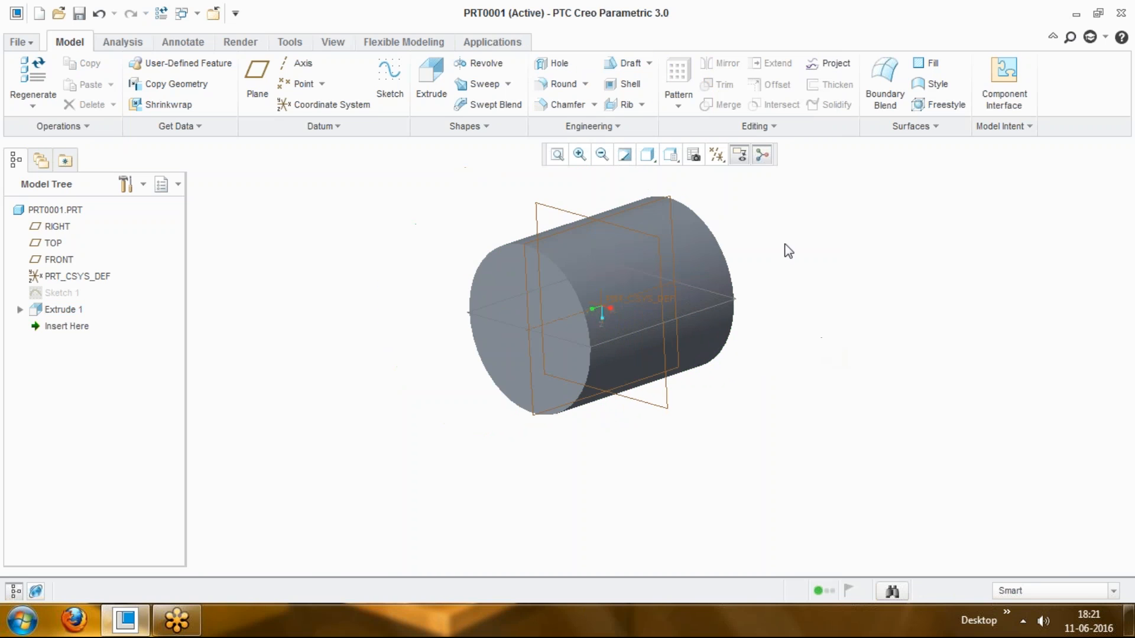
{"action": "scroll", "coordinate": [714, 224], "scroll_direction": "up", "scroll_amount": 1}
{"action": "scroll", "coordinate": [717, 191], "scroll_direction": "down", "scroll_amount": 1}
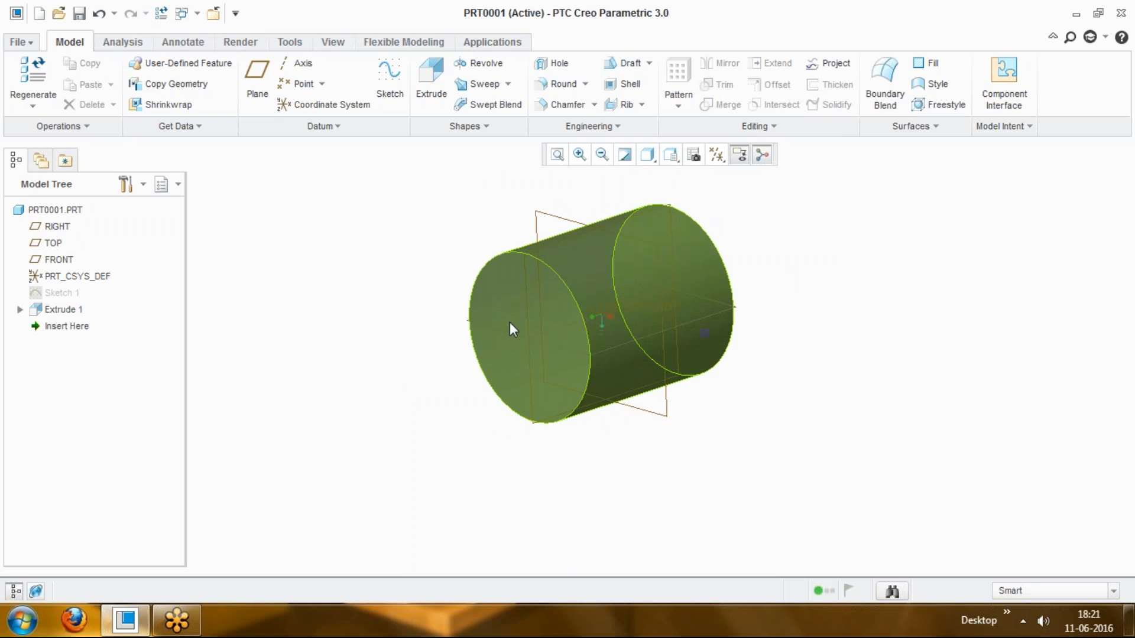
{"action": "left_click", "coordinate": [560, 315]}
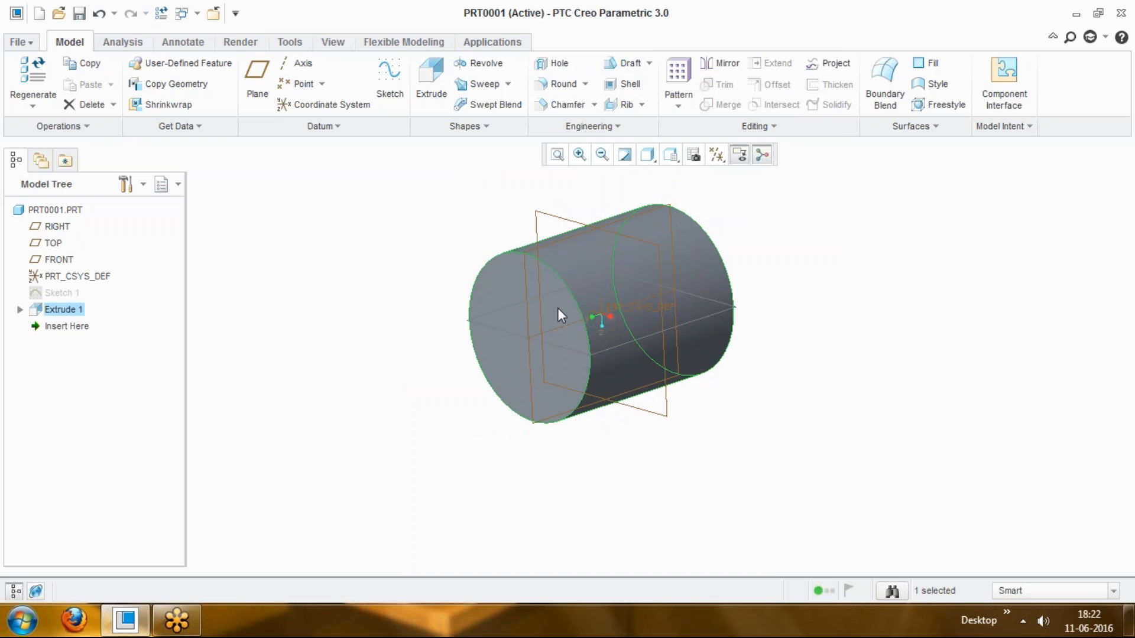
{"action": "right_click", "coordinate": [559, 308]}
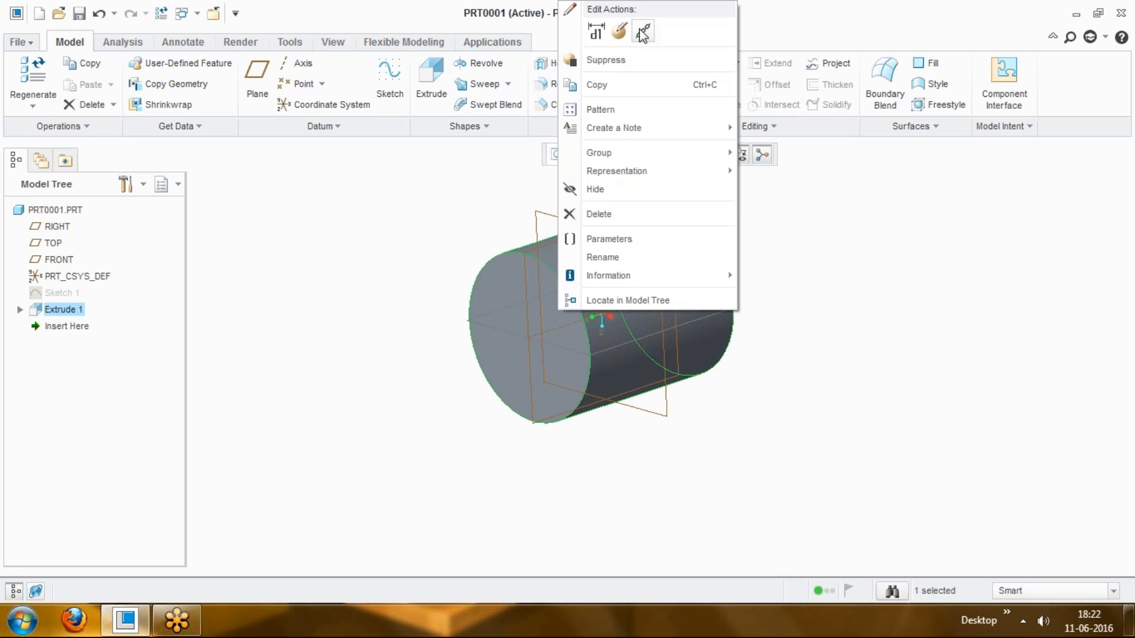
{"action": "left_click", "coordinate": [788, 340]}
{"action": "left_click", "coordinate": [788, 341]}
Step: Select the cylinder's end face, cycle the preselection through the lower and upper curved surfaces, and clear the selection
{"action": "left_click", "coordinate": [507, 284]}
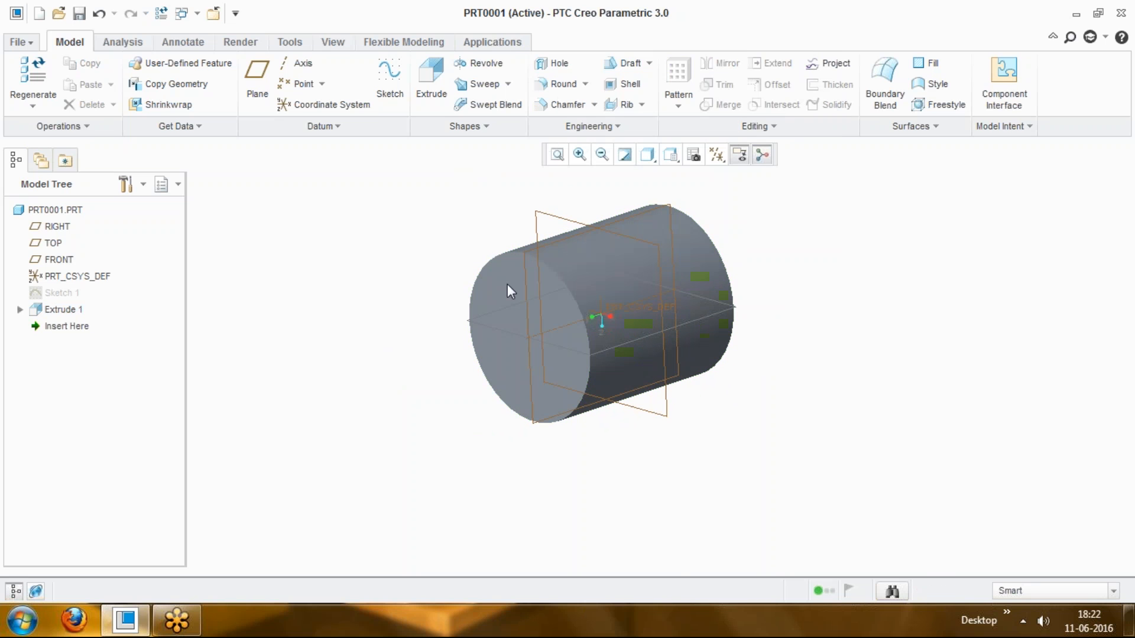
{"action": "left_click", "coordinate": [507, 283]}
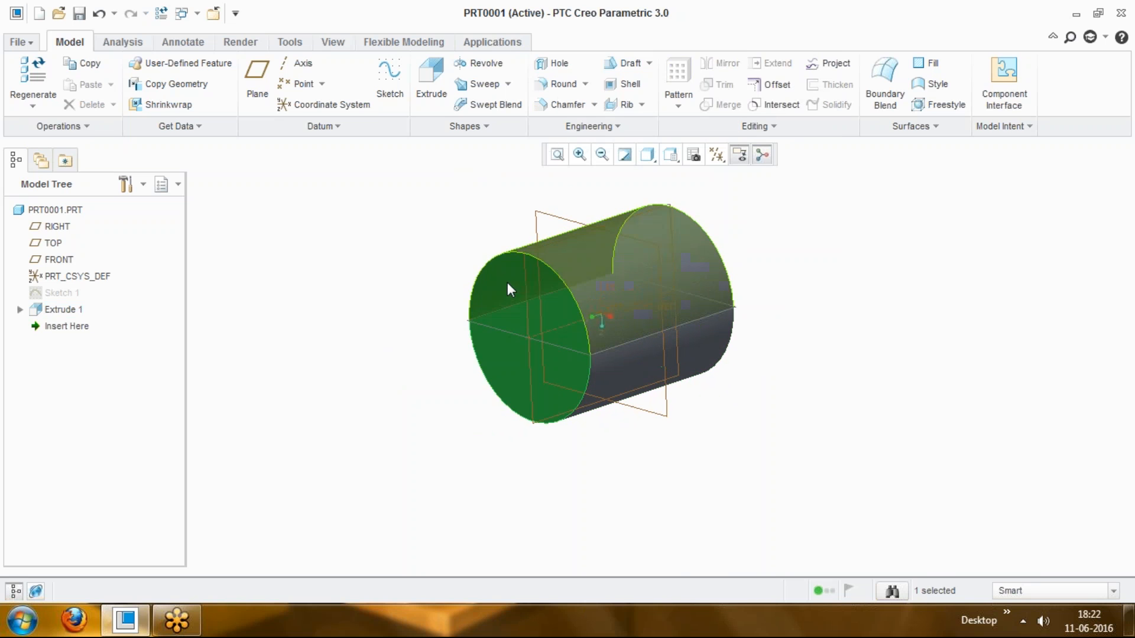
{"action": "right_click", "coordinate": [506, 282]}
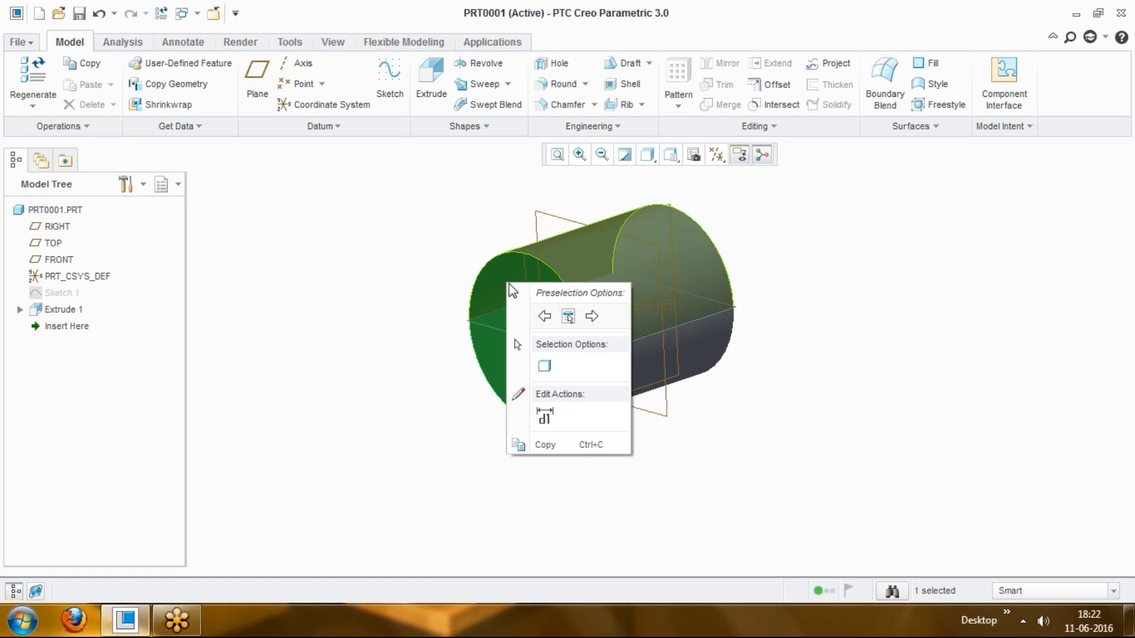
{"action": "left_click", "coordinate": [592, 318]}
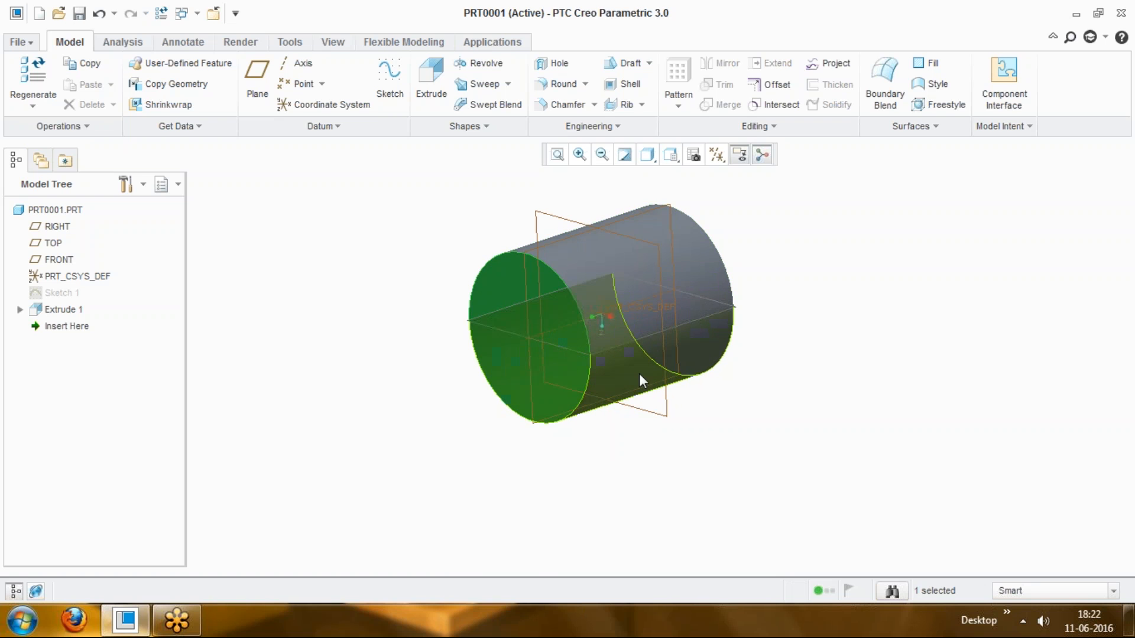
{"action": "right_click", "coordinate": [703, 350]}
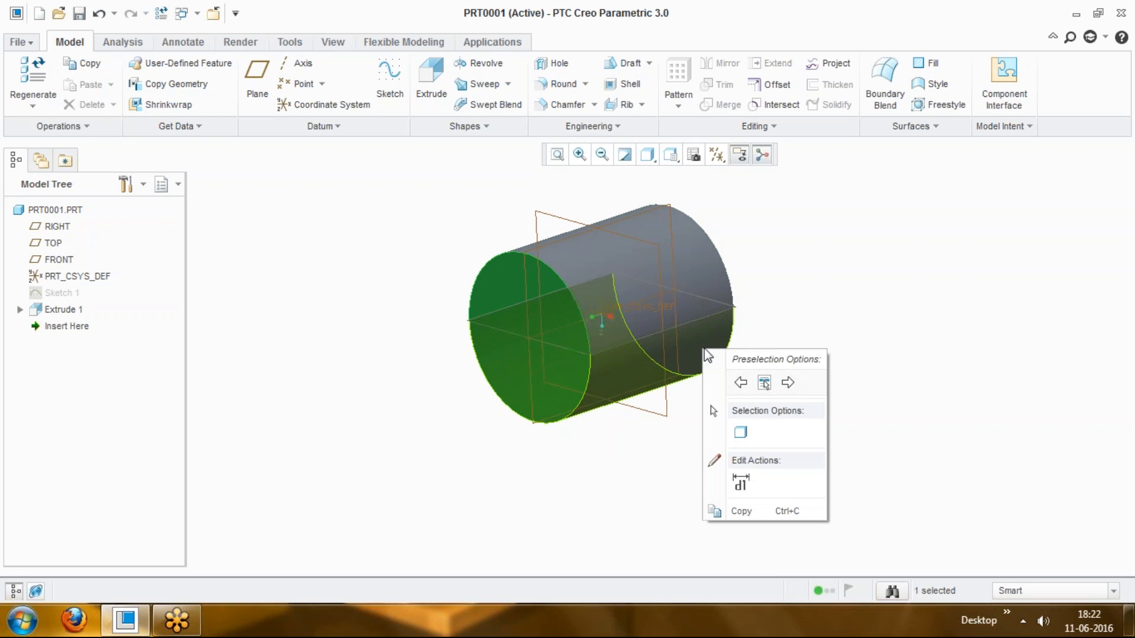
{"action": "left_click", "coordinate": [788, 383]}
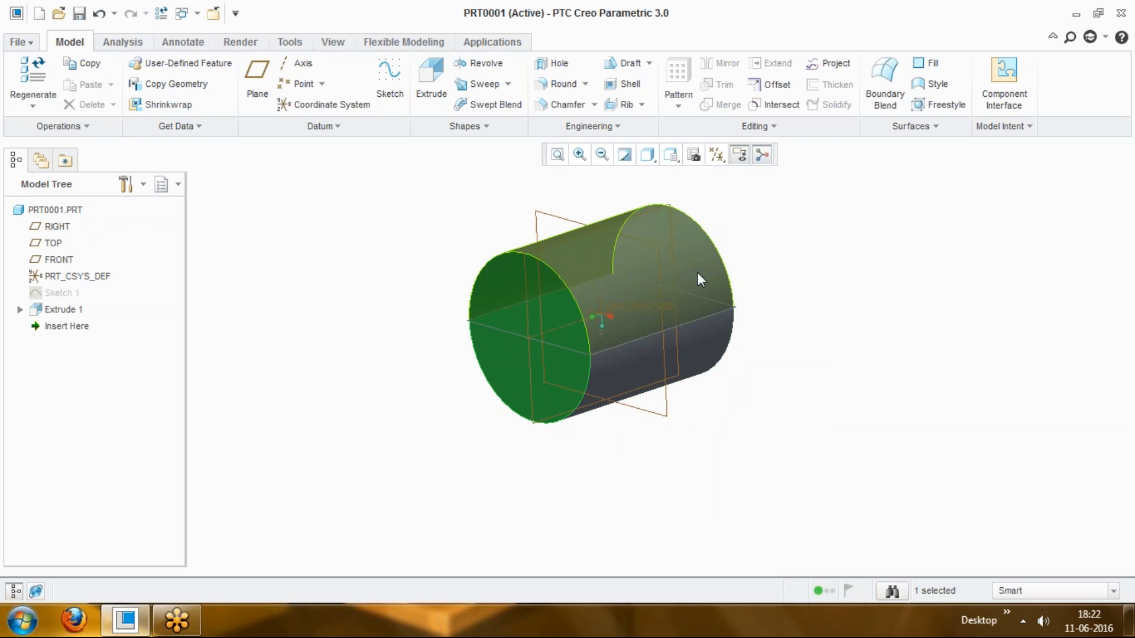
{"action": "mouse_move", "coordinate": [842, 385]}
{"action": "middle_mouse_down"}
{"action": "mouse_move", "coordinate": [846, 367]}
{"action": "mouse_move", "coordinate": [737, 352]}
{"action": "mouse_move", "coordinate": [822, 359]}
{"action": "mouse_move", "coordinate": [813, 347]}
{"action": "mouse_move", "coordinate": [815, 368]}
{"action": "middle_mouse_up"}
{"action": "left_click", "coordinate": [795, 373]}
{"action": "scroll", "coordinate": [795, 373], "scroll_direction": "up", "scroll_amount": 2}
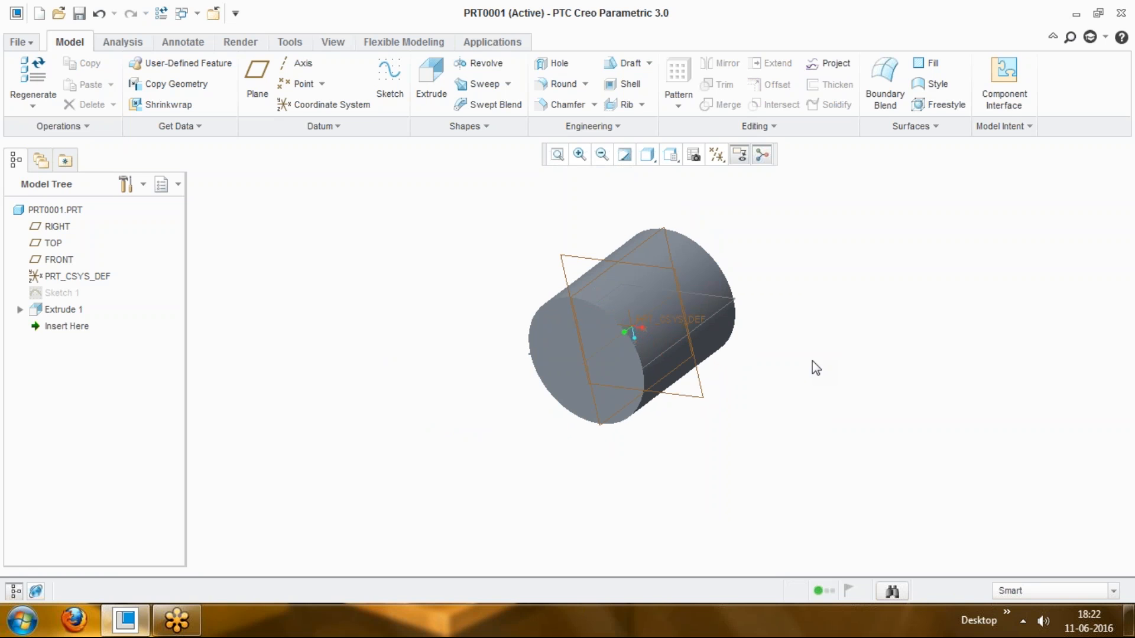
Step: Review the blend commands and the available Draft and Rib variants without starting a feature
{"action": "left_click", "coordinate": [470, 127]}
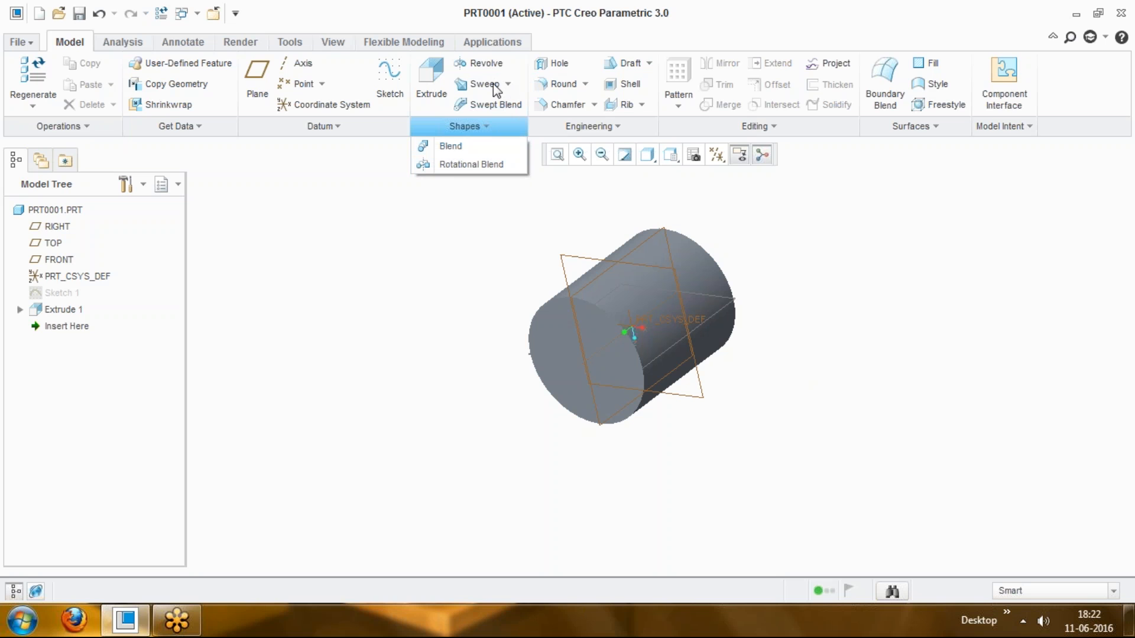
{"action": "left_click", "coordinate": [537, 213]}
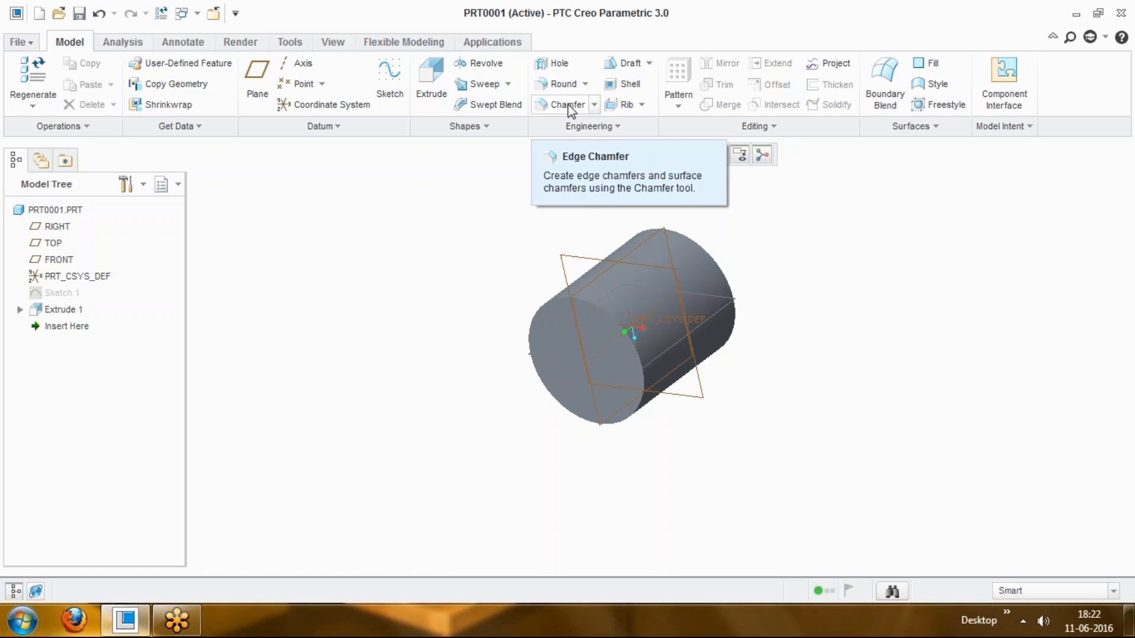
{"action": "left_click", "coordinate": [643, 65]}
{"action": "left_click", "coordinate": [471, 85]}
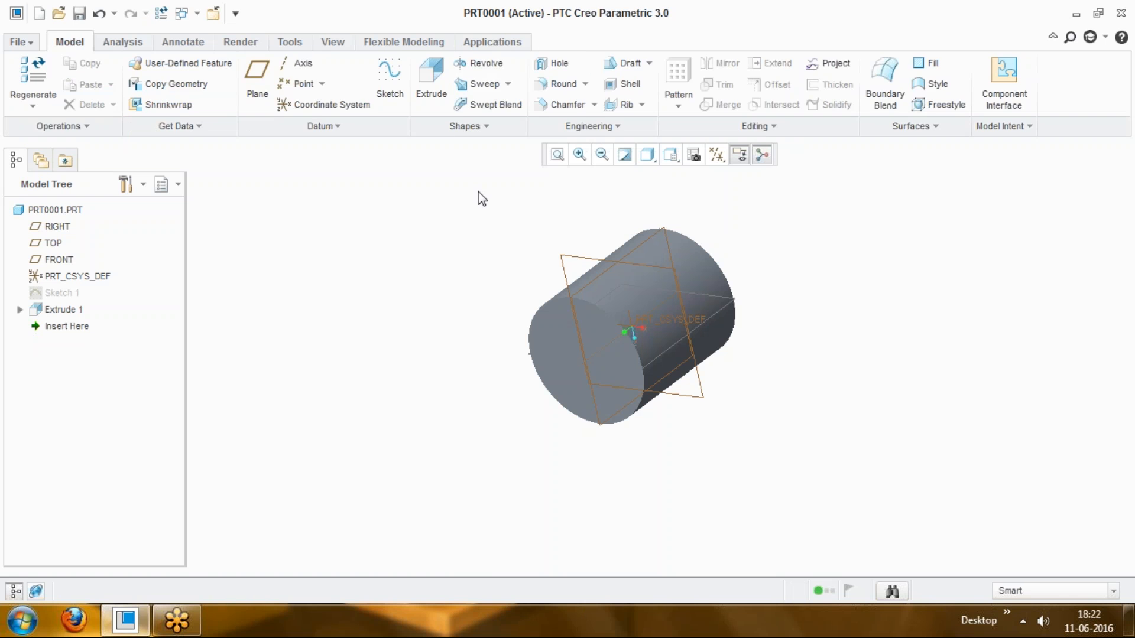
{"action": "left_click", "coordinate": [649, 63]}
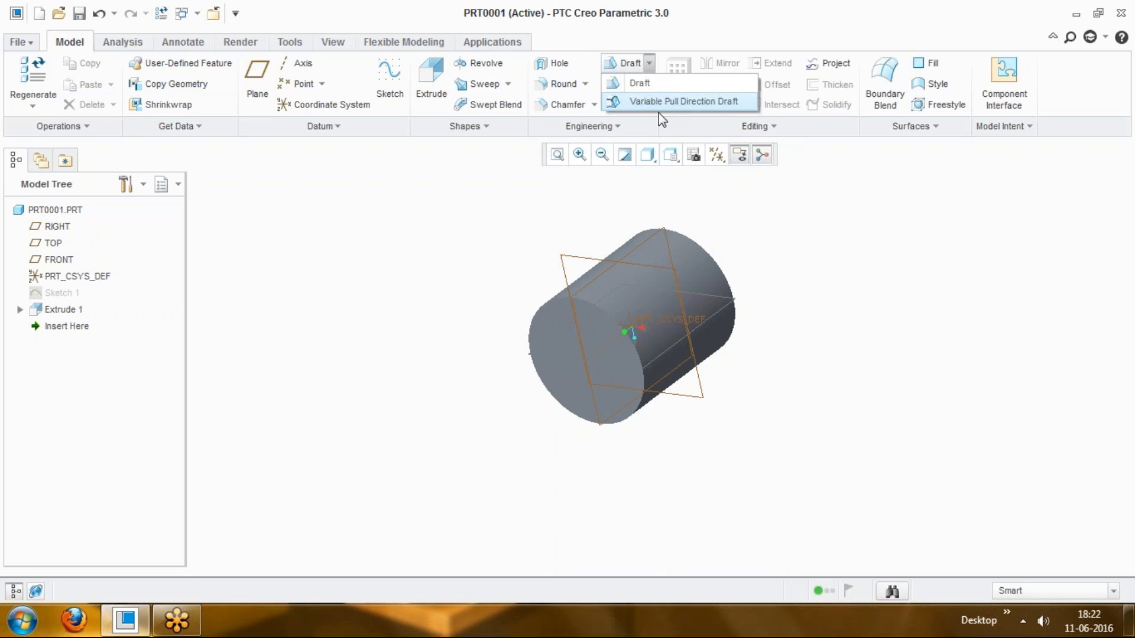
{"action": "left_click", "coordinate": [569, 230]}
{"action": "left_click", "coordinate": [642, 105]}
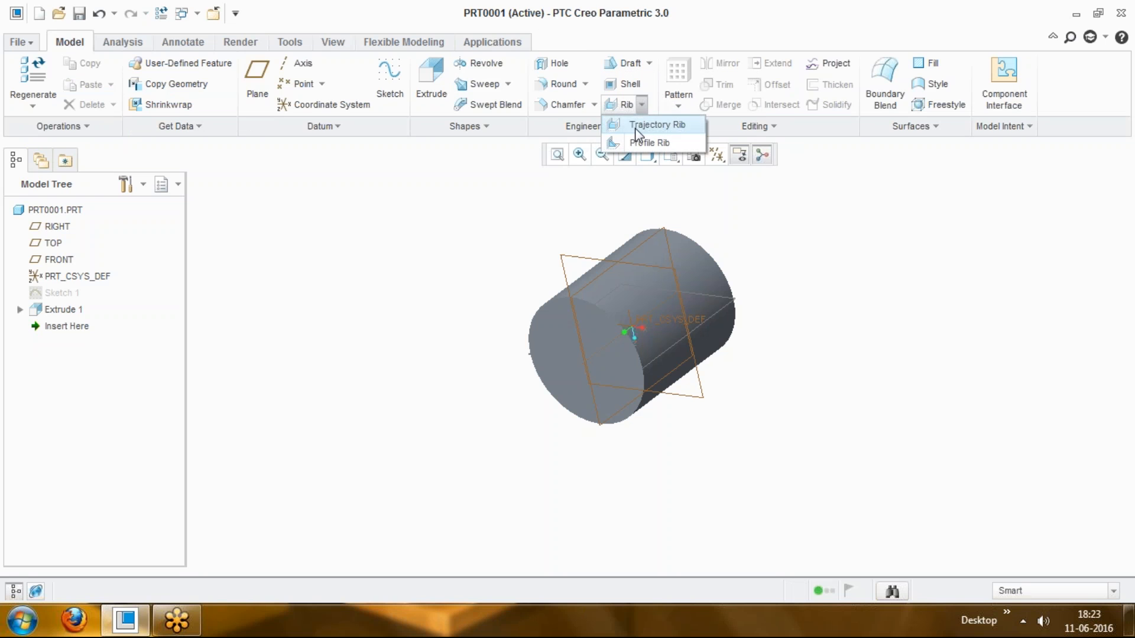
{"action": "left_click", "coordinate": [541, 197]}
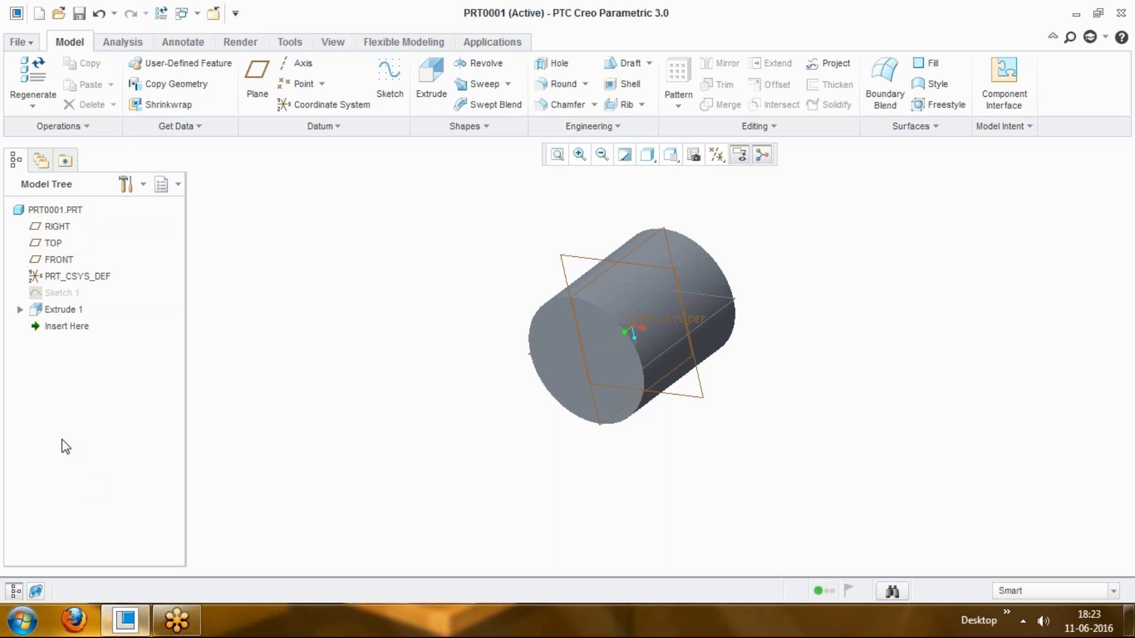
Step: Examine the Sweep, Helical Sweep, Swept Blend and Blend commands for creating shapes
{"action": "left_click", "coordinate": [507, 83]}
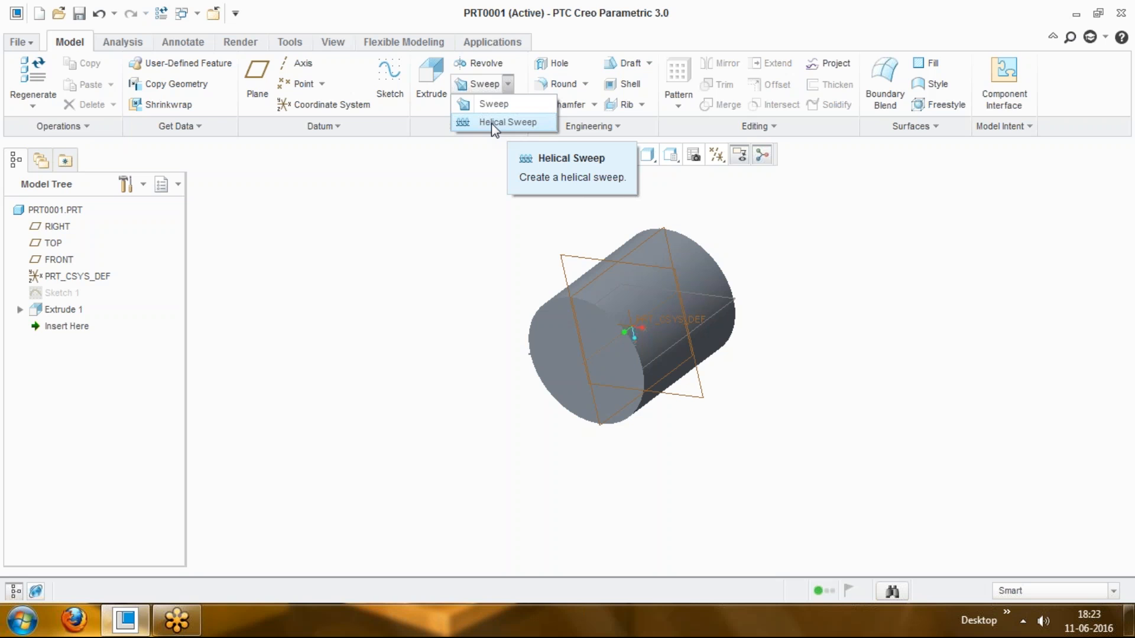
{"action": "left_click", "coordinate": [466, 177]}
{"action": "left_click", "coordinate": [509, 83]}
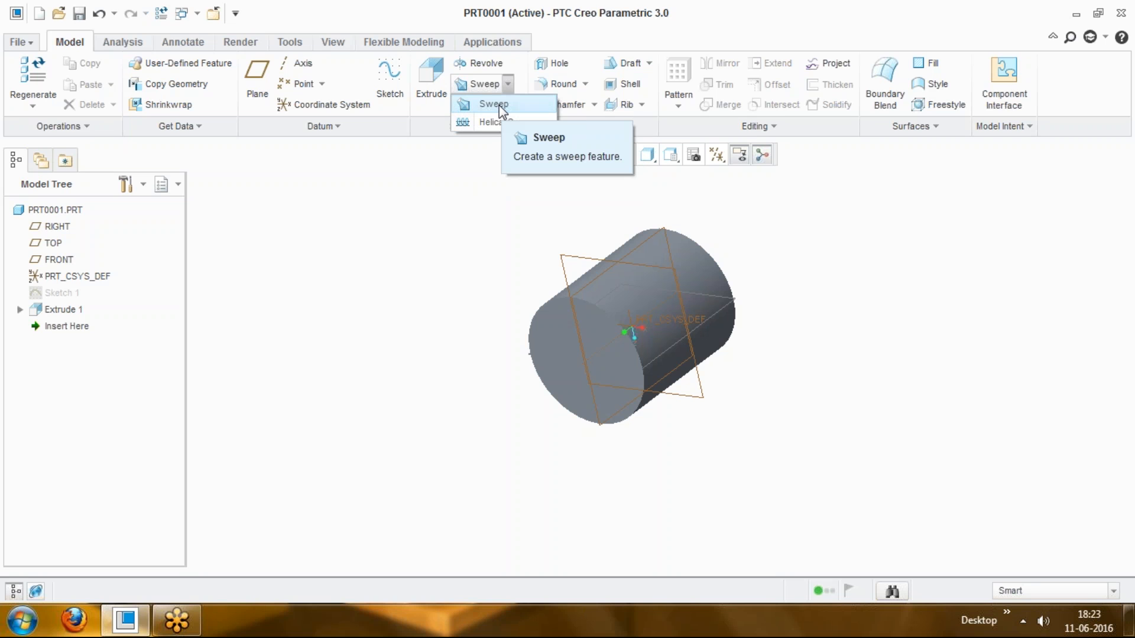
{"action": "left_click", "coordinate": [444, 161]}
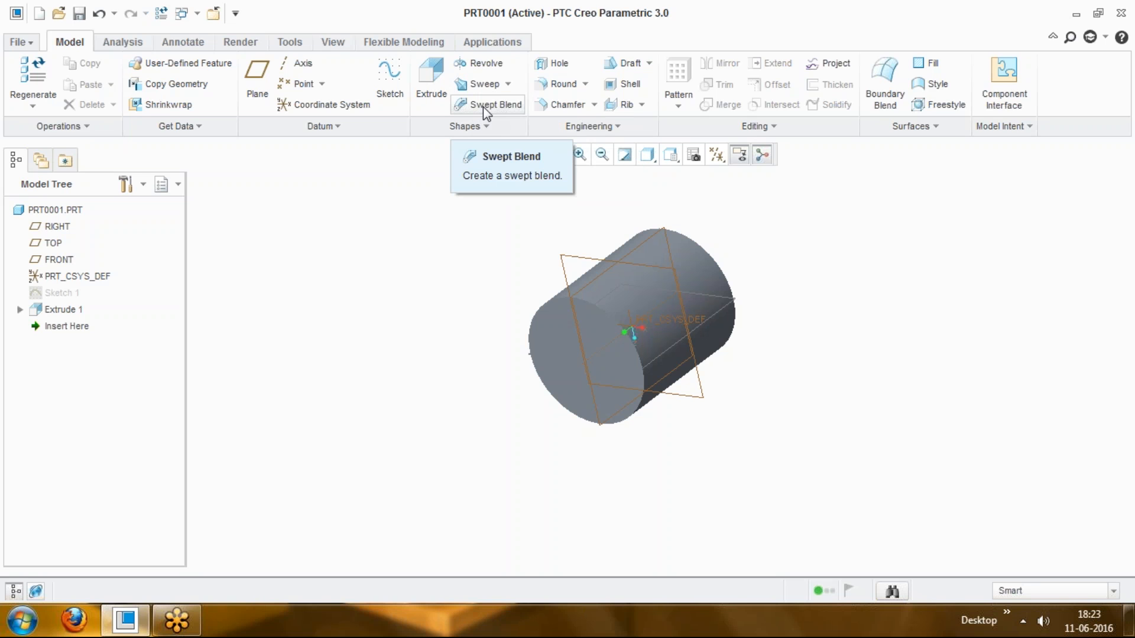
{"action": "left_click", "coordinate": [493, 126]}
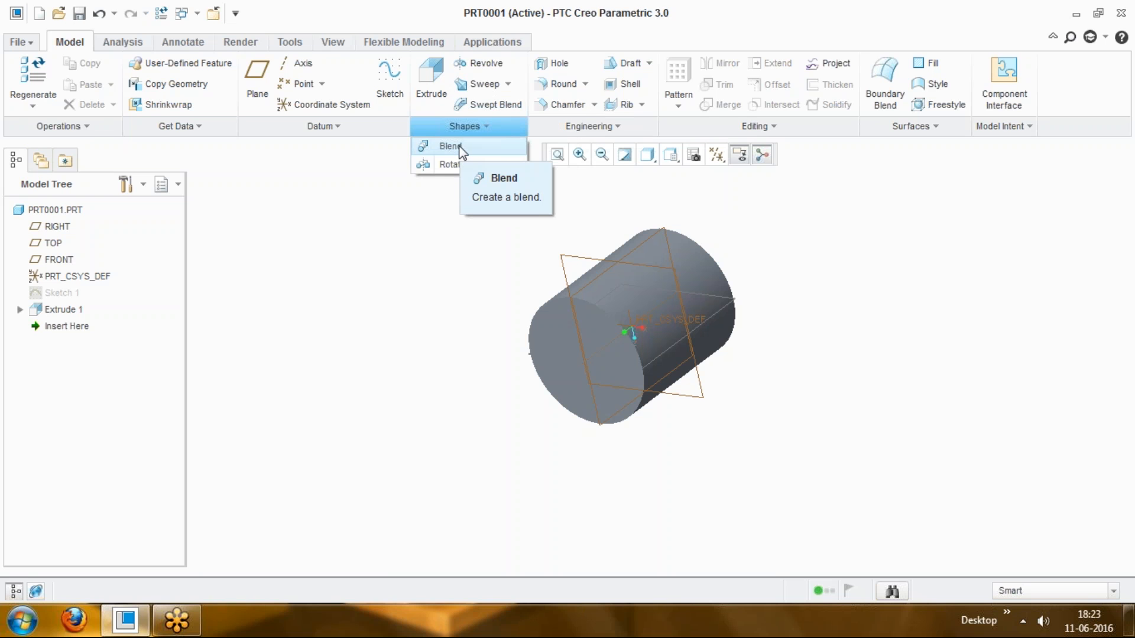
{"action": "left_click", "coordinate": [508, 84]}
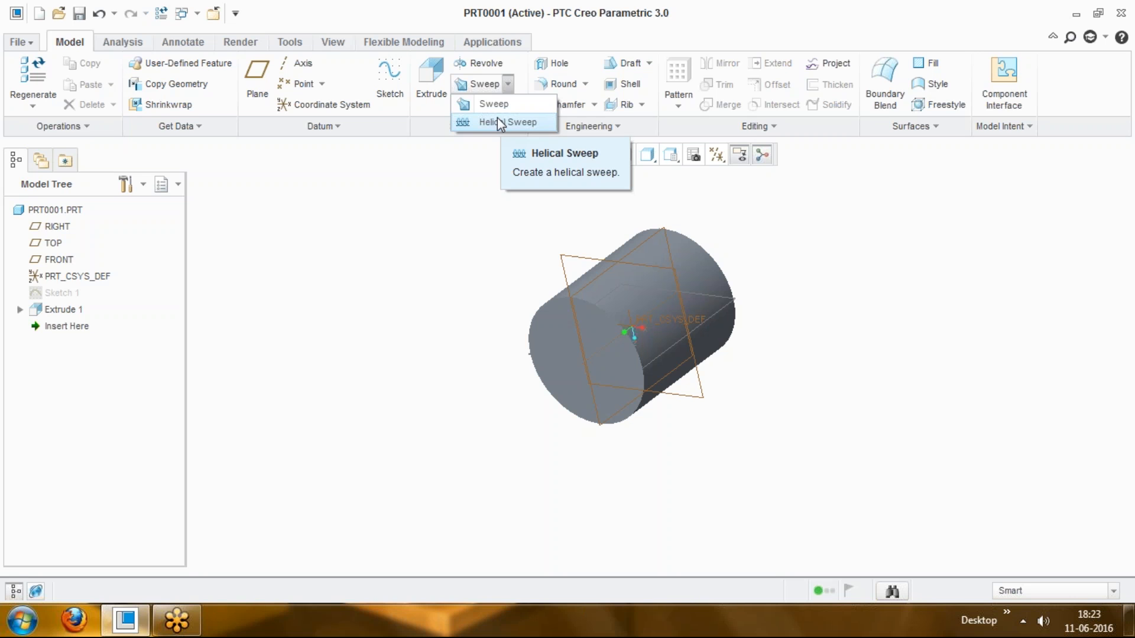
{"action": "left_click", "coordinate": [471, 192]}
Step: Delete the extruded cylinder feature, Extrude 1, from the part
{"action": "middle_click_drag", "start_coordinate": [464, 308], "coordinate": [418, 219]}
{"action": "scroll", "coordinate": [679, 316], "scroll_direction": "down", "scroll_amount": 2}
{"action": "scroll", "coordinate": [680, 312], "scroll_direction": "up", "scroll_amount": 2}
{"action": "left_click", "coordinate": [65, 311]}
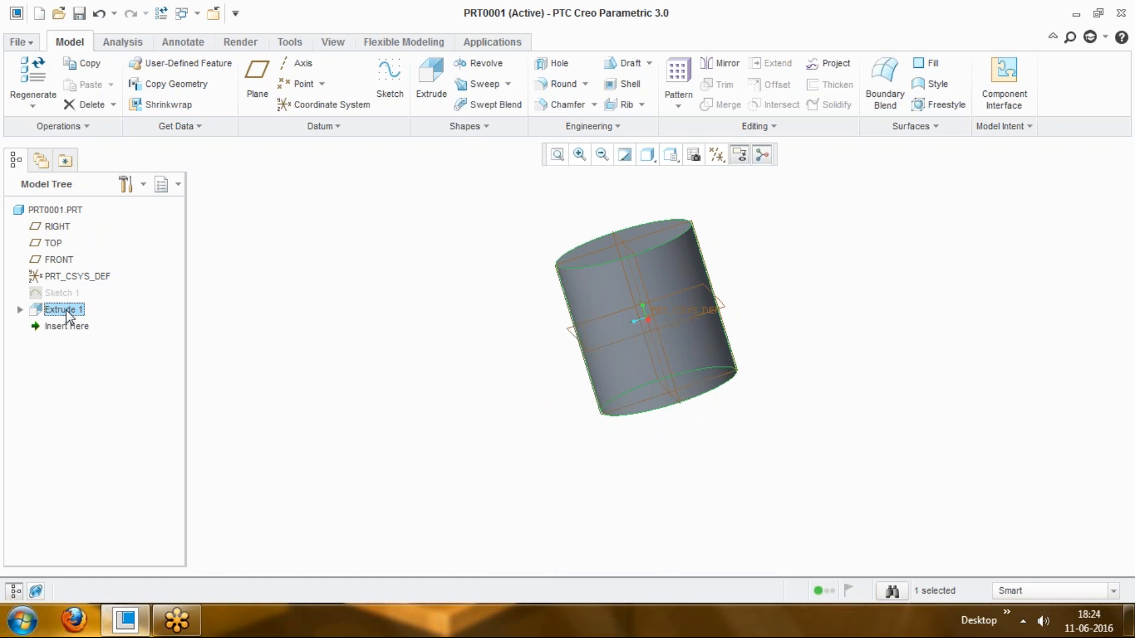
{"action": "right_click", "coordinate": [66, 309]}
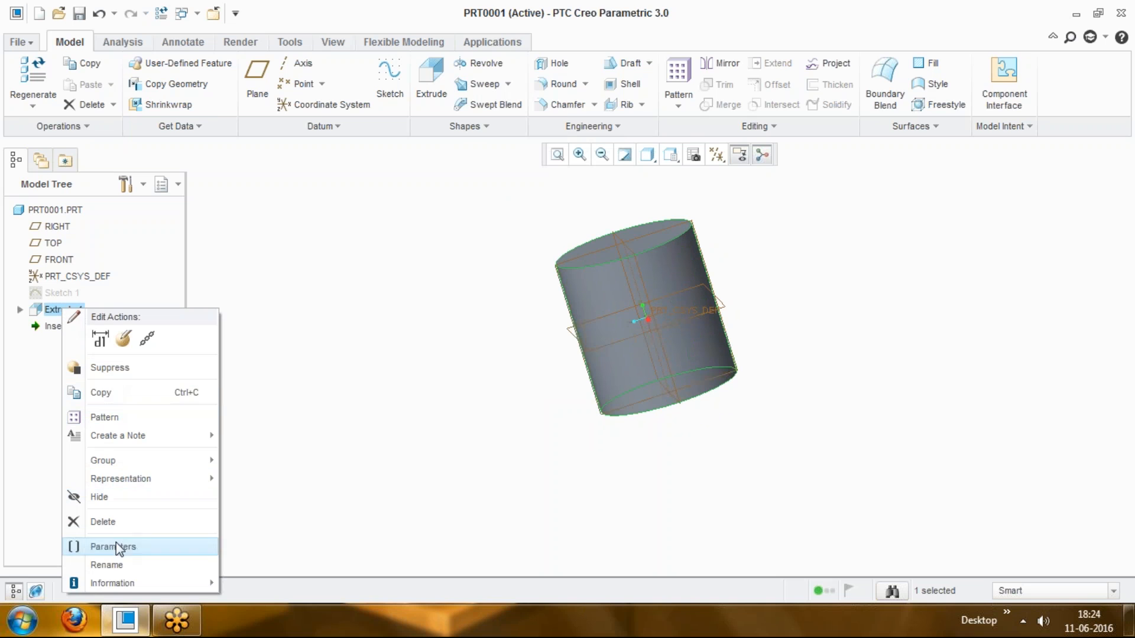
{"action": "left_click", "coordinate": [110, 524]}
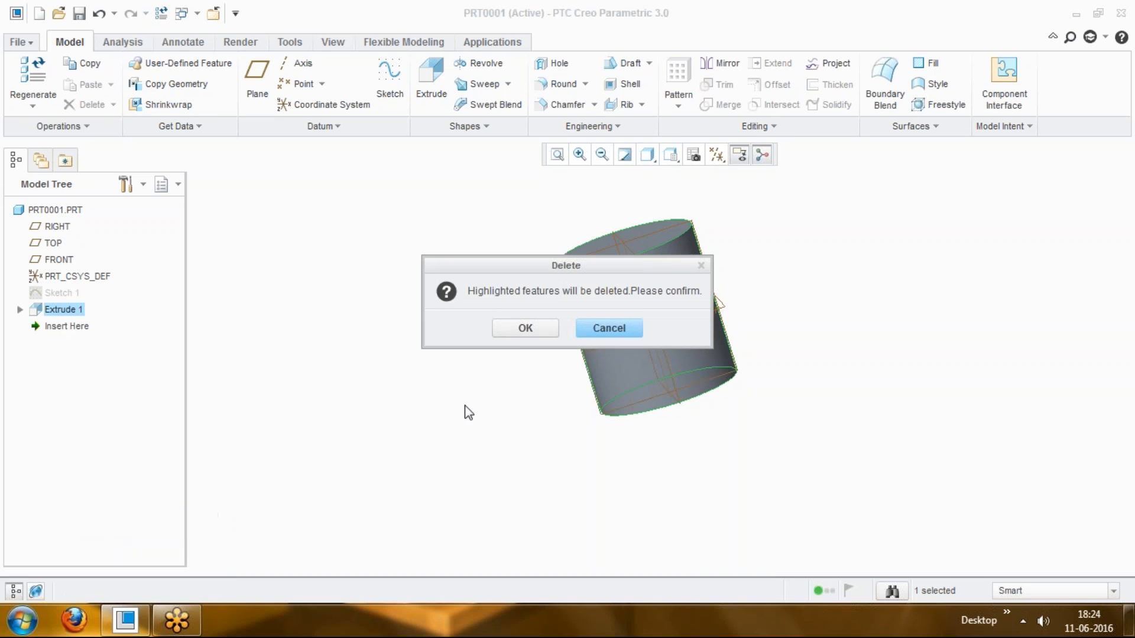
{"action": "left_click", "coordinate": [510, 331]}
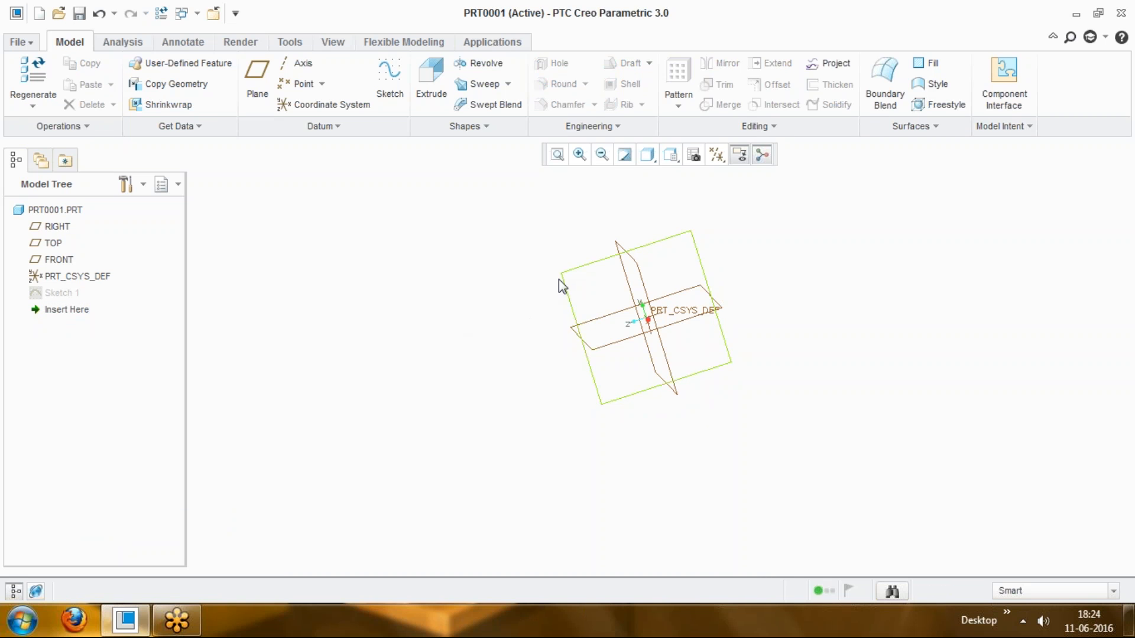
Step: Start a Helical Sweep feature and check its helix sweep profile reference settings
{"action": "scroll", "coordinate": [736, 218], "scroll_direction": "down", "scroll_amount": 3}
{"action": "mouse_move", "coordinate": [718, 293]}
{"action": "middle_mouse_down"}
{"action": "mouse_move", "coordinate": [737, 290]}
{"action": "mouse_move", "coordinate": [735, 303]}
{"action": "middle_mouse_up"}
{"action": "left_click", "coordinate": [509, 84]}
{"action": "left_click", "coordinate": [507, 123]}
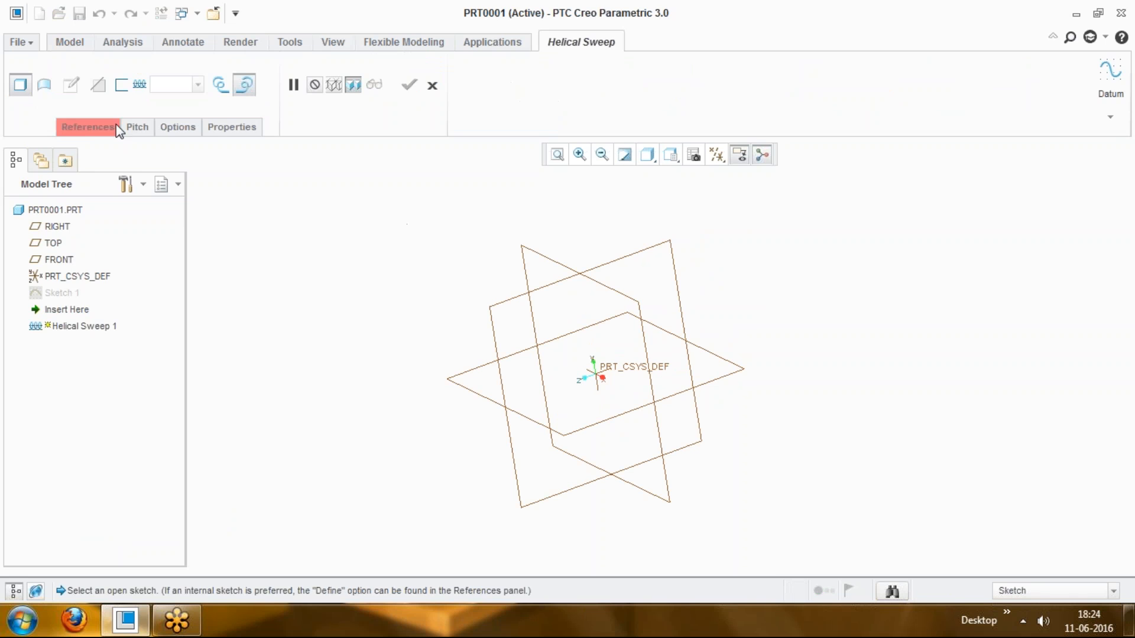
{"action": "left_click", "coordinate": [91, 129]}
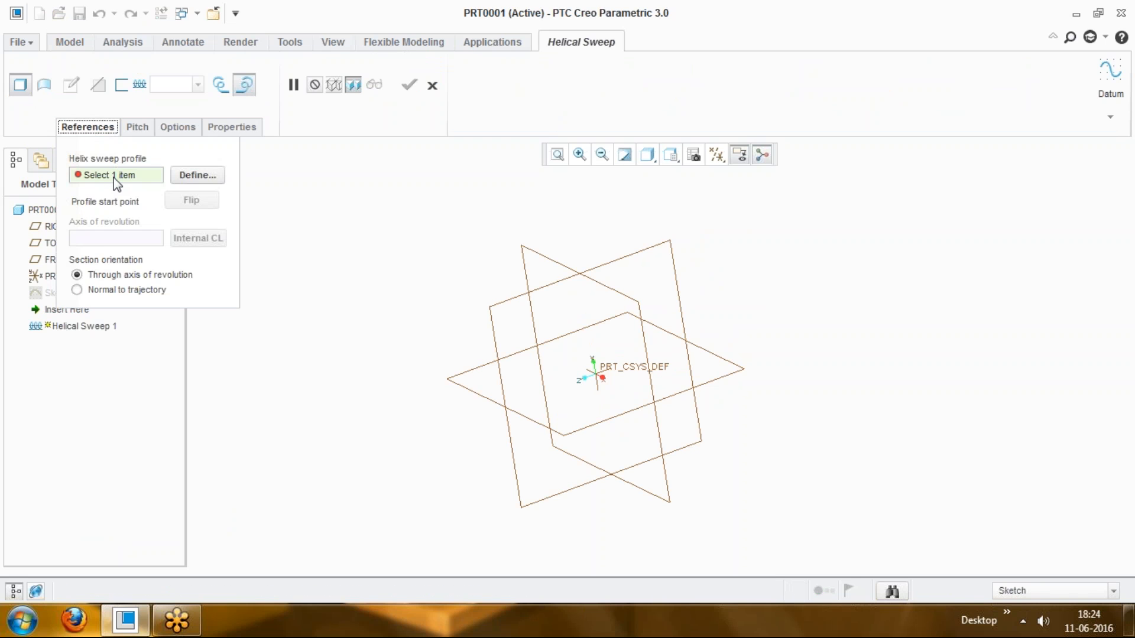
{"action": "left_click", "coordinate": [88, 127]}
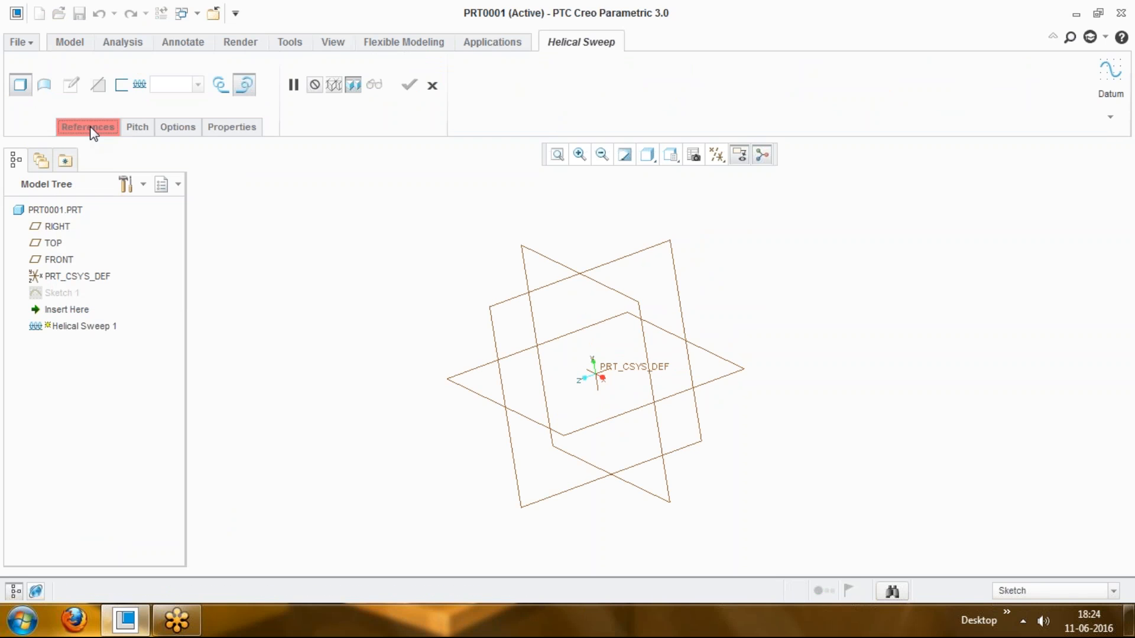
Step: Create a profile sketch on the RIGHT plane with the TOP plane as Top reference, viewed parallel to the screen
{"action": "left_click", "coordinate": [1113, 116]}
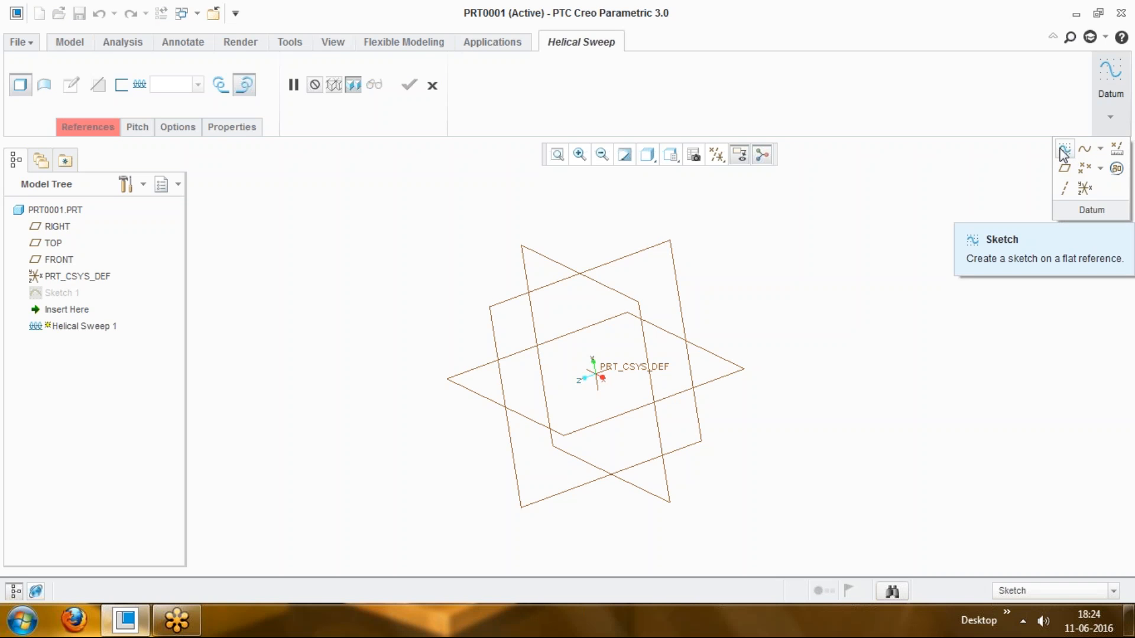
{"action": "left_click", "coordinate": [1065, 149]}
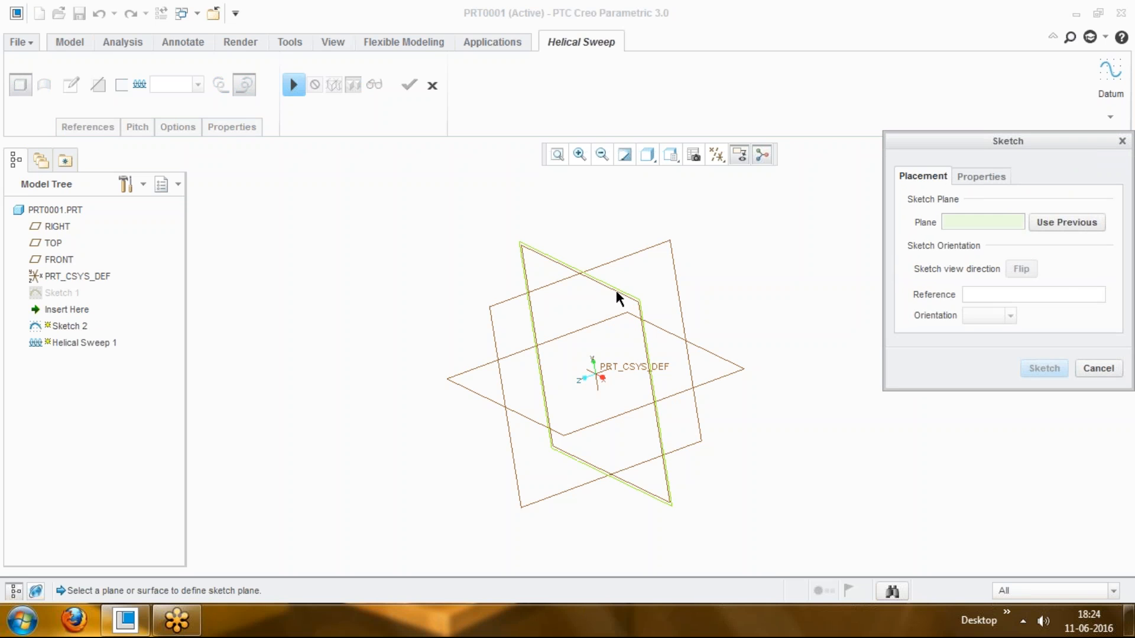
{"action": "left_click", "coordinate": [53, 232]}
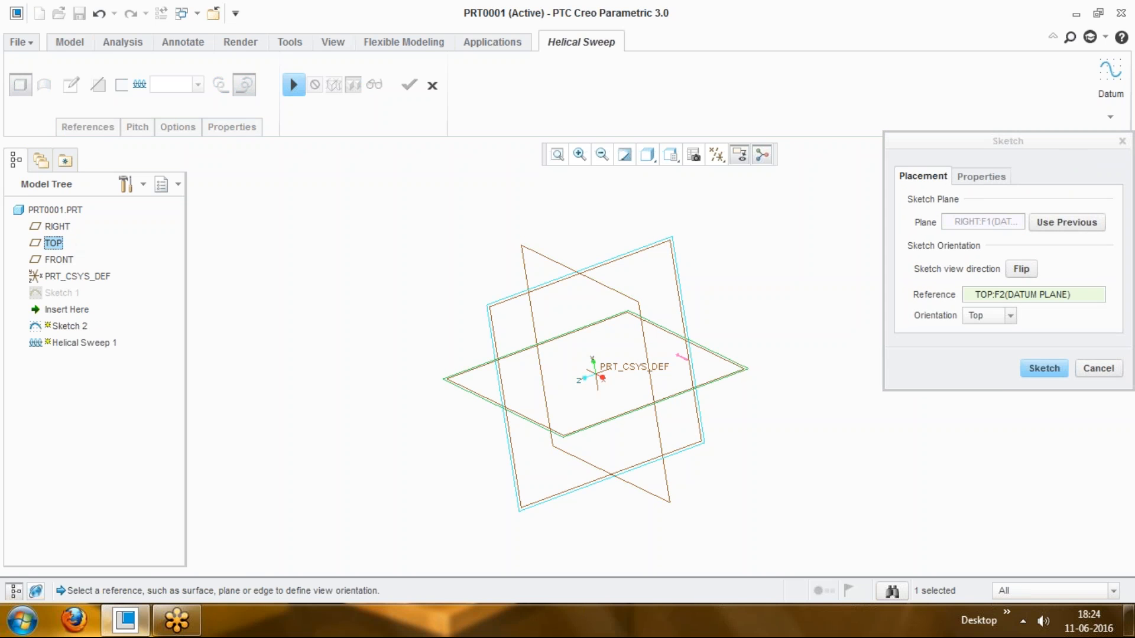
{"action": "left_click", "coordinate": [1043, 370]}
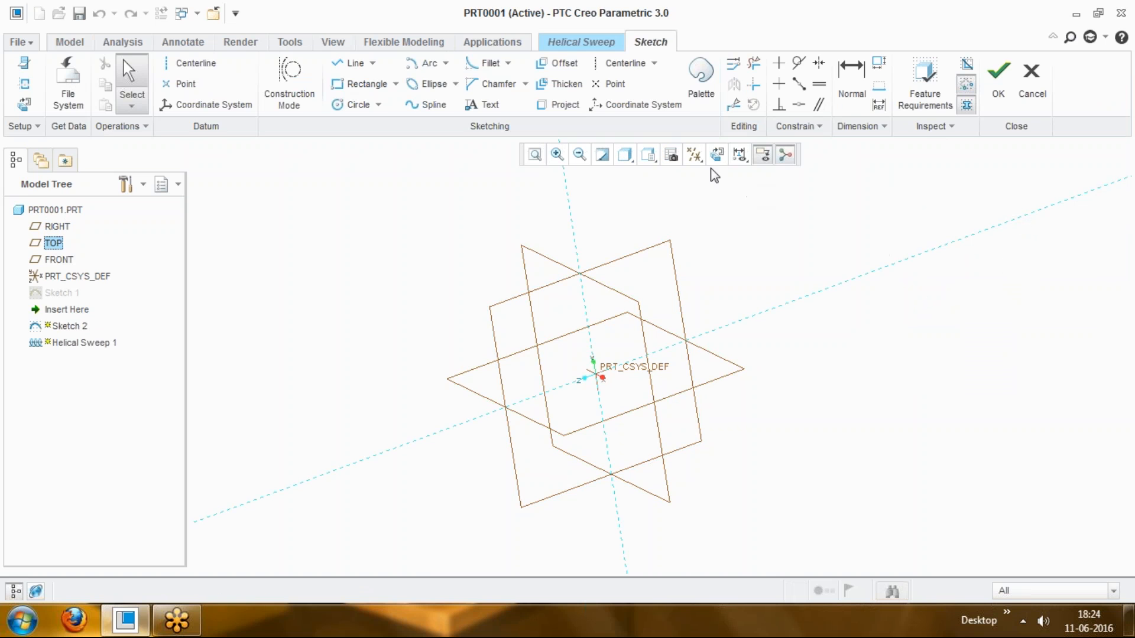
{"action": "left_click", "coordinate": [717, 156]}
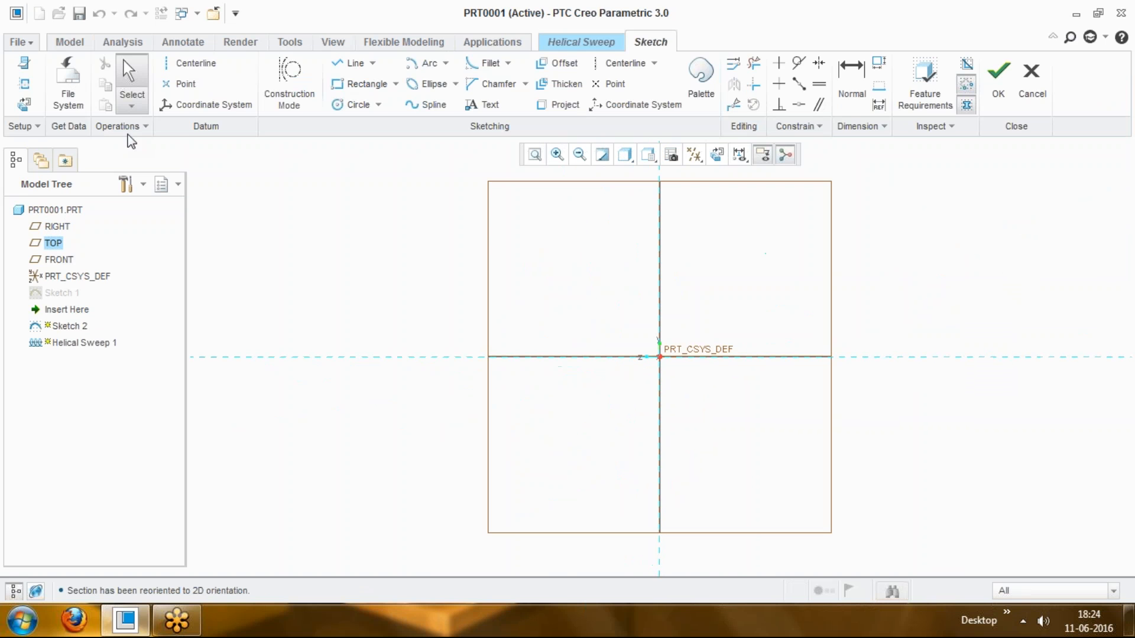
Step: Add a vertical and a horizontal datum centerline through the origin of the profile sketch
{"action": "left_click", "coordinate": [169, 64]}
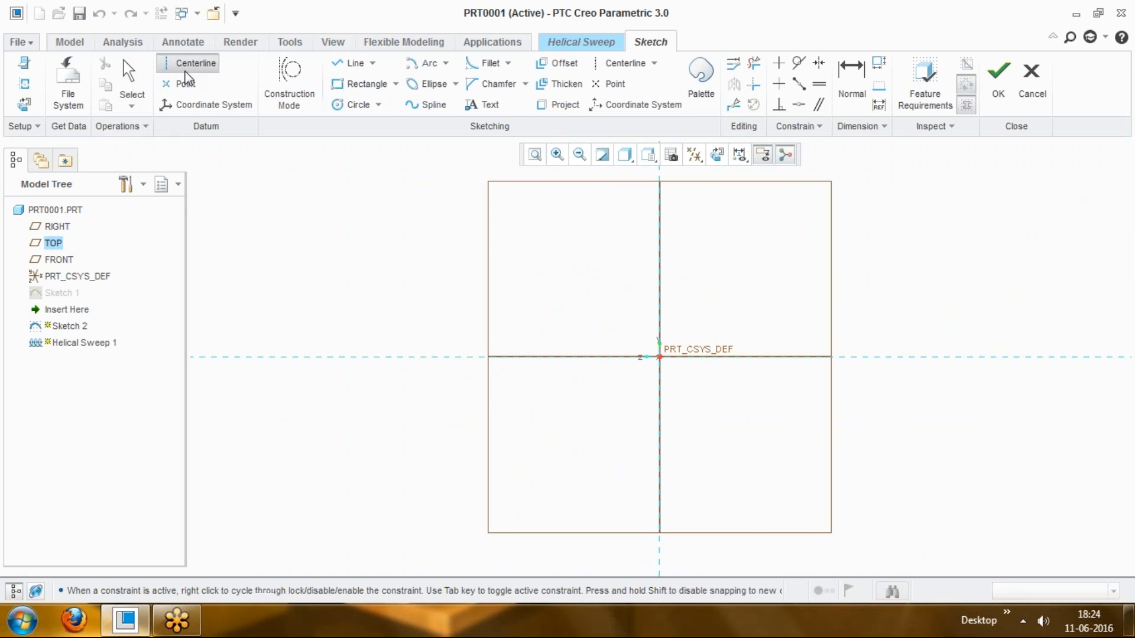
{"action": "left_click", "coordinate": [661, 247]}
{"action": "left_click", "coordinate": [668, 382]}
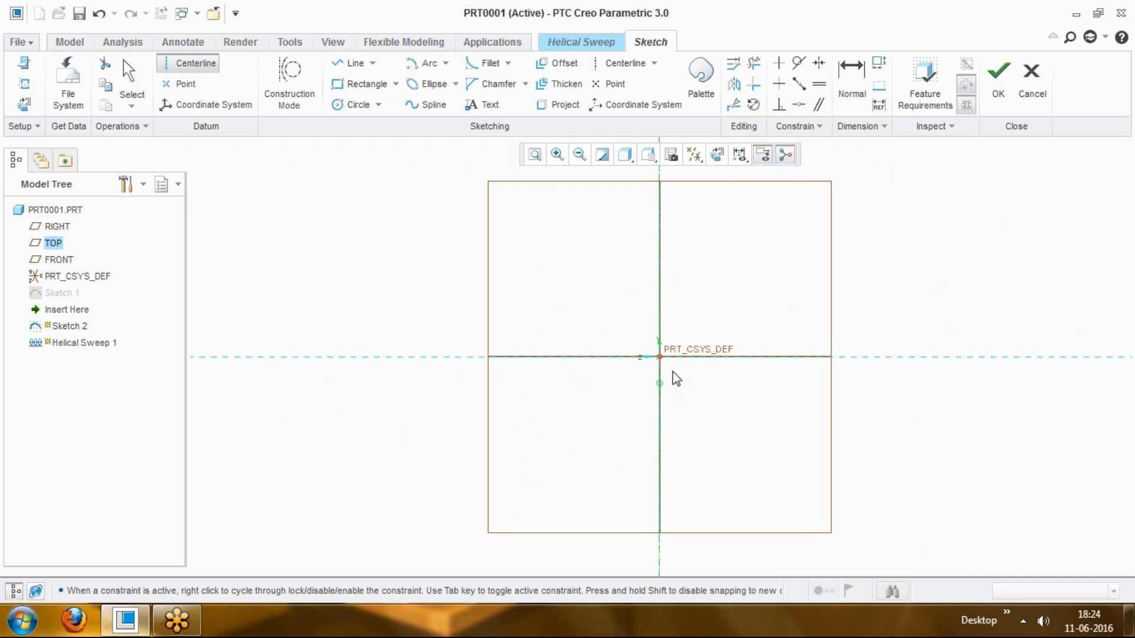
{"action": "left_click", "coordinate": [707, 315]}
{"action": "scroll", "coordinate": [706, 315], "scroll_direction": "down", "scroll_amount": 3}
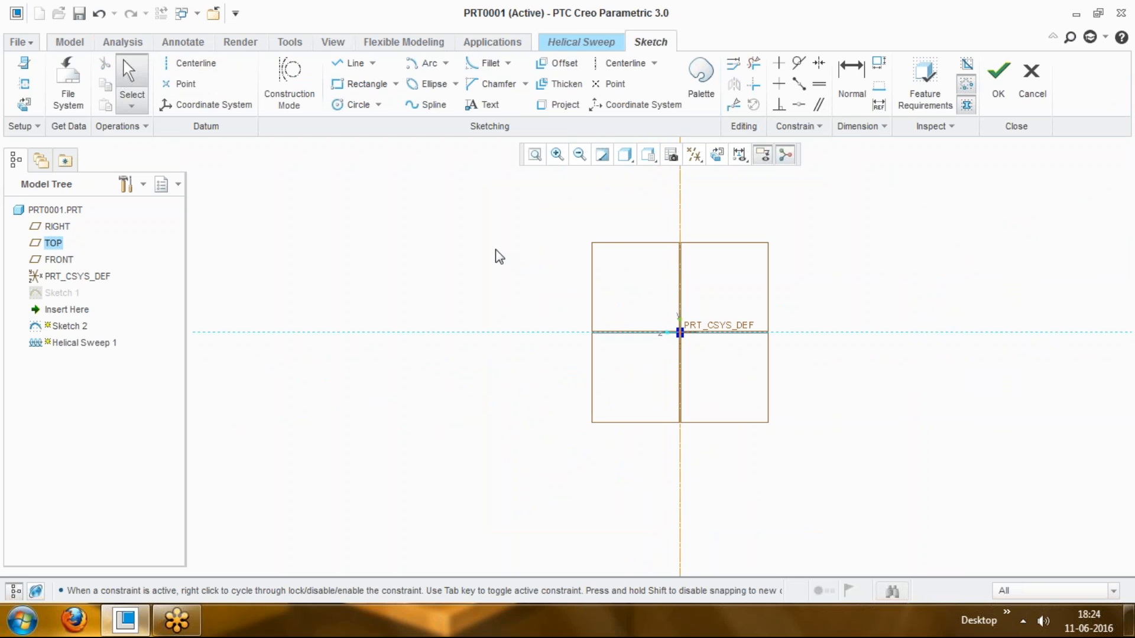
{"action": "left_click", "coordinate": [195, 63]}
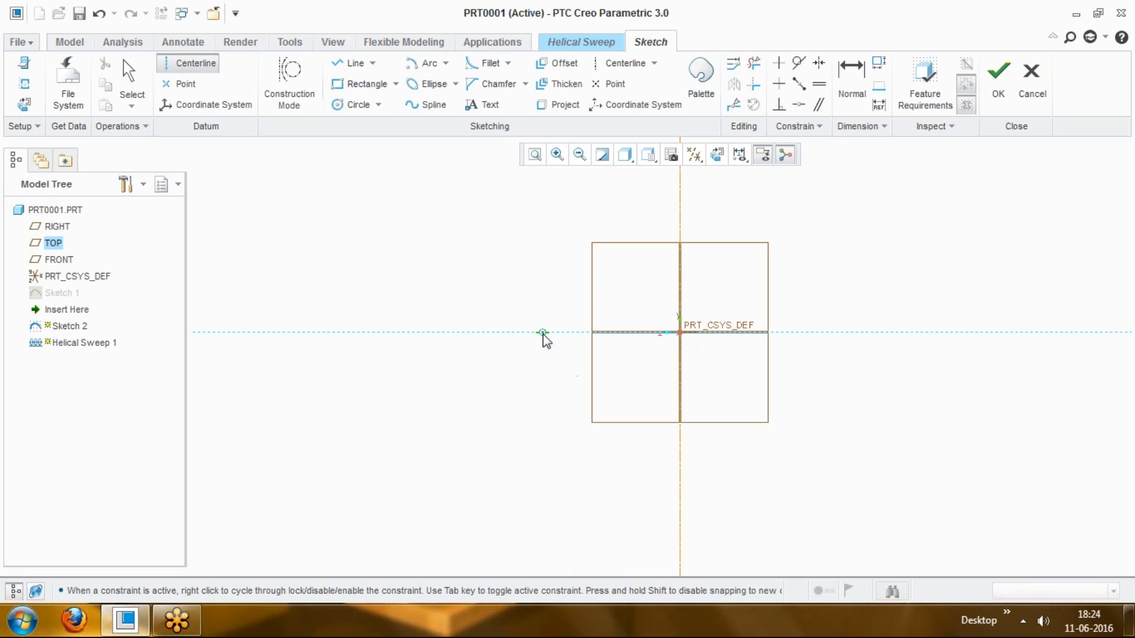
{"action": "left_click", "coordinate": [604, 334]}
{"action": "middle_click", "coordinate": [573, 309]}
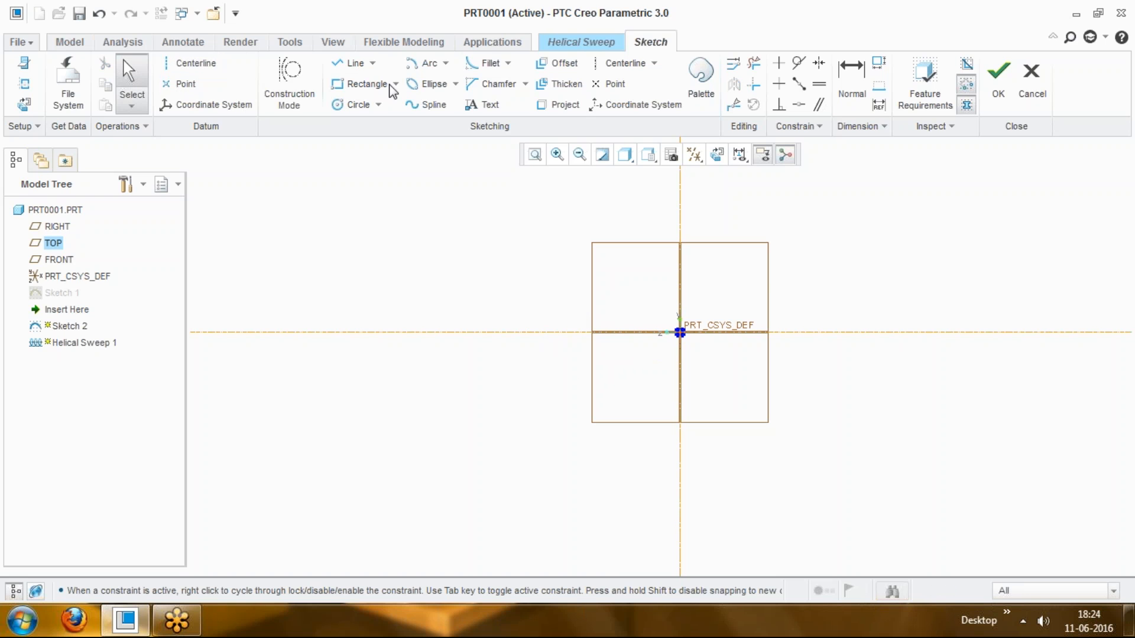
Step: Sketch a vertical line about 416 long, symmetric about the horizontal centerline and about 154 from the vertical centerline on the side opposite the Z direction
{"action": "left_click", "coordinate": [357, 65]}
{"action": "left_click", "coordinate": [773, 207]}
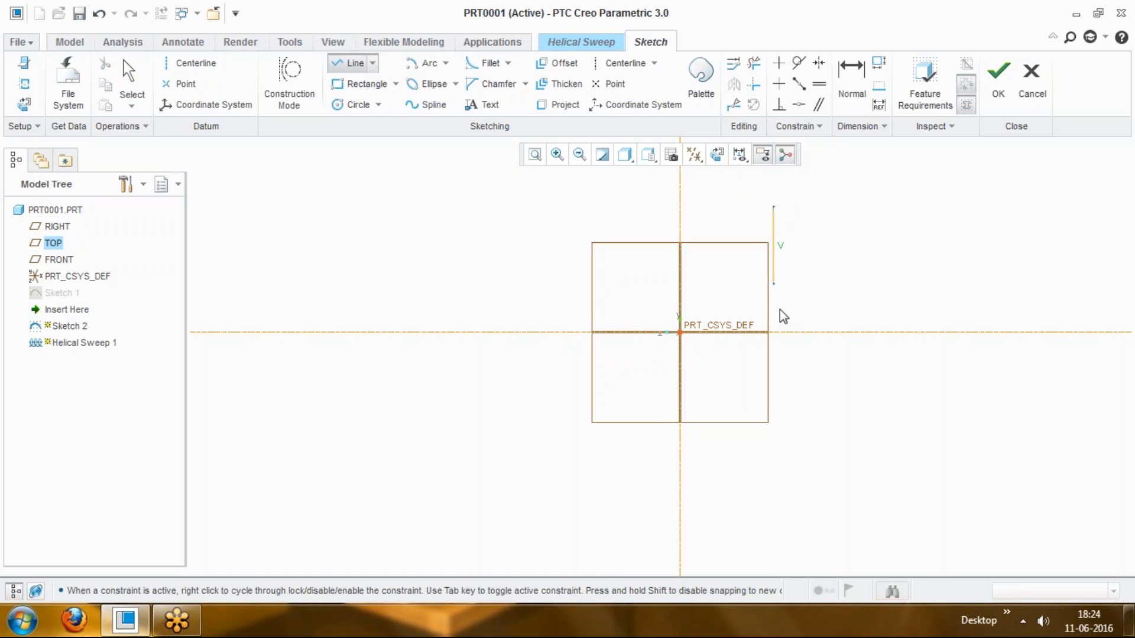
{"action": "left_click", "coordinate": [773, 458]}
{"action": "middle_click", "coordinate": [818, 431]}
{"action": "middle_click", "coordinate": [817, 431]}
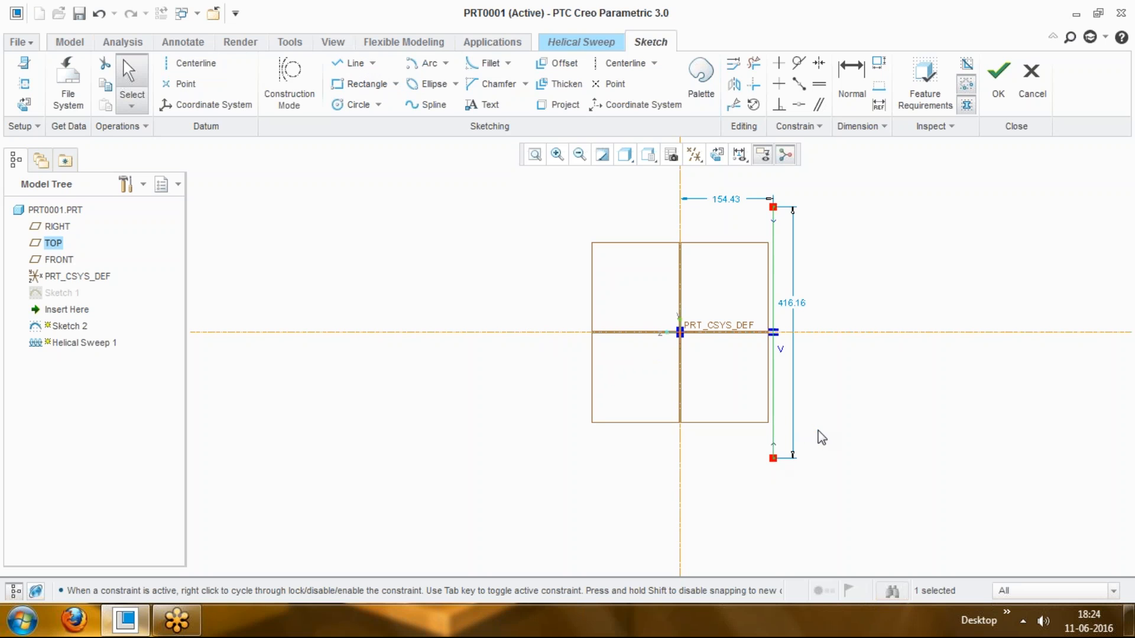
Step: Set the vertical line's length to 250
{"action": "left_click", "coordinate": [795, 304]}
{"action": "double_click", "coordinate": [796, 302]}
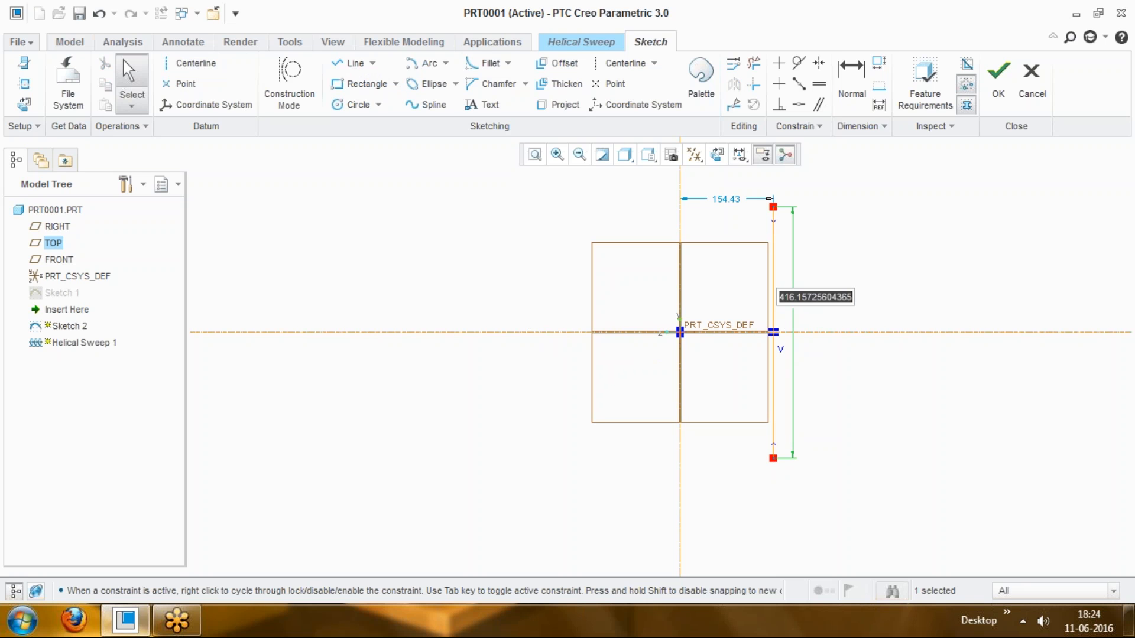
{"action": "type", "text": "250"}
{"action": "key", "text": "Return"}
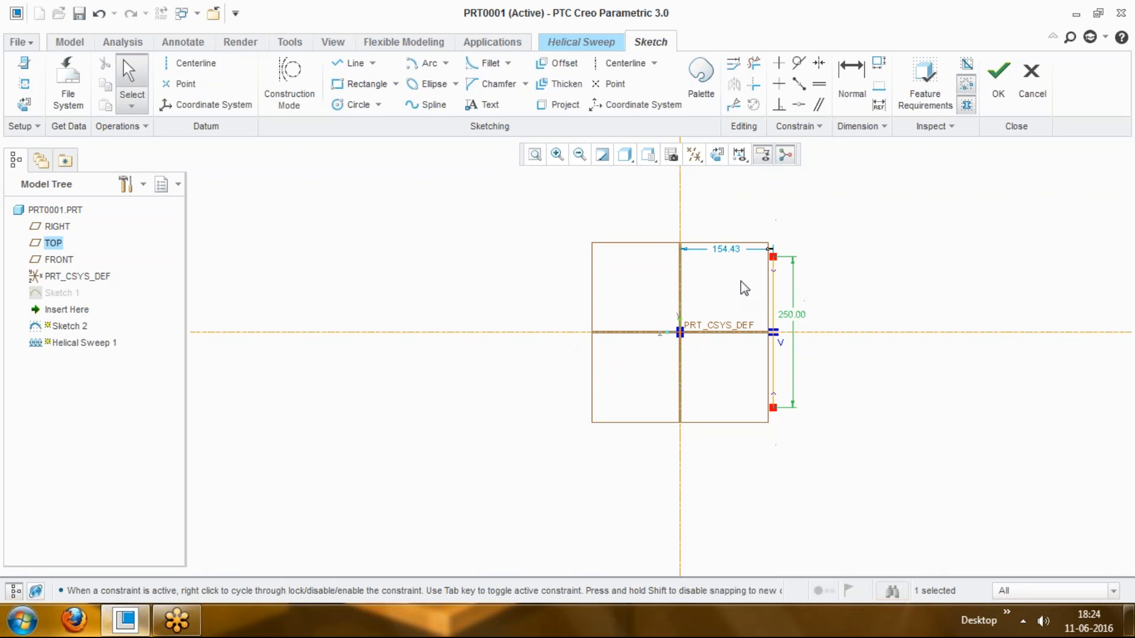
Step: Set the line's distance from the vertical centerline to 50
{"action": "double_click", "coordinate": [732, 256]}
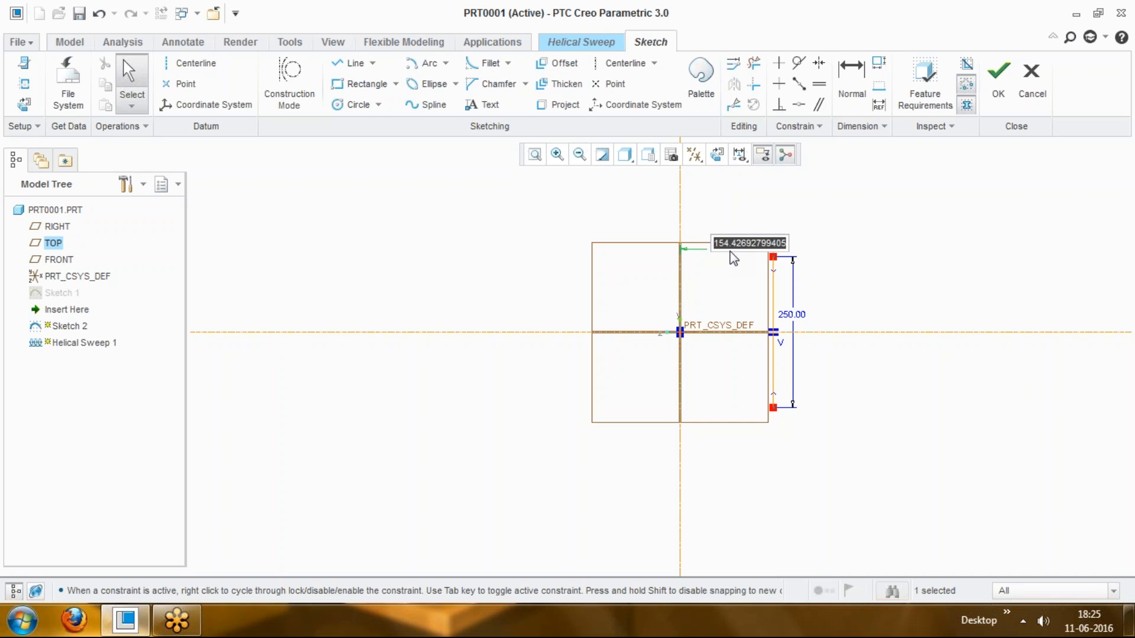
{"action": "type", "text": "50"}
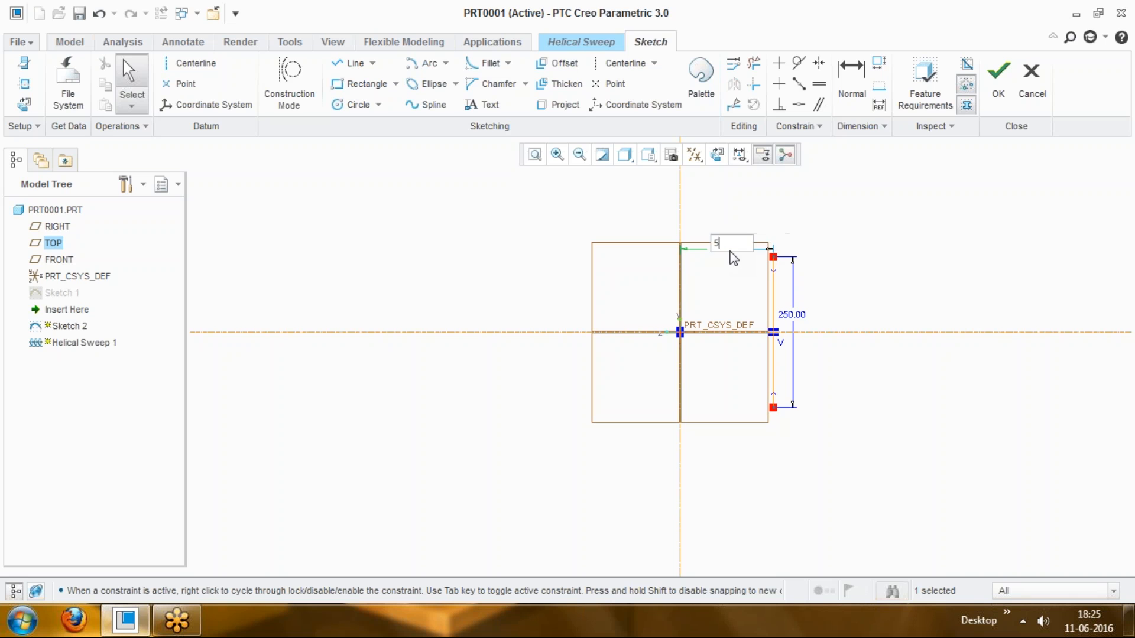
{"action": "key", "text": "Return"}
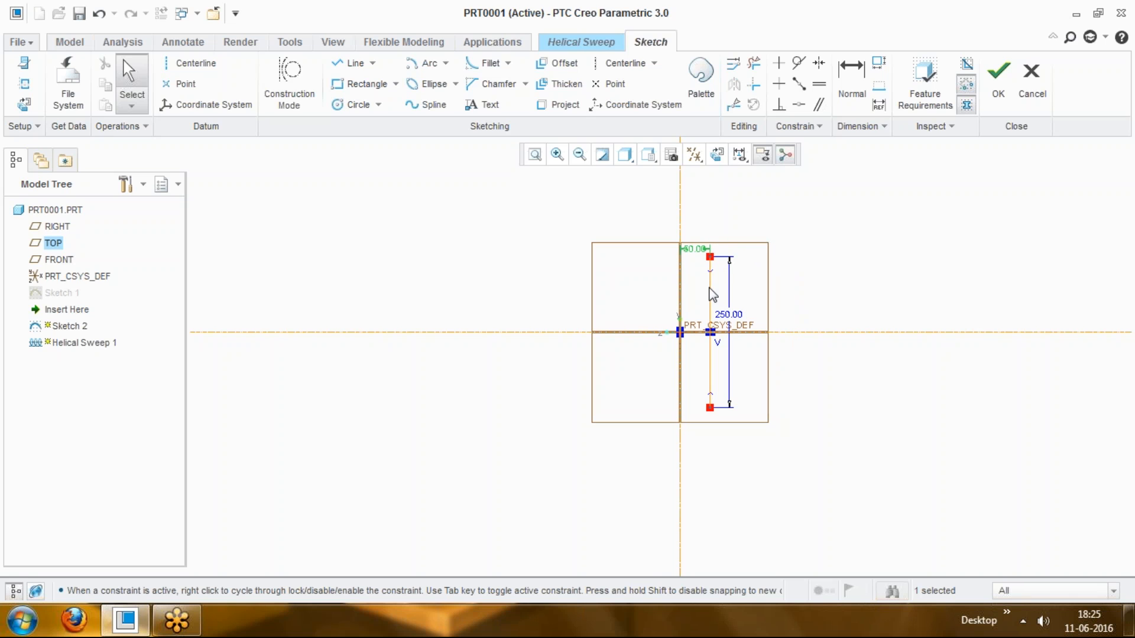
Step: Set the line's distance from the vertical centerline to 75 and accept the sketch as the helical sweep's profile
{"action": "scroll", "coordinate": [712, 296], "scroll_direction": "down", "scroll_amount": 3}
{"action": "double_click", "coordinate": [684, 209]}
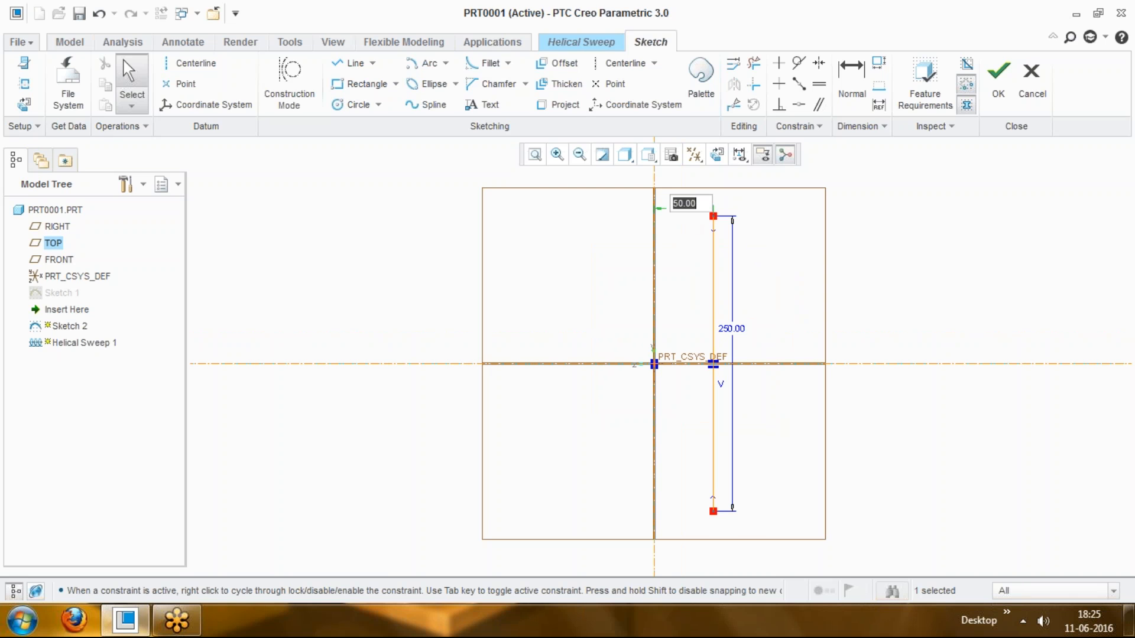
{"action": "type", "text": "75"}
{"action": "key", "text": "Return"}
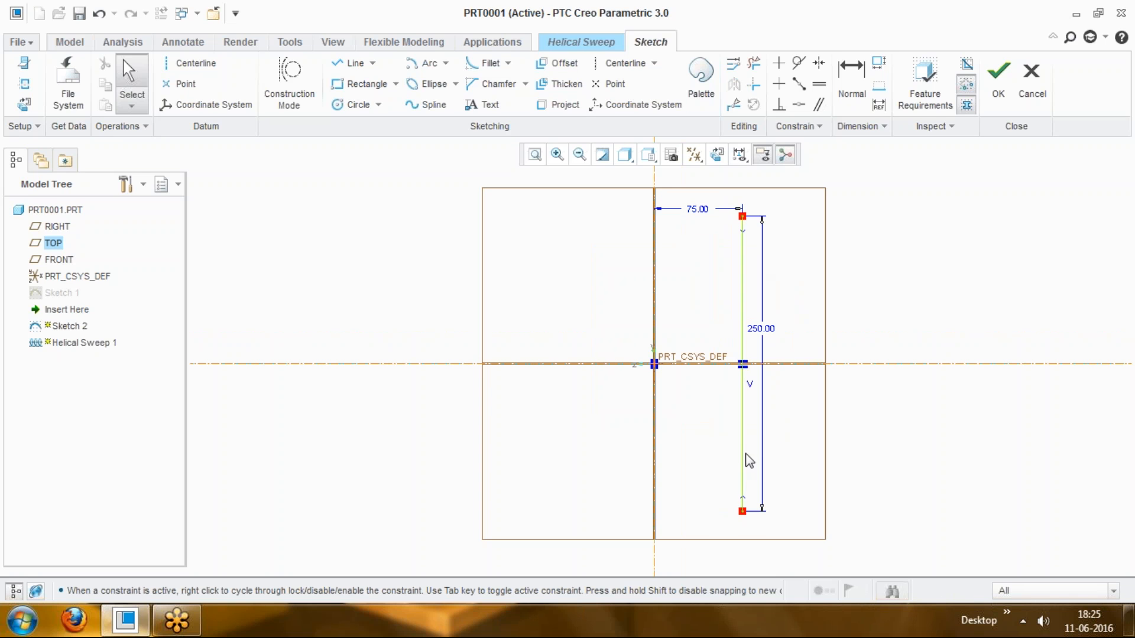
{"action": "left_click", "coordinate": [998, 97]}
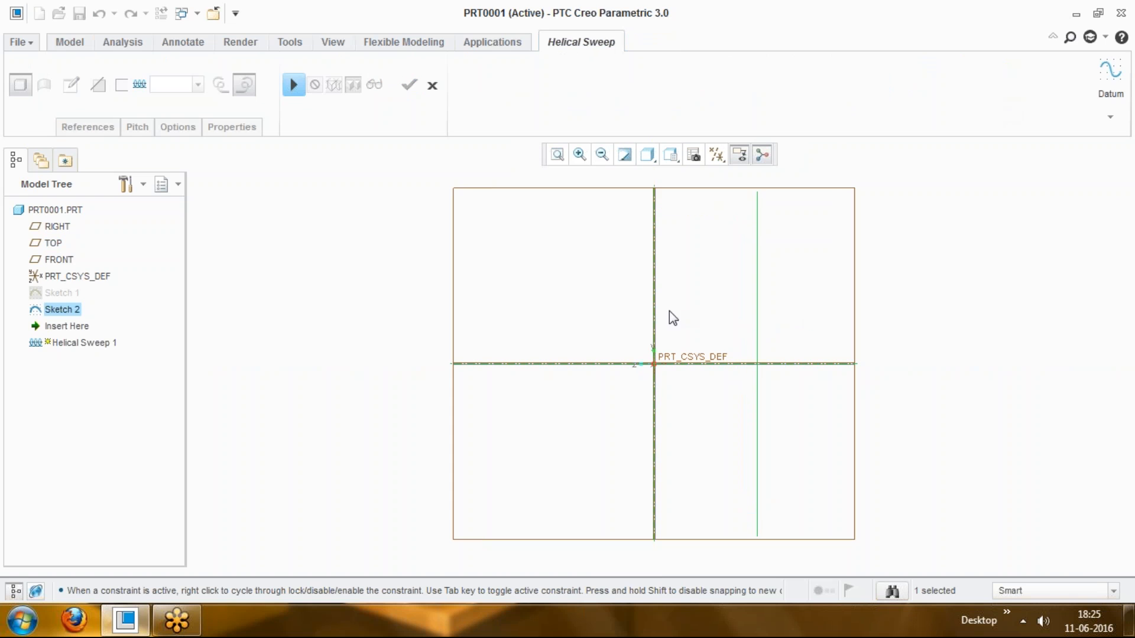
{"action": "left_click", "coordinate": [293, 84]}
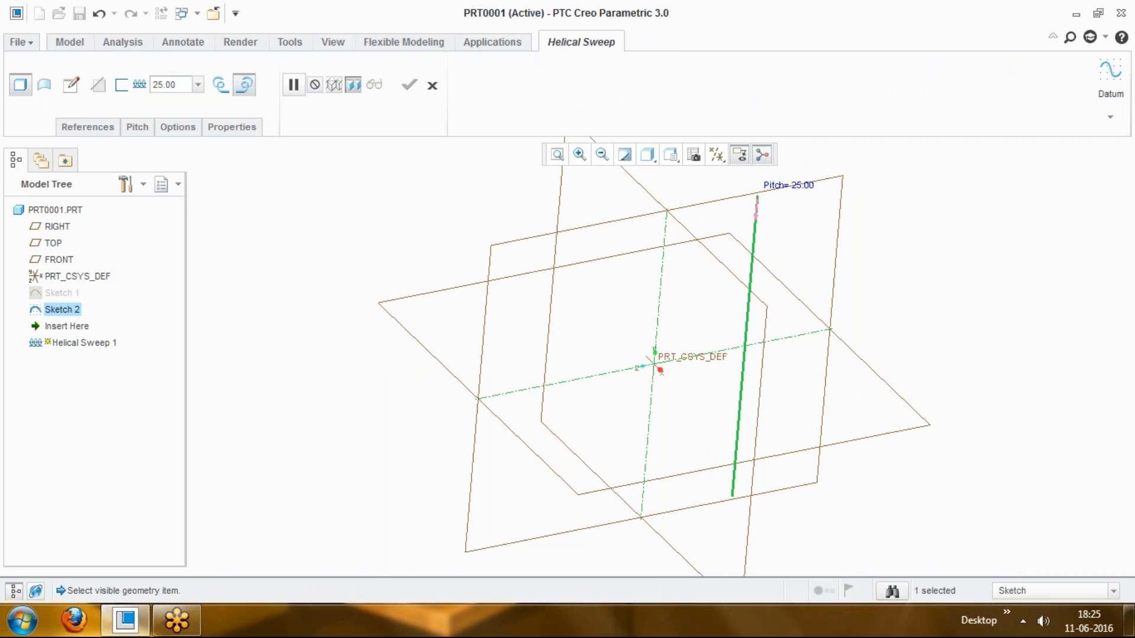
Step: Flip the helix profile's start point to the lower end of the line
{"action": "scroll", "coordinate": [762, 214], "scroll_direction": "up", "scroll_amount": 2}
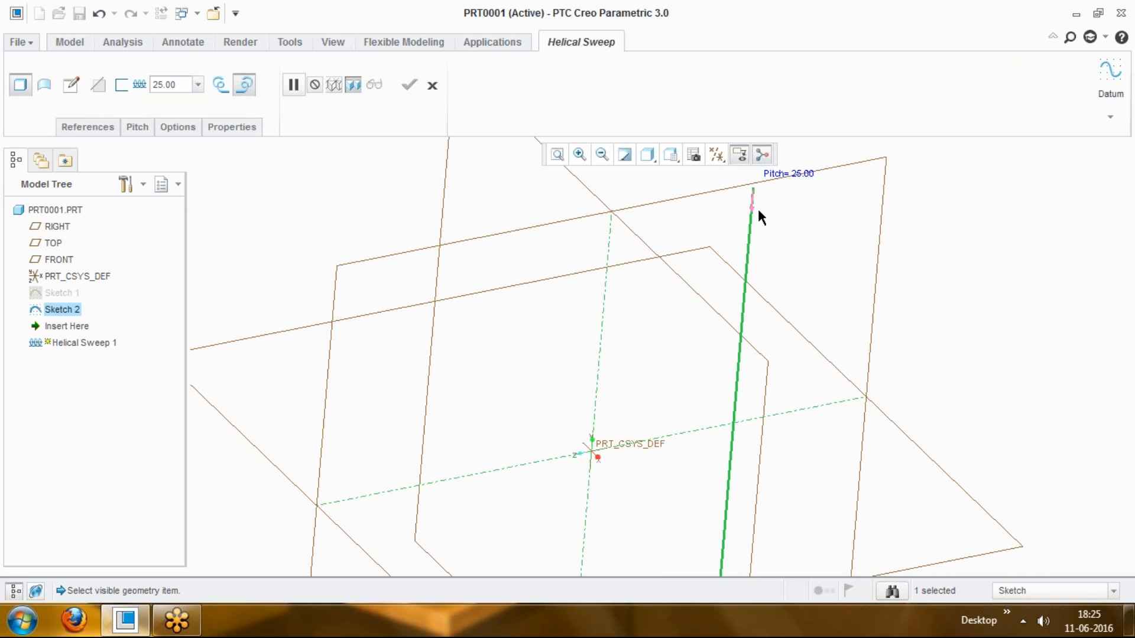
{"action": "scroll", "coordinate": [761, 218], "scroll_direction": "down", "scroll_amount": 4}
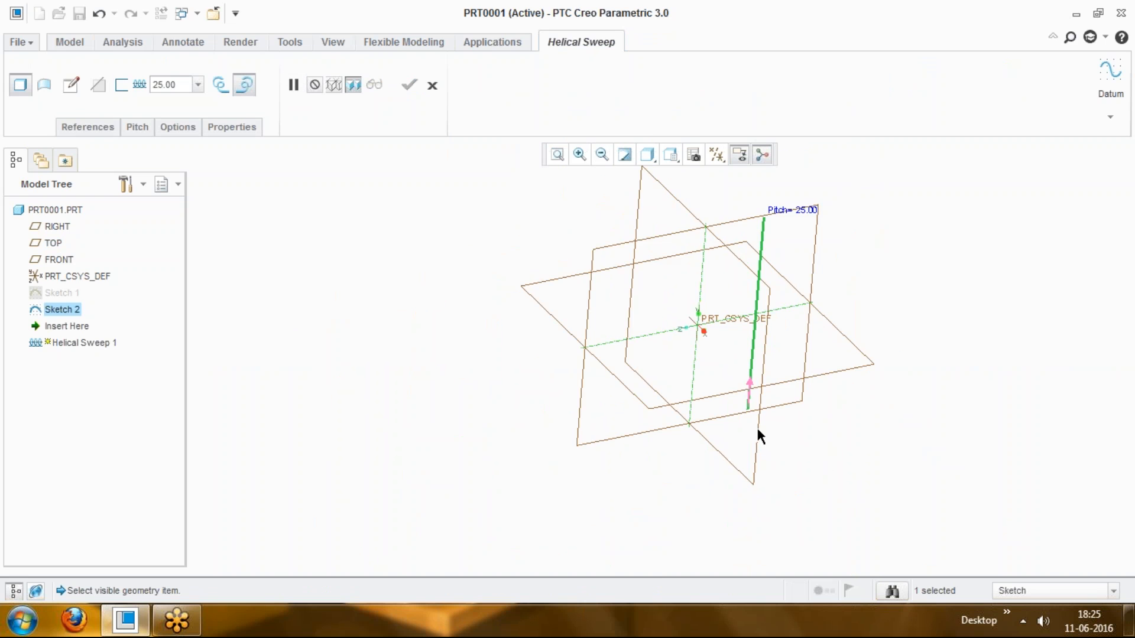
{"action": "scroll", "coordinate": [757, 427], "scroll_direction": "up", "scroll_amount": 1}
{"action": "scroll", "coordinate": [792, 296], "scroll_direction": "down", "scroll_amount": 1}
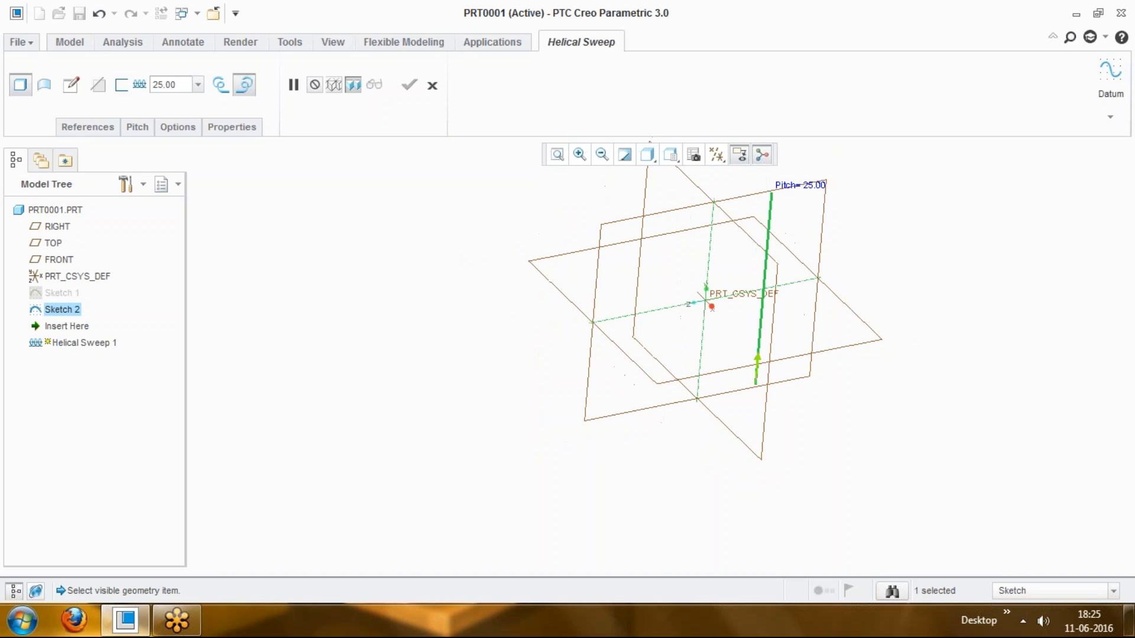
{"action": "scroll", "coordinate": [786, 337], "scroll_direction": "up", "scroll_amount": 1}
{"action": "scroll", "coordinate": [775, 210], "scroll_direction": "down", "scroll_amount": 2}
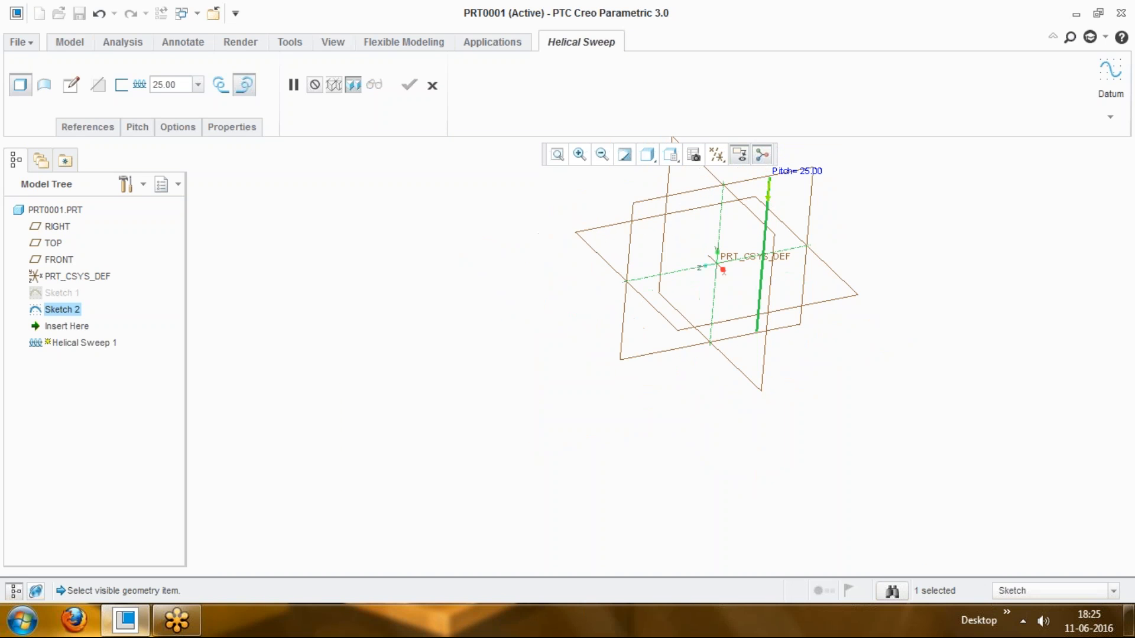
{"action": "scroll", "coordinate": [812, 356], "scroll_direction": "up", "scroll_amount": 1}
{"action": "scroll", "coordinate": [822, 325], "scroll_direction": "up", "scroll_amount": 1}
{"action": "scroll", "coordinate": [828, 284], "scroll_direction": "up", "scroll_amount": 1}
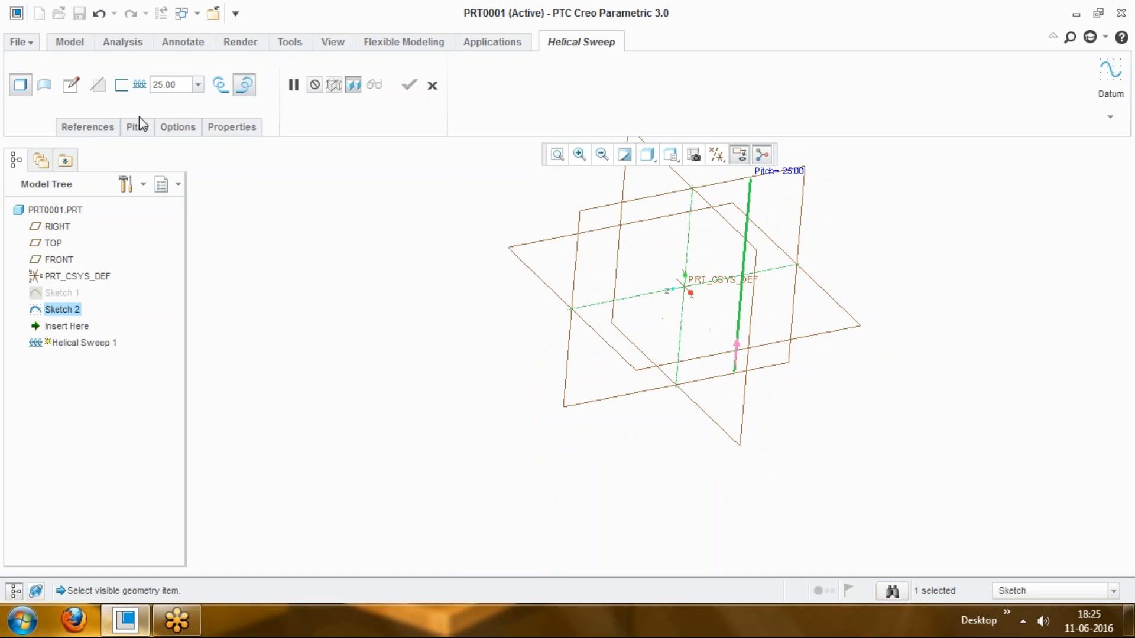
Step: Check the helical sweep's references and open the sweep section sketch, viewed parallel to the screen
{"action": "left_click", "coordinate": [90, 129]}
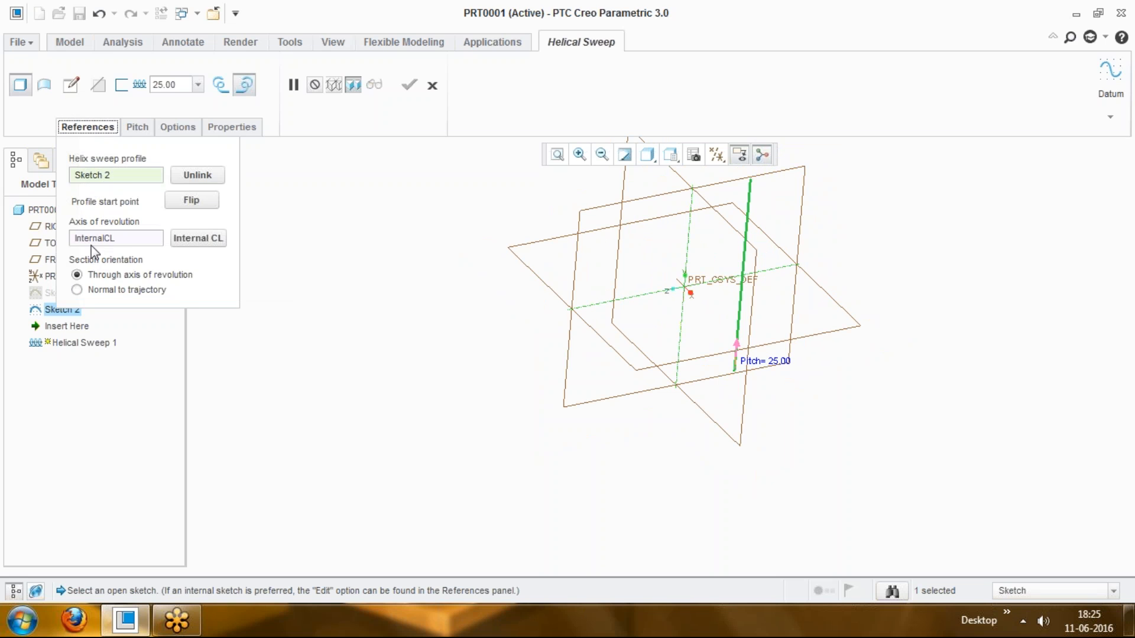
{"action": "left_click", "coordinate": [87, 127]}
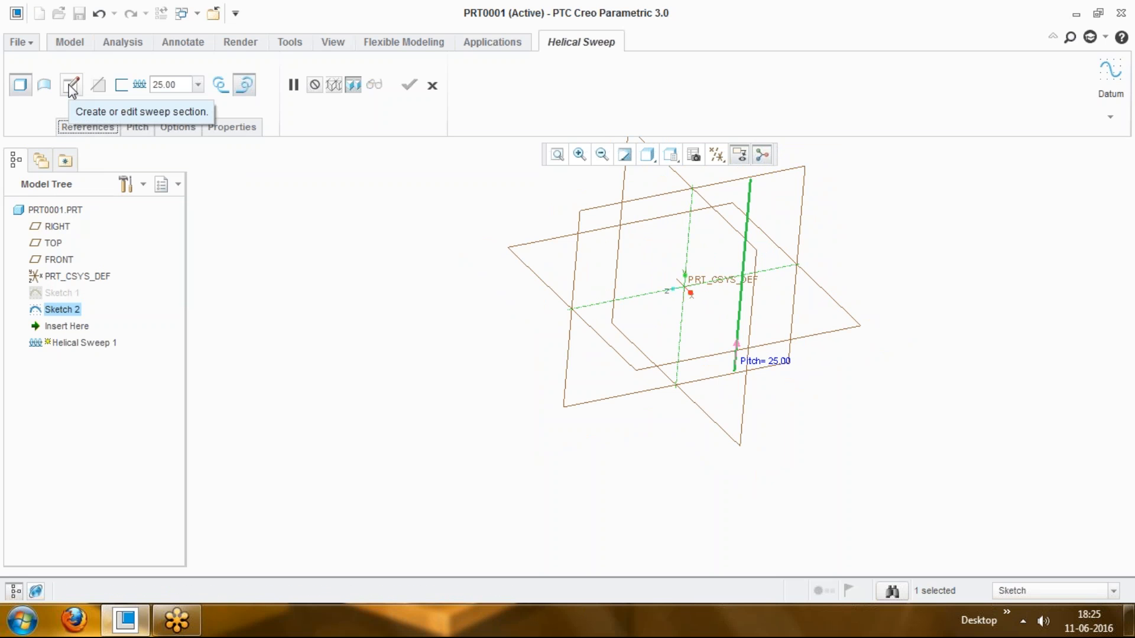
{"action": "left_click", "coordinate": [71, 86]}
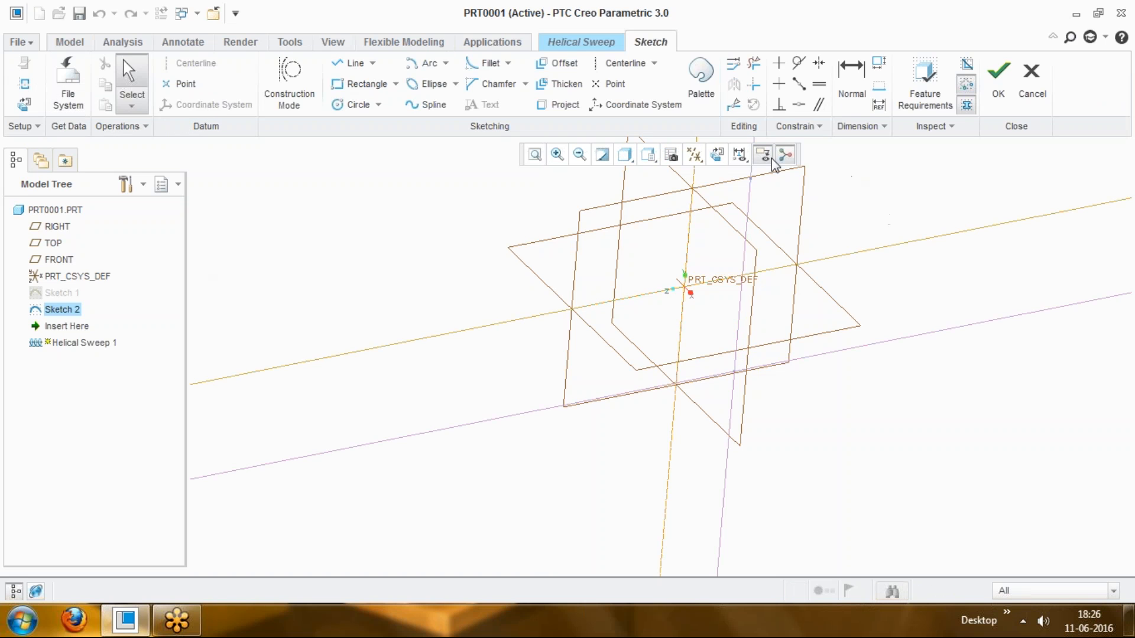
{"action": "left_click", "coordinate": [737, 158]}
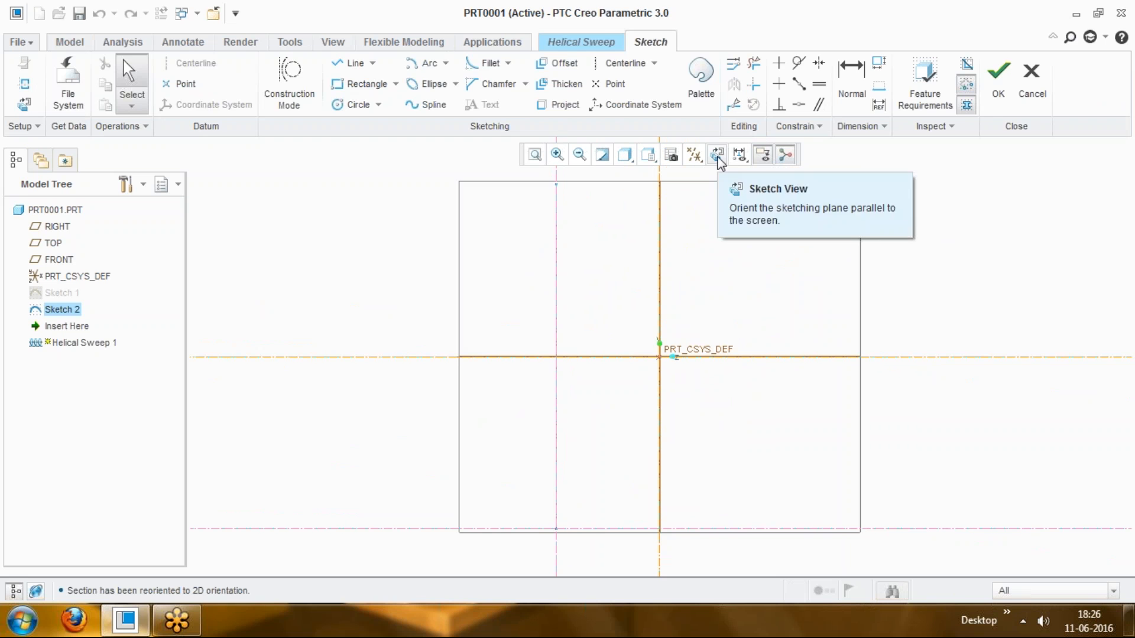
Step: Draw a circle of diameter 10 centred on the profile line's lower end, and delete that circle
{"action": "left_click", "coordinate": [354, 104]}
{"action": "scroll", "coordinate": [560, 322], "scroll_direction": "up", "scroll_amount": 2}
{"action": "scroll", "coordinate": [561, 451], "scroll_direction": "down", "scroll_amount": 3}
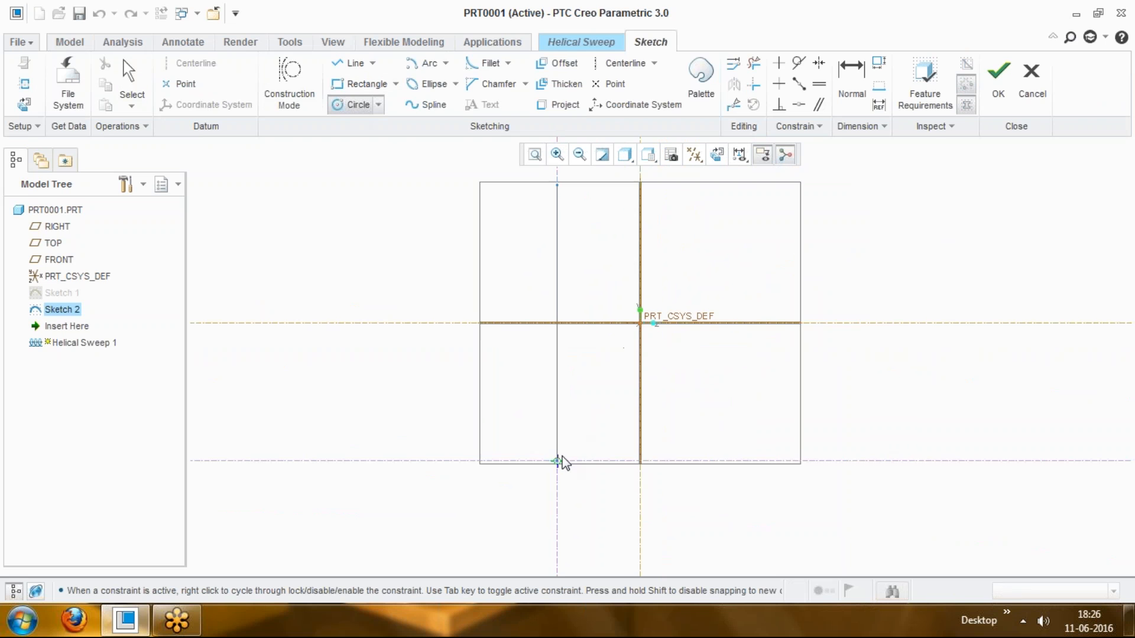
{"action": "left_click", "coordinate": [555, 463]}
{"action": "left_click", "coordinate": [575, 456]}
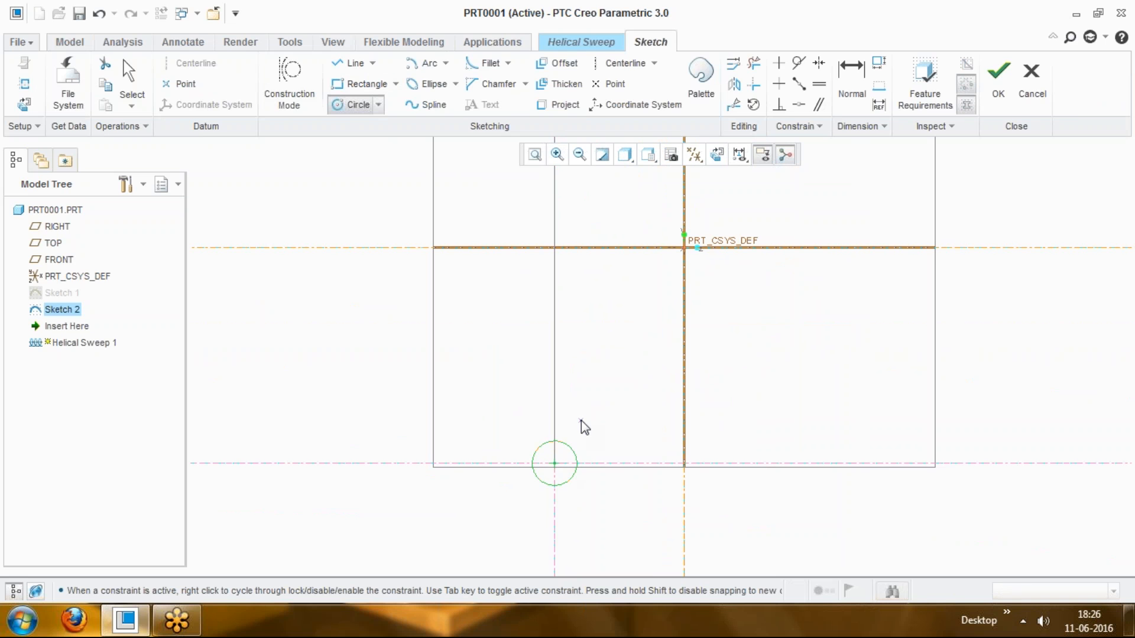
{"action": "middle_click", "coordinate": [585, 427]}
{"action": "double_click", "coordinate": [512, 445]}
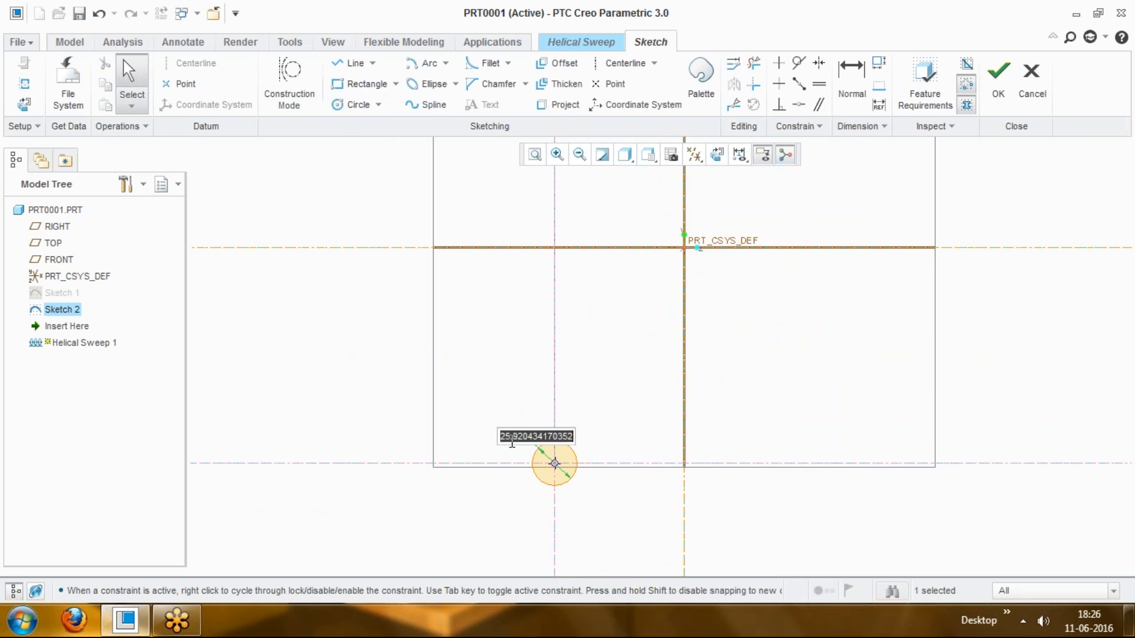
{"action": "type", "text": "10"}
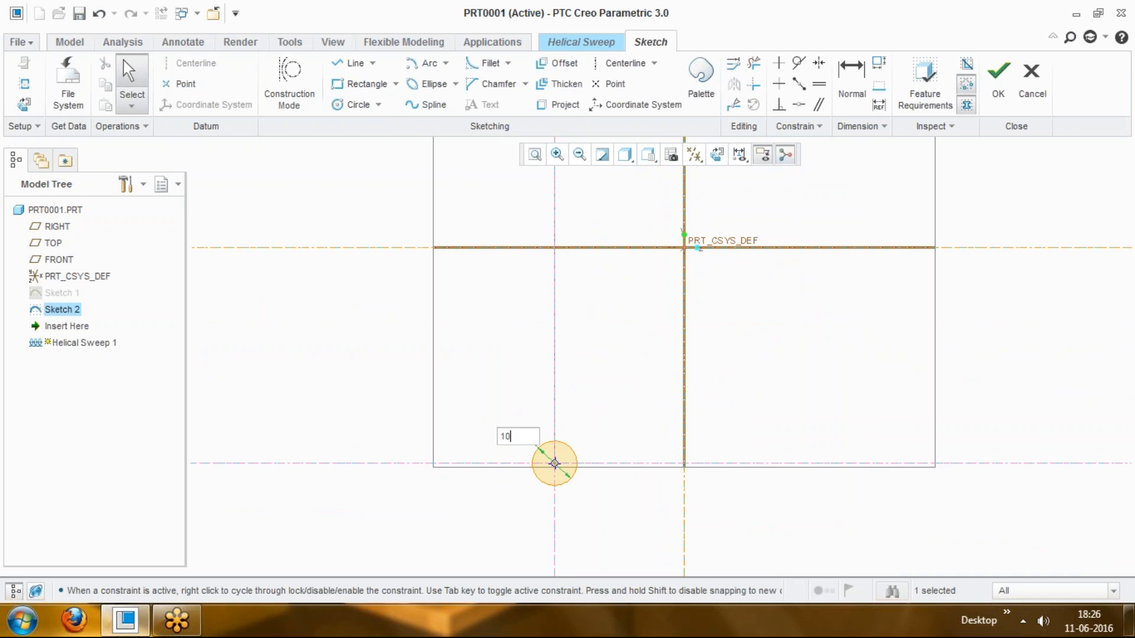
{"action": "key", "text": "Return"}
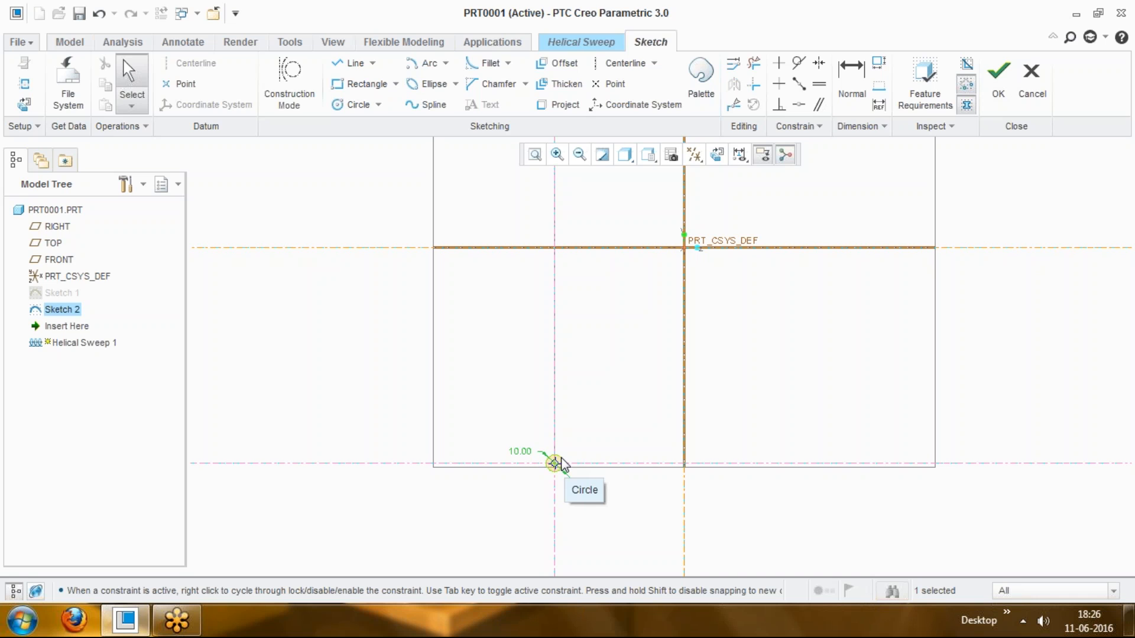
{"action": "key", "text": "Delete"}
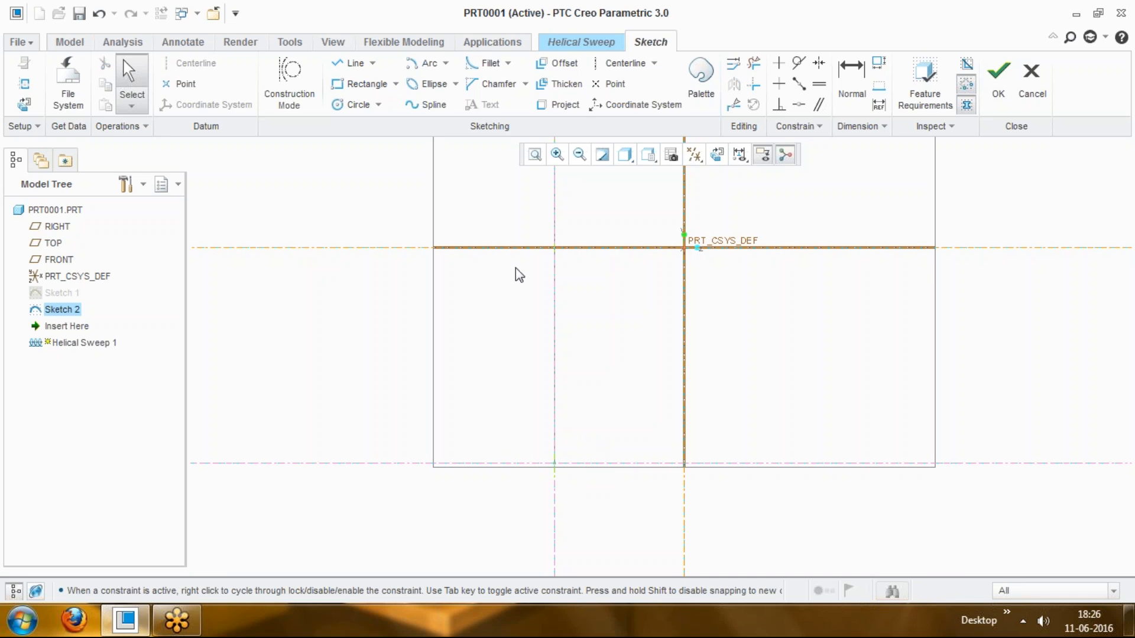
Step: Sketch a section circle about 24.7 in diameter, centred on the profile's start point at its lower end
{"action": "left_click", "coordinate": [353, 106]}
{"action": "scroll", "coordinate": [613, 316], "scroll_direction": "down", "scroll_amount": 1}
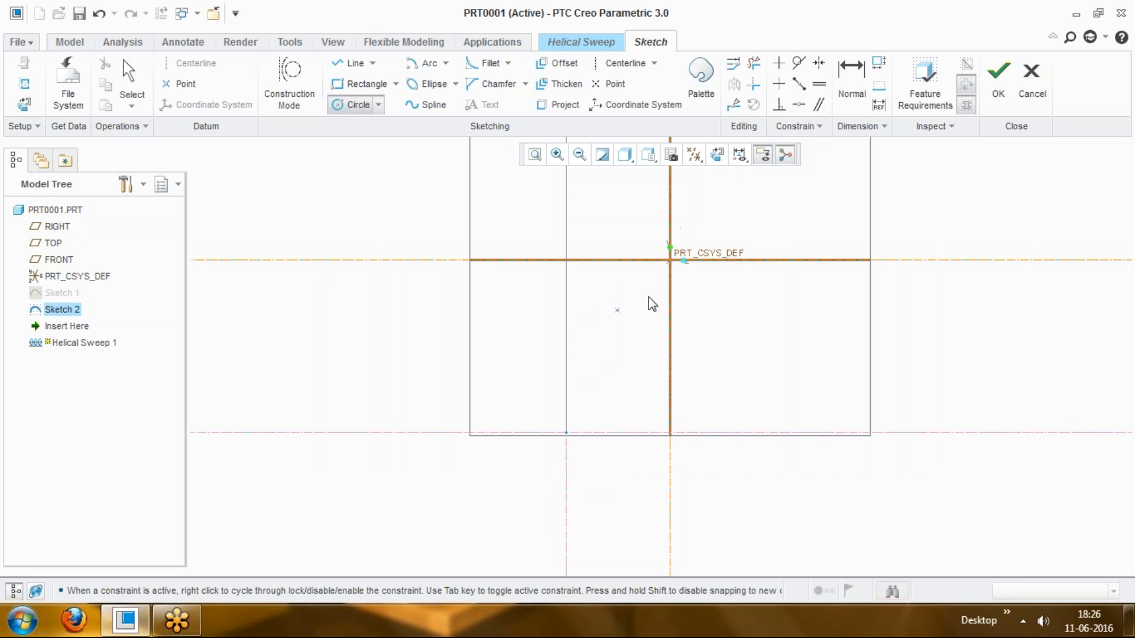
{"action": "scroll", "coordinate": [671, 289], "scroll_direction": "down", "scroll_amount": 1}
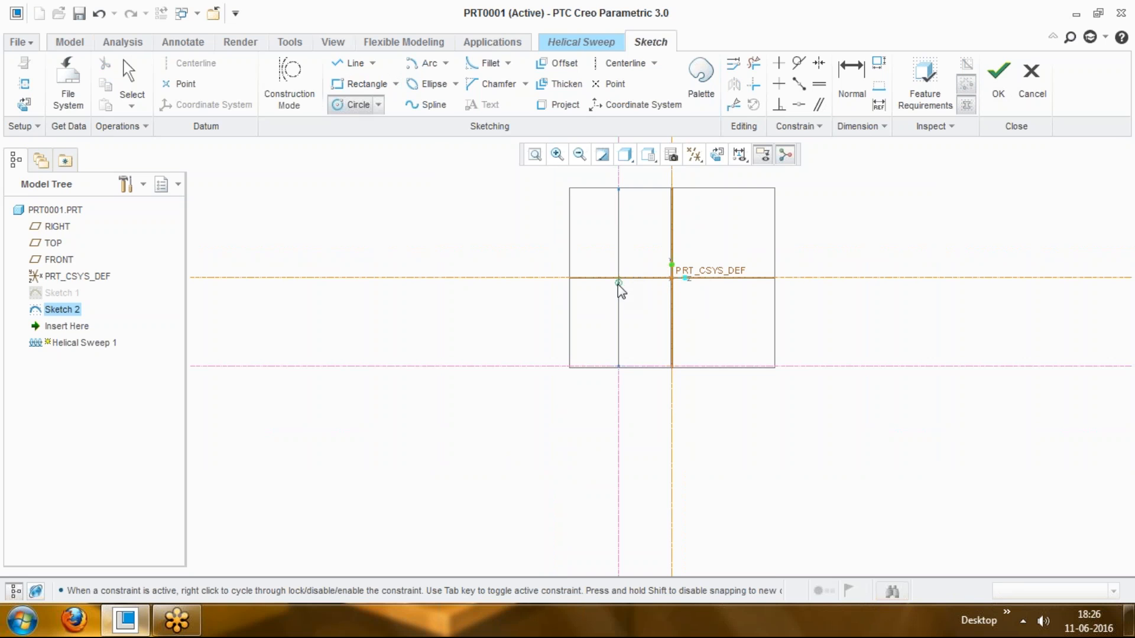
{"action": "scroll", "coordinate": [674, 375], "scroll_direction": "up", "scroll_amount": 1}
{"action": "scroll", "coordinate": [636, 378], "scroll_direction": "up", "scroll_amount": 2}
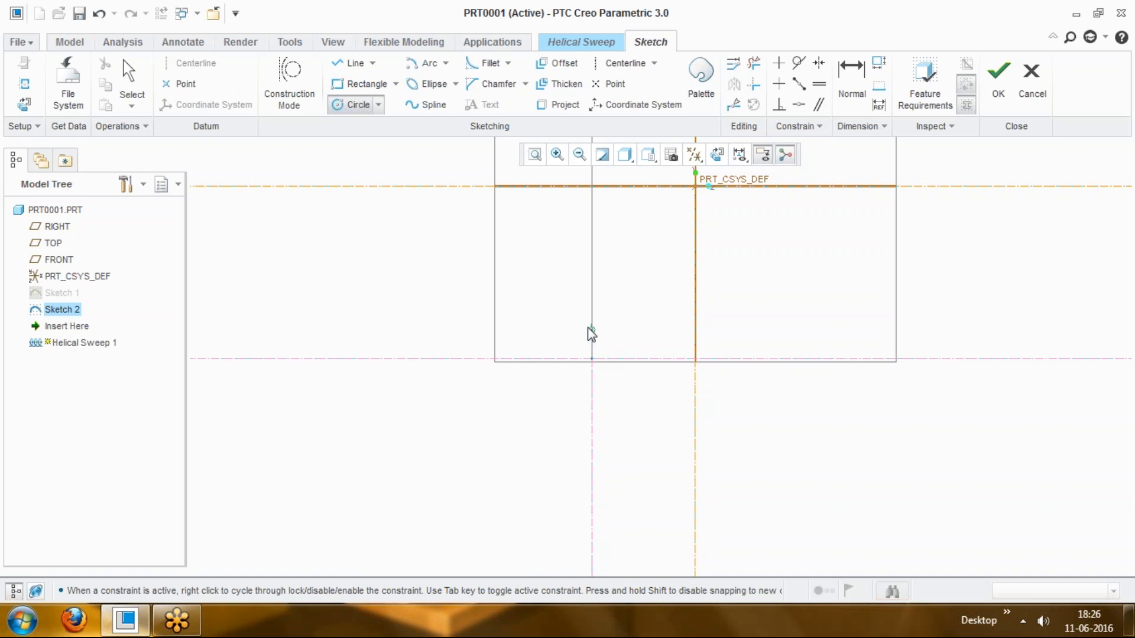
{"action": "left_click", "coordinate": [592, 359]}
{"action": "left_click", "coordinate": [616, 349]}
{"action": "middle_click", "coordinate": [615, 350]}
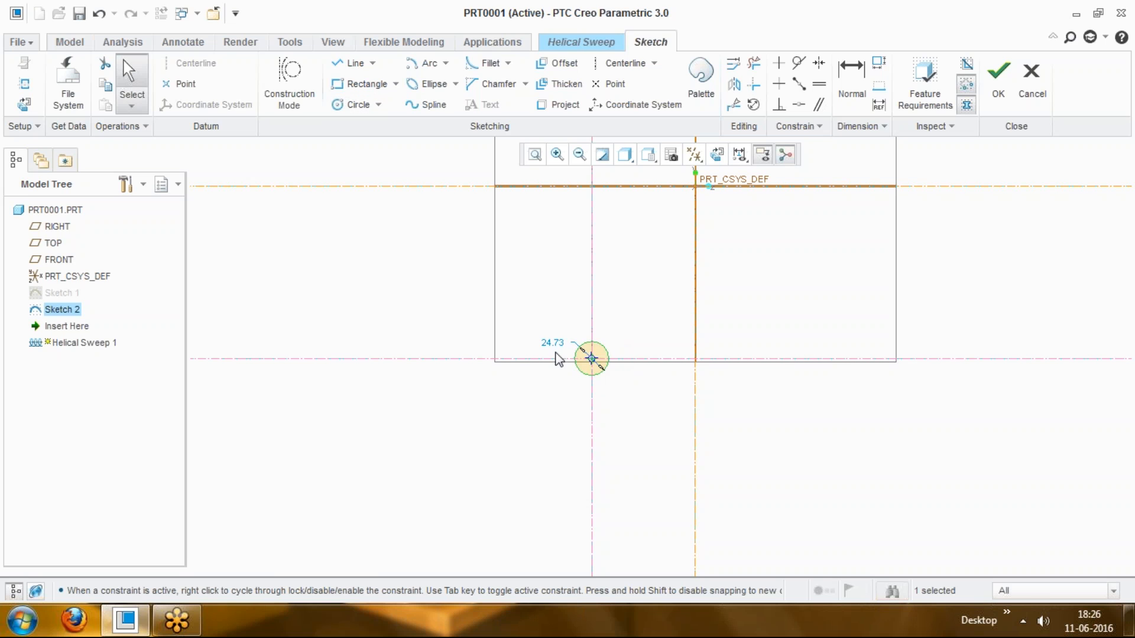
Step: Set the section circle's diameter to 15, finish the section sketch, and inspect the coil preview
{"action": "double_click", "coordinate": [547, 347]}
{"action": "type", "text": "15"}
{"action": "key", "text": "Return"}
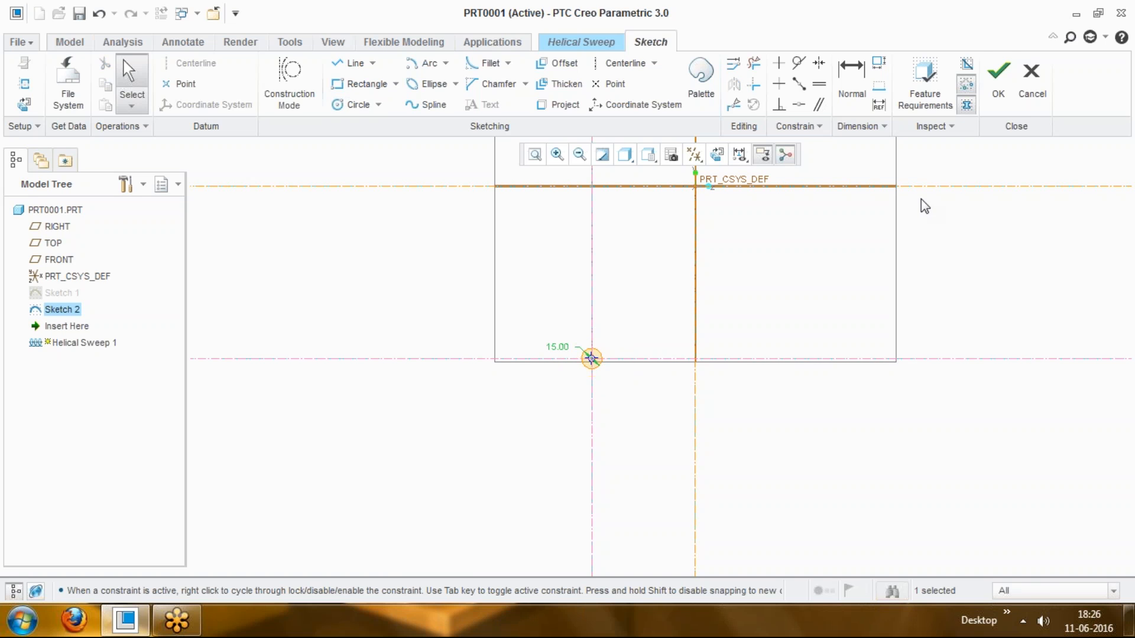
{"action": "left_click", "coordinate": [1004, 95]}
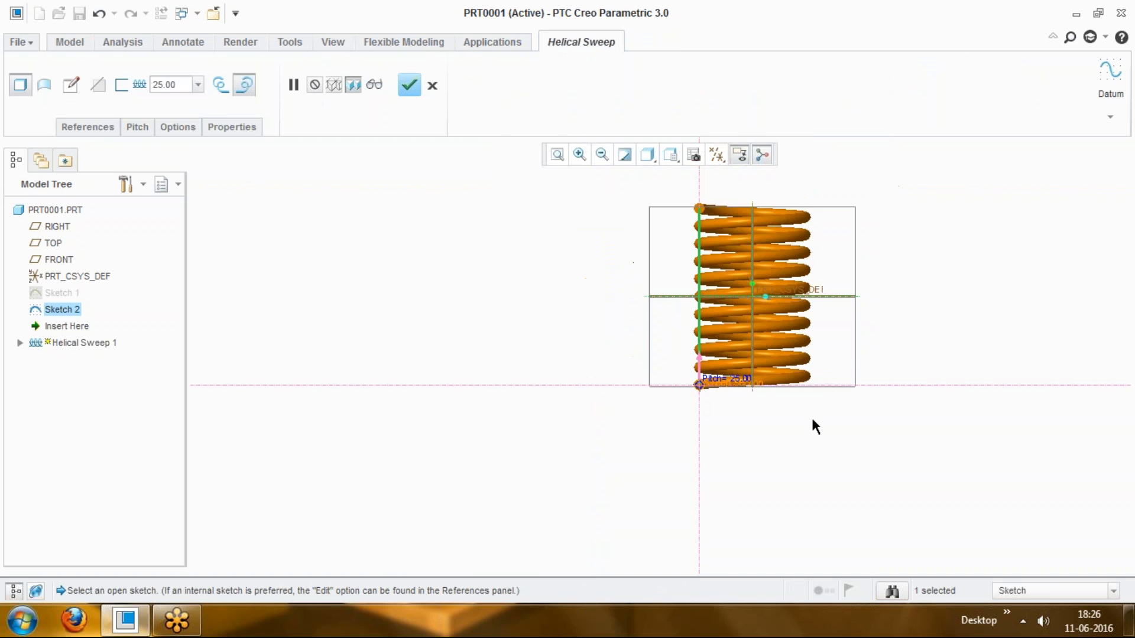
{"action": "middle_click_drag", "start_coordinate": [803, 435], "coordinate": [930, 429]}
{"action": "scroll", "coordinate": [909, 311], "scroll_direction": "down", "scroll_amount": 2}
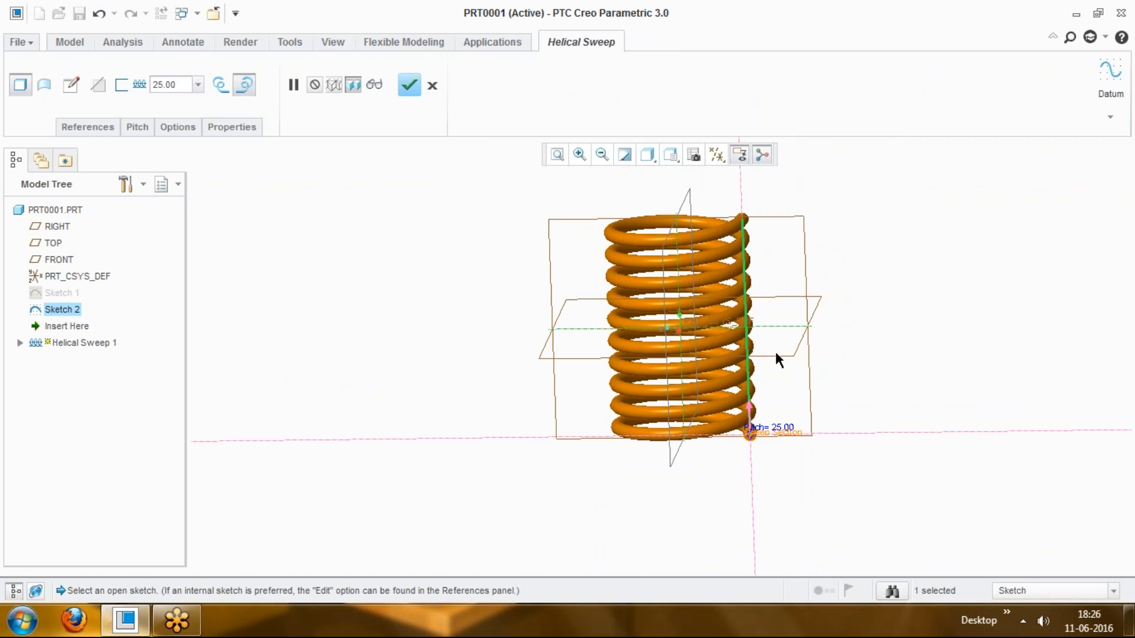
{"action": "middle_click_drag", "start_coordinate": [859, 383], "coordinate": [848, 350]}
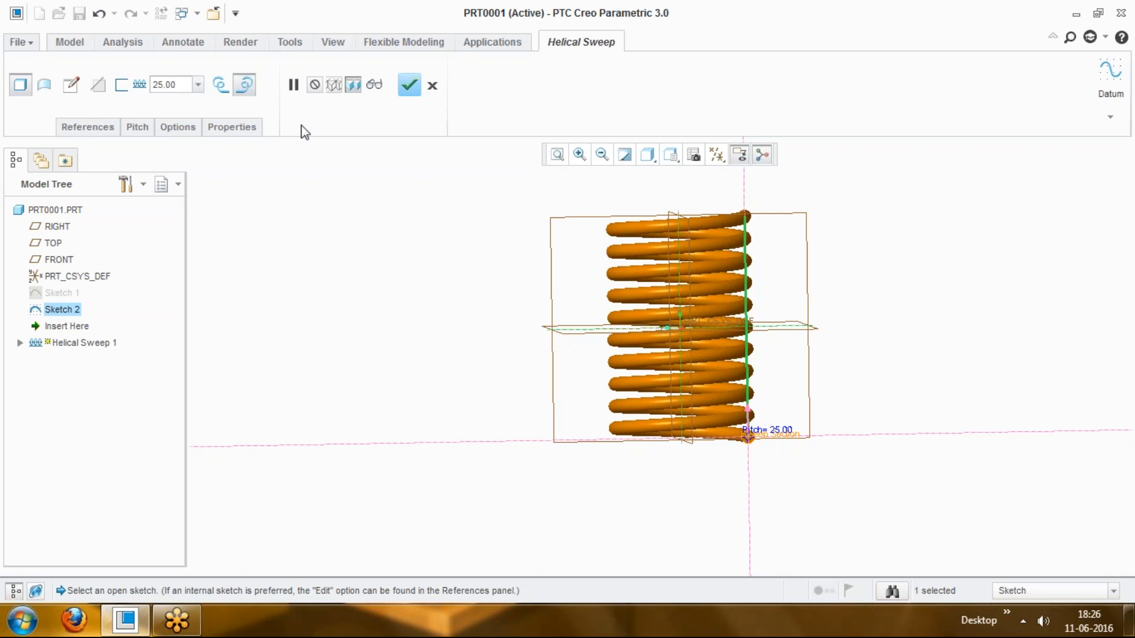
Step: Set the helical sweep's pitch to 20 and check the more closely wound preview
{"action": "left_click", "coordinate": [172, 84]}
{"action": "type", "text": "20"}
{"action": "key", "text": "Return"}
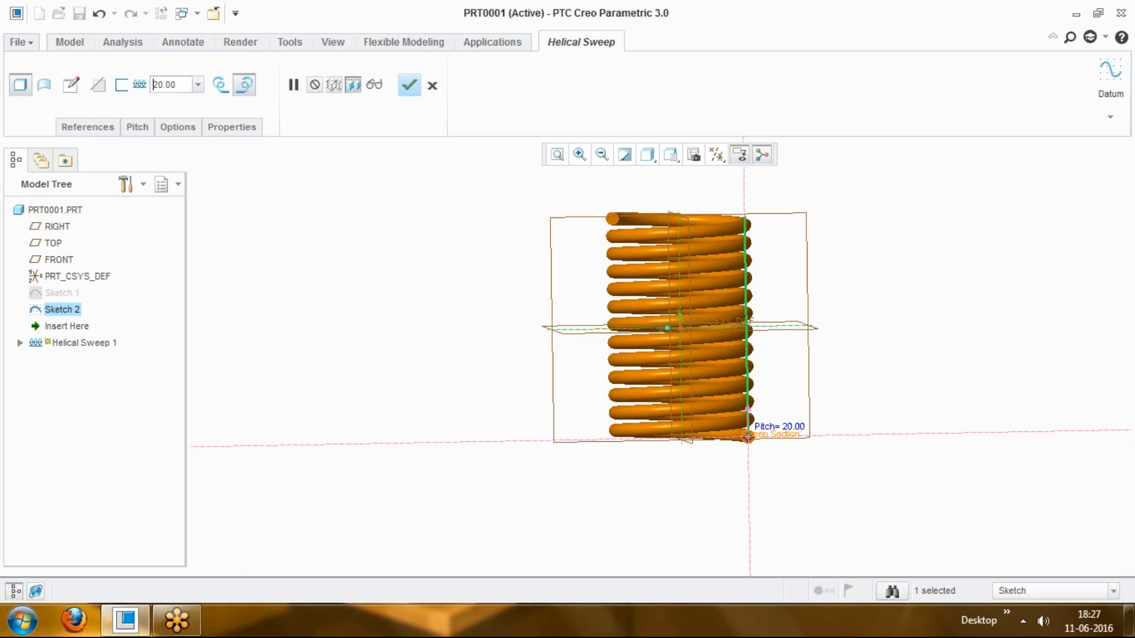
{"action": "middle_click_drag", "start_coordinate": [454, 287], "coordinate": [489, 326]}
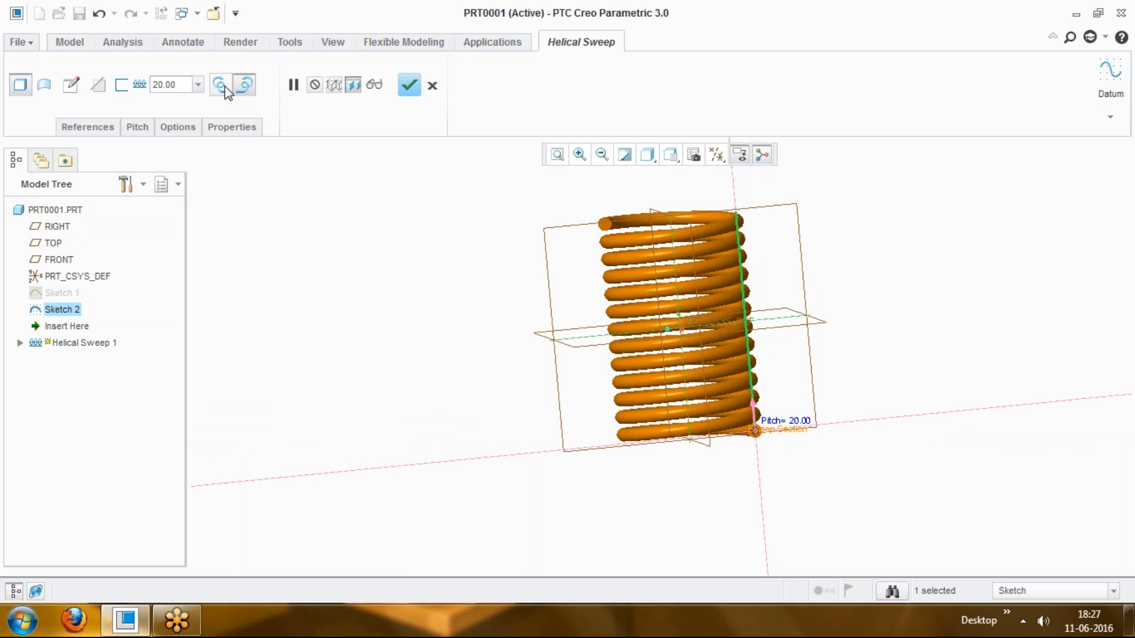
Step: Compare both winding directions and leave the helical sweep on the left-handed rule
{"action": "left_click", "coordinate": [225, 87]}
{"action": "left_click", "coordinate": [247, 85]}
{"action": "left_click", "coordinate": [222, 83]}
{"action": "middle_click_drag", "start_coordinate": [446, 234], "coordinate": [449, 260]}
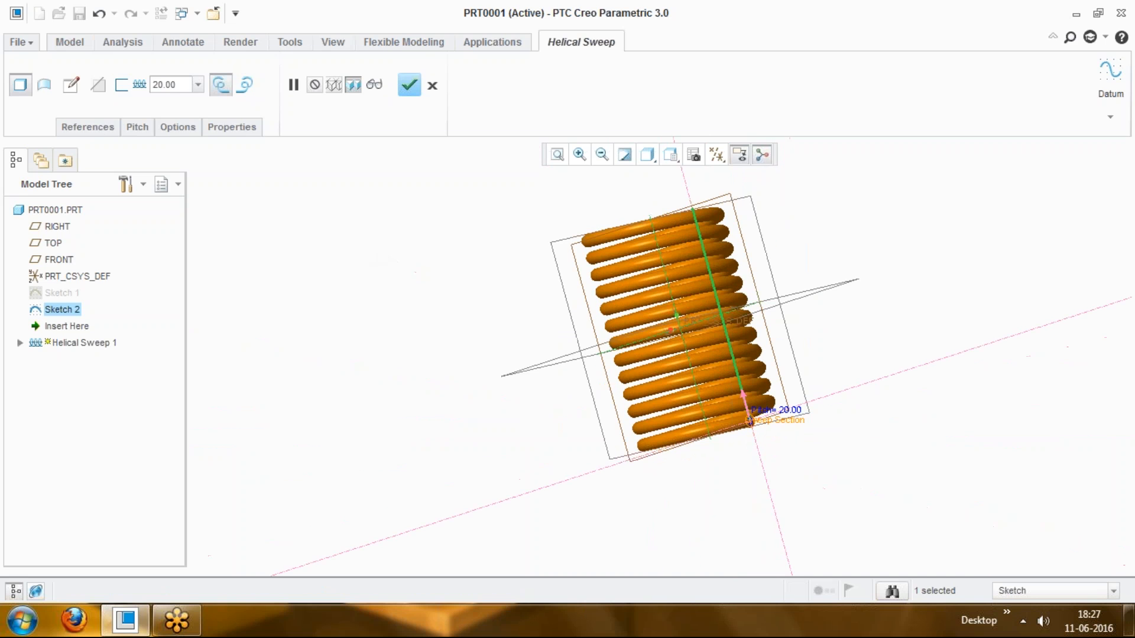
Step: Reopen the sweep section sketch, set the circle's diameter to 5, and accept the sketch
{"action": "left_click", "coordinate": [82, 126]}
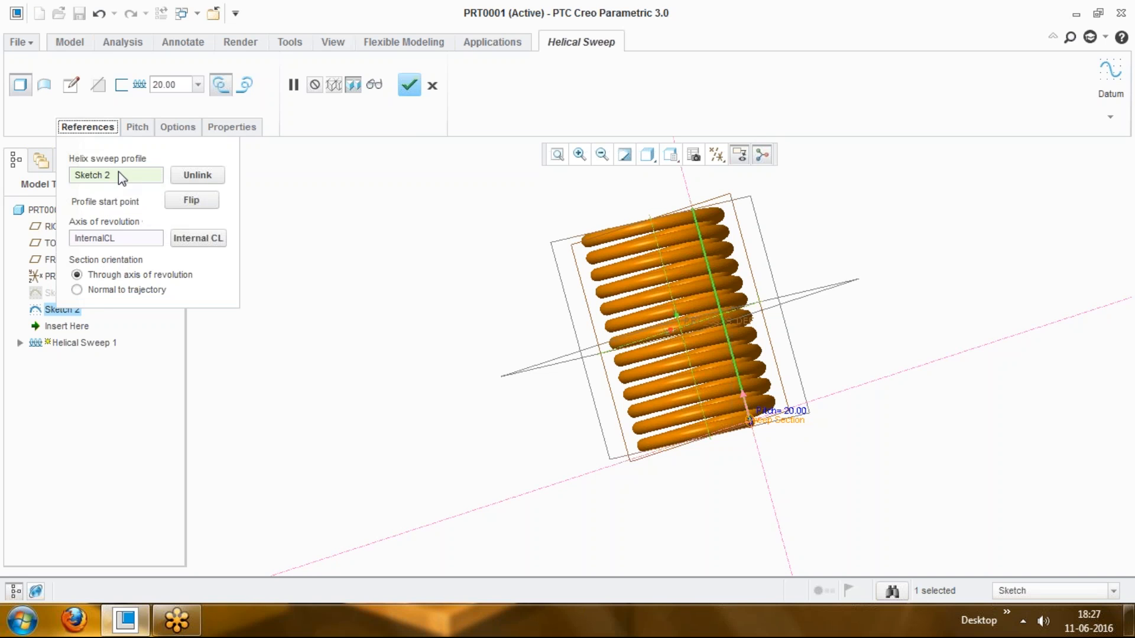
{"action": "left_click", "coordinate": [101, 128]}
{"action": "left_click", "coordinate": [137, 126]}
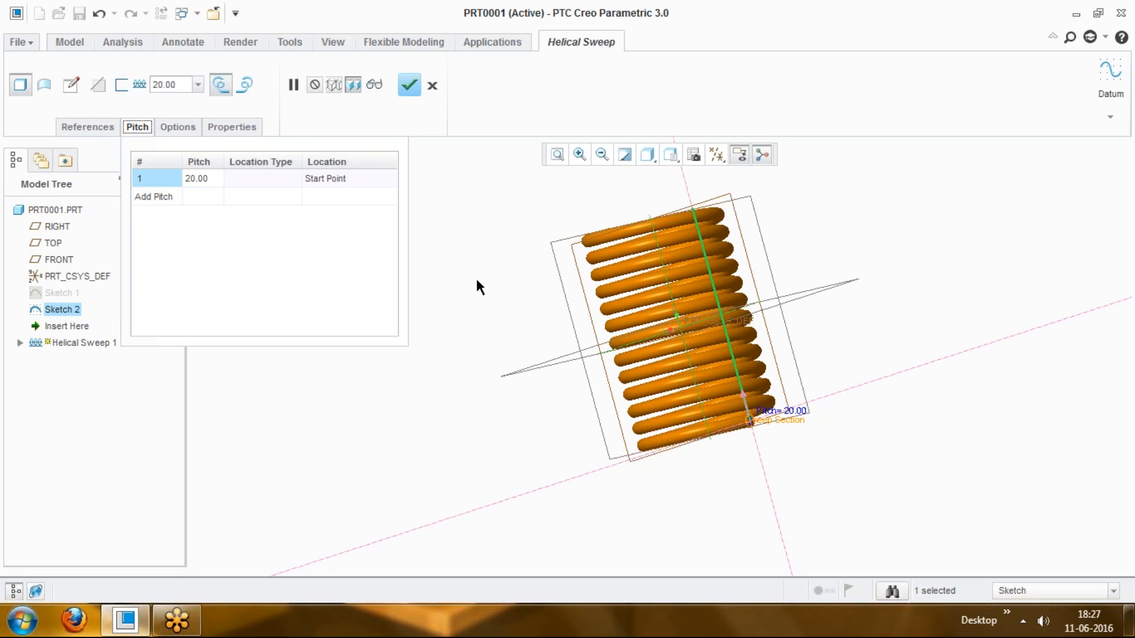
{"action": "left_click", "coordinate": [87, 127]}
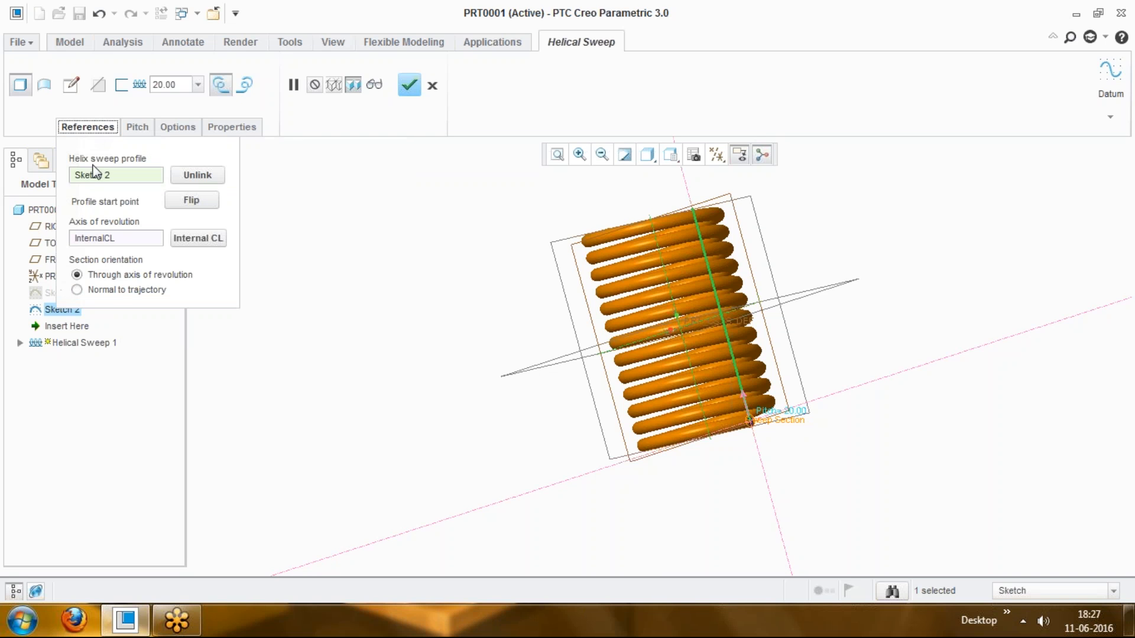
{"action": "left_click", "coordinate": [72, 86]}
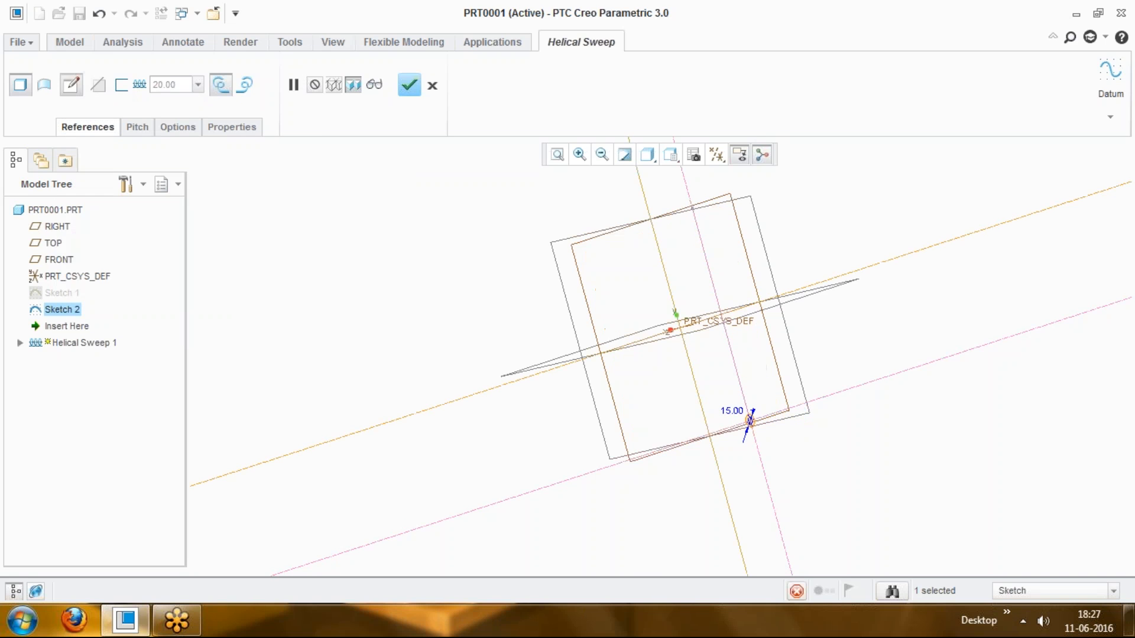
{"action": "double_click", "coordinate": [734, 414]}
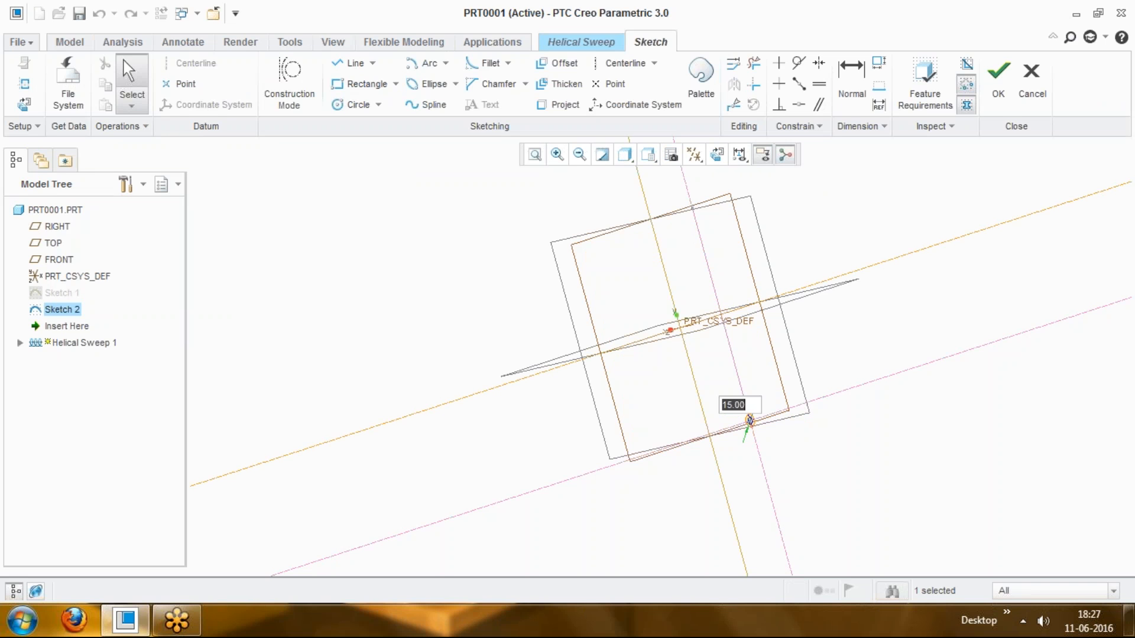
{"action": "type", "text": "5"}
{"action": "key", "text": "Return"}
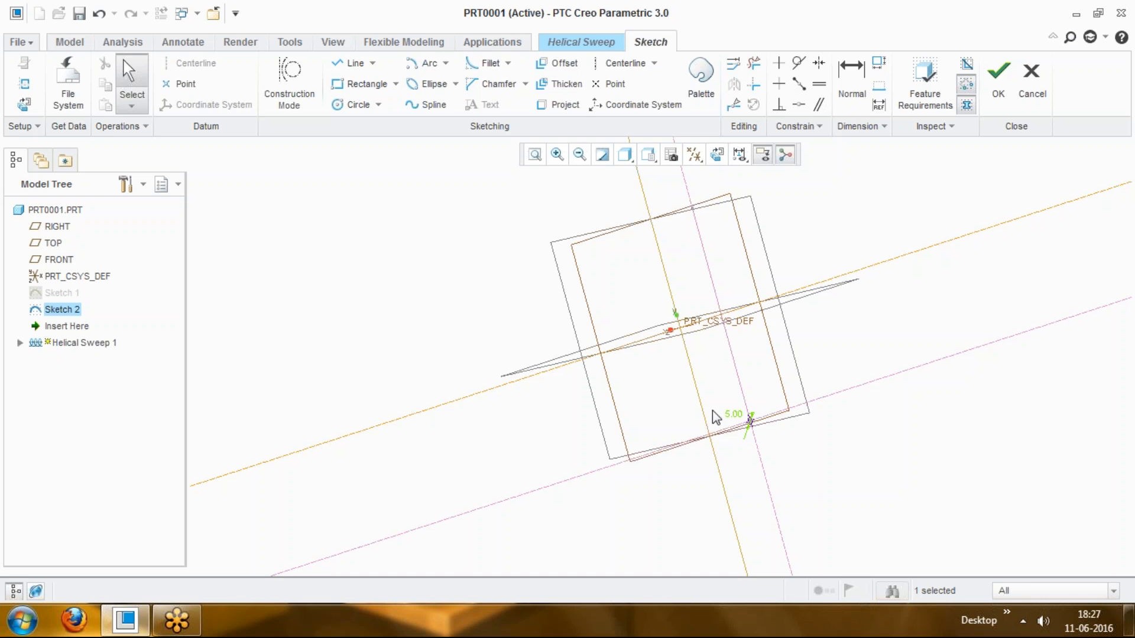
{"action": "left_click", "coordinate": [999, 86]}
{"action": "mouse_move", "coordinate": [836, 337]}
{"action": "middle_mouse_down"}
{"action": "mouse_move", "coordinate": [924, 332]}
{"action": "mouse_move", "coordinate": [954, 306]}
{"action": "mouse_move", "coordinate": [823, 345]}
{"action": "mouse_move", "coordinate": [824, 314]}
{"action": "mouse_move", "coordinate": [752, 368]}
{"action": "middle_mouse_up"}
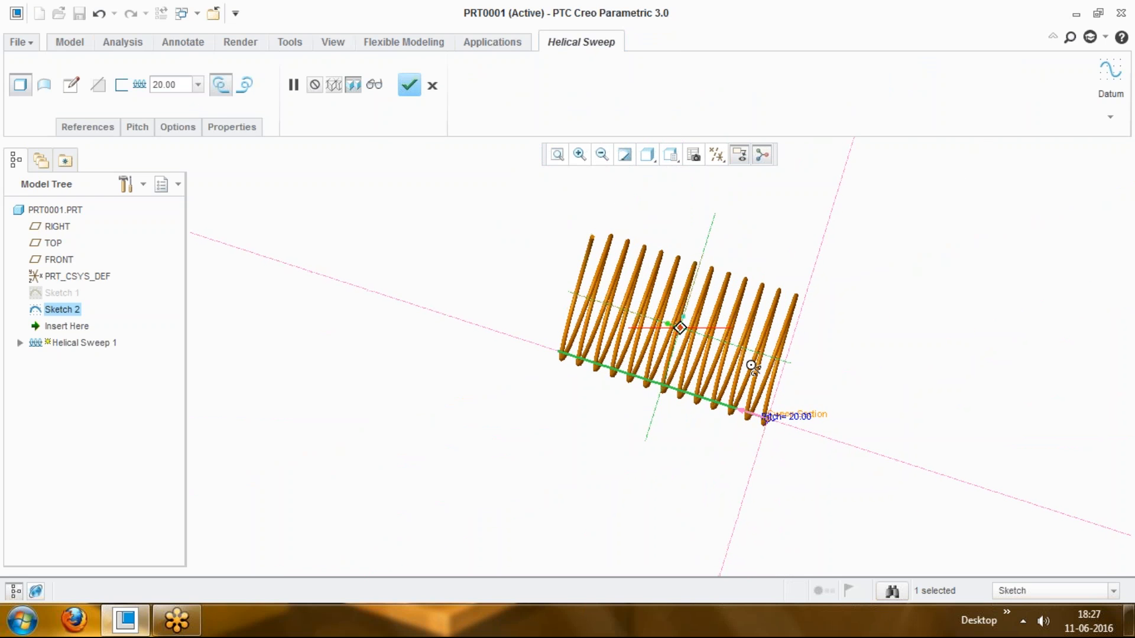
Step: Set the pitch at the helical sweep's start point to 10
{"action": "left_click", "coordinate": [163, 85]}
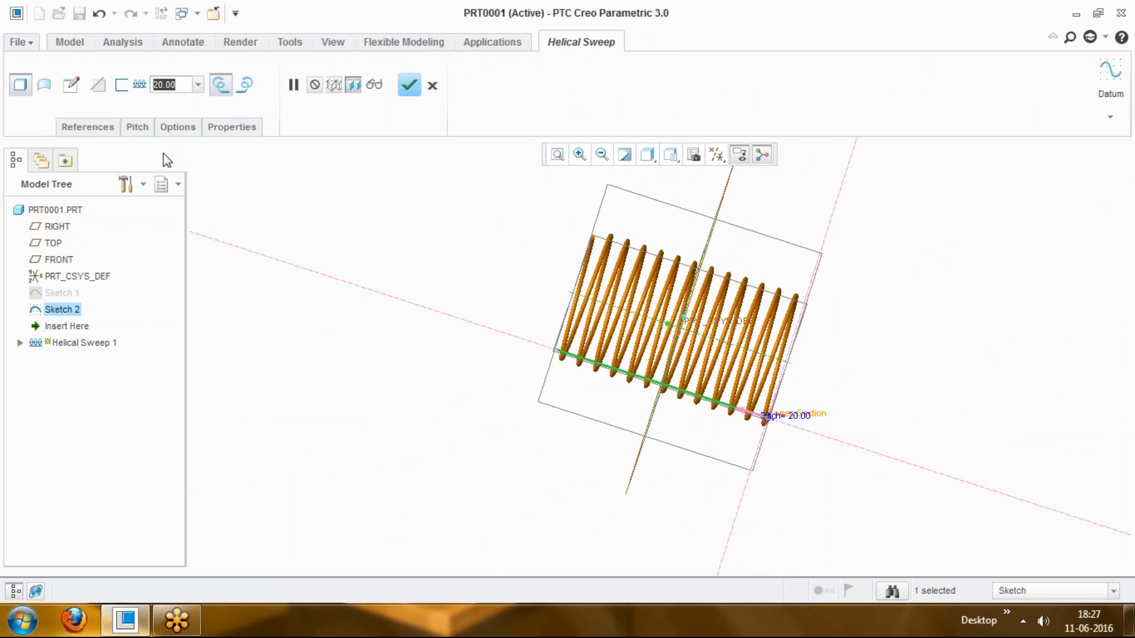
{"action": "left_click", "coordinate": [137, 127]}
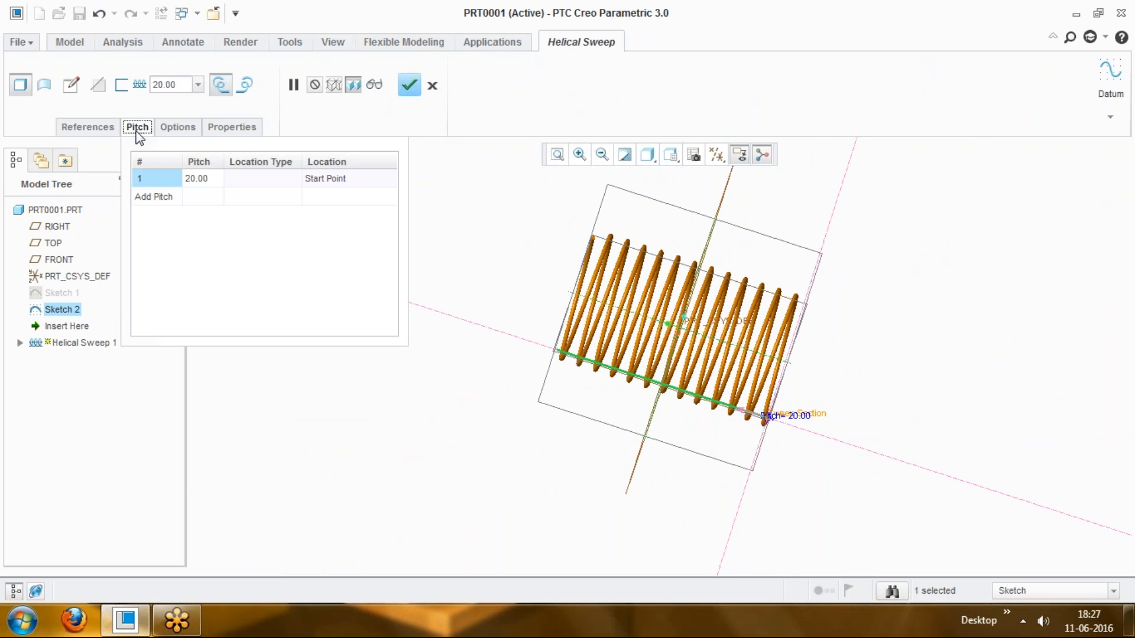
{"action": "left_click", "coordinate": [196, 180]}
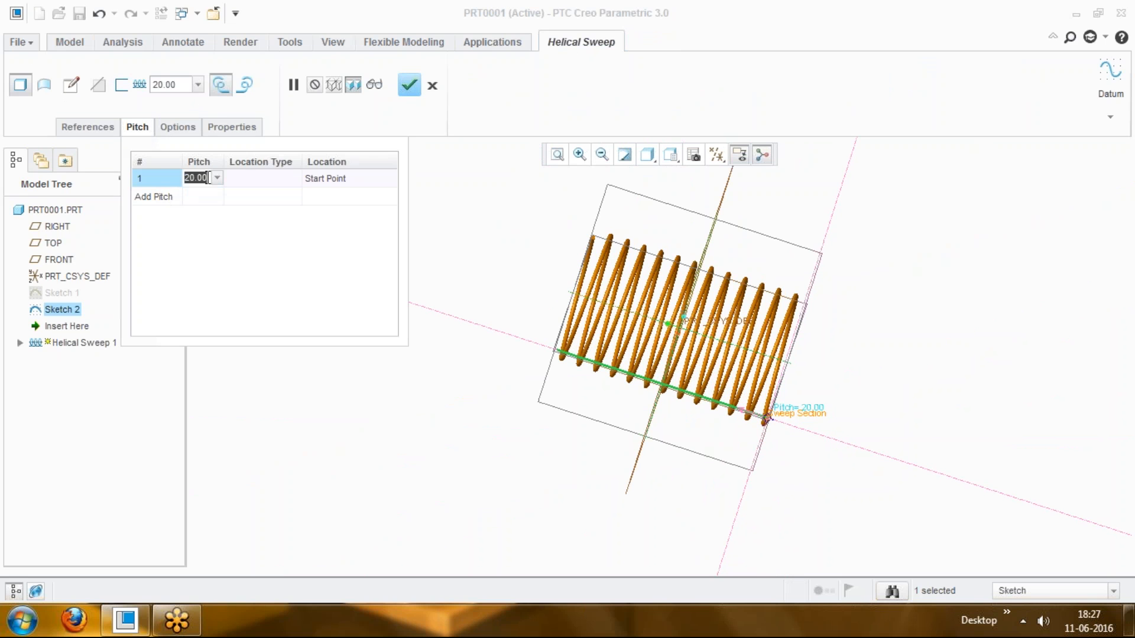
{"action": "type", "text": "10"}
{"action": "key", "text": "Return"}
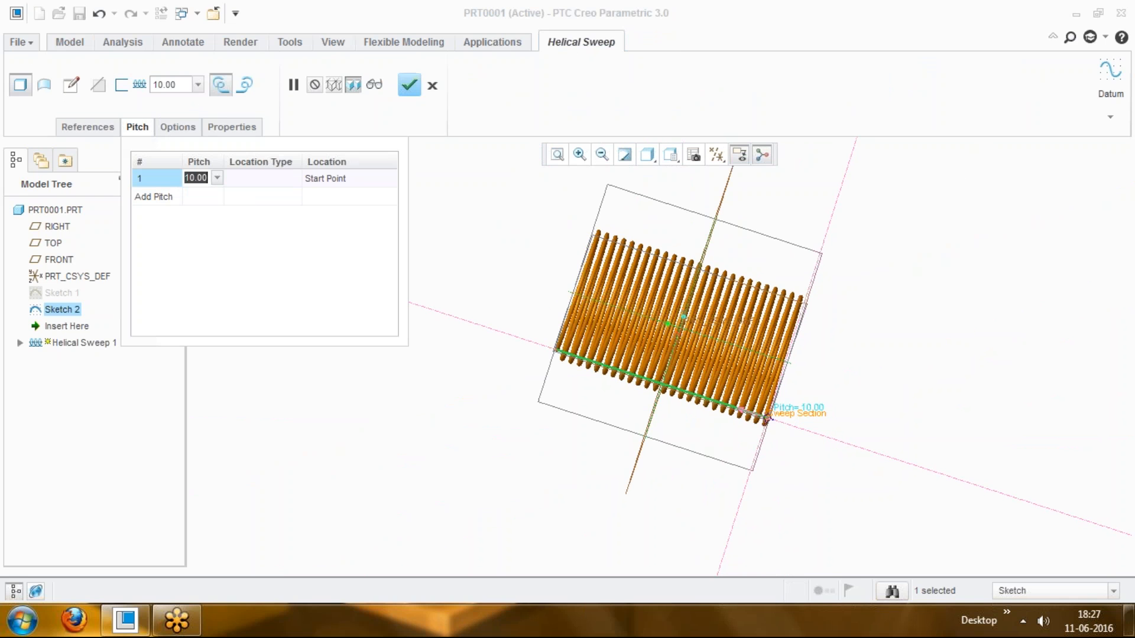
{"action": "mouse_move", "coordinate": [852, 363]}
{"action": "middle_mouse_down"}
{"action": "mouse_move", "coordinate": [869, 340]}
{"action": "mouse_move", "coordinate": [851, 346]}
{"action": "mouse_move", "coordinate": [853, 369]}
{"action": "mouse_move", "coordinate": [840, 372]}
{"action": "middle_mouse_up"}
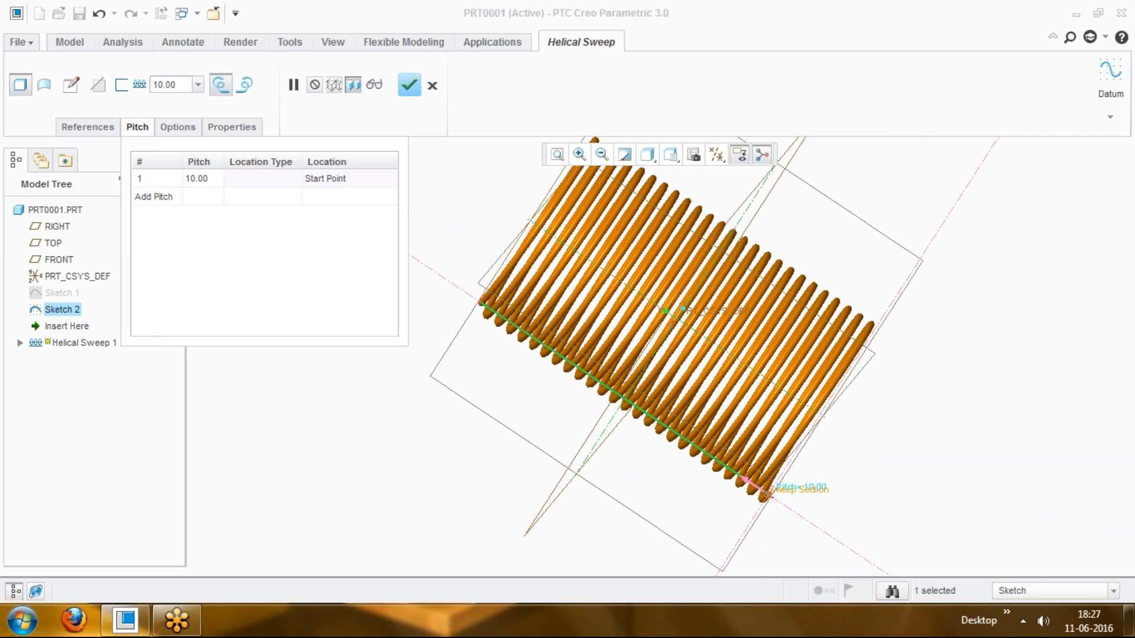
Step: Add three more pitch entries to the helical sweep: one at the end point and two at intermediate locations
{"action": "left_click", "coordinate": [161, 200]}
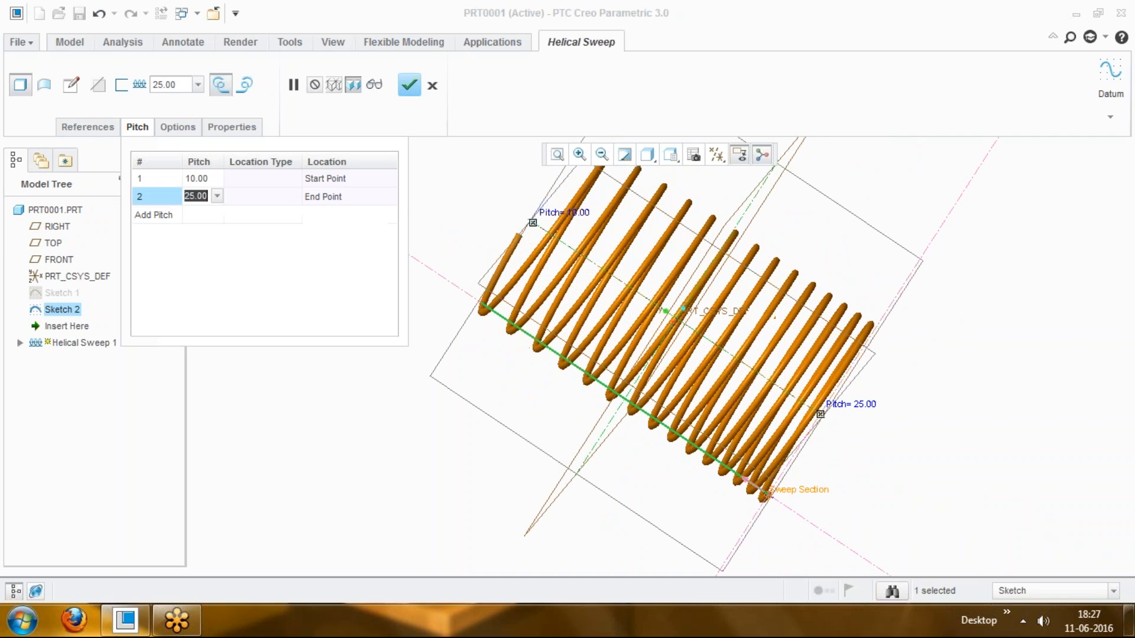
{"action": "left_click", "coordinate": [163, 217]}
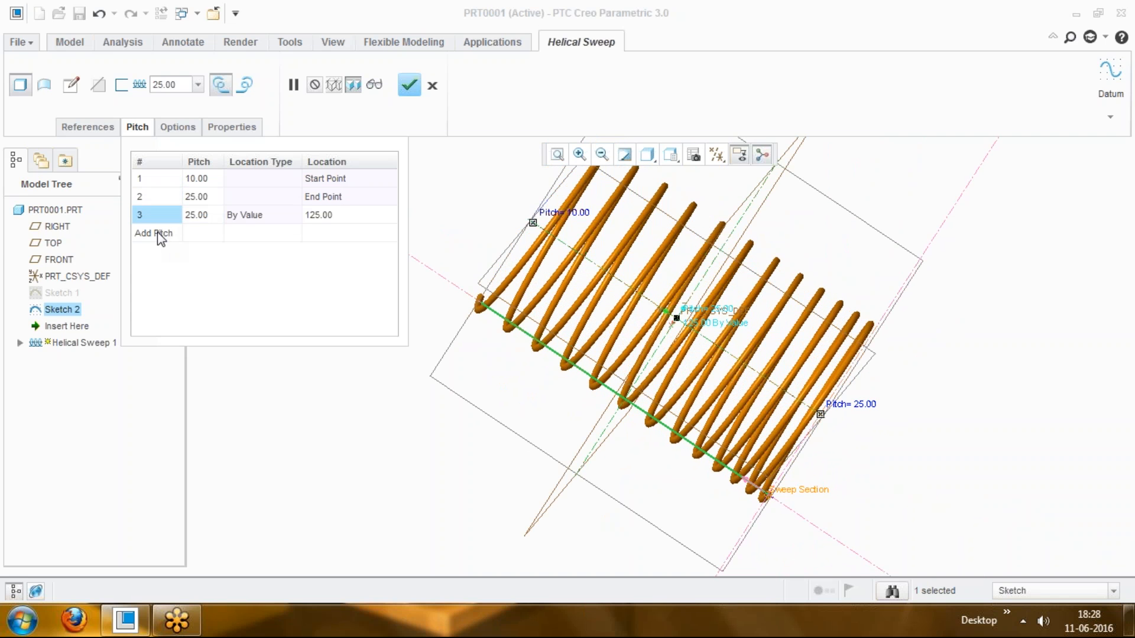
{"action": "left_click", "coordinate": [160, 237]}
{"action": "left_click", "coordinate": [160, 237]}
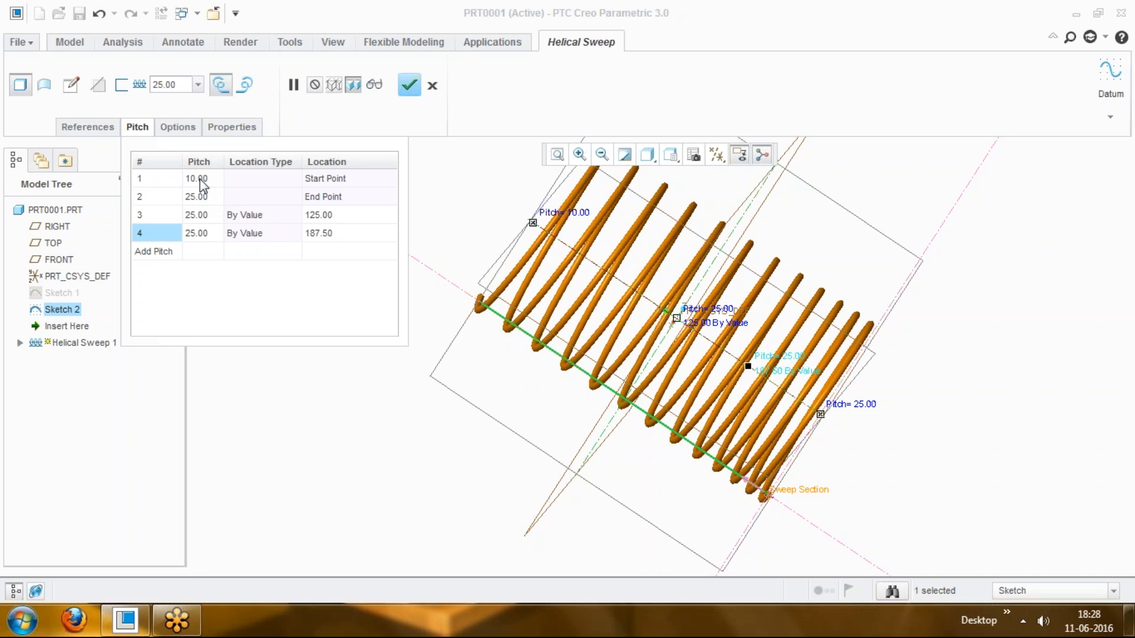
Step: Set the pitch at the helical sweep's end point to 10
{"action": "left_click", "coordinate": [196, 201]}
{"action": "type", "text": "10"}
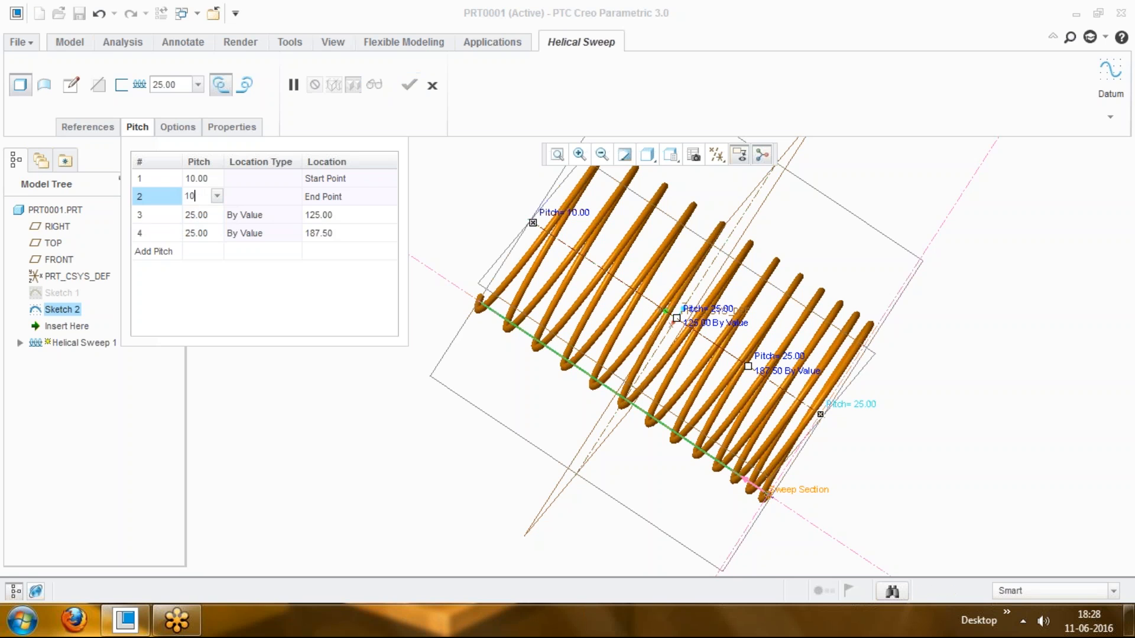
{"action": "key", "text": "Return"}
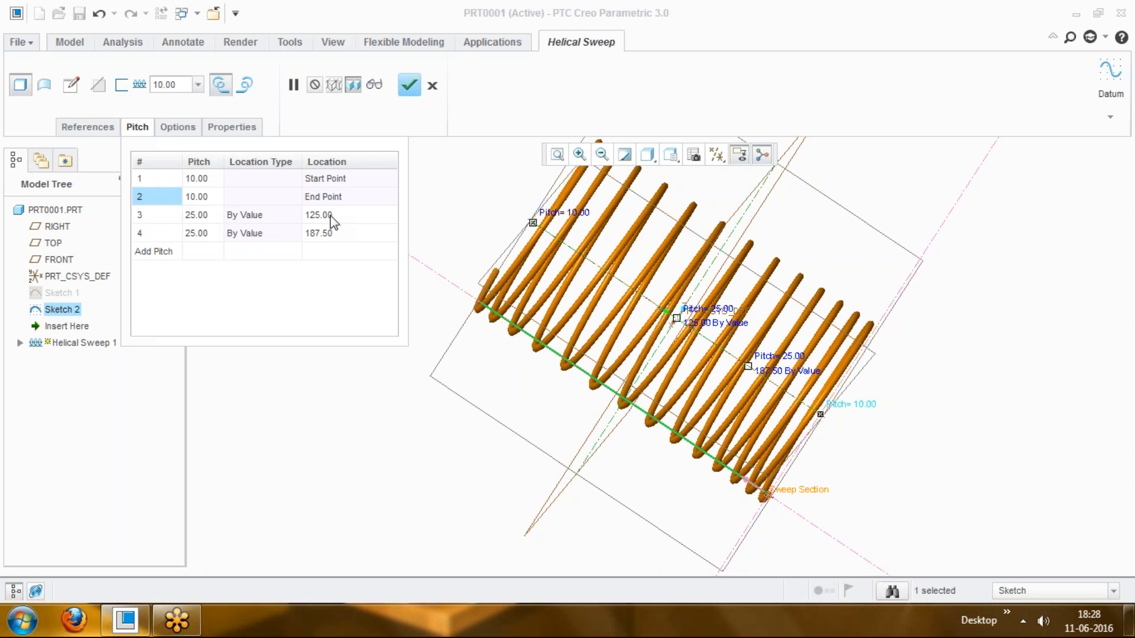
Step: Change the location type of the third and fourth pitch entries to By Ratio
{"action": "left_click", "coordinate": [255, 216]}
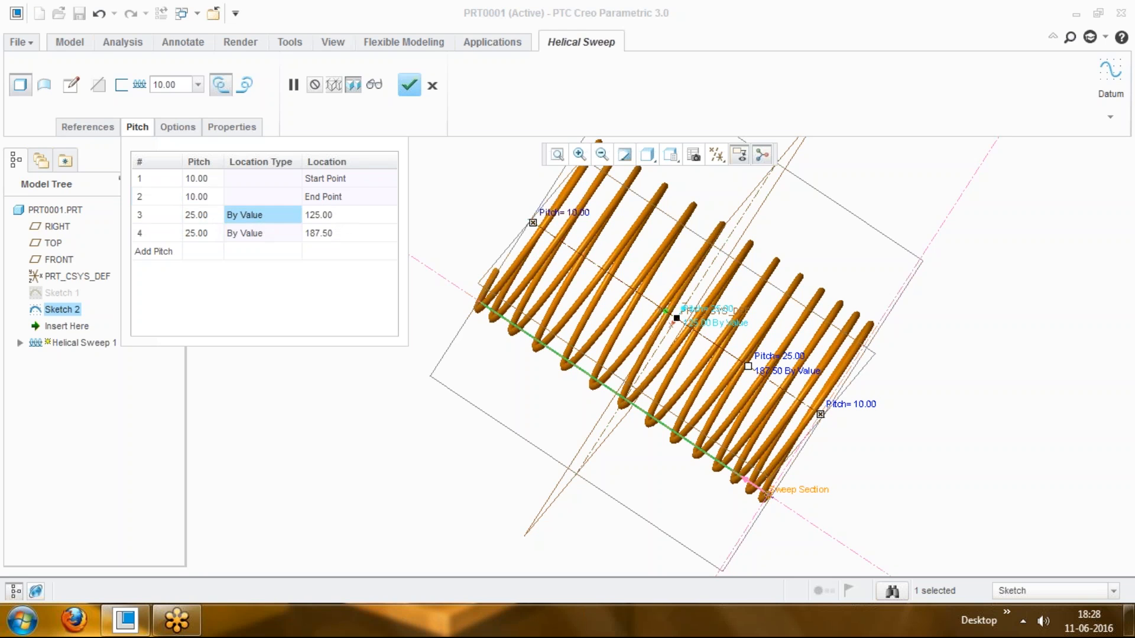
{"action": "left_click", "coordinate": [297, 219]}
{"action": "left_click", "coordinate": [264, 261]}
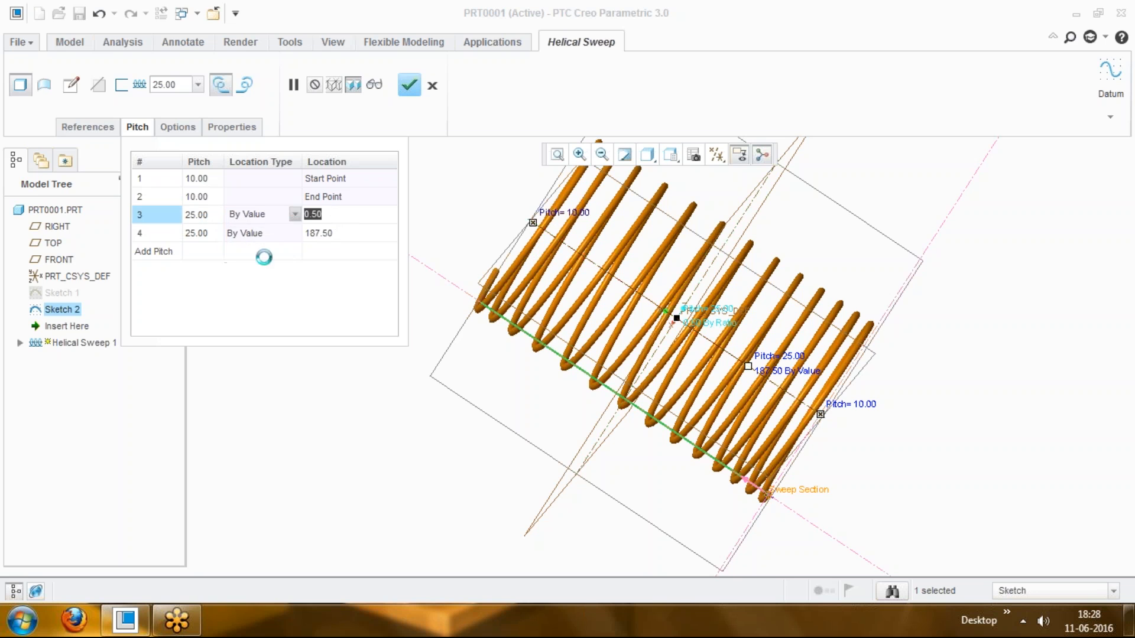
{"action": "left_click", "coordinate": [295, 234]}
{"action": "left_click", "coordinate": [295, 233]}
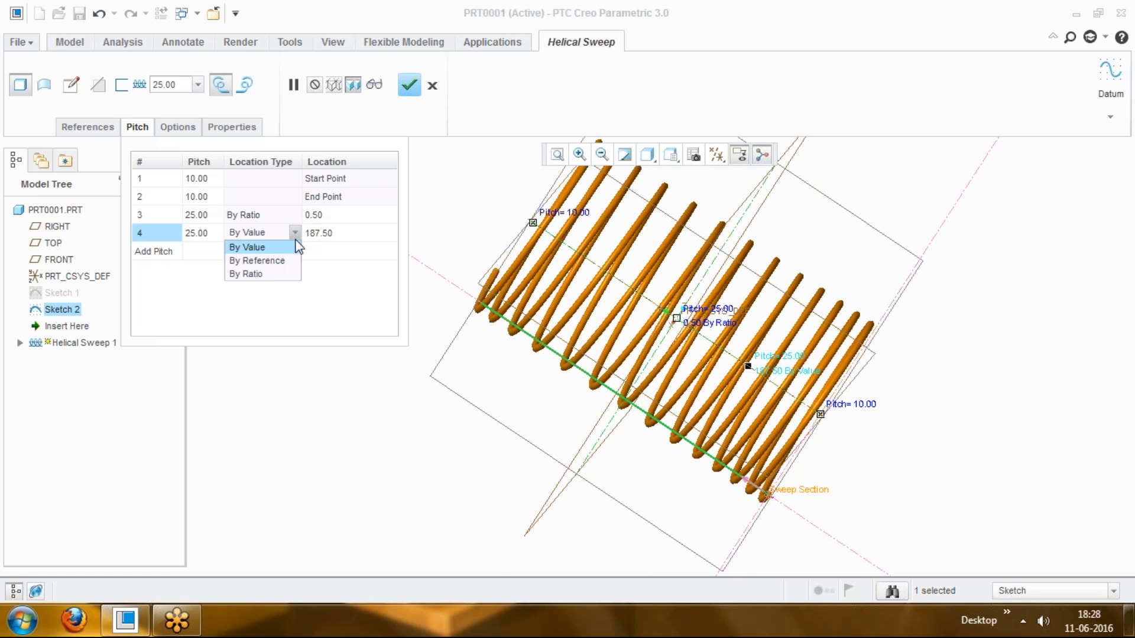
{"action": "left_click", "coordinate": [263, 275]}
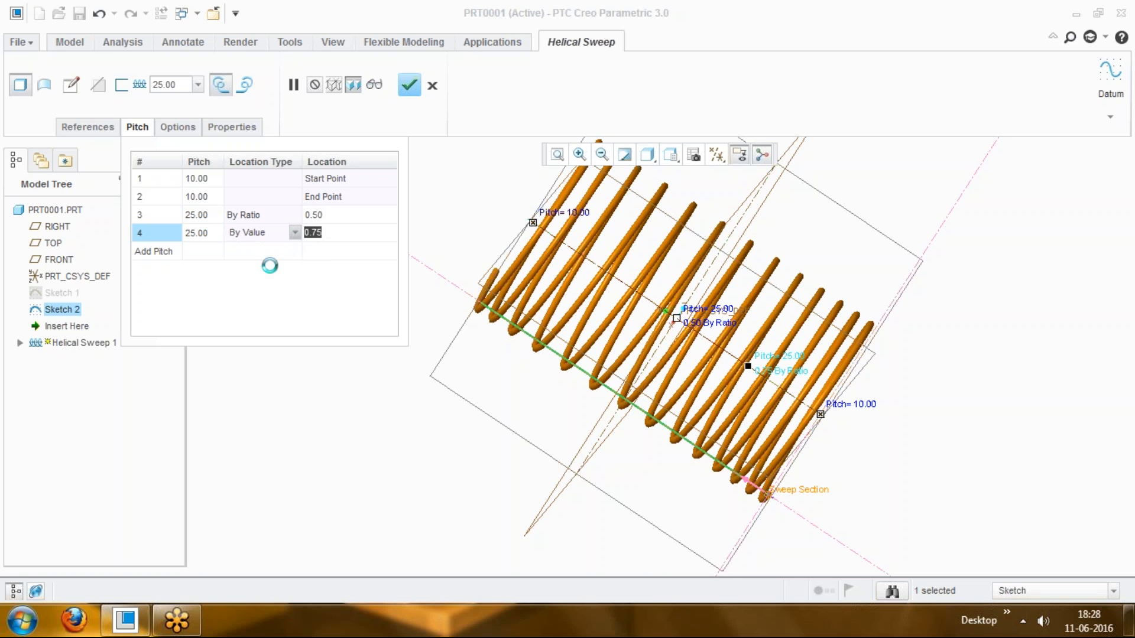
{"action": "left_click", "coordinate": [326, 215]}
{"action": "left_click", "coordinate": [327, 215]}
{"action": "left_click", "coordinate": [325, 235]}
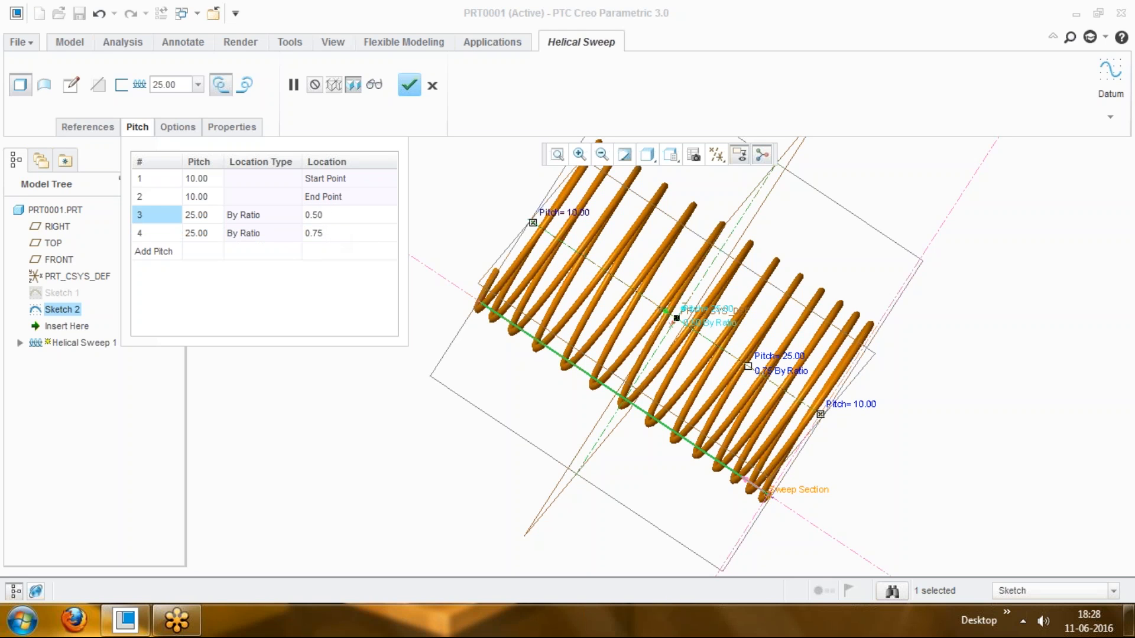
Step: Add a fifth pitch entry of 25, located By Ratio at 0.25 along the profile
{"action": "left_click", "coordinate": [157, 252]}
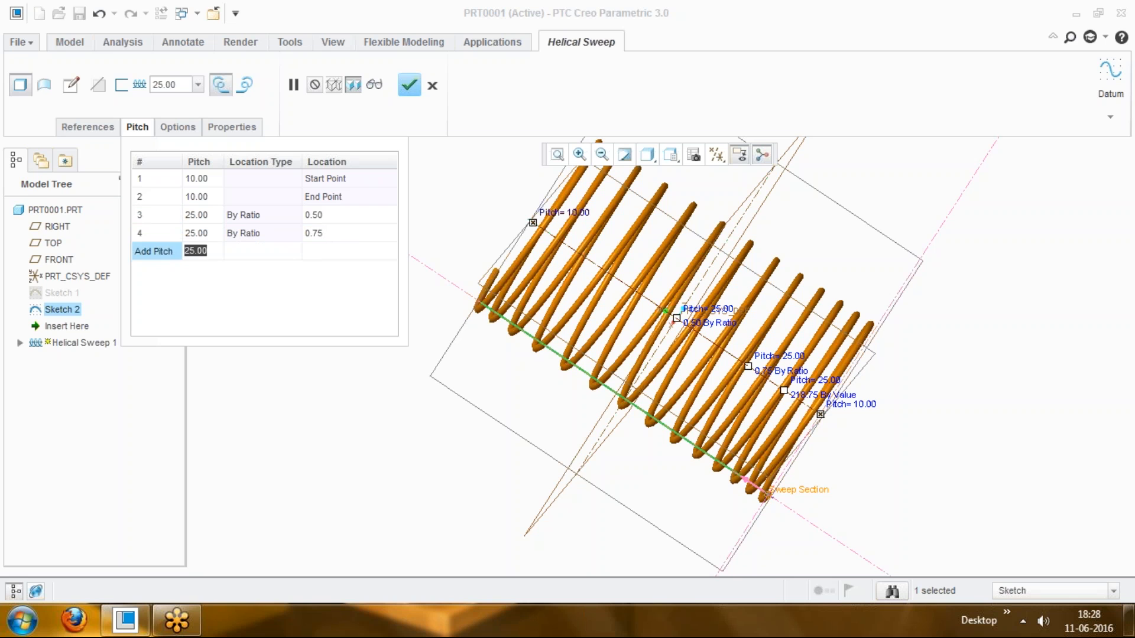
{"action": "left_click", "coordinate": [285, 255]}
{"action": "left_click", "coordinate": [294, 252]}
{"action": "left_click", "coordinate": [250, 294]}
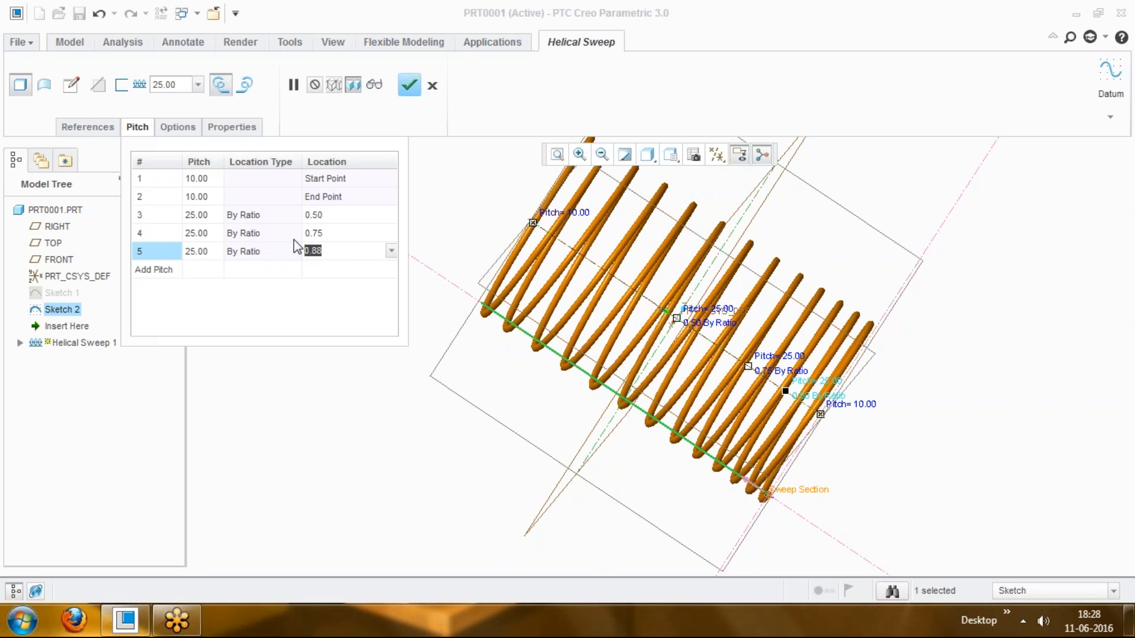
{"action": "type", "text": "0.25"}
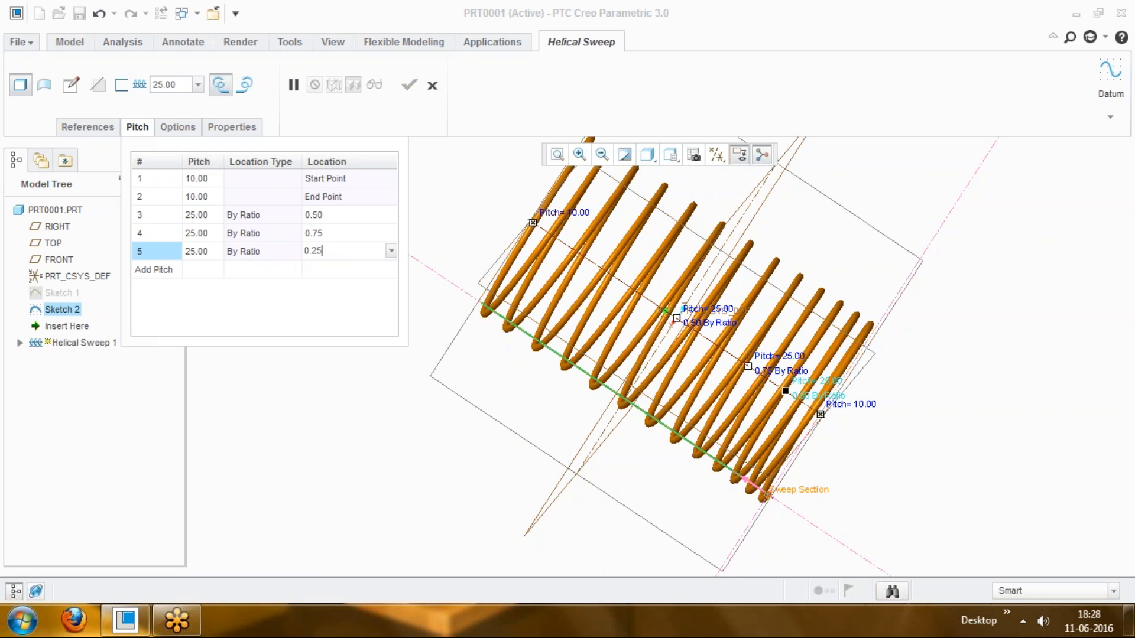
{"action": "key", "text": "Return"}
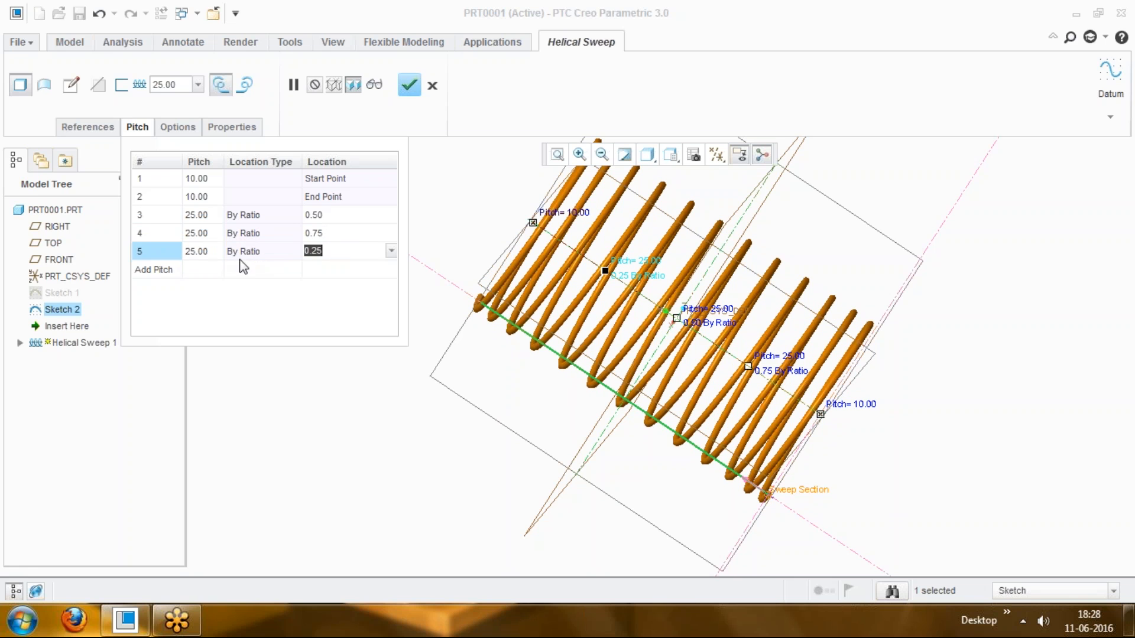
Step: Set the pitch to 15 at the 0.50 ratio location and to 20 at the 0.75 ratio location
{"action": "left_click", "coordinate": [200, 215]}
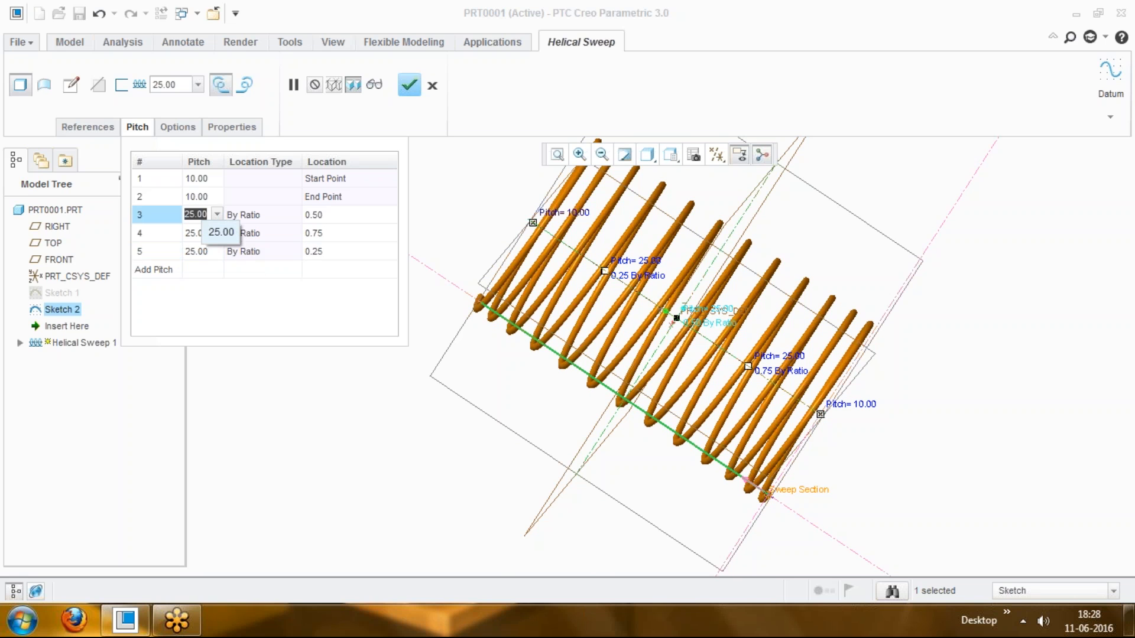
{"action": "type", "text": "15"}
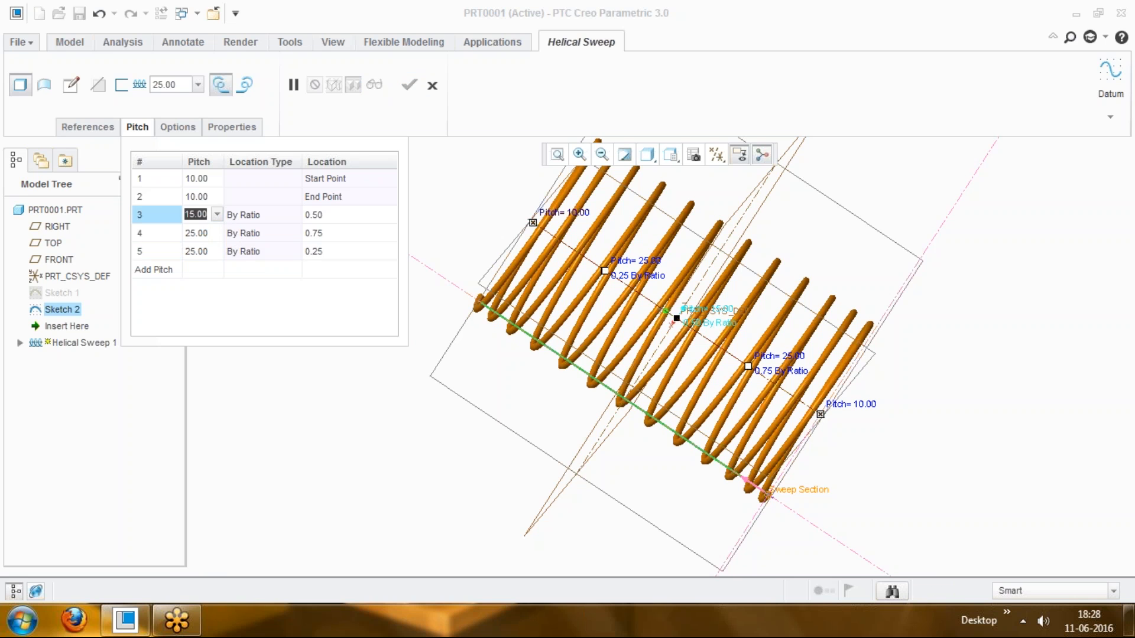
{"action": "key", "text": "Return"}
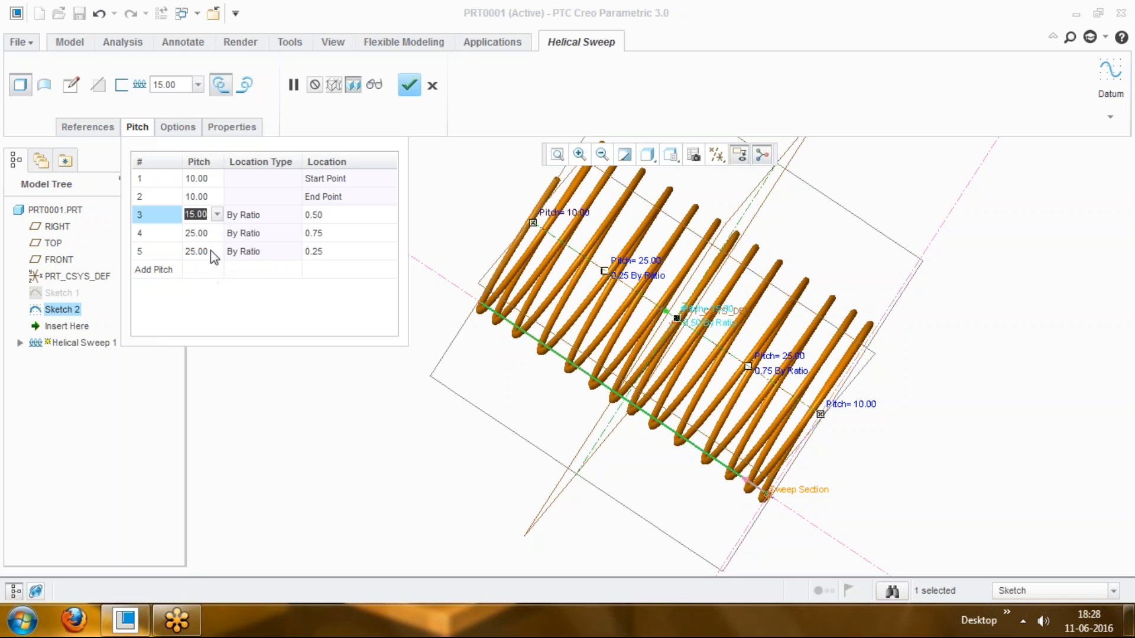
{"action": "left_click", "coordinate": [196, 237]}
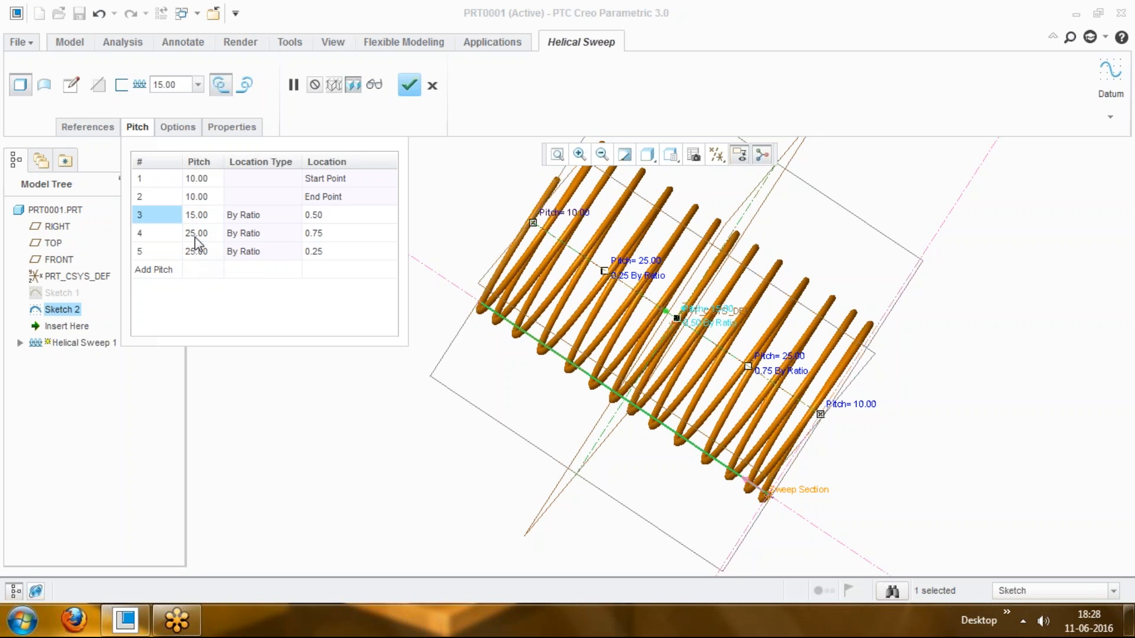
{"action": "double_click", "coordinate": [196, 237]}
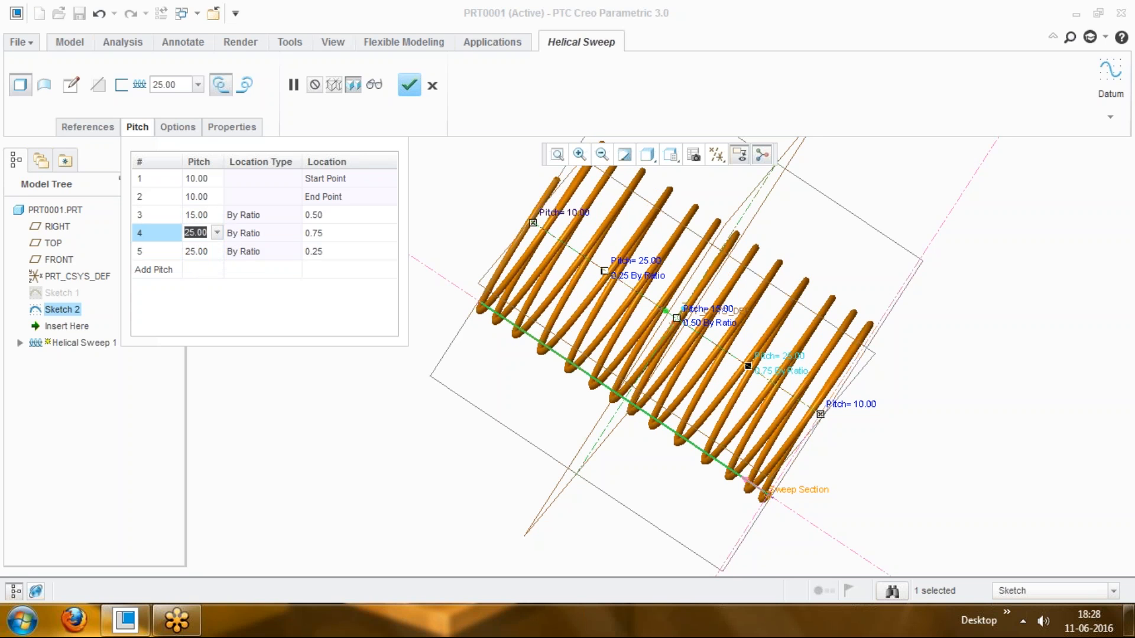
{"action": "type", "text": "20"}
{"action": "key", "text": "Return"}
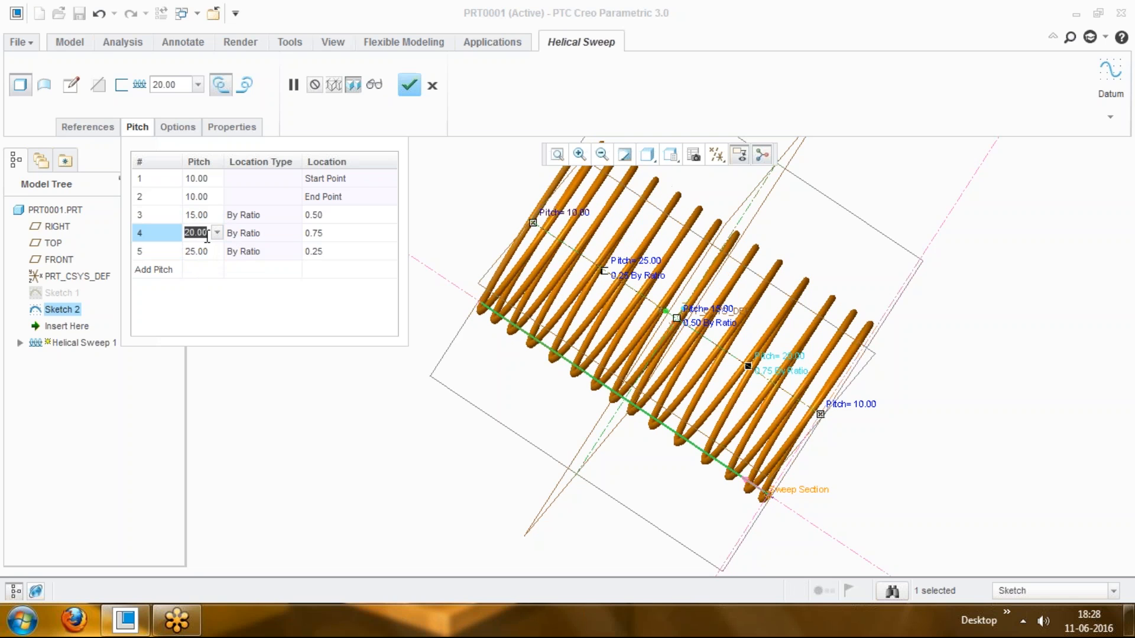
Step: Set the pitch at the 0.25 ratio location of the helical sweep to 20
{"action": "left_click", "coordinate": [199, 253]}
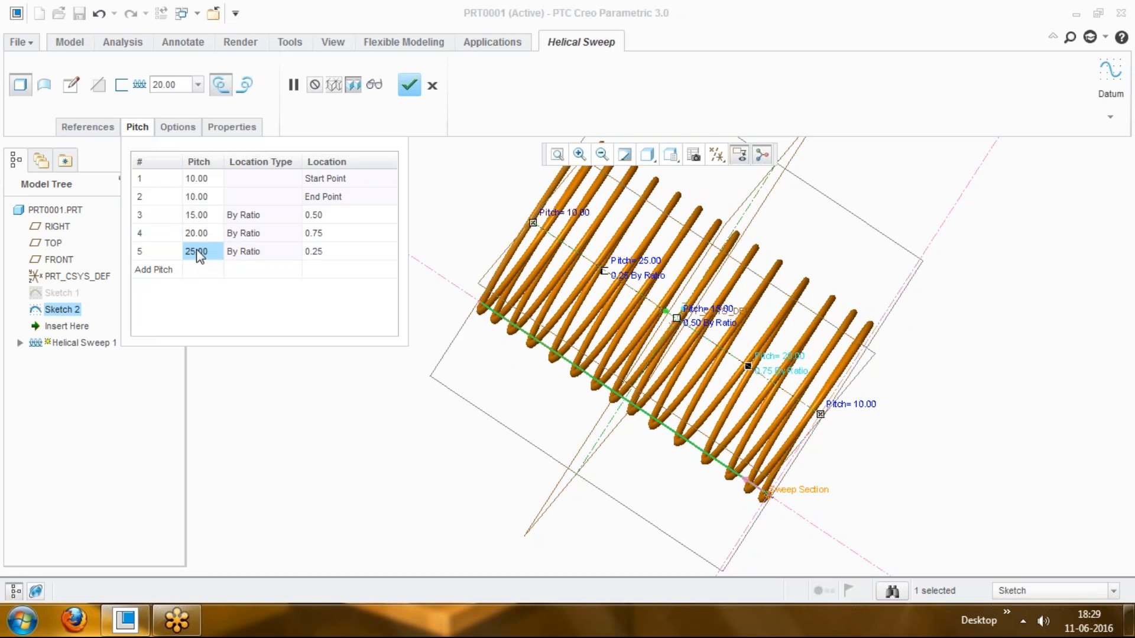
{"action": "double_click", "coordinate": [196, 250]}
{"action": "key", "text": "Return"}
{"action": "double_click", "coordinate": [203, 253]}
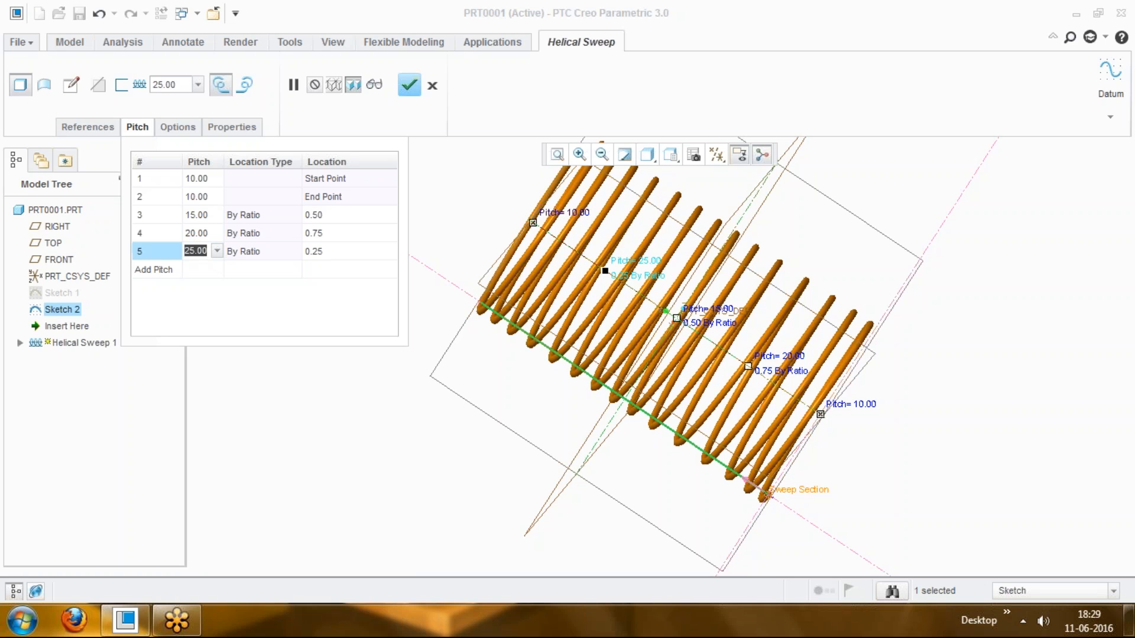
{"action": "type", "text": "20"}
{"action": "key", "text": "Return"}
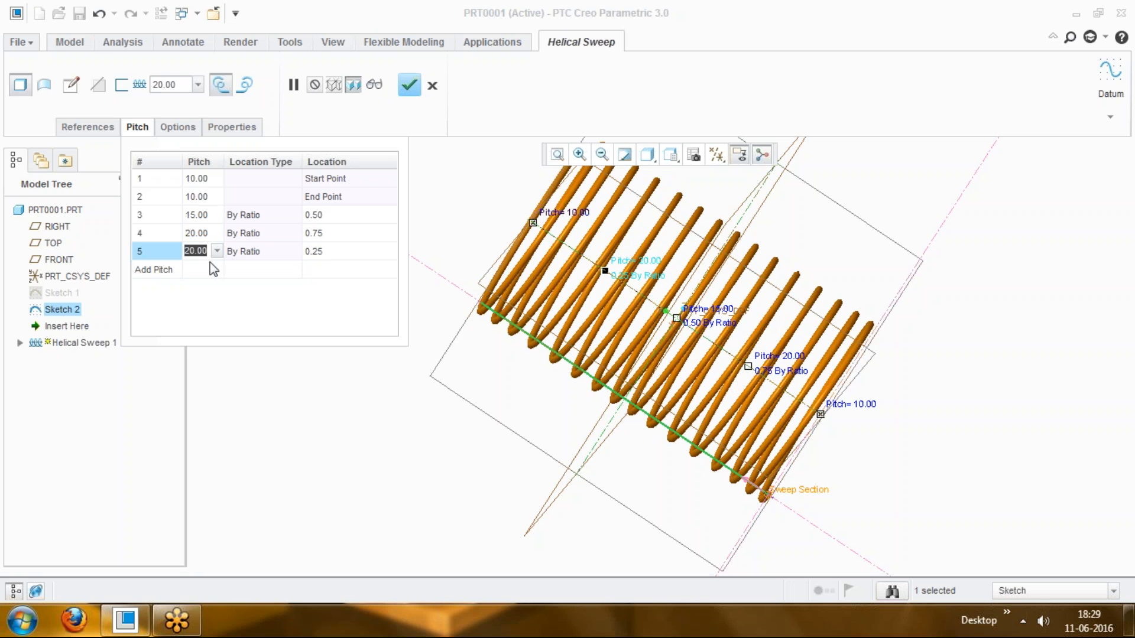
Step: Set the pitch at the 0.50 ratio location of the helical sweep to 30
{"action": "double_click", "coordinate": [202, 216]}
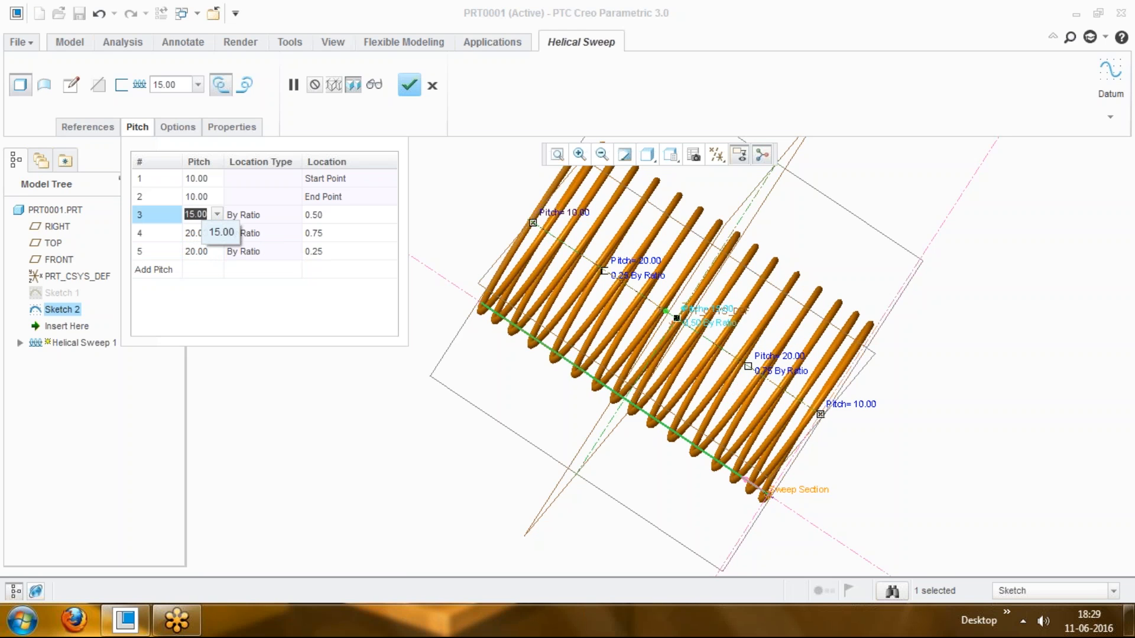
{"action": "type", "text": "30"}
{"action": "key", "text": "Return"}
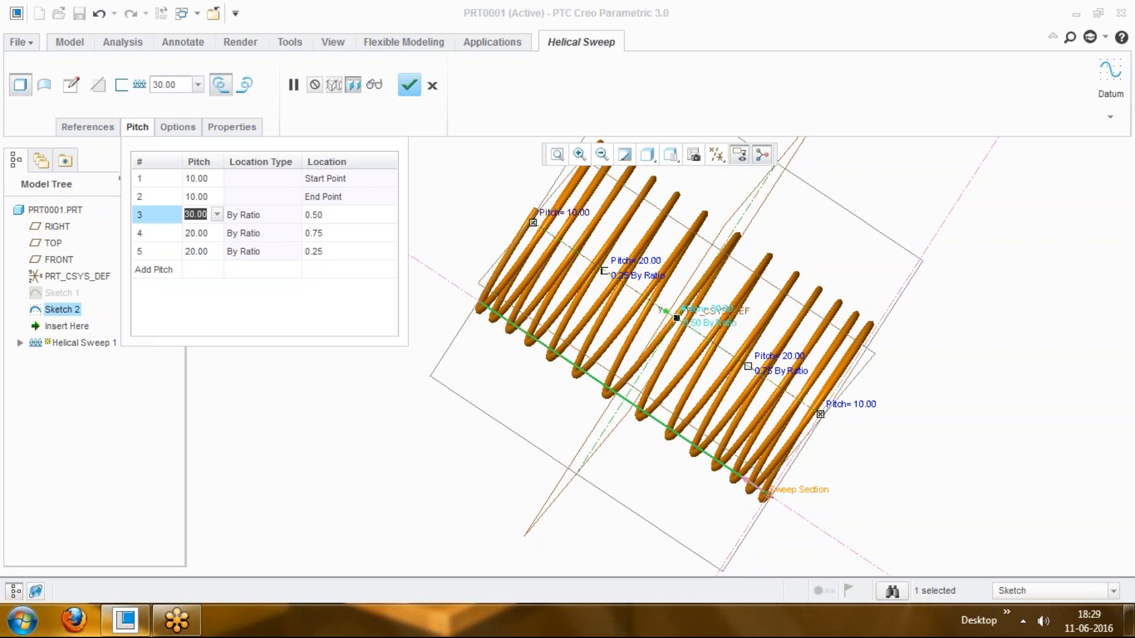
Step: Set the pitch at both the 0.75 and 0.25 ratio locations to 10
{"action": "double_click", "coordinate": [196, 232]}
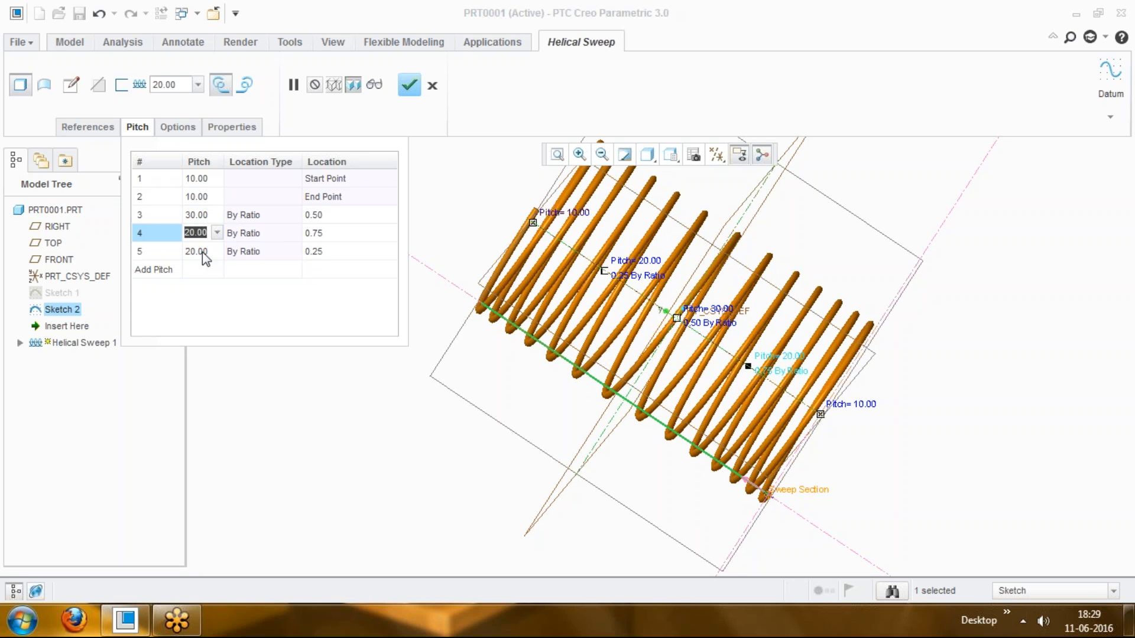
{"action": "type", "text": "10"}
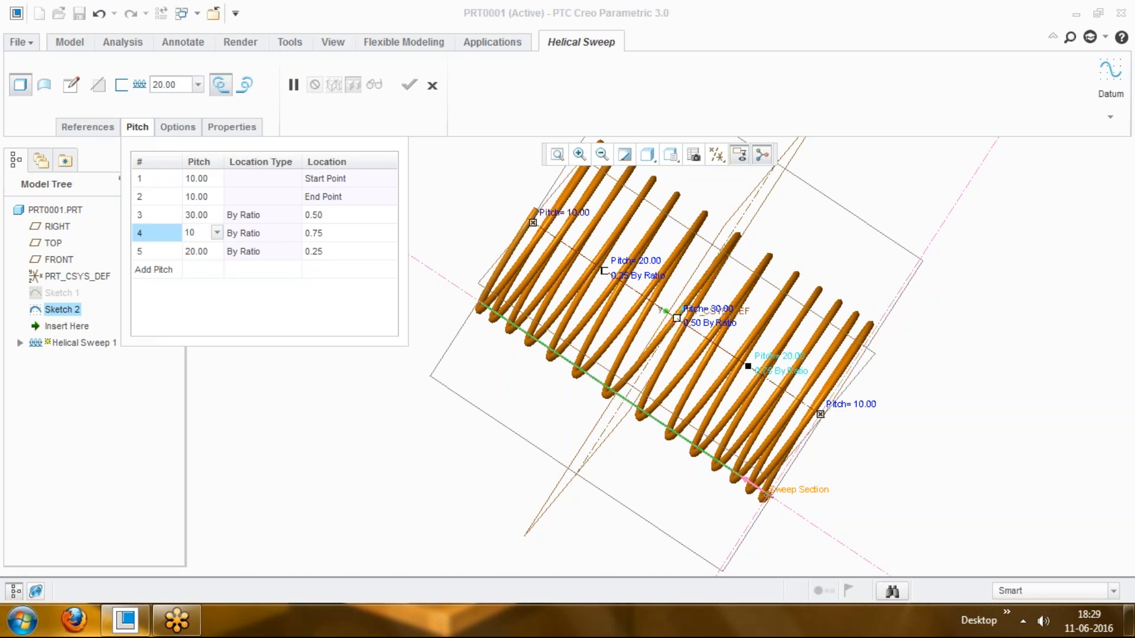
{"action": "key", "text": "Return"}
{"action": "left_click", "coordinate": [201, 252]}
{"action": "left_click", "coordinate": [203, 252]}
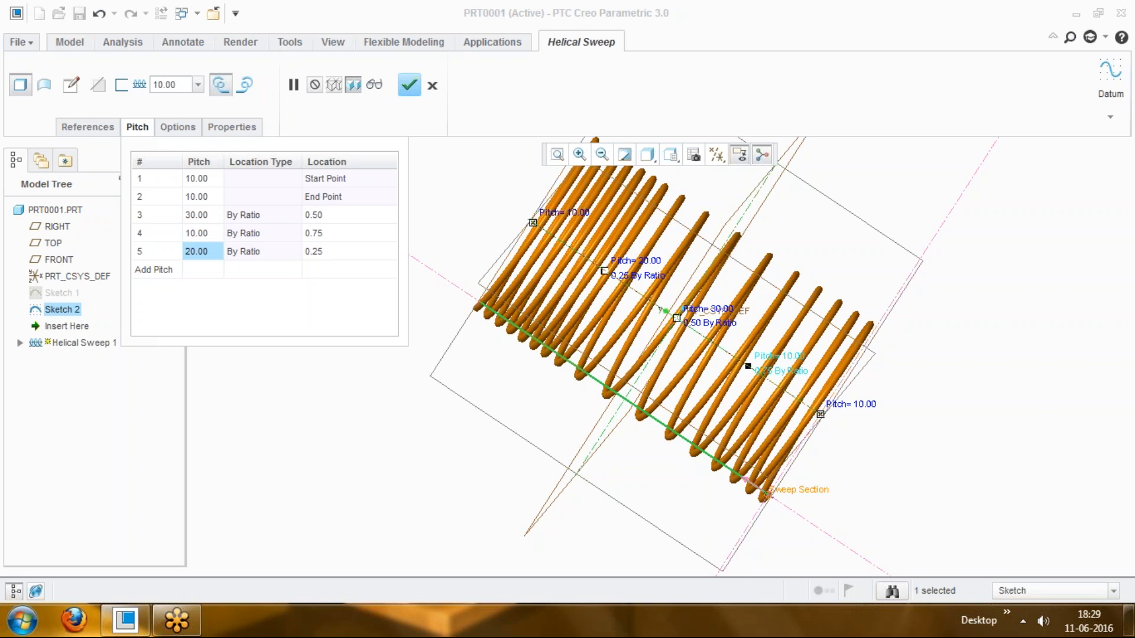
{"action": "type", "text": "10"}
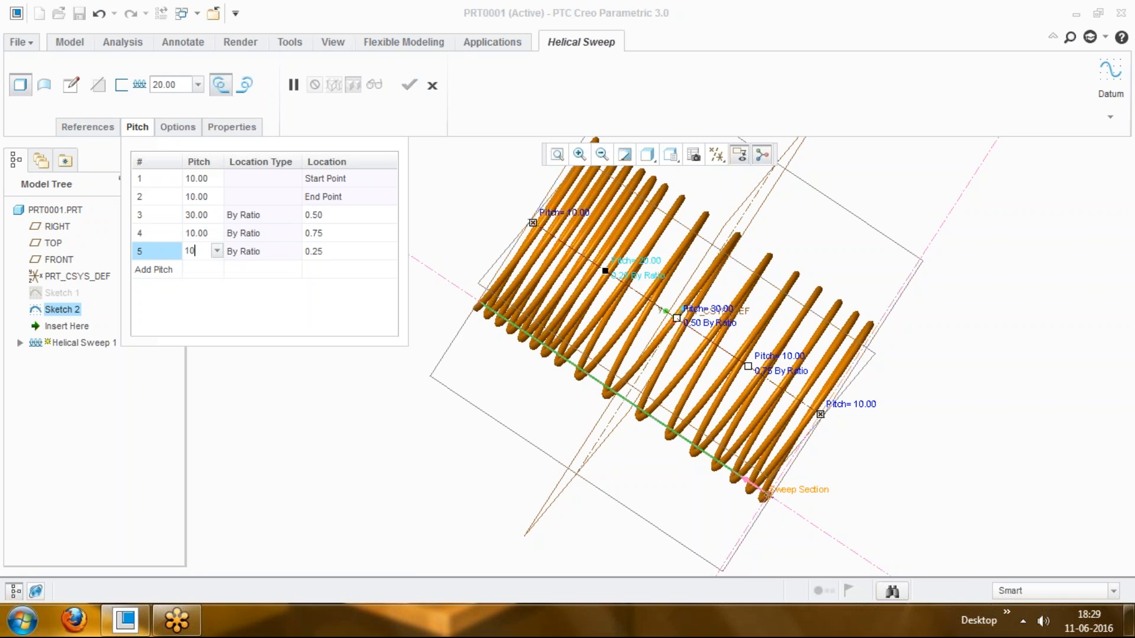
{"action": "key", "text": "Return"}
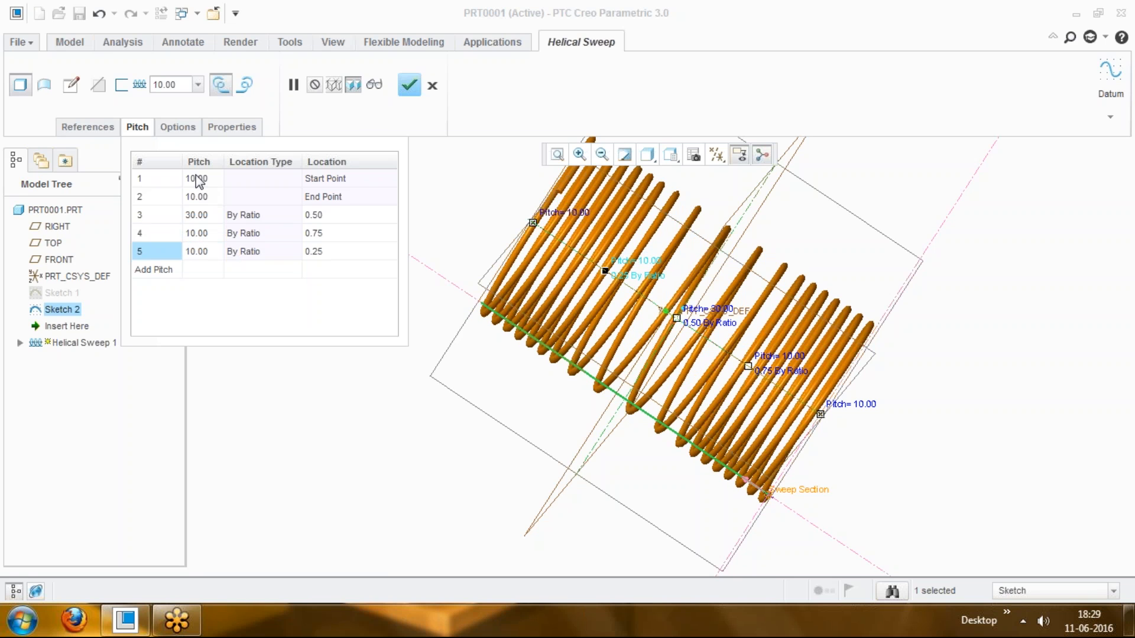
Step: Set the helical sweep's pitch at the start point and the end point to 15
{"action": "double_click", "coordinate": [198, 178]}
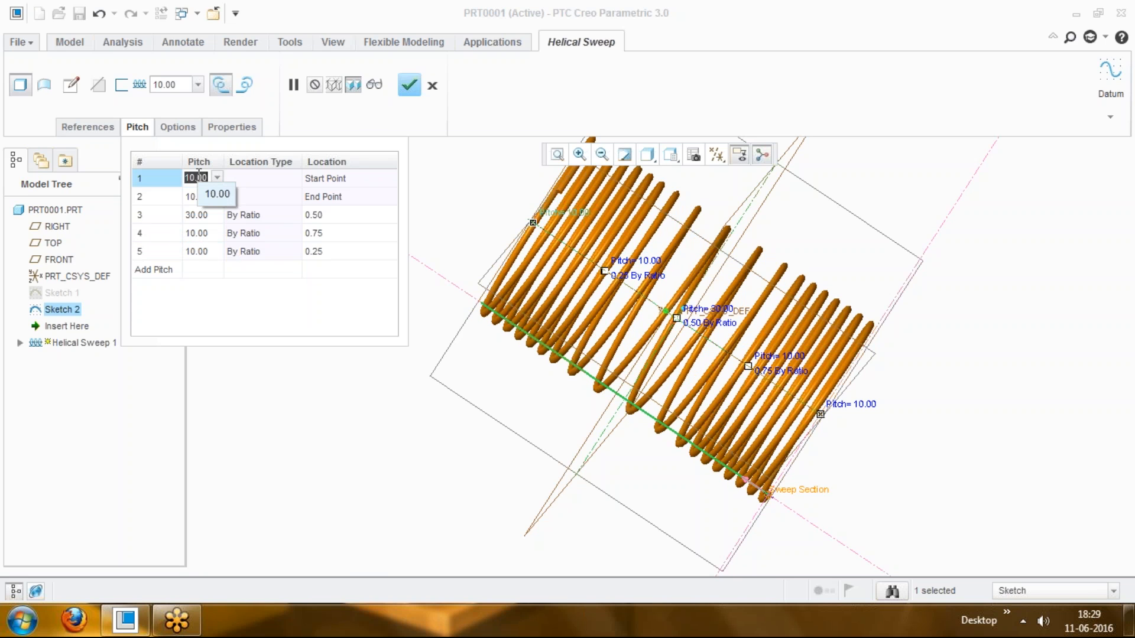
{"action": "type", "text": "15"}
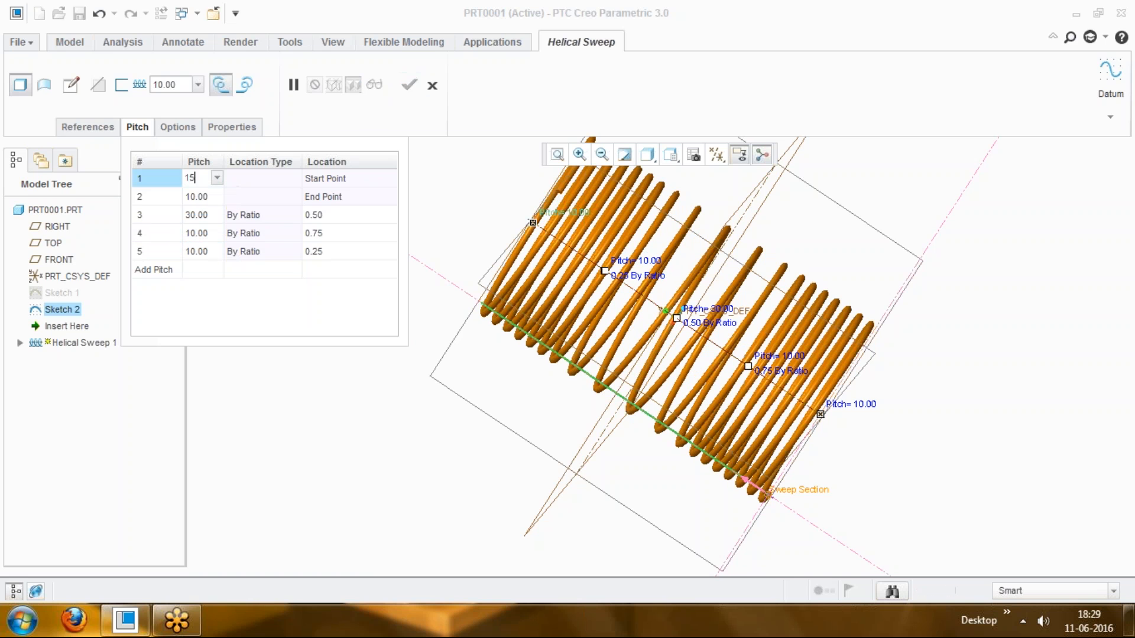
{"action": "key", "text": "Return"}
{"action": "double_click", "coordinate": [198, 194]}
{"action": "double_click", "coordinate": [201, 199]}
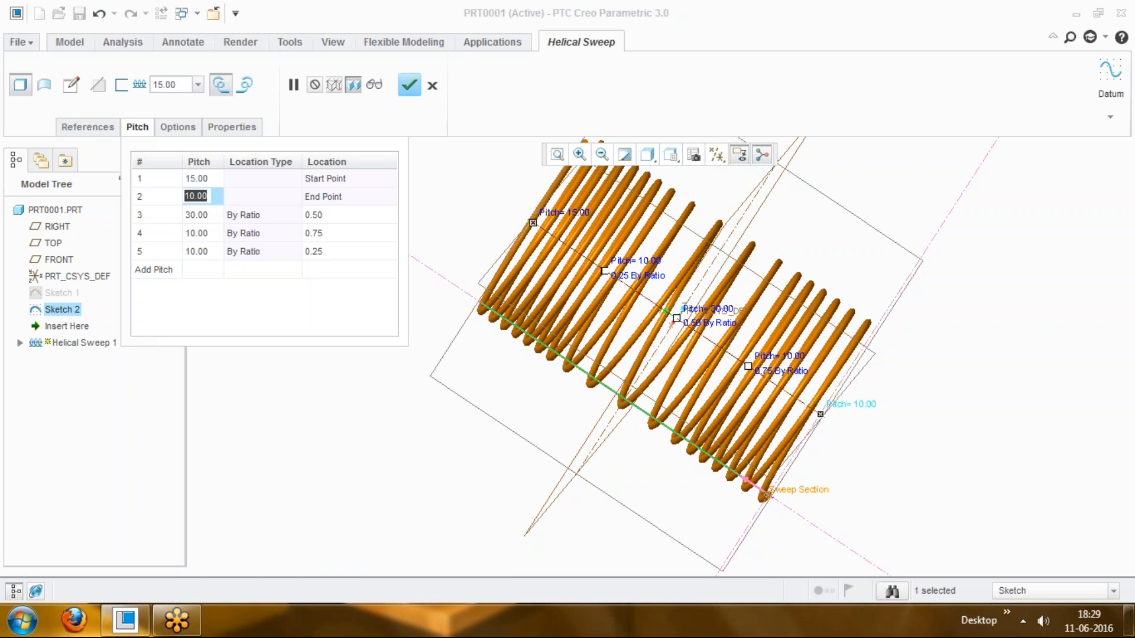
{"action": "type", "text": "5"}
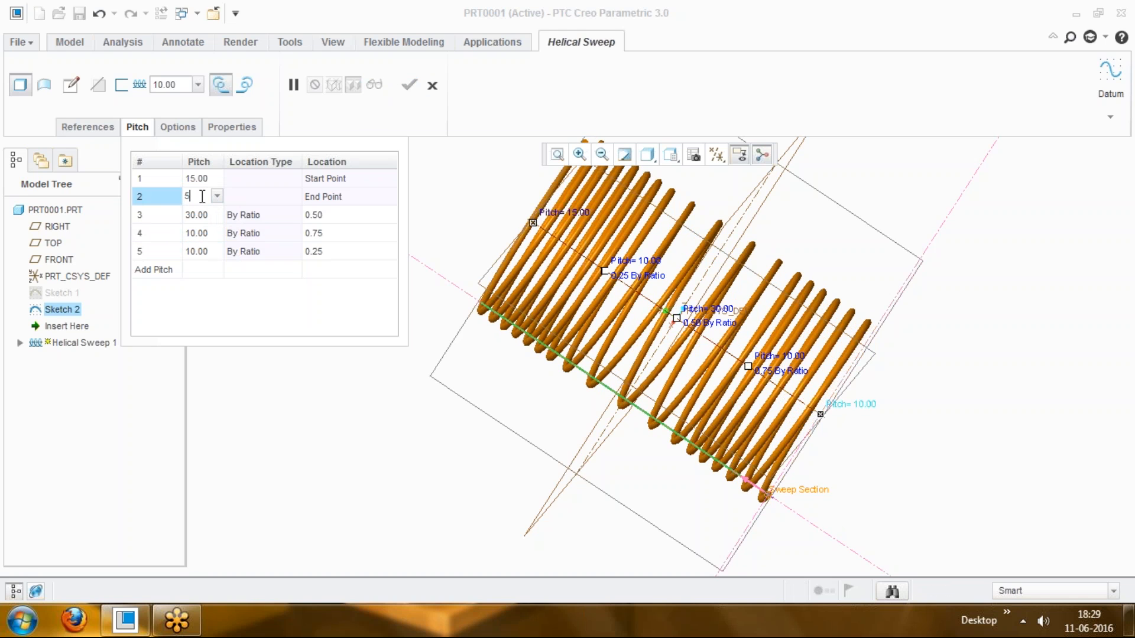
{"action": "type", "text": "1"}
{"action": "key", "text": "Return"}
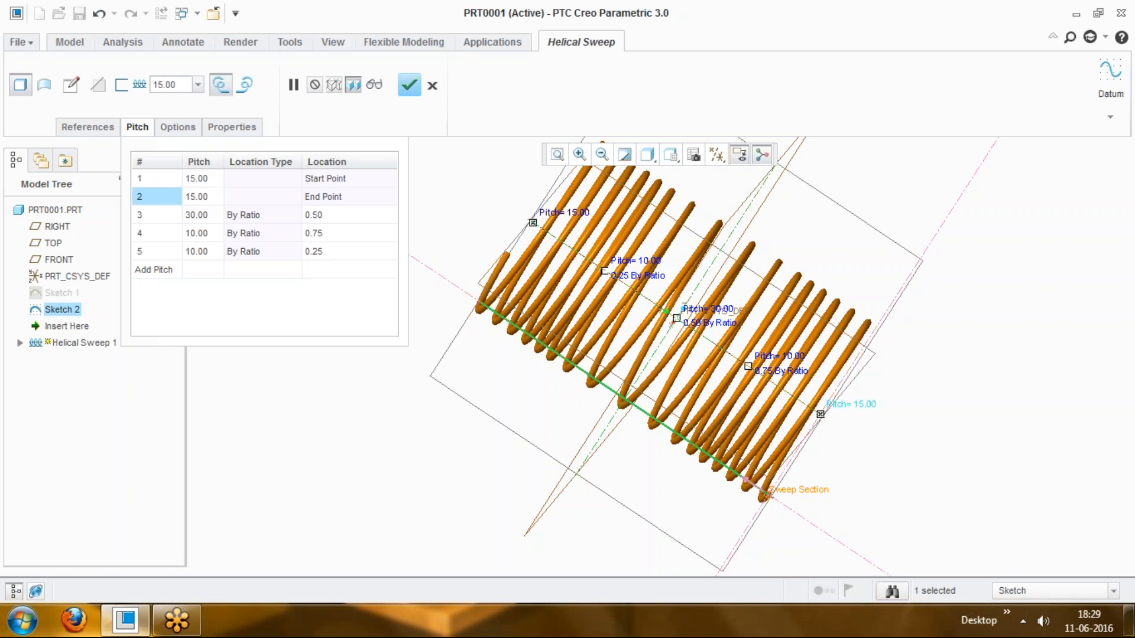
Step: Complete the variable-pitch helical sweep and inspect the spacing of the spring's coils
{"action": "left_click", "coordinate": [409, 85]}
{"action": "middle_click_drag", "start_coordinate": [341, 372], "coordinate": [424, 294]}
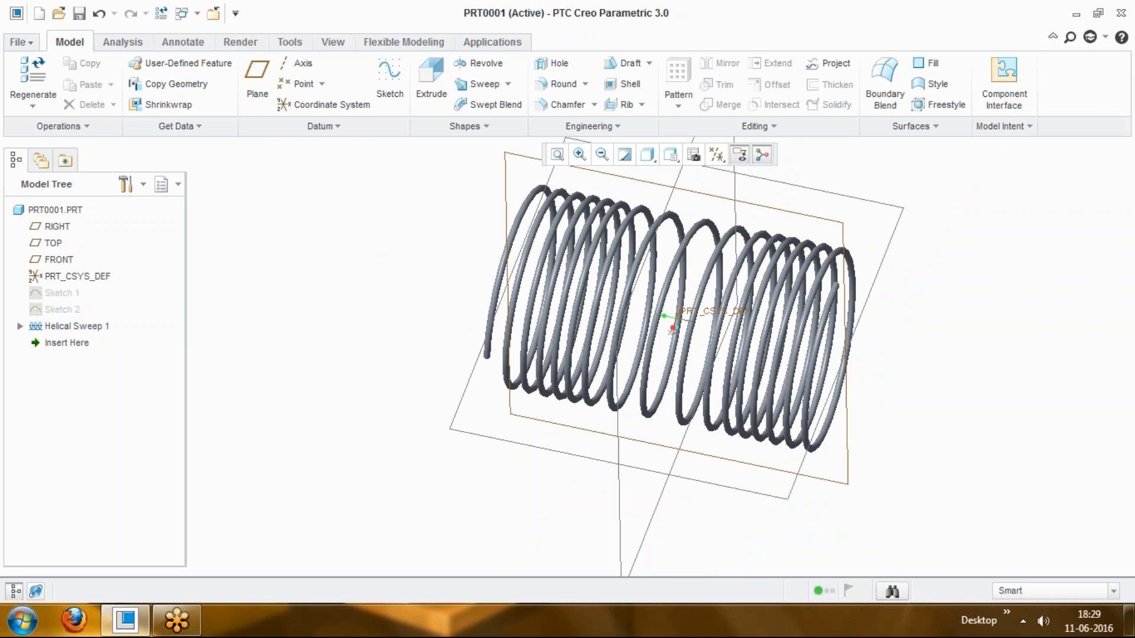
{"action": "left_click", "coordinate": [86, 327]}
{"action": "middle_click_drag", "start_coordinate": [262, 324], "coordinate": [327, 331]}
{"action": "scroll", "coordinate": [455, 249], "scroll_direction": "up", "scroll_amount": 2}
{"action": "middle_click_drag", "start_coordinate": [393, 286], "coordinate": [411, 253]}
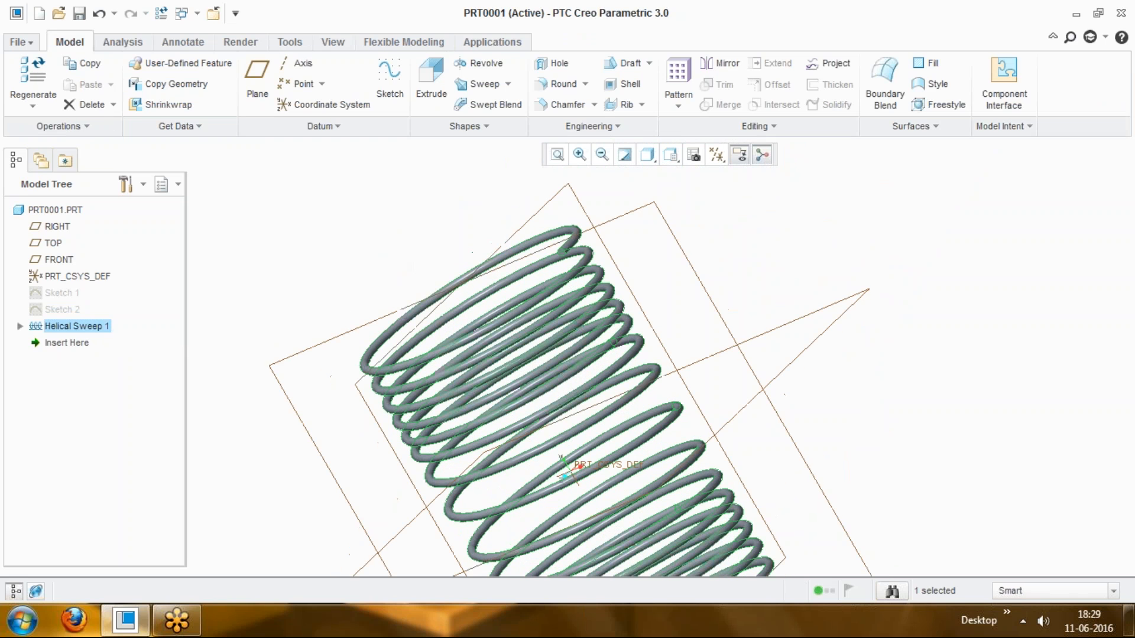
{"action": "left_click", "coordinate": [436, 252]}
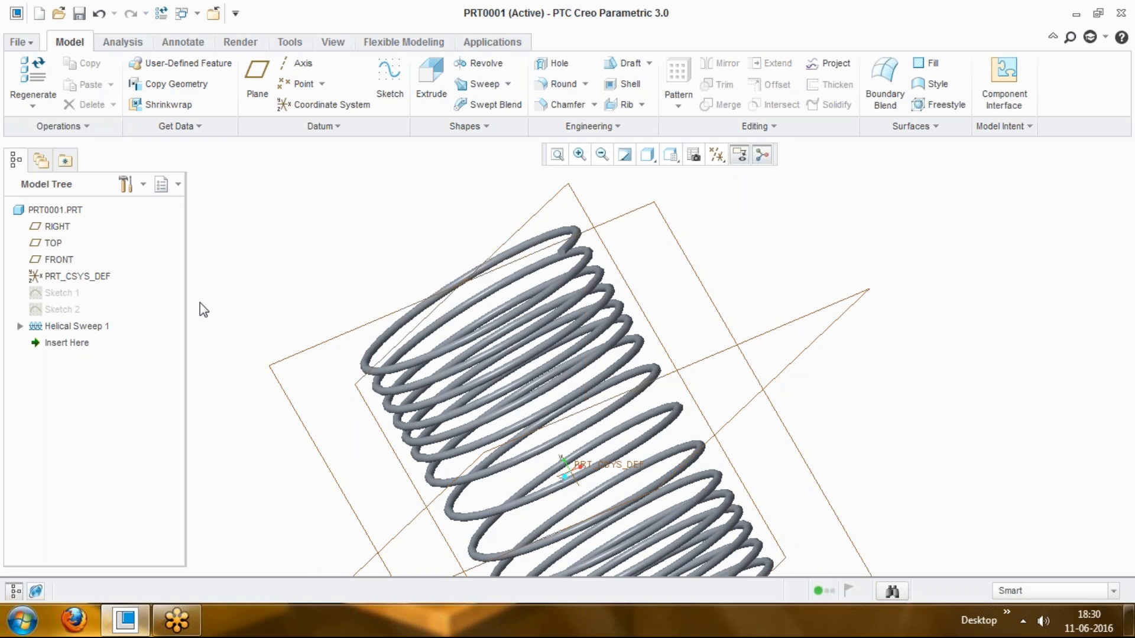
{"action": "left_click", "coordinate": [80, 325]}
{"action": "scroll", "coordinate": [294, 296], "scroll_direction": "up", "scroll_amount": 3}
{"action": "scroll", "coordinate": [225, 360], "scroll_direction": "down", "scroll_amount": 1}
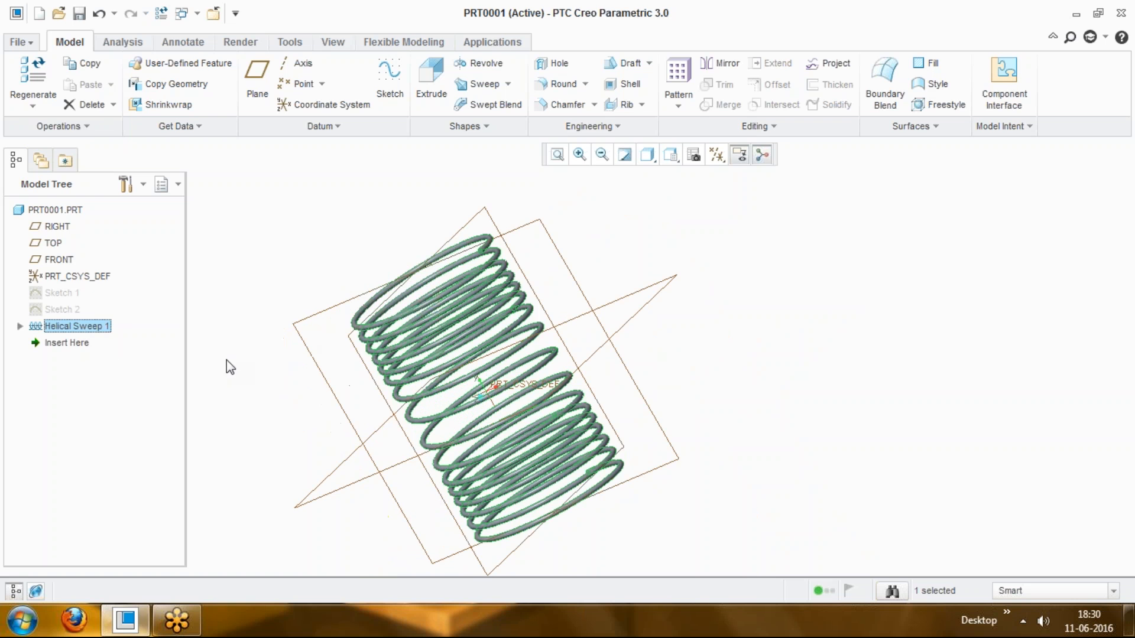
Step: Open the helical sweep's Sketch 2 for redefinition, examine its profile in the 2D sketch view, and accept it without edits
{"action": "right_click", "coordinate": [55, 328]}
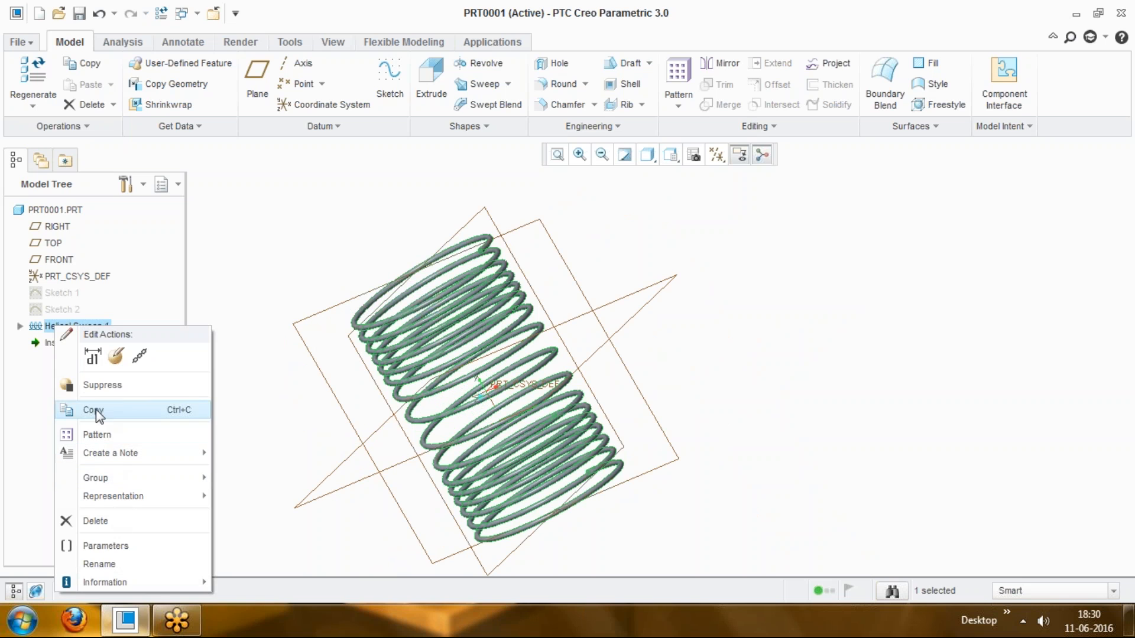
{"action": "left_click", "coordinate": [19, 327]}
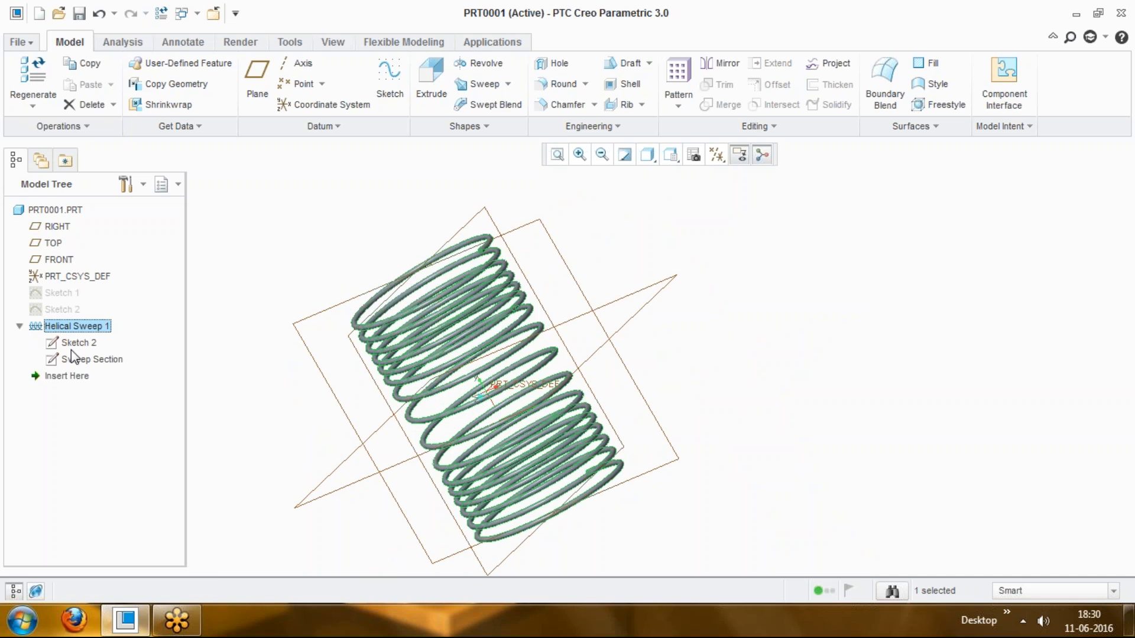
{"action": "left_click", "coordinate": [87, 345]}
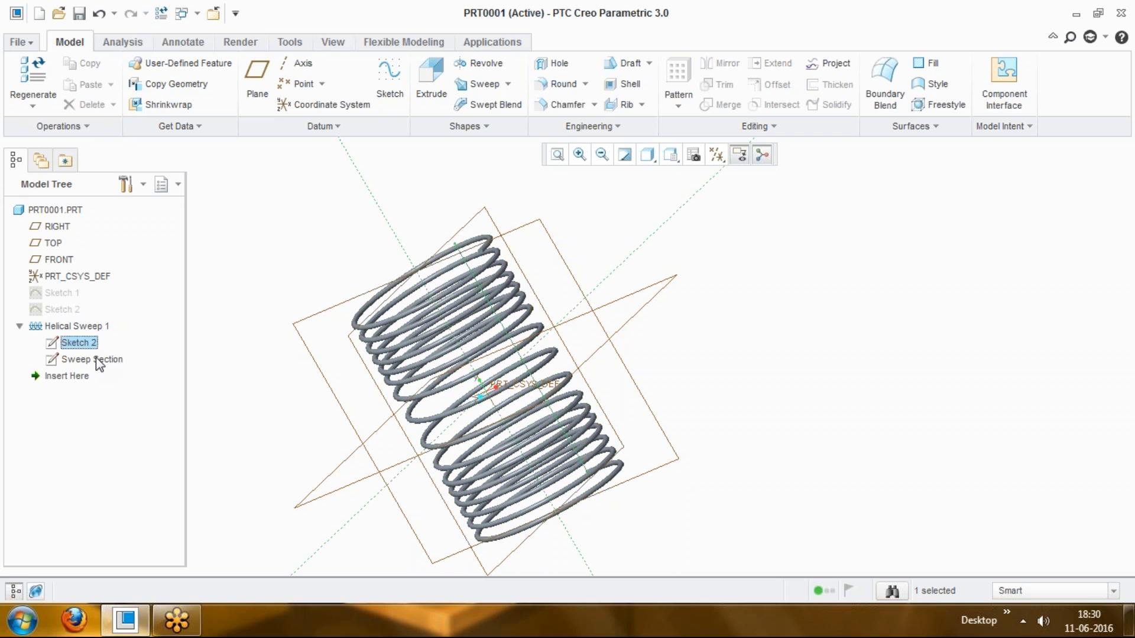
{"action": "left_click", "coordinate": [77, 345]}
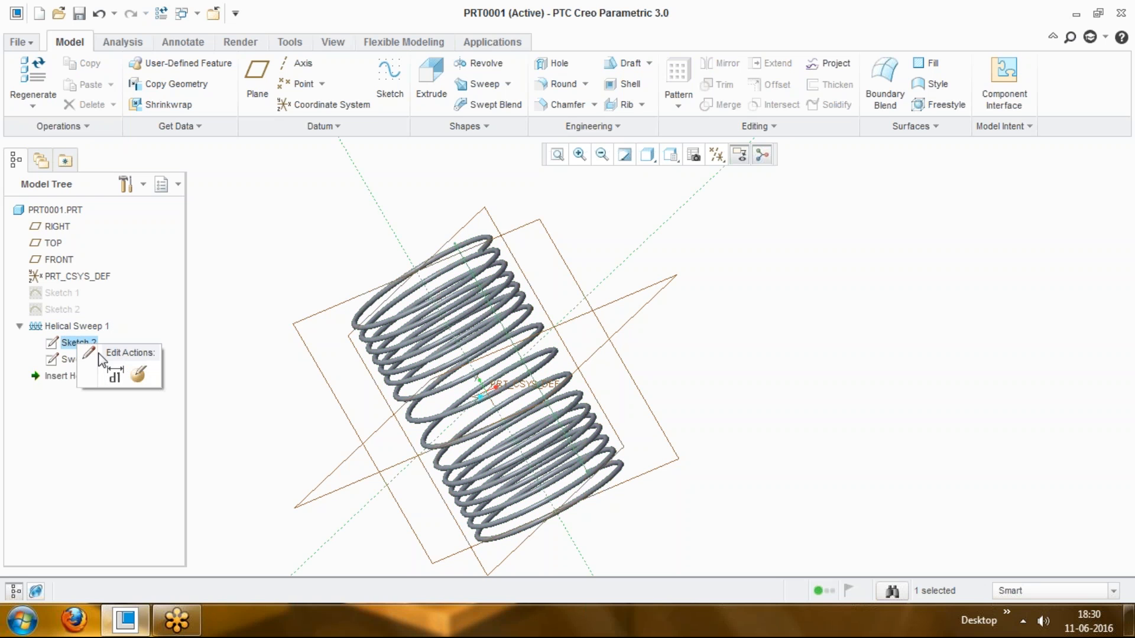
{"action": "left_click", "coordinate": [141, 374]}
{"action": "left_click", "coordinate": [717, 156]}
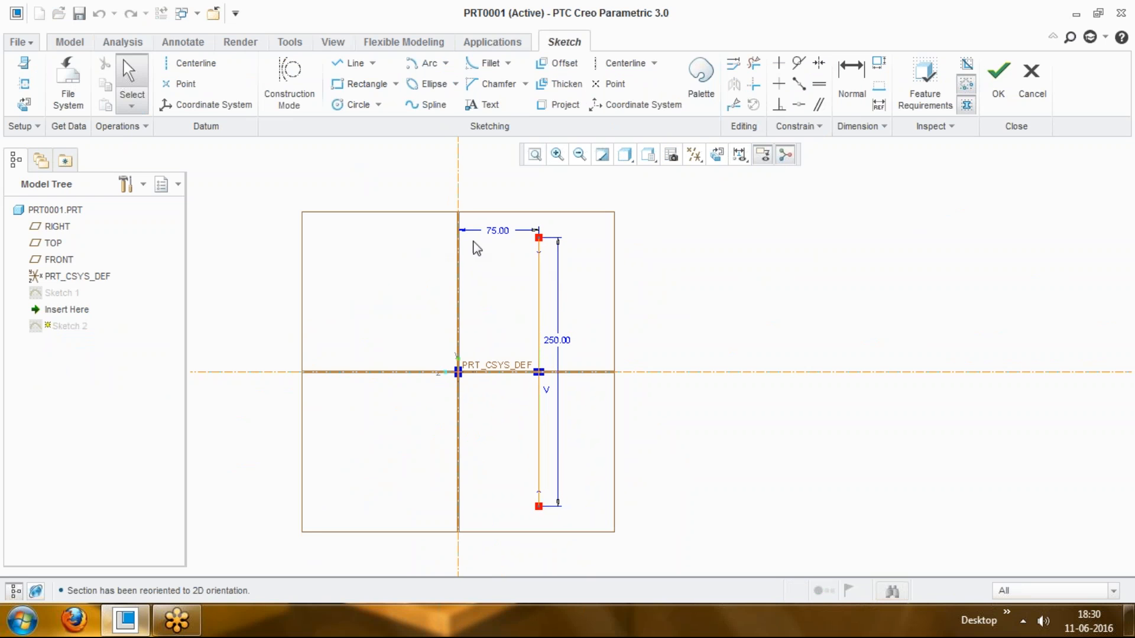
{"action": "left_click", "coordinate": [465, 255]}
{"action": "left_click", "coordinate": [999, 72]}
{"action": "left_click", "coordinate": [762, 315]}
{"action": "key", "text": "ctrl+d"}
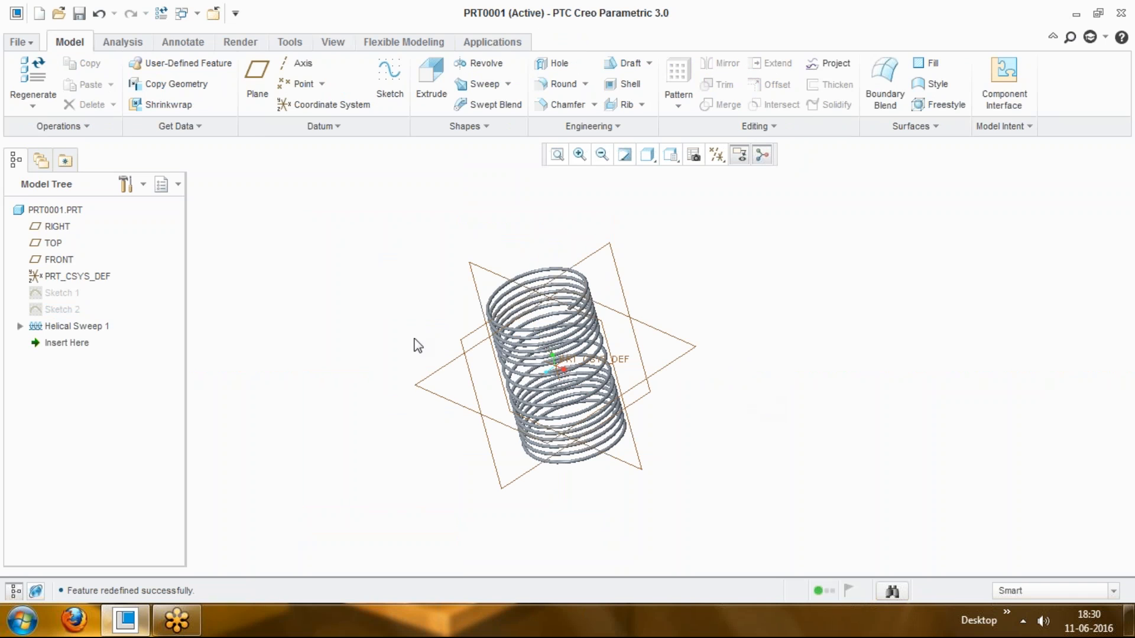
Step: Open Helical Sweep 1 for redefinition and turn on its thin-wall option
{"action": "left_click", "coordinate": [22, 326]}
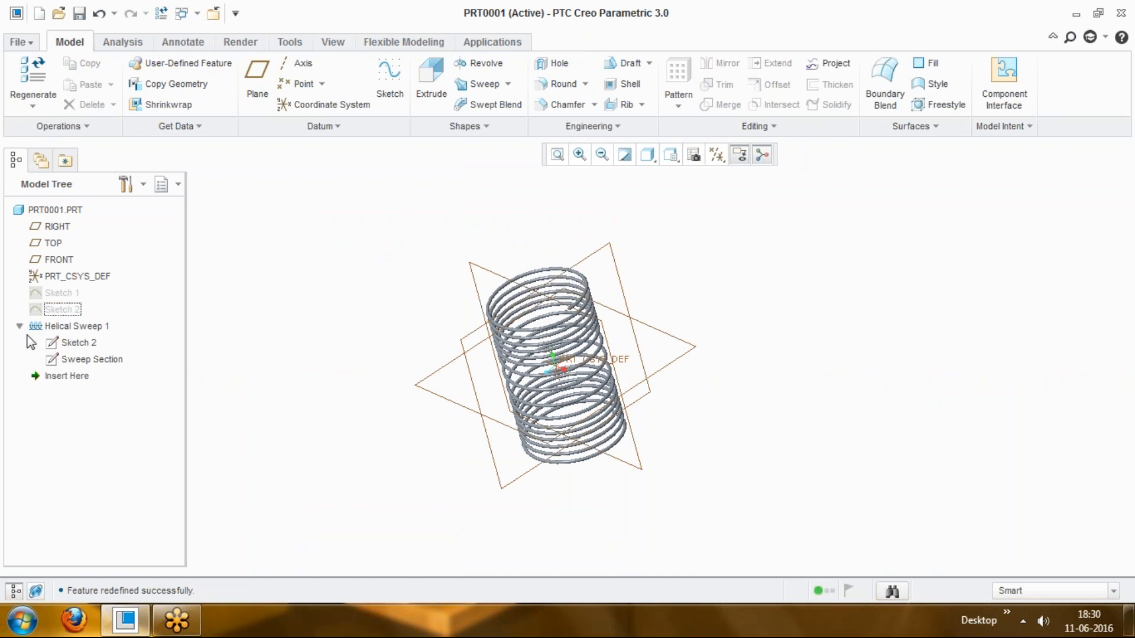
{"action": "left_click", "coordinate": [71, 328]}
{"action": "right_click", "coordinate": [71, 330]}
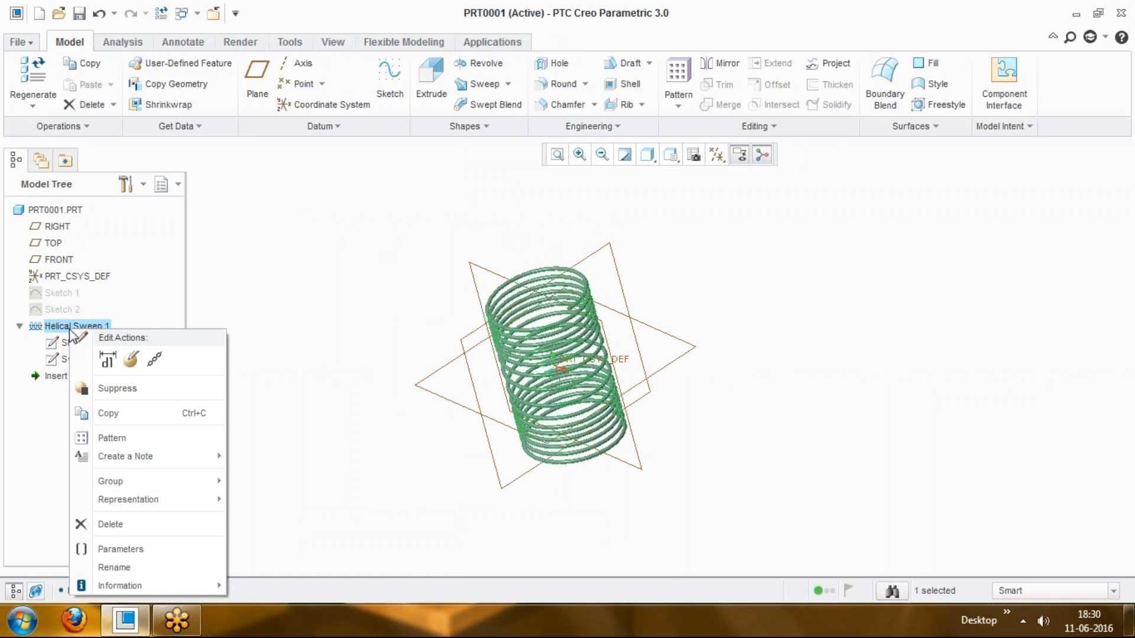
{"action": "left_click", "coordinate": [133, 362]}
{"action": "middle_click_drag", "start_coordinate": [307, 325], "coordinate": [366, 314]}
{"action": "scroll", "coordinate": [535, 294], "scroll_direction": "down", "scroll_amount": 3}
{"action": "scroll", "coordinate": [534, 293], "scroll_direction": "down", "scroll_amount": 4}
{"action": "scroll", "coordinate": [597, 227], "scroll_direction": "up", "scroll_amount": 3}
{"action": "scroll", "coordinate": [616, 208], "scroll_direction": "down", "scroll_amount": 5}
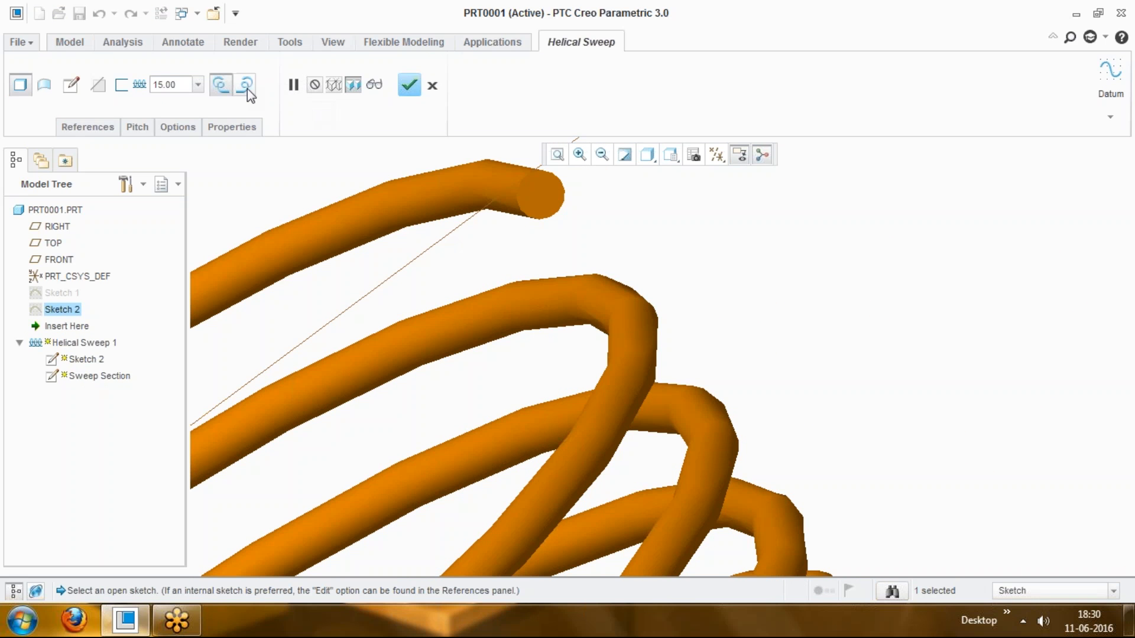
{"action": "left_click", "coordinate": [121, 87]}
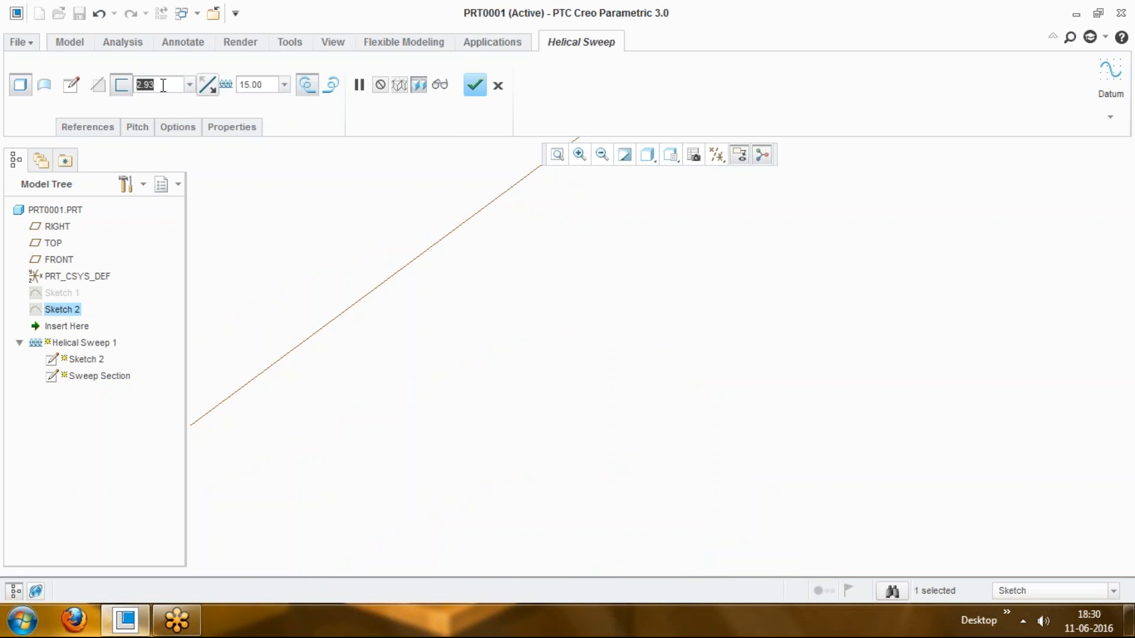
Step: Try wall thicknesses of 0.25 and 0.5 for the thin helical sweep
{"action": "type", "text": "0.25"}
{"action": "key", "text": "Return"}
{"action": "left_click", "coordinate": [234, 199]}
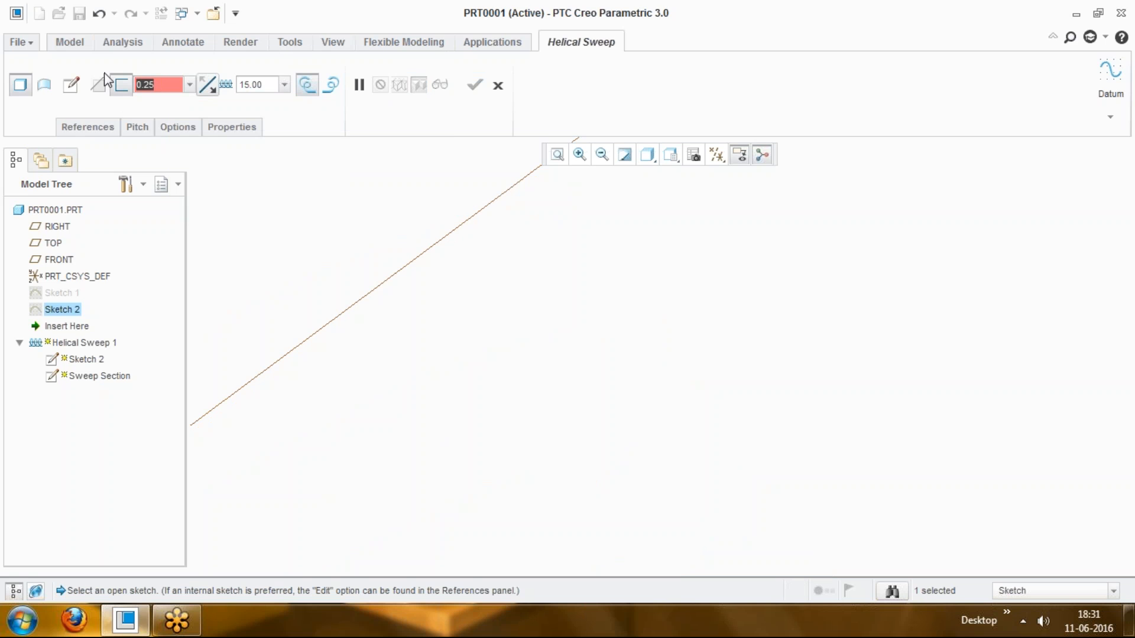
{"action": "type", "text": "0"}
{"action": "key", "text": "Return"}
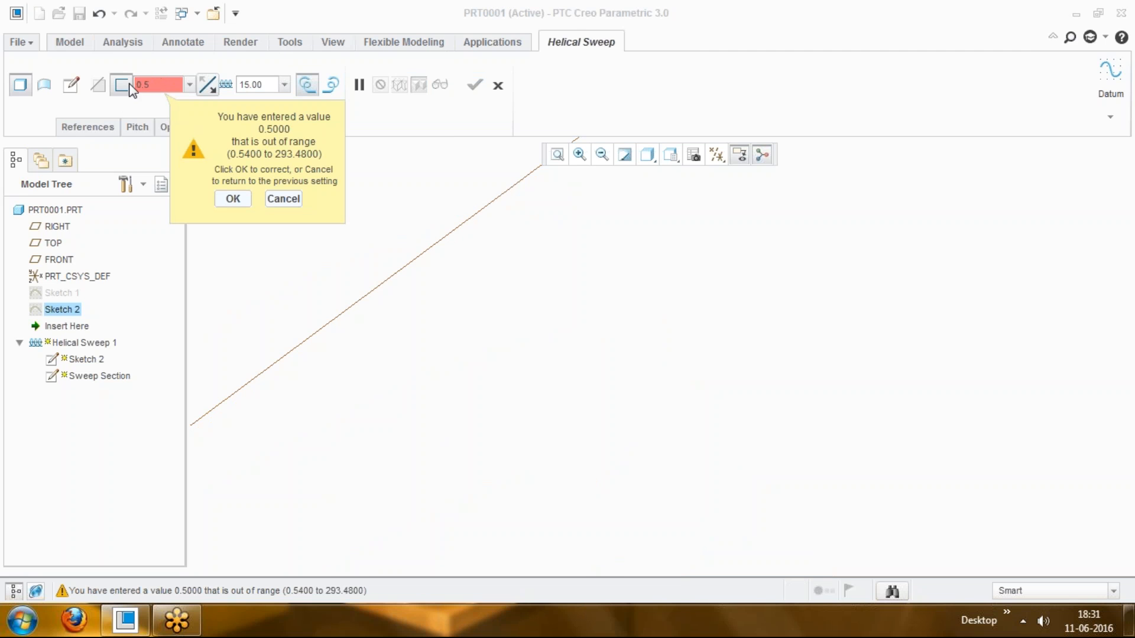
{"action": "left_click", "coordinate": [232, 198]}
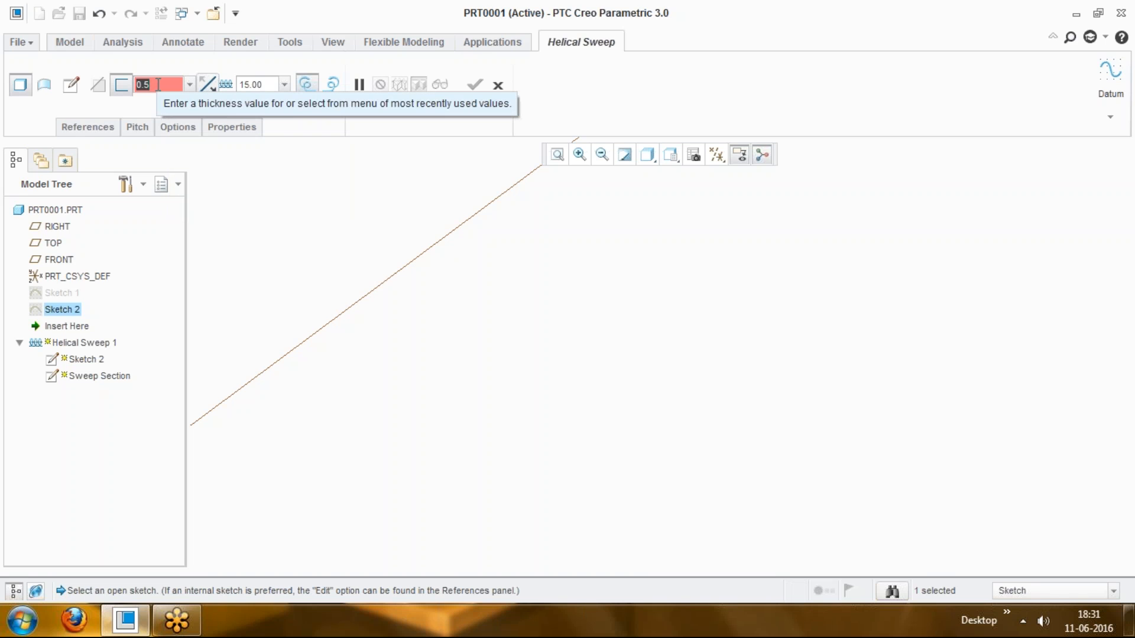
Step: Set the thin helical sweep's wall thickness to 0.6
{"action": "type", "text": "0"}
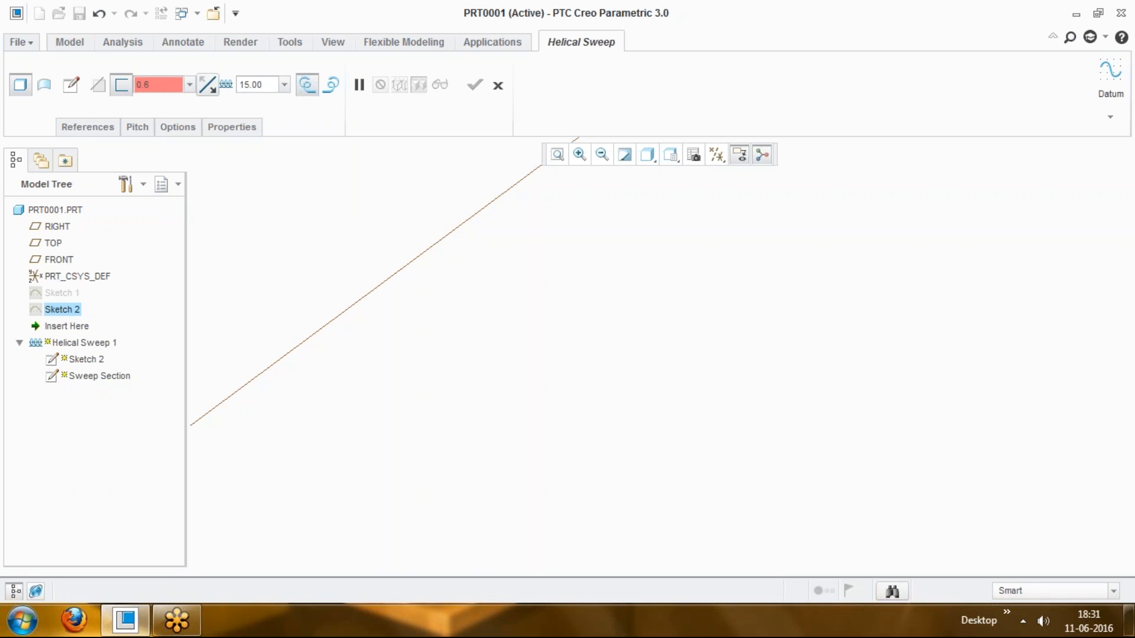
{"action": "type", "text": ".6"}
{"action": "key", "text": "Return"}
{"action": "scroll", "coordinate": [739, 286], "scroll_direction": "up", "scroll_amount": 10}
{"action": "scroll", "coordinate": [776, 301], "scroll_direction": "down", "scroll_amount": 10}
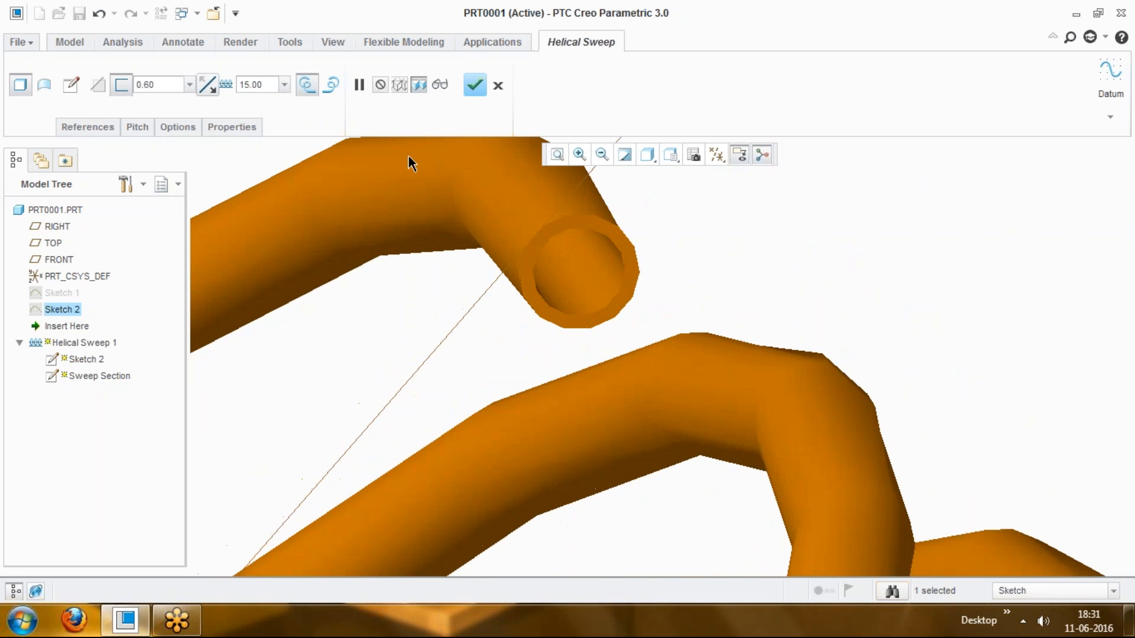
Step: Switch the side on which the wall thickness is added twice and complete the thin helical sweep
{"action": "left_click", "coordinate": [214, 86]}
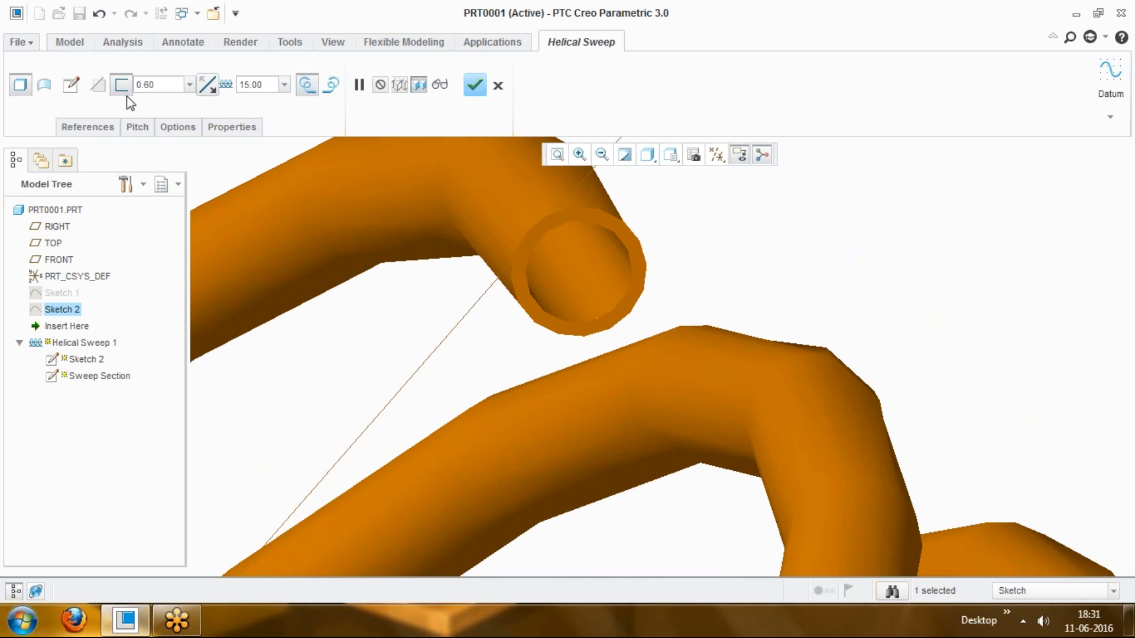
{"action": "left_click", "coordinate": [207, 86]}
{"action": "scroll", "coordinate": [738, 271], "scroll_direction": "up", "scroll_amount": 12}
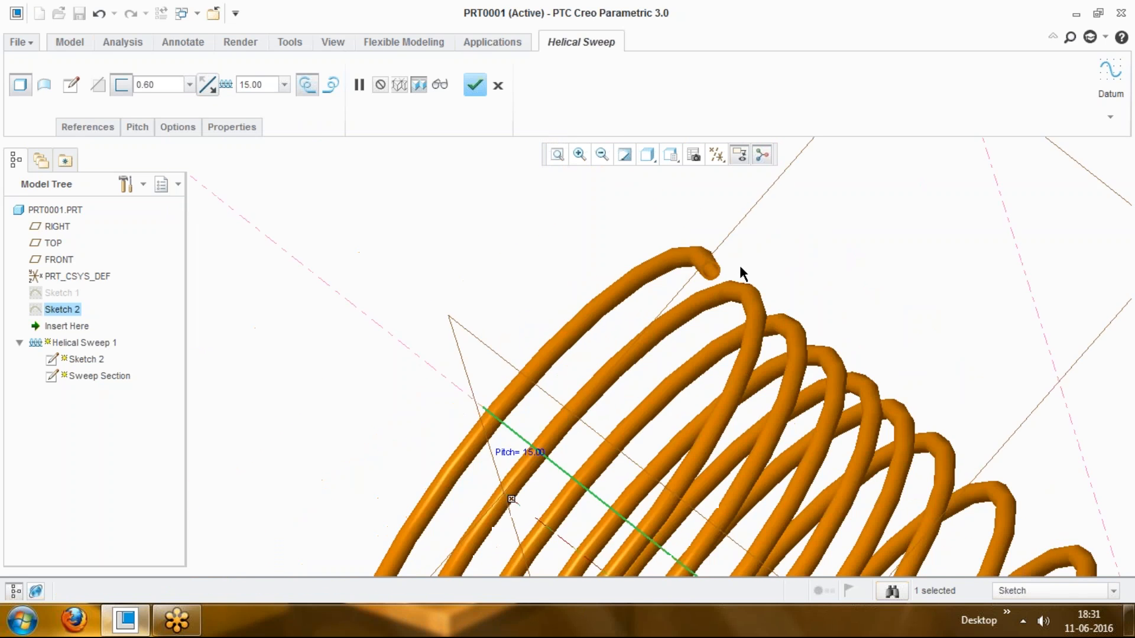
{"action": "middle_click_drag", "start_coordinate": [832, 342], "coordinate": [725, 542]}
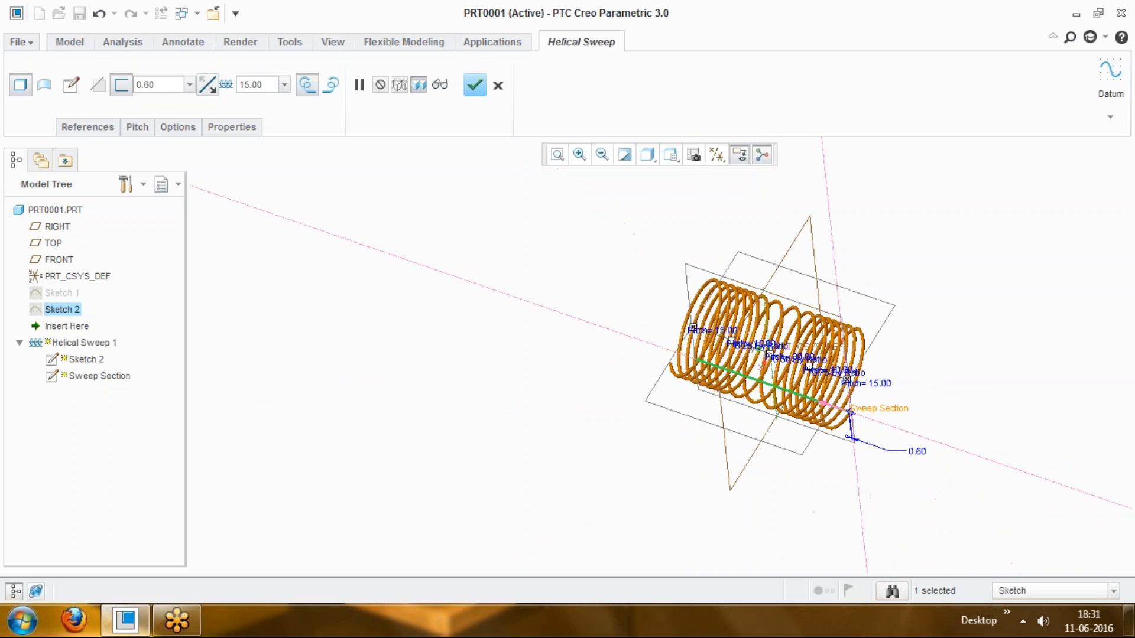
{"action": "left_click", "coordinate": [472, 81]}
Step: Examine the hollow wall at the end of the spring wire and the overall coil shape
{"action": "scroll", "coordinate": [683, 350], "scroll_direction": "down", "scroll_amount": 6}
{"action": "middle_click_drag", "start_coordinate": [619, 375], "coordinate": [664, 326]}
{"action": "scroll", "coordinate": [610, 343], "scroll_direction": "up", "scroll_amount": 5}
{"action": "scroll", "coordinate": [609, 339], "scroll_direction": "up", "scroll_amount": 1}
{"action": "scroll", "coordinate": [766, 304], "scroll_direction": "down", "scroll_amount": 7}
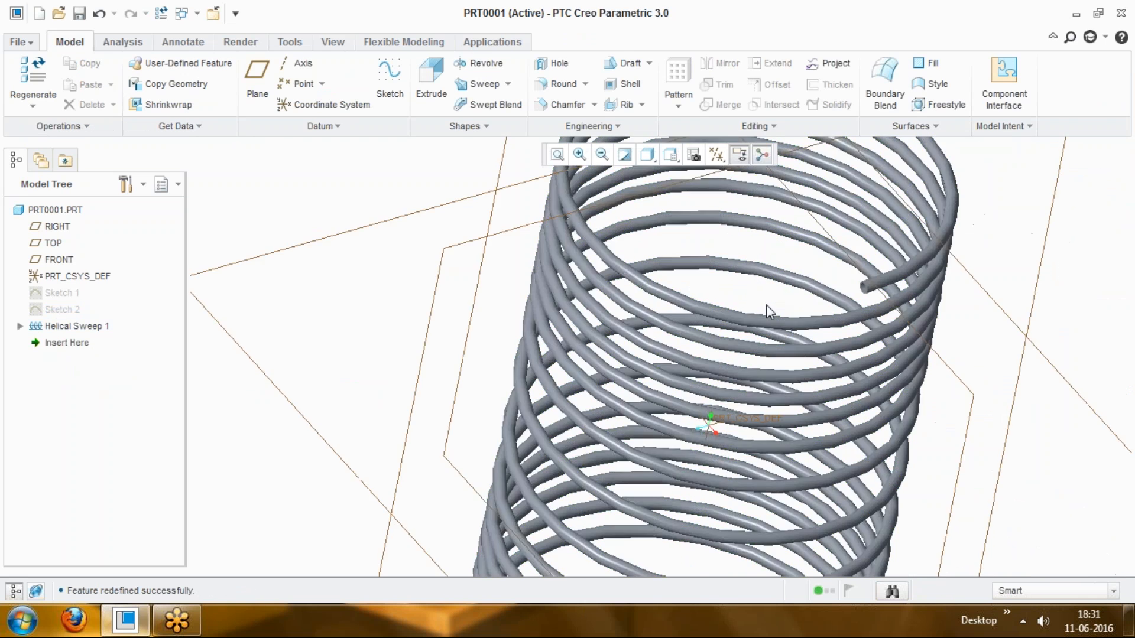
{"action": "middle_click_drag", "start_coordinate": [851, 297], "coordinate": [917, 283]}
{"action": "scroll", "coordinate": [921, 287], "scroll_direction": "up", "scroll_amount": 4}
{"action": "scroll", "coordinate": [924, 300], "scroll_direction": "down", "scroll_amount": 5}
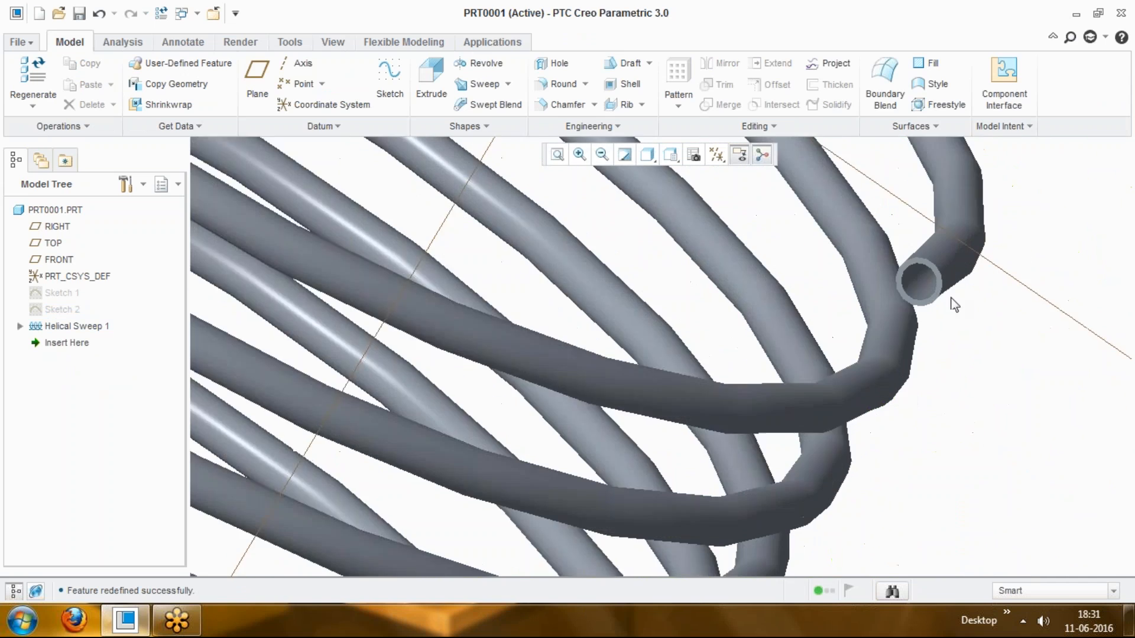
{"action": "scroll", "coordinate": [917, 310], "scroll_direction": "up", "scroll_amount": 6}
{"action": "middle_click_drag", "start_coordinate": [932, 375], "coordinate": [869, 314]}
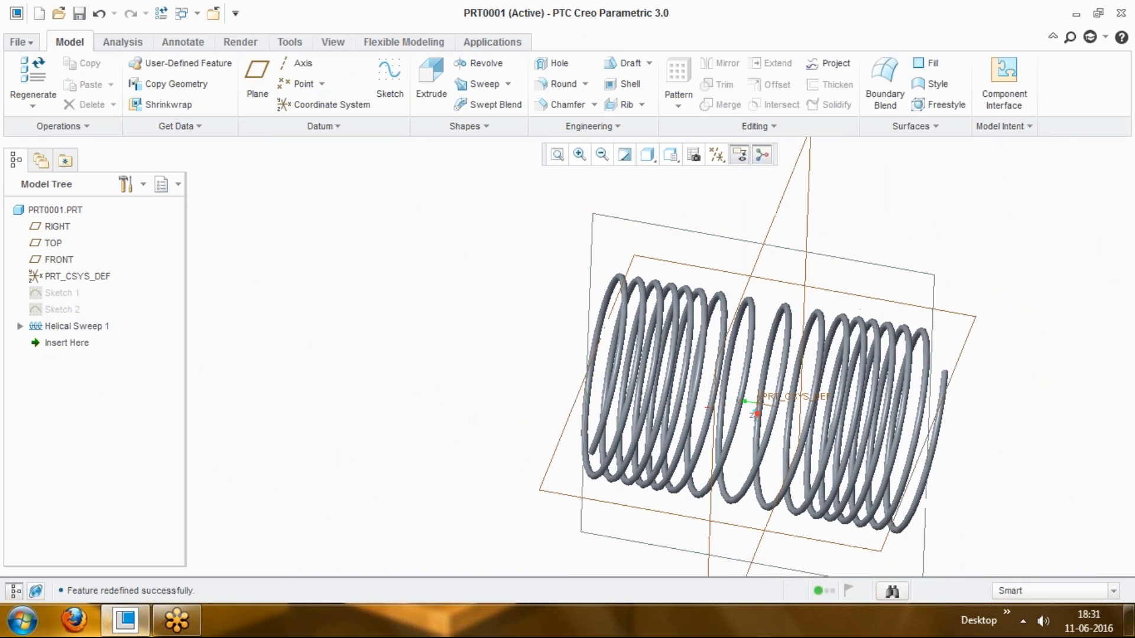
{"action": "right_click", "coordinate": [109, 331]}
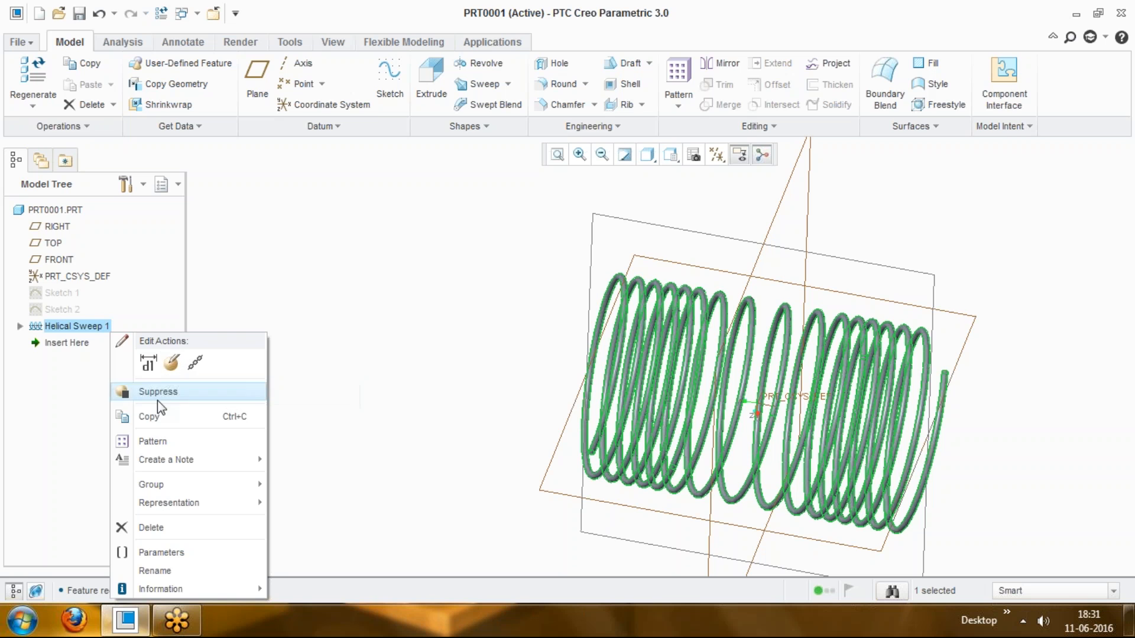
{"action": "left_click", "coordinate": [152, 529]}
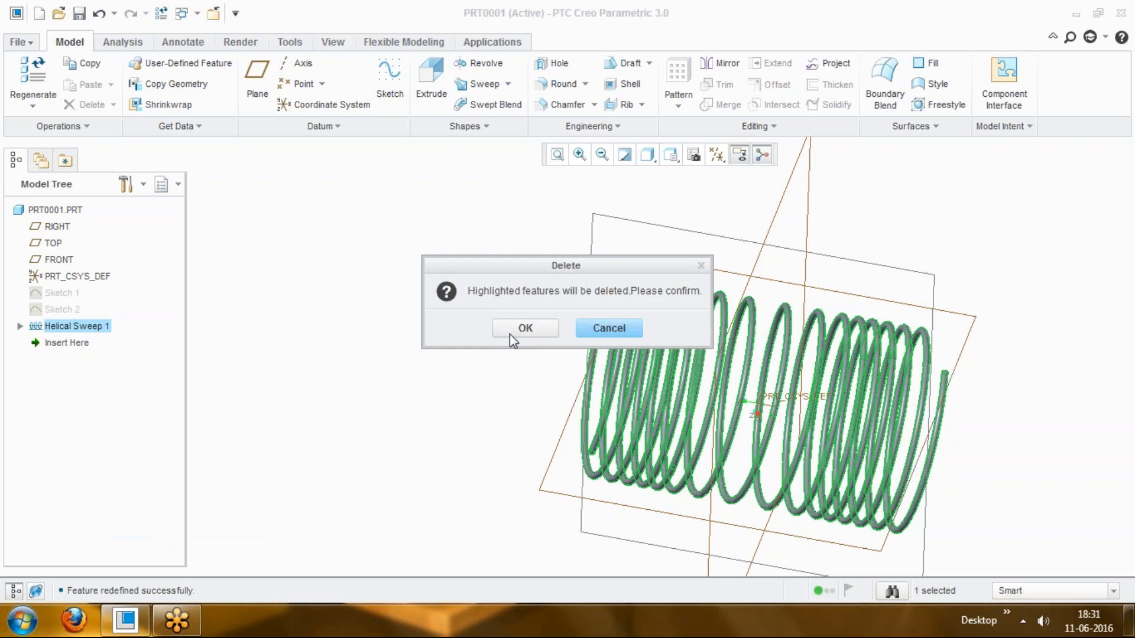
{"action": "left_click", "coordinate": [608, 328]}
Step: Redefine Helical Sweep 1 with the thin-wall option off so its wire is solid, and check the wire's end face
{"action": "right_click", "coordinate": [101, 326]}
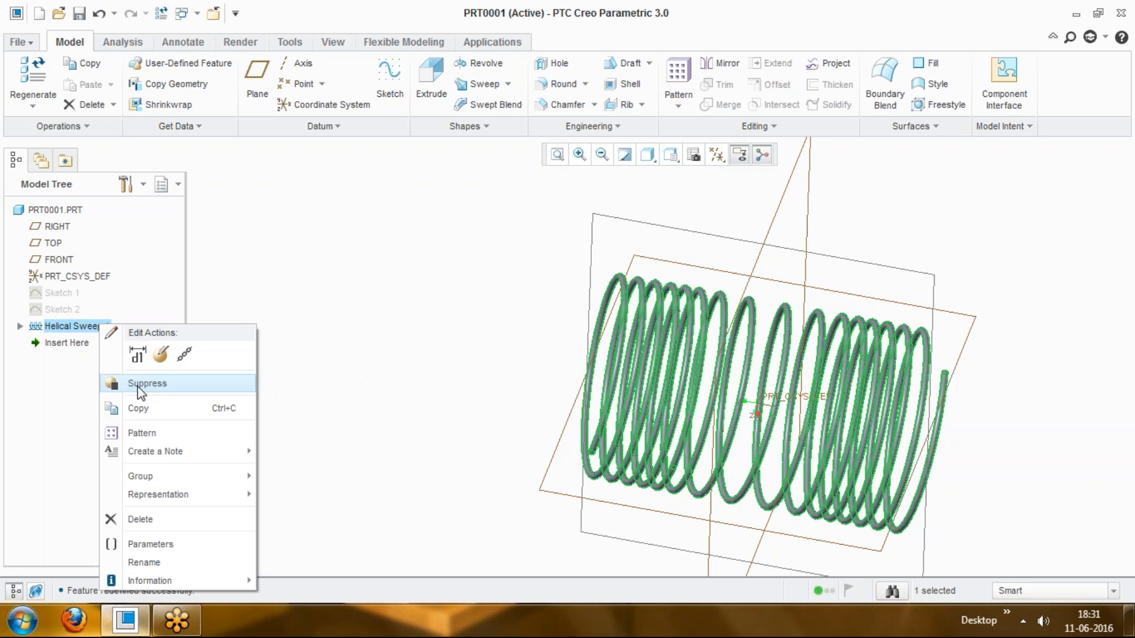
{"action": "left_click", "coordinate": [163, 356]}
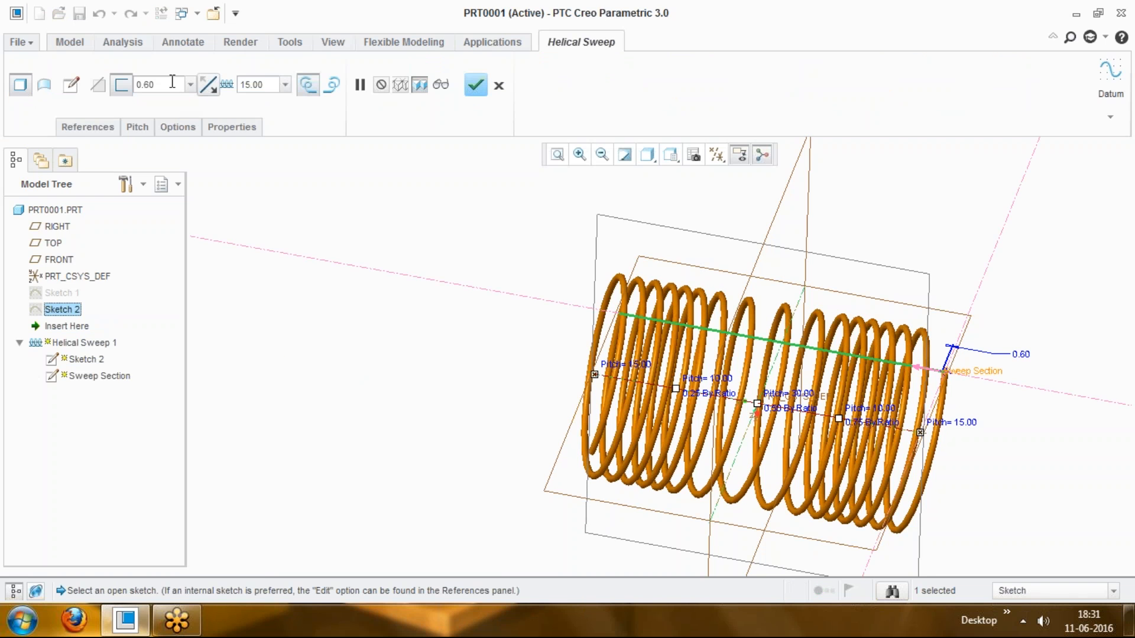
{"action": "left_click", "coordinate": [121, 85]}
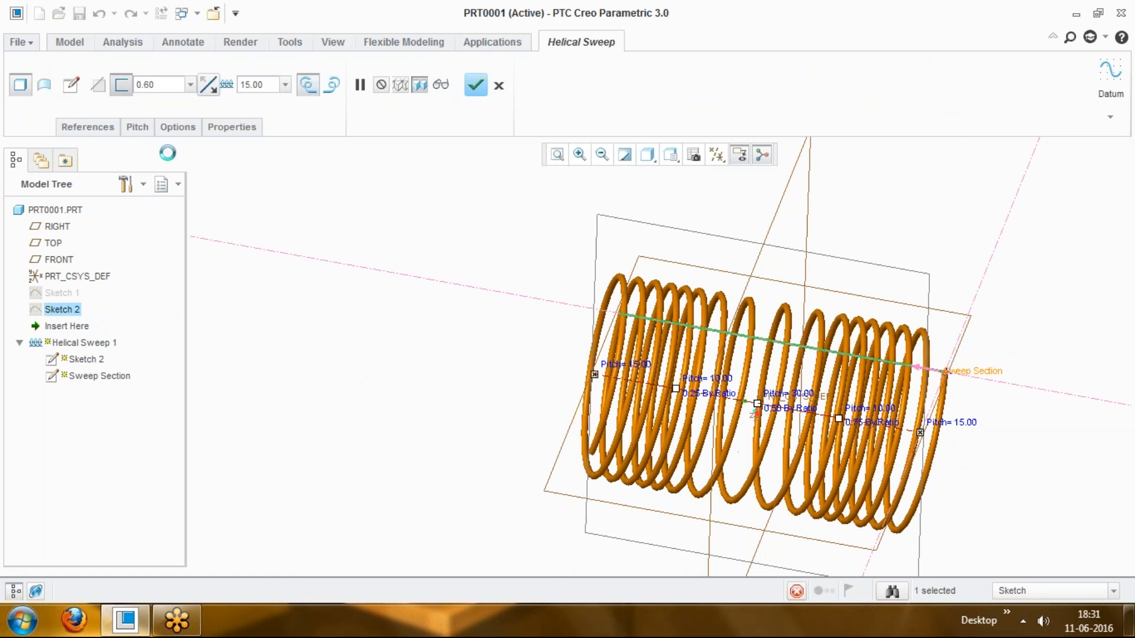
{"action": "left_click", "coordinate": [180, 85]}
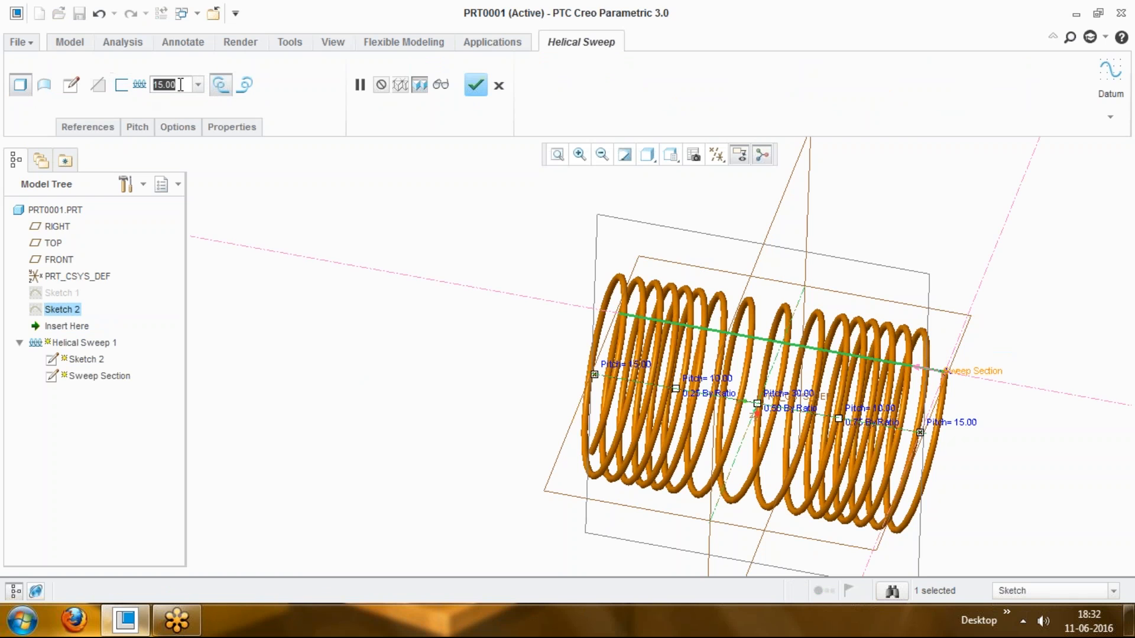
{"action": "left_click", "coordinate": [480, 88]}
{"action": "middle_click_drag", "start_coordinate": [477, 329], "coordinate": [572, 245]}
{"action": "scroll", "coordinate": [803, 213], "scroll_direction": "up", "scroll_amount": 10}
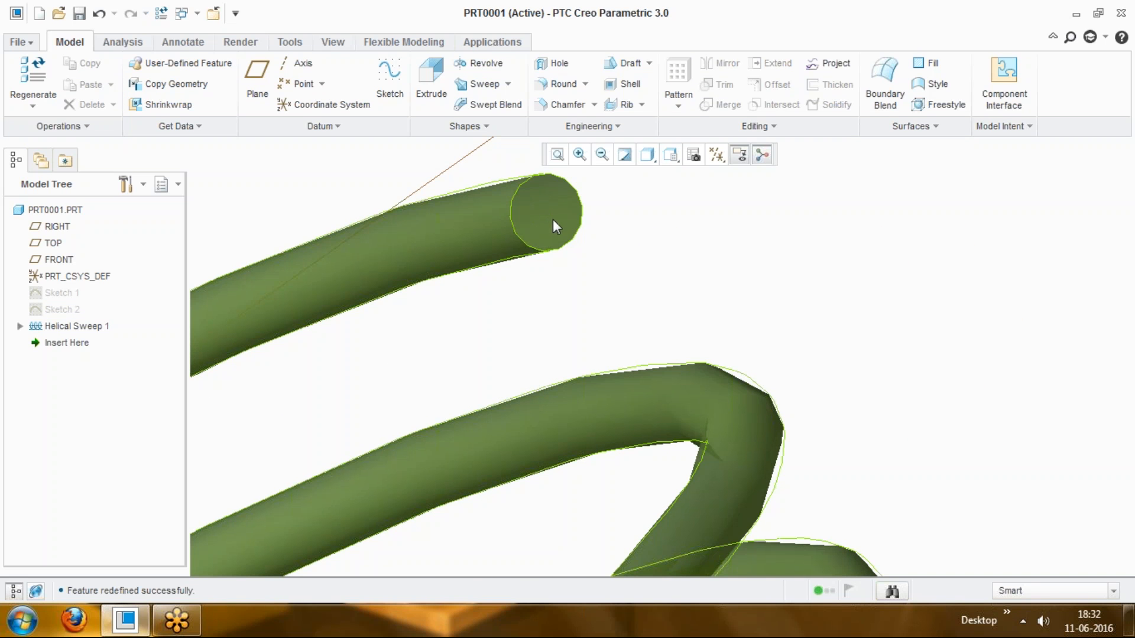
{"action": "middle_click_drag", "start_coordinate": [552, 219], "coordinate": [520, 223]}
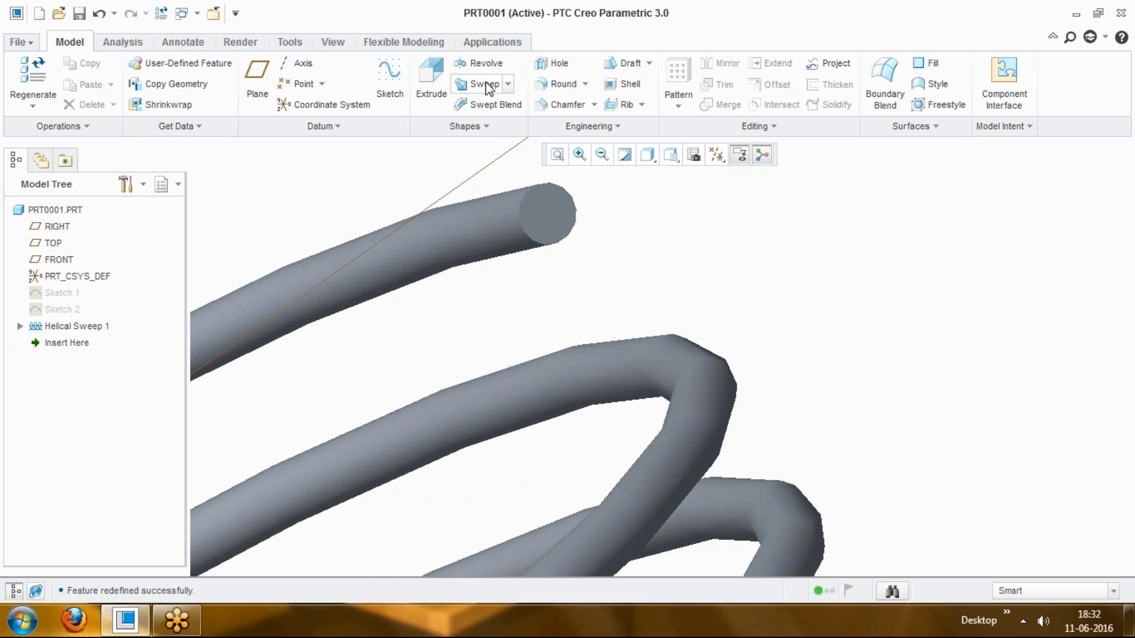
Step: Fit the whole spring in view and close the part
{"action": "left_click", "coordinate": [557, 158]}
{"action": "scroll", "coordinate": [549, 208], "scroll_direction": "up", "scroll_amount": 2}
{"action": "left_click", "coordinate": [214, 14]}
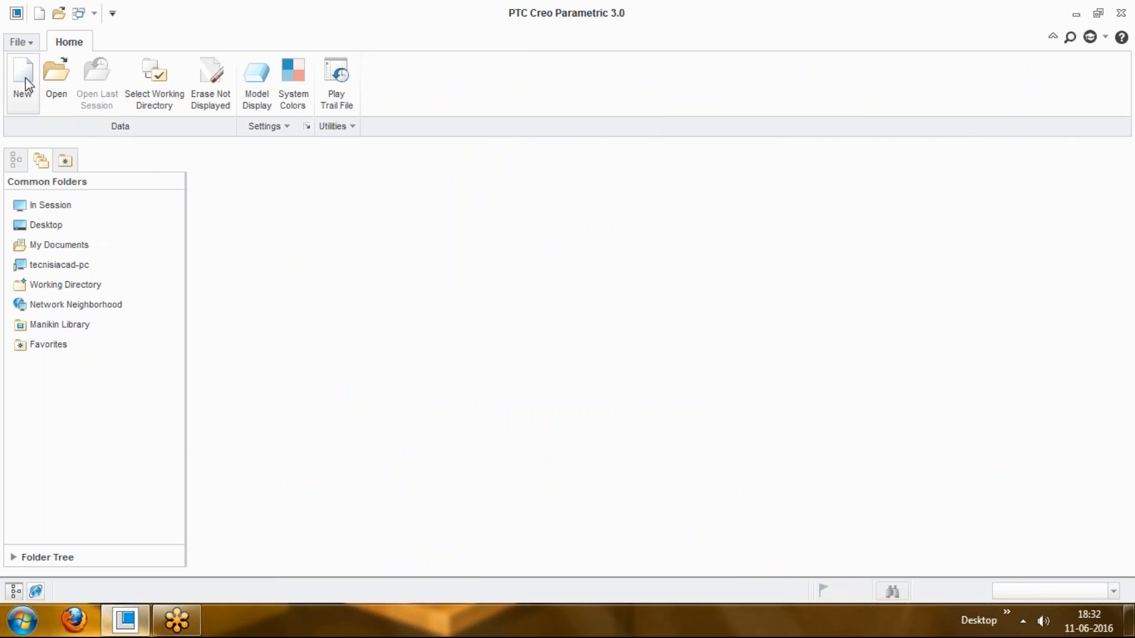
{"action": "left_click", "coordinate": [24, 83]}
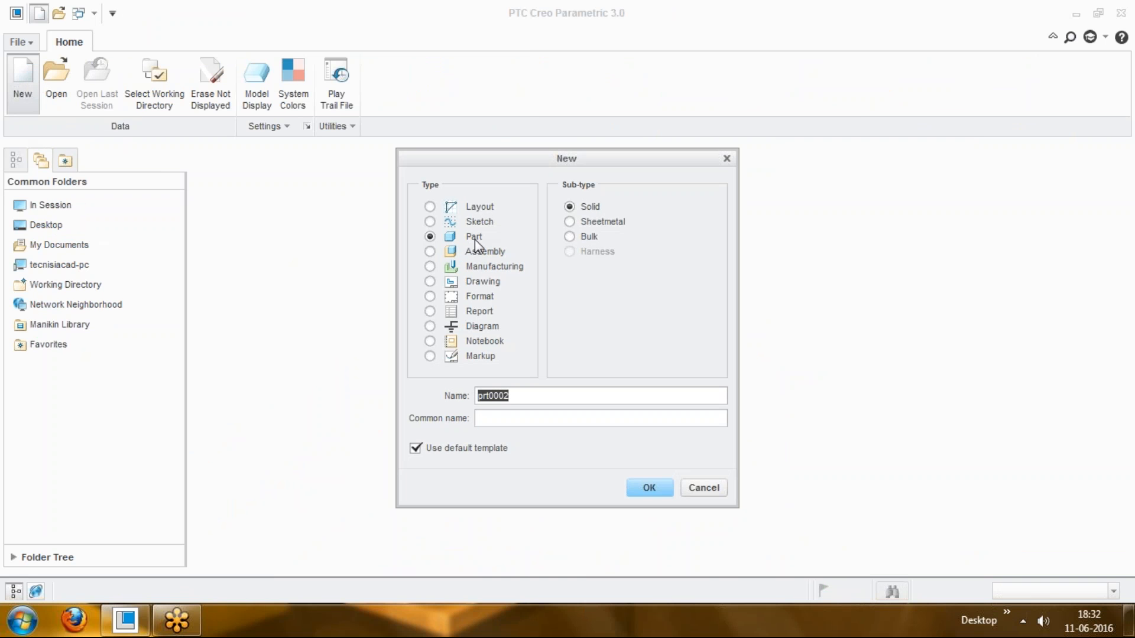
{"action": "left_click", "coordinate": [416, 448]}
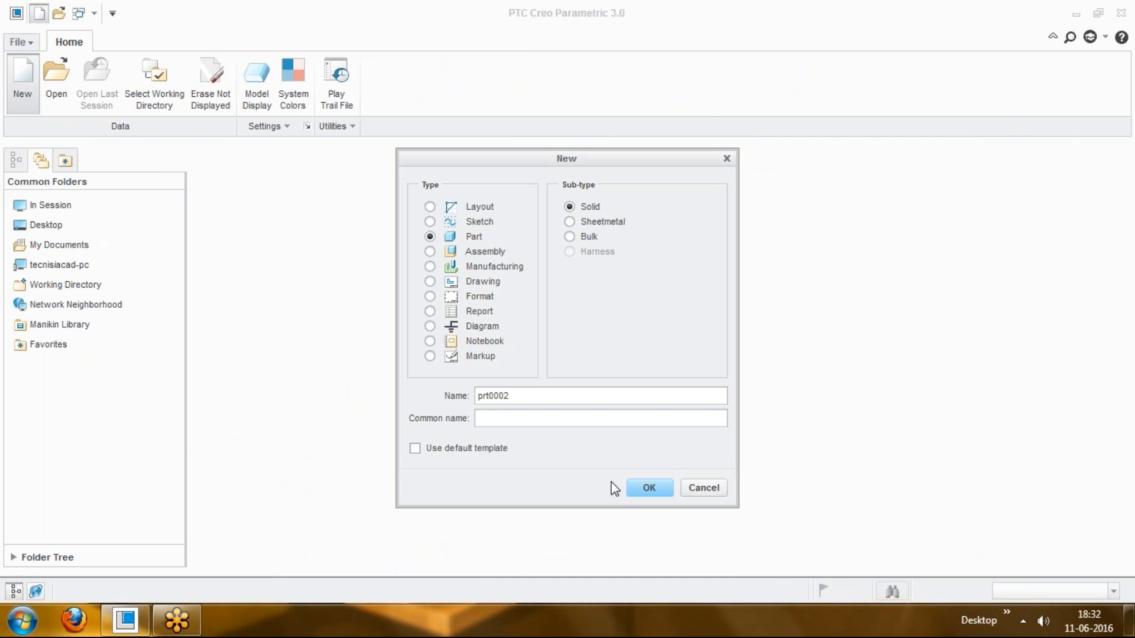
{"action": "left_click", "coordinate": [648, 488]}
{"action": "left_click", "coordinate": [464, 258]}
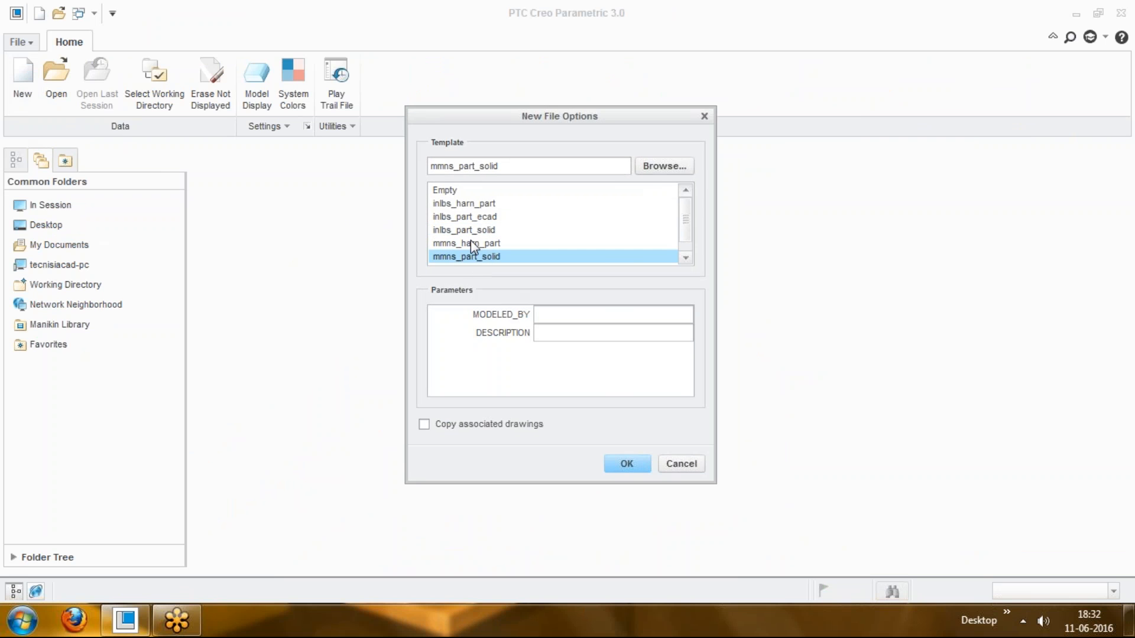
{"action": "left_click", "coordinate": [663, 464]}
Step: Create a new solid part prt0002 from the default template and open its model properties
{"action": "left_click", "coordinate": [17, 88]}
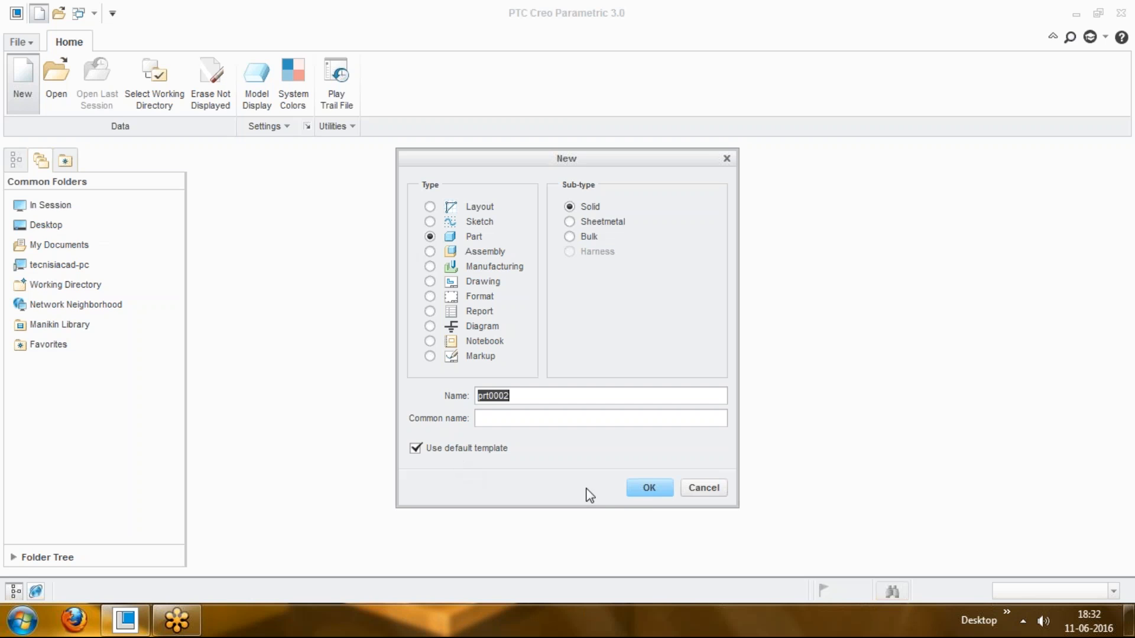
{"action": "left_click", "coordinate": [648, 488]}
{"action": "left_click", "coordinate": [20, 41]}
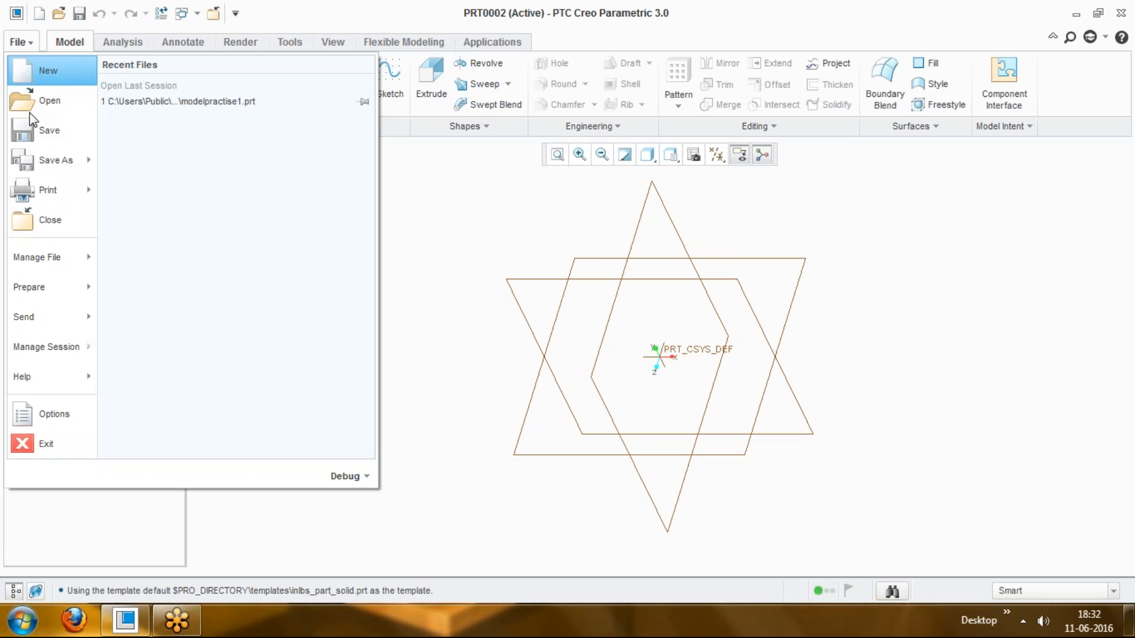
{"action": "mouse_move", "coordinate": [48, 287]}
{"action": "left_click", "coordinate": [151, 94]}
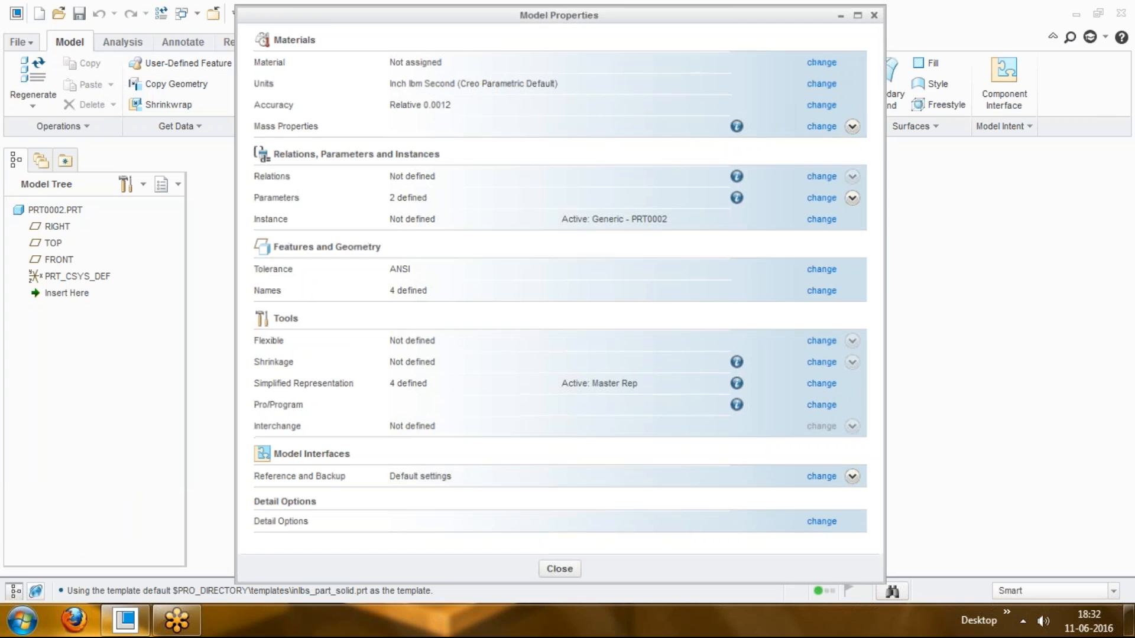
Step: Set the part's unit system to millimeter Kilogram Sec (mmKs), converting the dimensions, and close the model properties
{"action": "left_click", "coordinate": [824, 82]}
{"action": "left_click", "coordinate": [935, 130]}
{"action": "left_click", "coordinate": [1094, 64]}
{"action": "left_click", "coordinate": [1044, 513]}
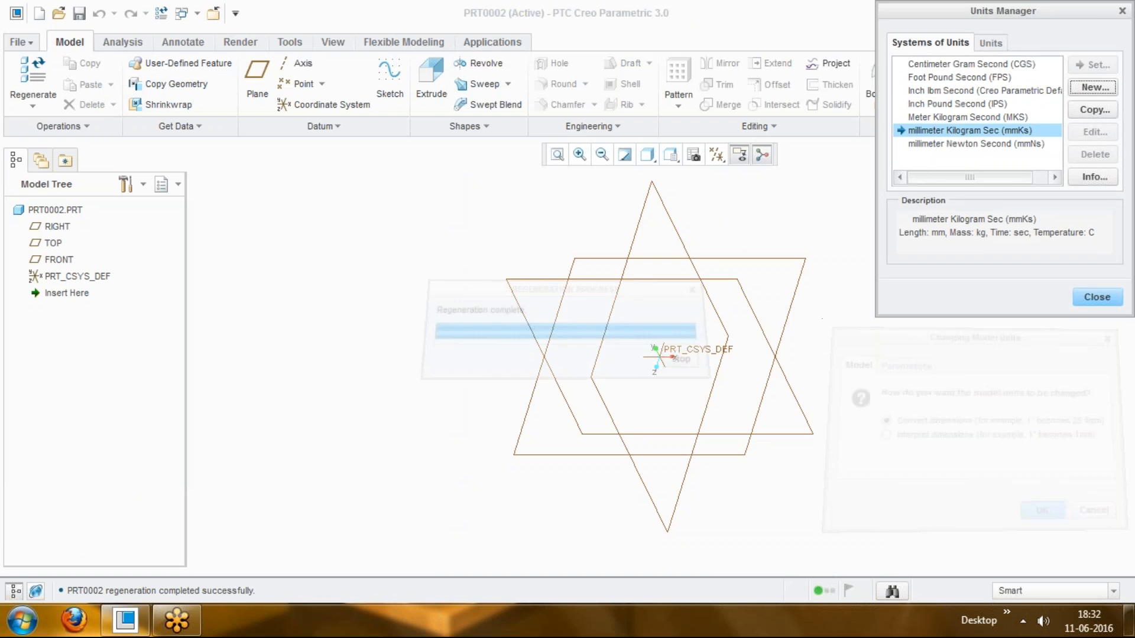
{"action": "left_click", "coordinate": [1096, 296]}
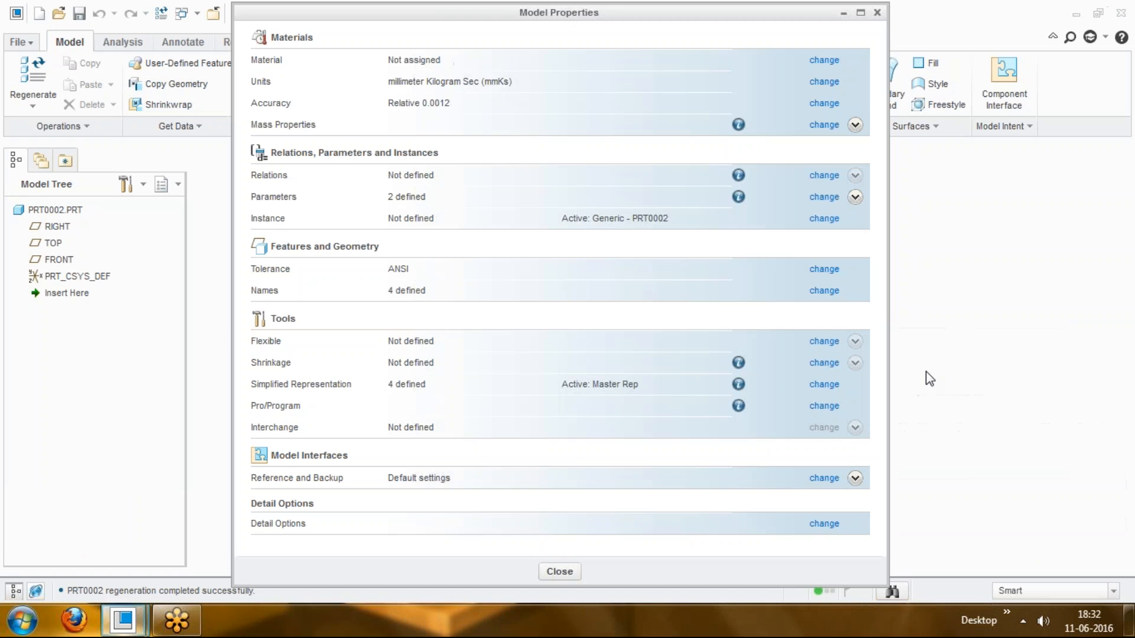
{"action": "left_click", "coordinate": [559, 572]}
Step: Sketch a circle centred on the origin on the TOP plane, with the view square to the sketch
{"action": "left_click", "coordinate": [517, 439]}
{"action": "left_click", "coordinate": [390, 76]}
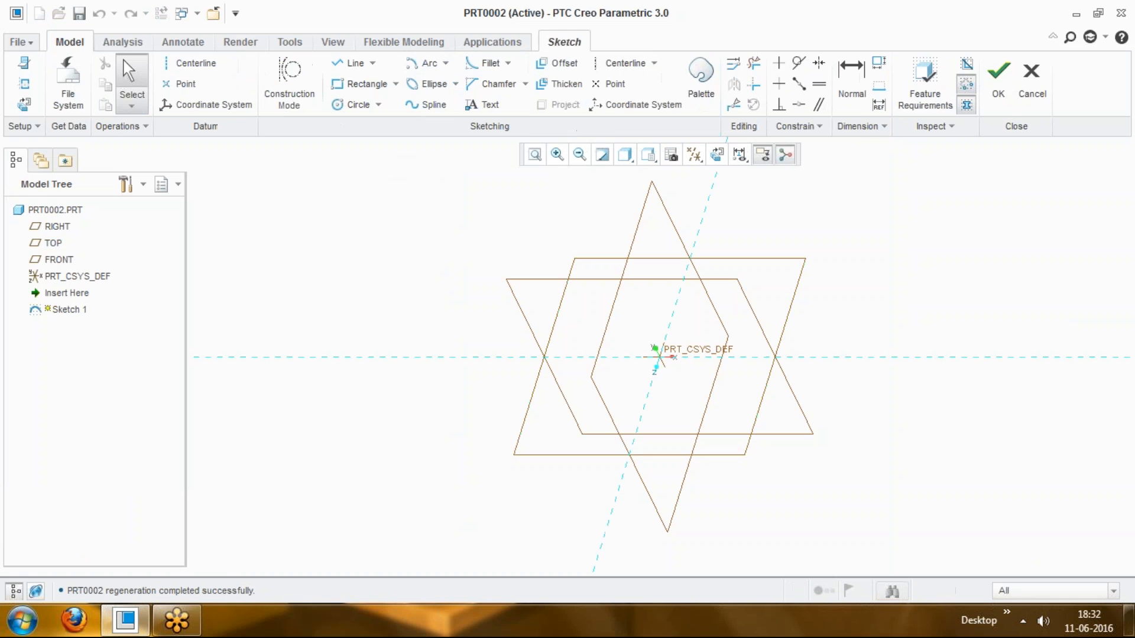
{"action": "left_click", "coordinate": [717, 154]}
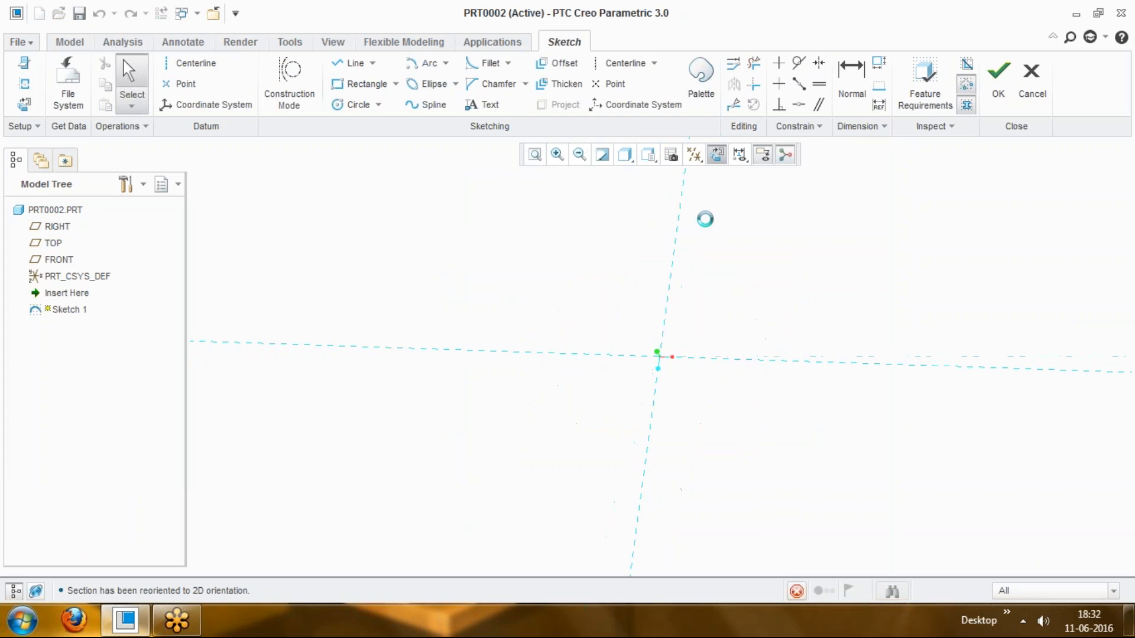
{"action": "left_click", "coordinate": [343, 105]}
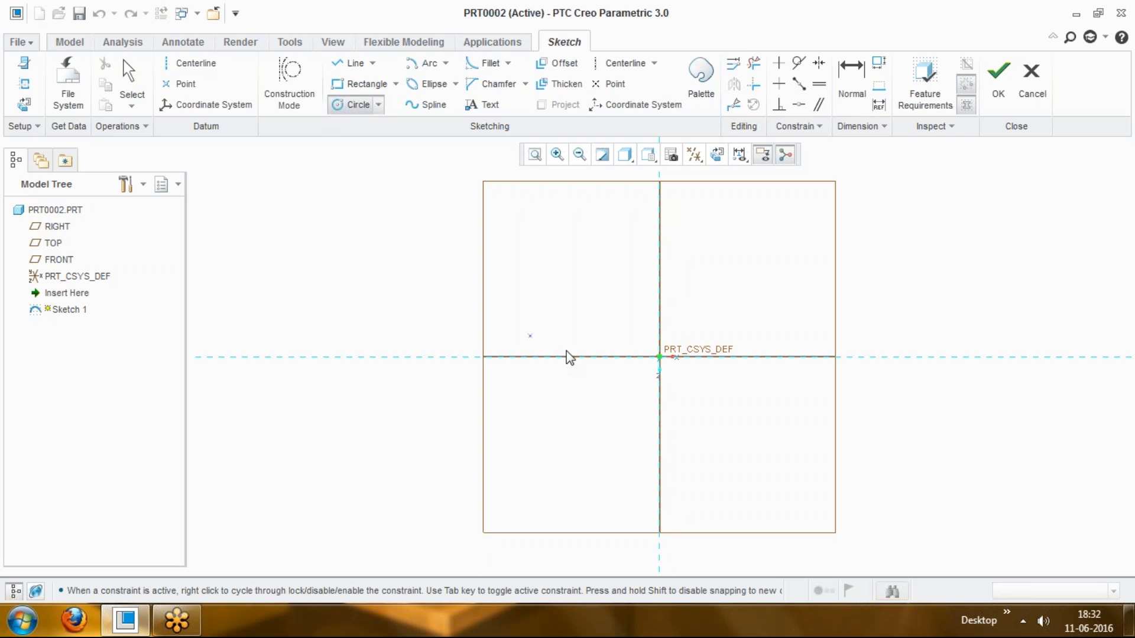
{"action": "left_click", "coordinate": [659, 357]}
{"action": "left_click", "coordinate": [718, 291]}
{"action": "middle_click", "coordinate": [674, 289]}
Step: Set the circle's diameter to 16 mm and finish the sketch
{"action": "double_click", "coordinate": [562, 295]}
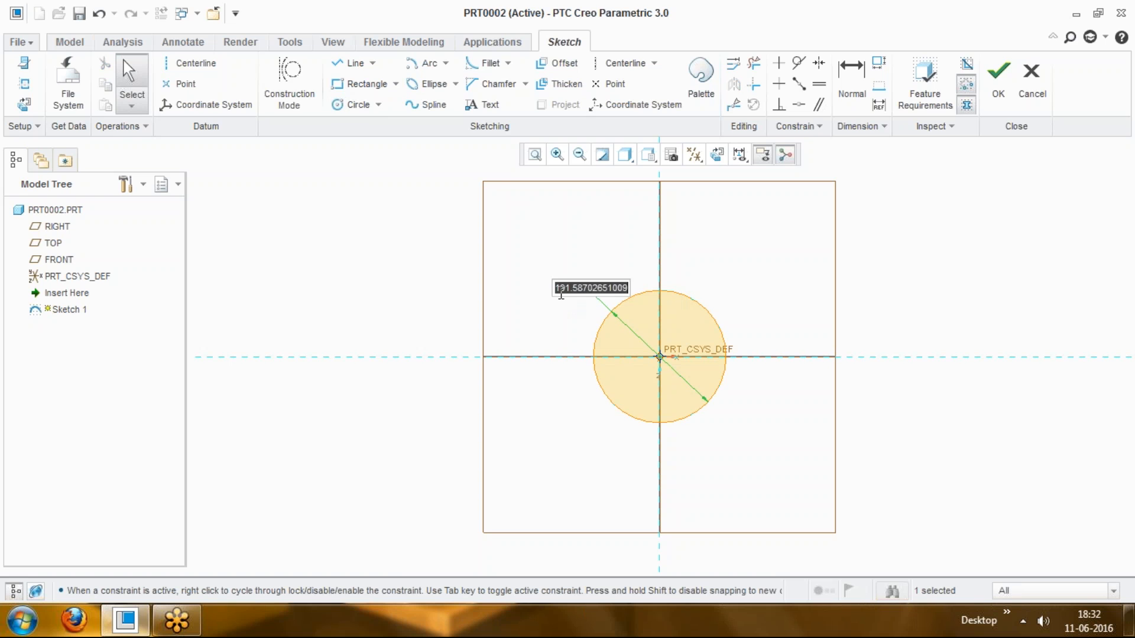
{"action": "type", "text": "16"}
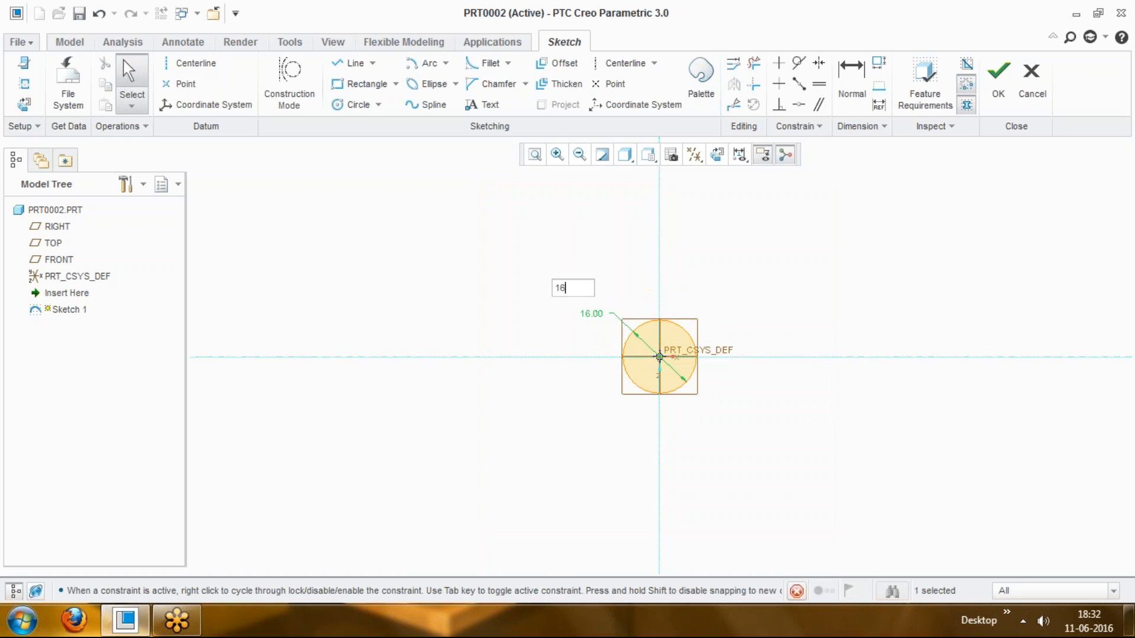
{"action": "key", "text": "Return"}
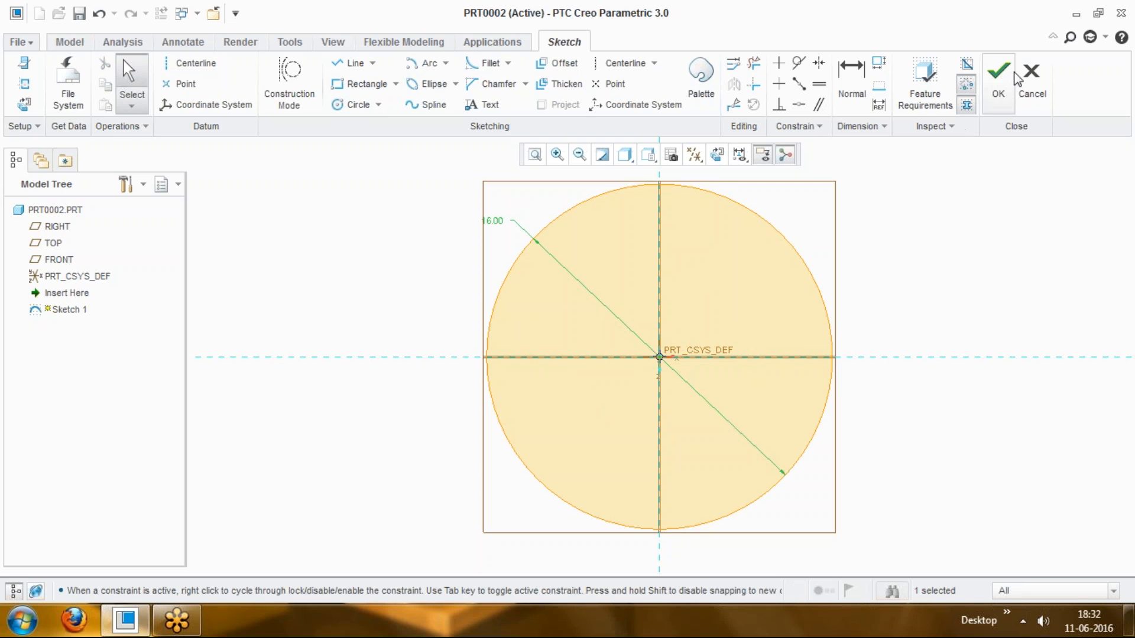
{"action": "left_click", "coordinate": [998, 76]}
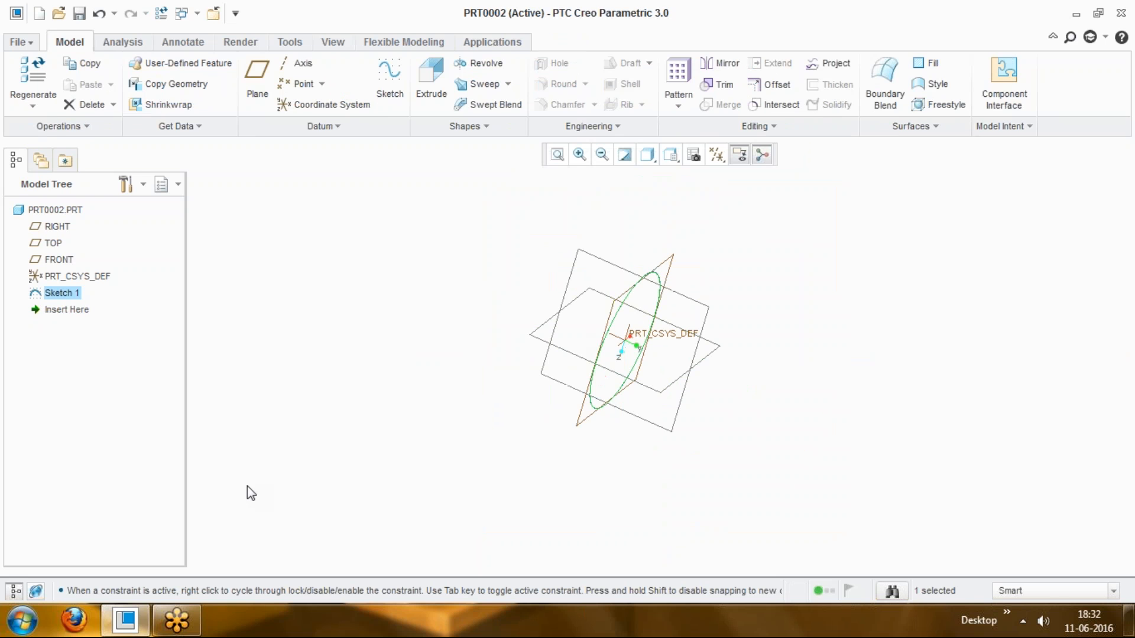
Step: Extrude the 16 mm circle symmetrically about its sketch plane with a total depth of 15 mm
{"action": "left_click", "coordinate": [414, 104]}
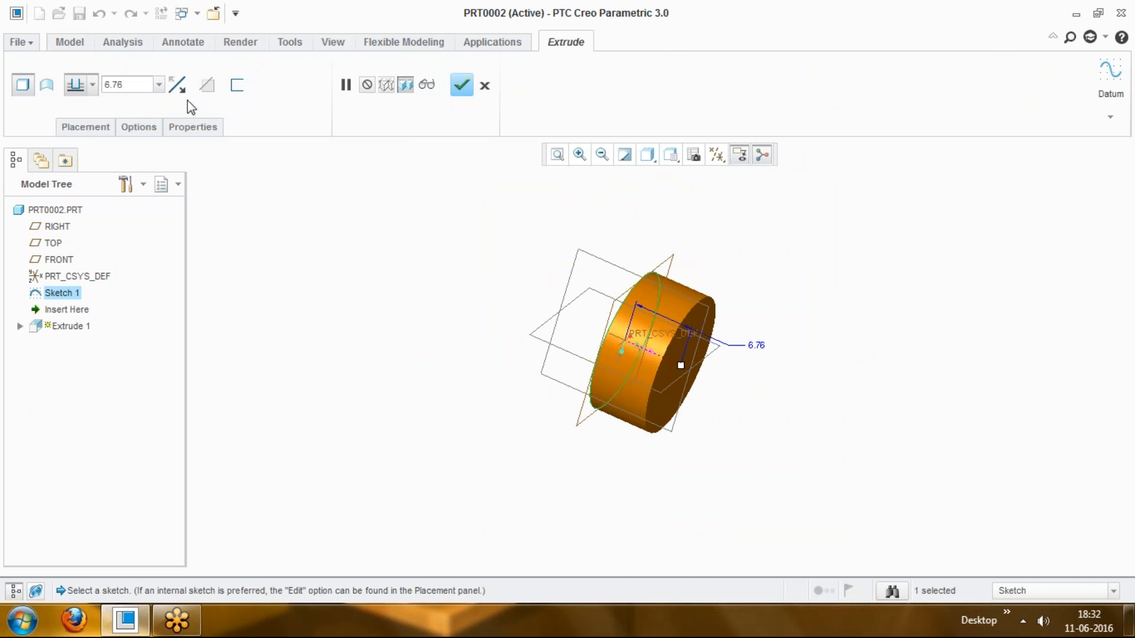
{"action": "left_click", "coordinate": [92, 85]}
{"action": "left_click", "coordinate": [76, 132]}
{"action": "double_click", "coordinate": [138, 86]}
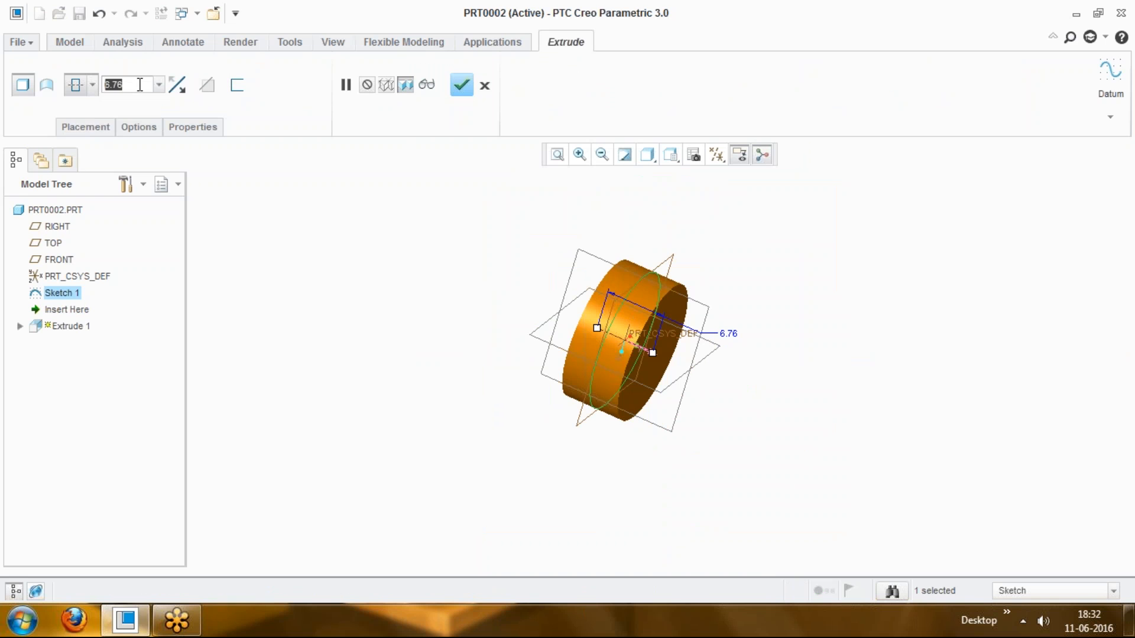
{"action": "type", "text": "15"}
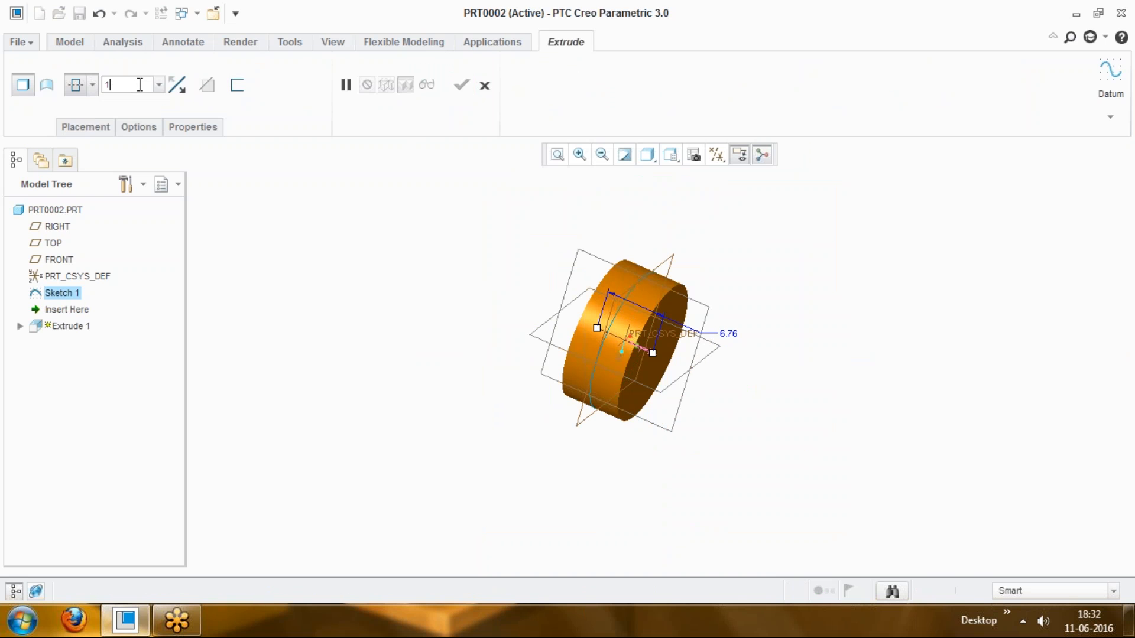
{"action": "key", "text": "Return"}
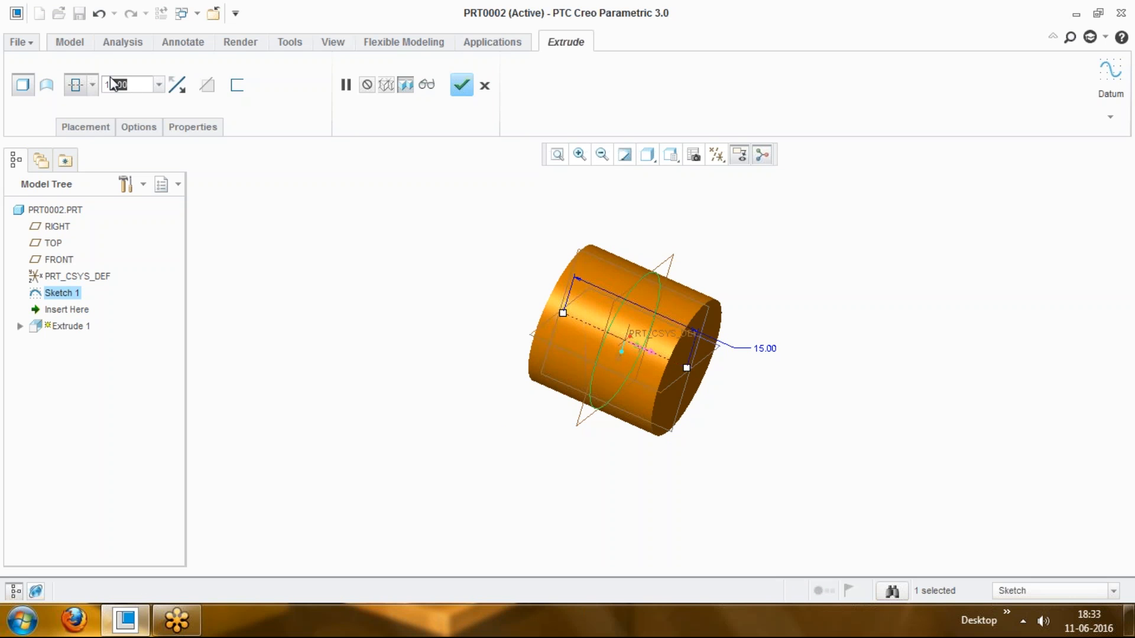
Step: Set the symmetric extrusion's depth to 150 mm and check the length of the cylinder
{"action": "left_click_drag", "start_coordinate": [110, 78], "coordinate": [95, 82]}
{"action": "type", "text": "150"}
{"action": "key", "text": "Return"}
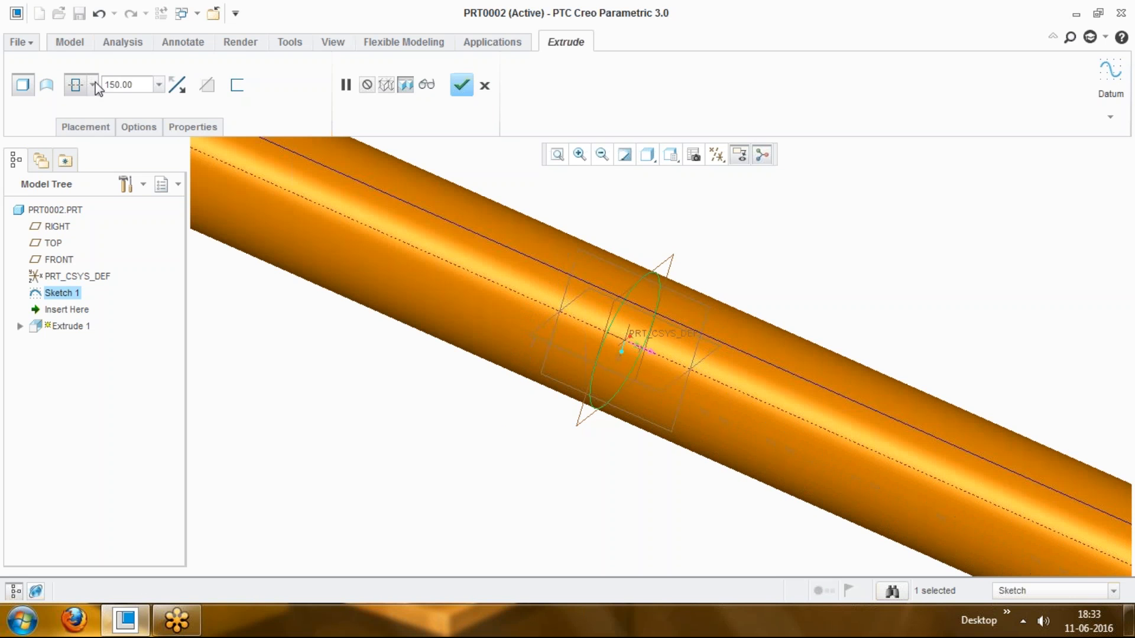
{"action": "scroll", "coordinate": [229, 208], "scroll_direction": "down", "scroll_amount": 4}
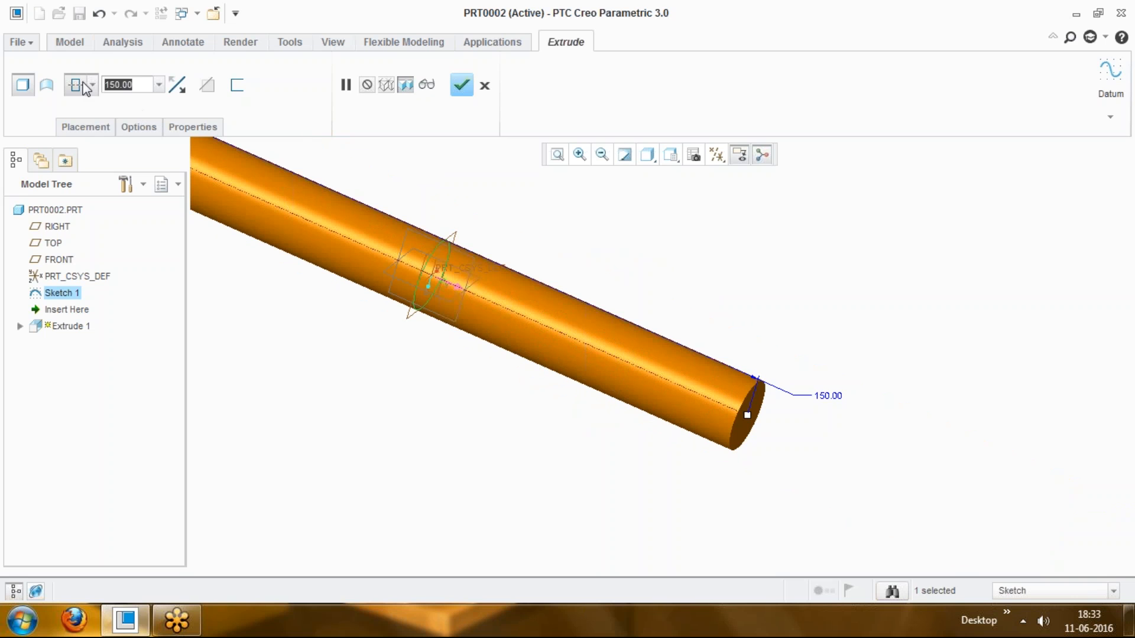
Step: Set the cylinder's extrusion depth to 50 mm and complete the feature
{"action": "type", "text": "2"}
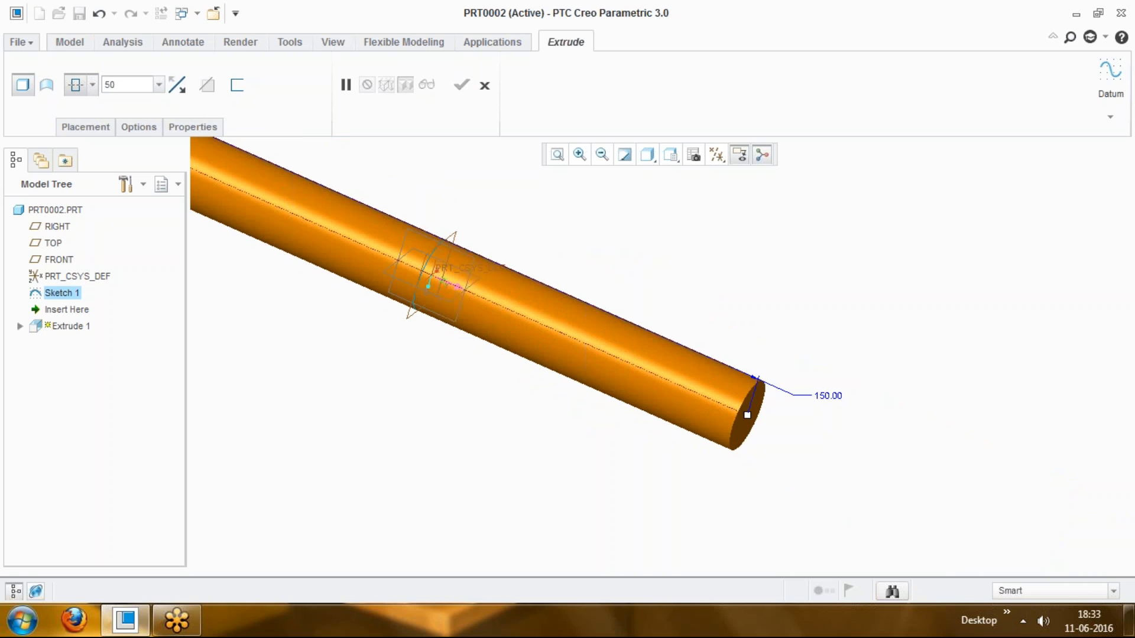
{"action": "type", "text": "0"}
{"action": "key", "text": "Return"}
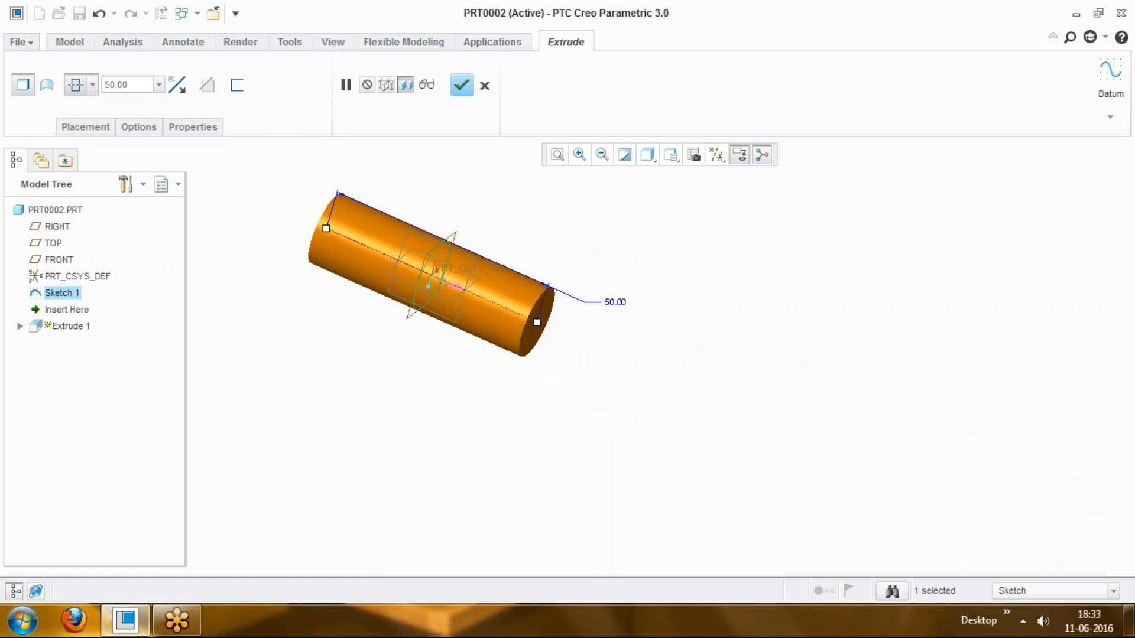
{"action": "left_click", "coordinate": [462, 85]}
Step: Start a sketch on the cylinder's end face and draw a concentric circle about 24.6 mm in diameter
{"action": "scroll", "coordinate": [446, 355], "scroll_direction": "up", "scroll_amount": 2}
{"action": "middle_click_drag", "start_coordinate": [446, 355], "coordinate": [503, 369]}
{"action": "scroll", "coordinate": [393, 282], "scroll_direction": "down", "scroll_amount": 3}
{"action": "left_click", "coordinate": [416, 250]}
{"action": "left_click", "coordinate": [418, 253]}
{"action": "left_click", "coordinate": [388, 79]}
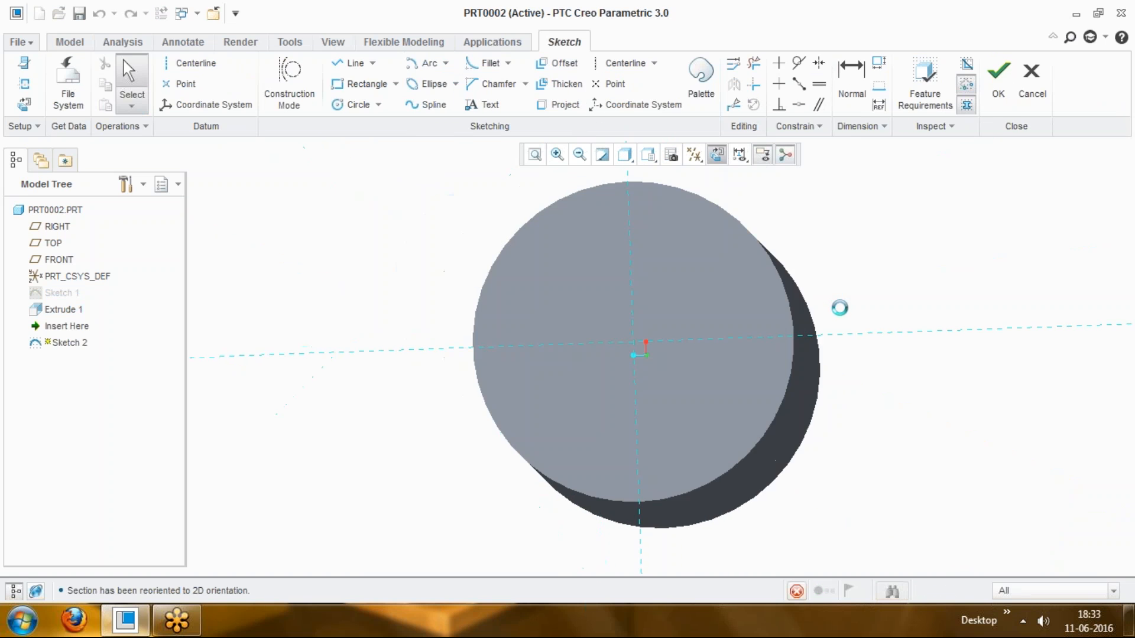
{"action": "left_click", "coordinate": [1030, 503]}
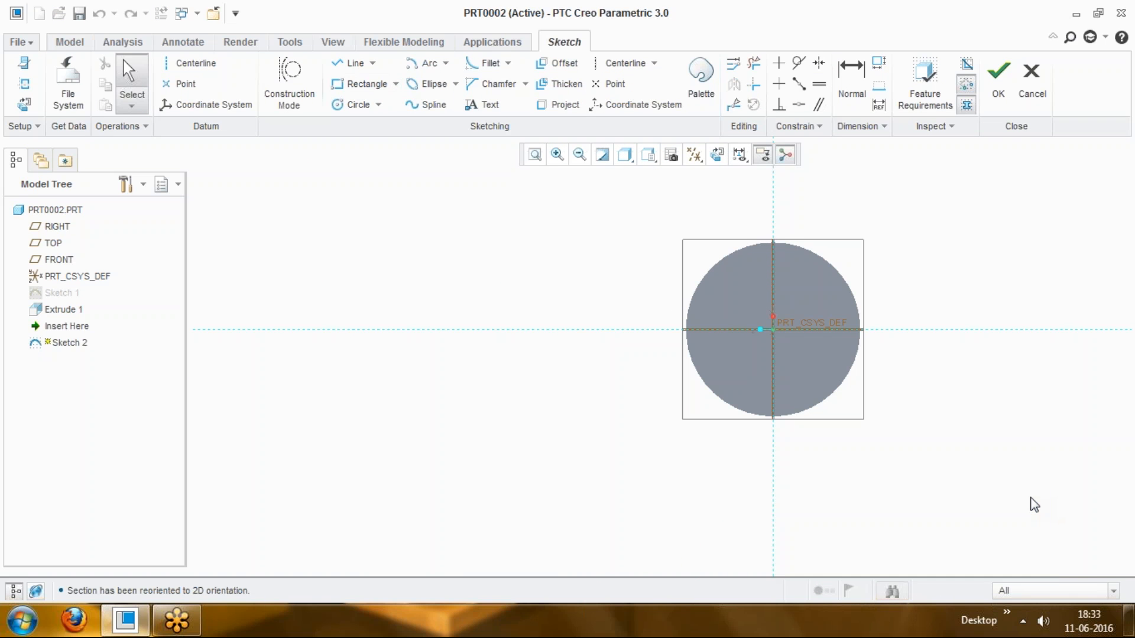
{"action": "left_click", "coordinate": [357, 105]}
{"action": "left_click", "coordinate": [773, 330]}
{"action": "left_click", "coordinate": [882, 252]}
{"action": "middle_click", "coordinate": [942, 233]}
Step: Set the diameter of the circle around the shaft end to 30 mm and finish the sketch
{"action": "double_click", "coordinate": [609, 203]}
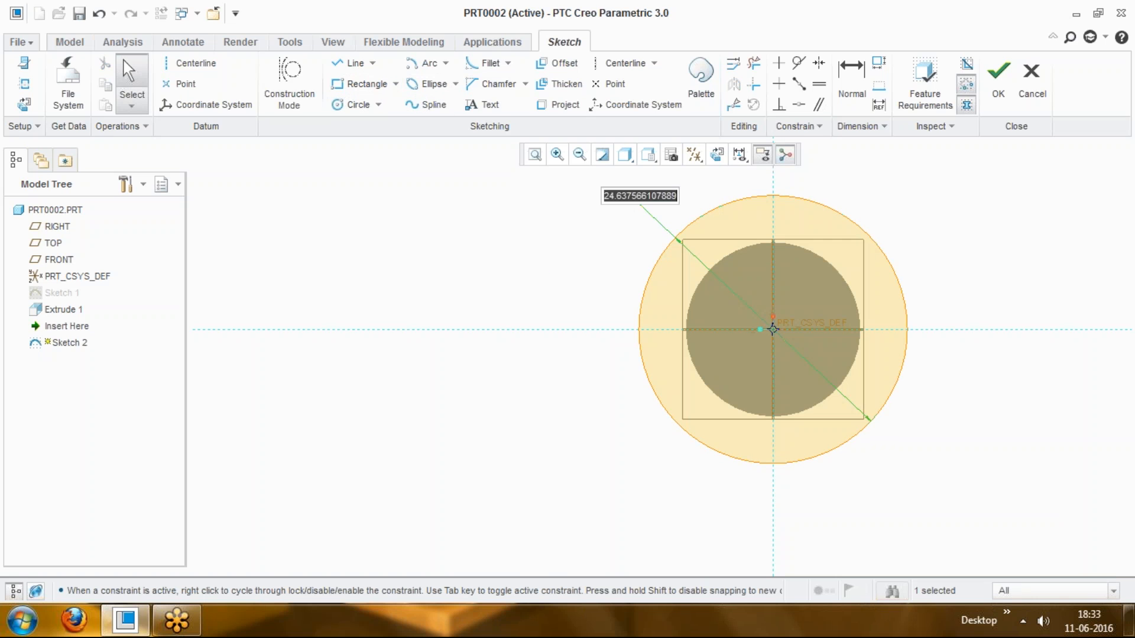
{"action": "type", "text": "30"}
{"action": "key", "text": "Return"}
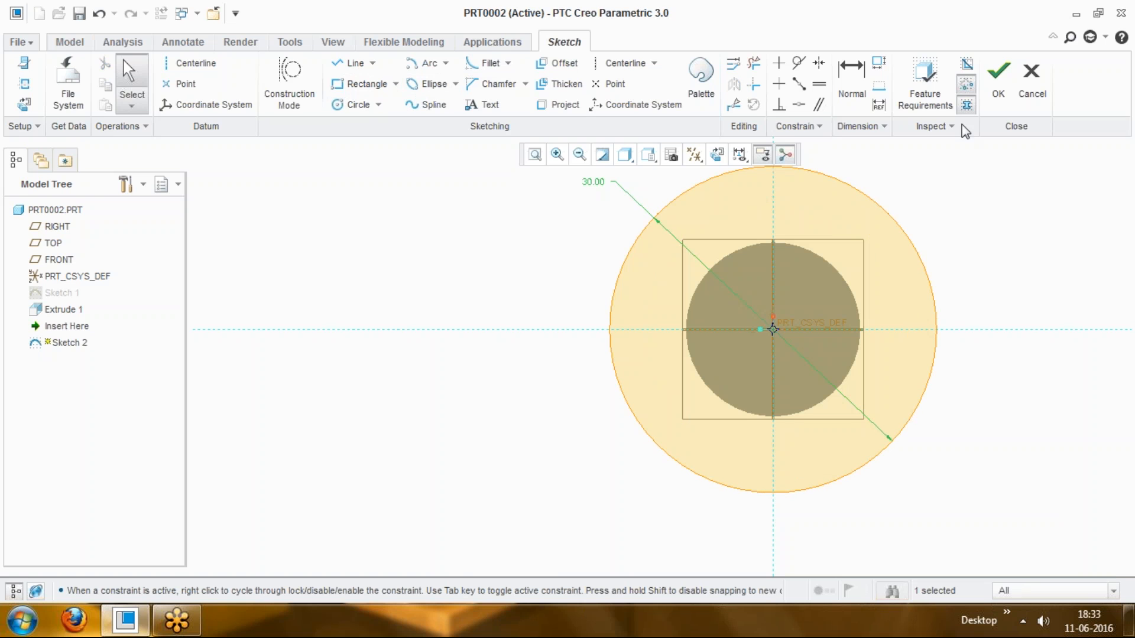
{"action": "left_click", "coordinate": [999, 95]}
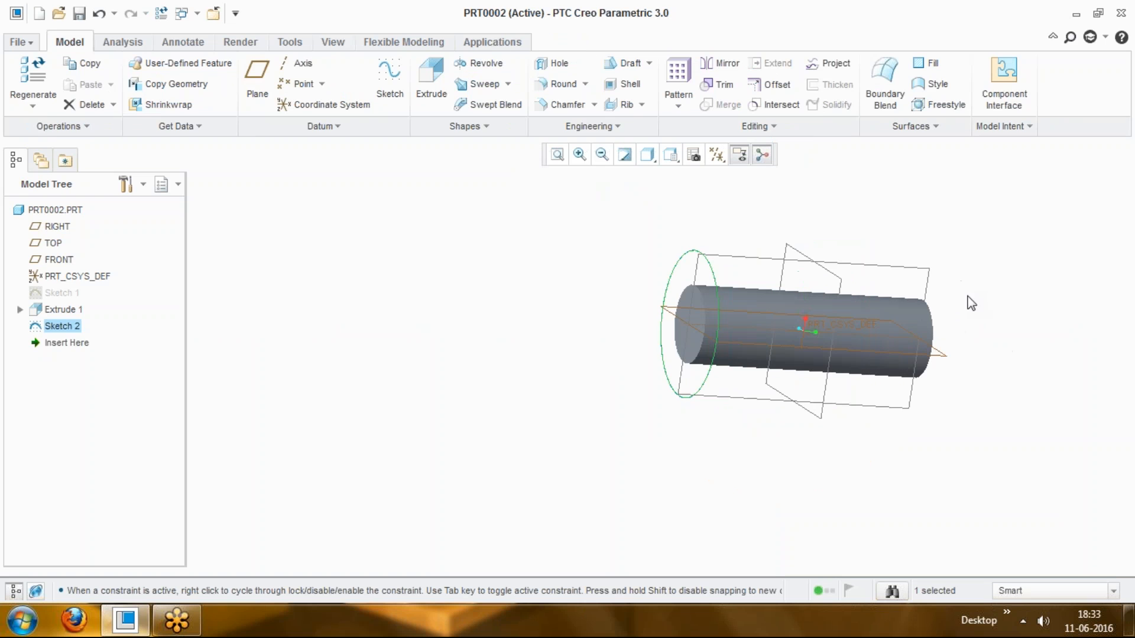
Step: Extrude the 30 mm circle outward from the shaft's end face with a depth of 14 mm
{"action": "left_click", "coordinate": [431, 80]}
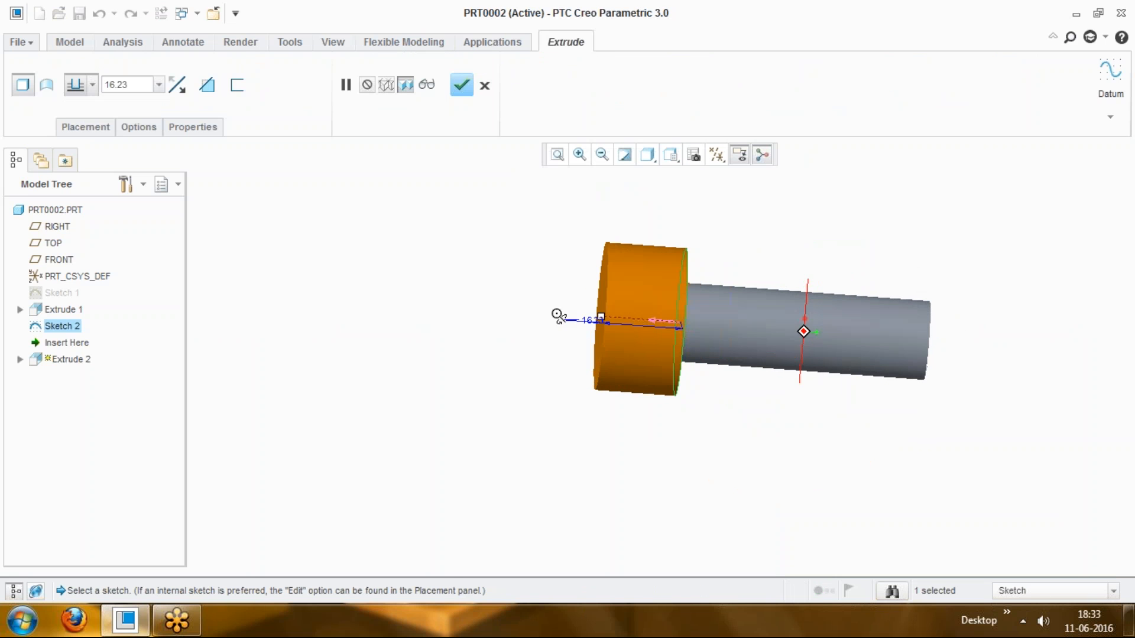
{"action": "double_click", "coordinate": [587, 320]}
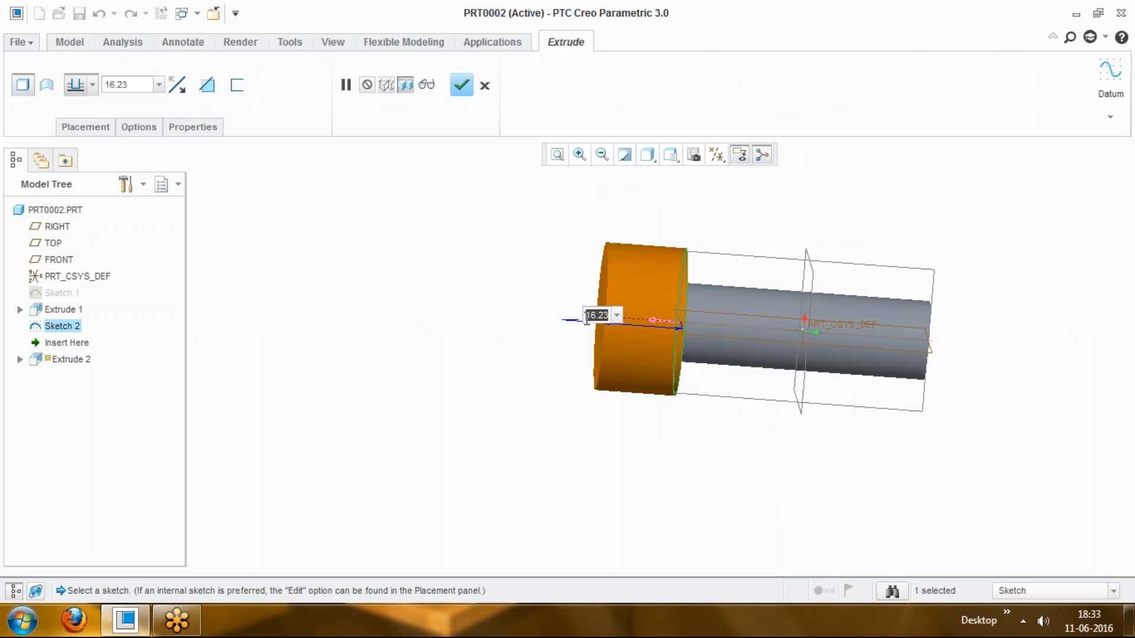
{"action": "type", "text": "14"}
{"action": "key", "text": "Return"}
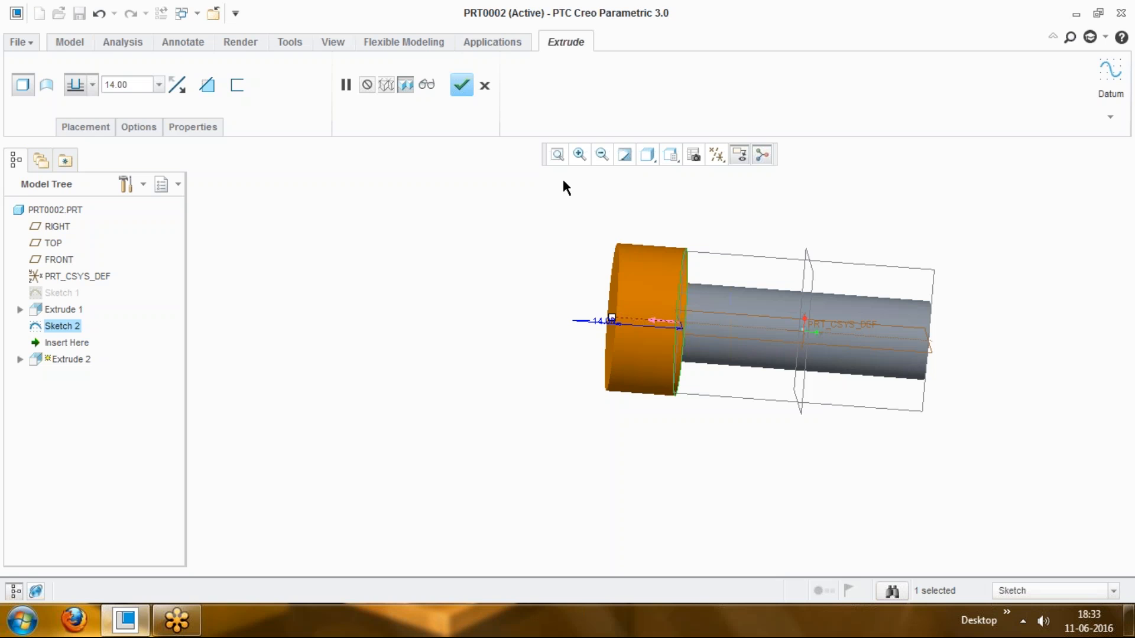
Step: Set the bolt head's extrusion depth to 16 mm and complete the feature
{"action": "double_click", "coordinate": [592, 319]}
{"action": "type", "text": "16"}
{"action": "key", "text": "Return"}
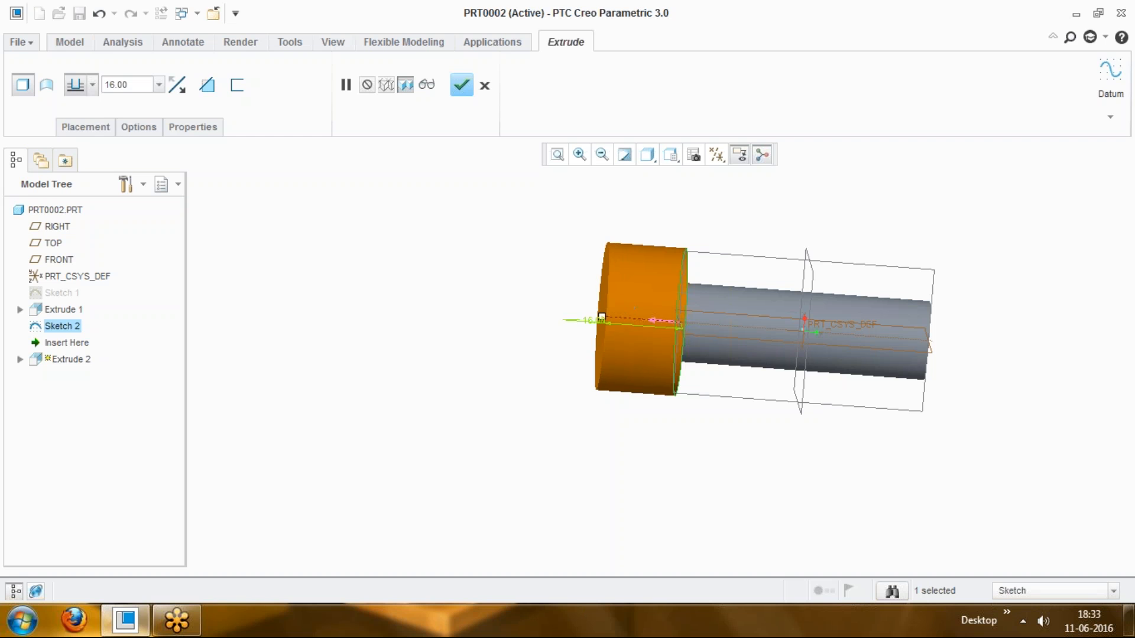
{"action": "left_click", "coordinate": [456, 88]}
{"action": "left_click", "coordinate": [469, 292]}
Step: Start a sketch on the head's outer end face and place a 6-Sided Hexagon from the sketcher palette beside the head
{"action": "middle_click_drag", "start_coordinate": [463, 309], "coordinate": [536, 332]}
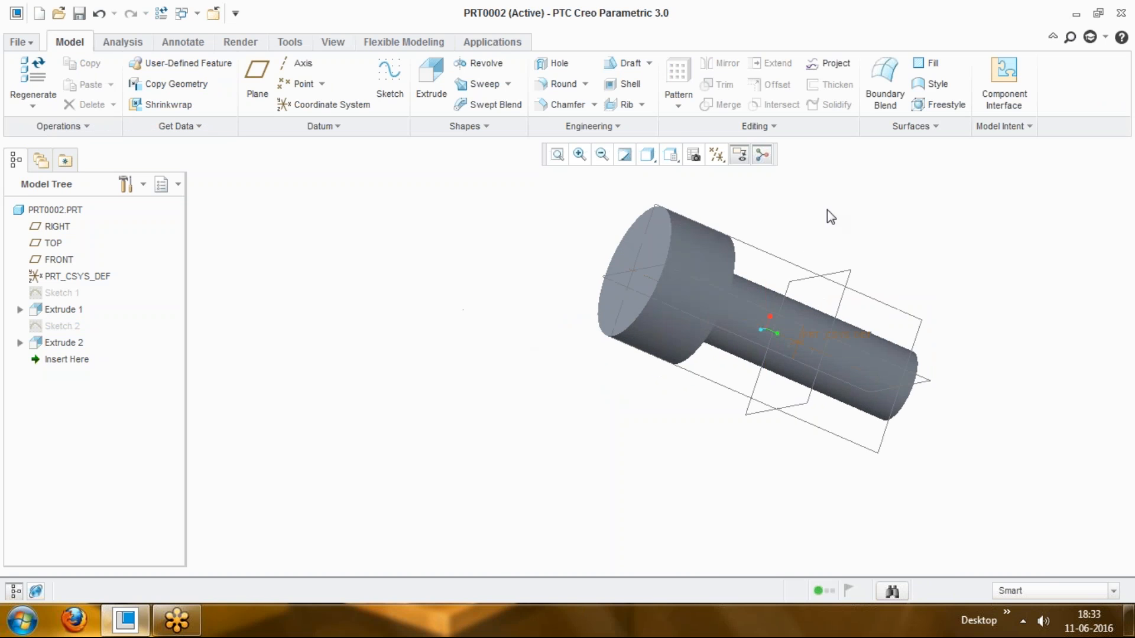
{"action": "scroll", "coordinate": [827, 209], "scroll_direction": "down", "scroll_amount": 5}
{"action": "left_click", "coordinate": [483, 343]}
{"action": "left_click", "coordinate": [481, 341]}
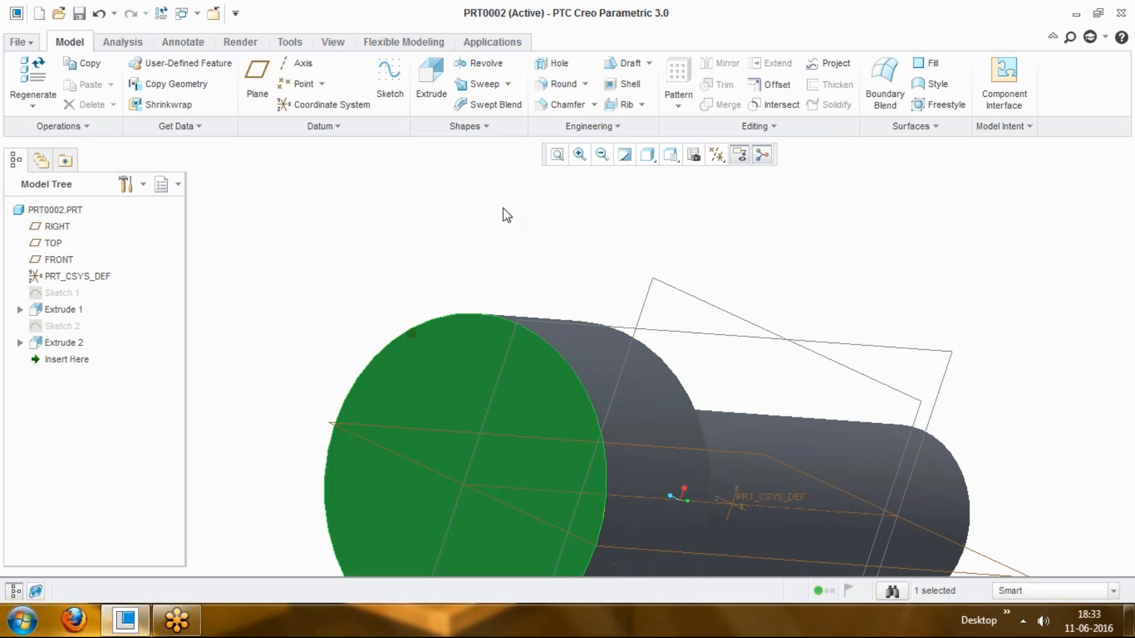
{"action": "left_click", "coordinate": [389, 82]}
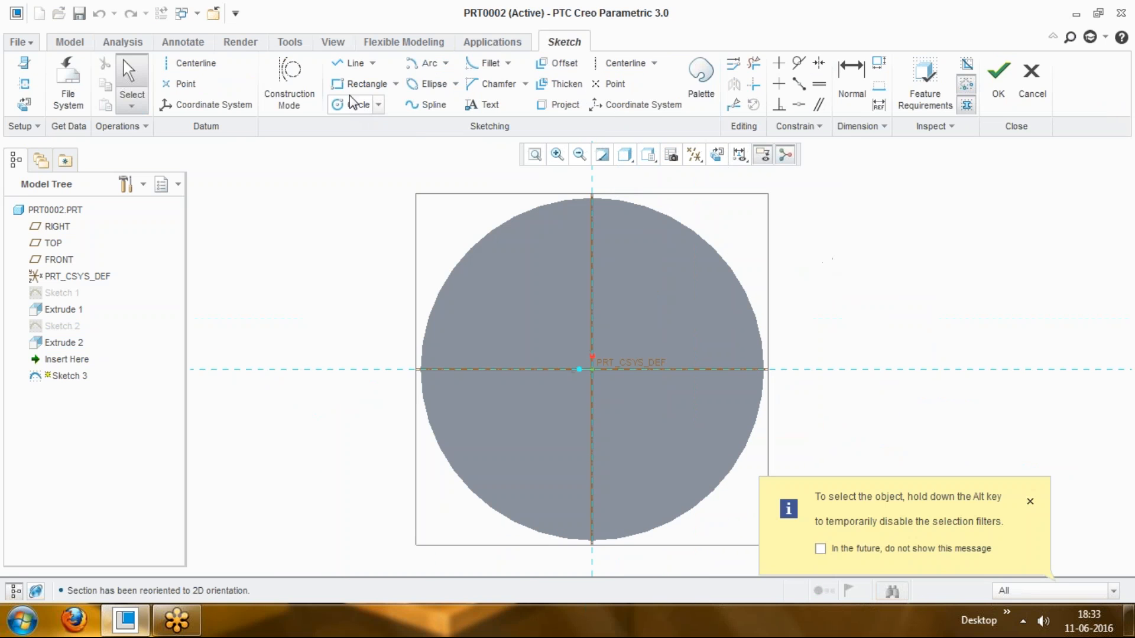
{"action": "left_click", "coordinate": [701, 74]}
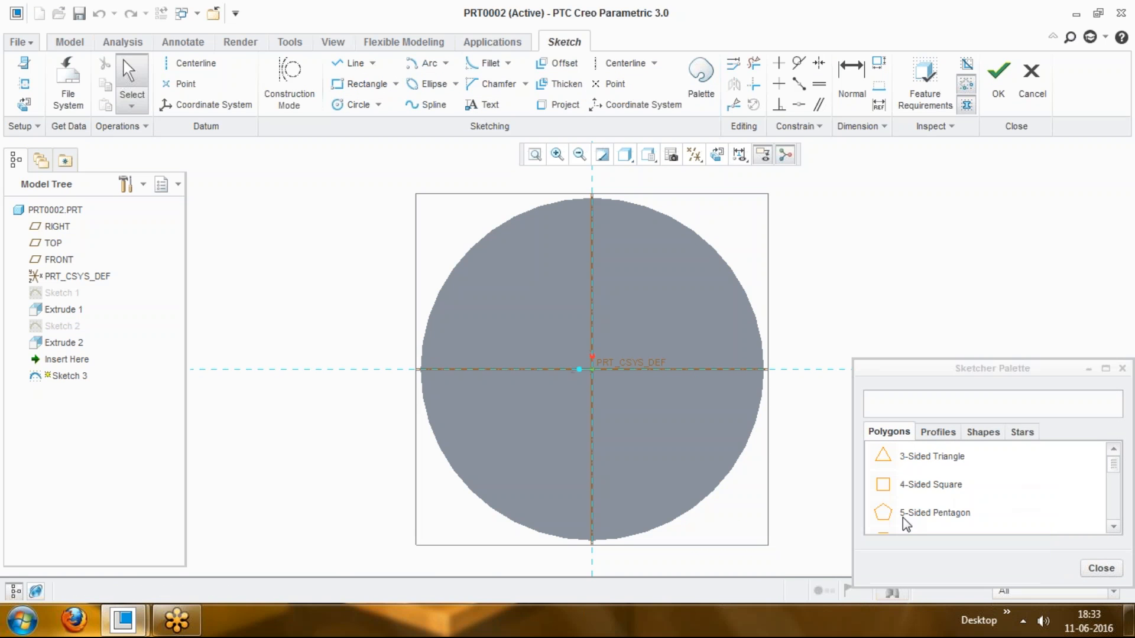
{"action": "left_click", "coordinate": [911, 519]}
{"action": "scroll", "coordinate": [921, 522], "scroll_direction": "down", "scroll_amount": 1}
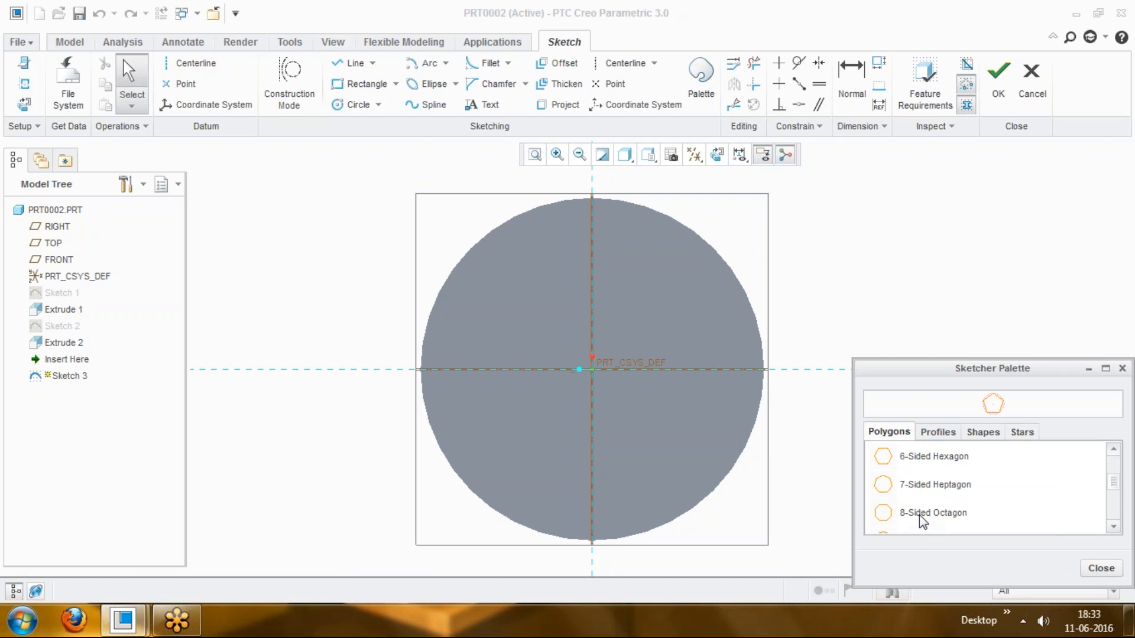
{"action": "left_click", "coordinate": [921, 465]}
{"action": "left_click", "coordinate": [828, 312]}
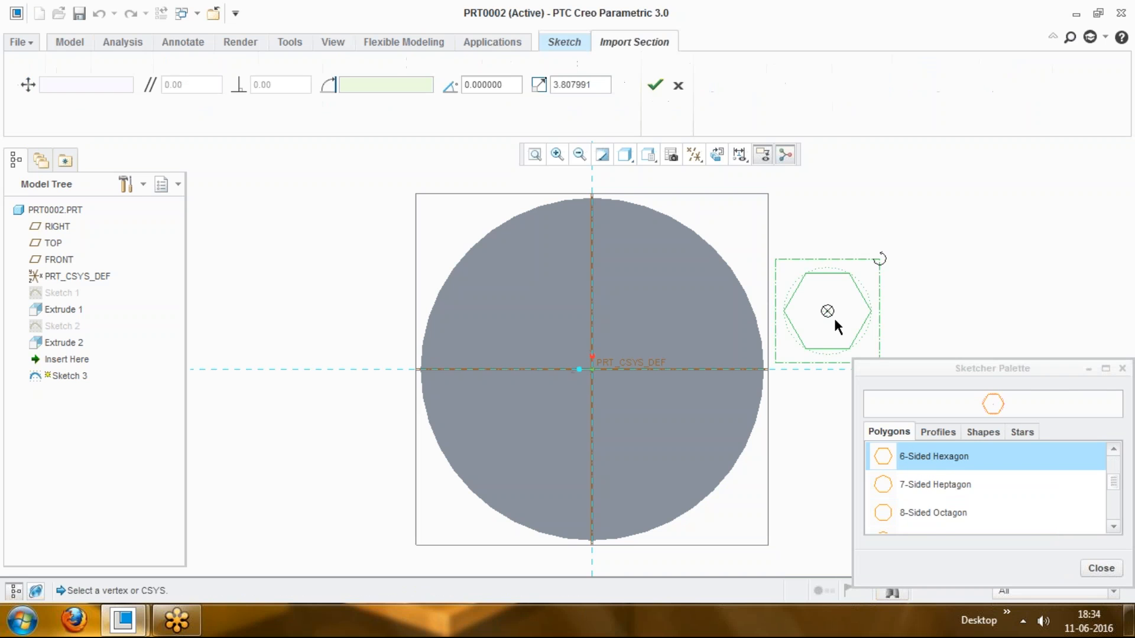
Step: Centre the hexagon on the head's axis, enlarge it to a scale of about 10.44 and open its scale value for editing
{"action": "mouse_move", "coordinate": [828, 311]}
{"action": "left_mouse_down"}
{"action": "mouse_move", "coordinate": [583, 374]}
{"action": "mouse_move", "coordinate": [592, 374]}
{"action": "left_mouse_up"}
{"action": "left_click_drag", "start_coordinate": [646, 419], "coordinate": [672, 452]}
{"action": "left_click_drag", "start_coordinate": [712, 488], "coordinate": [735, 512]}
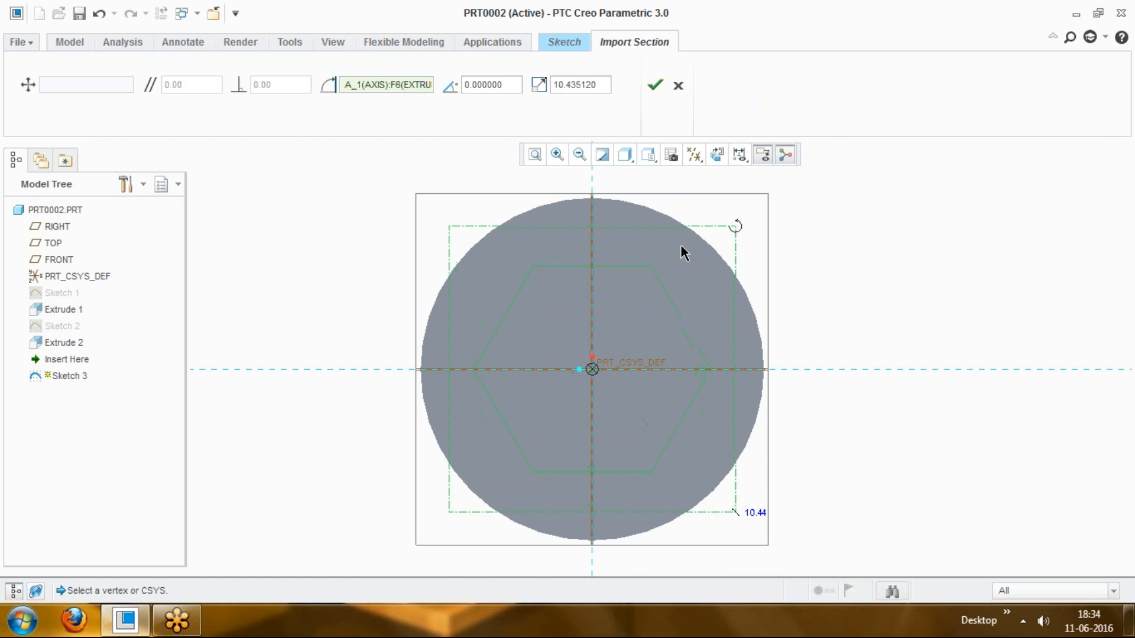
{"action": "left_click", "coordinate": [577, 84]}
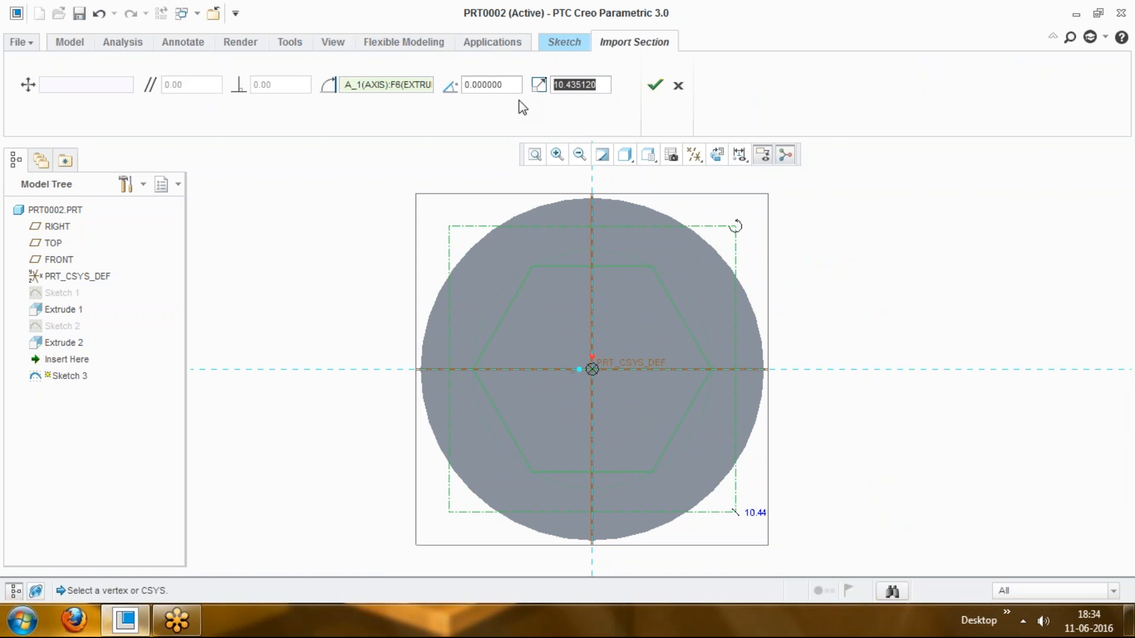
Step: Scale the imported hexagon section to 10 and finish the sketch on the bolt head's face
{"action": "type", "text": "10"}
{"action": "key", "text": "Return"}
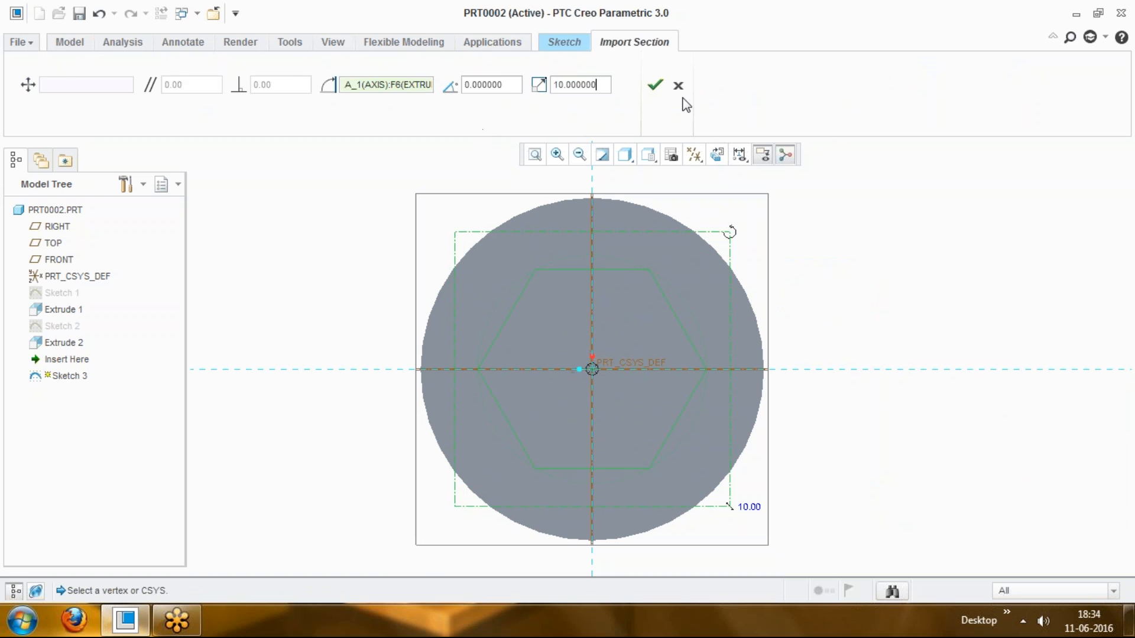
{"action": "left_click", "coordinate": [655, 84]}
{"action": "key", "text": "ctrl+d"}
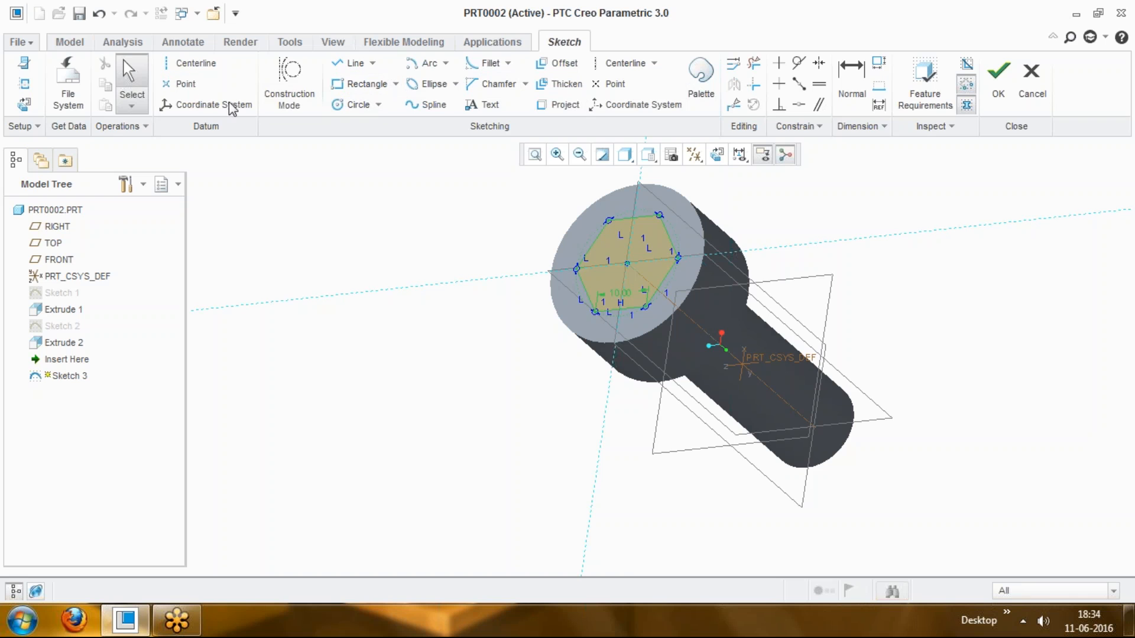
{"action": "left_click", "coordinate": [998, 74]}
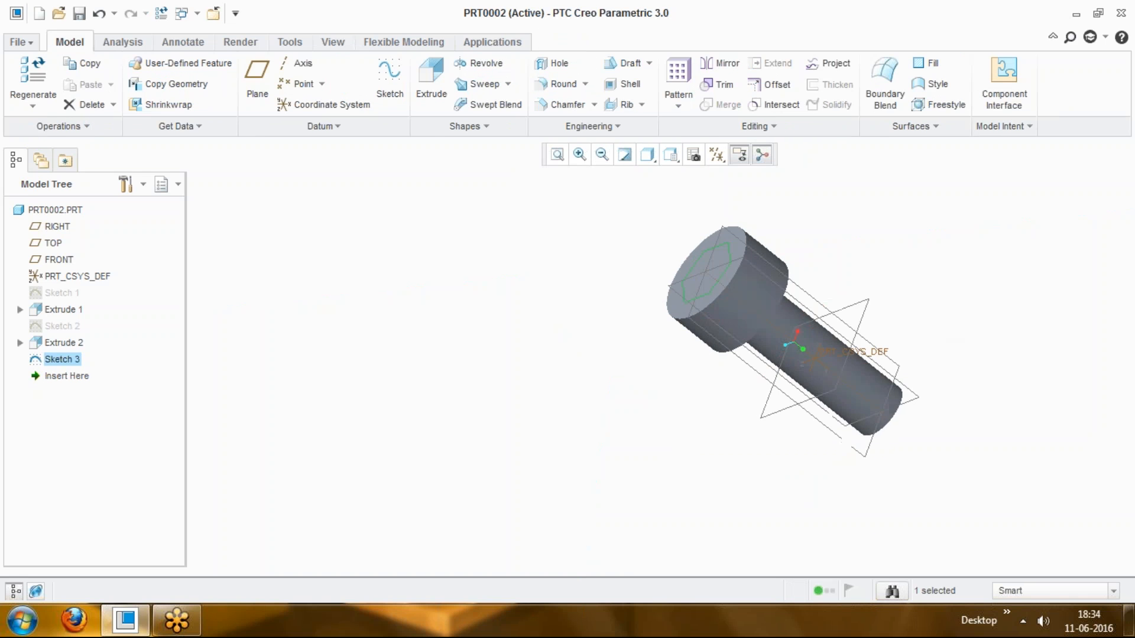
Step: Extrude the hexagon sketch into the bolt head as a material-removing cut with a depth of 10
{"action": "left_click", "coordinate": [431, 79]}
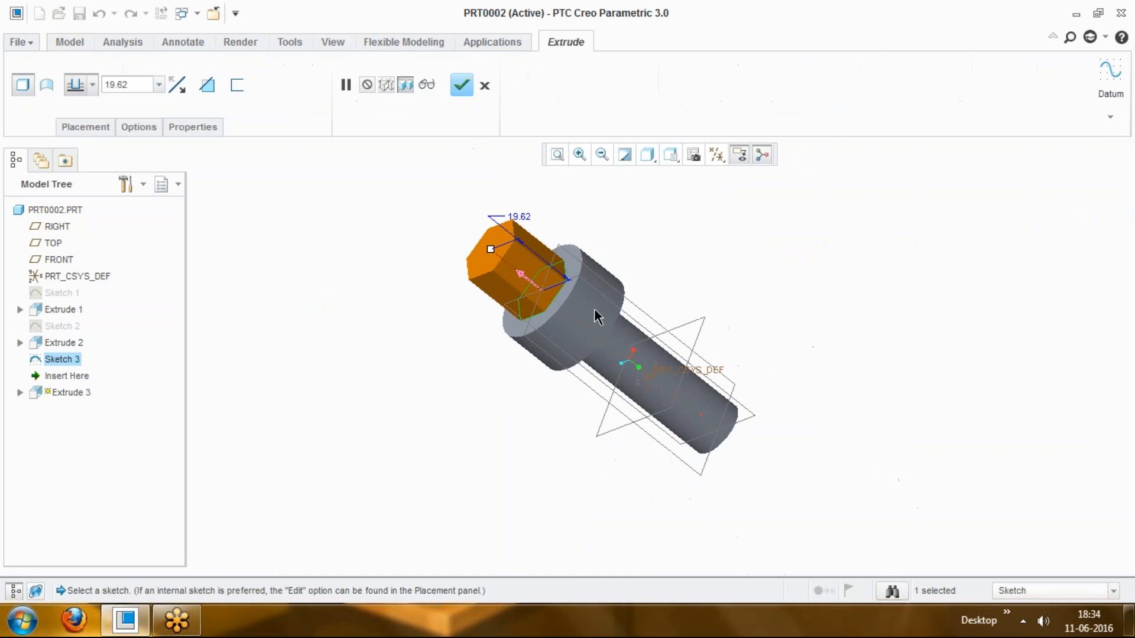
{"action": "left_click_drag", "start_coordinate": [474, 239], "coordinate": [560, 307]}
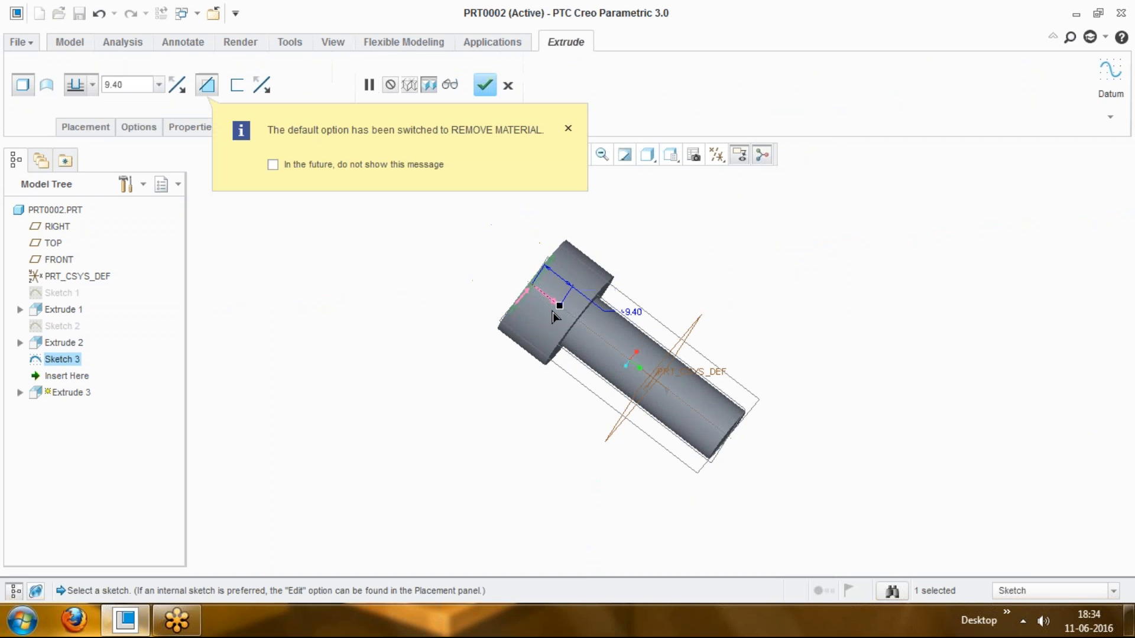
{"action": "left_click", "coordinate": [568, 129]}
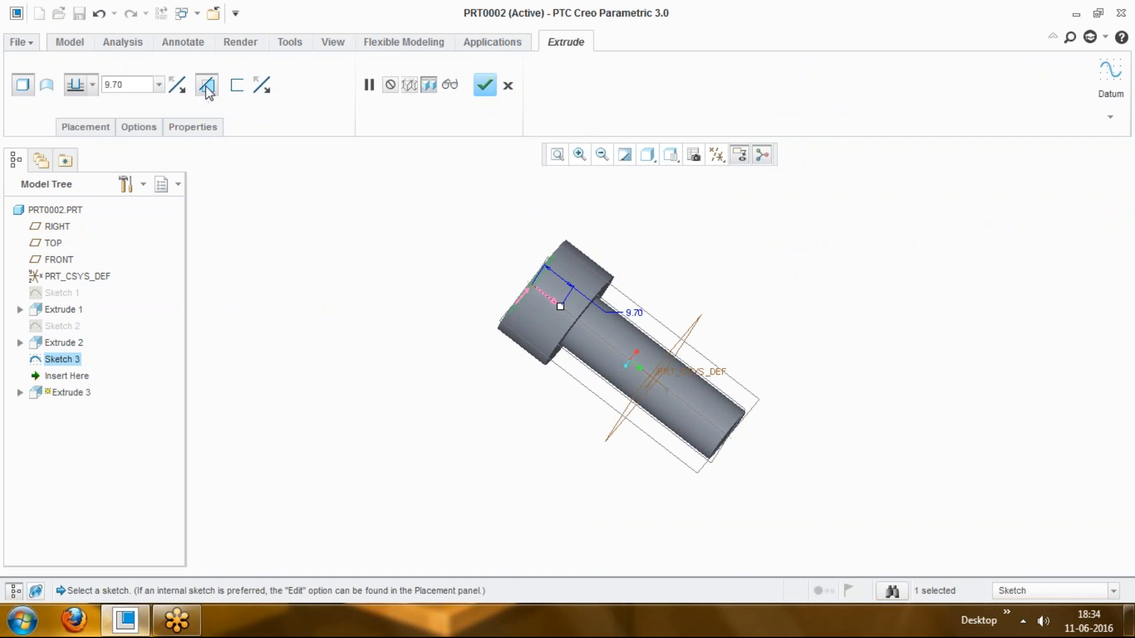
{"action": "middle_click_drag", "start_coordinate": [471, 246], "coordinate": [491, 254]}
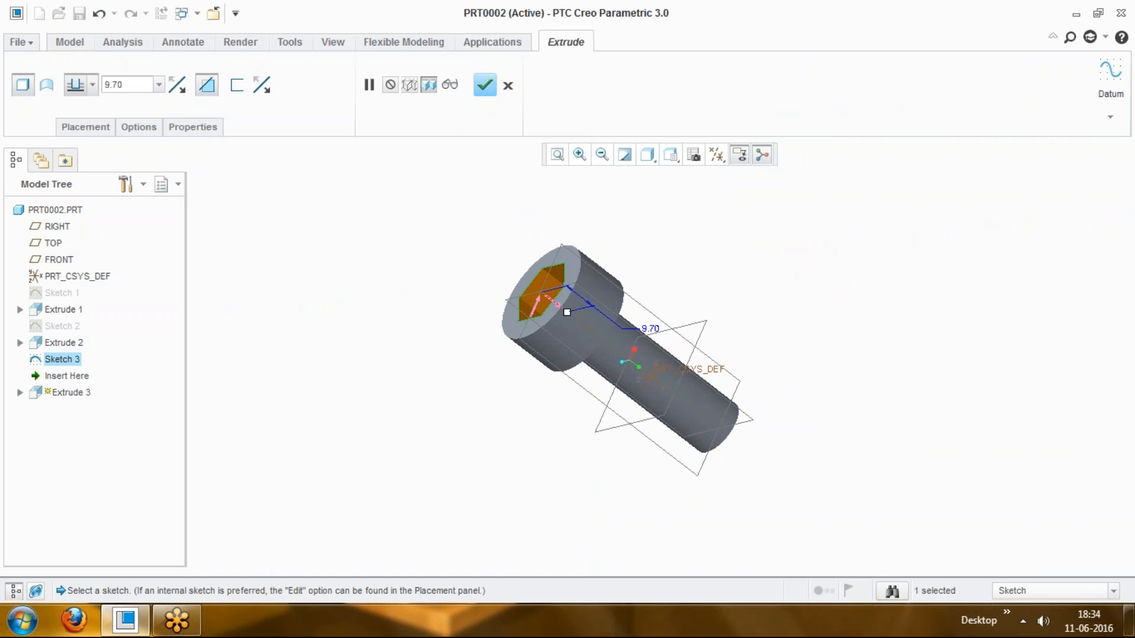
{"action": "double_click", "coordinate": [650, 329]}
{"action": "type", "text": "10"}
{"action": "key", "text": "Return"}
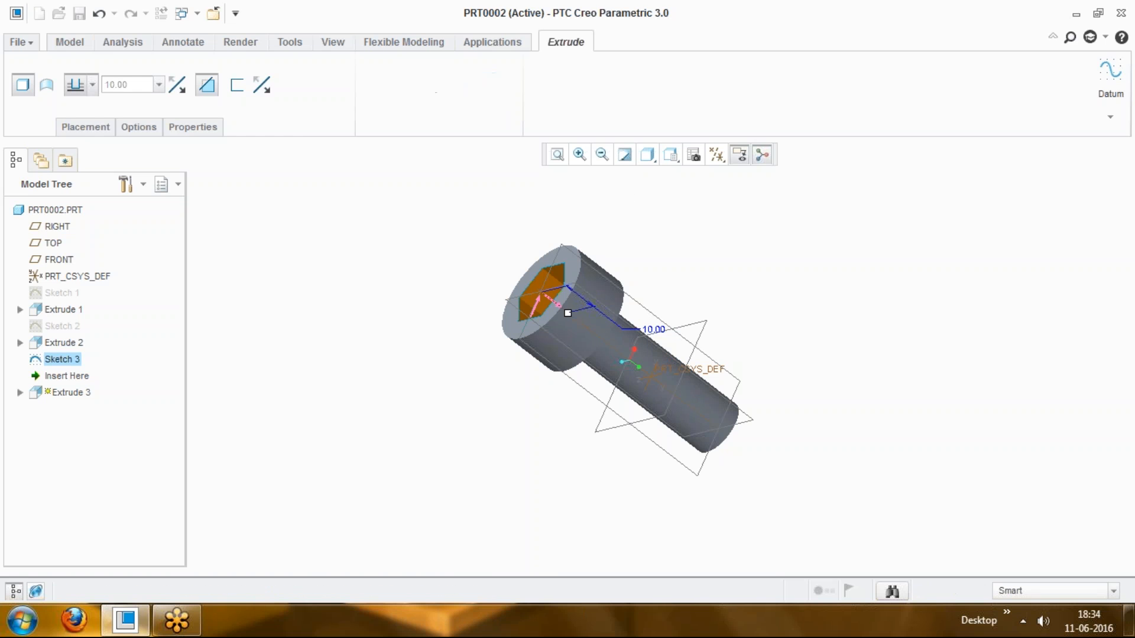
{"action": "left_click", "coordinate": [486, 85]}
Step: Switch the model's display style to shaded with edges
{"action": "middle_click_drag", "start_coordinate": [423, 274], "coordinate": [477, 260]}
{"action": "scroll", "coordinate": [721, 310], "scroll_direction": "down", "scroll_amount": 2}
{"action": "scroll", "coordinate": [719, 317], "scroll_direction": "up", "scroll_amount": 2}
{"action": "left_click", "coordinate": [671, 159]}
{"action": "left_click", "coordinate": [651, 158]}
{"action": "left_click", "coordinate": [650, 158]}
{"action": "left_click", "coordinate": [672, 193]}
{"action": "mouse_move", "coordinate": [788, 271]}
{"action": "middle_mouse_down"}
{"action": "mouse_move", "coordinate": [750, 320]}
{"action": "mouse_move", "coordinate": [732, 259]}
{"action": "mouse_move", "coordinate": [726, 298]}
{"action": "middle_mouse_up"}
{"action": "scroll", "coordinate": [739, 363], "scroll_direction": "down", "scroll_amount": 3}
{"action": "middle_click_drag", "start_coordinate": [739, 364], "coordinate": [752, 443]}
{"action": "scroll", "coordinate": [711, 434], "scroll_direction": "down", "scroll_amount": 3}
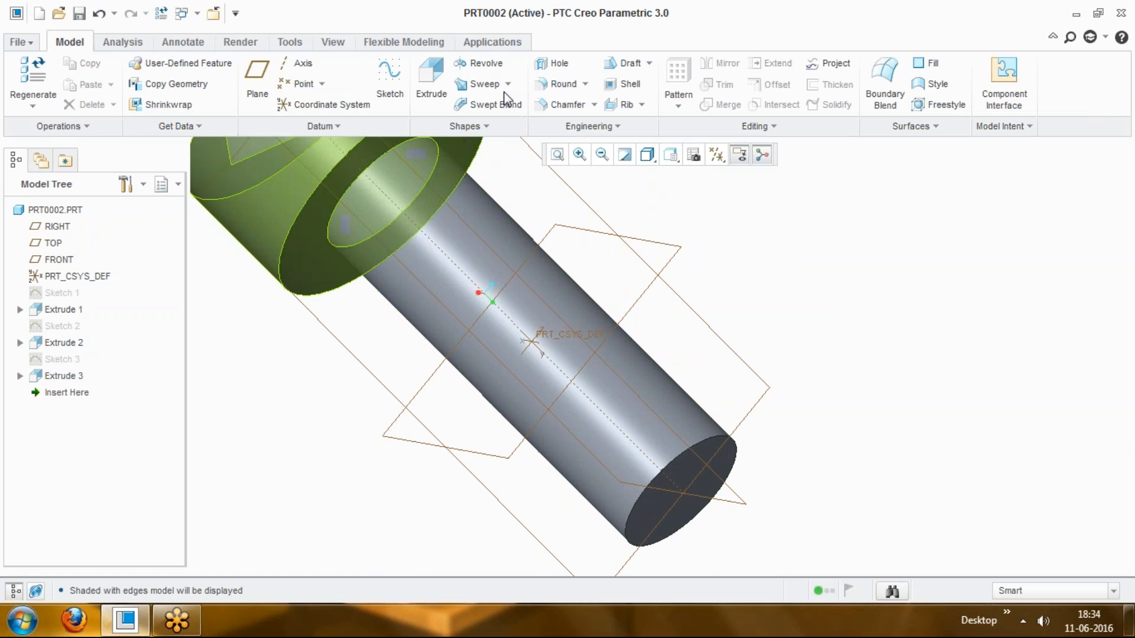
{"action": "left_click", "coordinate": [565, 104]}
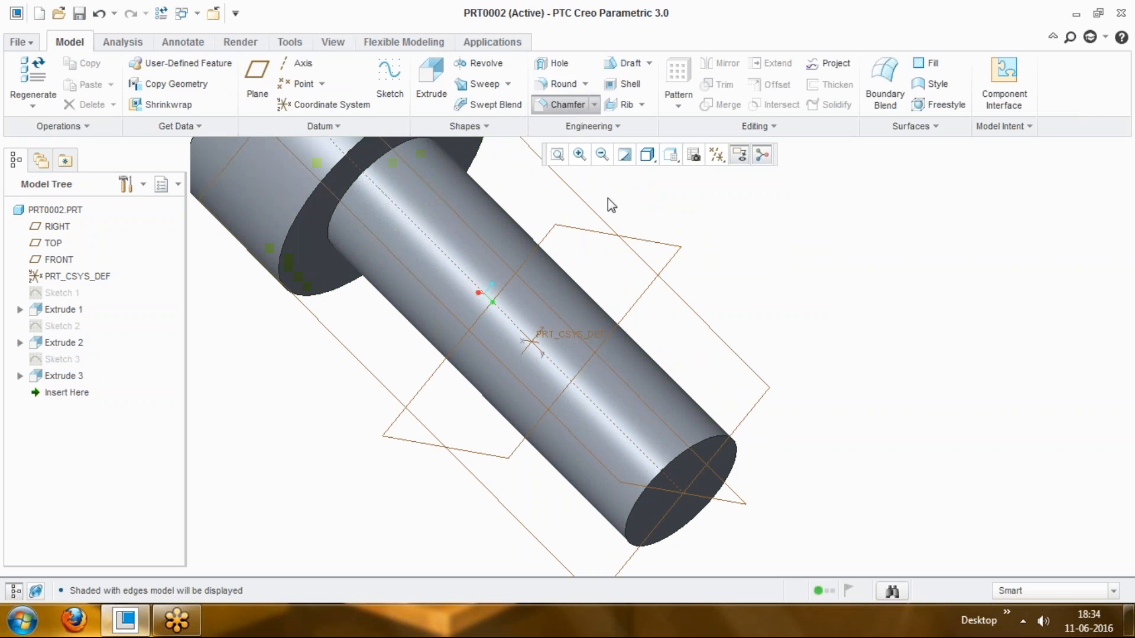
{"action": "left_click", "coordinate": [716, 451]}
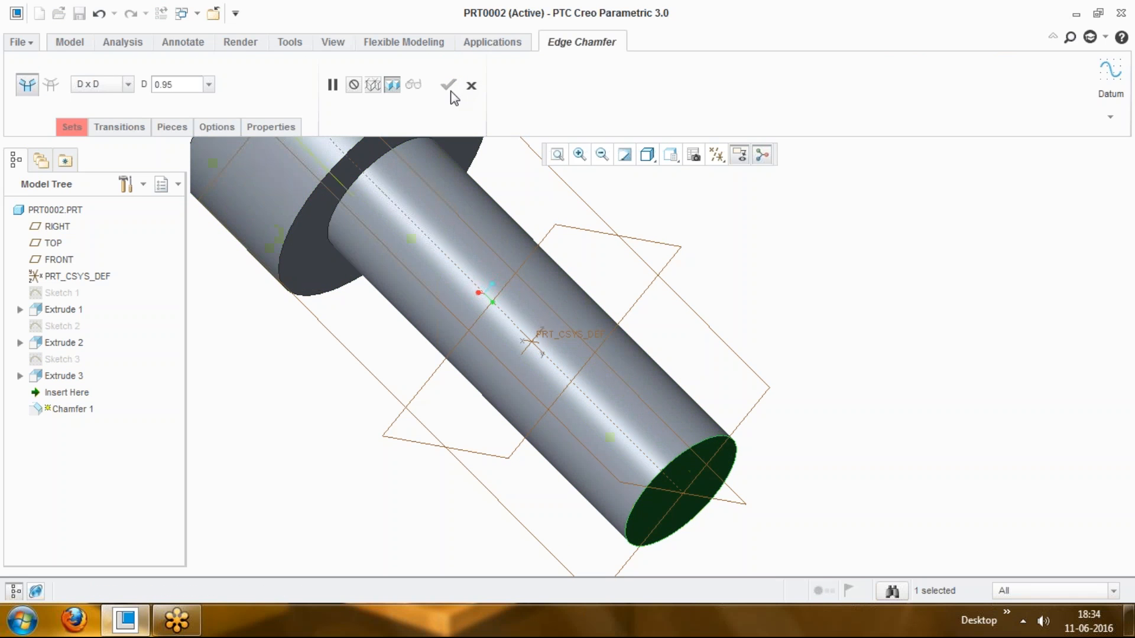
{"action": "left_click", "coordinate": [471, 85]}
{"action": "left_click", "coordinate": [563, 337]}
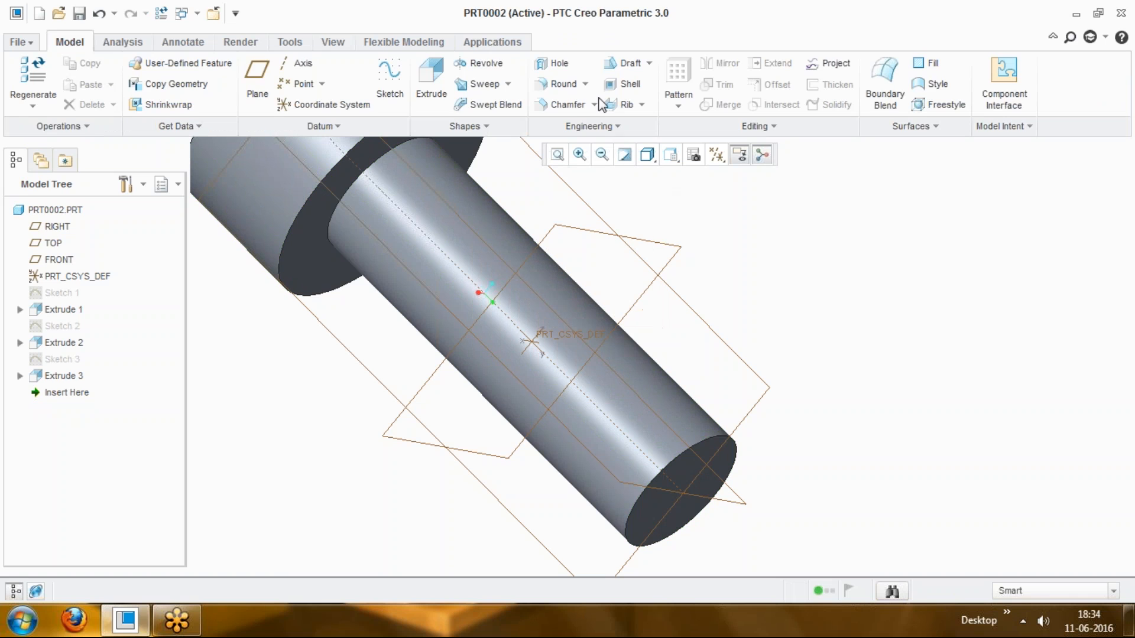
Step: Chamfer the circular edge at the free end of the shank with a D x D size of 1
{"action": "left_click", "coordinate": [566, 104]}
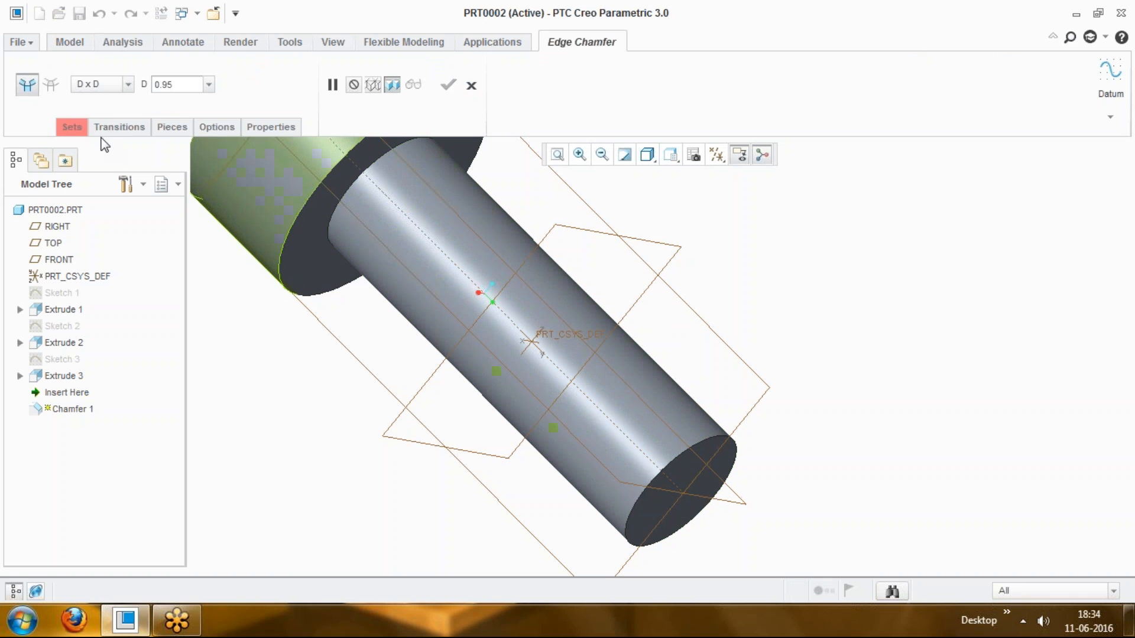
{"action": "left_click", "coordinate": [710, 448]}
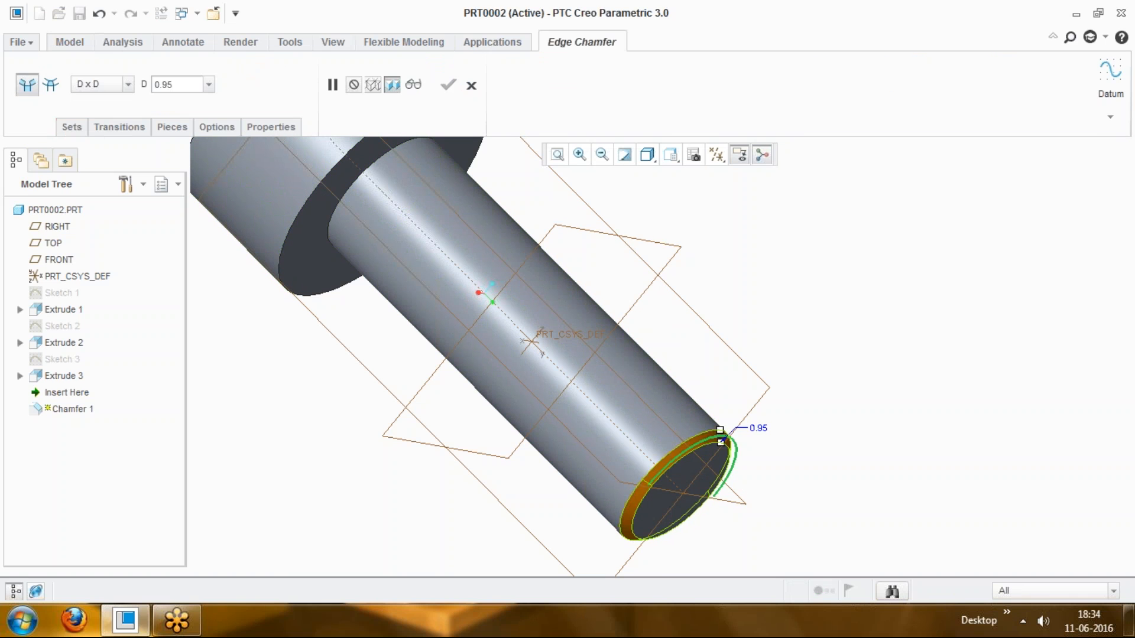
{"action": "type", "text": "1"}
{"action": "key", "text": "Return"}
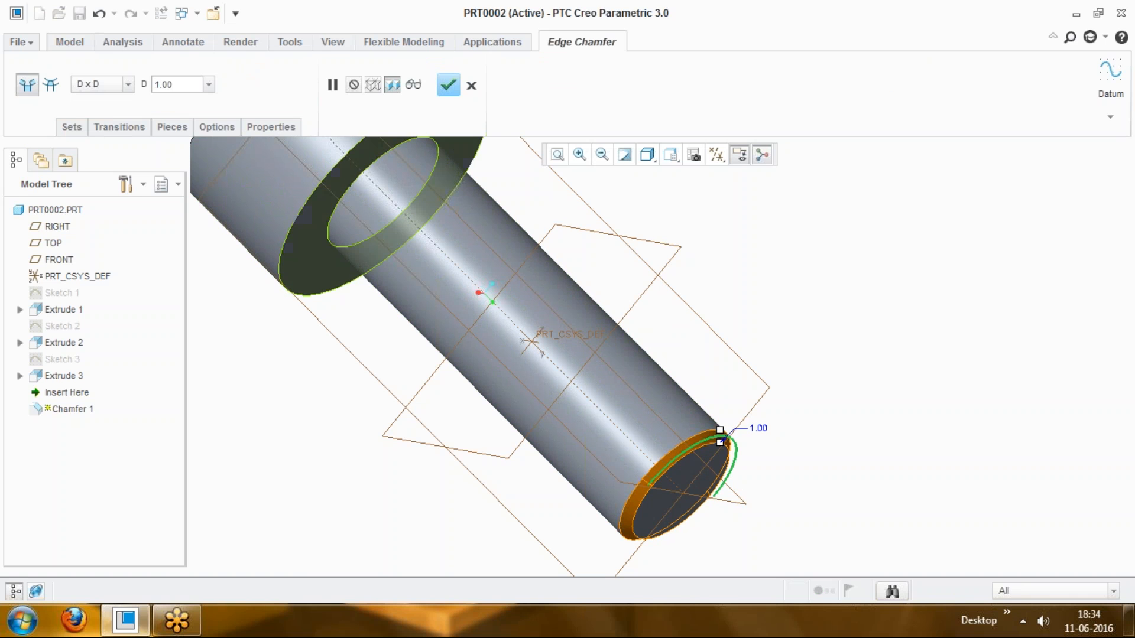
{"action": "left_click", "coordinate": [448, 85]}
Step: Start a Helical Sweep and open a new datum sketch on the RIGHT plane with TOP as reference, viewed in 2D orientation
{"action": "scroll", "coordinate": [740, 296], "scroll_direction": "down", "scroll_amount": 5}
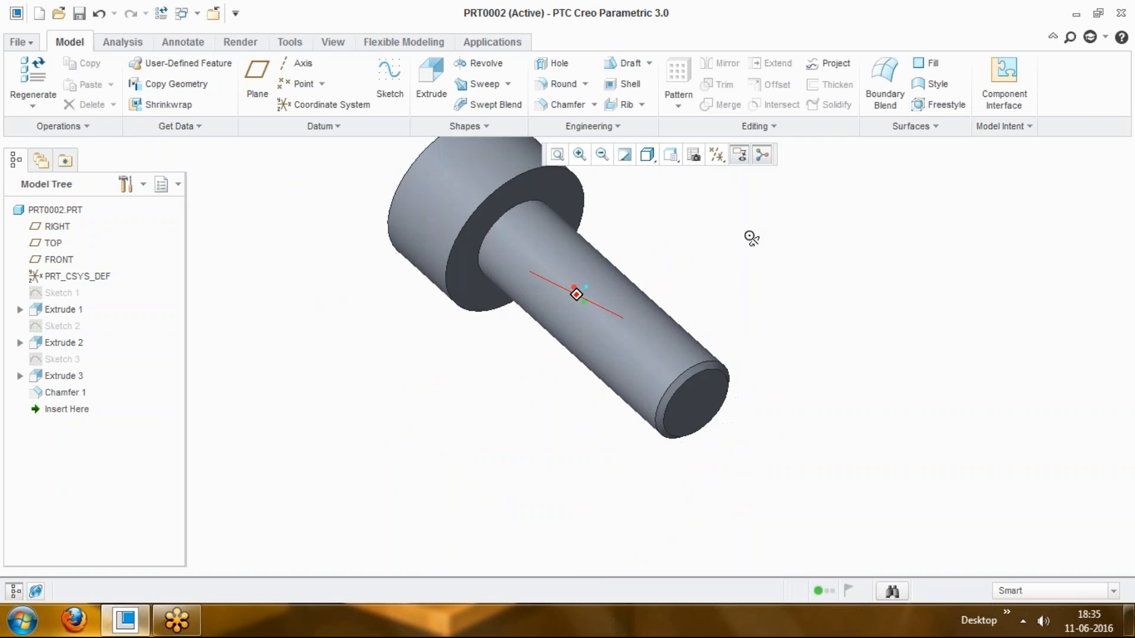
{"action": "middle_click_drag", "start_coordinate": [739, 269], "coordinate": [746, 231]}
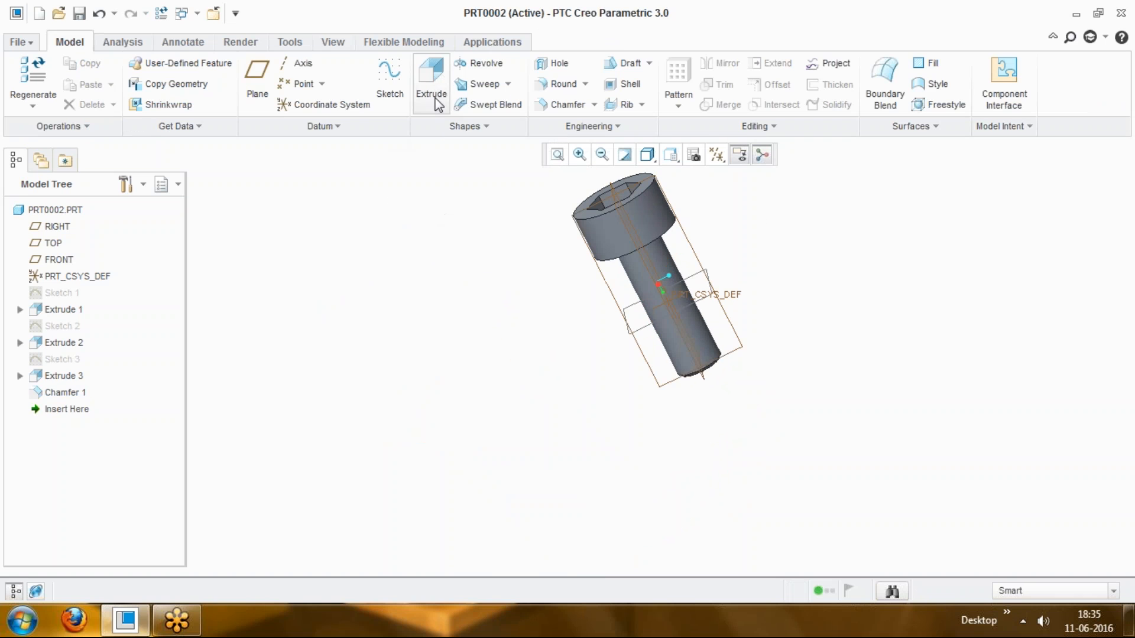
{"action": "left_click", "coordinate": [508, 84]}
{"action": "left_click", "coordinate": [505, 123]}
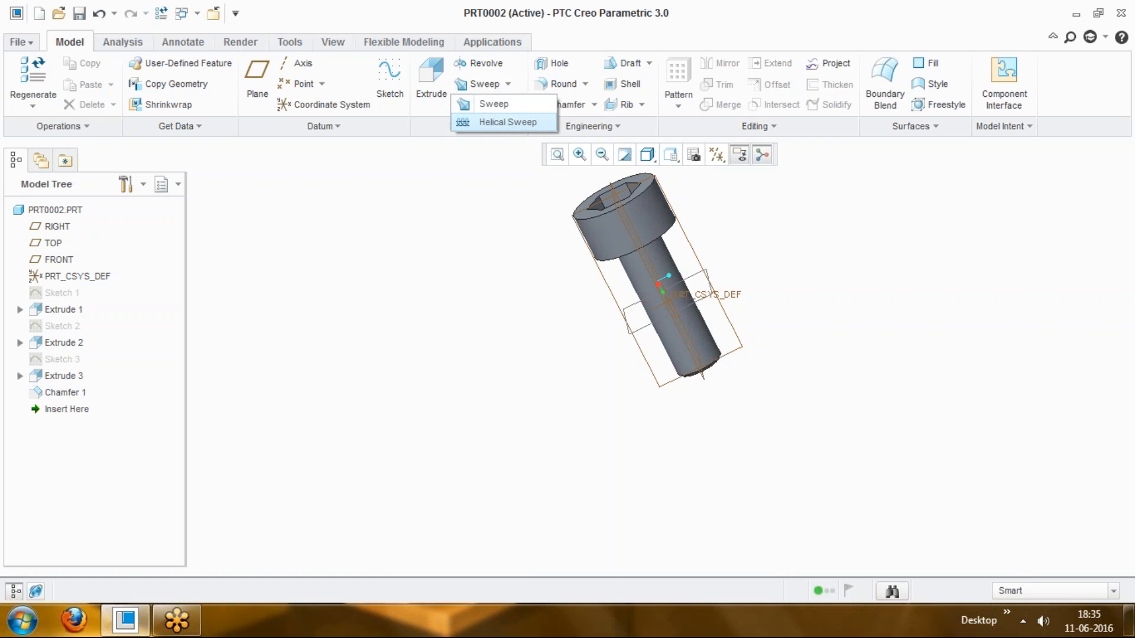
{"action": "left_click", "coordinate": [1111, 77]}
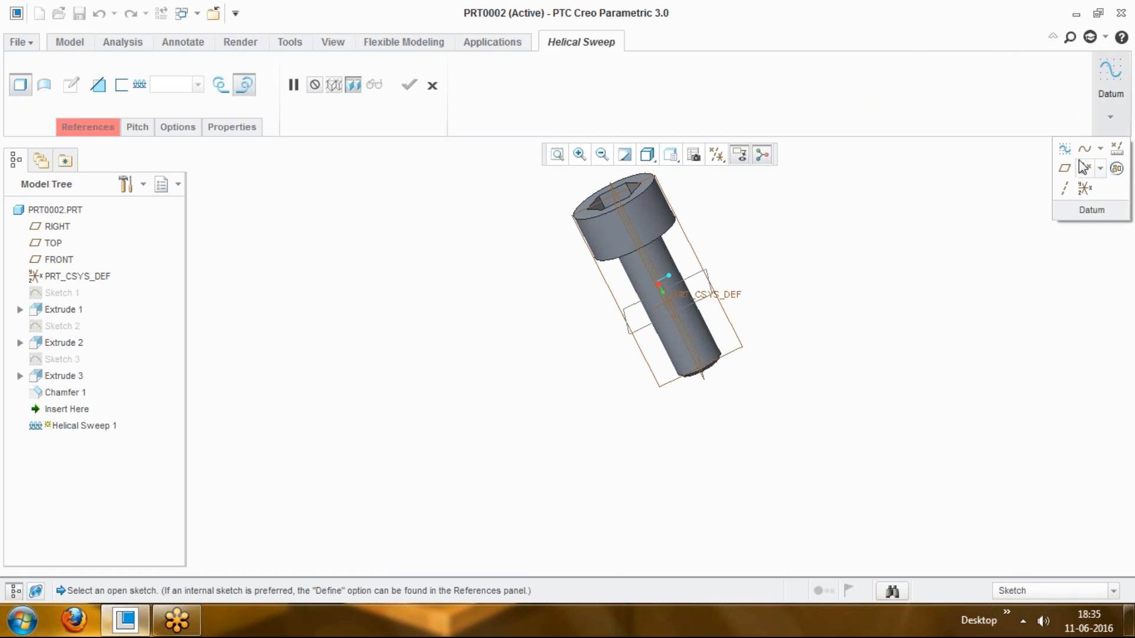
{"action": "left_click", "coordinate": [1082, 167]}
{"action": "left_click", "coordinate": [684, 237]}
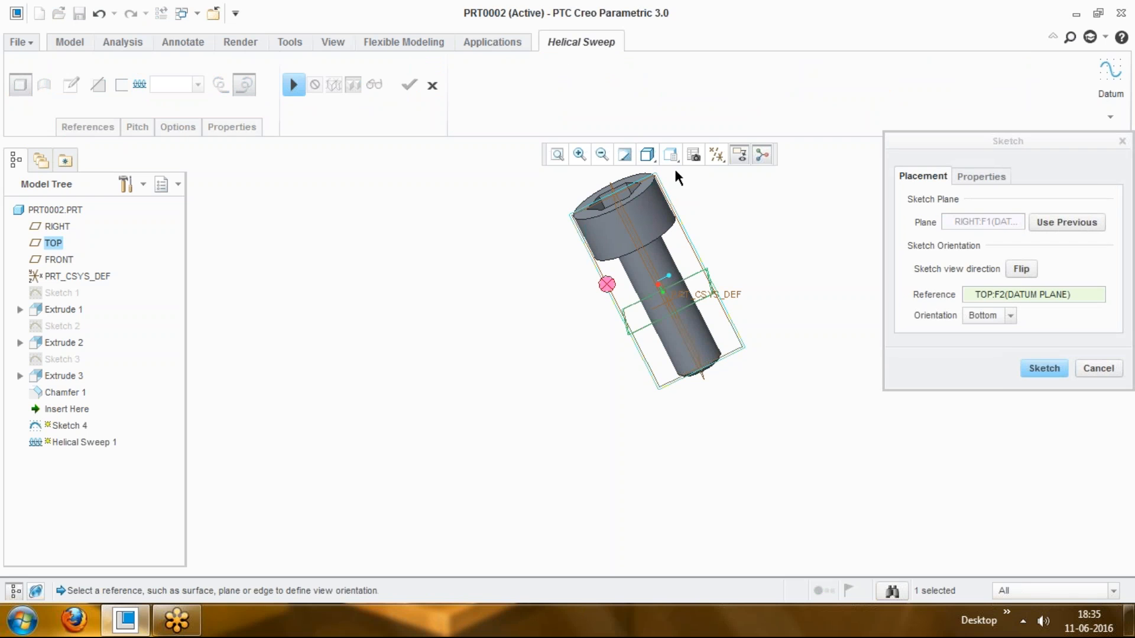
{"action": "left_click", "coordinate": [1033, 373]}
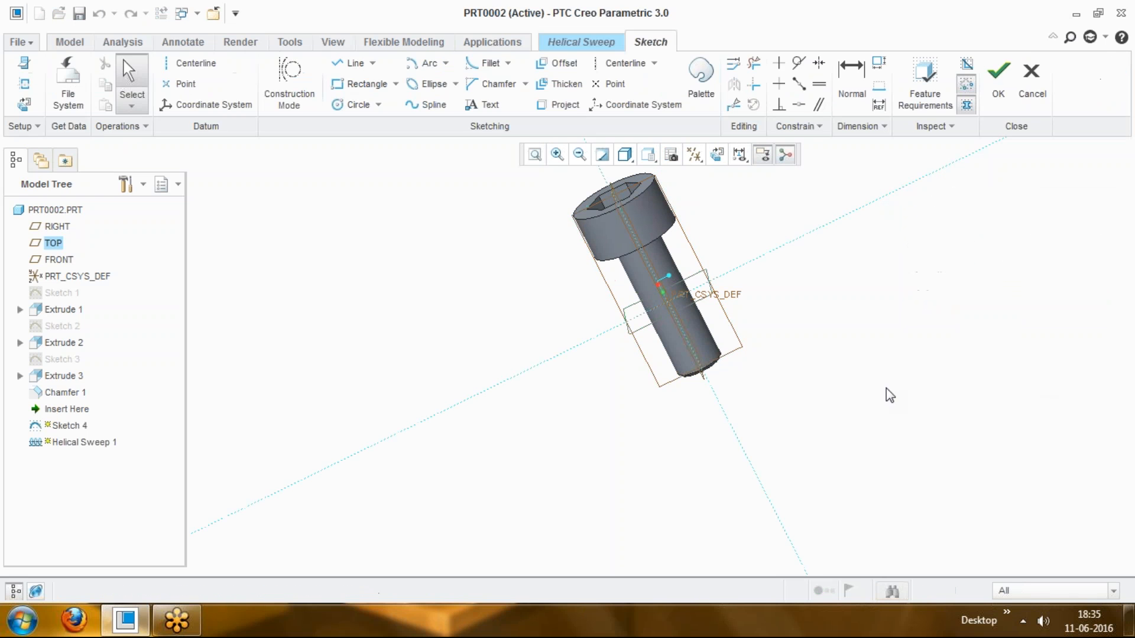
{"action": "left_click", "coordinate": [721, 152]}
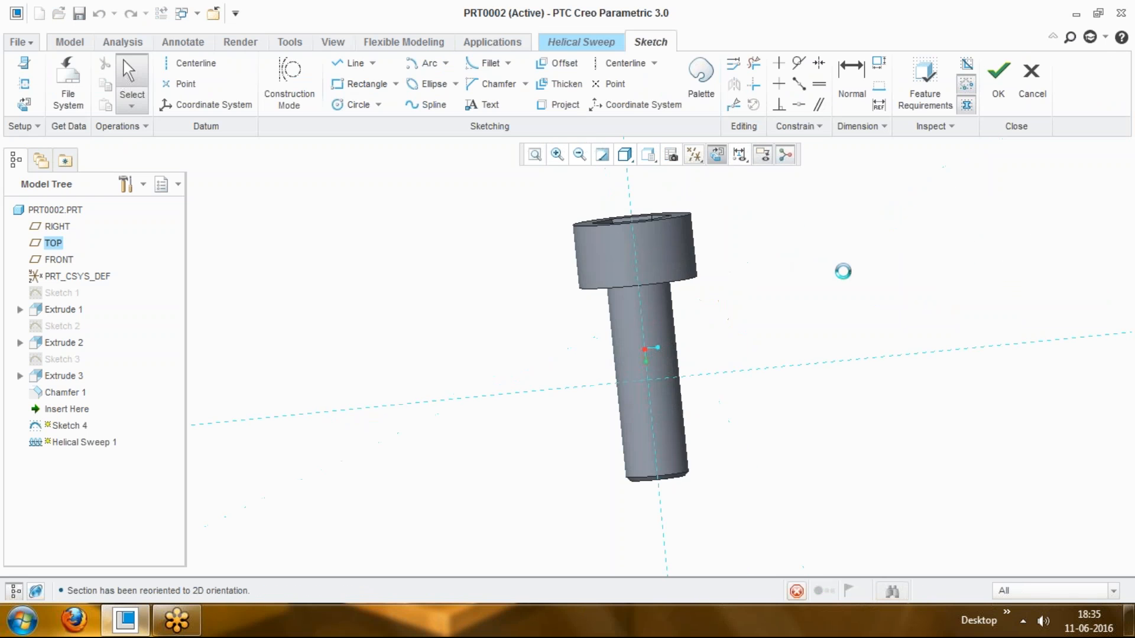
Step: Project the shank's bottom end edge and the adjacent slanted chamfer edge into the sketch
{"action": "scroll", "coordinate": [812, 412], "scroll_direction": "up", "scroll_amount": 5}
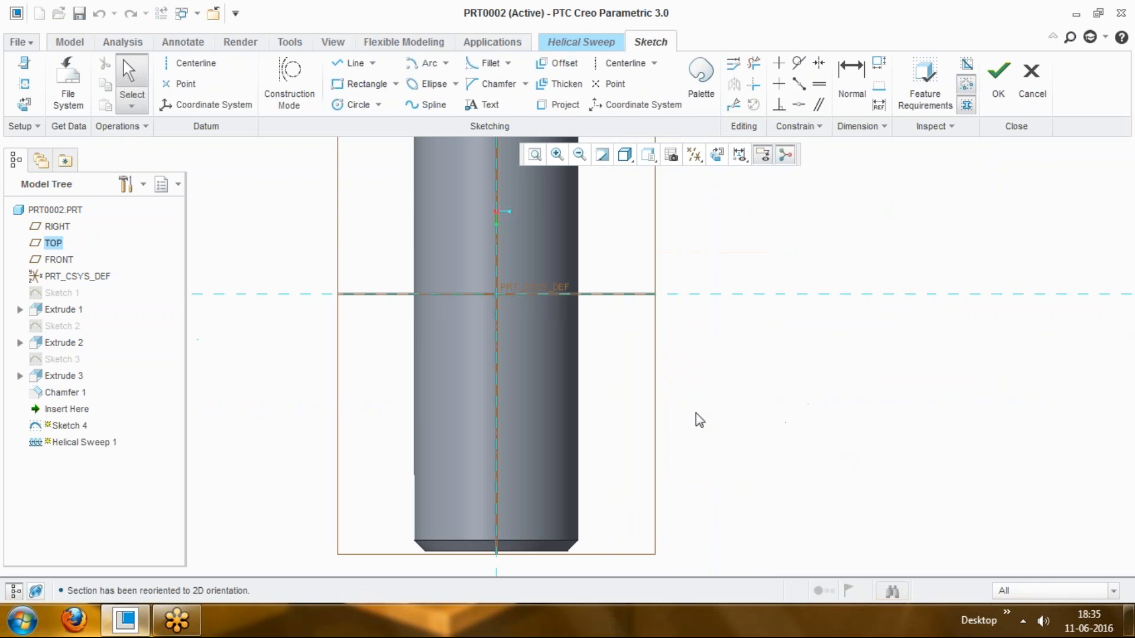
{"action": "left_click", "coordinate": [559, 104]}
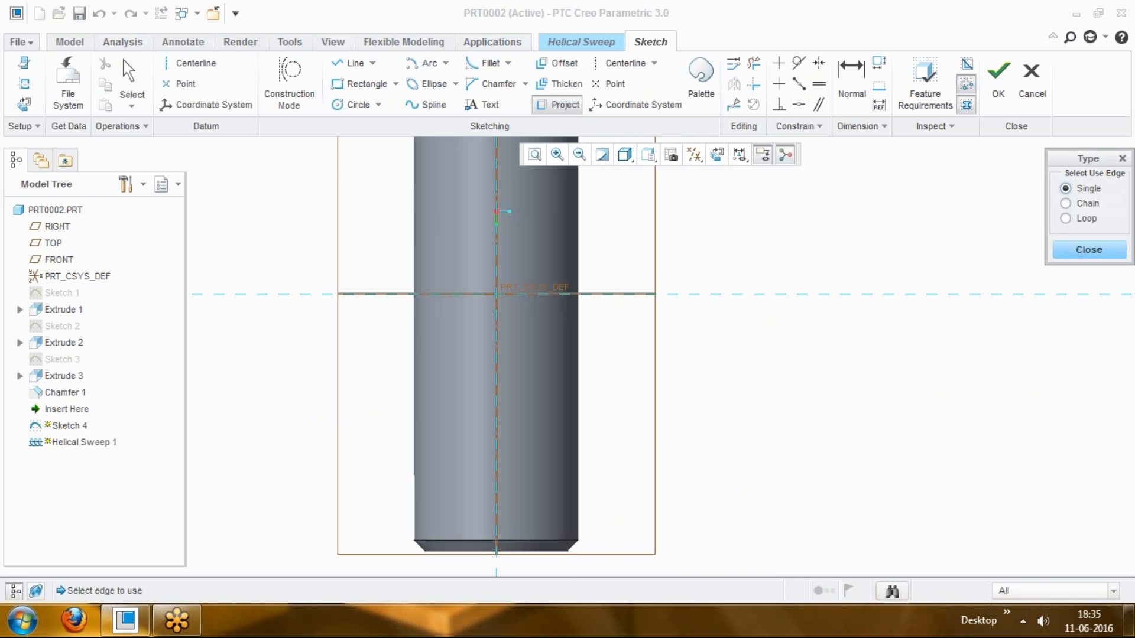
{"action": "scroll", "coordinate": [579, 535], "scroll_direction": "up", "scroll_amount": 2}
{"action": "scroll", "coordinate": [570, 542], "scroll_direction": "up", "scroll_amount": 1}
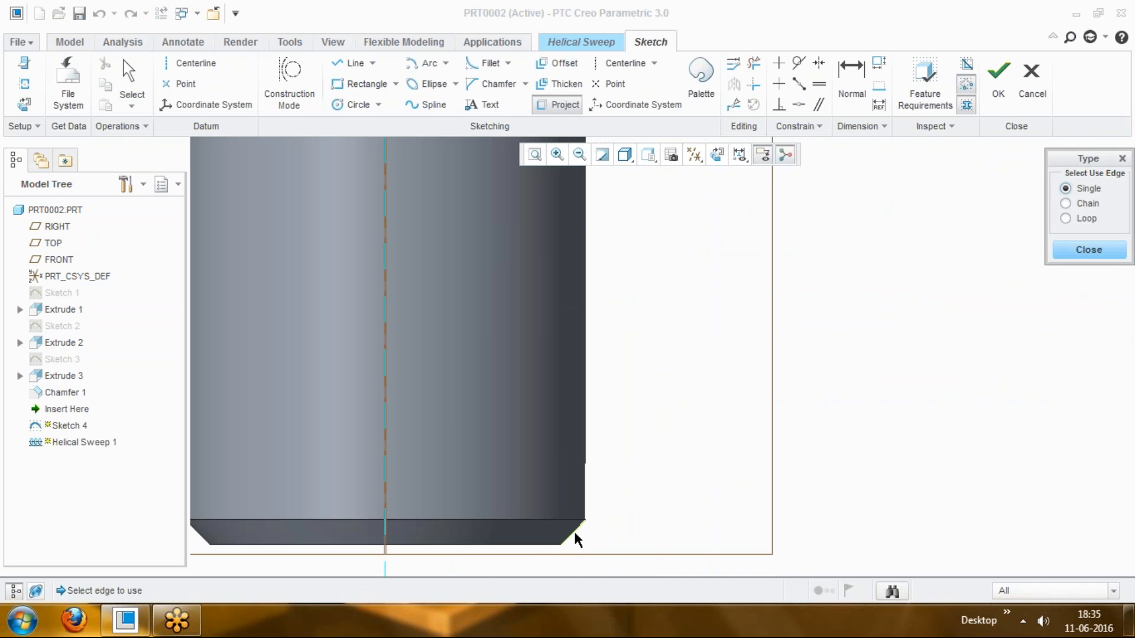
{"action": "left_click", "coordinate": [536, 545]}
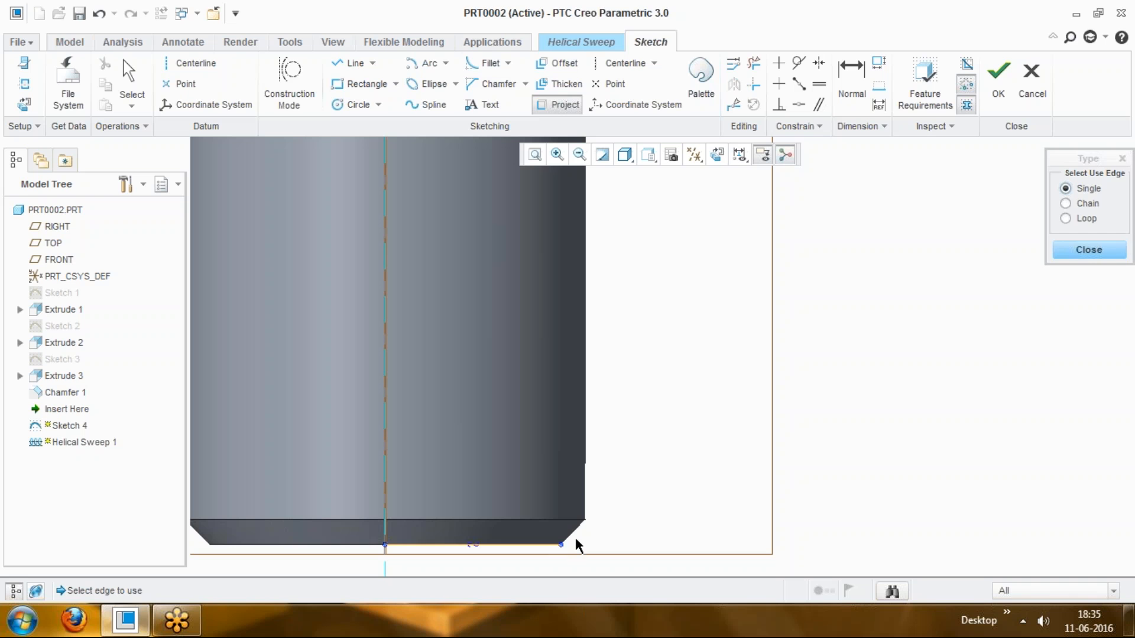
{"action": "middle_click", "coordinate": [637, 506]}
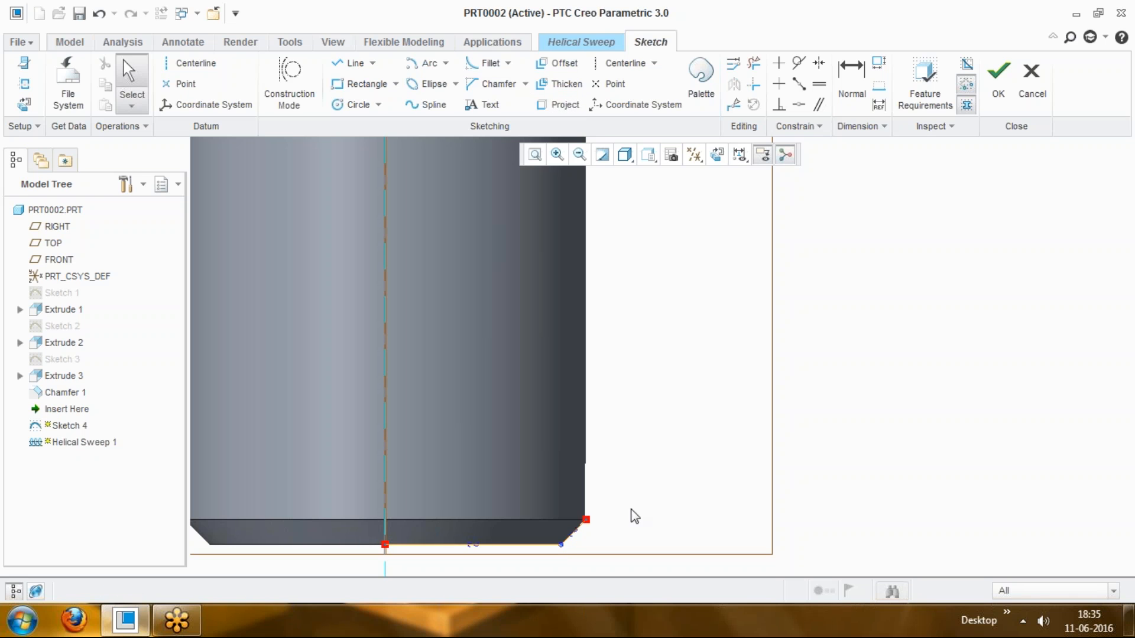
Step: Sketch a vertical line about 37.9 long from the projected chamfer edge up along the shank, just inside its side
{"action": "scroll", "coordinate": [641, 471], "scroll_direction": "down", "scroll_amount": 2}
{"action": "left_click", "coordinate": [349, 62]}
{"action": "scroll", "coordinate": [616, 536], "scroll_direction": "down", "scroll_amount": 1}
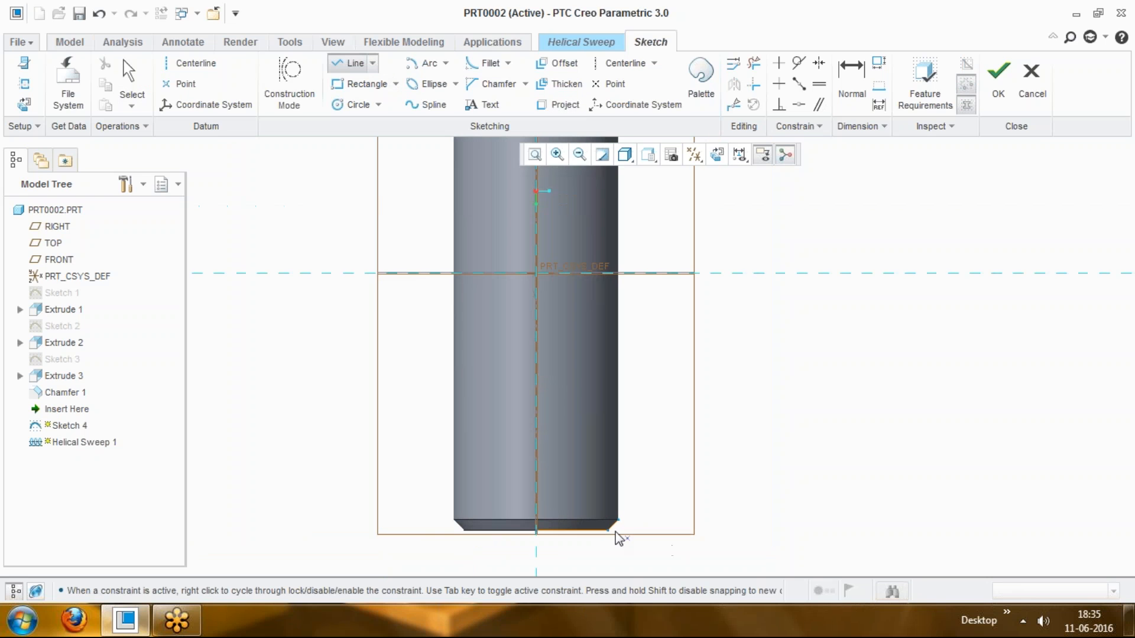
{"action": "scroll", "coordinate": [616, 537], "scroll_direction": "up", "scroll_amount": 3}
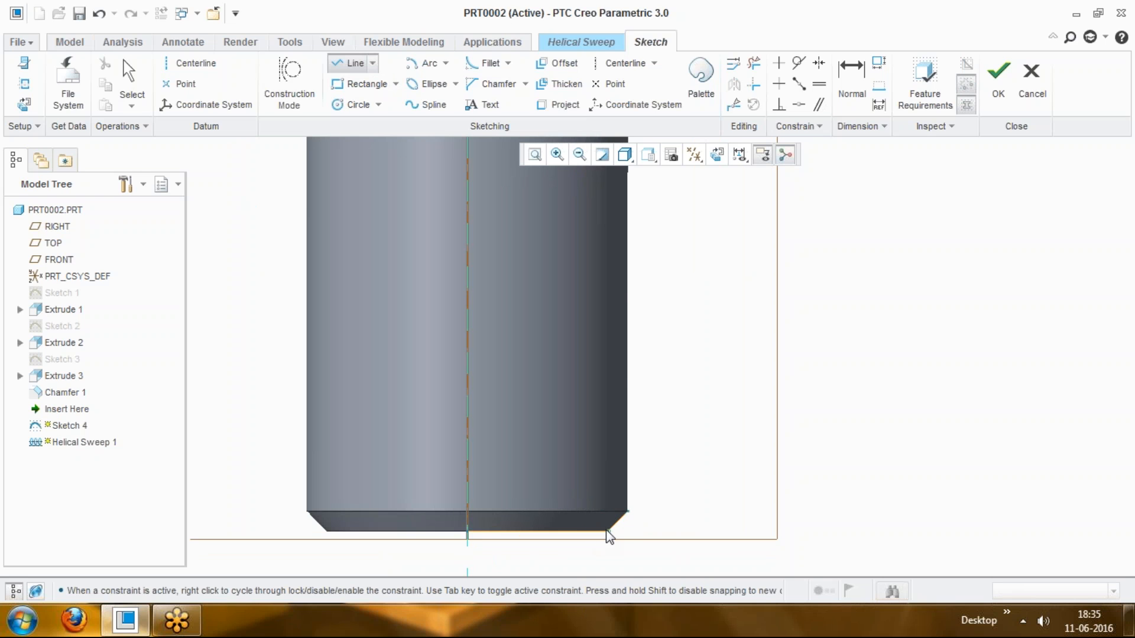
{"action": "left_click", "coordinate": [602, 516]}
{"action": "scroll", "coordinate": [609, 370], "scroll_direction": "down", "scroll_amount": 3}
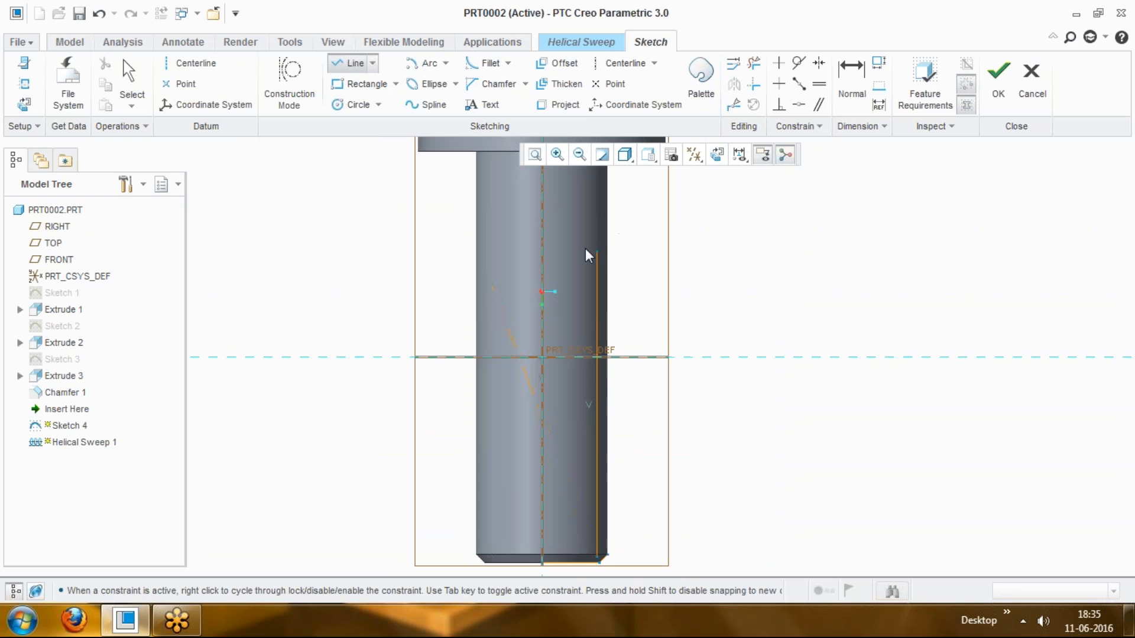
{"action": "middle_click", "coordinate": [600, 246]}
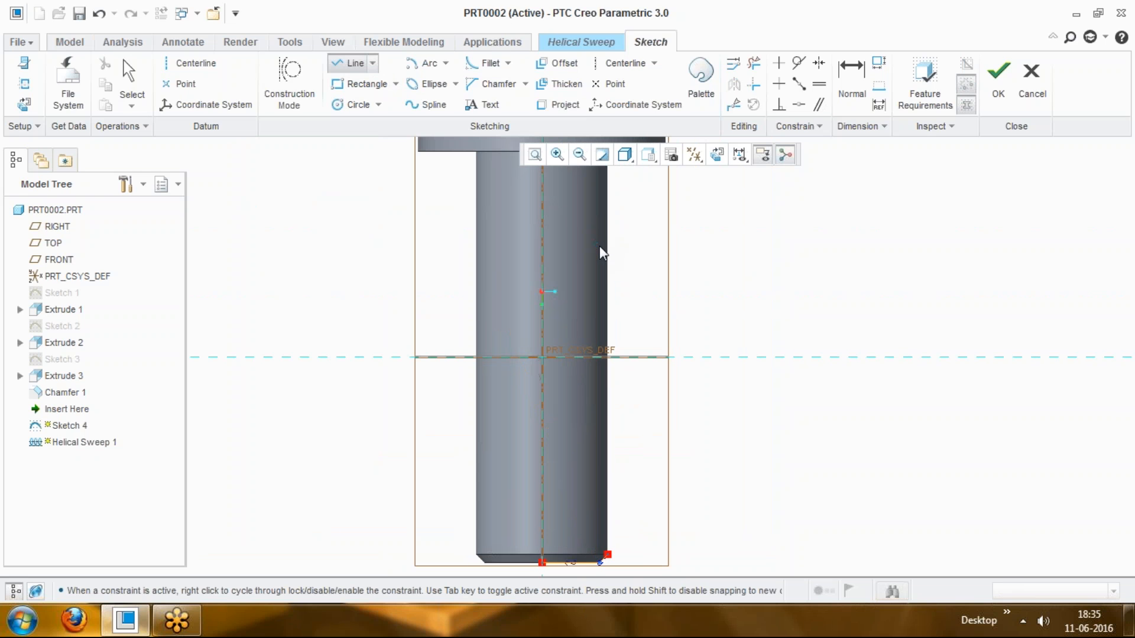
{"action": "middle_click", "coordinate": [636, 252]}
{"action": "scroll", "coordinate": [620, 438], "scroll_direction": "down", "scroll_amount": 2}
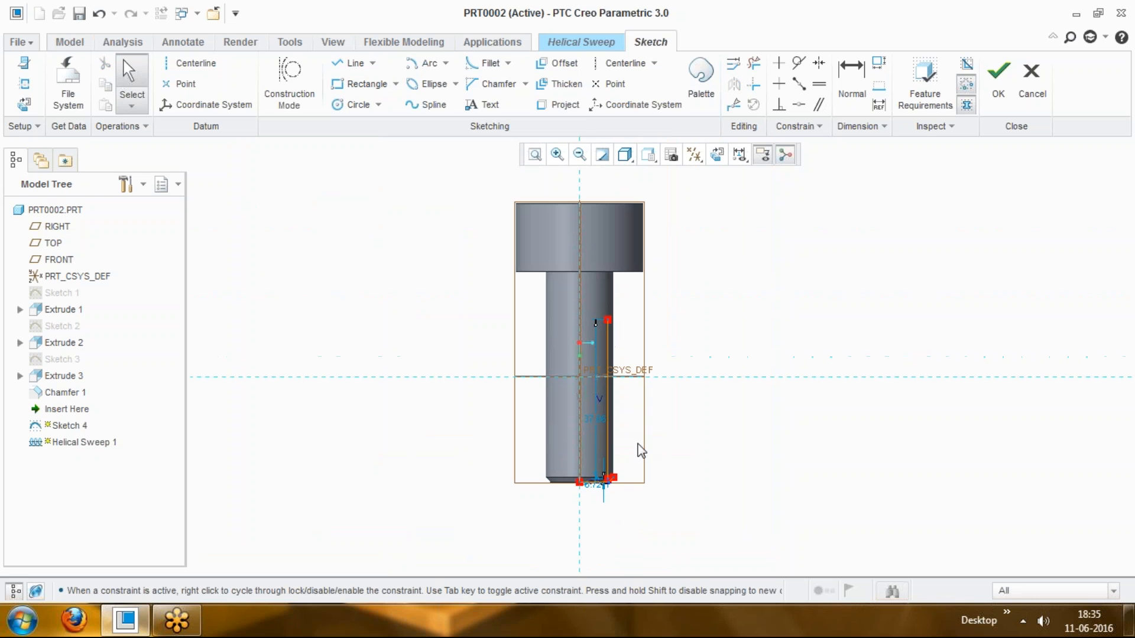
Step: Set the vertical profile line's length to 35
{"action": "scroll", "coordinate": [641, 451], "scroll_direction": "up", "scroll_amount": 4}
{"action": "double_click", "coordinate": [527, 350]}
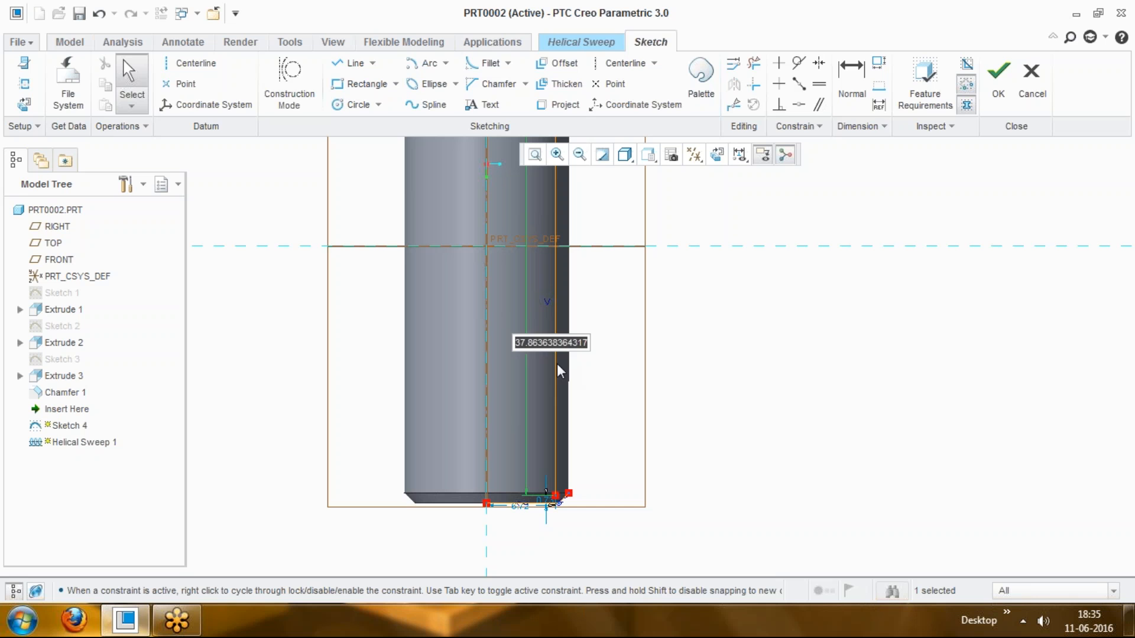
{"action": "type", "text": "35"}
{"action": "key", "text": "Return"}
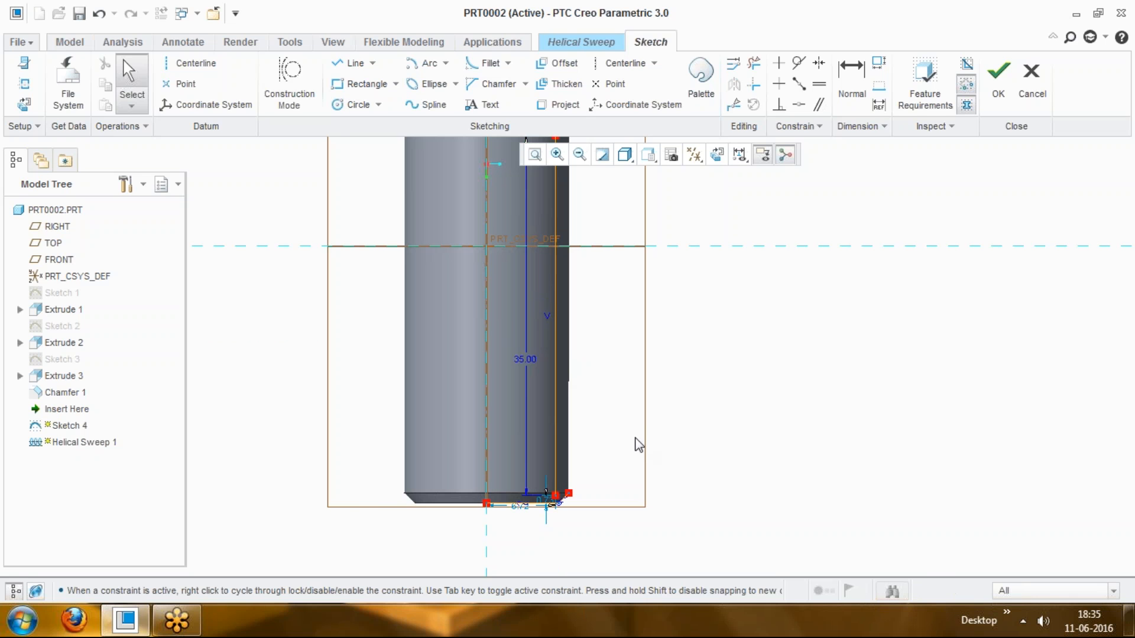
{"action": "scroll", "coordinate": [695, 381], "scroll_direction": "down", "scroll_amount": 3}
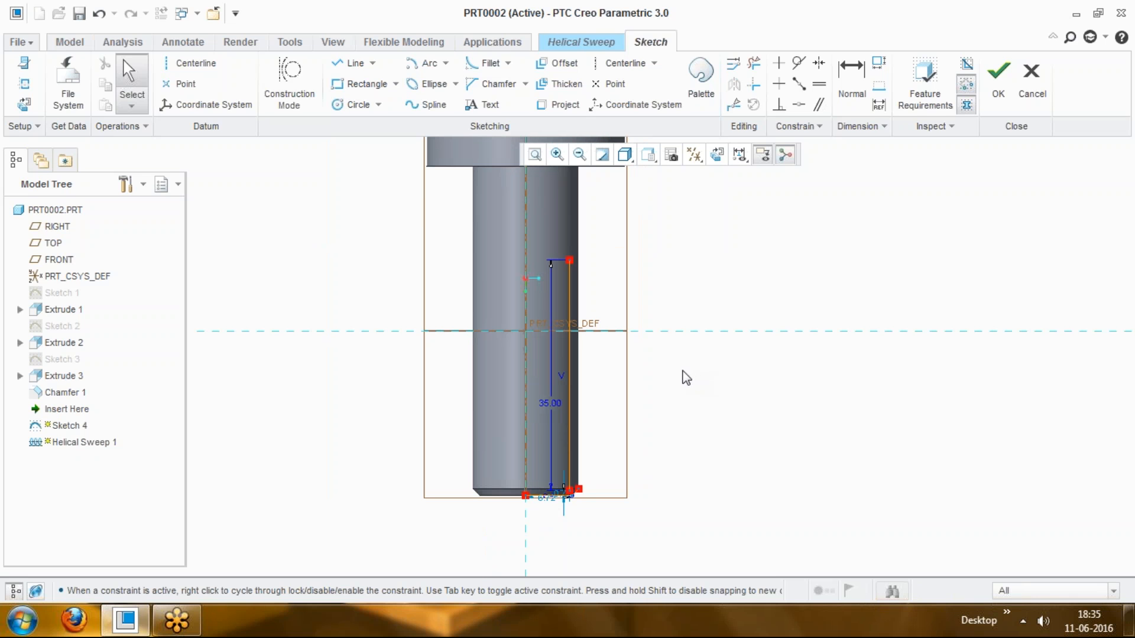
Step: Dimension the offset between the shank's side edge and the vertical profile line, and set it to 1.5
{"action": "scroll", "coordinate": [639, 507], "scroll_direction": "up", "scroll_amount": 5}
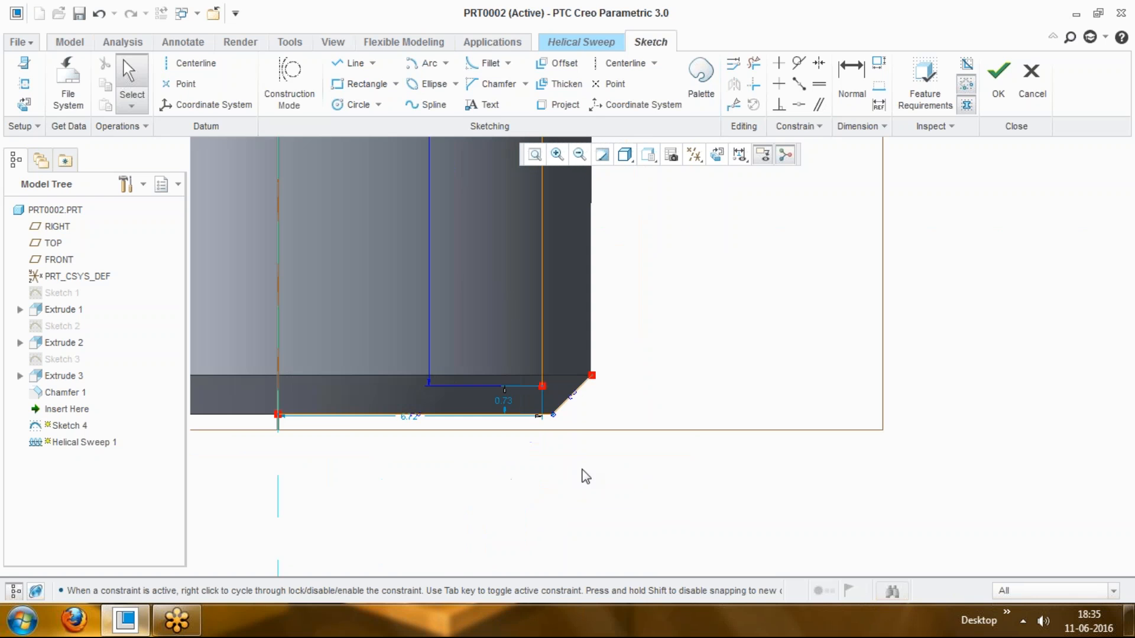
{"action": "scroll", "coordinate": [544, 400], "scroll_direction": "up", "scroll_amount": 2}
{"action": "scroll", "coordinate": [590, 415], "scroll_direction": "down", "scroll_amount": 5}
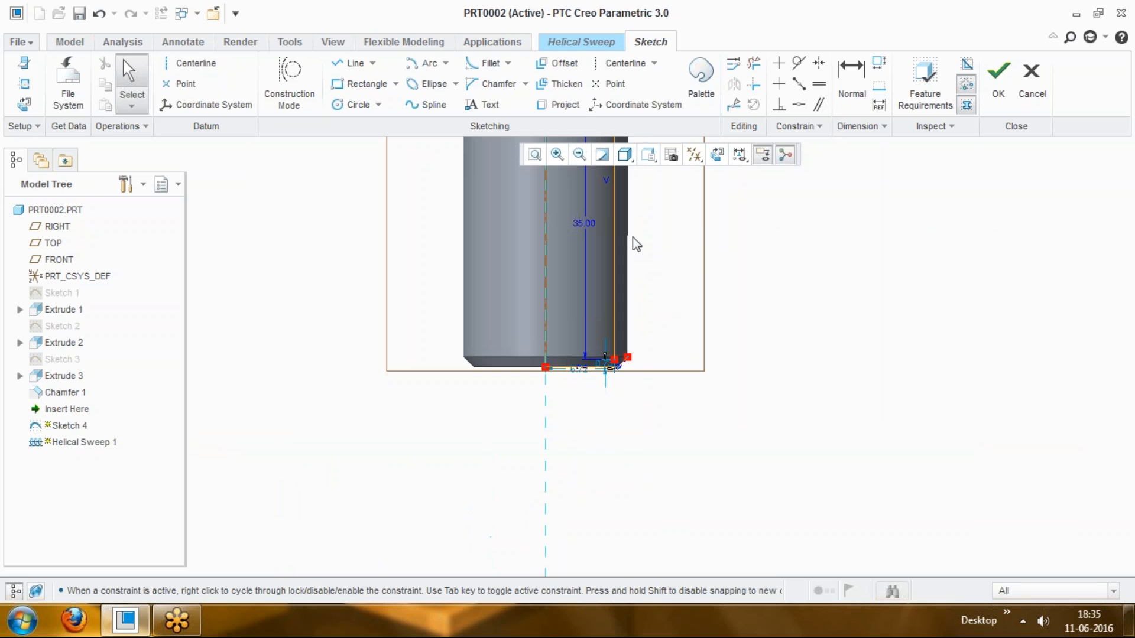
{"action": "left_click", "coordinate": [851, 77]}
{"action": "scroll", "coordinate": [676, 282], "scroll_direction": "up", "scroll_amount": 4}
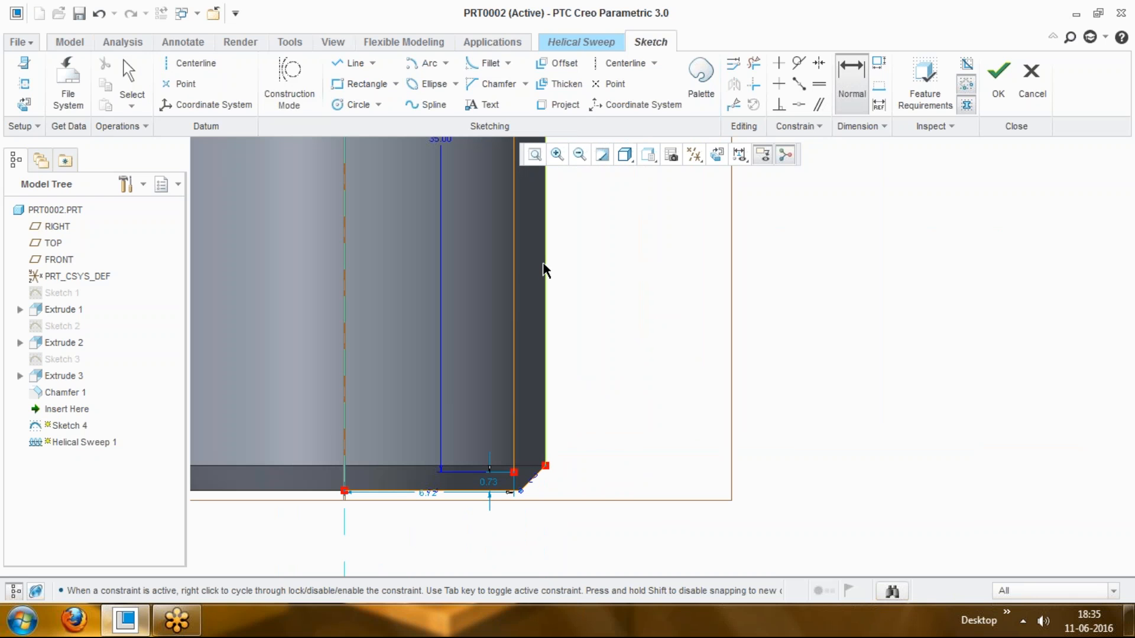
{"action": "left_click", "coordinate": [545, 263]}
{"action": "left_click", "coordinate": [513, 266]}
{"action": "middle_click", "coordinate": [615, 267]}
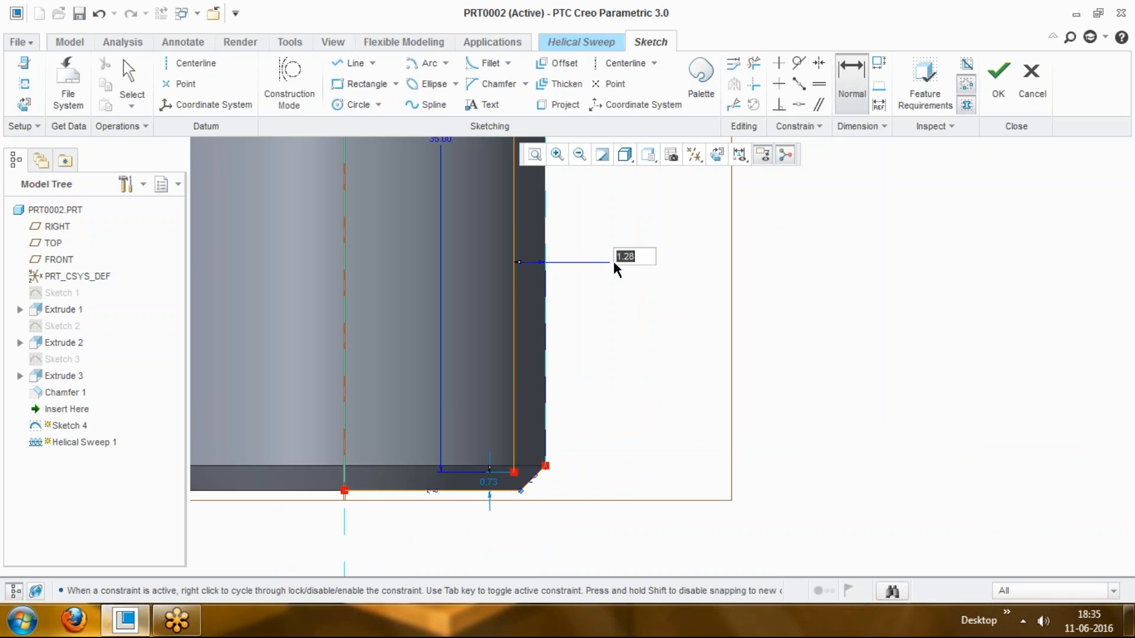
{"action": "type", "text": "1.5"}
{"action": "key", "text": "Return"}
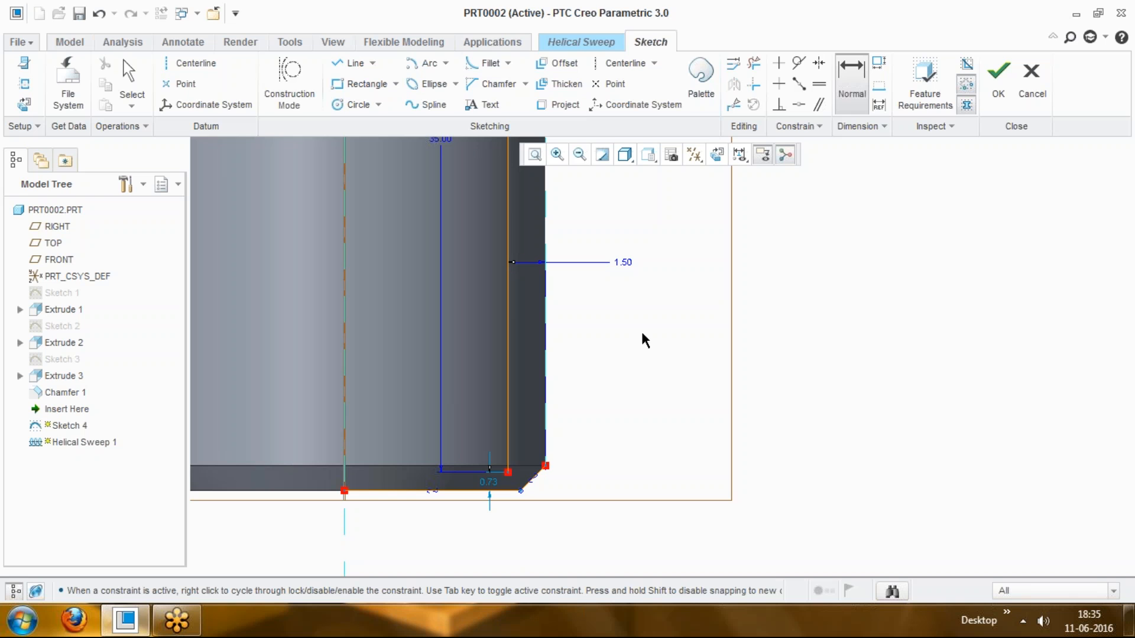
Step: Set the distance from the profile line's lower end to the shank's bottom edge to 0
{"action": "scroll", "coordinate": [642, 375], "scroll_direction": "up", "scroll_amount": 7}
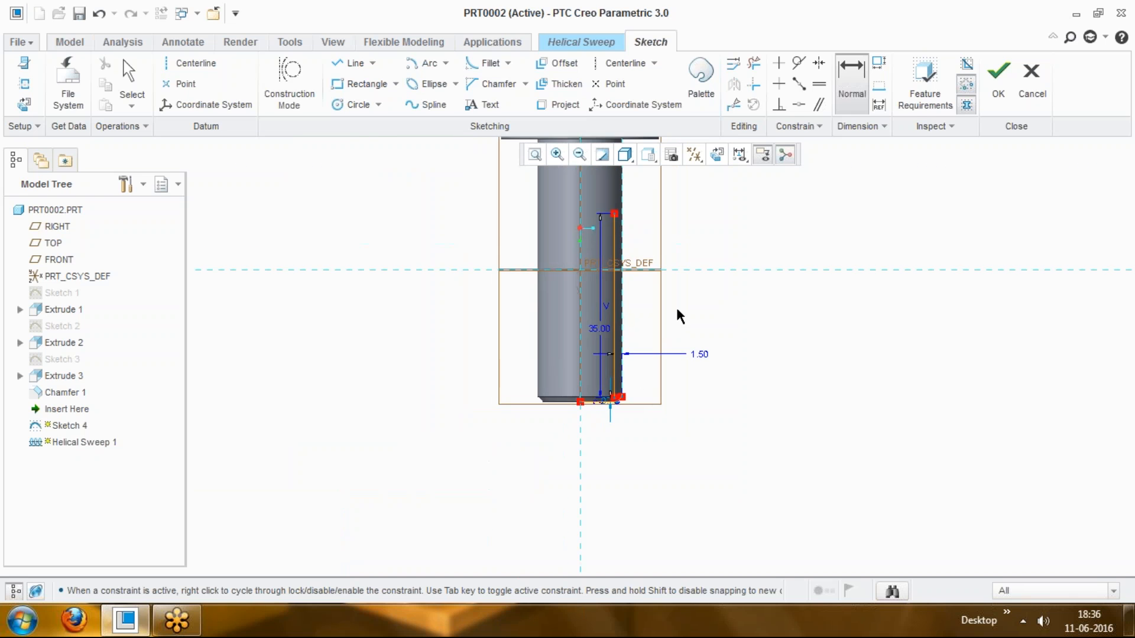
{"action": "scroll", "coordinate": [679, 249], "scroll_direction": "down", "scroll_amount": 2}
{"action": "middle_click", "coordinate": [710, 385]}
{"action": "scroll", "coordinate": [590, 498], "scroll_direction": "down", "scroll_amount": 7}
{"action": "scroll", "coordinate": [573, 490], "scroll_direction": "down", "scroll_amount": 3}
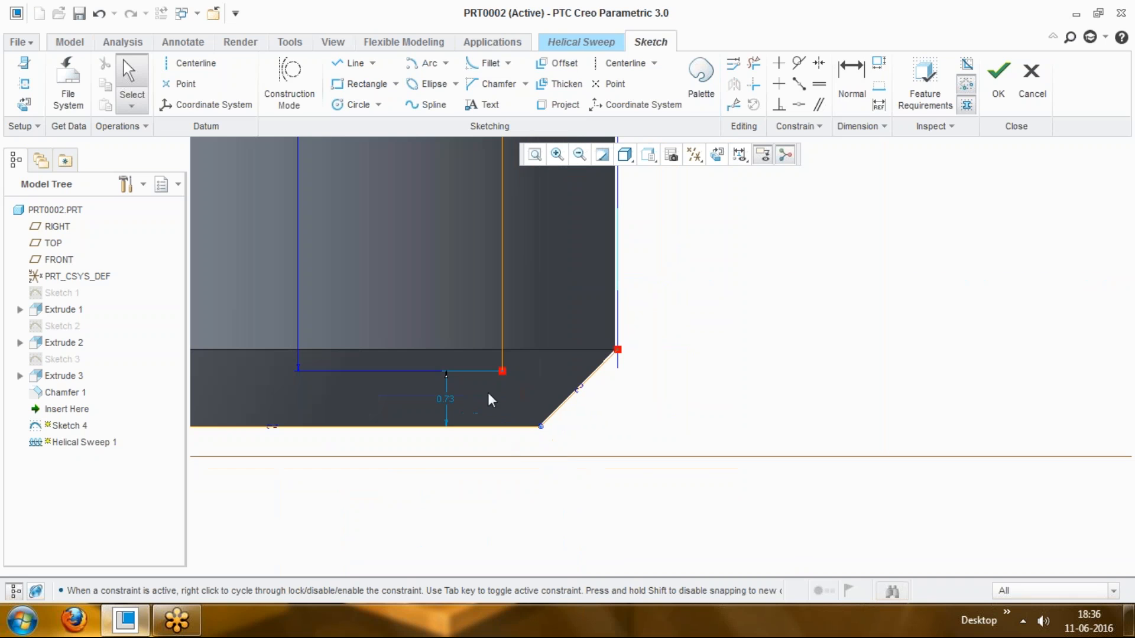
{"action": "double_click", "coordinate": [445, 399]}
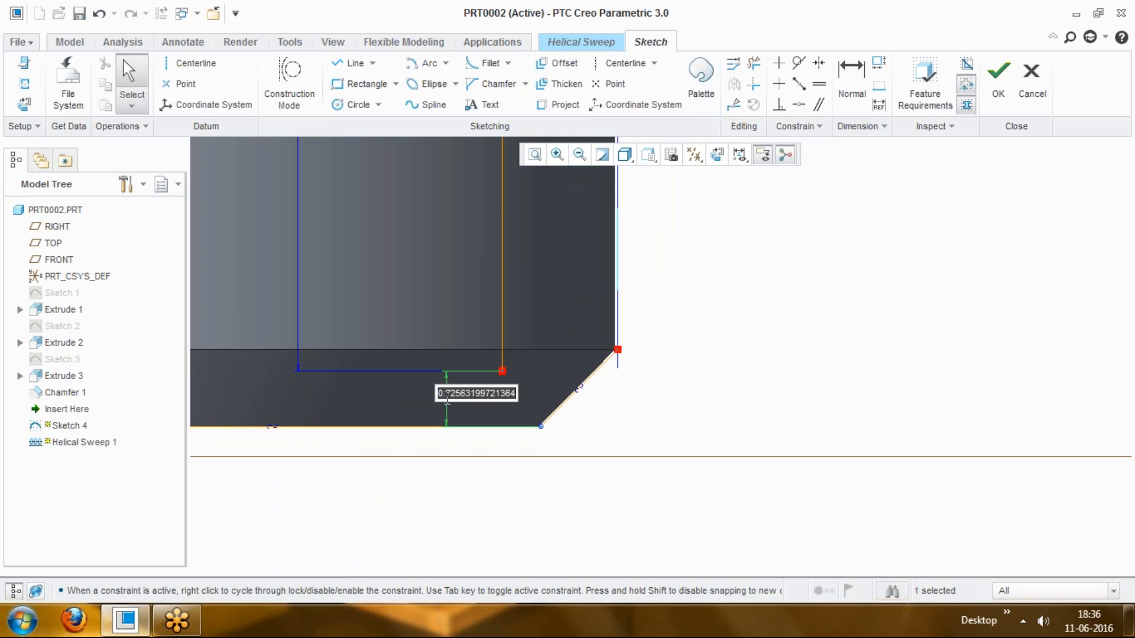
{"action": "type", "text": "1.5"}
{"action": "key", "text": "Return"}
{"action": "scroll", "coordinate": [733, 526], "scroll_direction": "up", "scroll_amount": 4}
{"action": "scroll", "coordinate": [748, 509], "scroll_direction": "up", "scroll_amount": 2}
{"action": "scroll", "coordinate": [656, 458], "scroll_direction": "down", "scroll_amount": 6}
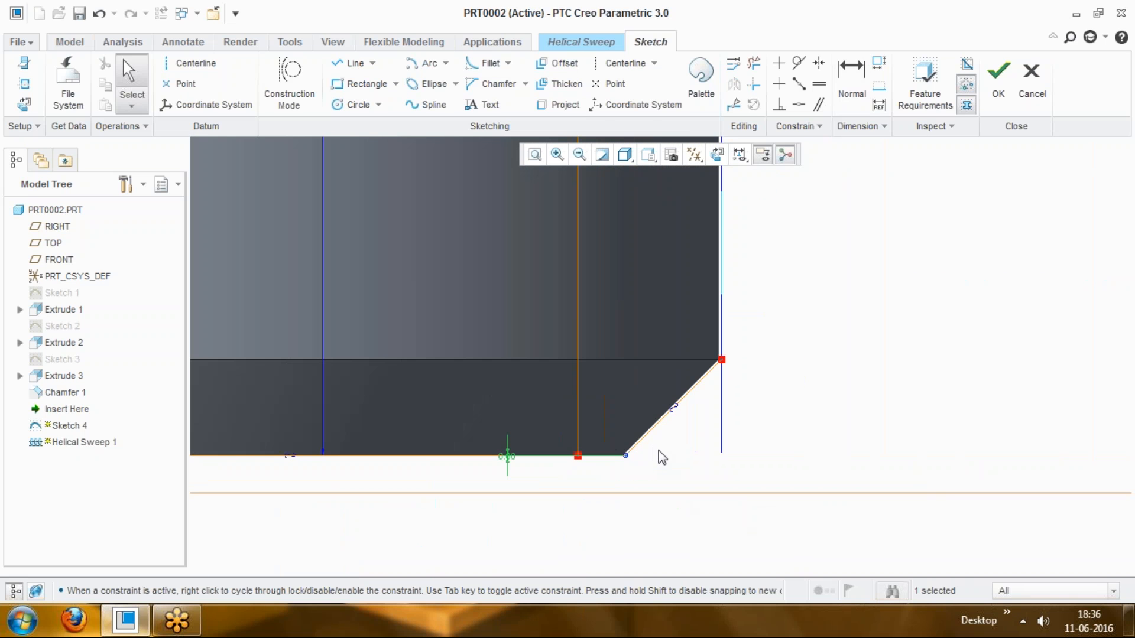
{"action": "right_click", "coordinate": [653, 431]}
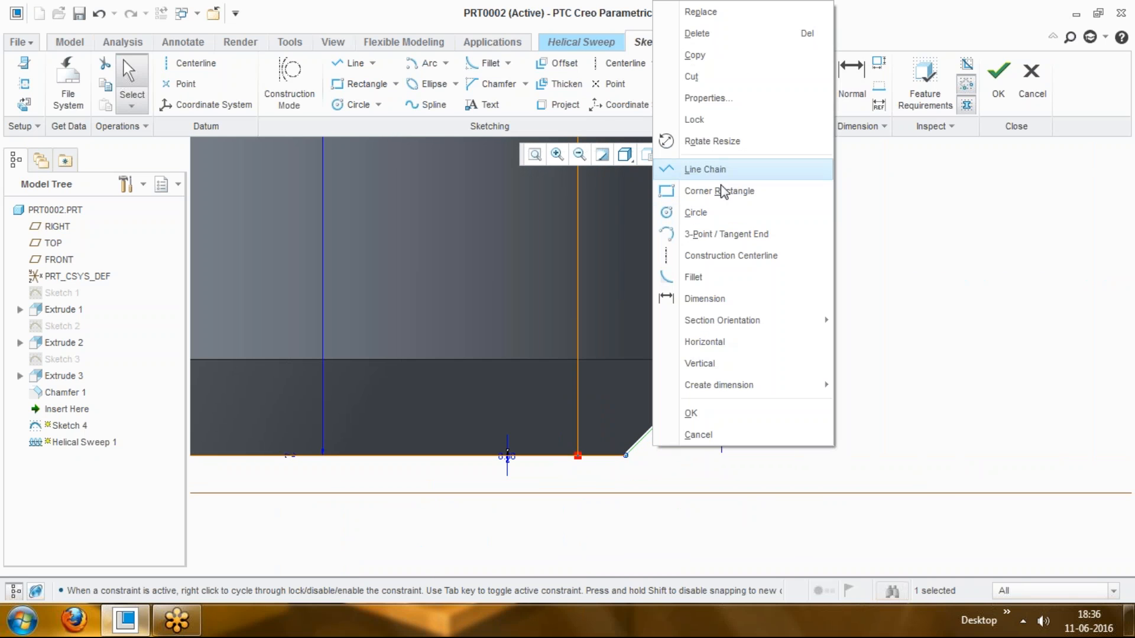
{"action": "left_click", "coordinate": [721, 256]}
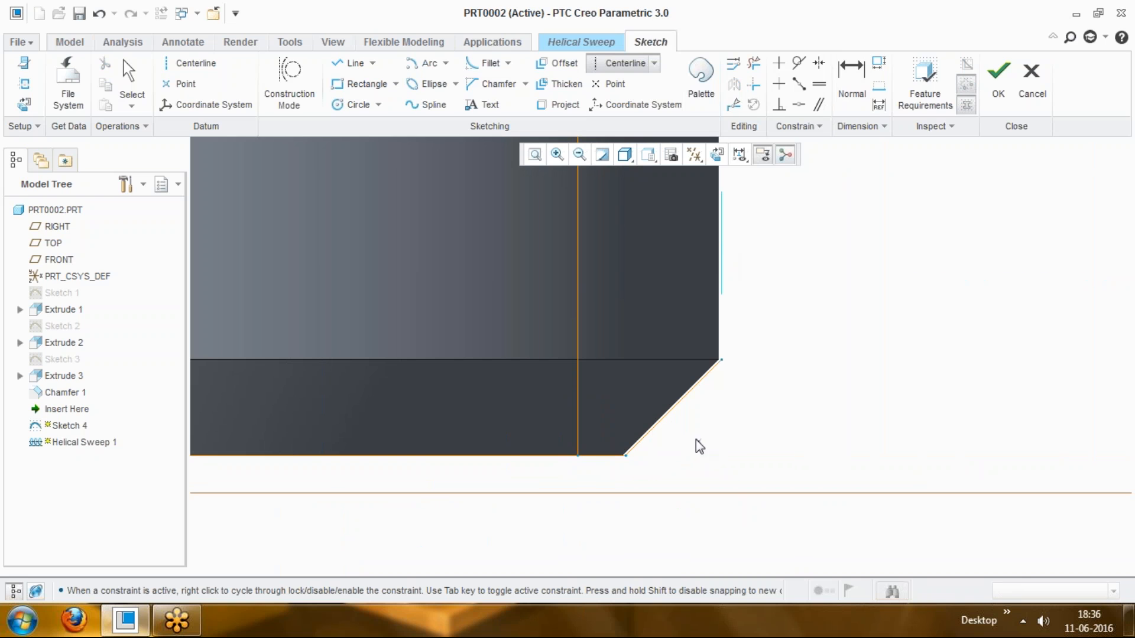
{"action": "middle_click", "coordinate": [692, 424]}
Step: Delete the projected slanted chamfer edge and the projected bottom end edge from the sketch
{"action": "scroll", "coordinate": [665, 420], "scroll_direction": "down", "scroll_amount": 2}
{"action": "left_click", "coordinate": [665, 420]}
{"action": "key", "text": "Delete"}
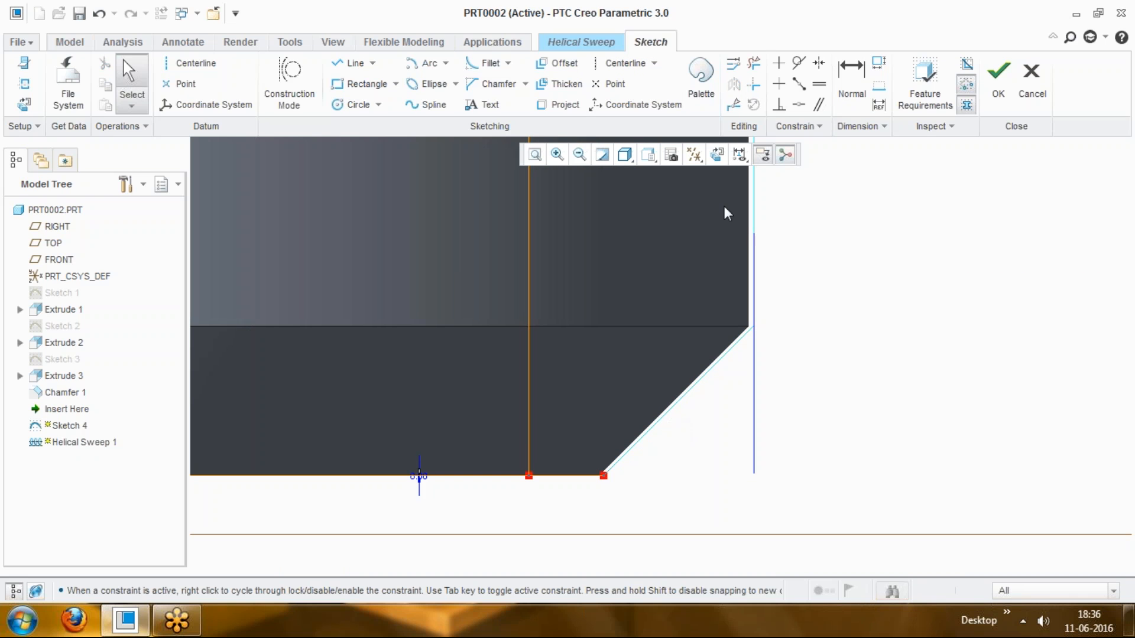
{"action": "left_click", "coordinate": [557, 476]}
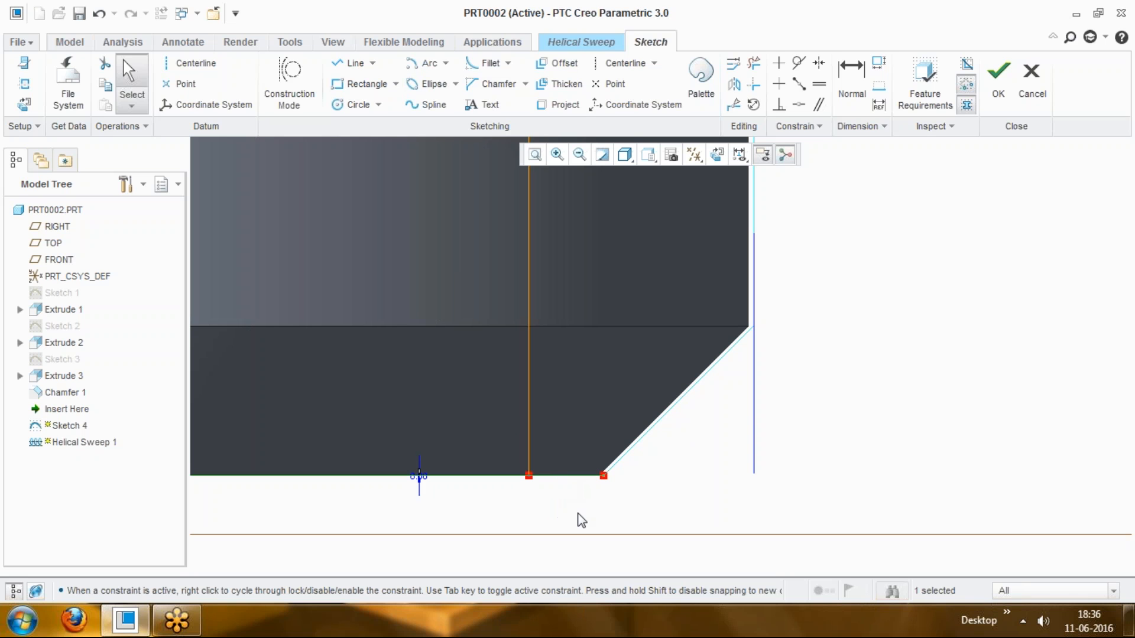
{"action": "key", "text": "Delete"}
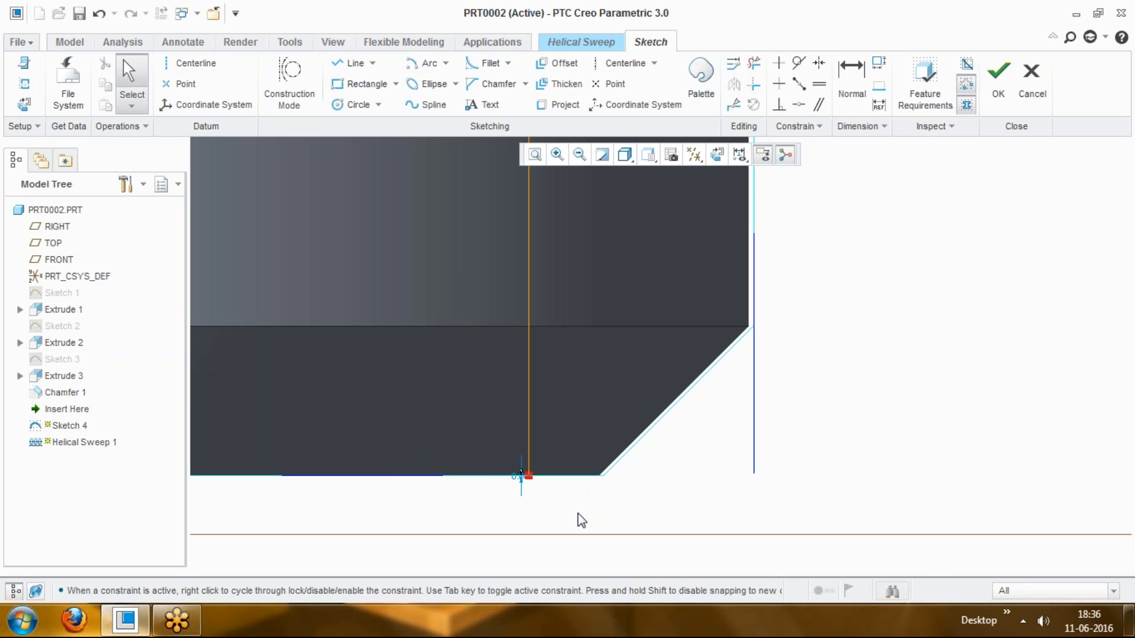
{"action": "scroll", "coordinate": [579, 520], "scroll_direction": "up", "scroll_amount": 6}
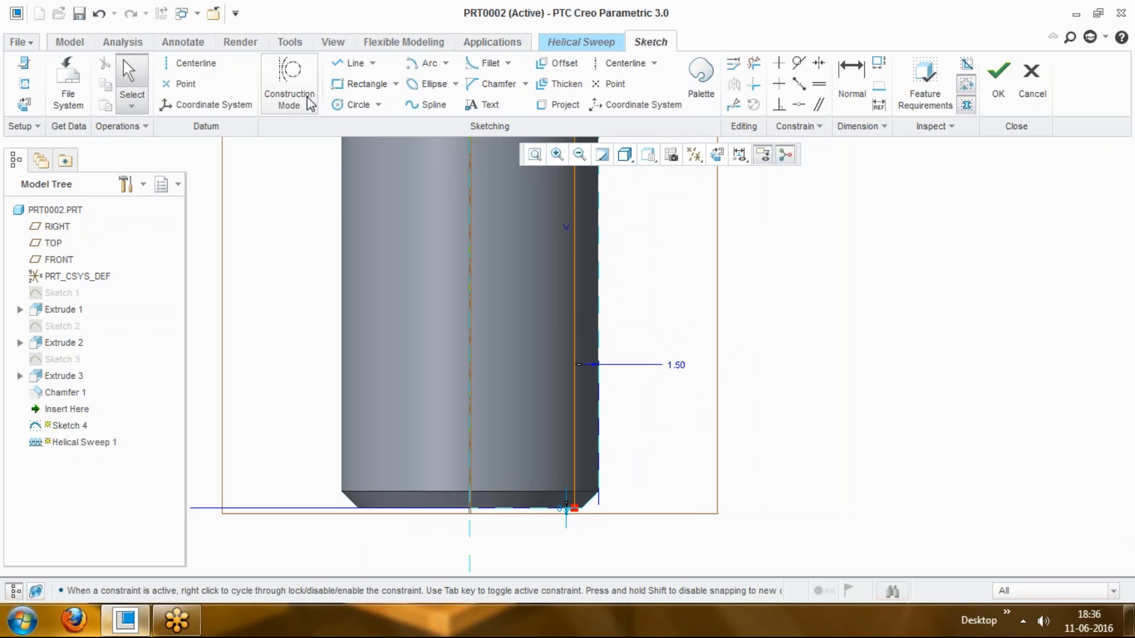
Step: Sketch a circle about 5.76 in diameter in the empty area beside the shank
{"action": "left_click", "coordinate": [343, 107]}
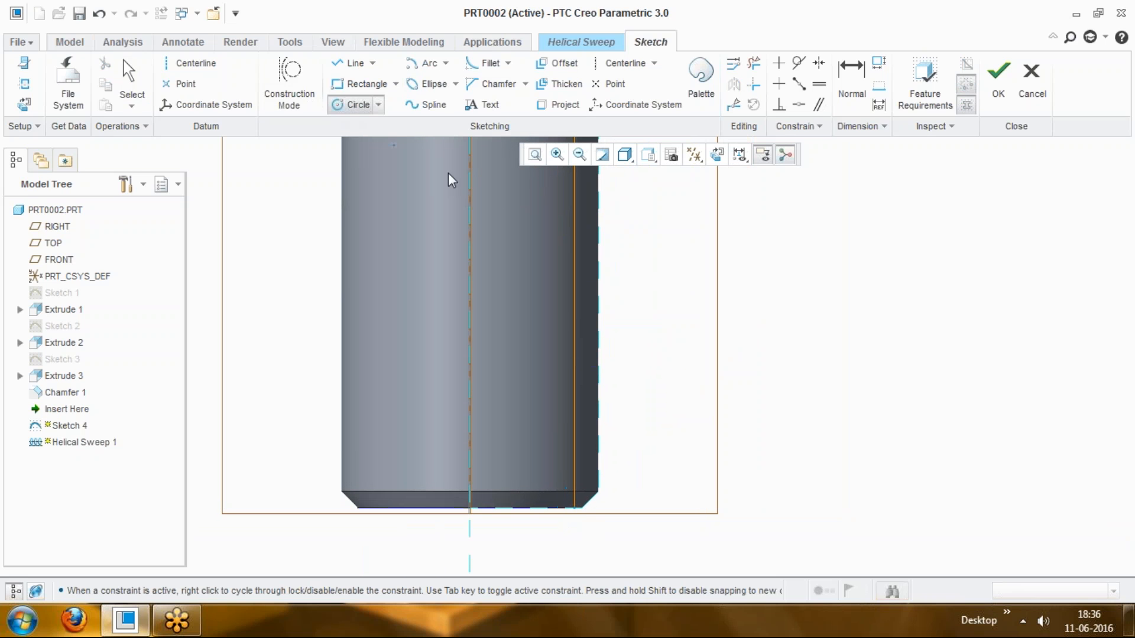
{"action": "left_click", "coordinate": [744, 304]}
{"action": "left_click", "coordinate": [842, 314]}
{"action": "middle_click", "coordinate": [842, 314]}
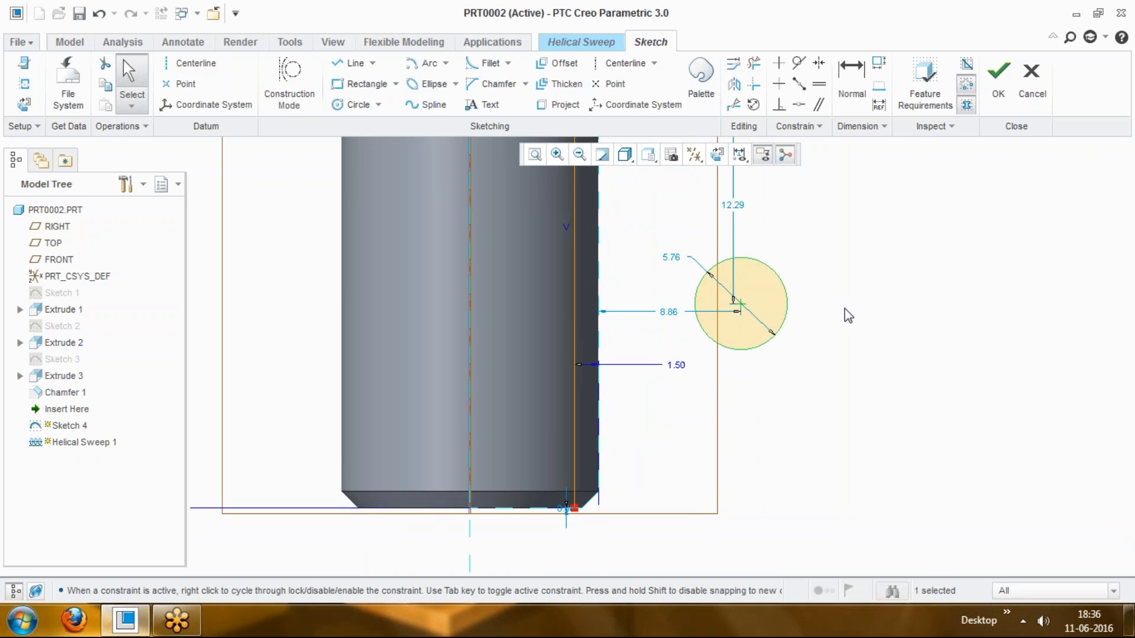
{"action": "scroll", "coordinate": [841, 313], "scroll_direction": "down", "scroll_amount": 3}
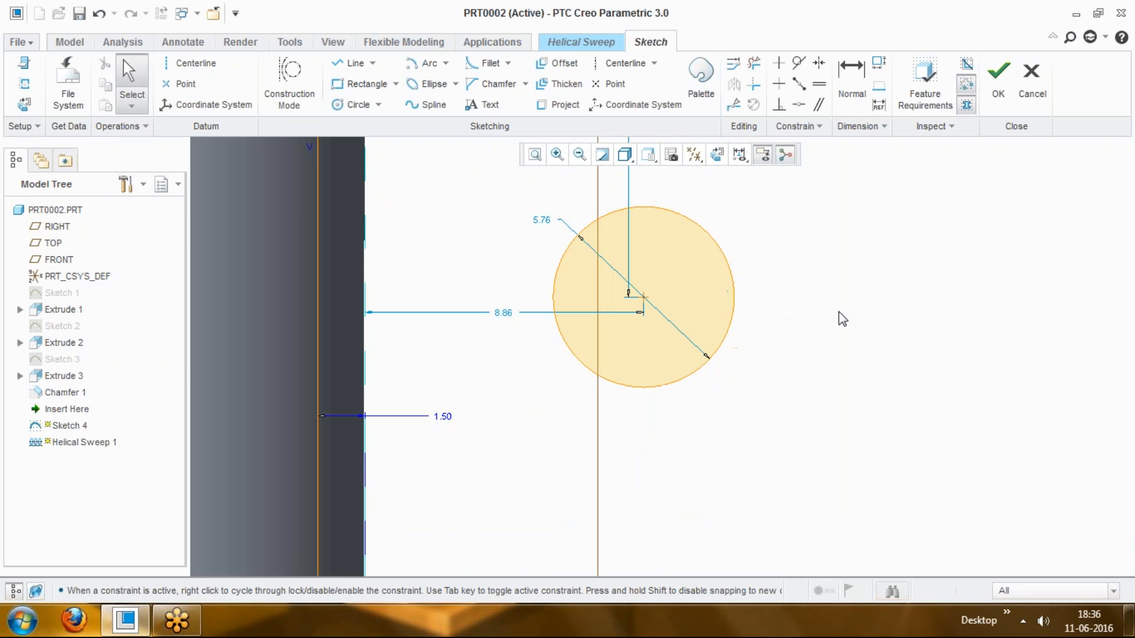
{"action": "right_click", "coordinate": [733, 287]}
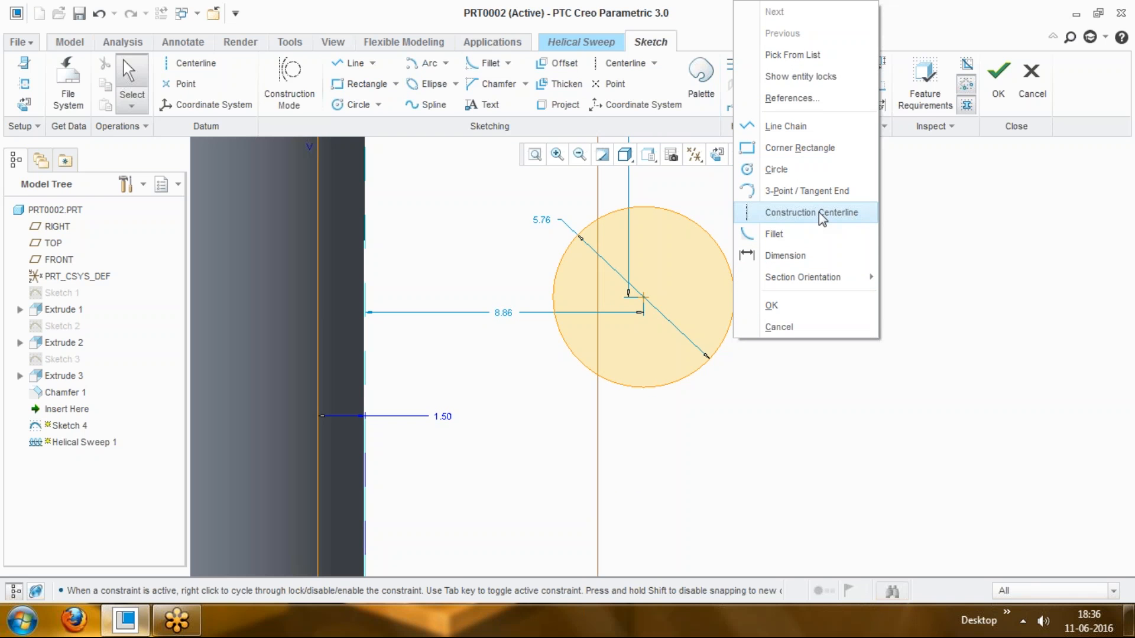
{"action": "left_click", "coordinate": [807, 109]}
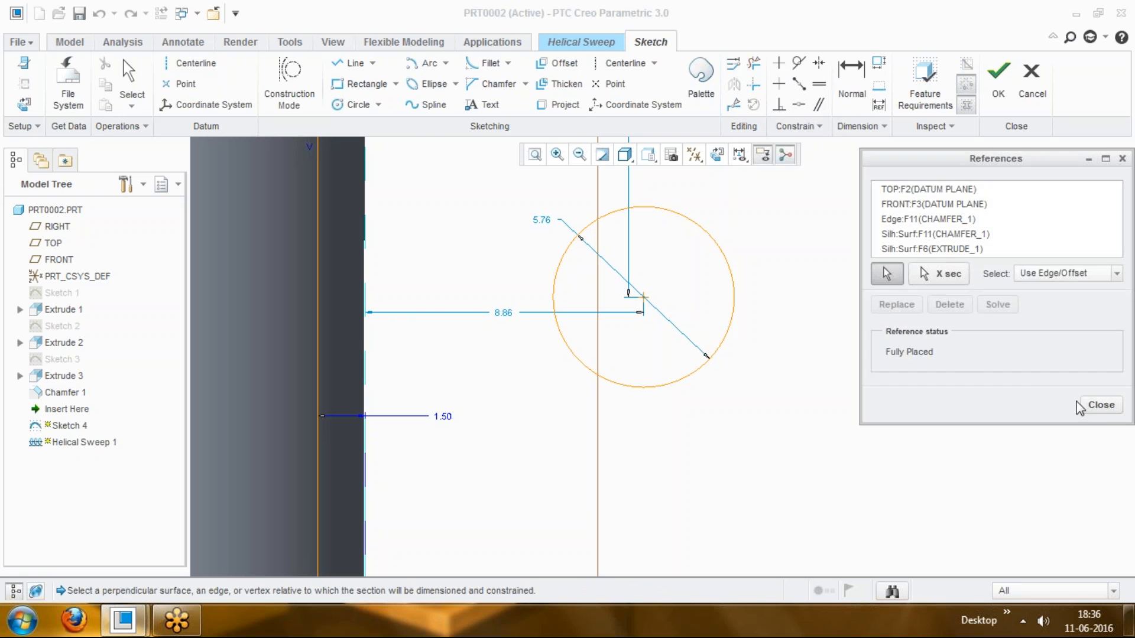
{"action": "right_click", "coordinate": [732, 278]}
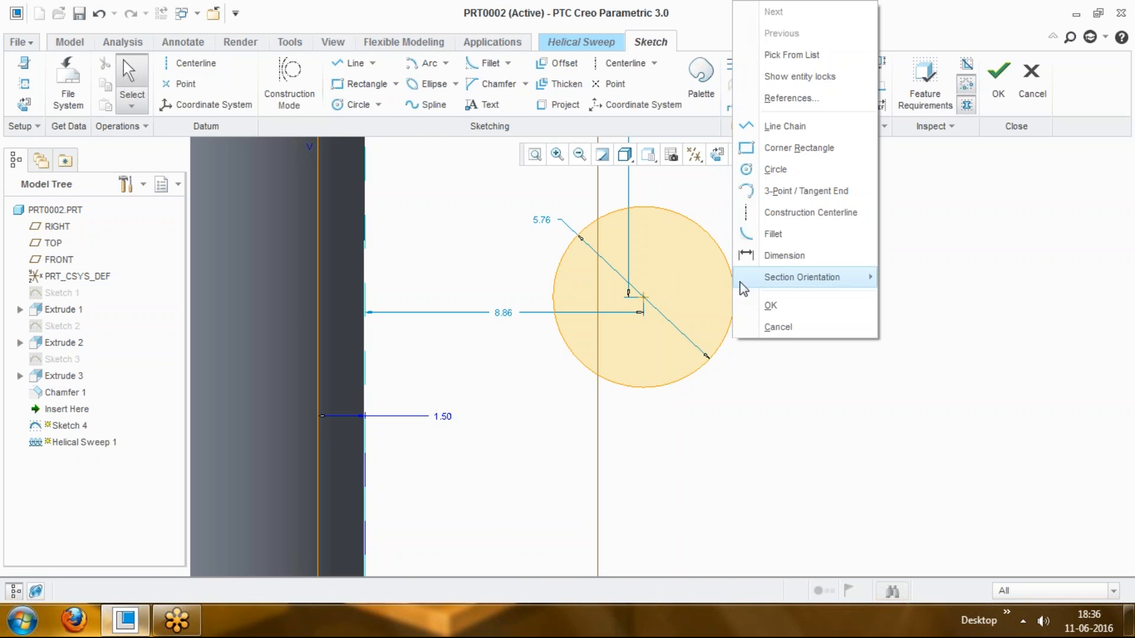
{"action": "mouse_move", "coordinate": [804, 282]}
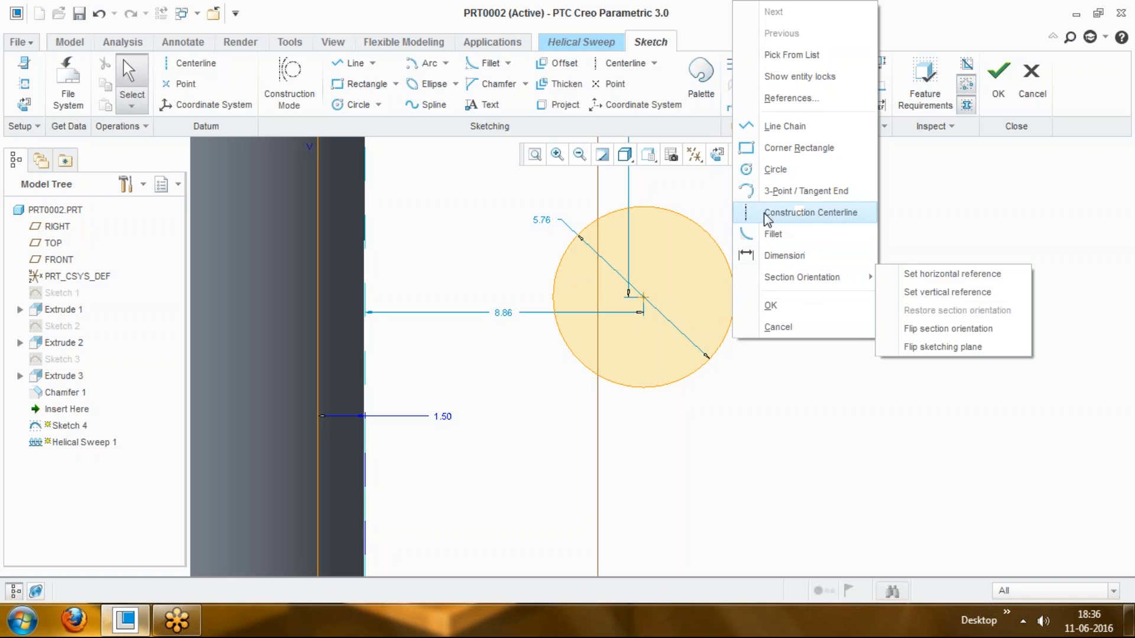
{"action": "left_click", "coordinate": [798, 214]}
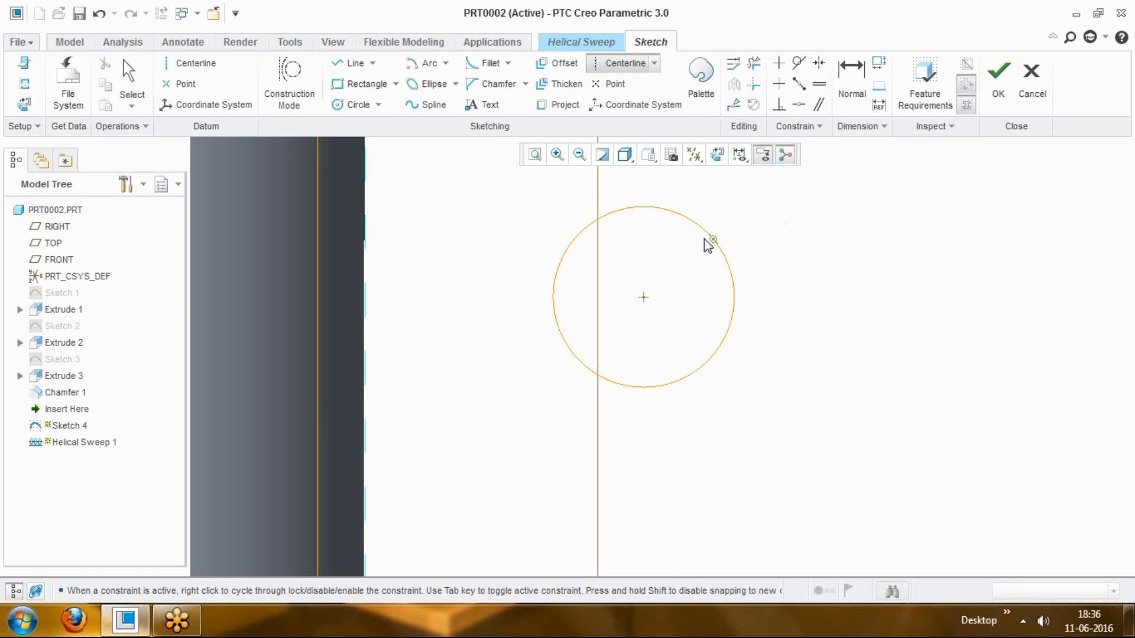
{"action": "middle_click", "coordinate": [773, 297]}
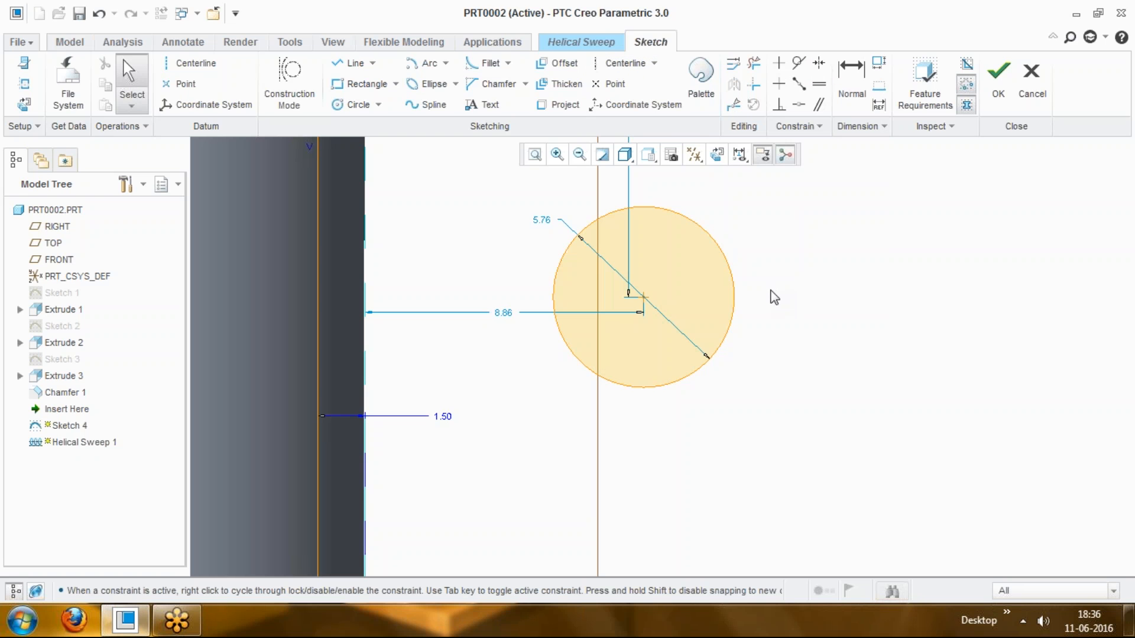
Step: Convert the circle beside the shank to construction geometry and delete it
{"action": "right_click", "coordinate": [726, 262]}
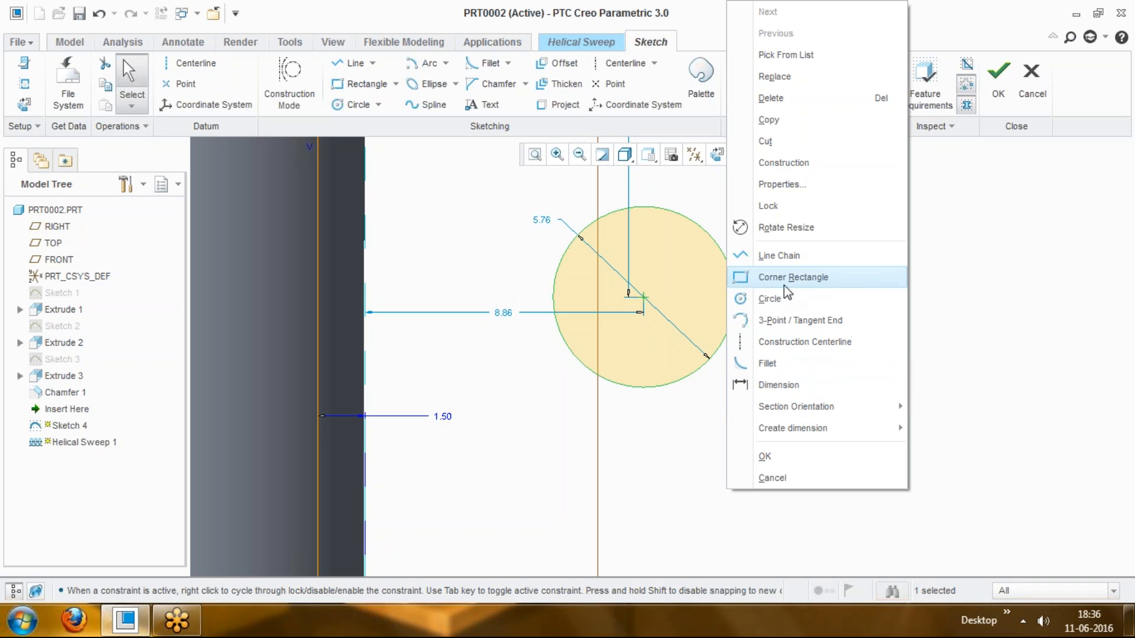
{"action": "left_click", "coordinate": [817, 165]}
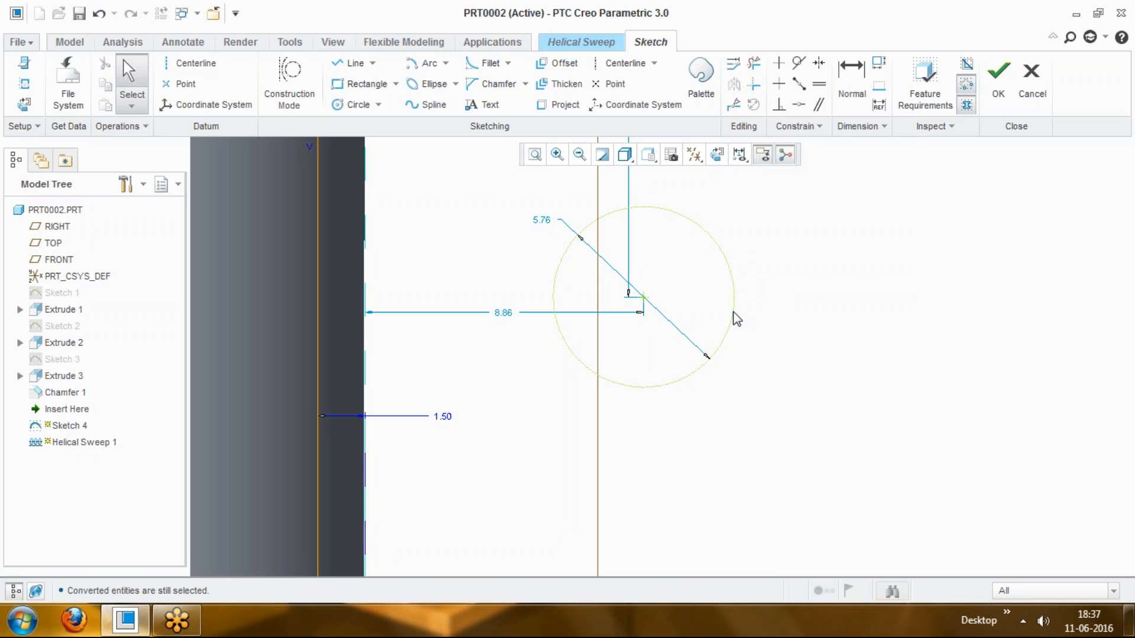
{"action": "left_click", "coordinate": [731, 331]}
{"action": "key", "text": "Delete"}
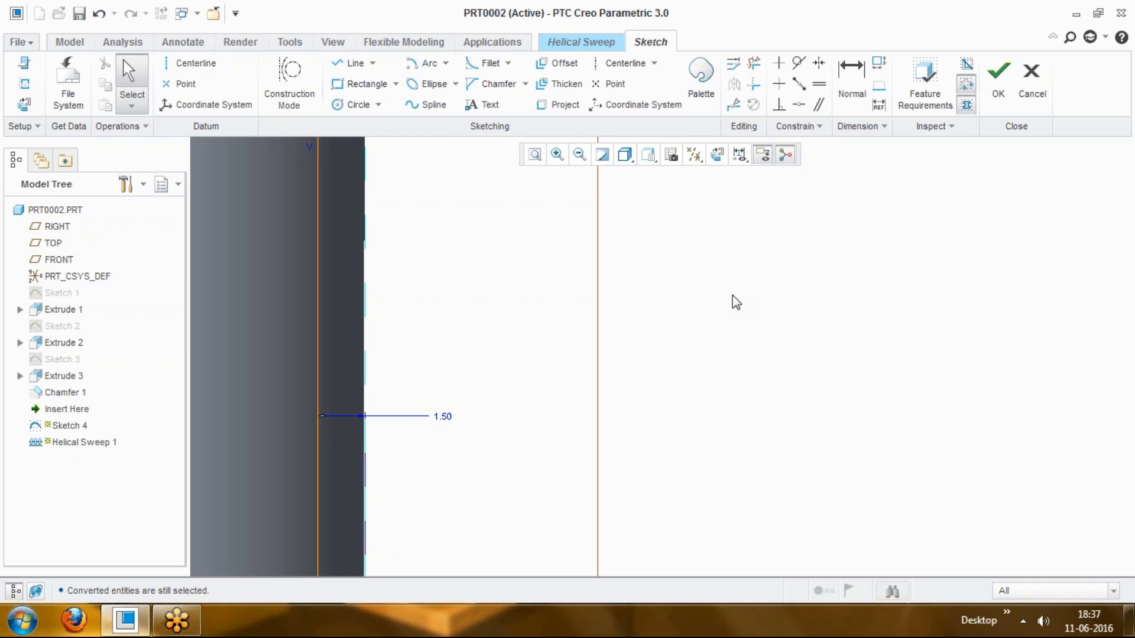
Step: Turn on construction mode and sketch a rectangle about 12.02 wide and 8.06 high beside the shank
{"action": "scroll", "coordinate": [597, 272], "scroll_direction": "up", "scroll_amount": 5}
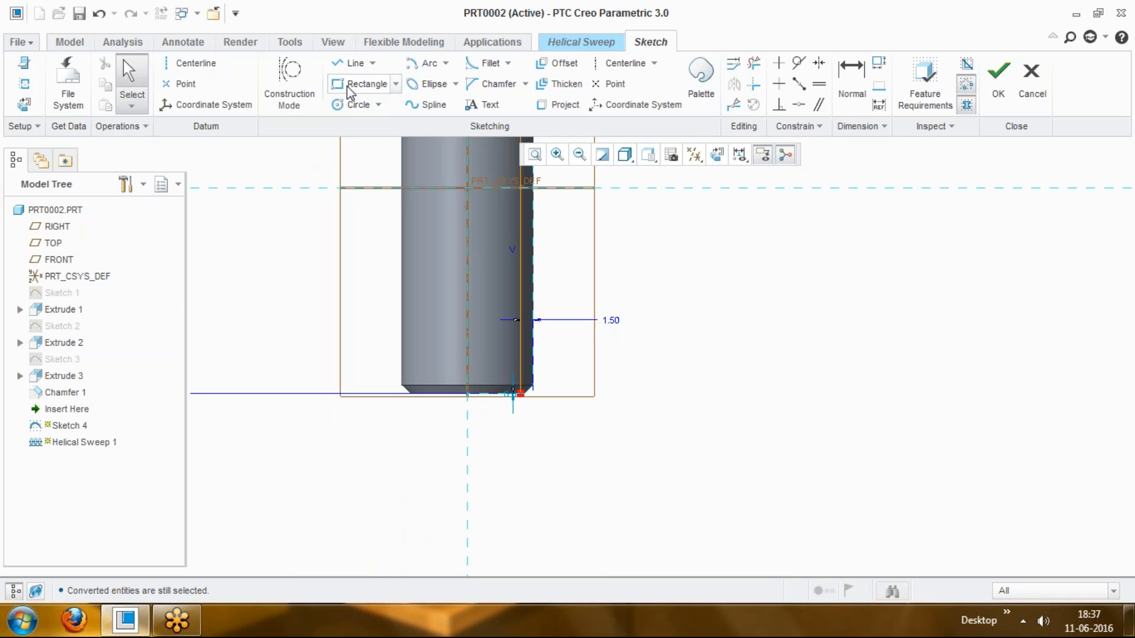
{"action": "scroll", "coordinate": [367, 350], "scroll_direction": "up", "scroll_amount": 3}
{"action": "scroll", "coordinate": [490, 271], "scroll_direction": "down", "scroll_amount": 4}
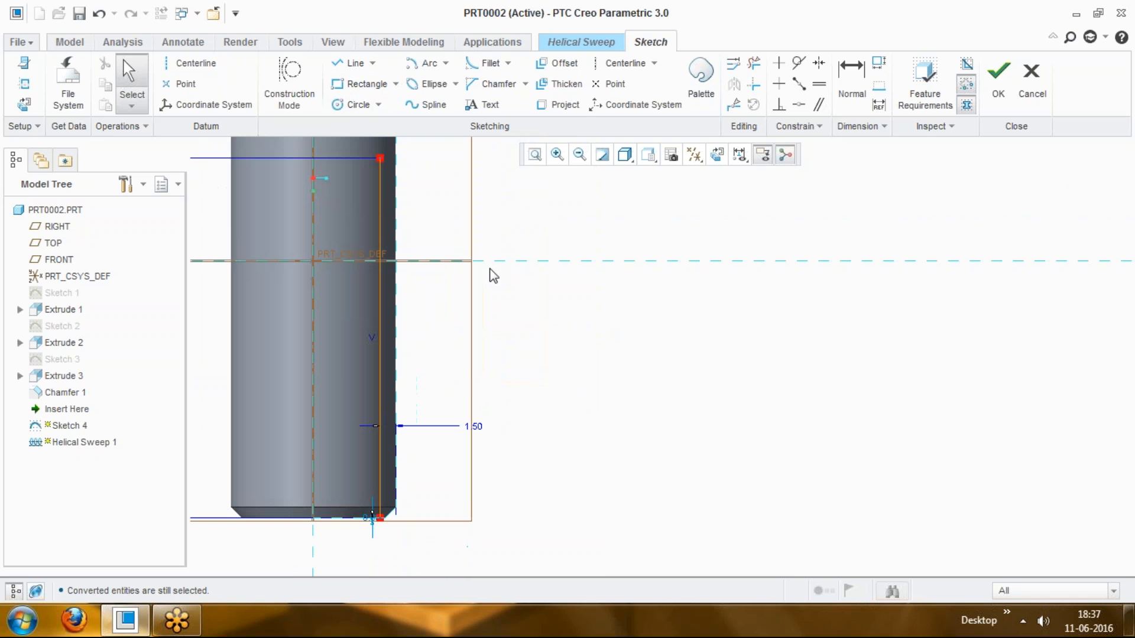
{"action": "left_click", "coordinate": [290, 107]}
{"action": "left_click", "coordinate": [358, 84]}
{"action": "left_click", "coordinate": [527, 310]}
{"action": "left_click", "coordinate": [653, 392]}
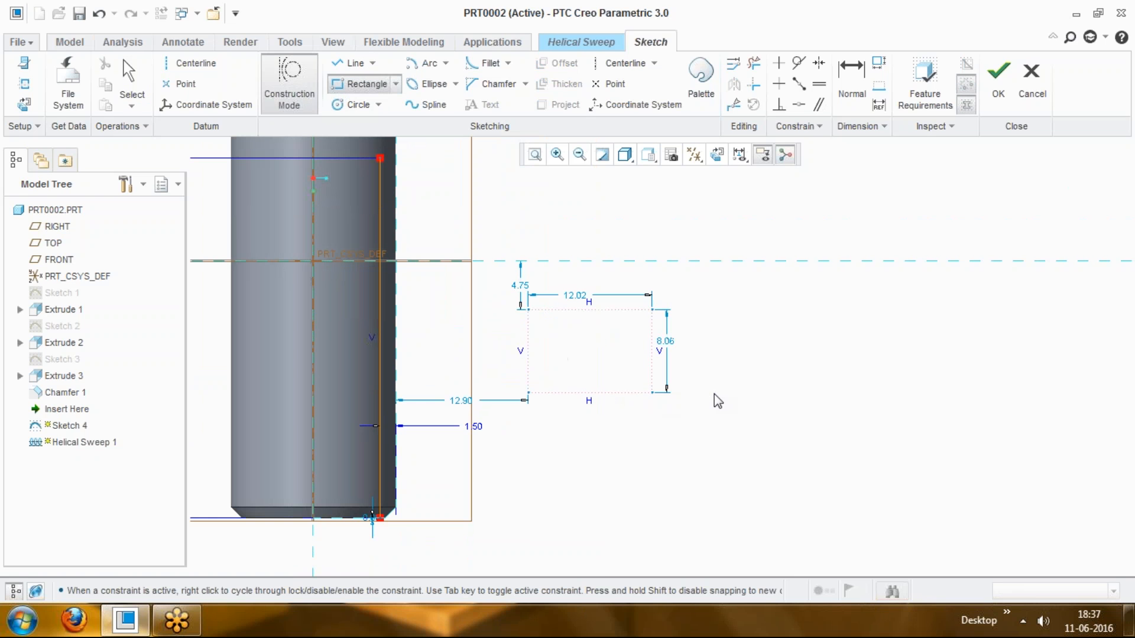
{"action": "middle_click", "coordinate": [714, 394]}
Step: Sketch an open chain of four construction lines beside the construction rectangle, starting with a vertical segment about 4.70 long
{"action": "scroll", "coordinate": [668, 384], "scroll_direction": "up", "scroll_amount": 2}
{"action": "left_click", "coordinate": [350, 62]}
{"action": "left_click", "coordinate": [710, 280]}
{"action": "left_click", "coordinate": [710, 357]}
{"action": "left_click", "coordinate": [754, 363]}
{"action": "left_click", "coordinate": [762, 322]}
{"action": "left_click", "coordinate": [825, 332]}
{"action": "middle_click", "coordinate": [832, 334]}
{"action": "middle_click", "coordinate": [831, 333]}
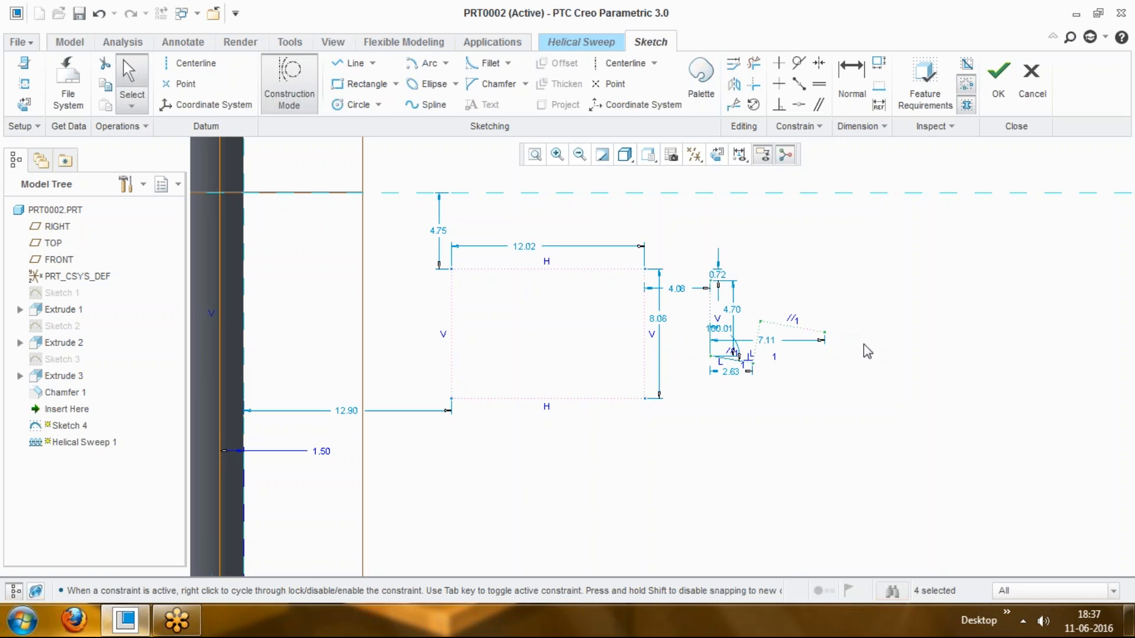
Step: Delete the construction rectangle and the construction line chain together
{"action": "mouse_move", "coordinate": [404, 218]}
{"action": "left_mouse_down"}
{"action": "mouse_move", "coordinate": [694, 360]}
{"action": "mouse_move", "coordinate": [778, 436]}
{"action": "mouse_move", "coordinate": [851, 453]}
{"action": "left_mouse_up"}
{"action": "key", "text": "Delete"}
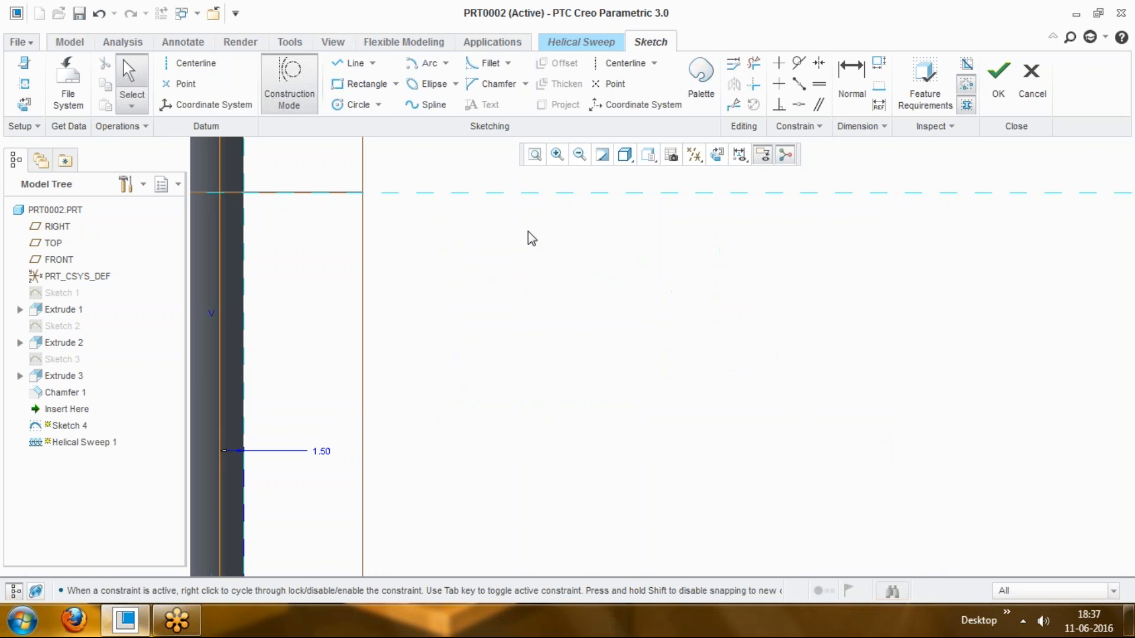
Step: With construction mode off, sketch a solid rectangle about 13.21 wide and 7.74 high beside the shank
{"action": "left_click", "coordinate": [361, 83]}
{"action": "left_click", "coordinate": [491, 254]}
{"action": "left_click", "coordinate": [553, 289]}
{"action": "left_click", "coordinate": [704, 378]}
{"action": "middle_click", "coordinate": [813, 373]}
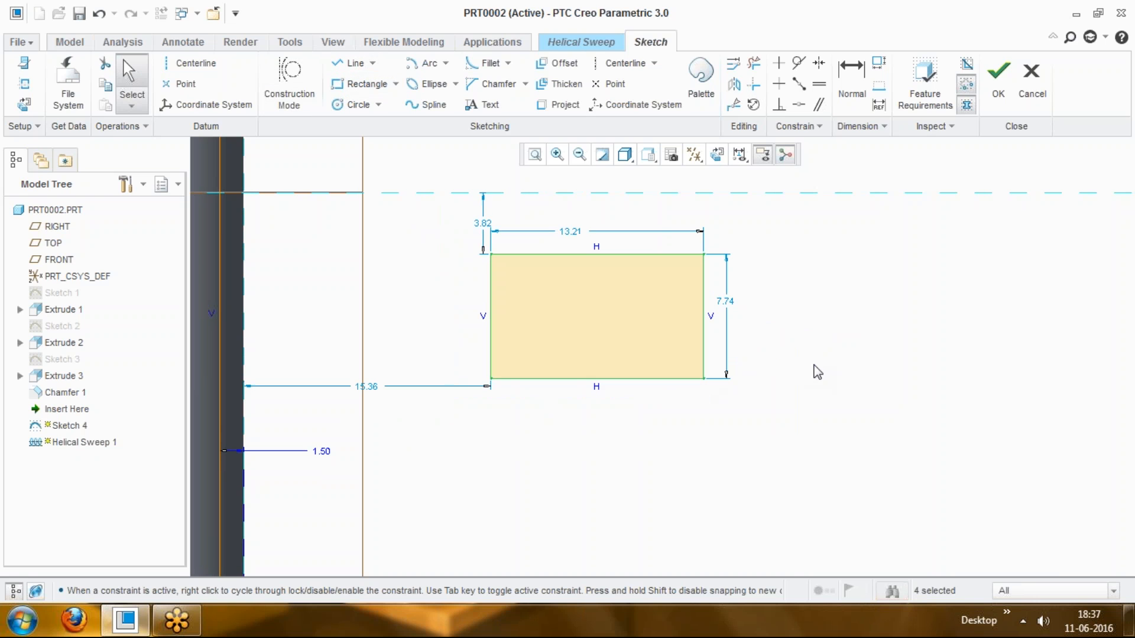
Step: Convert the solid rectangle's right vertical side and upper horizontal side to construction lines
{"action": "left_click_drag", "start_coordinate": [704, 333], "coordinate": [708, 333]}
{"action": "right_click", "coordinate": [706, 328]}
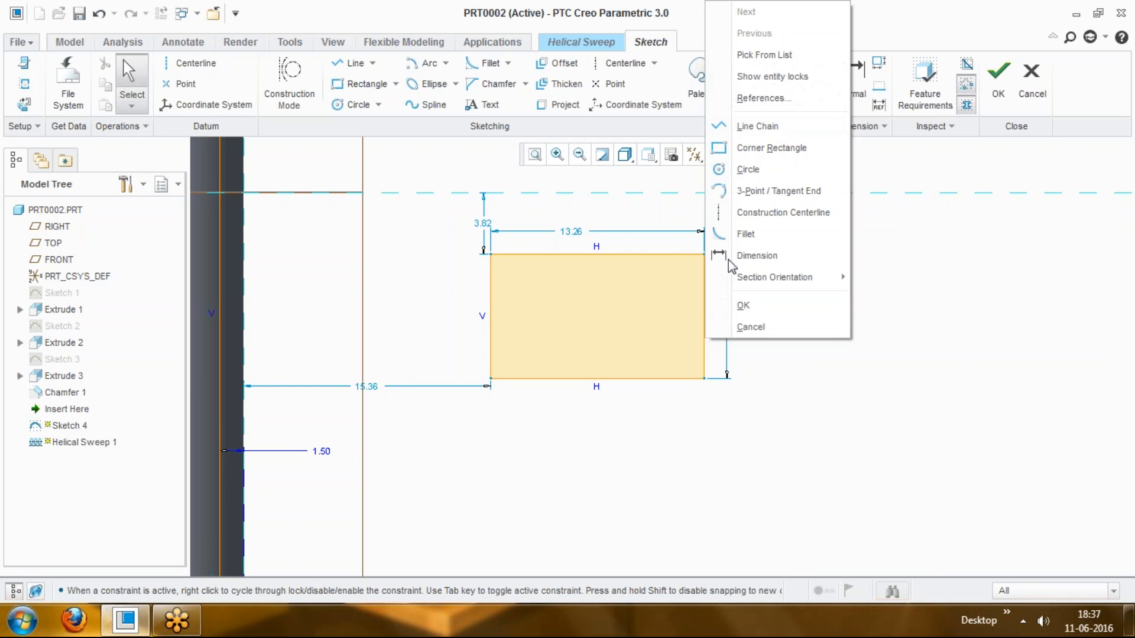
{"action": "left_click", "coordinate": [875, 350]}
{"action": "left_click", "coordinate": [704, 338]}
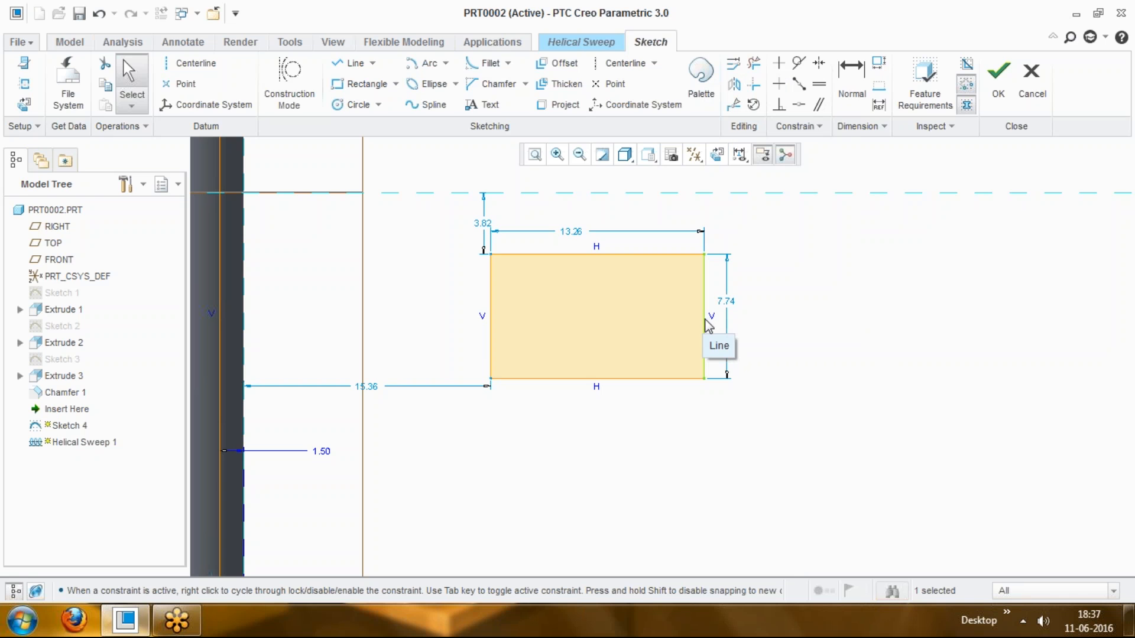
{"action": "right_click", "coordinate": [708, 326]}
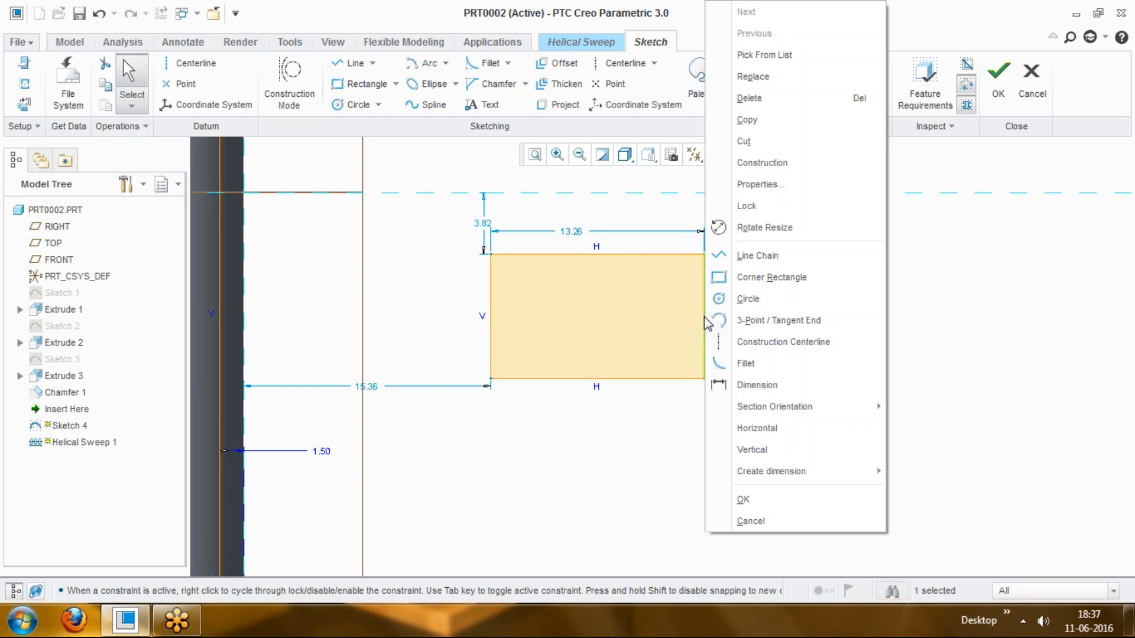
{"action": "left_click", "coordinate": [770, 166]}
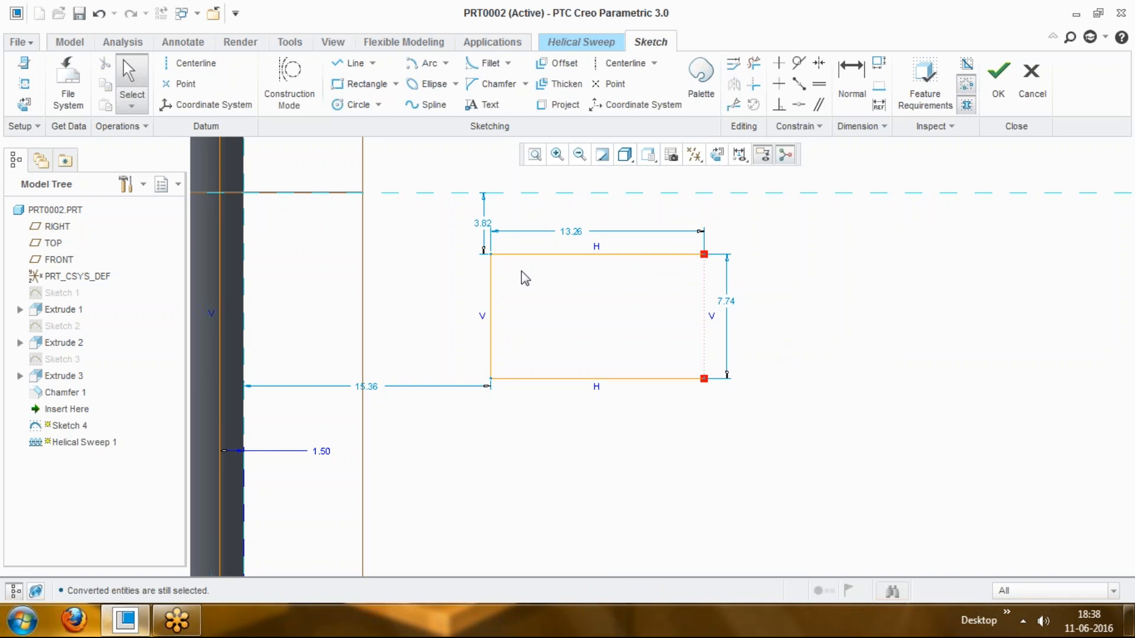
{"action": "left_click", "coordinate": [511, 256]}
{"action": "right_click", "coordinate": [512, 256]}
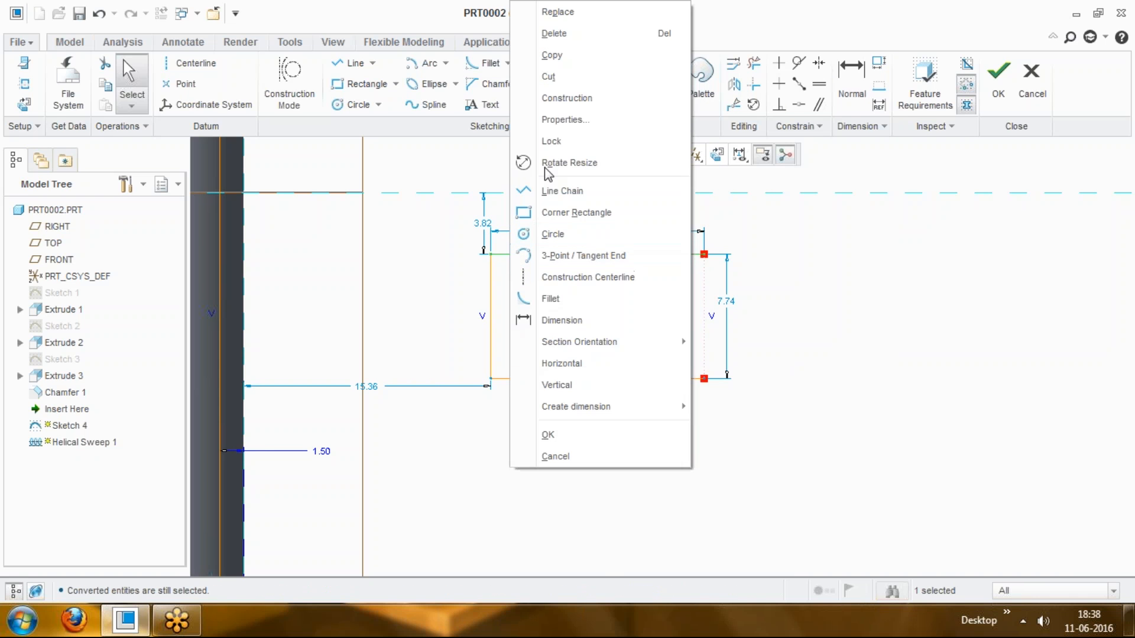
{"action": "left_click", "coordinate": [525, 323]}
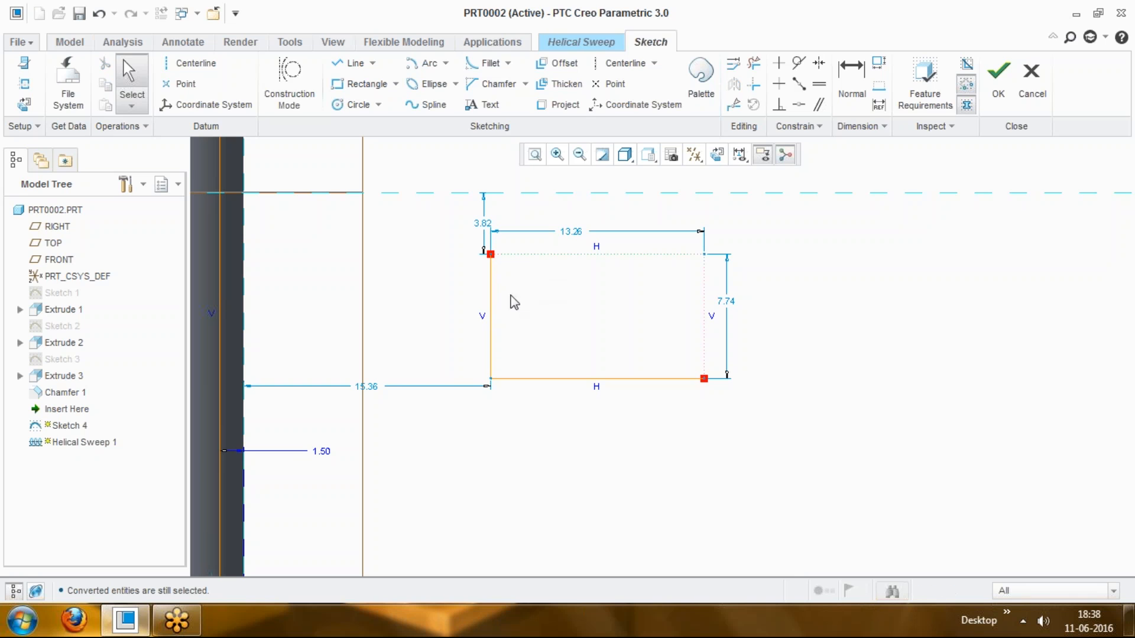
Step: Delete the whole rectangle beside the shank, including its construction sides
{"action": "left_click_drag", "start_coordinate": [440, 210], "coordinate": [790, 495]}
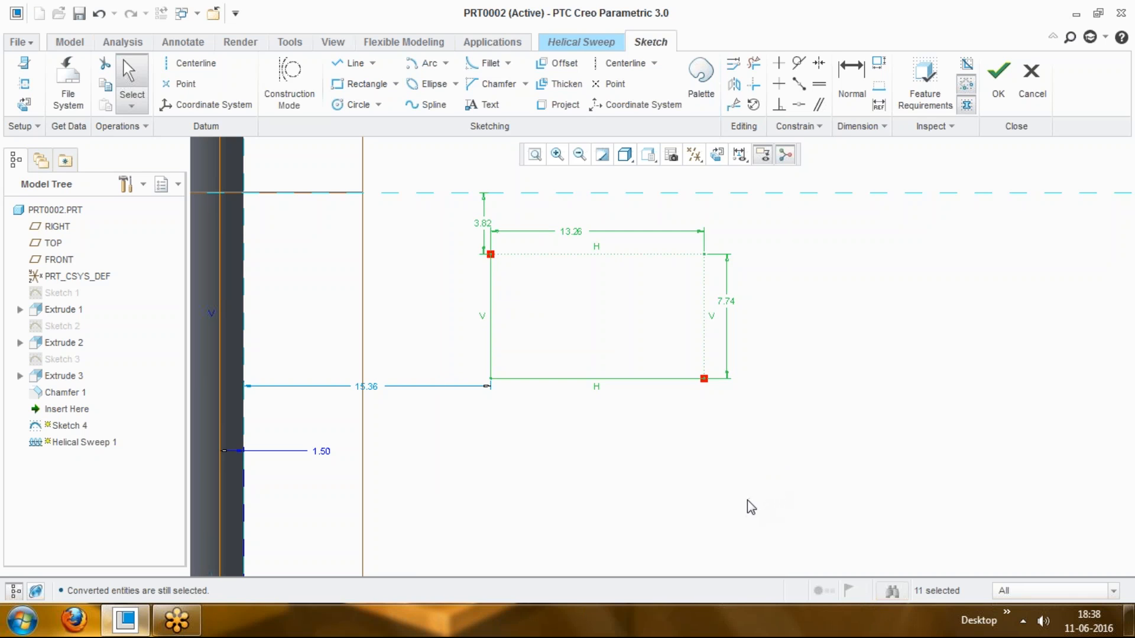
{"action": "key", "text": "Delete"}
Step: Project the shank's left outer edge into the sketch as a single line
{"action": "scroll", "coordinate": [750, 499], "scroll_direction": "up", "scroll_amount": 3}
{"action": "scroll", "coordinate": [497, 509], "scroll_direction": "down", "scroll_amount": 2}
{"action": "scroll", "coordinate": [295, 462], "scroll_direction": "up", "scroll_amount": 2}
{"action": "scroll", "coordinate": [284, 443], "scroll_direction": "down", "scroll_amount": 3}
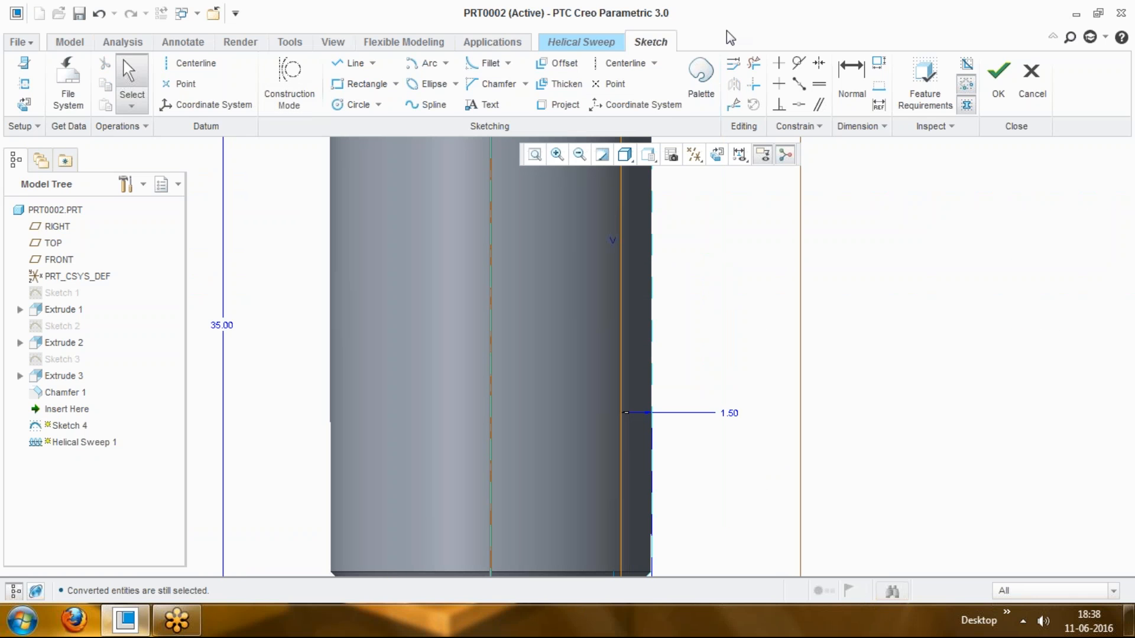
{"action": "left_click", "coordinate": [559, 106]}
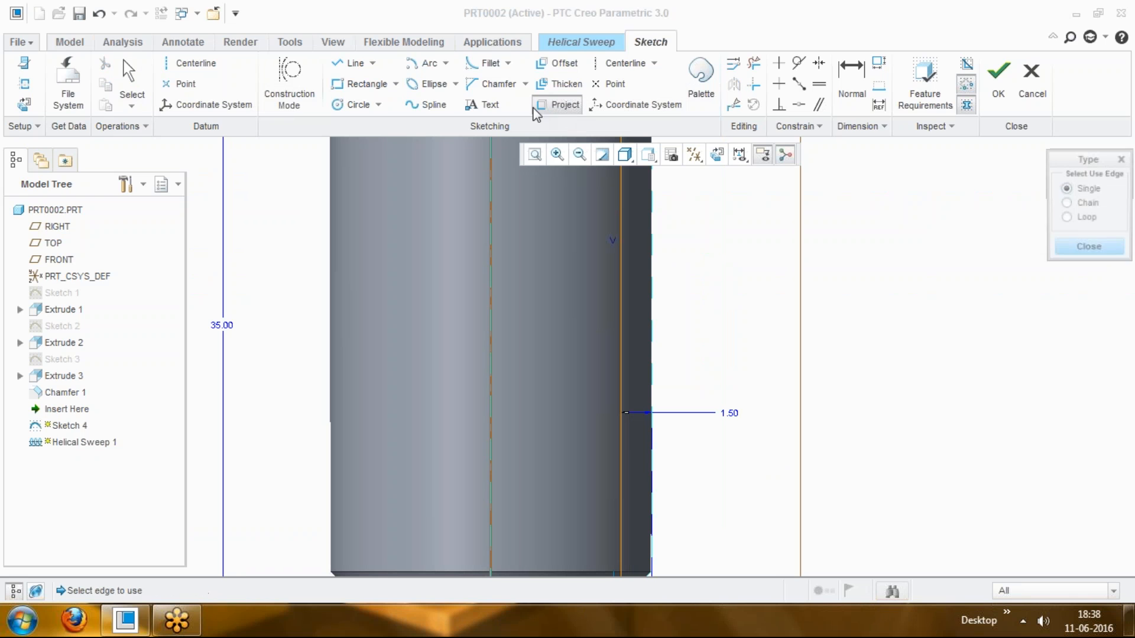
{"action": "left_click", "coordinate": [330, 418]}
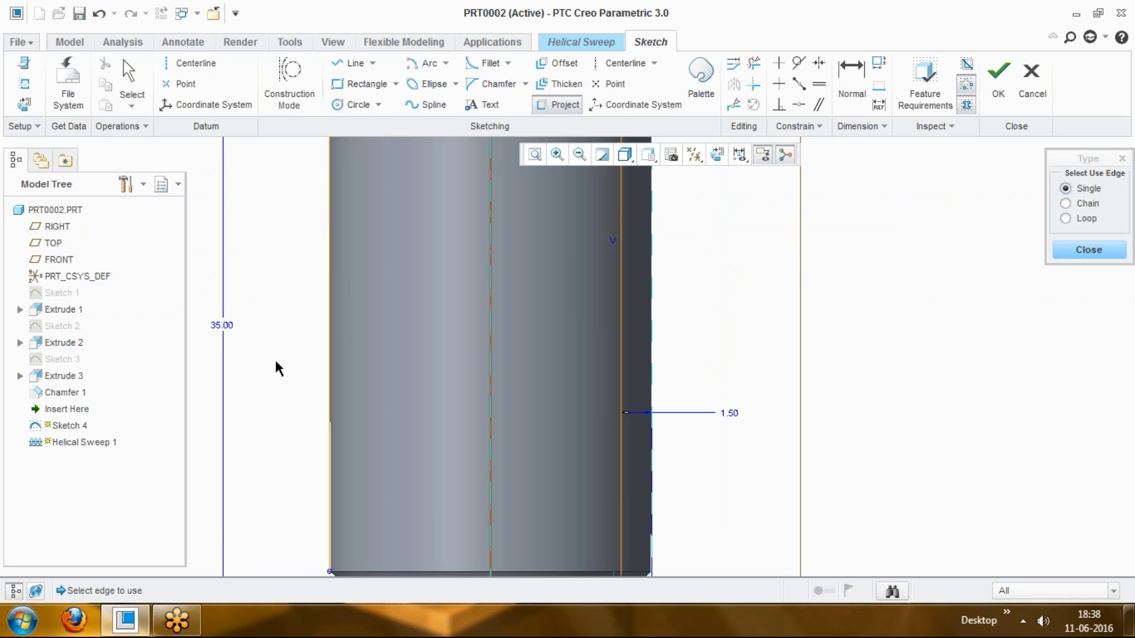
{"action": "middle_click", "coordinate": [276, 357]}
Step: Check the commands available for the projected shank edge line and remove the line from the sketch
{"action": "scroll", "coordinate": [321, 409], "scroll_direction": "up", "scroll_amount": 5}
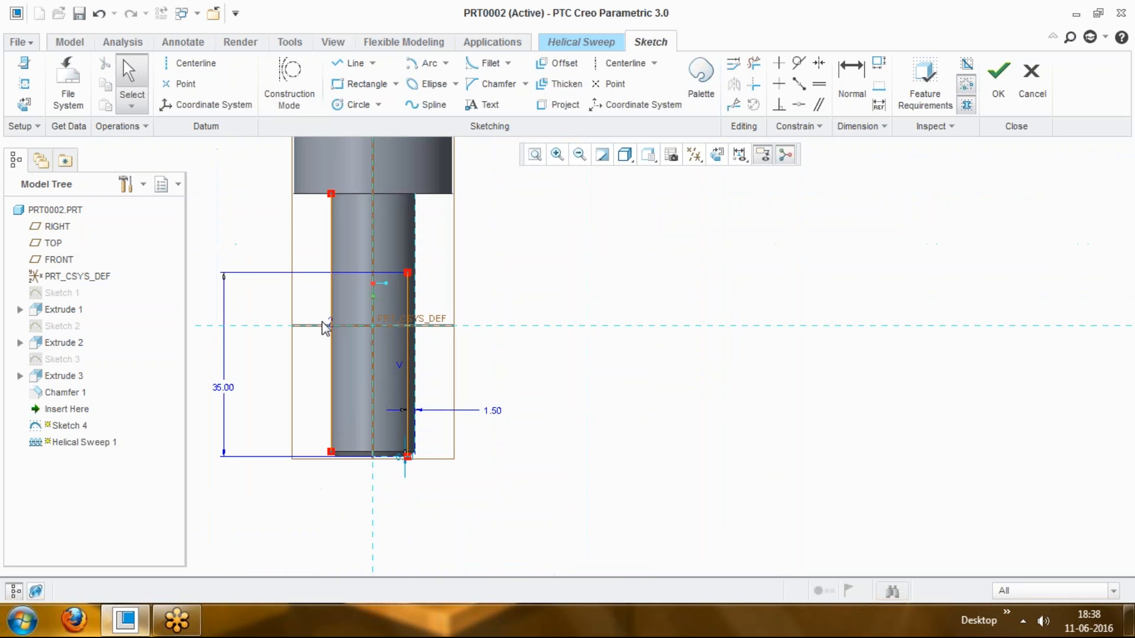
{"action": "scroll", "coordinate": [330, 331], "scroll_direction": "down", "scroll_amount": 4}
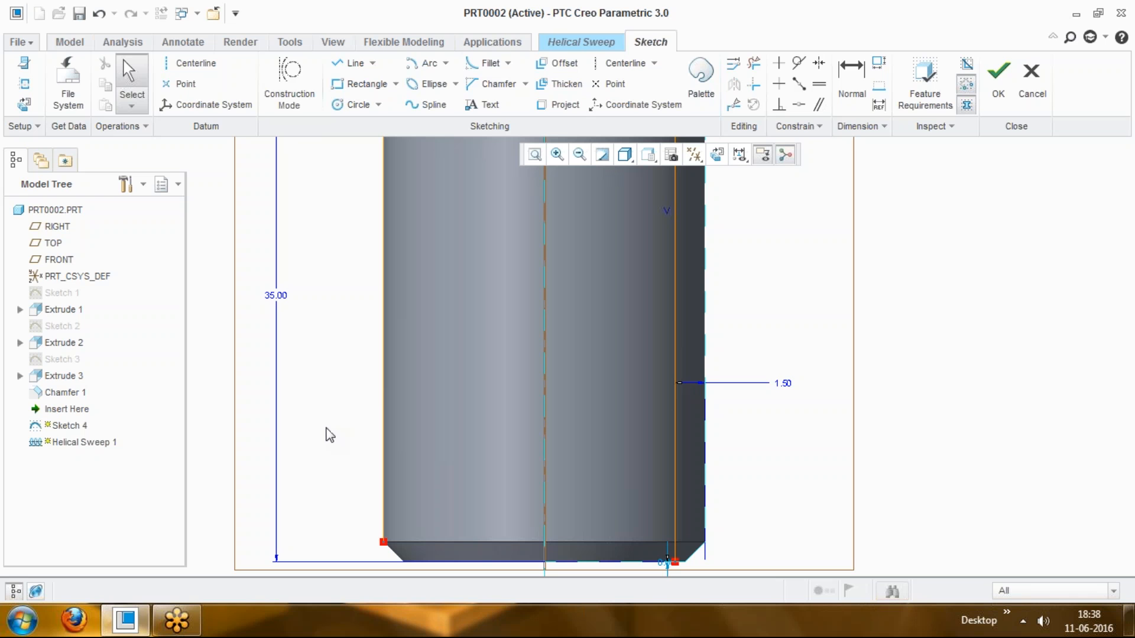
{"action": "right_click", "coordinate": [382, 395]}
{"action": "left_click", "coordinate": [349, 224]}
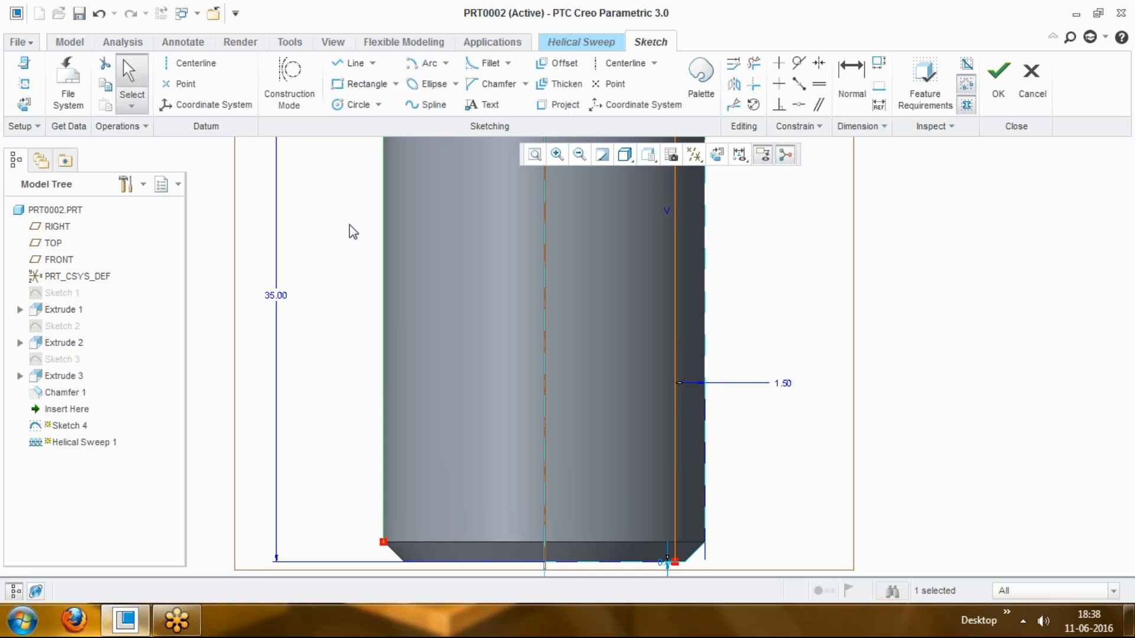
{"action": "right_click", "coordinate": [385, 364]}
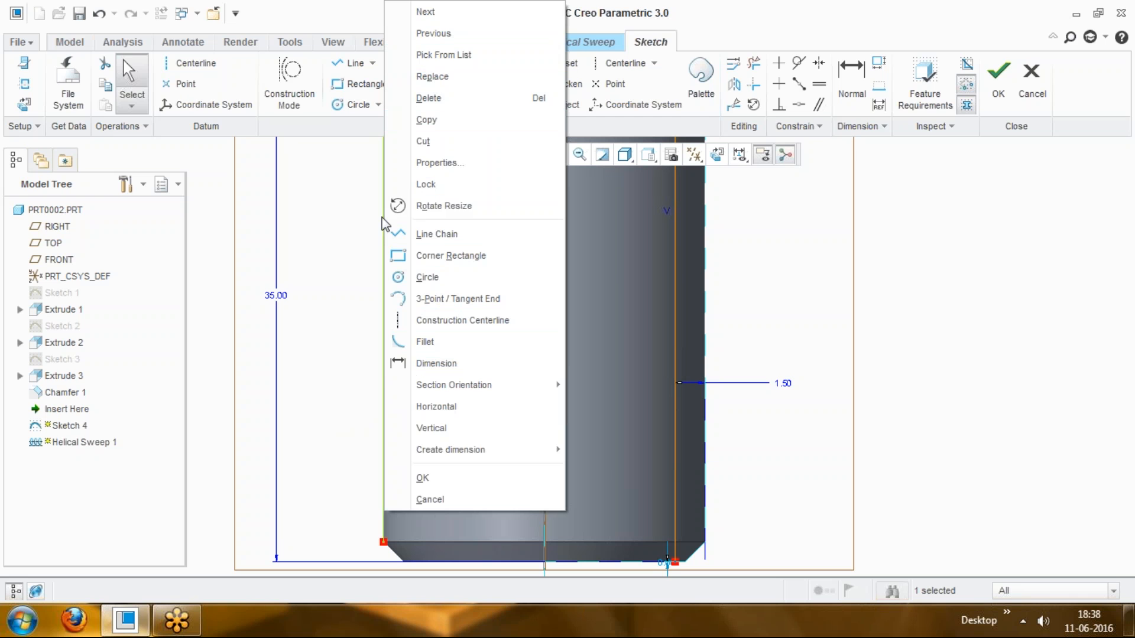
{"action": "left_click", "coordinate": [729, 260]}
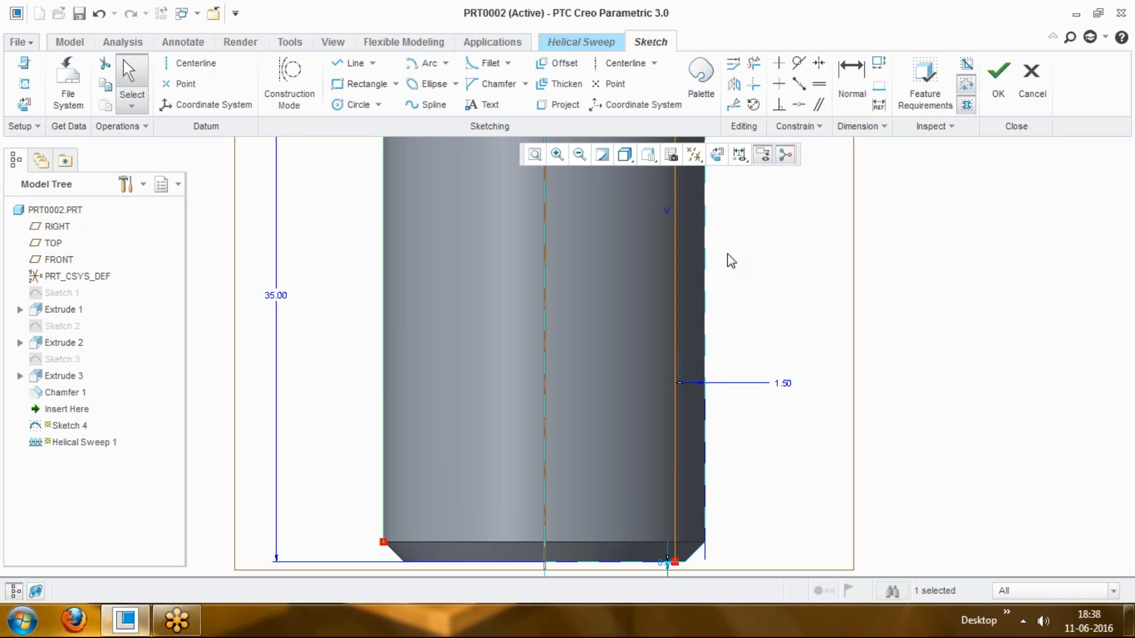
{"action": "right_click", "coordinate": [385, 255]}
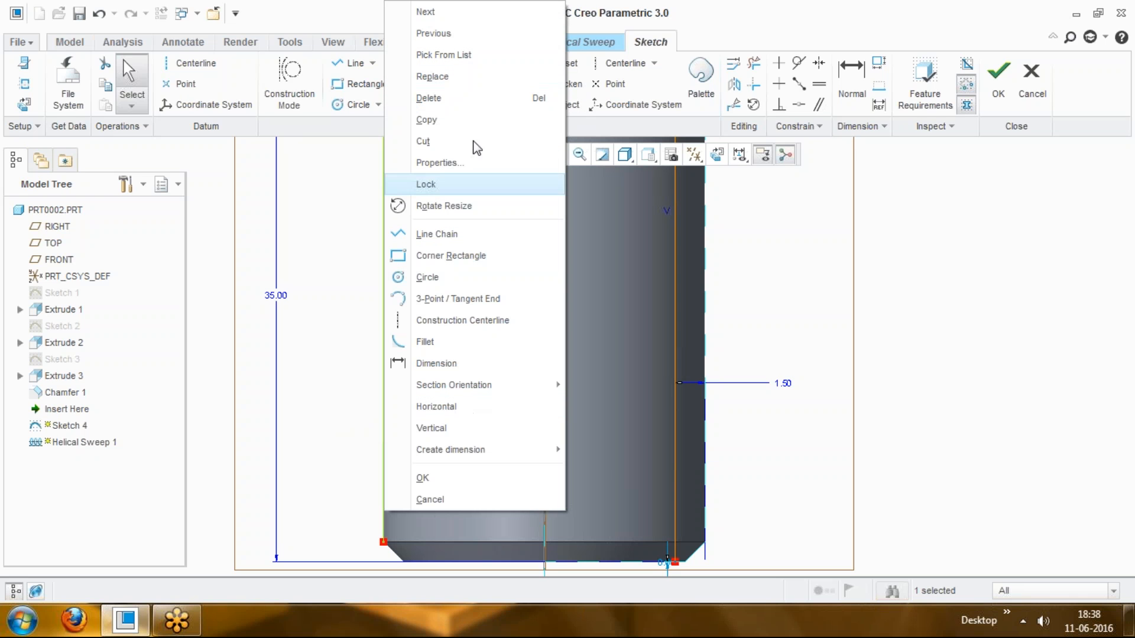
{"action": "left_click", "coordinate": [350, 348]}
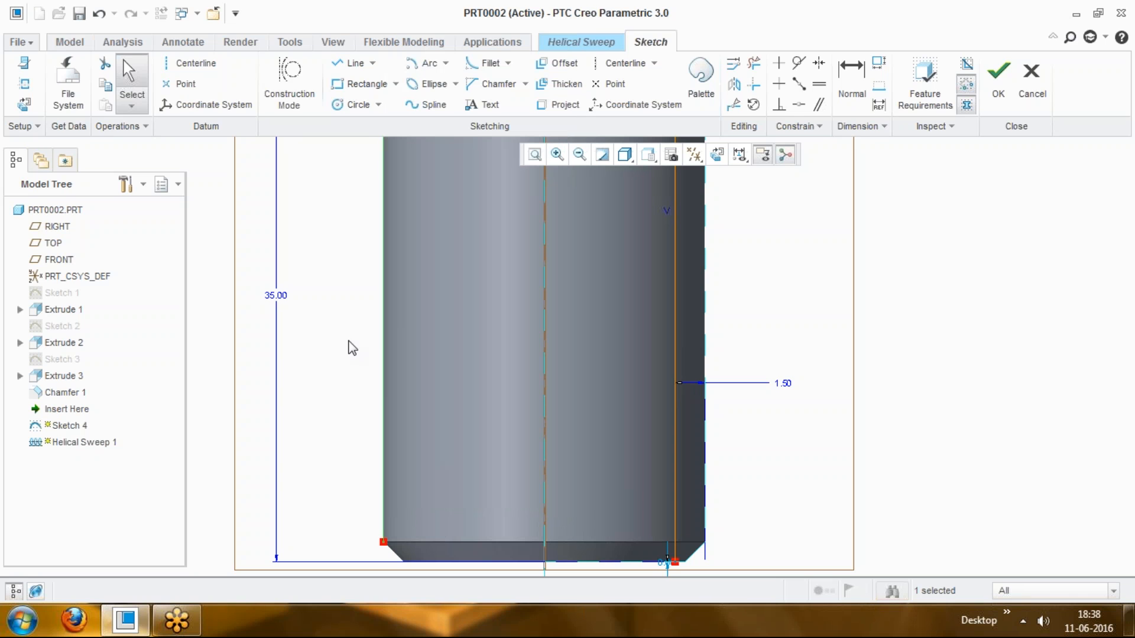
{"action": "left_click", "coordinate": [383, 321]}
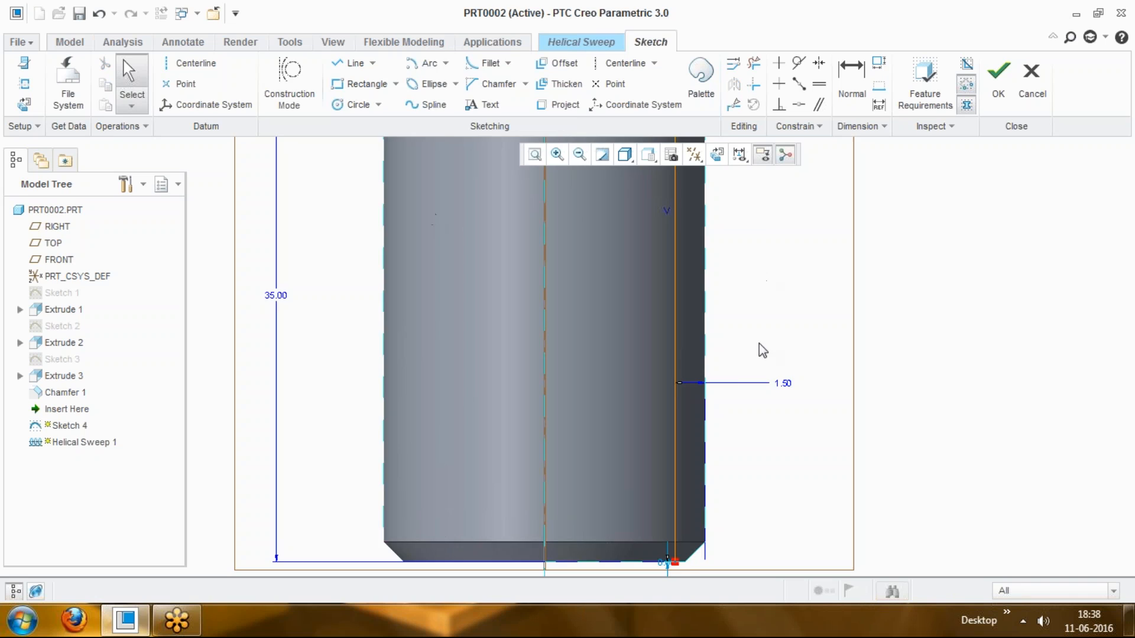
Step: Sketch a tangent-end arc of about 18.92 radius from the profile line's upper end outward past the shank's right edge
{"action": "scroll", "coordinate": [757, 378], "scroll_direction": "up", "scroll_amount": 5}
{"action": "scroll", "coordinate": [817, 233], "scroll_direction": "up", "scroll_amount": 2}
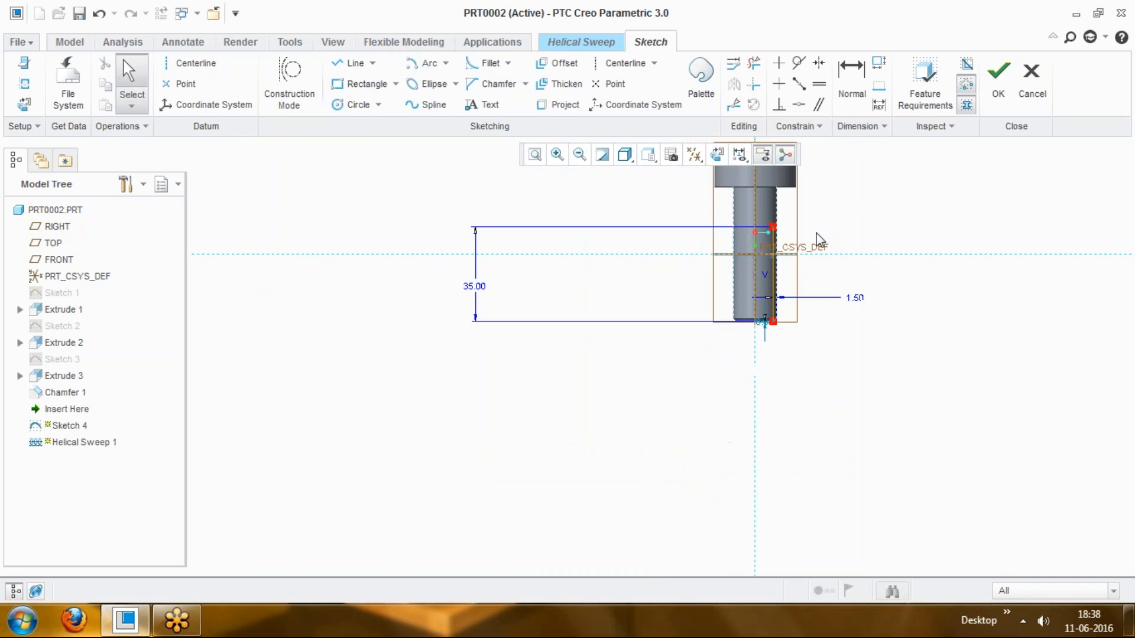
{"action": "scroll", "coordinate": [768, 225], "scroll_direction": "down", "scroll_amount": 3}
{"action": "right_click", "coordinate": [710, 299]}
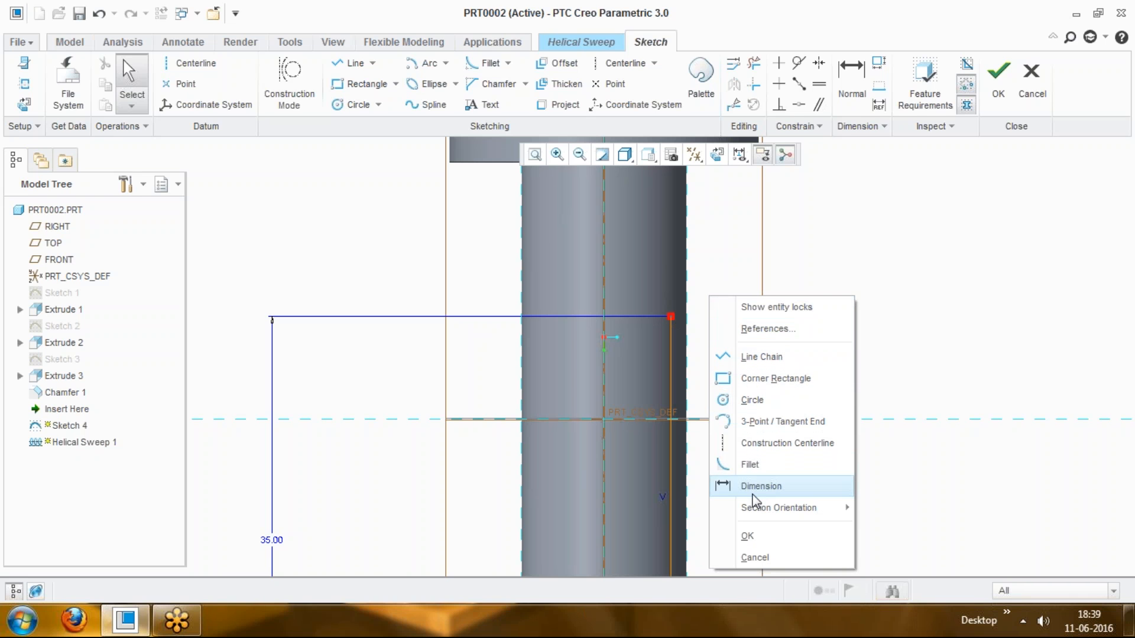
{"action": "right_click", "coordinate": [713, 249]}
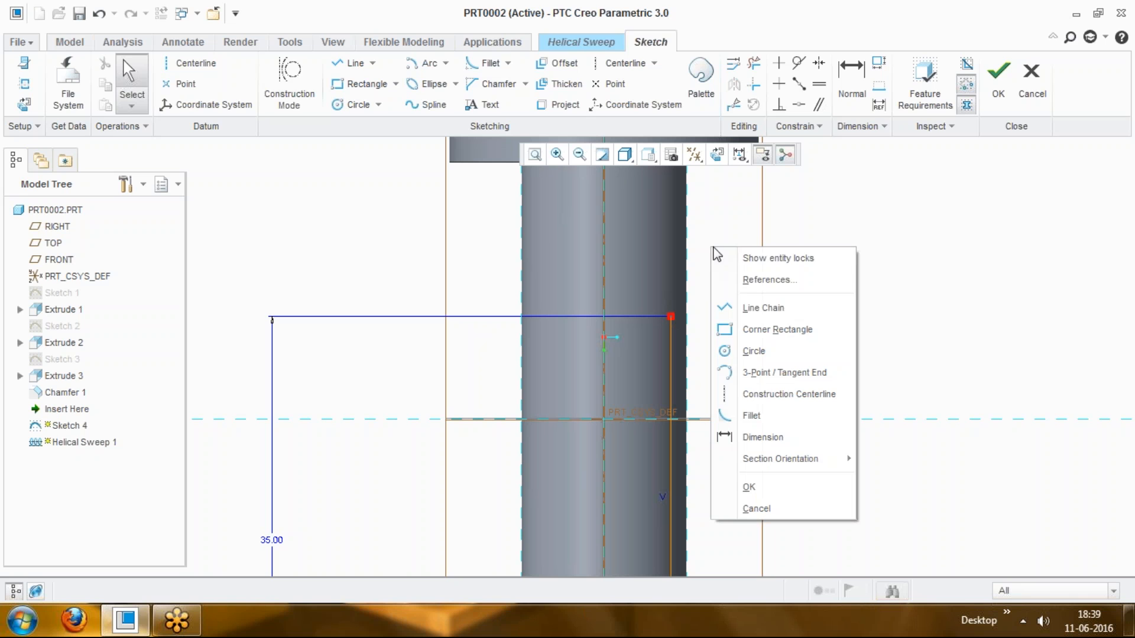
{"action": "left_click", "coordinate": [796, 374]}
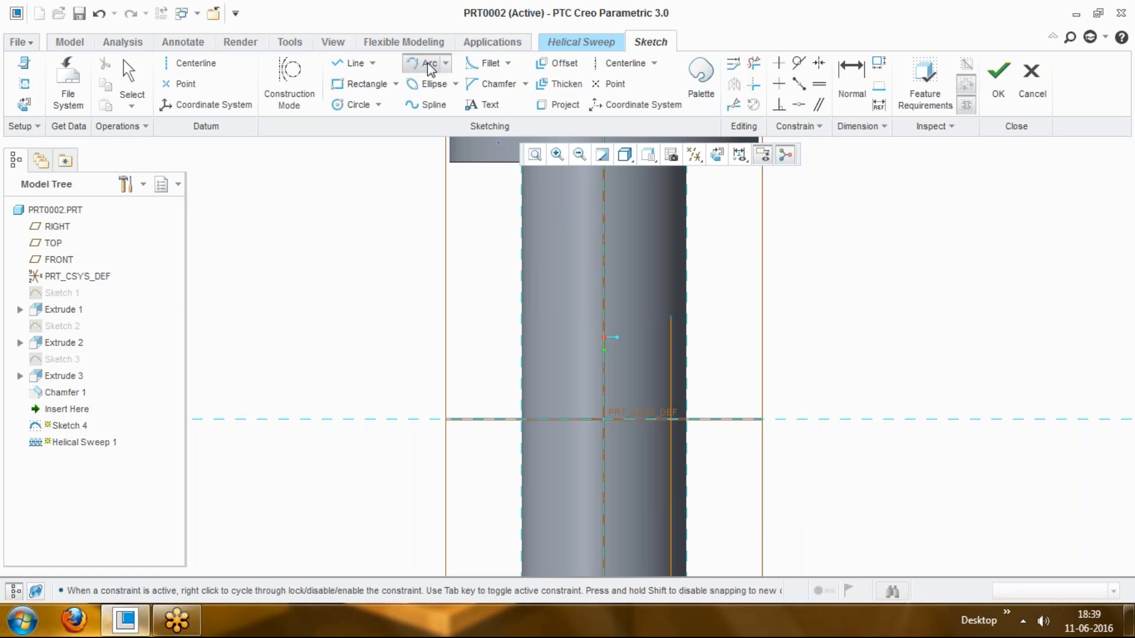
{"action": "left_click", "coordinate": [670, 317]}
{"action": "left_click", "coordinate": [711, 199]}
{"action": "middle_click", "coordinate": [716, 233]}
Step: Set the arc's radius to 20 and the distance from its free end to the shank's edge to 2
{"action": "double_click", "coordinate": [649, 230]}
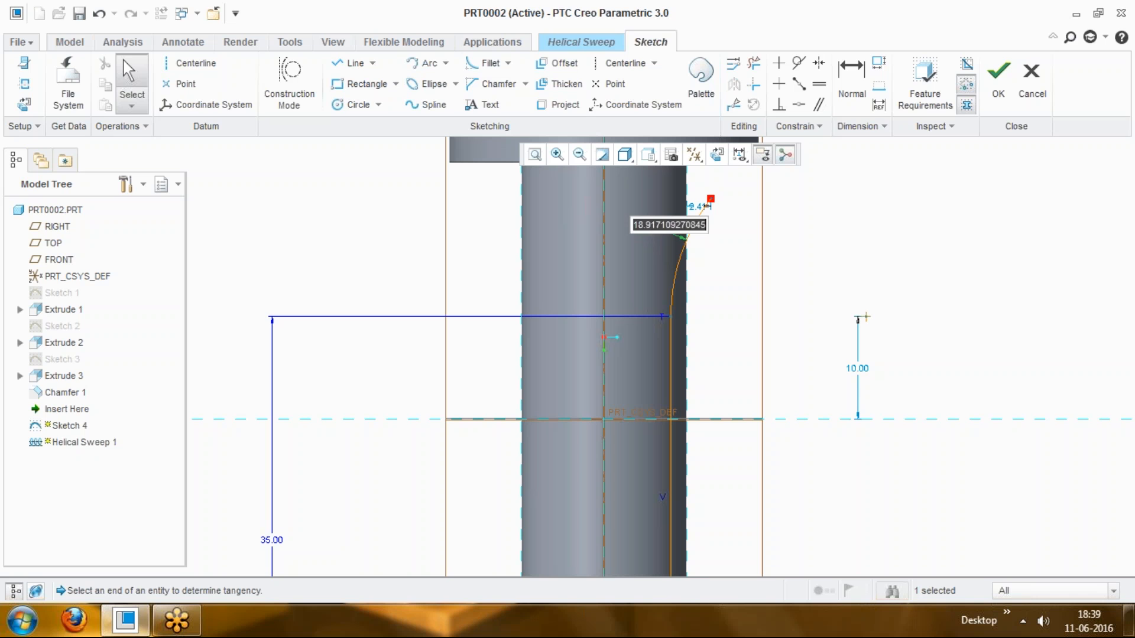
{"action": "type", "text": "5.0"}
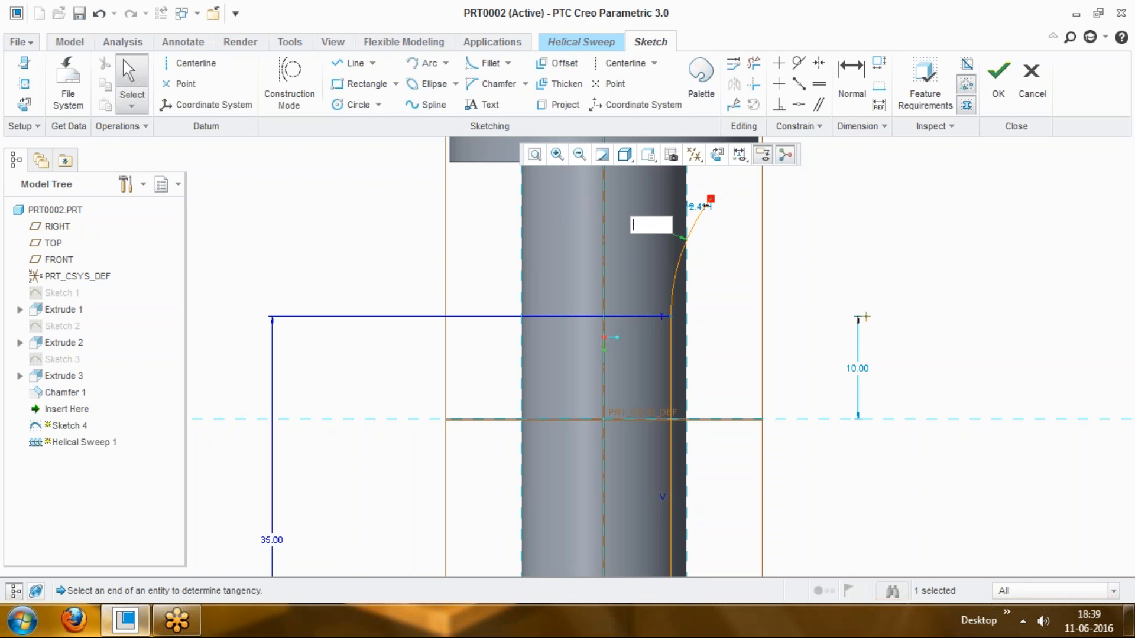
{"action": "type", "text": "0"}
{"action": "key", "text": "Return"}
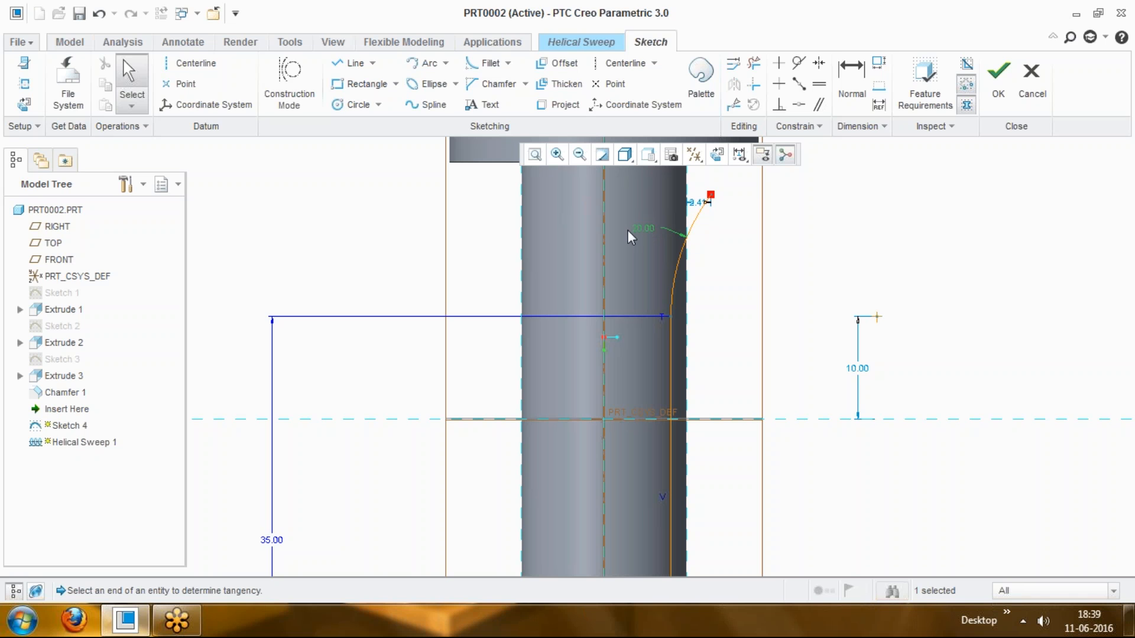
{"action": "double_click", "coordinate": [698, 203]}
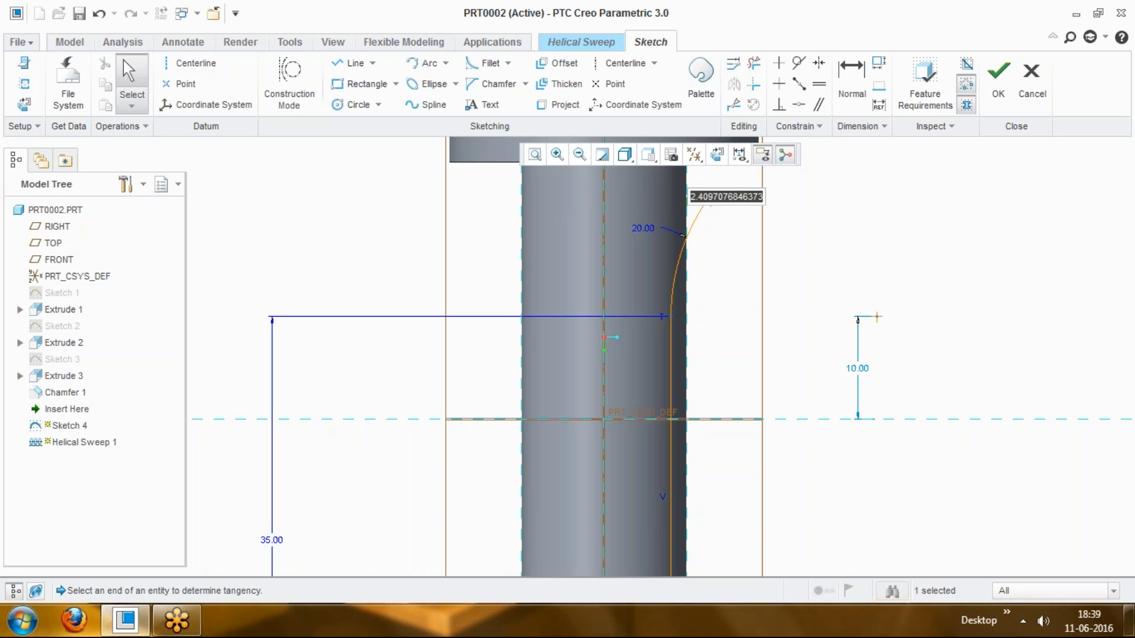
{"action": "type", "text": "2"}
{"action": "key", "text": "Return"}
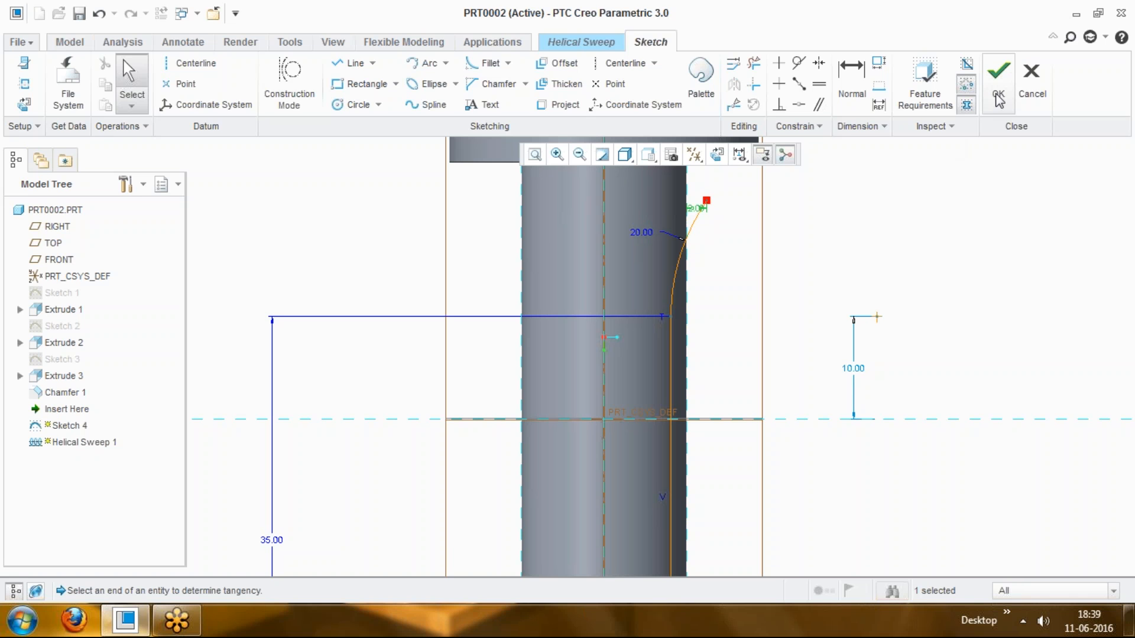
Step: Finish the profile sketch and resume the paused helical sweep
{"action": "scroll", "coordinate": [811, 325], "scroll_direction": "down", "scroll_amount": 3}
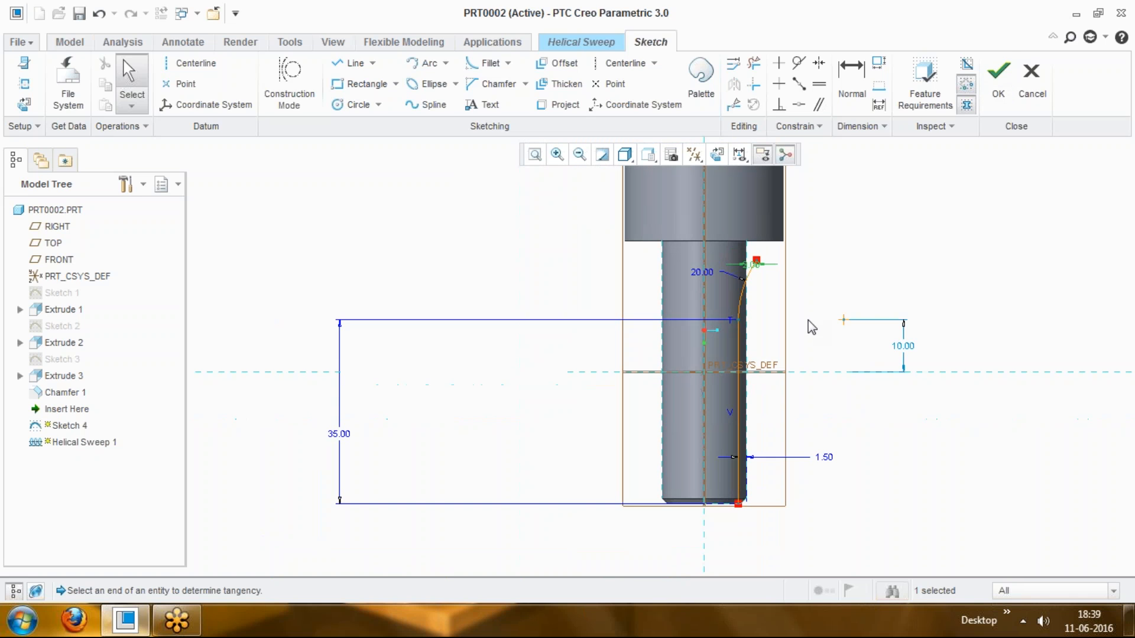
{"action": "left_click", "coordinate": [998, 98]}
{"action": "mouse_move", "coordinate": [812, 518]}
{"action": "middle_mouse_down"}
{"action": "mouse_move", "coordinate": [836, 479]}
{"action": "mouse_move", "coordinate": [824, 506]}
{"action": "middle_mouse_up"}
{"action": "left_click", "coordinate": [292, 86]}
Step: Check the helical sweep's profile reference and set the sweep to remove material
{"action": "left_click", "coordinate": [88, 126]}
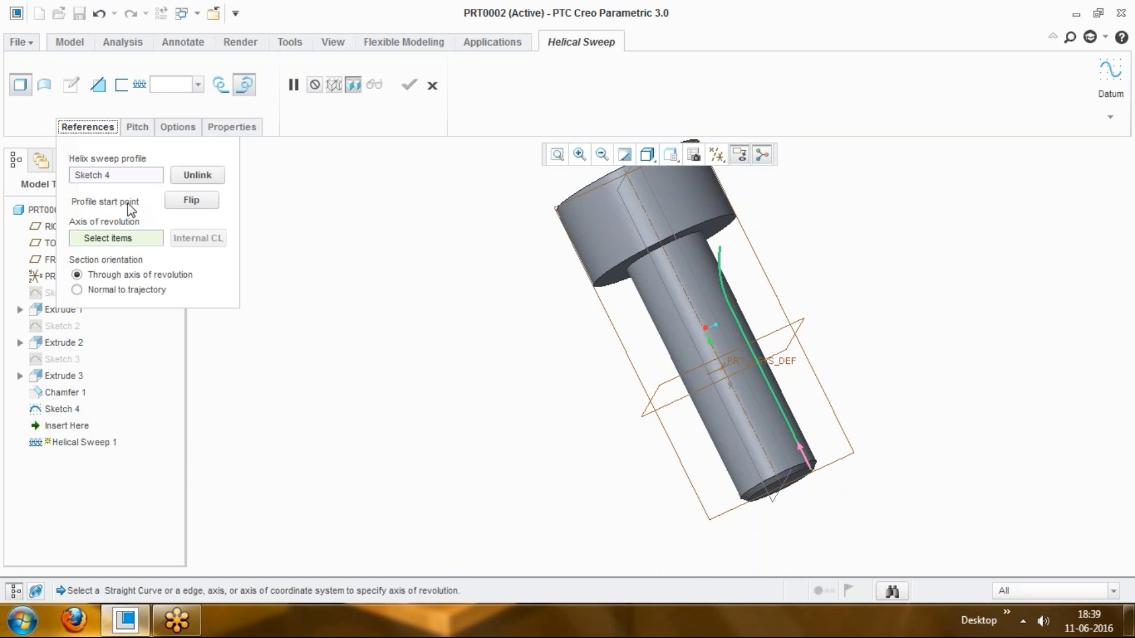
{"action": "left_click", "coordinate": [85, 128]}
{"action": "left_click", "coordinate": [88, 128]}
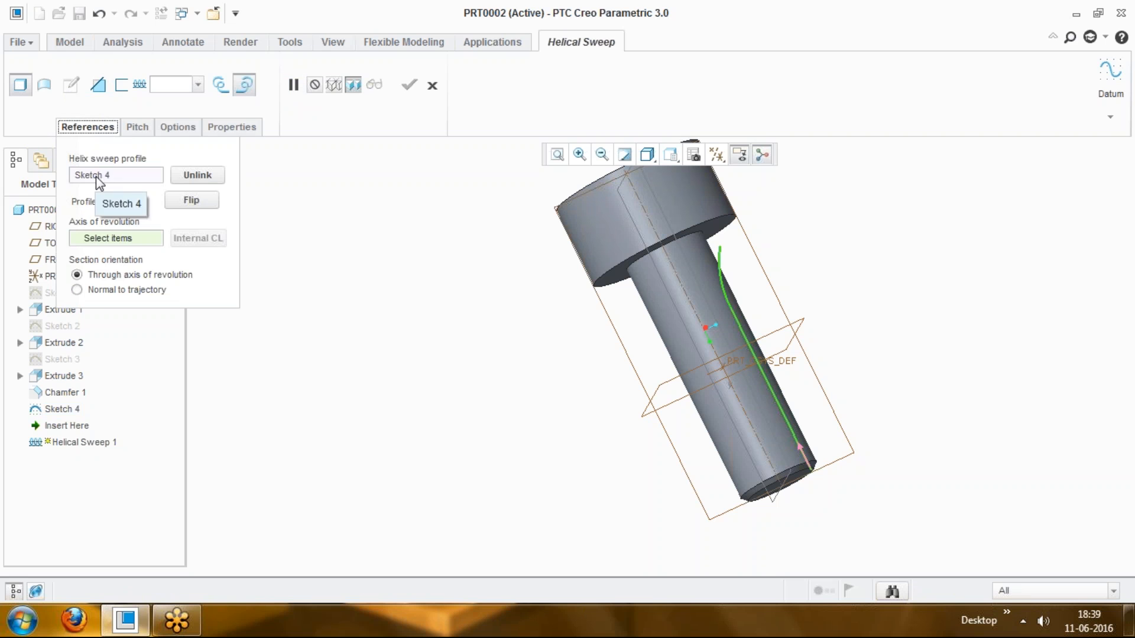
{"action": "left_click", "coordinate": [83, 127]}
{"action": "left_click", "coordinate": [101, 88]}
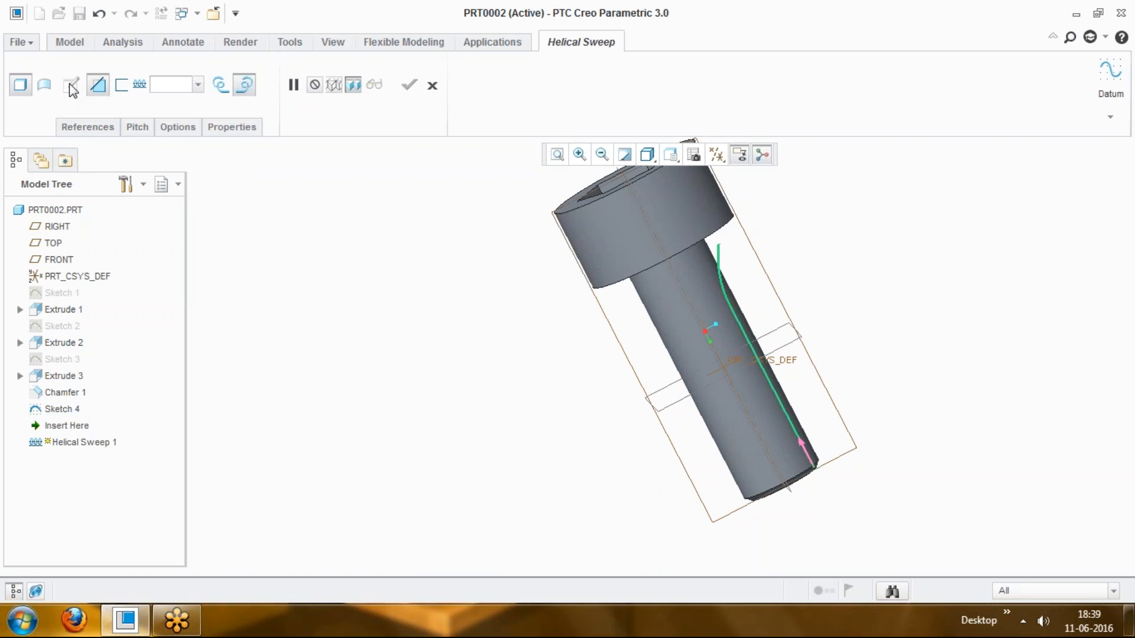
Step: Review the helical sweep's options, pitch and reference settings, including its axis of revolution
{"action": "middle_click_drag", "start_coordinate": [471, 398], "coordinate": [465, 378]}
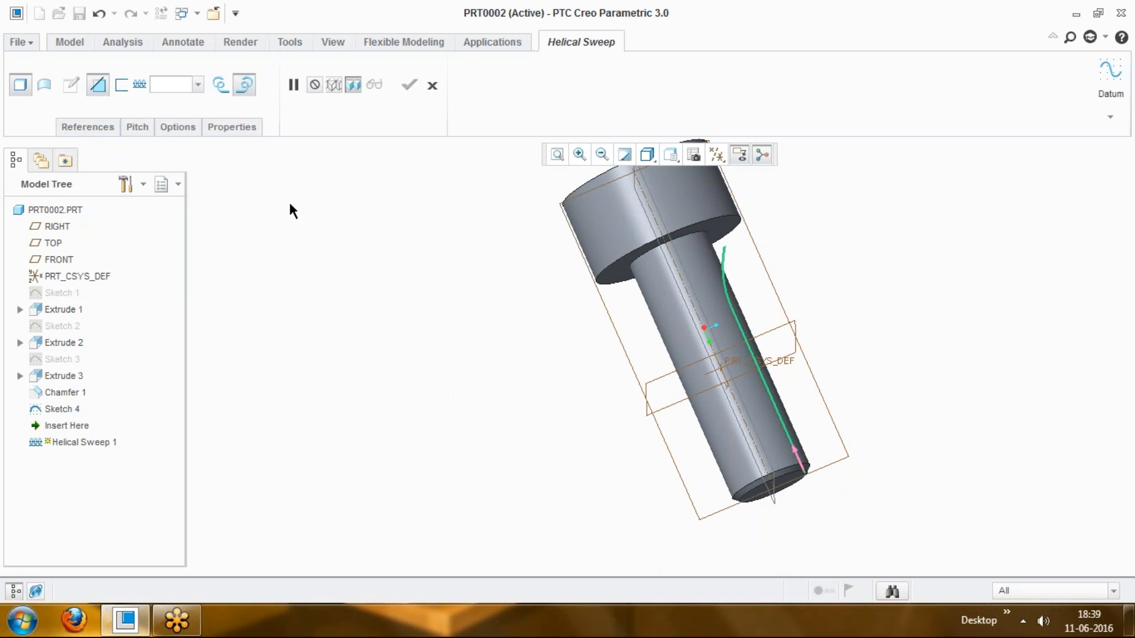
{"action": "left_click", "coordinate": [176, 126]}
{"action": "left_click", "coordinate": [137, 127]}
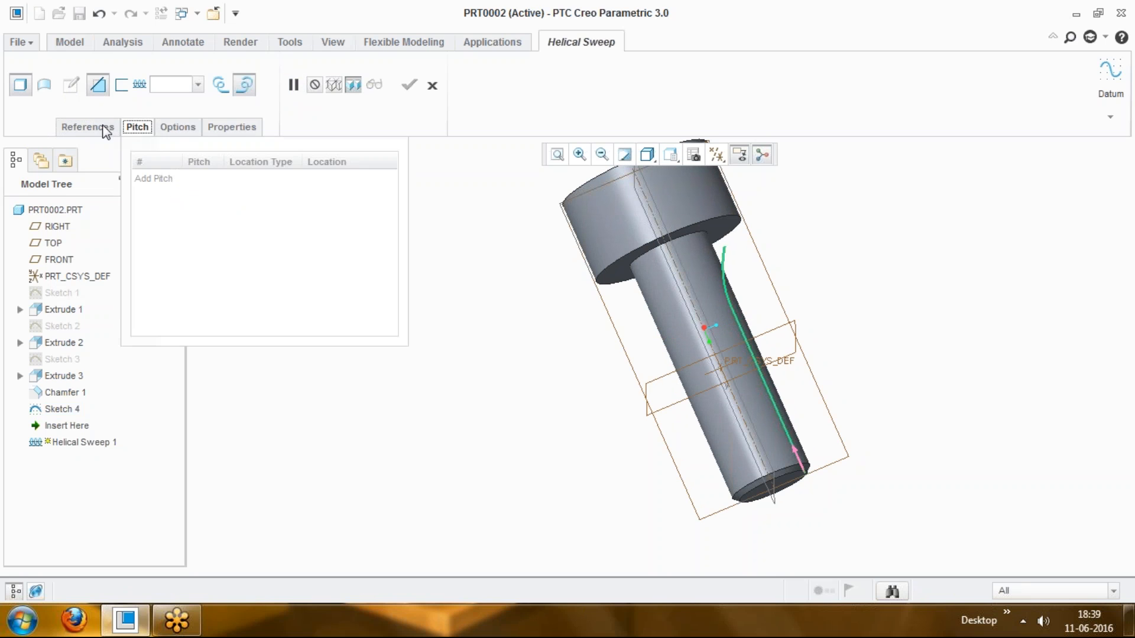
{"action": "left_click", "coordinate": [88, 126]}
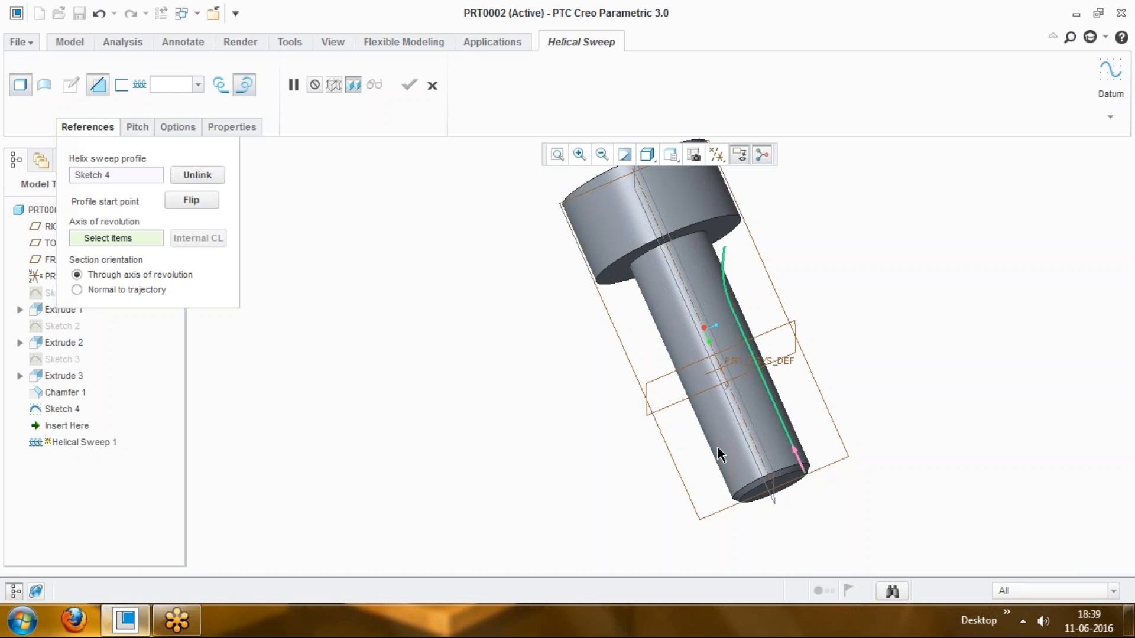
{"action": "mouse_move", "coordinate": [801, 464]}
{"action": "middle_mouse_down"}
{"action": "mouse_move", "coordinate": [795, 494]}
{"action": "mouse_move", "coordinate": [792, 480]}
{"action": "middle_mouse_up"}
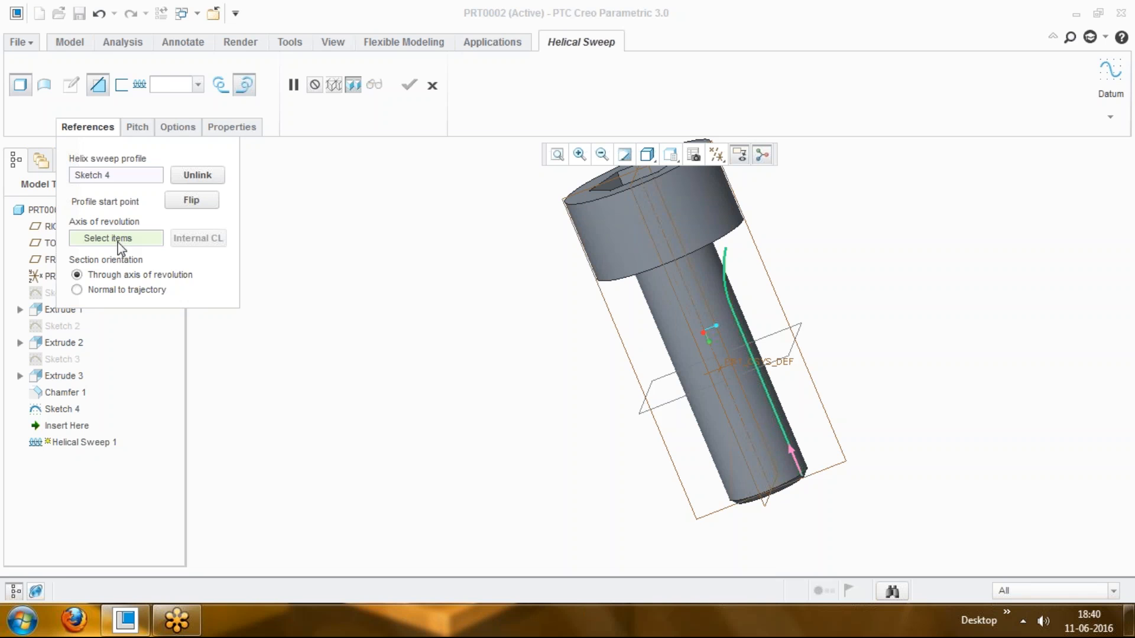
Step: Set the bolt's central axis as the helical sweep's axis of revolution and open the sweep section sketch
{"action": "left_click", "coordinate": [700, 365]}
{"action": "left_click", "coordinate": [718, 358]}
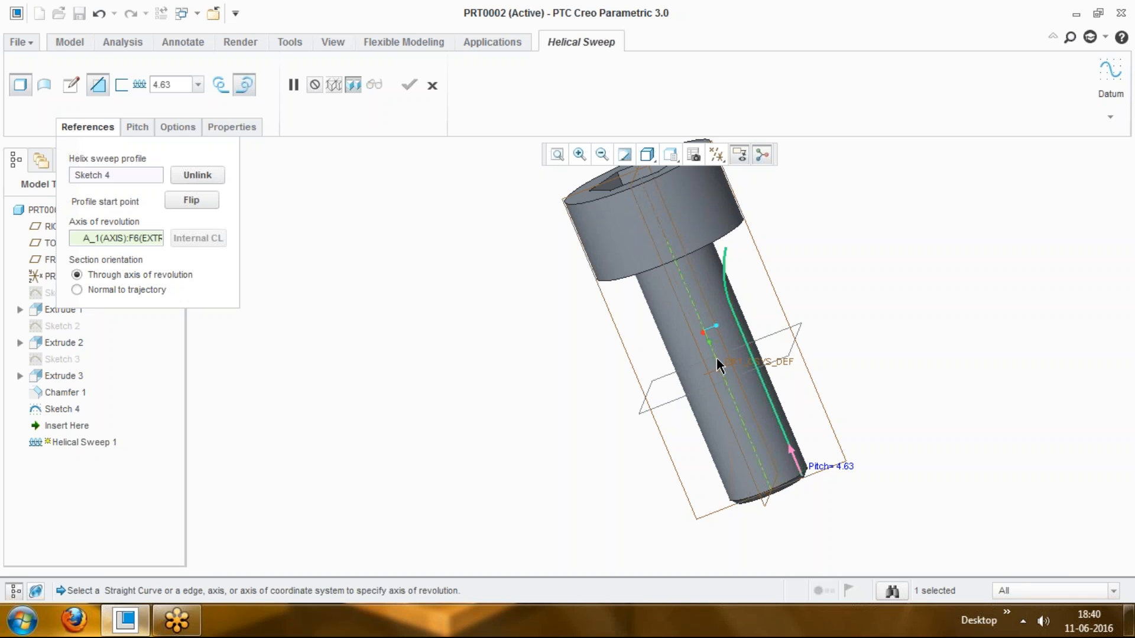
{"action": "left_click", "coordinate": [70, 87]}
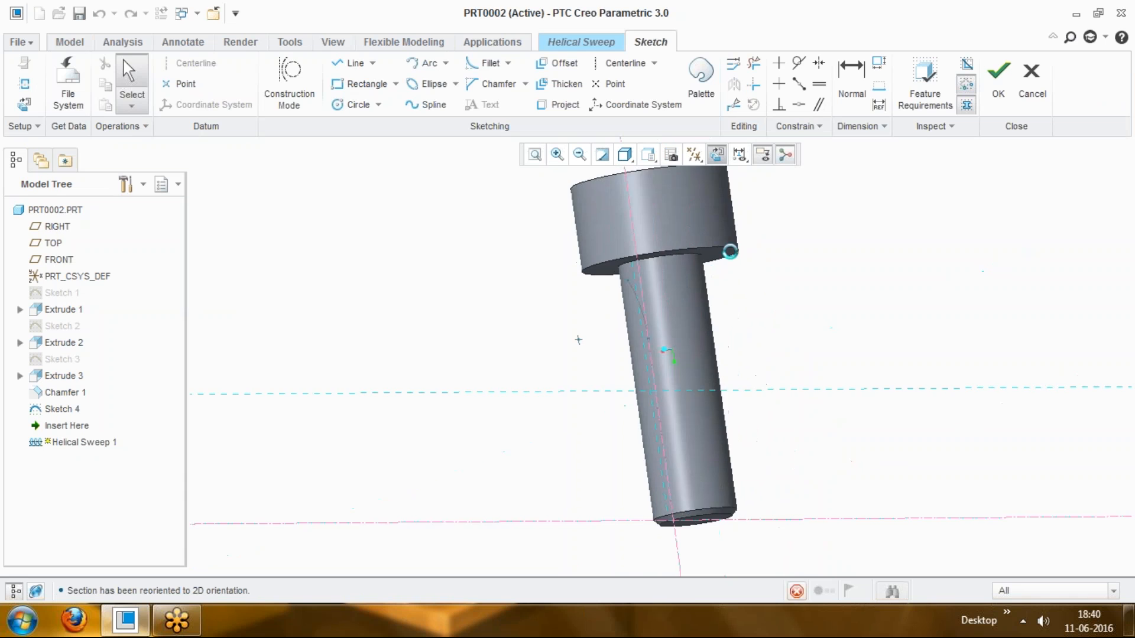
Step: Sketch a slanted line from the profile's start point outward past the shank's edge, rising about 2.02
{"action": "scroll", "coordinate": [618, 561], "scroll_direction": "down", "scroll_amount": 6}
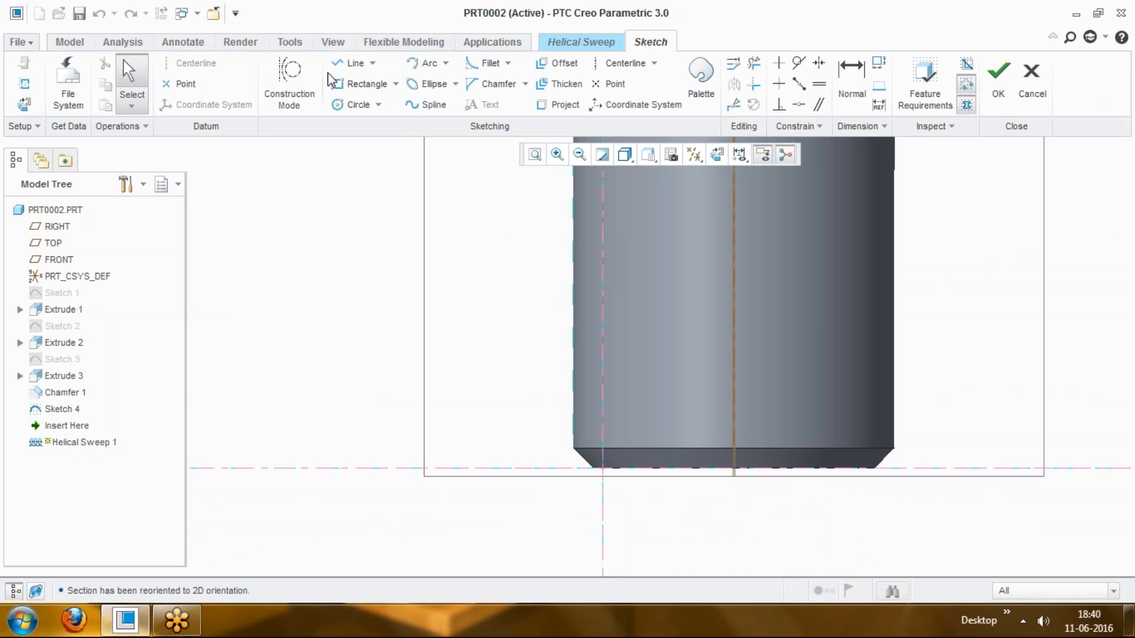
{"action": "left_click", "coordinate": [350, 63]}
{"action": "left_click", "coordinate": [603, 468]}
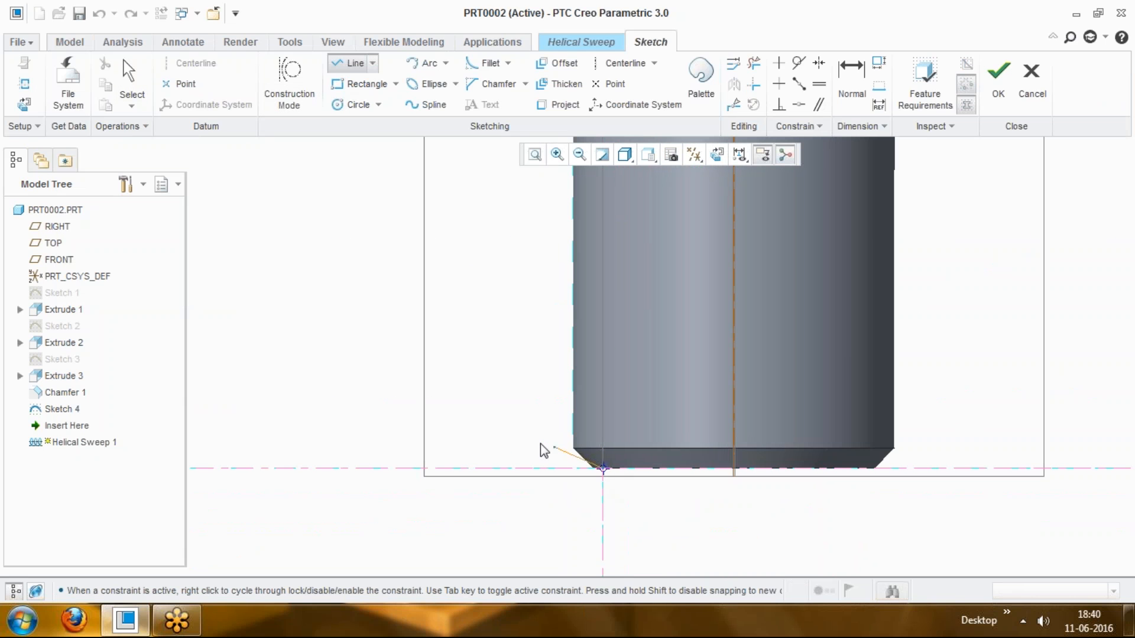
{"action": "left_click", "coordinate": [494, 427]}
{"action": "middle_click", "coordinate": [590, 525]}
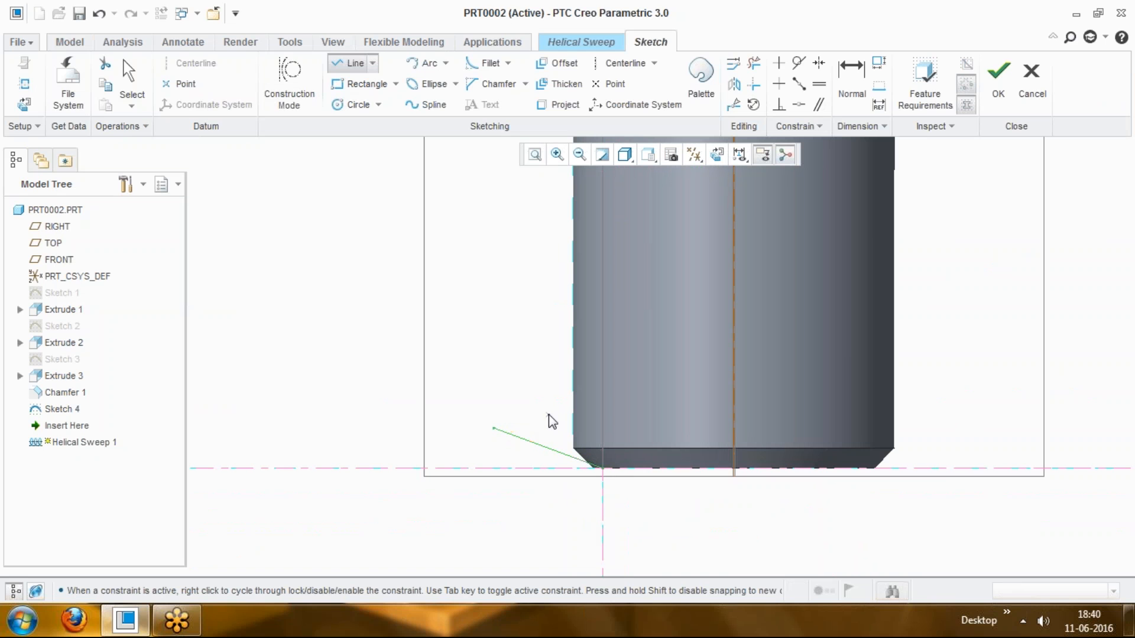
{"action": "middle_click", "coordinate": [548, 417]}
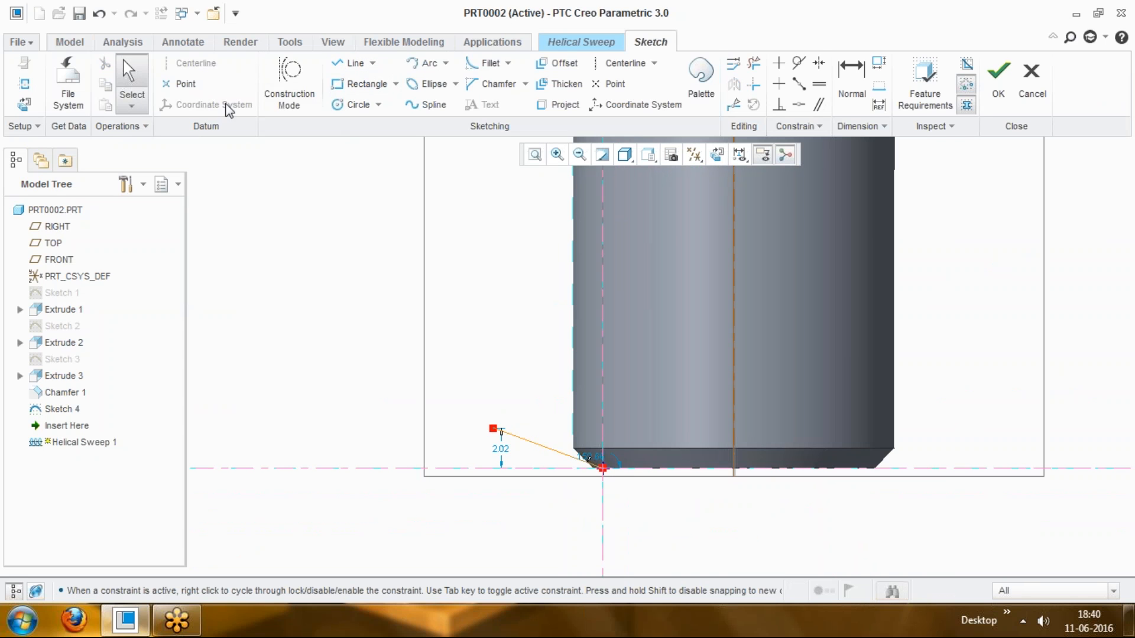
Step: Dimension the angle between the slanted line and the horizontal reference as 15°
{"action": "left_click", "coordinate": [852, 77]}
{"action": "left_click", "coordinate": [524, 439]}
{"action": "left_click", "coordinate": [462, 468]}
{"action": "middle_click", "coordinate": [447, 439]}
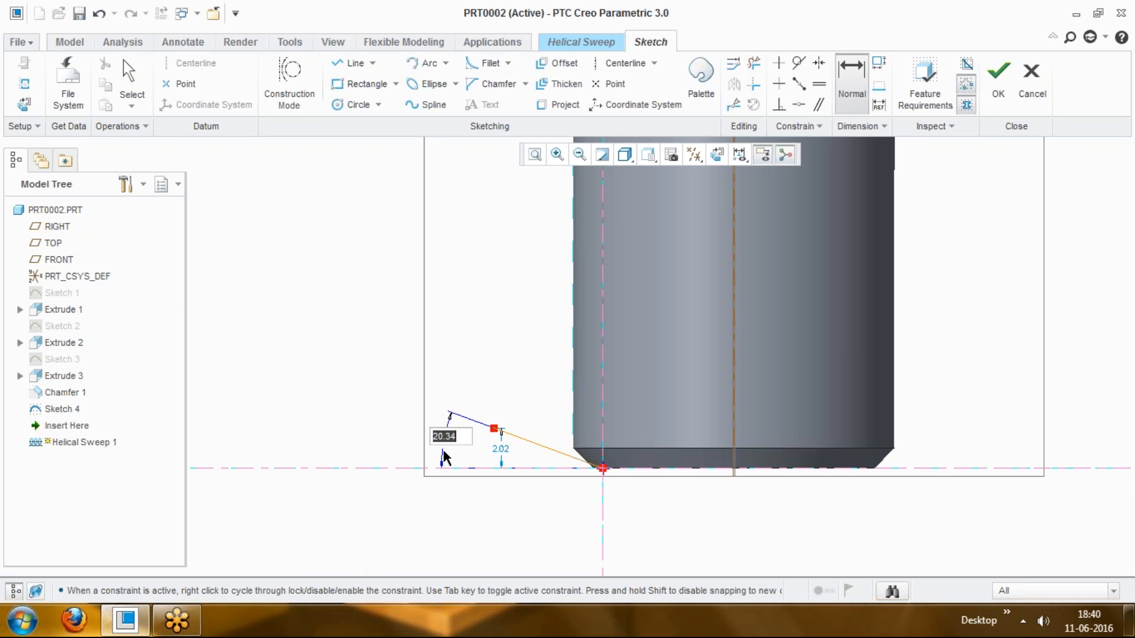
{"action": "type", "text": "15"}
{"action": "key", "text": "Return"}
{"action": "middle_click", "coordinate": [480, 406]}
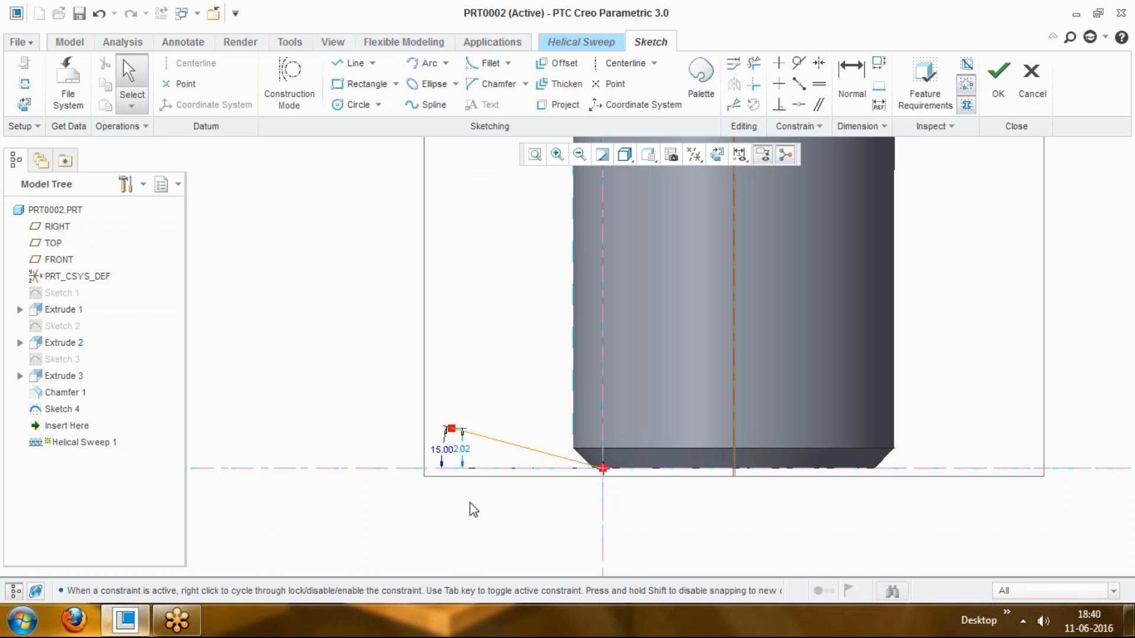
Step: Mirror the slanted line about the horizontal reference to form a V-shaped thread section
{"action": "left_click", "coordinate": [498, 445]}
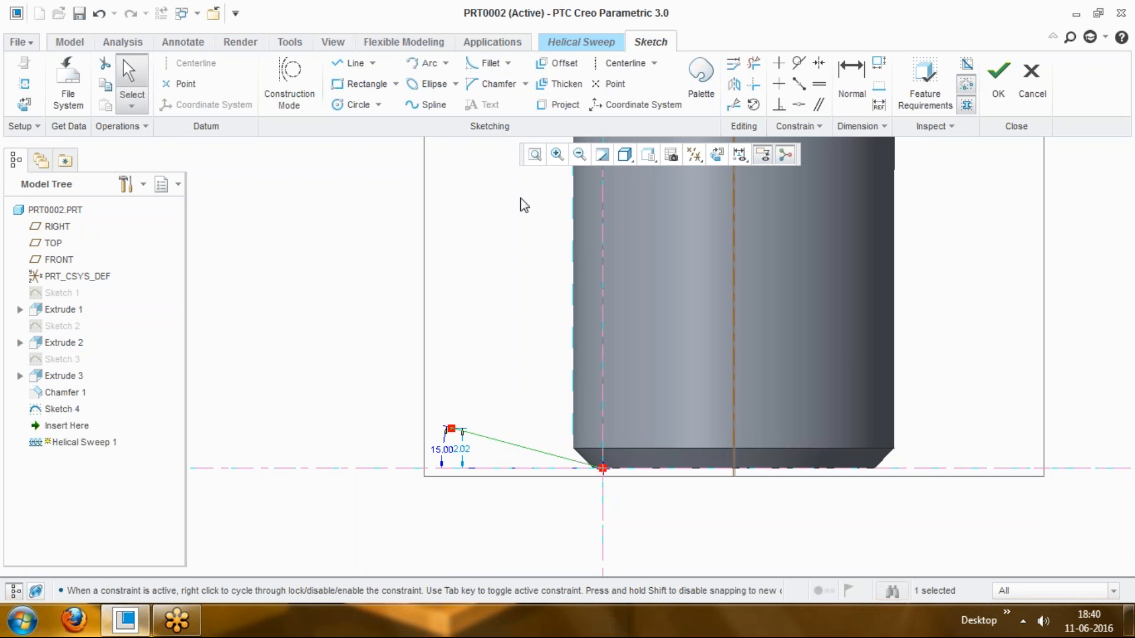
{"action": "left_click", "coordinate": [734, 86]}
{"action": "left_click", "coordinate": [502, 468]}
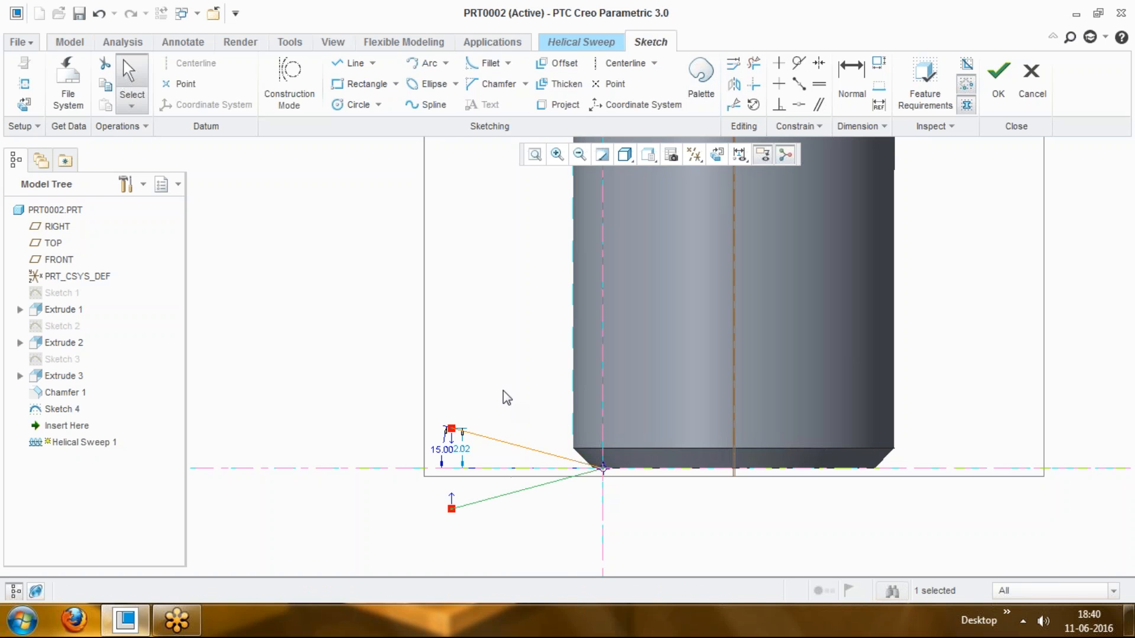
{"action": "scroll", "coordinate": [504, 398], "scroll_direction": "up", "scroll_amount": 2}
{"action": "scroll", "coordinate": [487, 438], "scroll_direction": "down", "scroll_amount": 2}
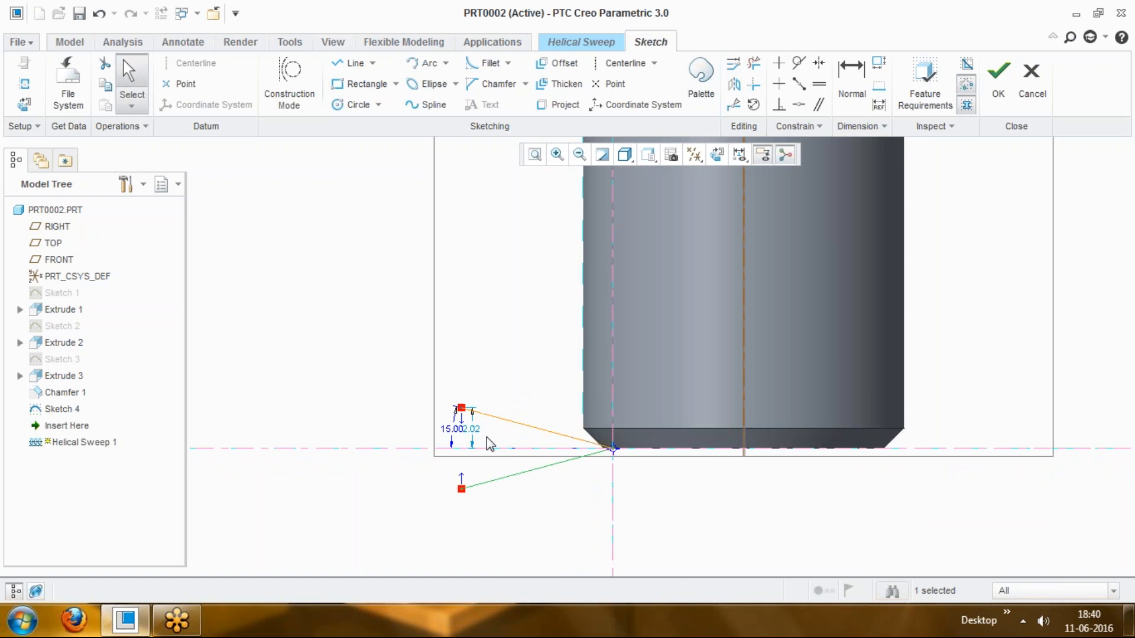
{"action": "scroll", "coordinate": [503, 467], "scroll_direction": "down", "scroll_amount": 1}
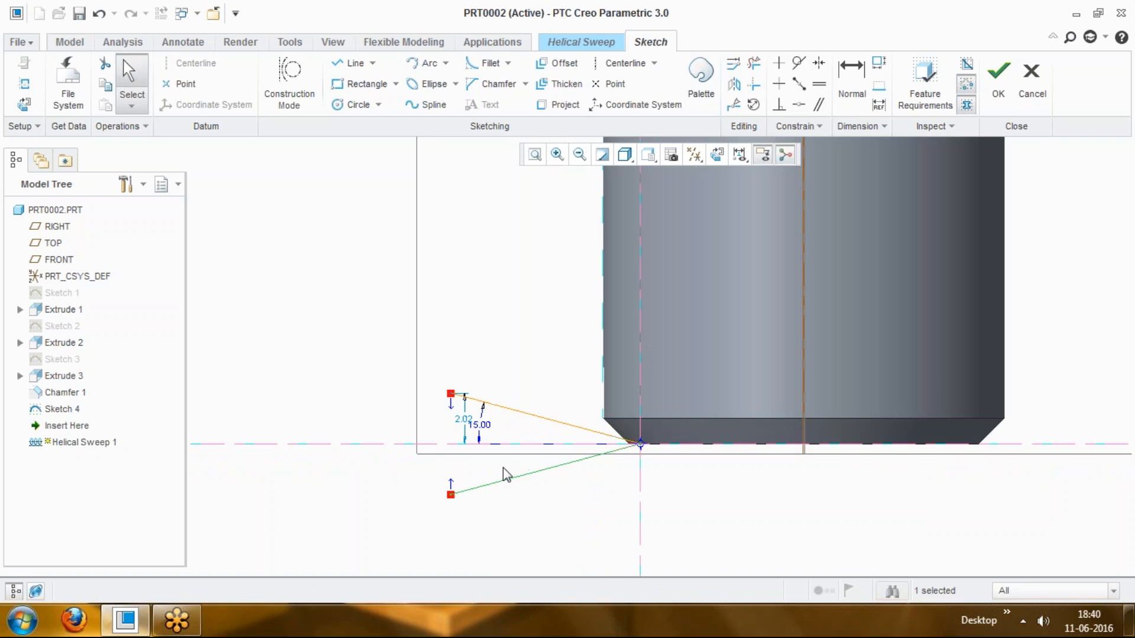
{"action": "scroll", "coordinate": [501, 478], "scroll_direction": "down", "scroll_amount": 1}
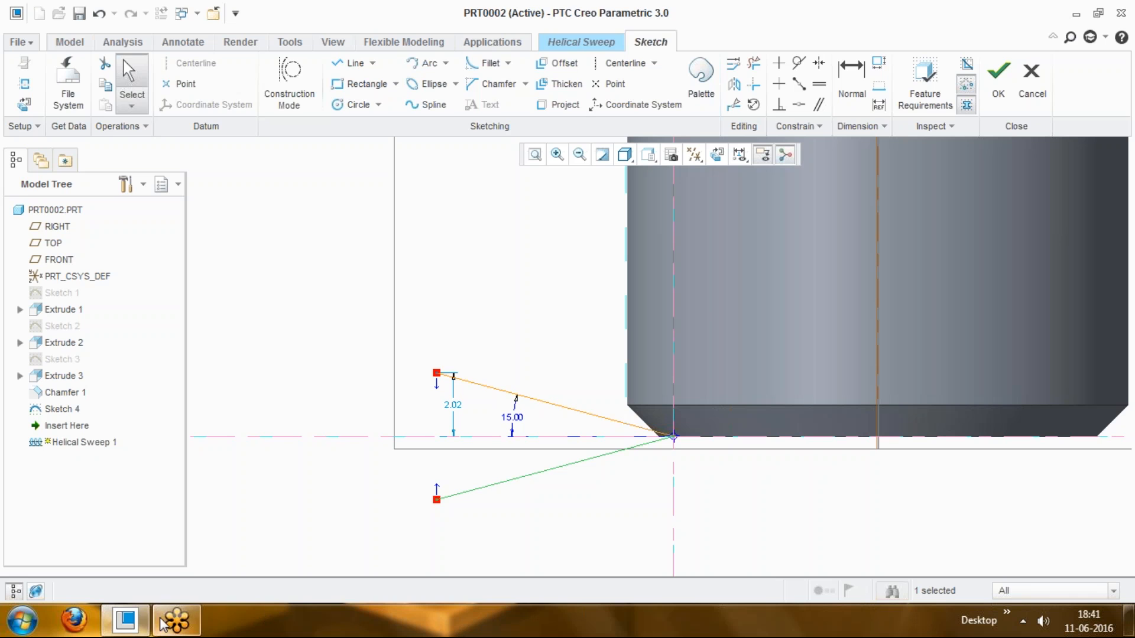
Step: Set the height of the upper line's end above the horizontal reference to 2 and finish the section sketch
{"action": "left_click", "coordinate": [934, 69]}
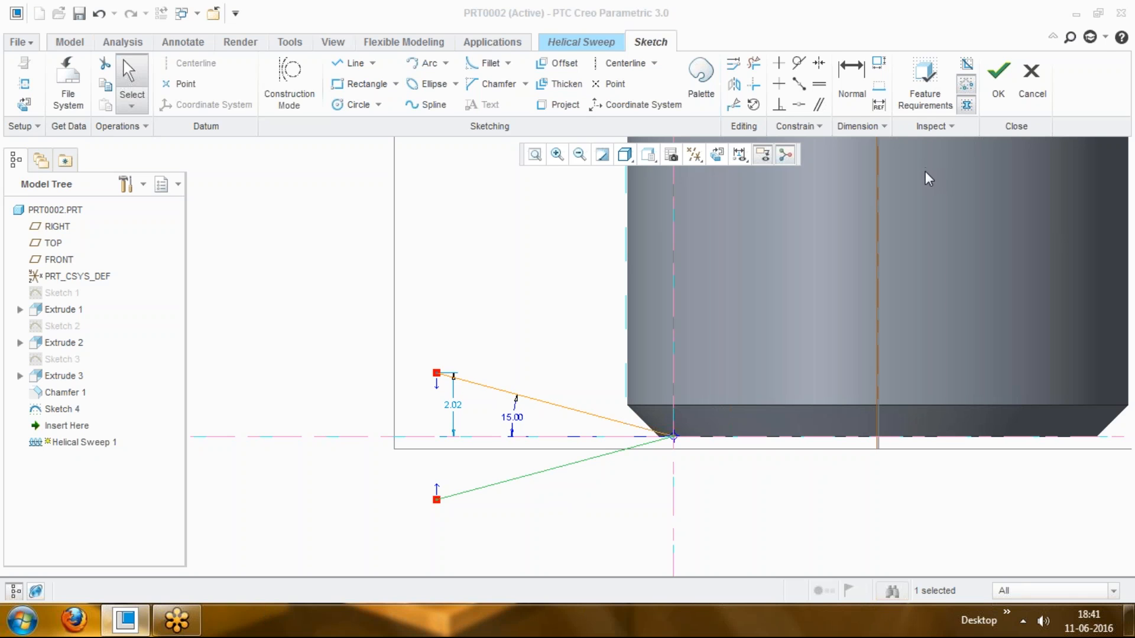
{"action": "double_click", "coordinate": [453, 406]}
{"action": "type", "text": "2"}
{"action": "key", "text": "Return"}
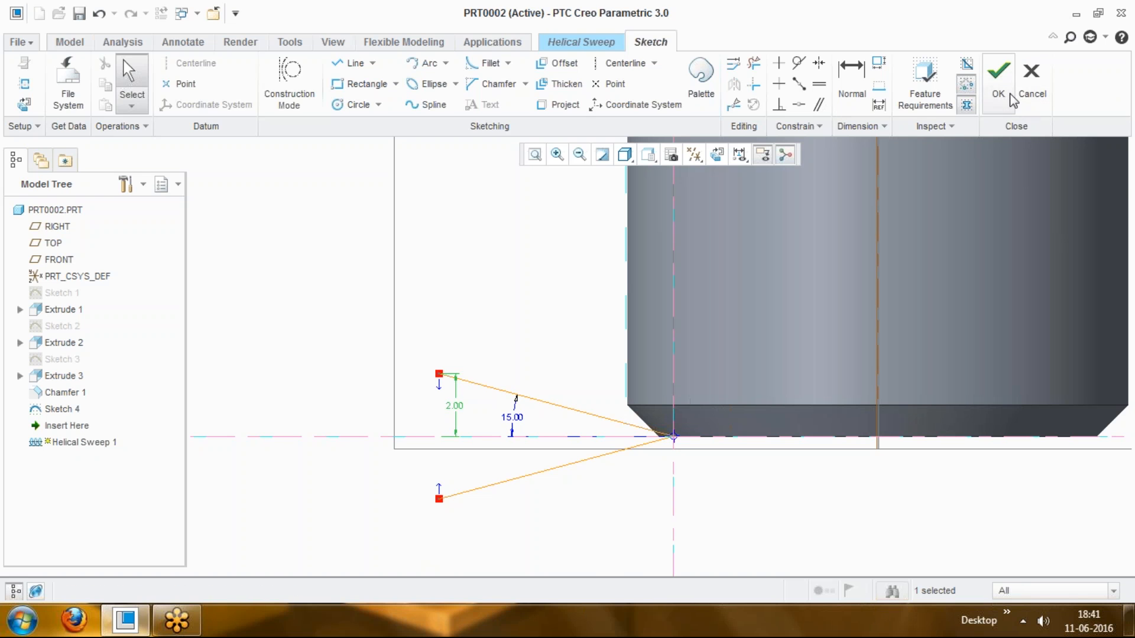
{"action": "left_click", "coordinate": [999, 76]}
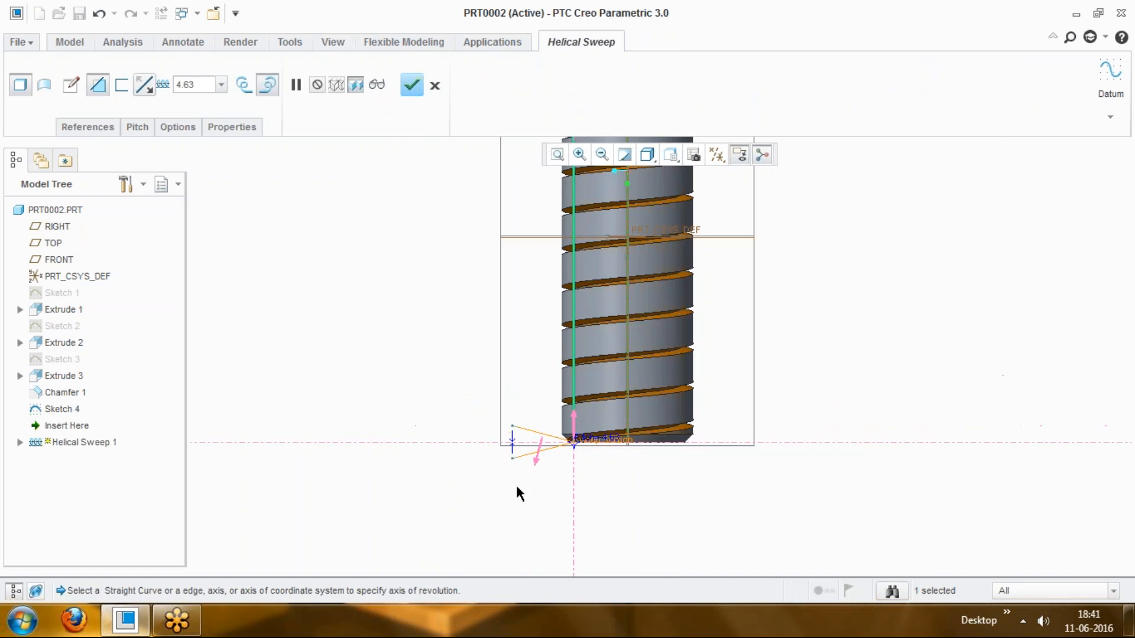
Step: Set the helical sweep's pitch to 1.25
{"action": "middle_click_drag", "start_coordinate": [507, 482], "coordinate": [548, 509]}
{"action": "double_click", "coordinate": [201, 83]}
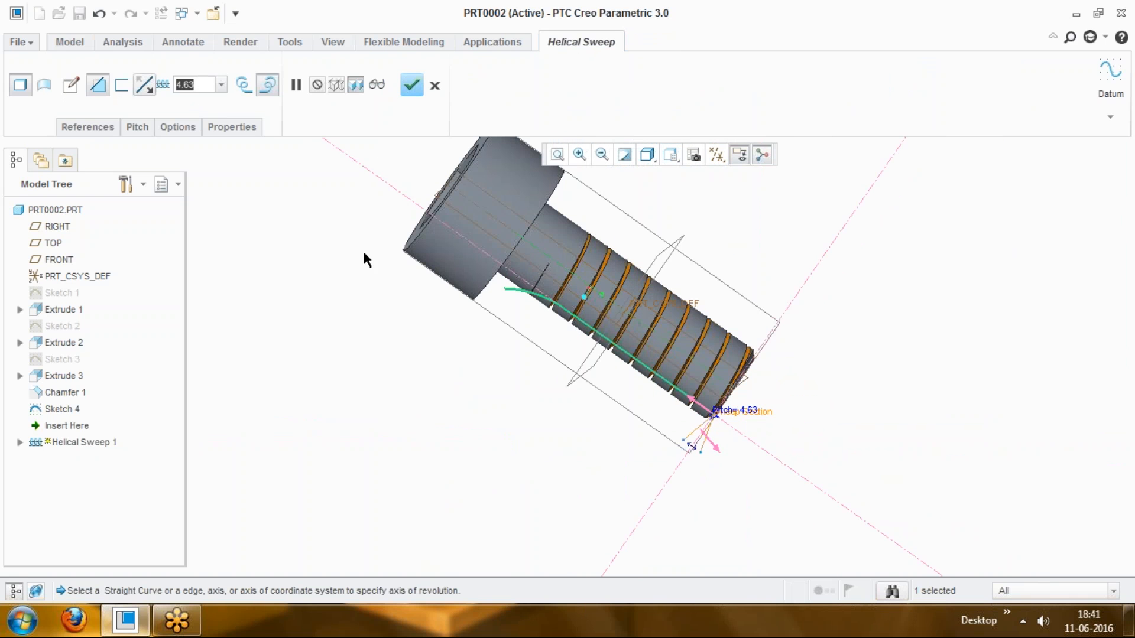
{"action": "scroll", "coordinate": [664, 262], "scroll_direction": "down", "scroll_amount": 2}
{"action": "mouse_move", "coordinate": [756, 318]}
{"action": "middle_mouse_down"}
{"action": "mouse_move", "coordinate": [742, 306]}
{"action": "mouse_move", "coordinate": [753, 314]}
{"action": "middle_mouse_up"}
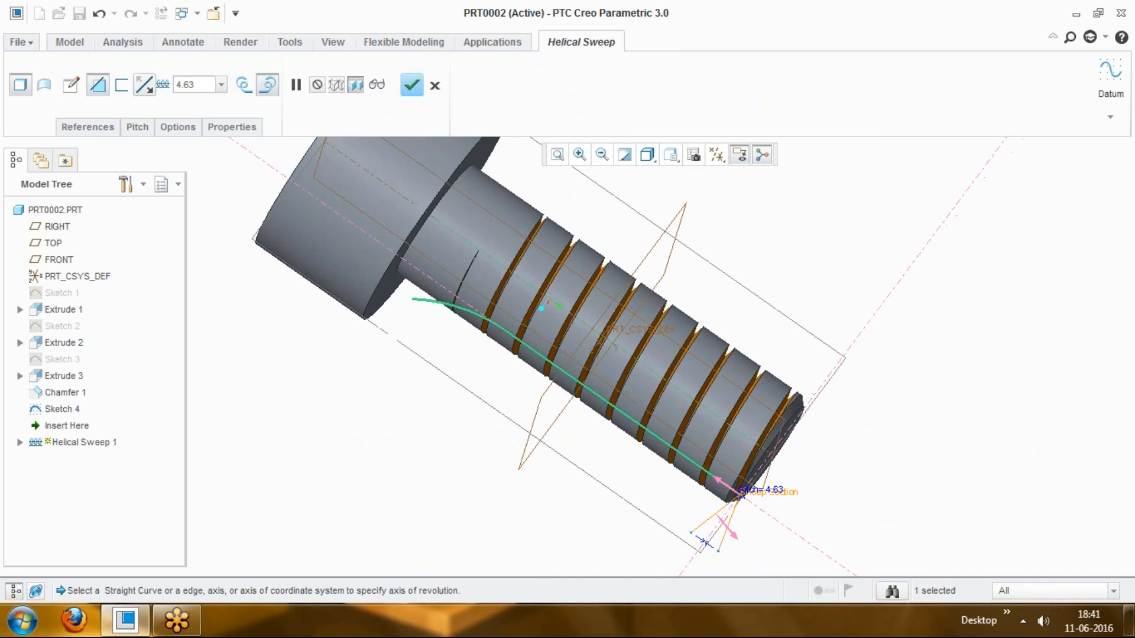
{"action": "double_click", "coordinate": [205, 84]}
{"action": "type", "text": "1.25"}
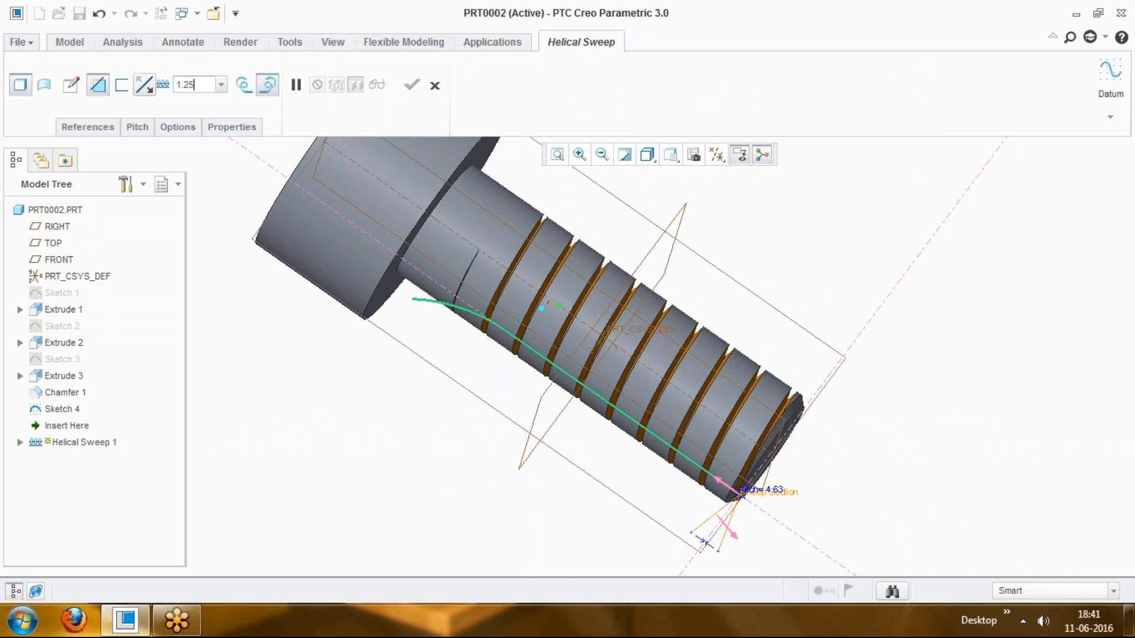
{"action": "key", "text": "Return"}
Step: Set the helical sweep's pitch to 1.75 and inspect the thread preview
{"action": "left_click_drag", "start_coordinate": [200, 85], "coordinate": [172, 79]}
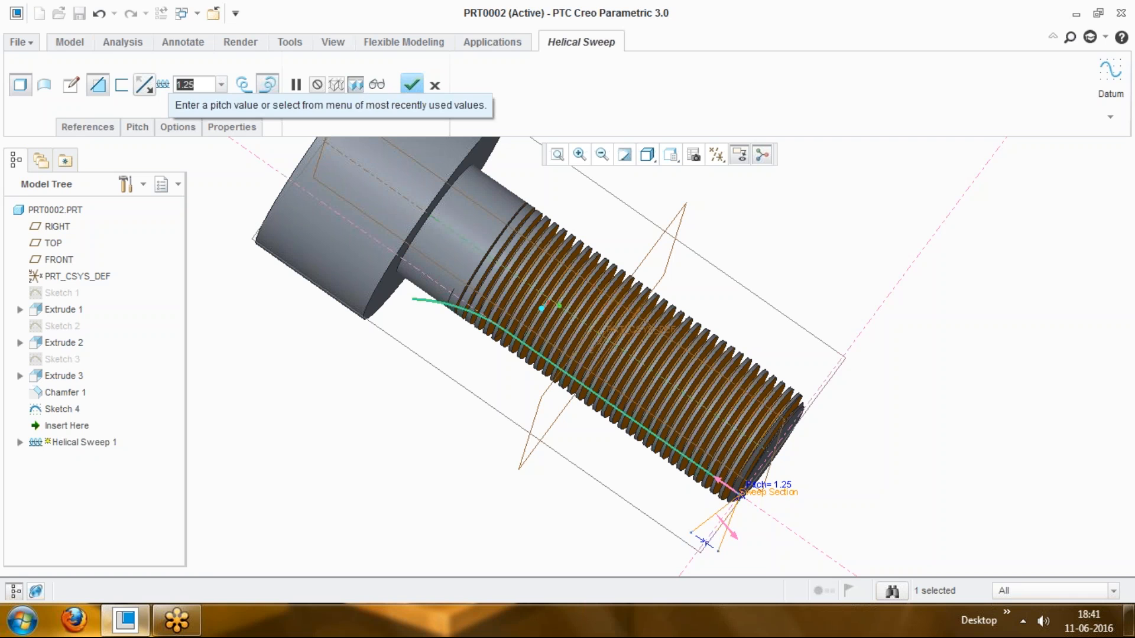
{"action": "type", "text": "1"}
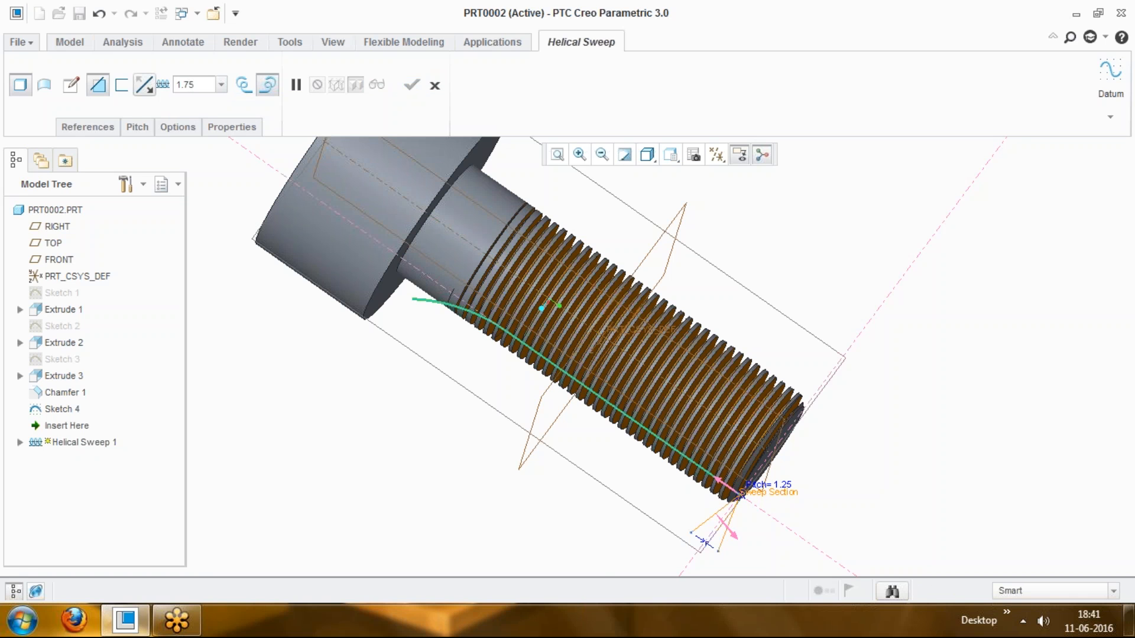
{"action": "key", "text": "Return"}
{"action": "middle_click_drag", "start_coordinate": [424, 413], "coordinate": [429, 242]}
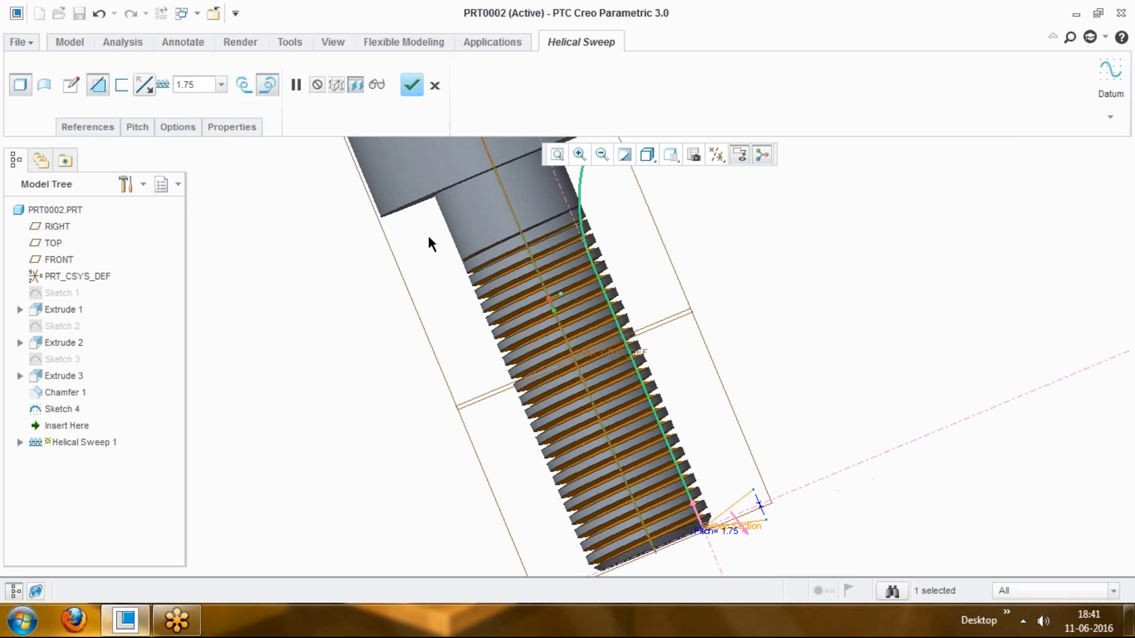
Step: Set the helical sweep's pitch to 1.5 and complete the thread cut
{"action": "left_click", "coordinate": [201, 84]}
{"action": "type", "text": "1.5"}
{"action": "key", "text": "Return"}
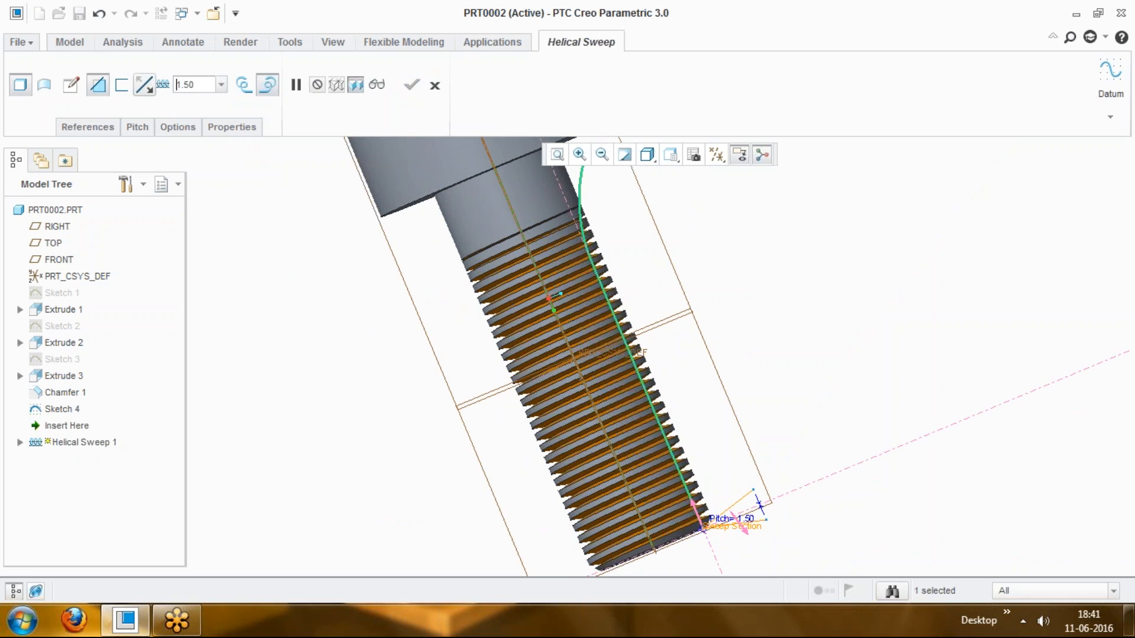
{"action": "left_click", "coordinate": [411, 85]}
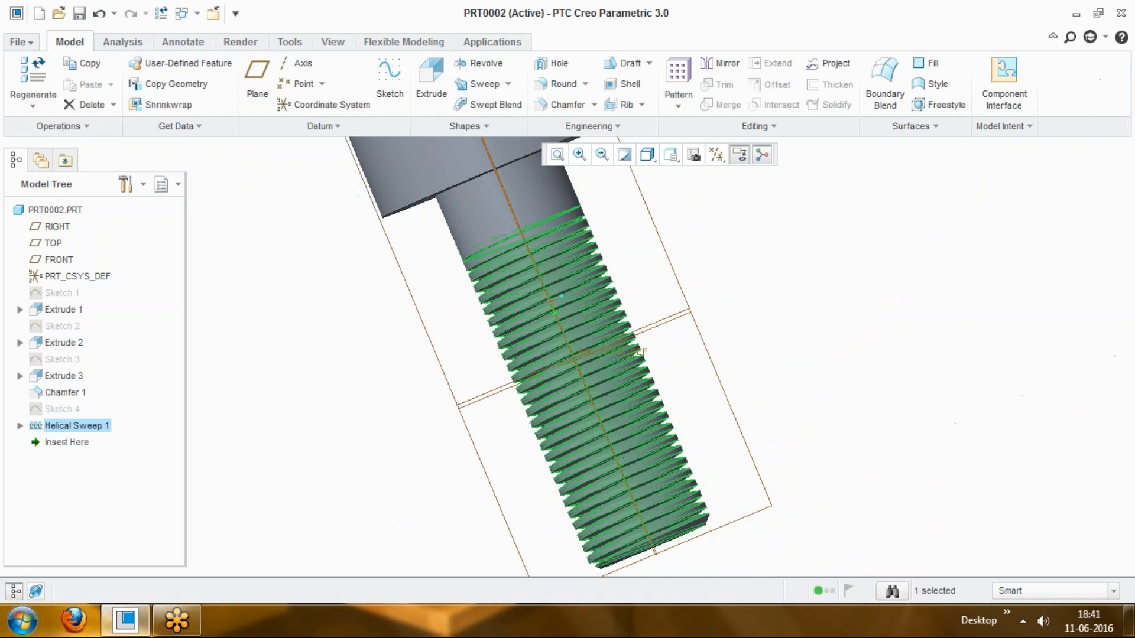
Step: Examine the finished thread cut up close at the shank end and along the whole bolt
{"action": "left_click", "coordinate": [417, 496]}
{"action": "middle_click_drag", "start_coordinate": [406, 512], "coordinate": [865, 519]}
{"action": "scroll", "coordinate": [864, 512], "scroll_direction": "down", "scroll_amount": 5}
{"action": "scroll", "coordinate": [538, 259], "scroll_direction": "down", "scroll_amount": 3}
{"action": "scroll", "coordinate": [782, 332], "scroll_direction": "up", "scroll_amount": 7}
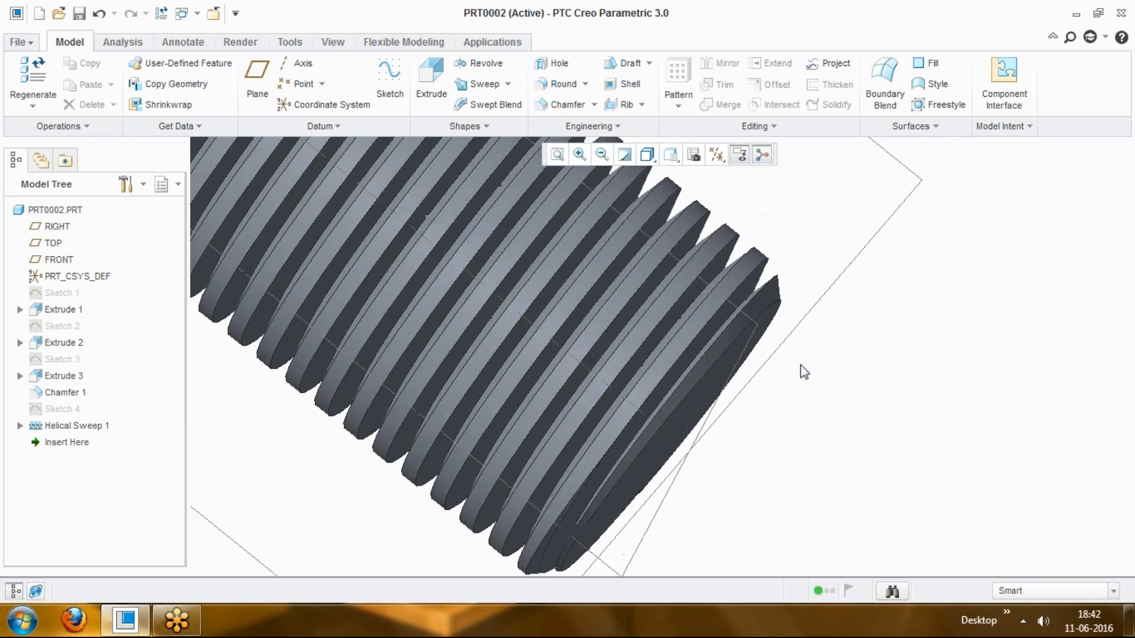
{"action": "scroll", "coordinate": [829, 289], "scroll_direction": "down", "scroll_amount": 8}
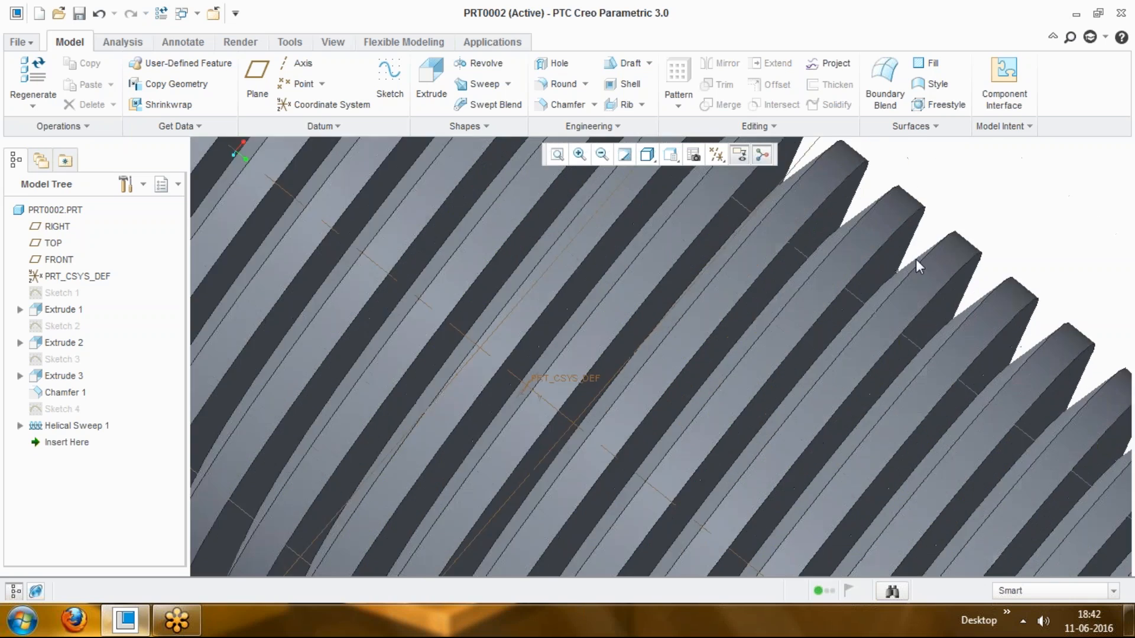
{"action": "scroll", "coordinate": [916, 259], "scroll_direction": "up", "scroll_amount": 8}
{"action": "middle_click_drag", "start_coordinate": [648, 353], "coordinate": [520, 362]}
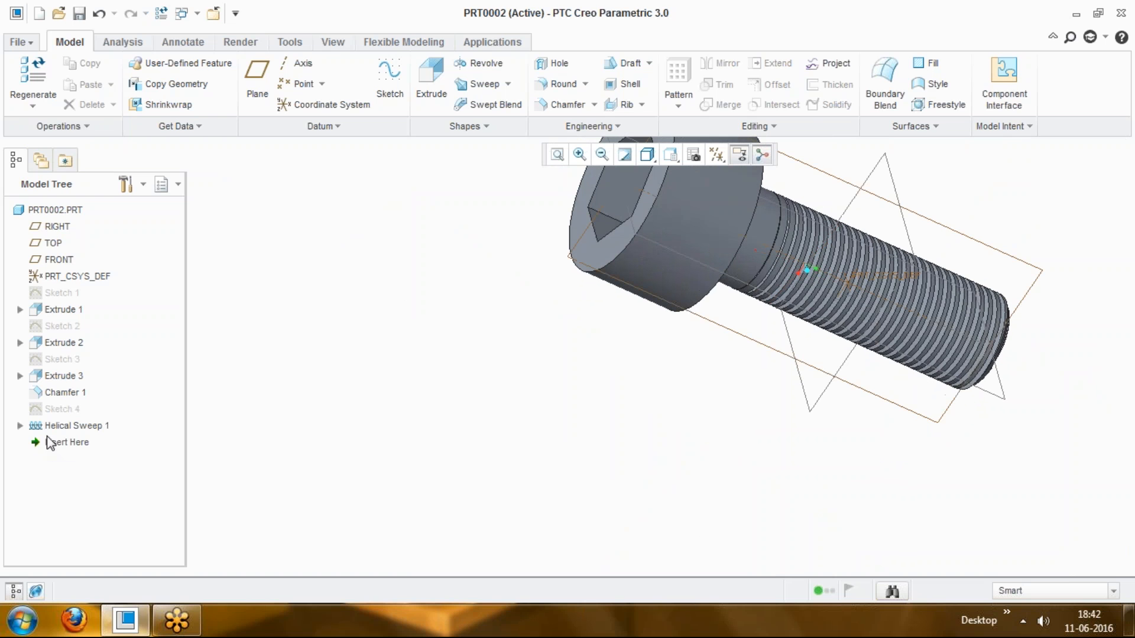
Step: Open the helical sweep's profile, Sketch 4, for redefinition and orient the view square to the sketch plane
{"action": "left_click", "coordinate": [20, 425]}
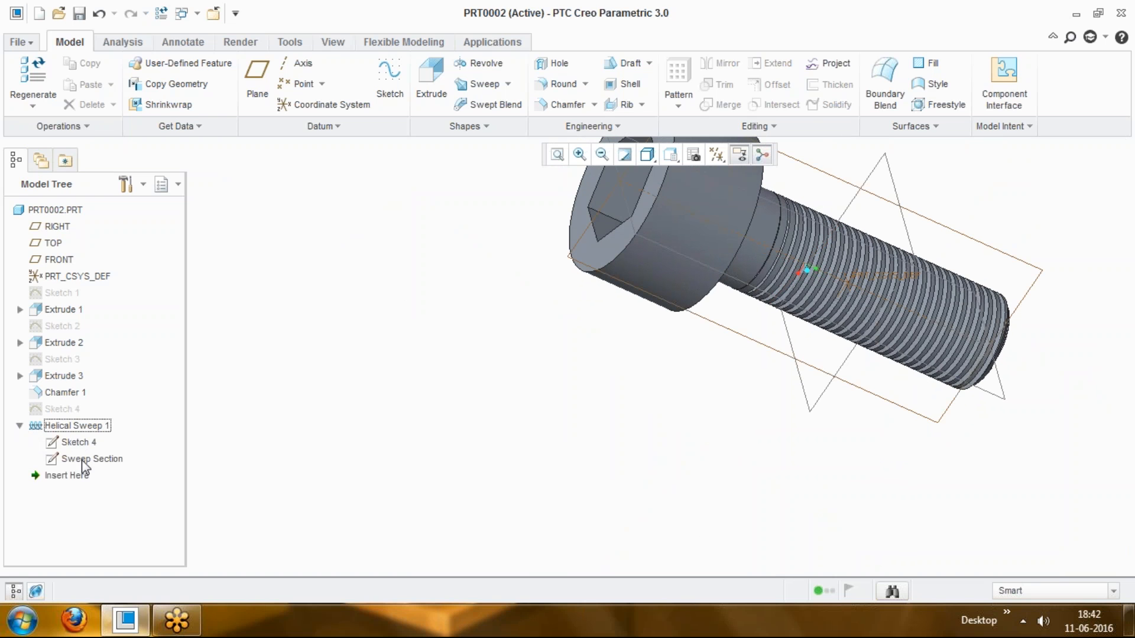
{"action": "right_click", "coordinate": [74, 428]}
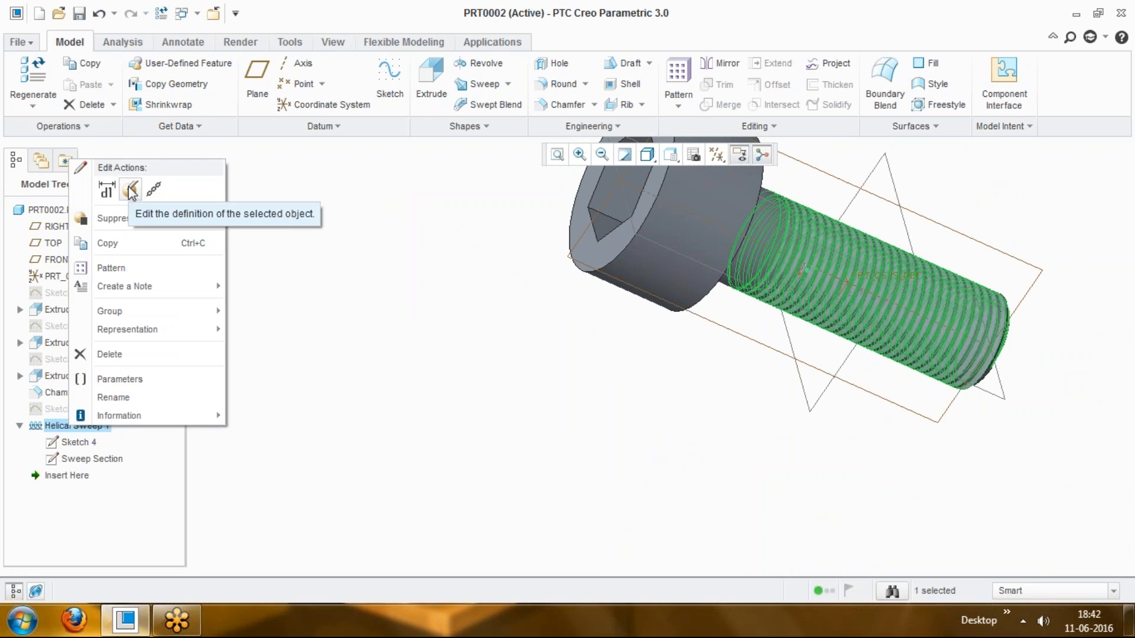
{"action": "left_click", "coordinate": [441, 528]}
{"action": "left_click", "coordinate": [72, 444]}
{"action": "left_click", "coordinate": [108, 473]}
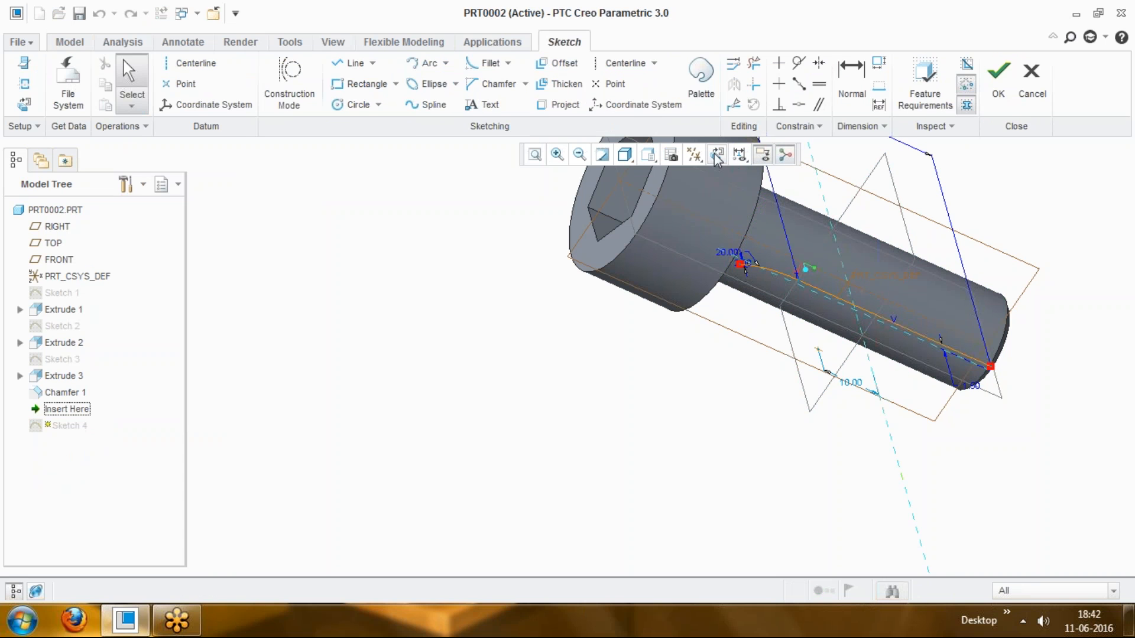
{"action": "left_click", "coordinate": [717, 155]}
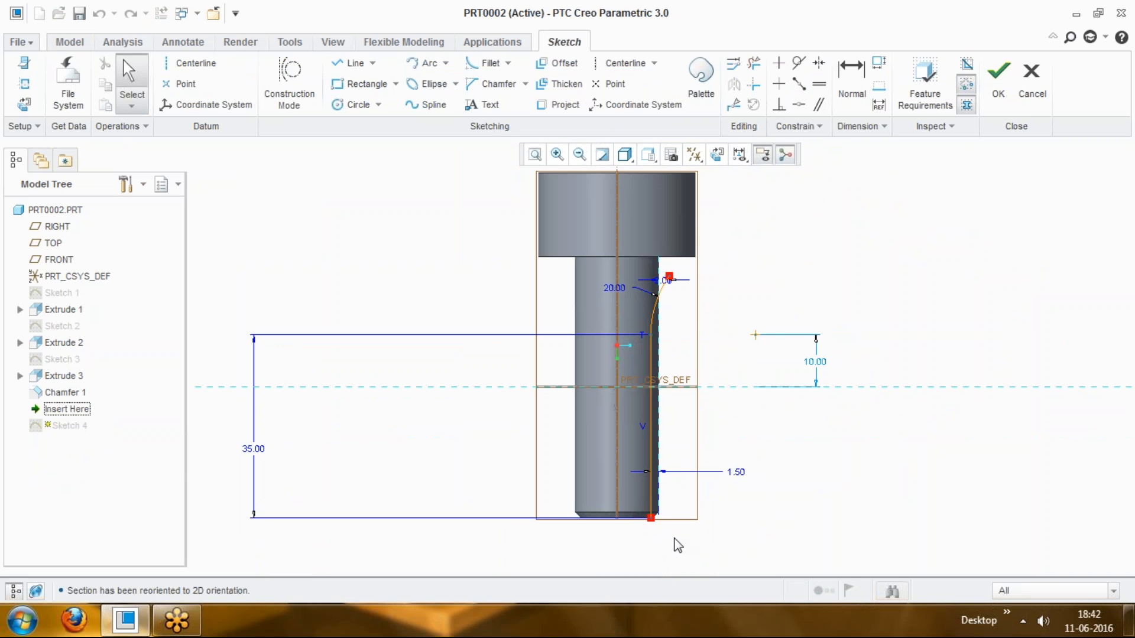
Step: Examine the profile line's offset from the shank's edge near the chamfered end and close the sketch
{"action": "scroll", "coordinate": [680, 520], "scroll_direction": "up", "scroll_amount": 2}
{"action": "scroll", "coordinate": [818, 264], "scroll_direction": "down", "scroll_amount": 2}
{"action": "scroll", "coordinate": [680, 537], "scroll_direction": "up", "scroll_amount": 2}
{"action": "scroll", "coordinate": [623, 390], "scroll_direction": "up", "scroll_amount": 3}
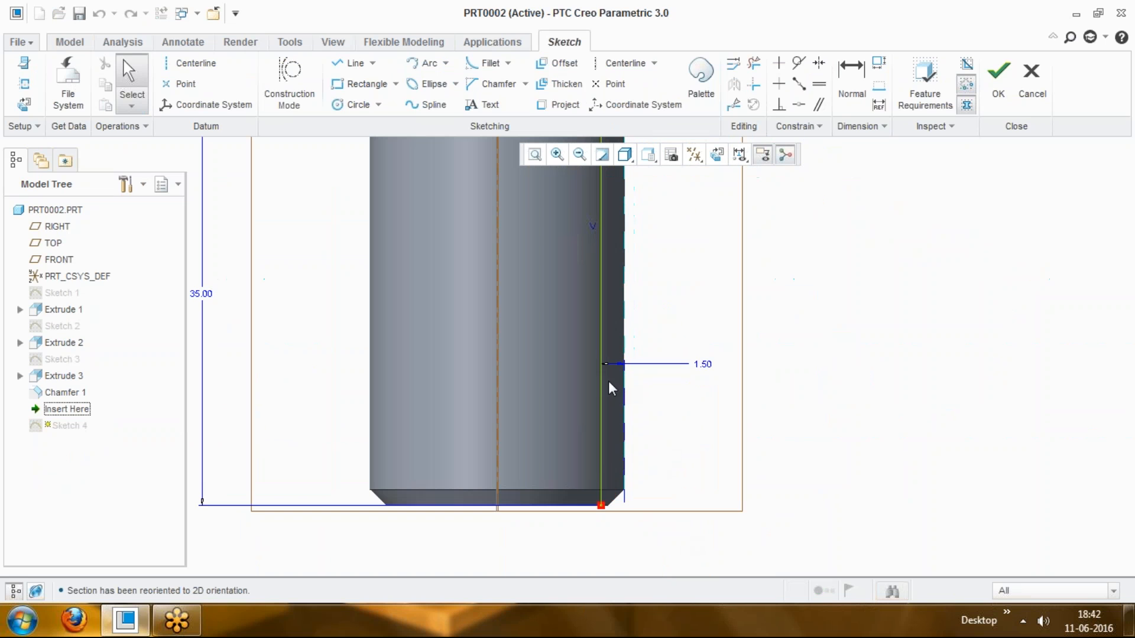
{"action": "left_click", "coordinate": [704, 368]}
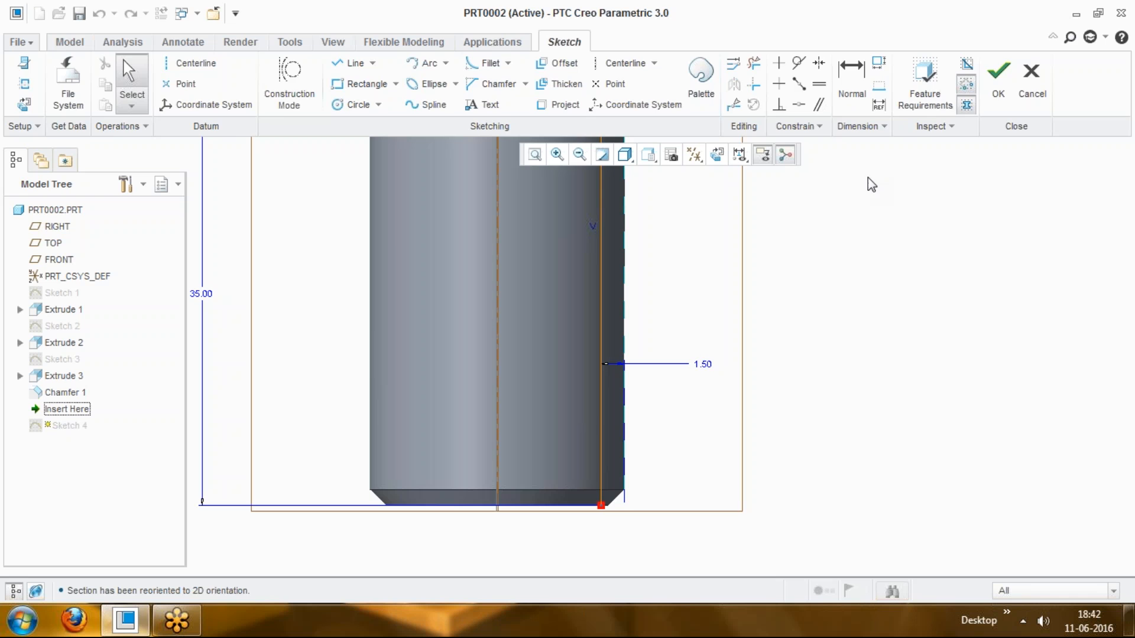
{"action": "left_click", "coordinate": [998, 77]}
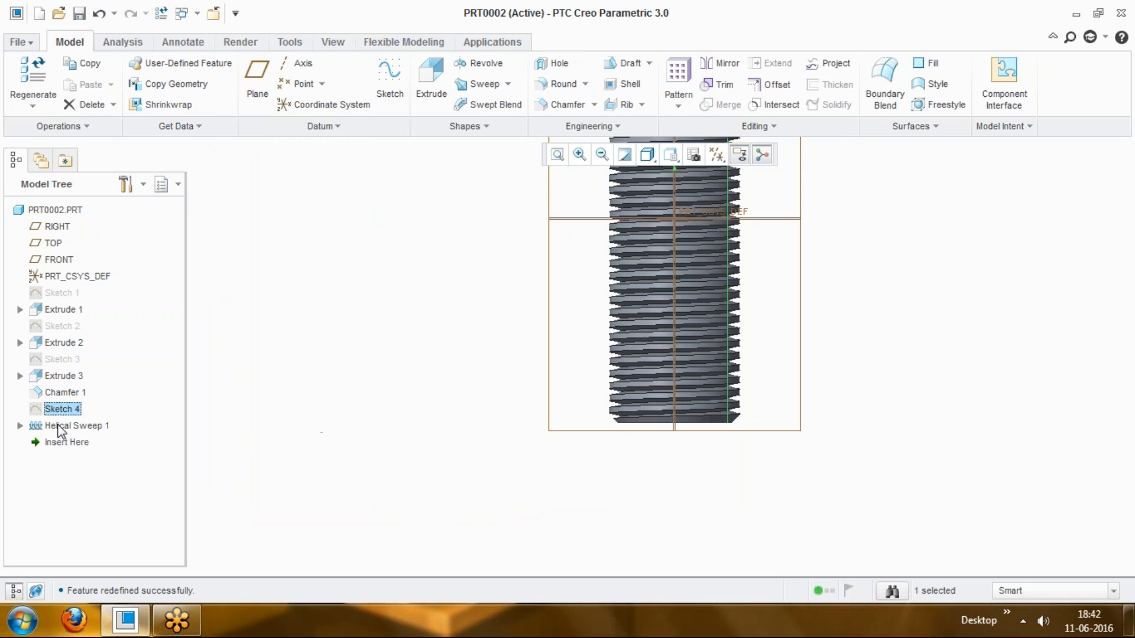
Step: Edit the helical sweep's section dimensions, setting the V profile's angle to 17.5°, and regenerate the part
{"action": "left_click", "coordinate": [20, 426]}
{"action": "left_click", "coordinate": [78, 459]}
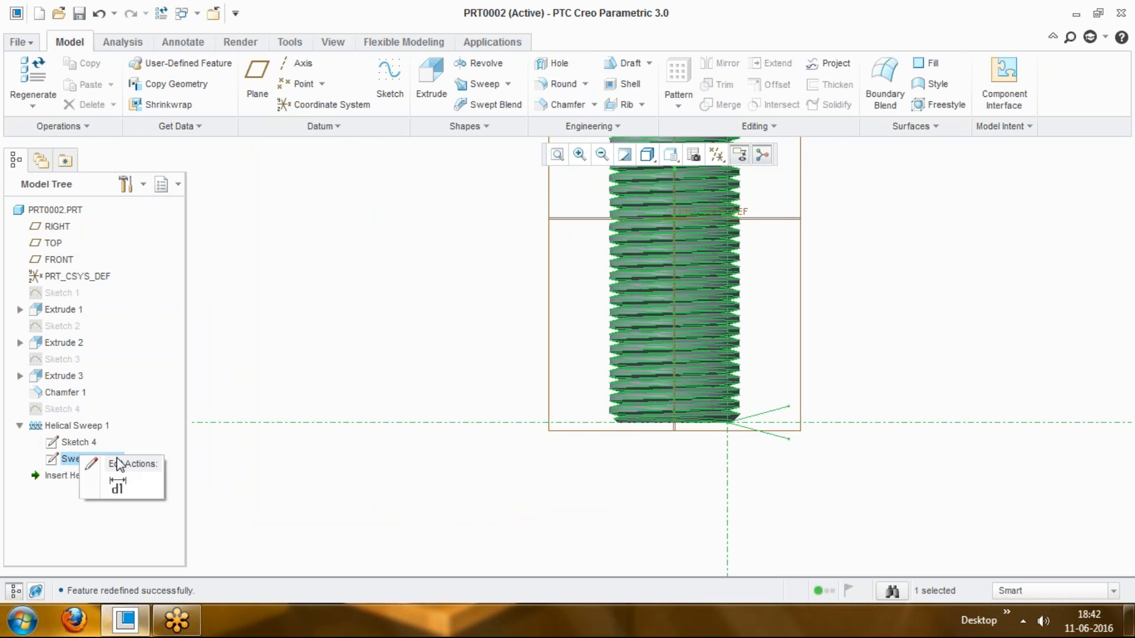
{"action": "left_click", "coordinate": [75, 459]}
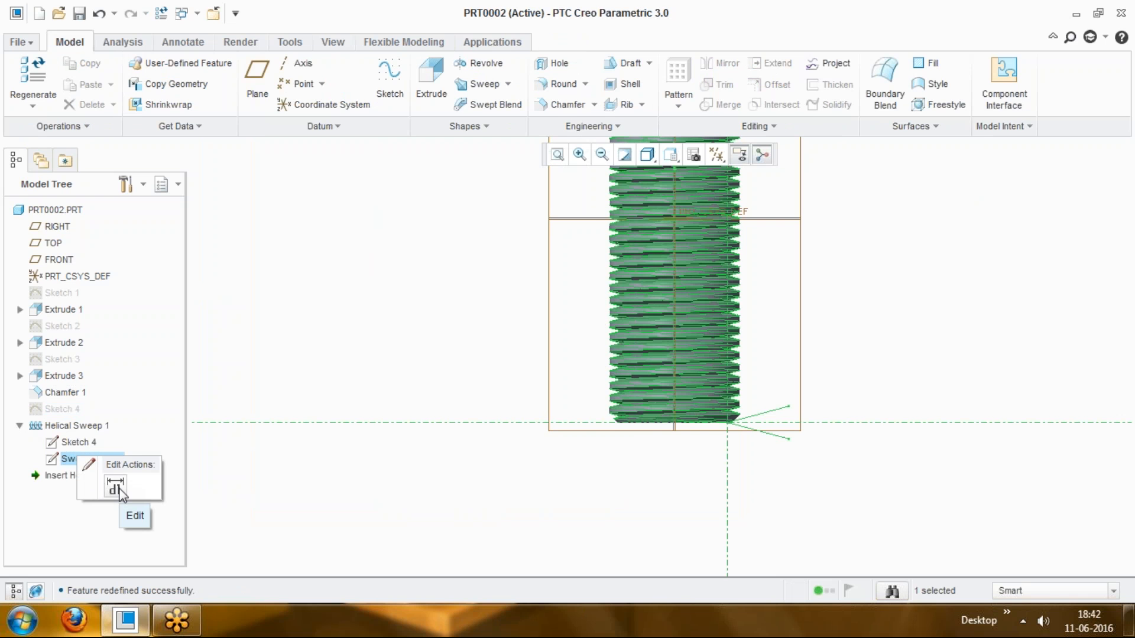
{"action": "left_click", "coordinate": [117, 489]}
{"action": "scroll", "coordinate": [787, 429], "scroll_direction": "down", "scroll_amount": 5}
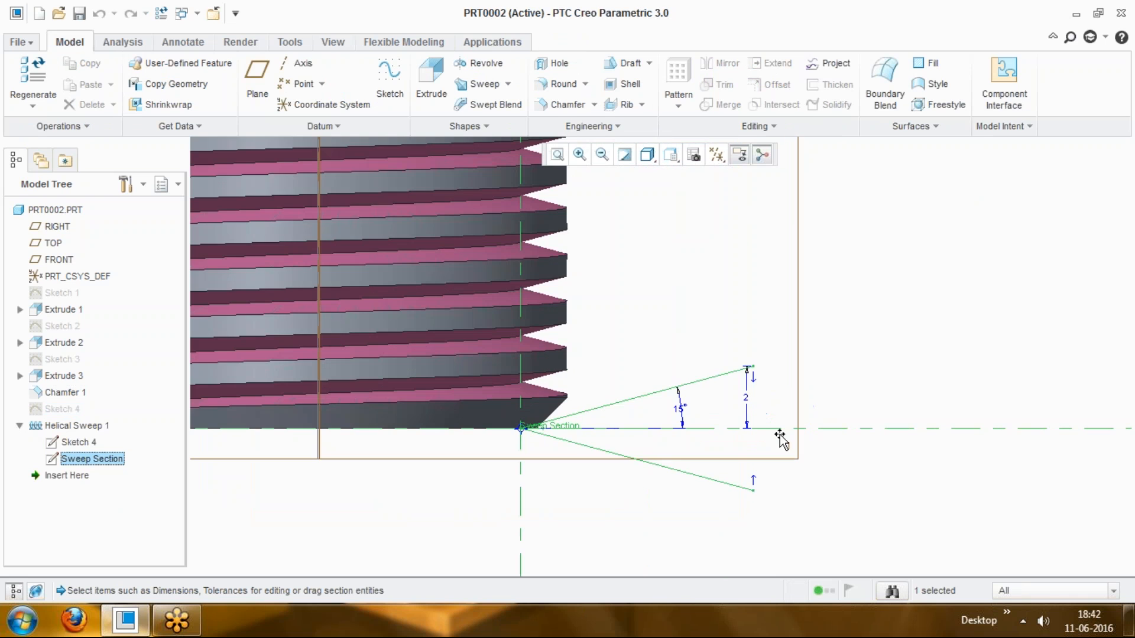
{"action": "scroll", "coordinate": [686, 422], "scroll_direction": "down", "scroll_amount": 2}
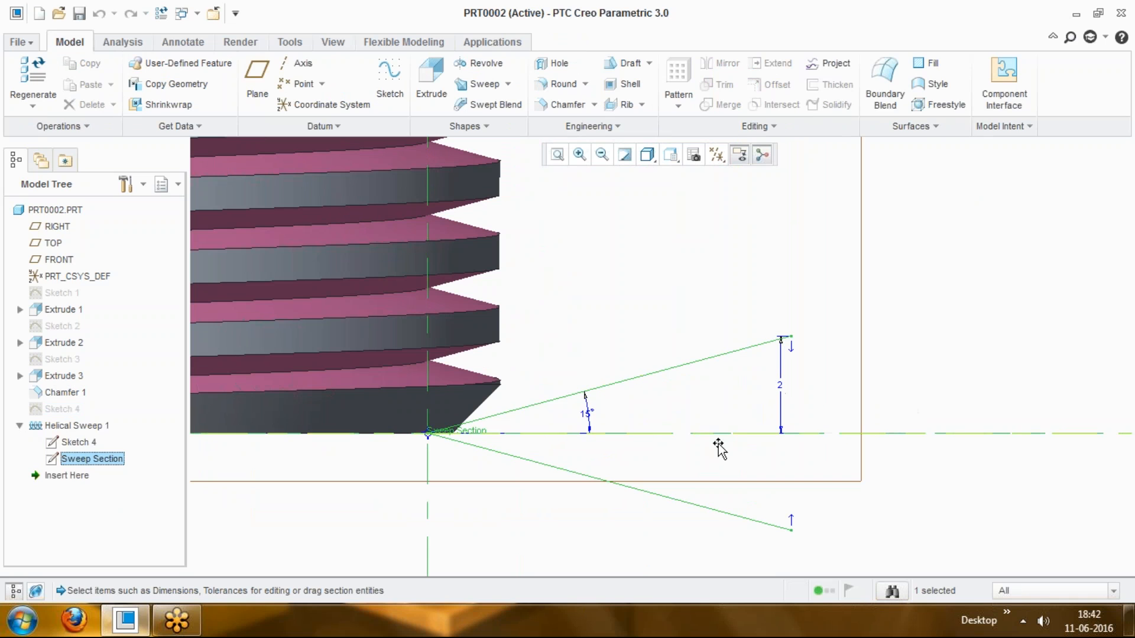
{"action": "double_click", "coordinate": [588, 414]}
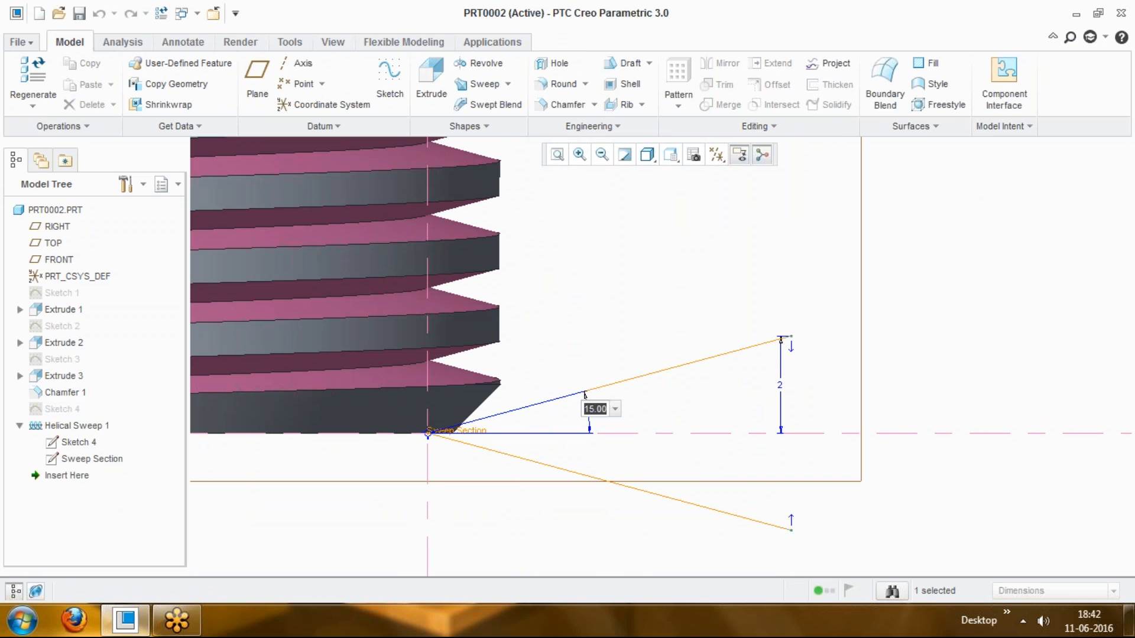
{"action": "type", "text": "17.5"}
{"action": "key", "text": "Return"}
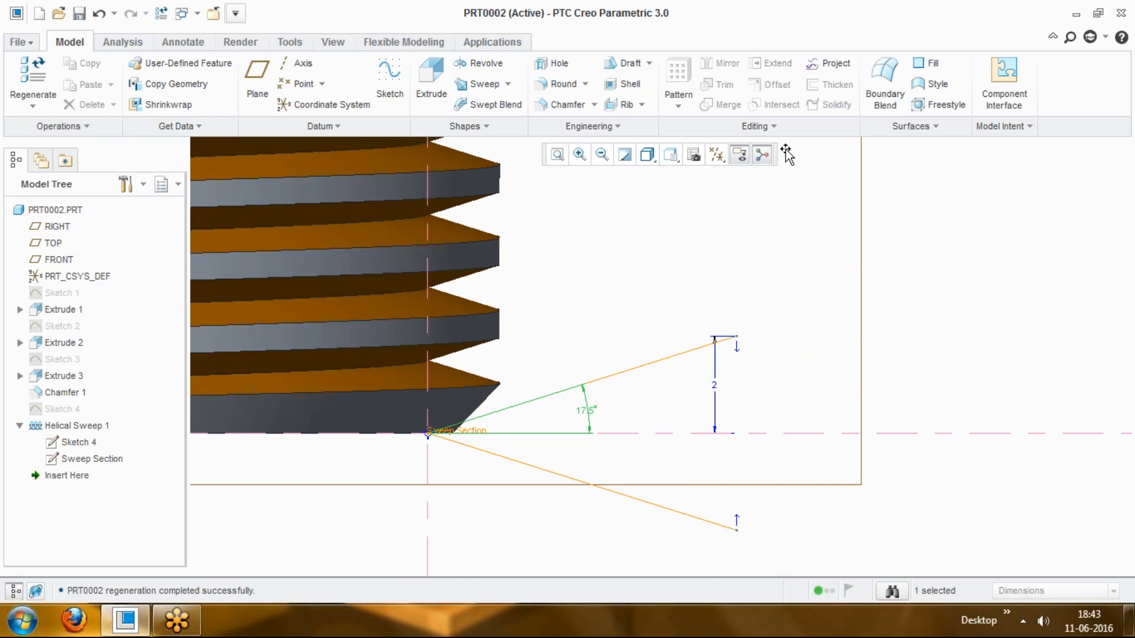
{"action": "left_click", "coordinate": [631, 292]}
{"action": "scroll", "coordinate": [630, 292], "scroll_direction": "down", "scroll_amount": 6}
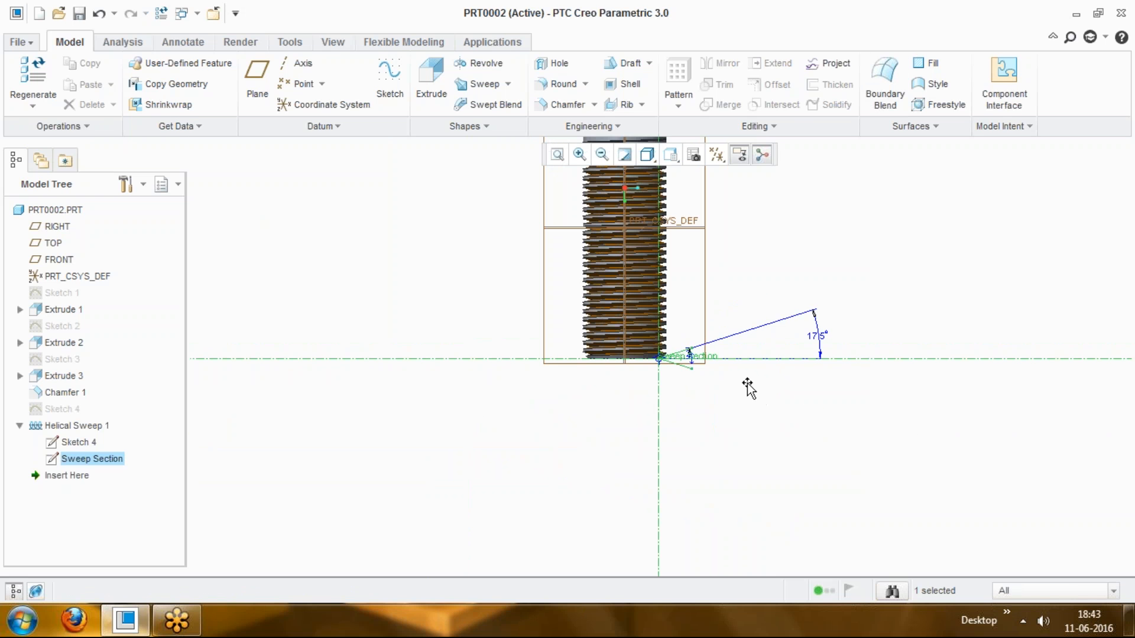
{"action": "key", "text": "ctrl+g"}
Step: Examine the revised thread along the shank and at the chamfered end from several angles
{"action": "middle_click_drag", "start_coordinate": [750, 253], "coordinate": [808, 441]}
{"action": "scroll", "coordinate": [668, 324], "scroll_direction": "up", "scroll_amount": 5}
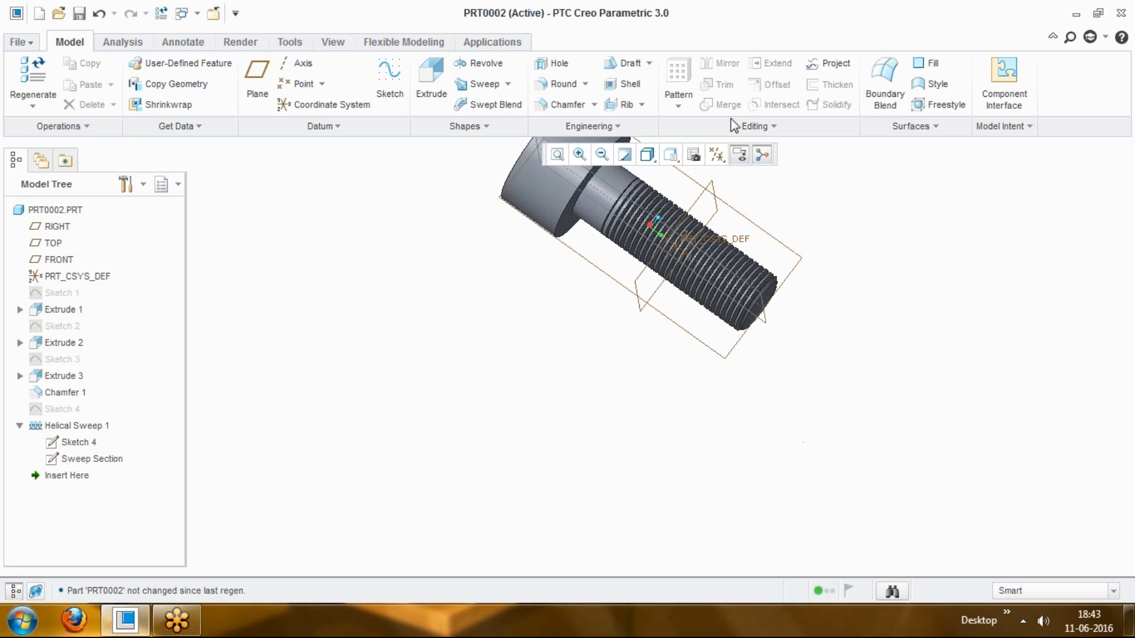
{"action": "scroll", "coordinate": [668, 319], "scroll_direction": "down", "scroll_amount": 1}
{"action": "middle_click_drag", "start_coordinate": [668, 319], "coordinate": [736, 301]}
{"action": "scroll", "coordinate": [737, 298], "scroll_direction": "up", "scroll_amount": 2}
{"action": "middle_click_drag", "start_coordinate": [601, 322], "coordinate": [811, 365]}
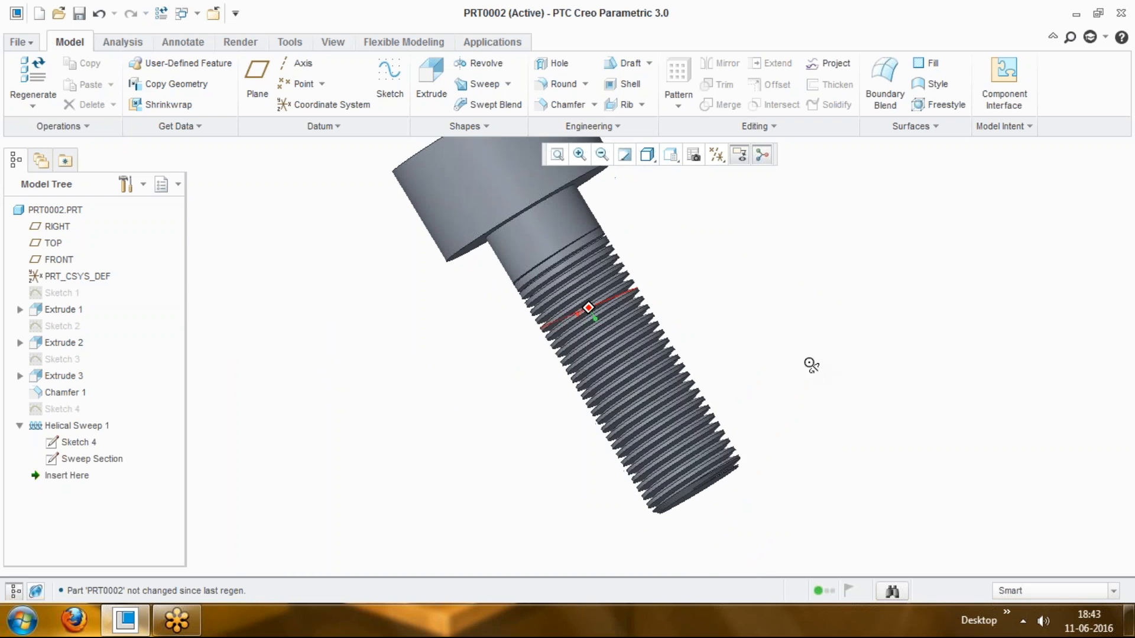
{"action": "scroll", "coordinate": [645, 325], "scroll_direction": "up", "scroll_amount": 3}
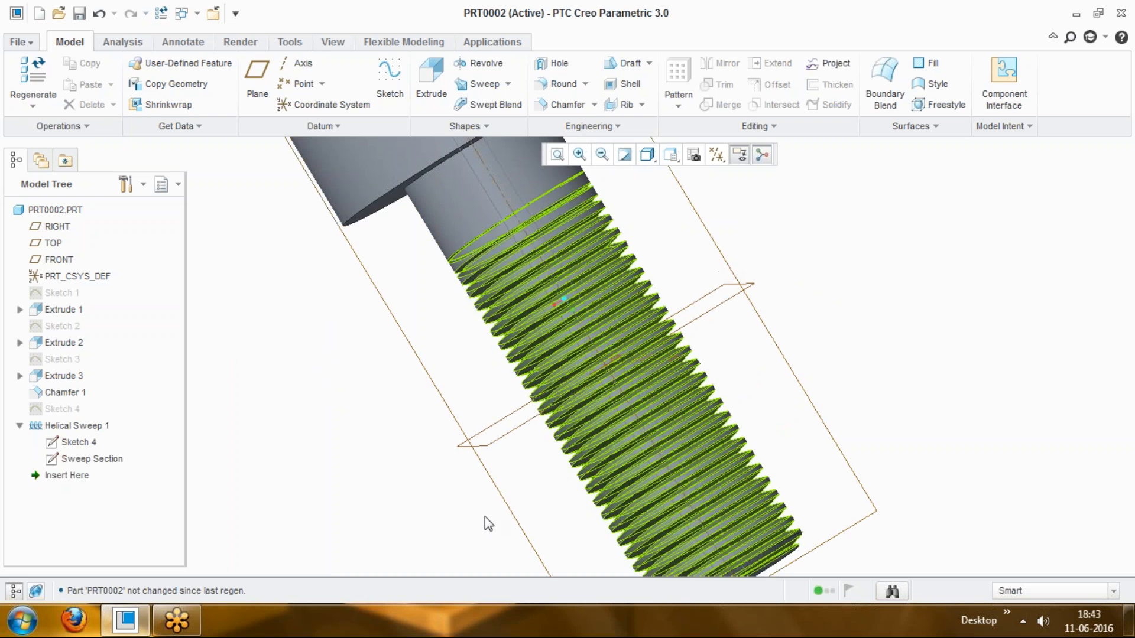
{"action": "scroll", "coordinate": [704, 301], "scroll_direction": "down", "scroll_amount": 4}
{"action": "middle_click_drag", "start_coordinate": [730, 316], "coordinate": [223, 511]}
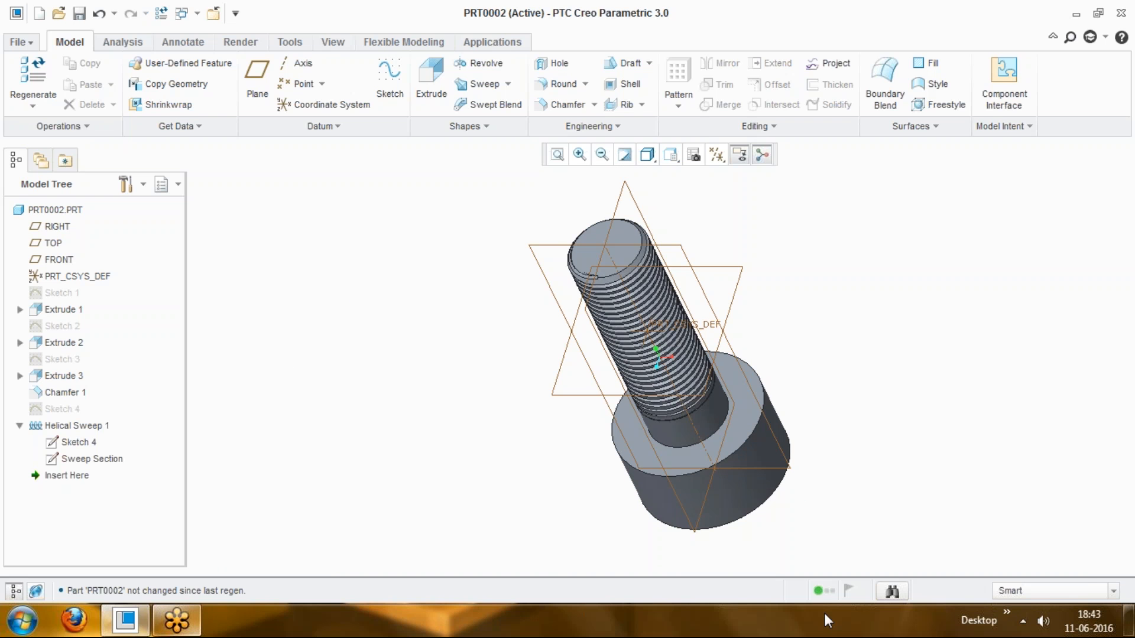
Step: Check the computer's active network connections and the RELIANCE dial-up connection's status
{"action": "left_click", "coordinate": [1023, 621]}
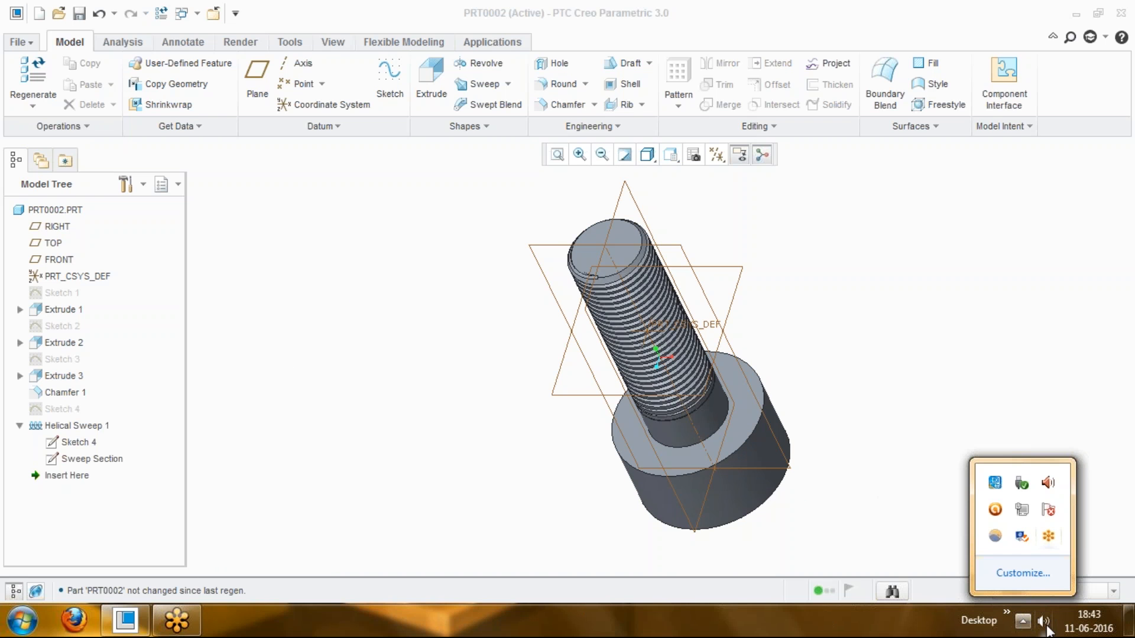
{"action": "right_click", "coordinate": [1020, 507]}
{"action": "left_click", "coordinate": [1027, 536]}
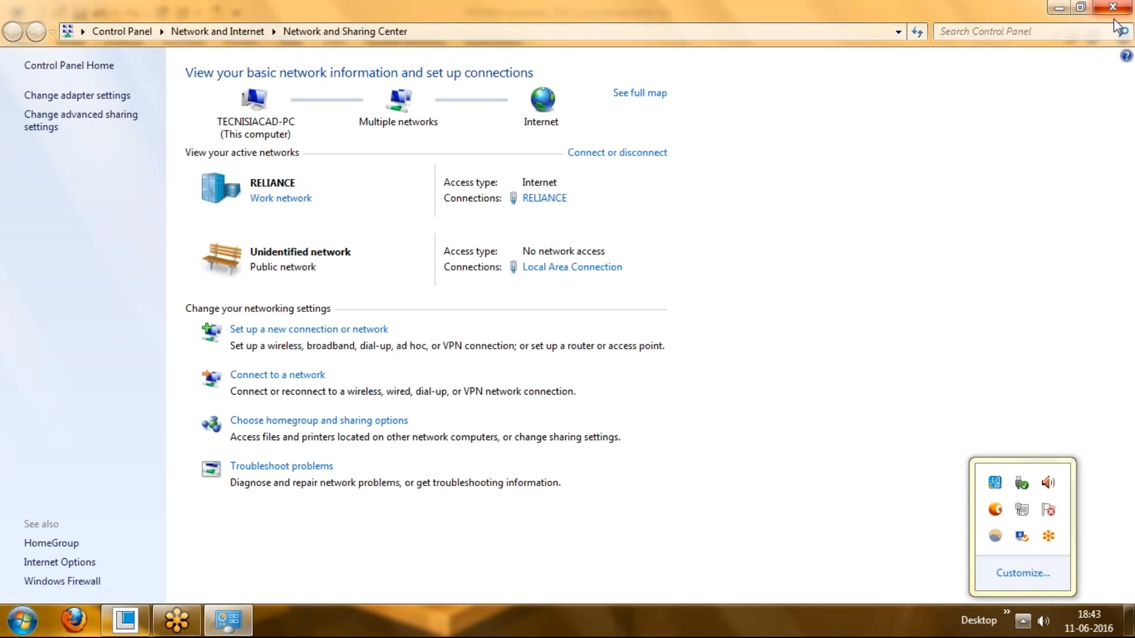
{"action": "left_click", "coordinate": [1113, 8]}
{"action": "left_click", "coordinate": [1025, 428]}
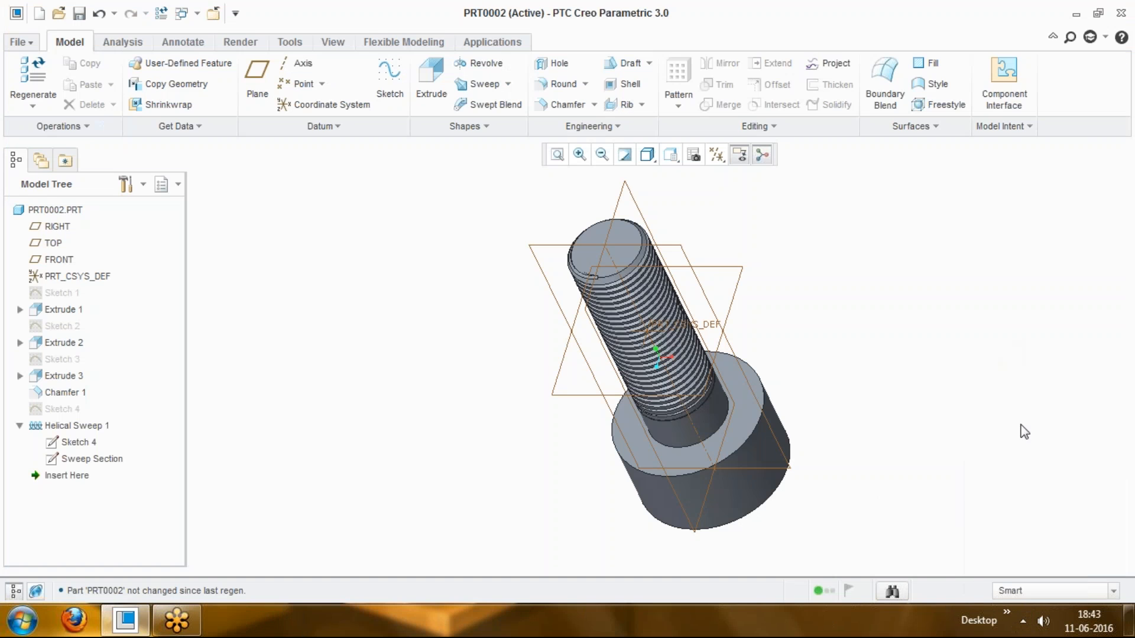
{"action": "left_click", "coordinate": [1023, 621]}
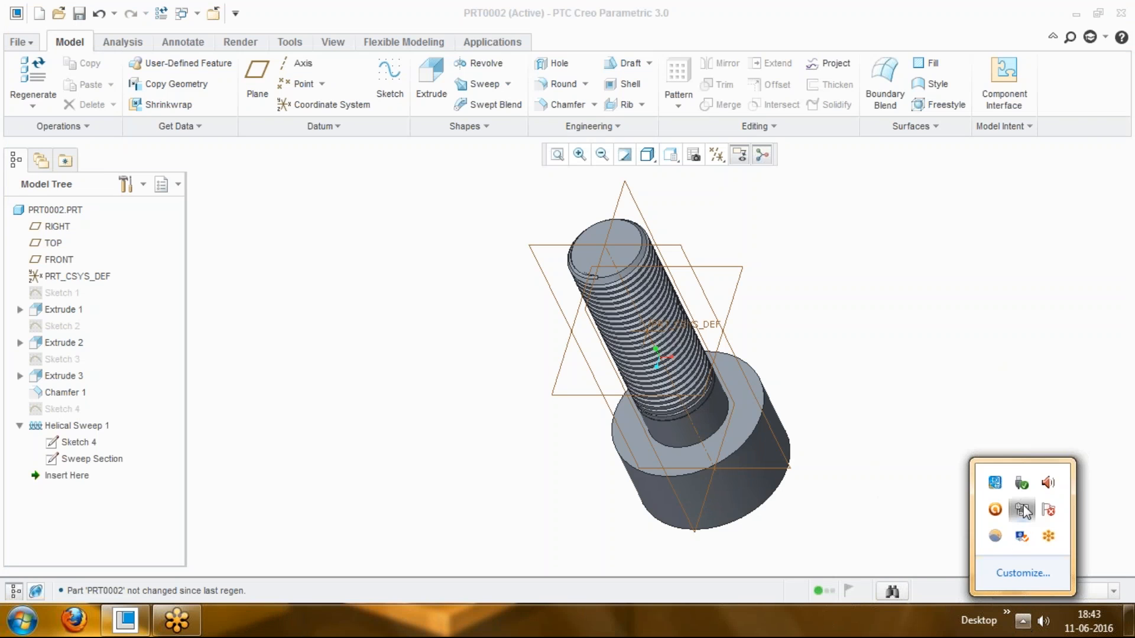
{"action": "left_click", "coordinate": [1023, 511]}
{"action": "left_click", "coordinate": [1054, 304]}
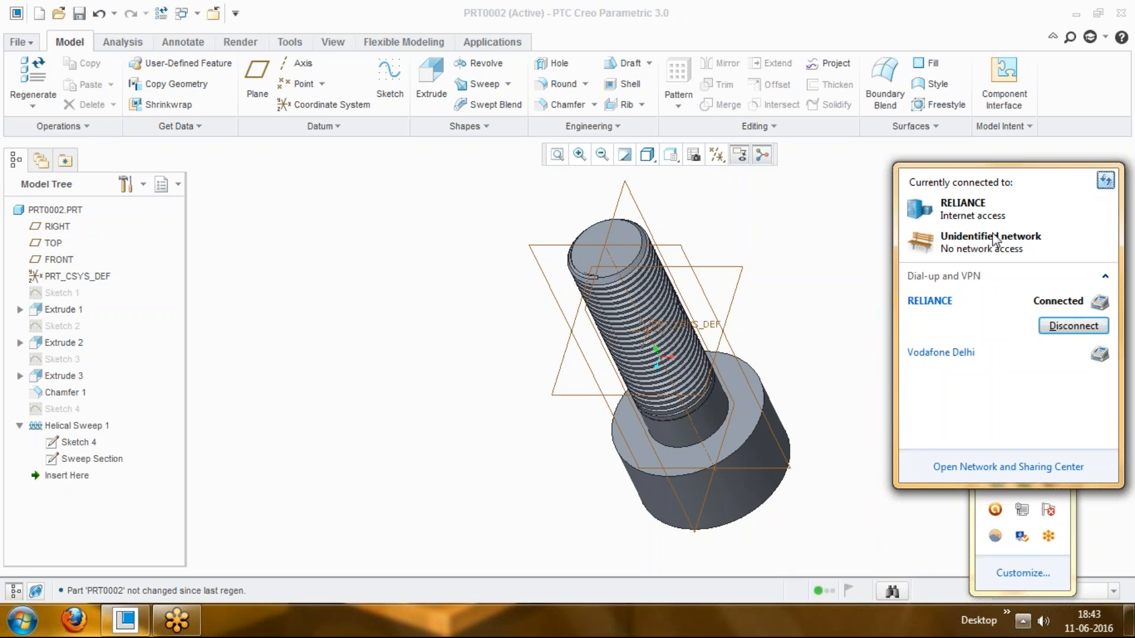
{"action": "left_click", "coordinate": [844, 313]}
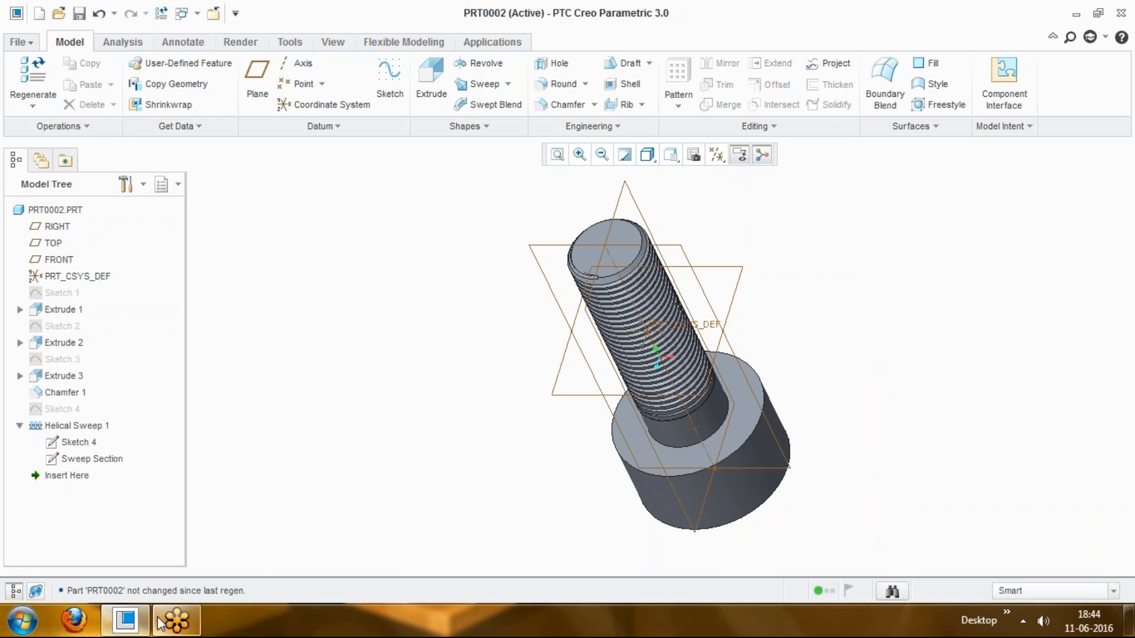
{"action": "middle_click_drag", "start_coordinate": [373, 427], "coordinate": [443, 496]}
{"action": "middle_click_drag", "start_coordinate": [579, 437], "coordinate": [512, 388]}
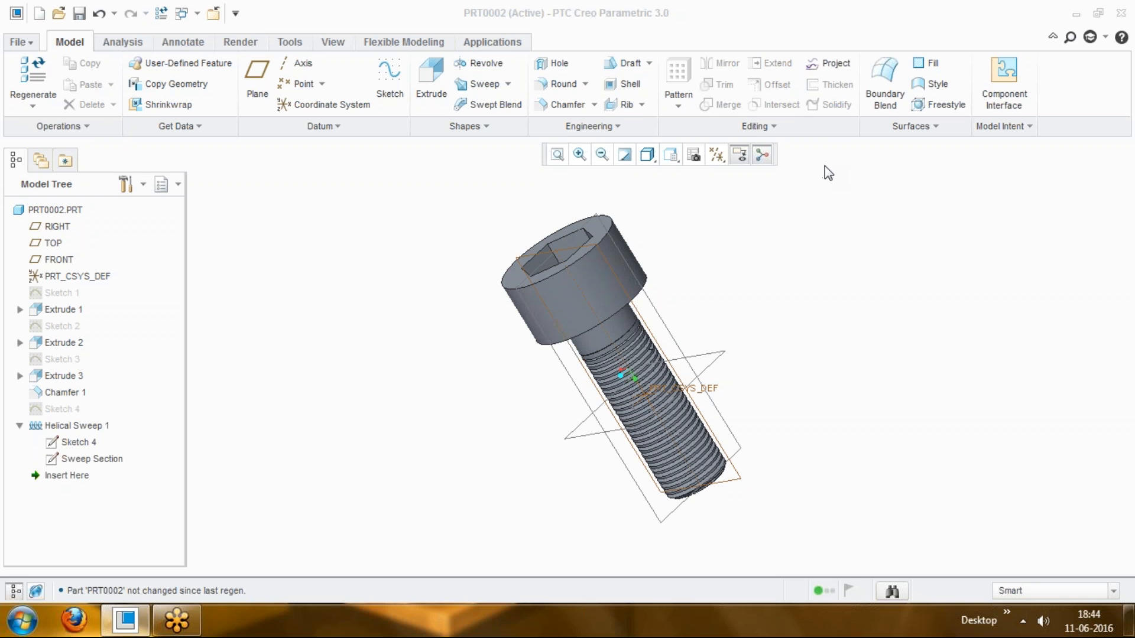
{"action": "middle_click_drag", "start_coordinate": [679, 203], "coordinate": [668, 228]}
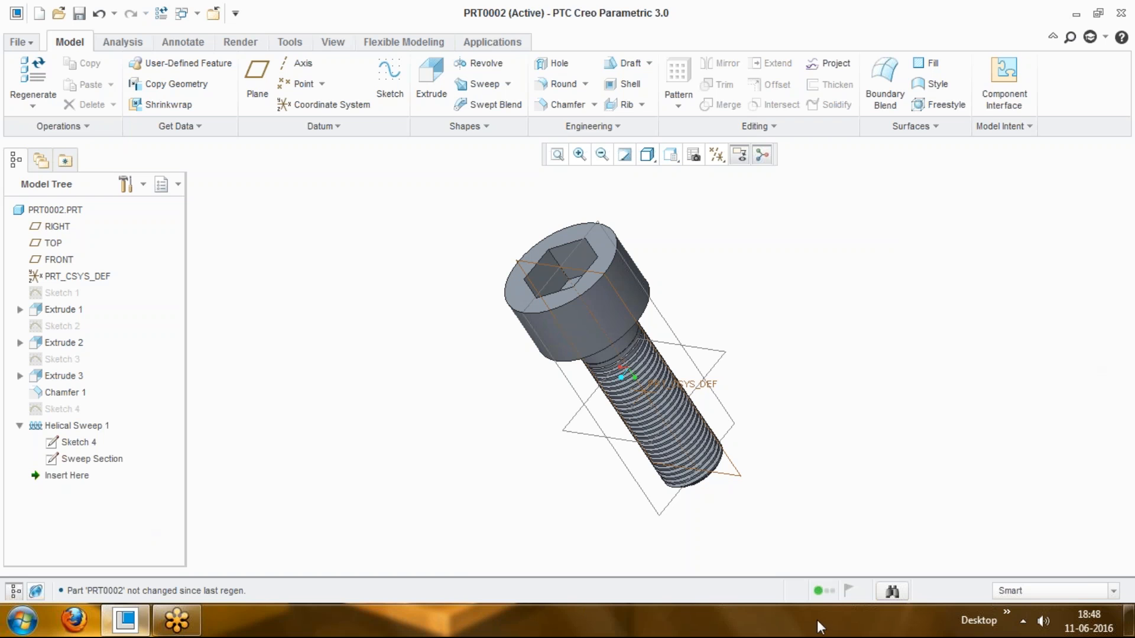
Step: Disconnect the computer's RELIANCE dial-up connection
{"action": "left_click", "coordinate": [1026, 620]}
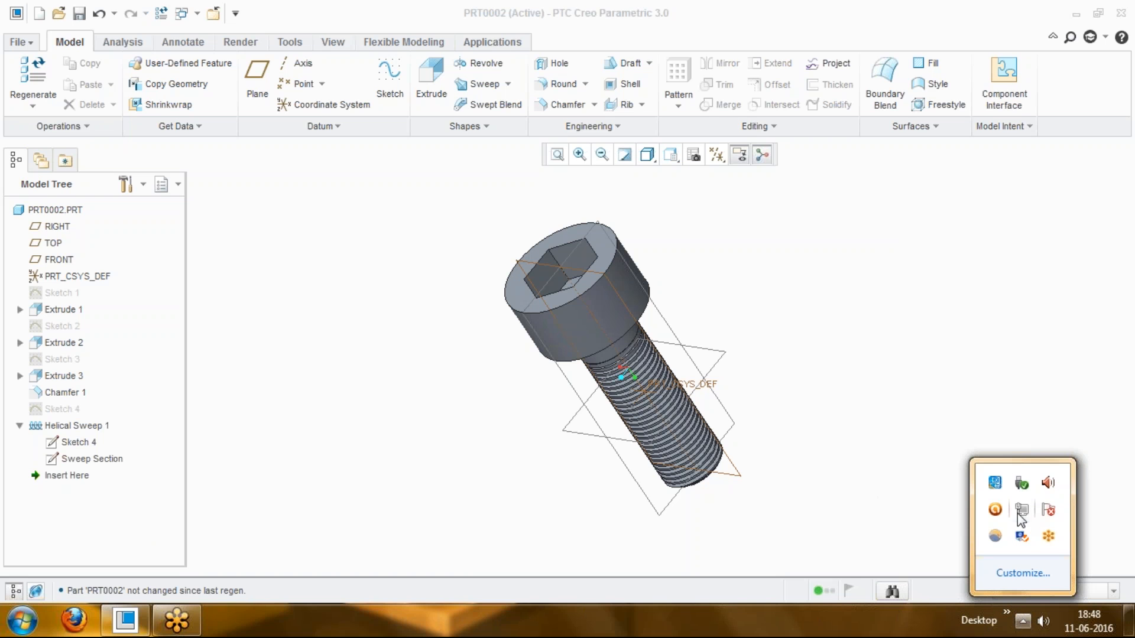
{"action": "left_click", "coordinate": [1022, 510]}
{"action": "left_click", "coordinate": [1069, 302]}
{"action": "left_click", "coordinate": [1070, 325]}
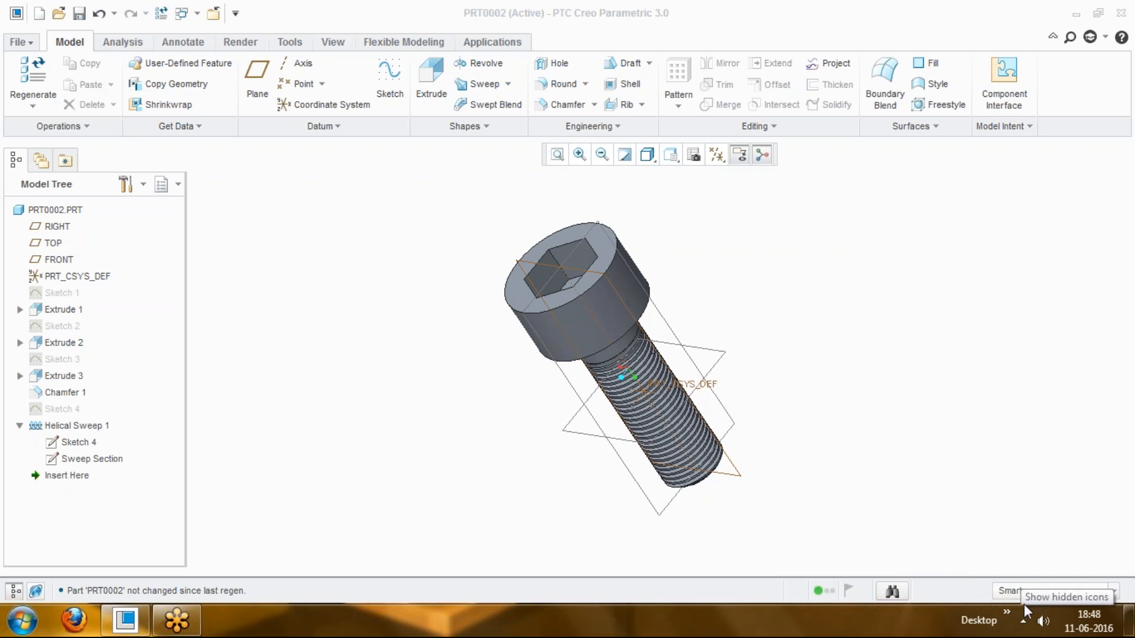
Step: Switch to the Reliance 3G desktop application, connect to the internet, close the browser window it opens and move the application window aside
{"action": "key", "text": "super+d"}
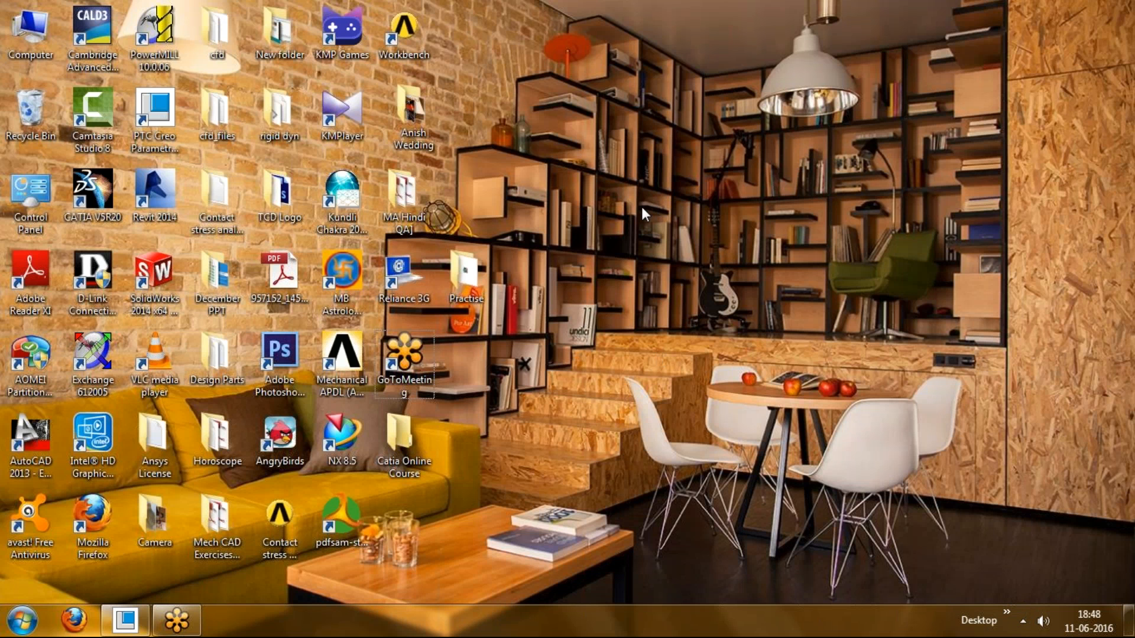
{"action": "left_click", "coordinate": [402, 276]}
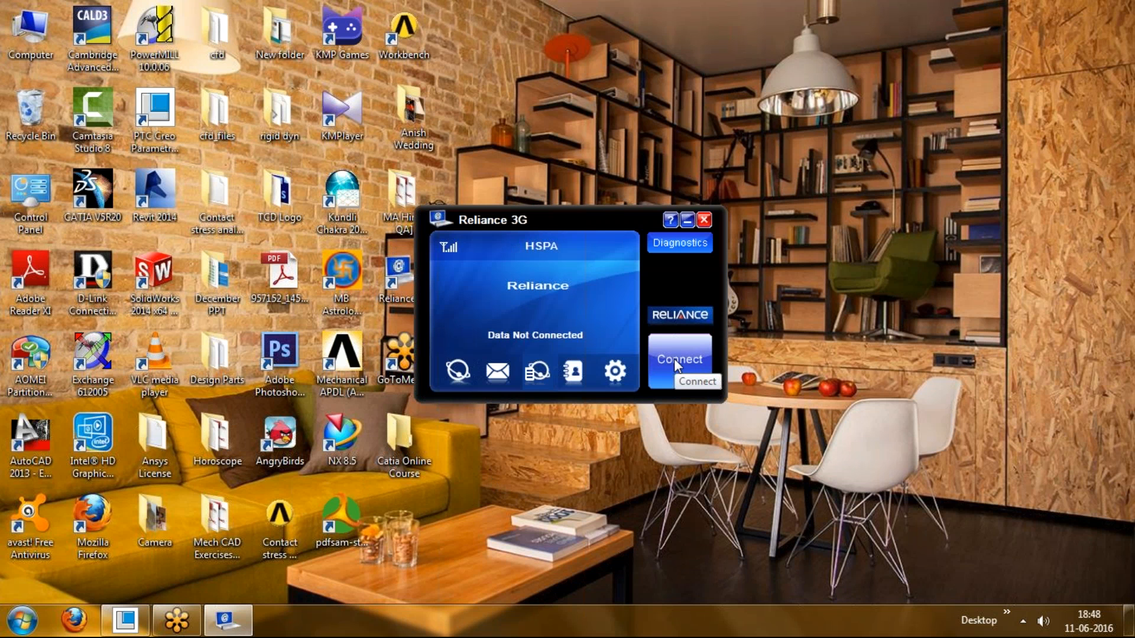
{"action": "left_click", "coordinate": [674, 358]}
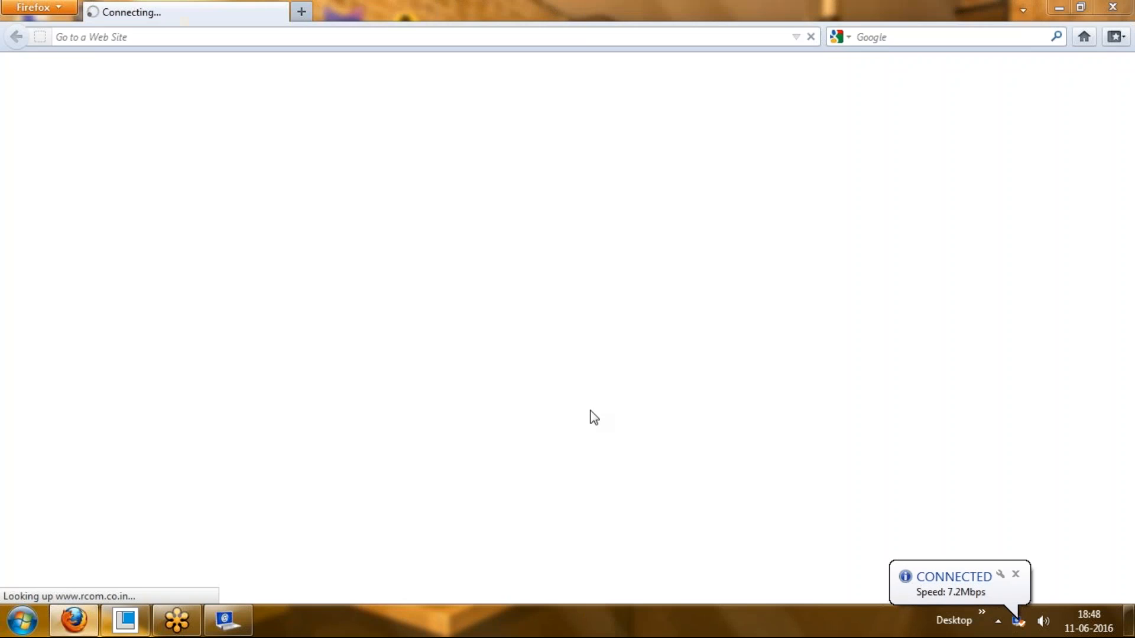
{"action": "left_click", "coordinate": [1114, 7]}
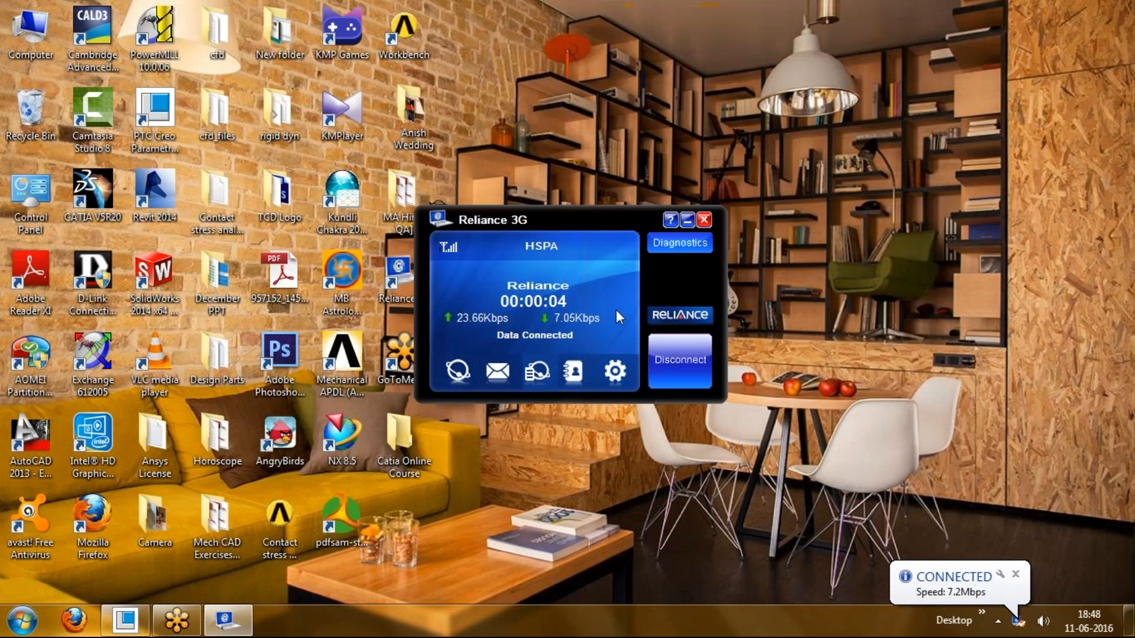
{"action": "left_click_drag", "start_coordinate": [562, 218], "coordinate": [981, 200]}
{"action": "left_click", "coordinate": [796, 289]}
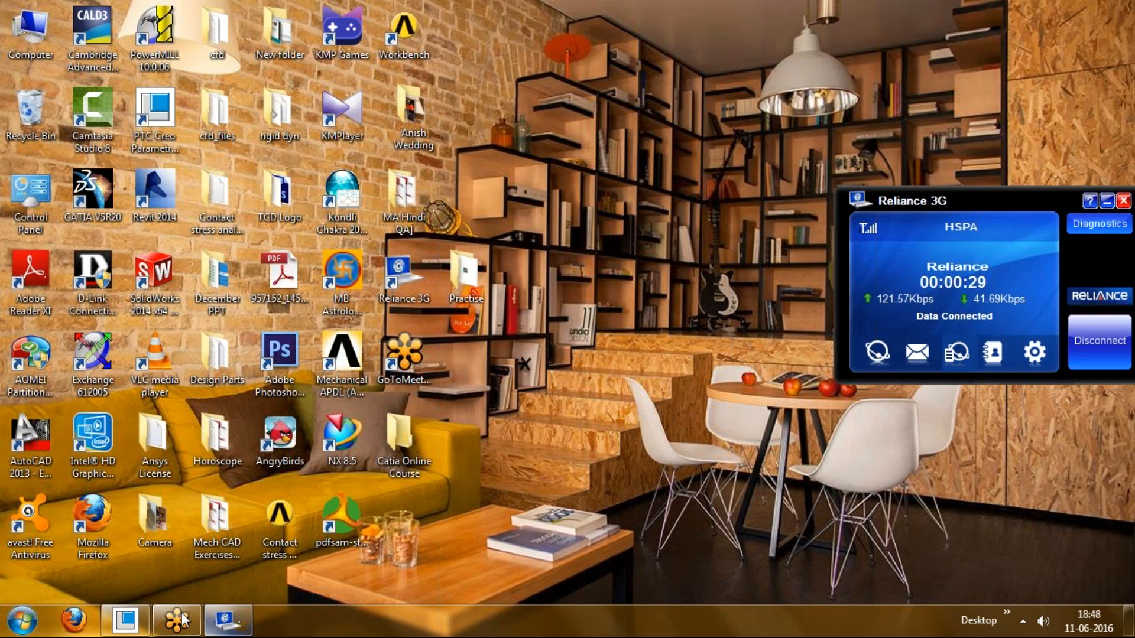
Step: Switch back to the bolt model in Creo Parametric and minimize the Reliance 3G window
{"action": "left_click", "coordinate": [135, 622]}
{"action": "mouse_move", "coordinate": [523, 402]}
{"action": "middle_mouse_down"}
{"action": "mouse_move", "coordinate": [550, 391]}
{"action": "mouse_move", "coordinate": [509, 397]}
{"action": "mouse_move", "coordinate": [583, 393]}
{"action": "mouse_move", "coordinate": [520, 286]}
{"action": "mouse_move", "coordinate": [528, 353]}
{"action": "middle_mouse_up"}
{"action": "middle_click_drag", "start_coordinate": [461, 413], "coordinate": [493, 402]}
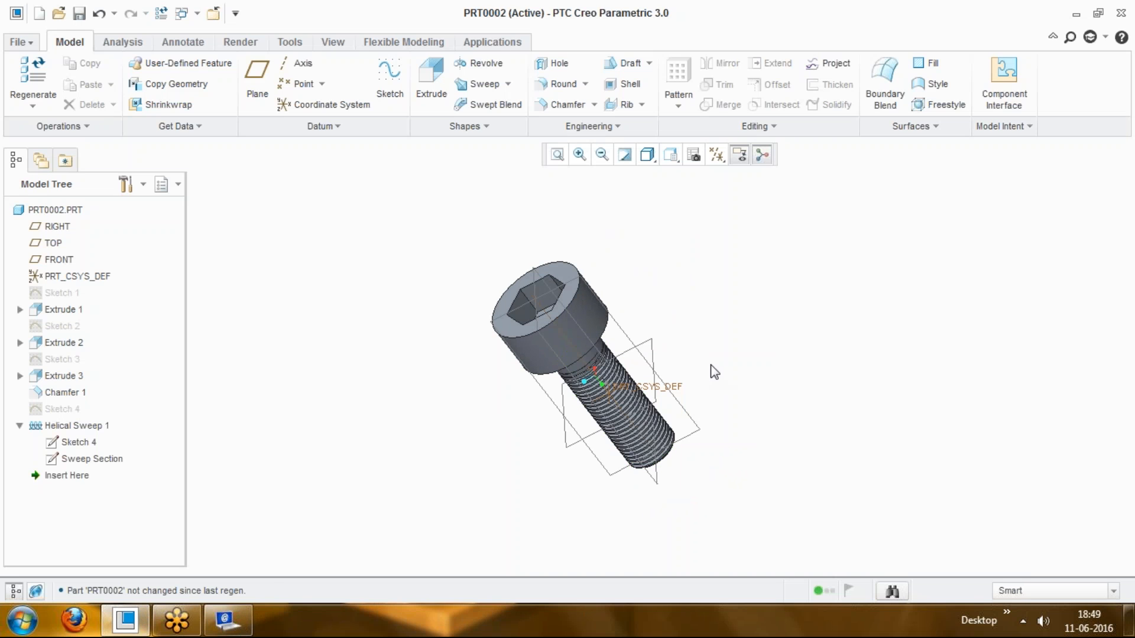
{"action": "left_click", "coordinate": [249, 631]}
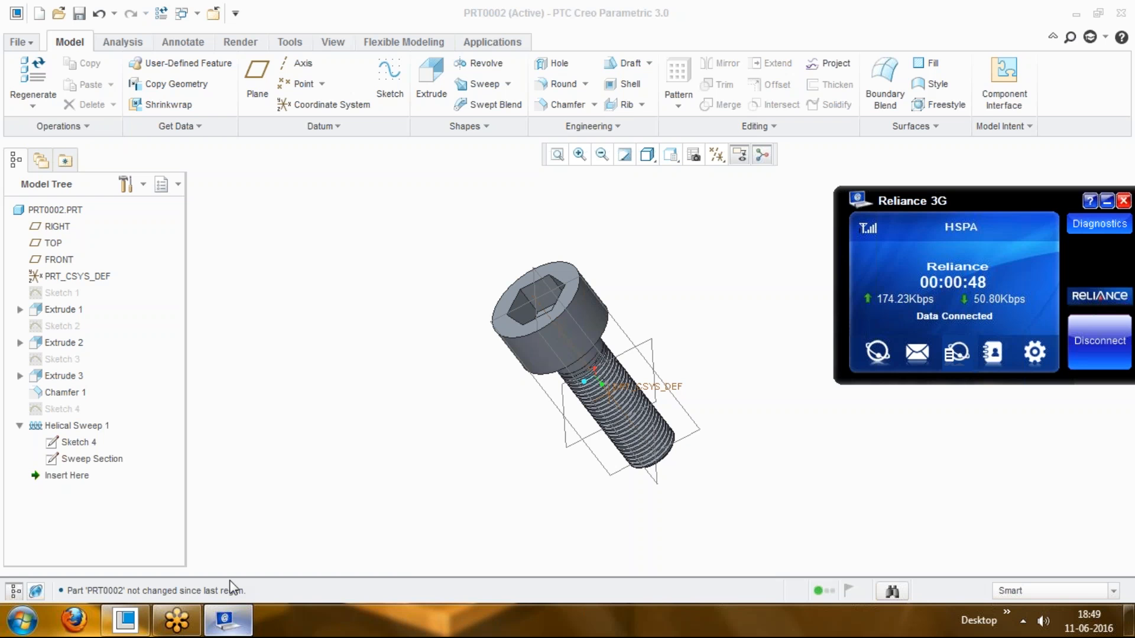
{"action": "left_click", "coordinate": [1112, 203]}
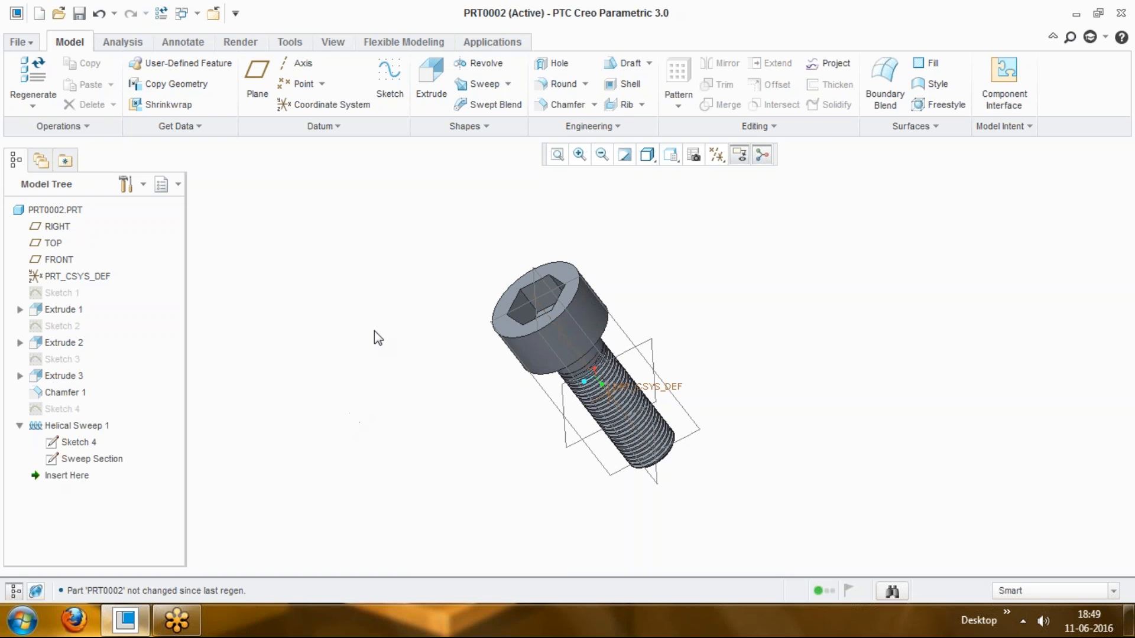
Step: Examine the bolt's head, hex socket and threaded shank from several angles
{"action": "middle_click_drag", "start_coordinate": [644, 374], "coordinate": [697, 334]}
{"action": "scroll", "coordinate": [502, 351], "scroll_direction": "up", "scroll_amount": 2}
{"action": "scroll", "coordinate": [515, 375], "scroll_direction": "up", "scroll_amount": 2}
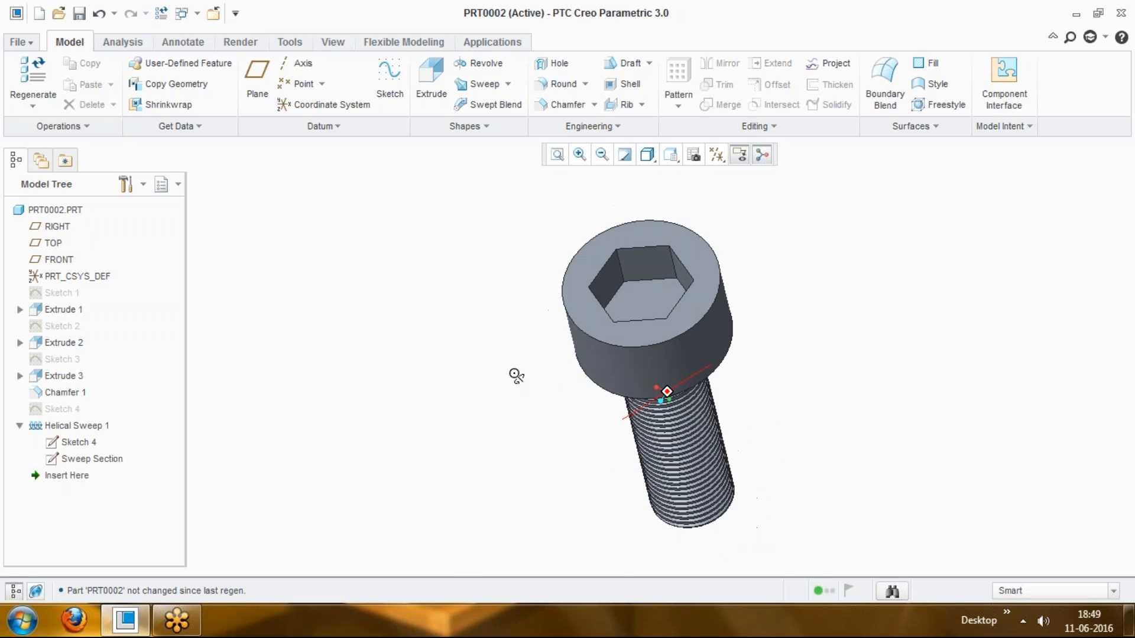
{"action": "scroll", "coordinate": [660, 298], "scroll_direction": "up", "scroll_amount": 3}
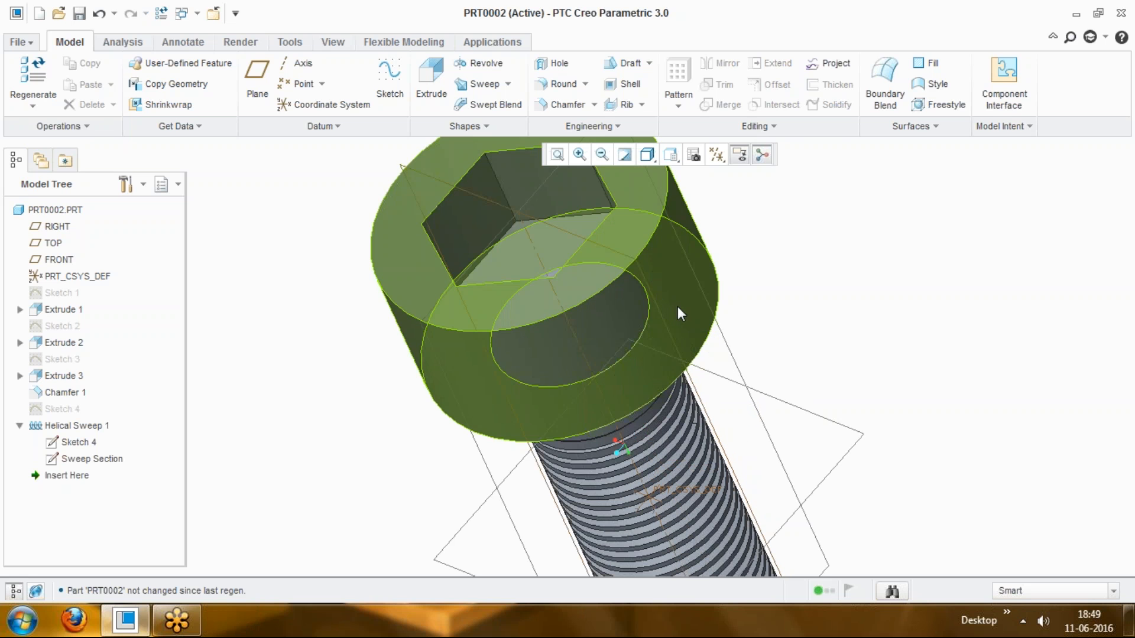
{"action": "scroll", "coordinate": [684, 349], "scroll_direction": "down", "scroll_amount": 3}
{"action": "mouse_move", "coordinate": [702, 358]}
{"action": "middle_mouse_down"}
{"action": "mouse_move", "coordinate": [756, 323]}
{"action": "mouse_move", "coordinate": [710, 357]}
{"action": "middle_mouse_up"}
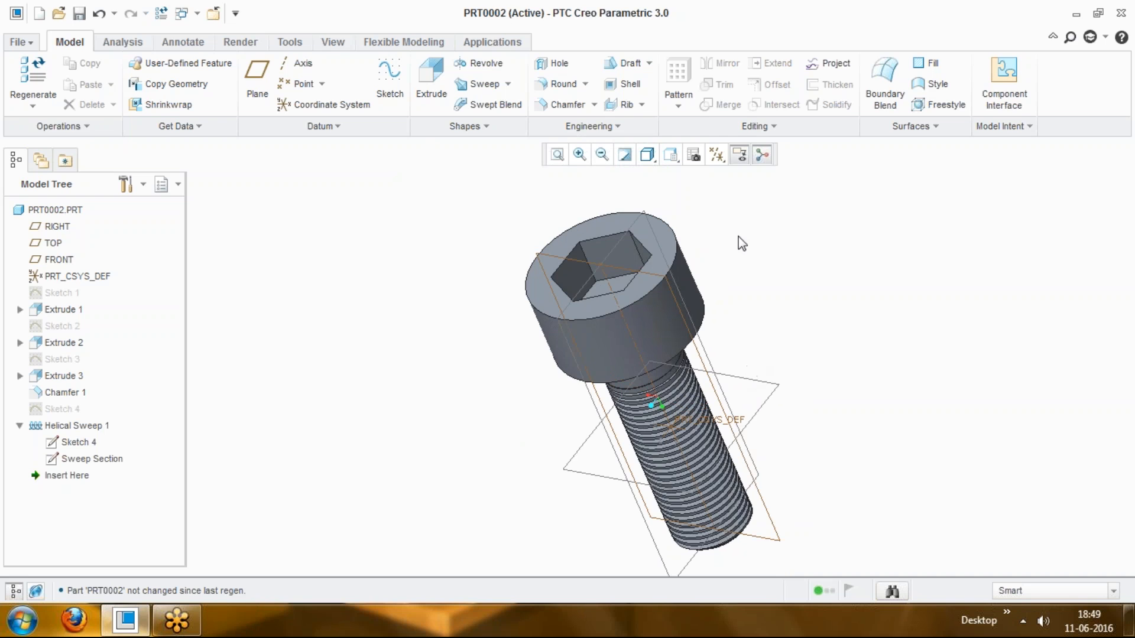
{"action": "middle_click_drag", "start_coordinate": [703, 258], "coordinate": [771, 299]}
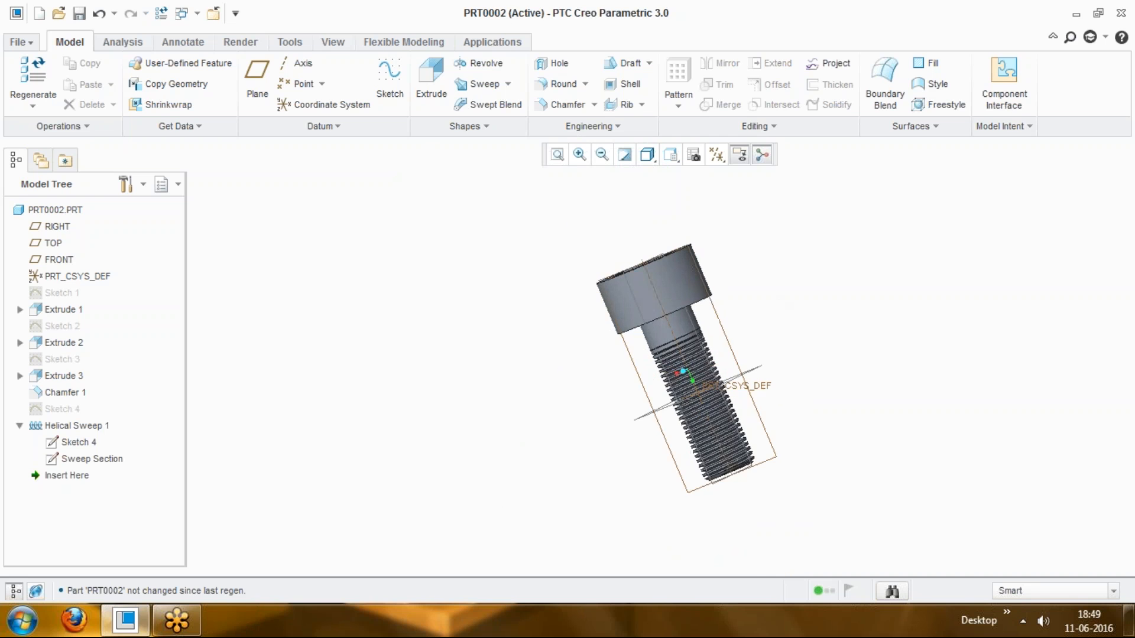
Step: Start a new sketch on the FRONT plane and orient the view square to it
{"action": "scroll", "coordinate": [699, 303], "scroll_direction": "up", "scroll_amount": 3}
{"action": "left_click", "coordinate": [685, 342]}
{"action": "middle_click_drag", "start_coordinate": [686, 342], "coordinate": [739, 307]}
{"action": "left_click", "coordinate": [389, 76]}
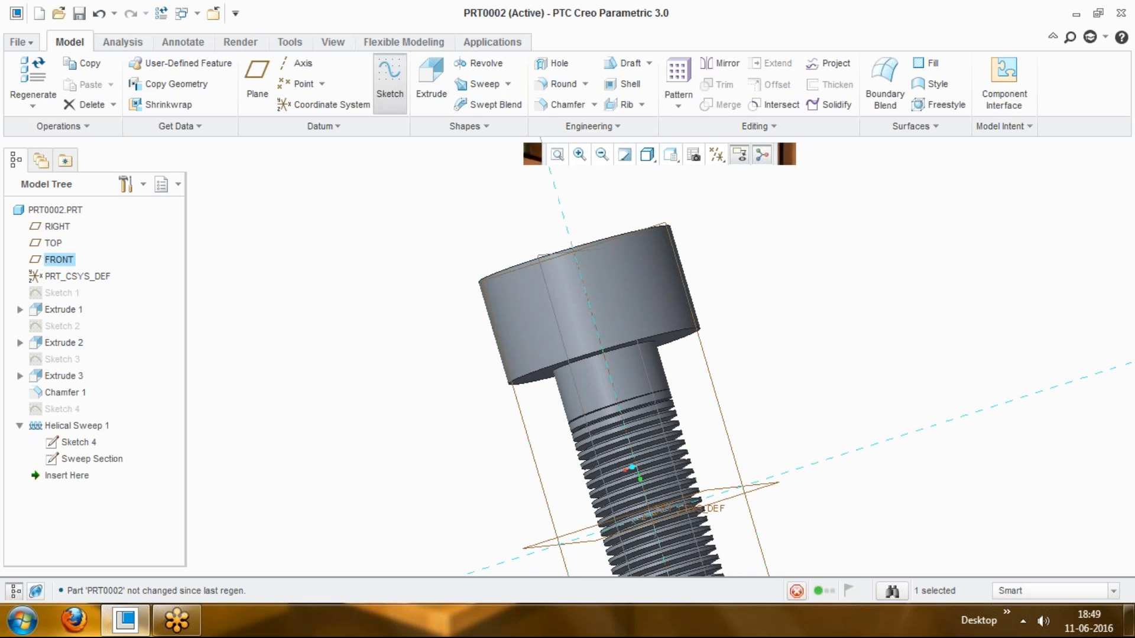
{"action": "left_click", "coordinate": [717, 155]}
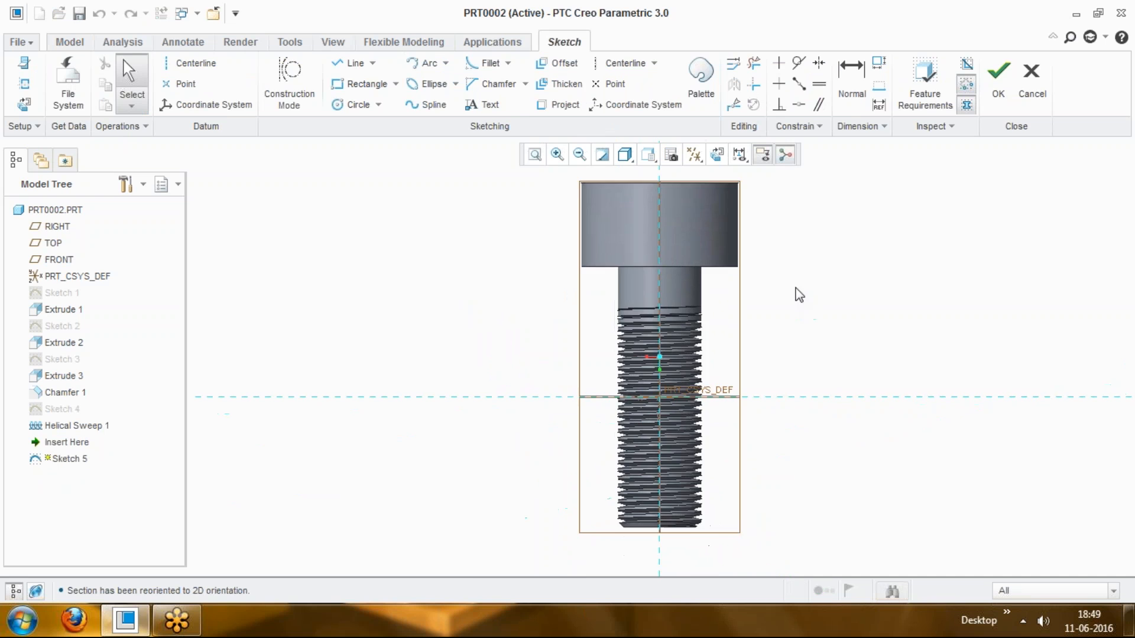
Step: Project the right-hand vertical edge of the bolt head into the sketch as reference geometry
{"action": "scroll", "coordinate": [738, 210], "scroll_direction": "up", "scroll_amount": 5}
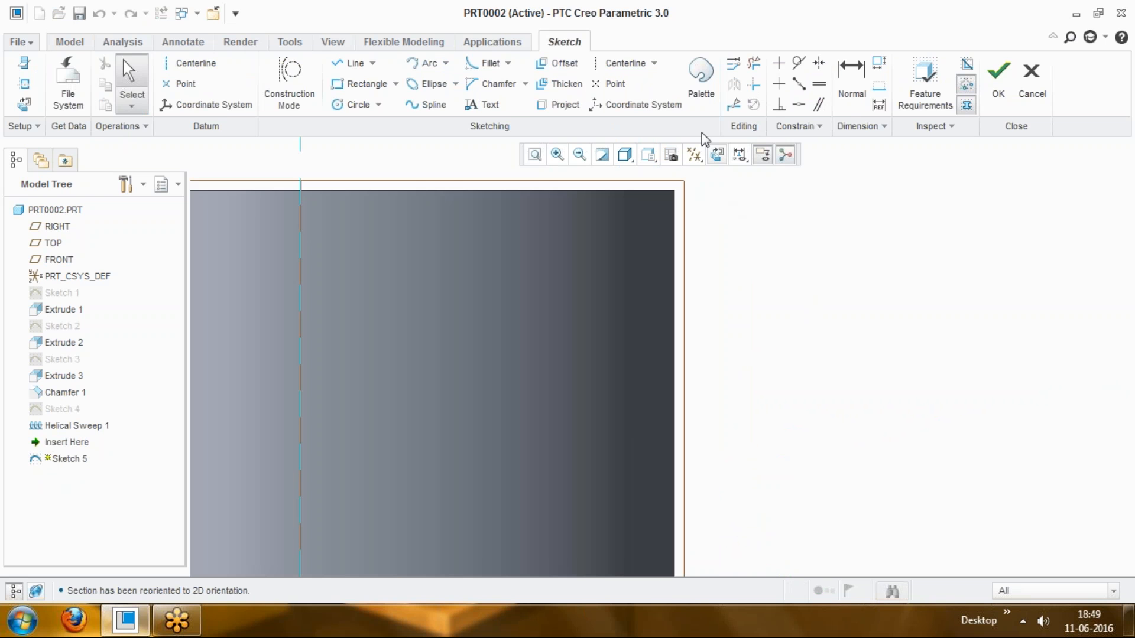
{"action": "left_click", "coordinate": [556, 106]}
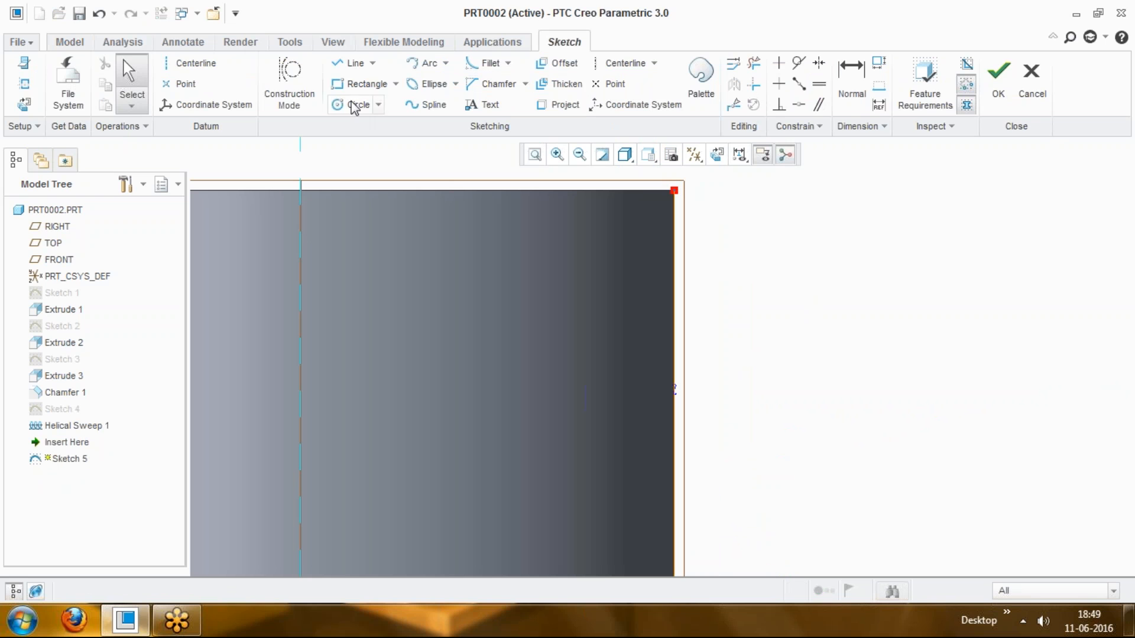
{"action": "left_click", "coordinate": [394, 85]}
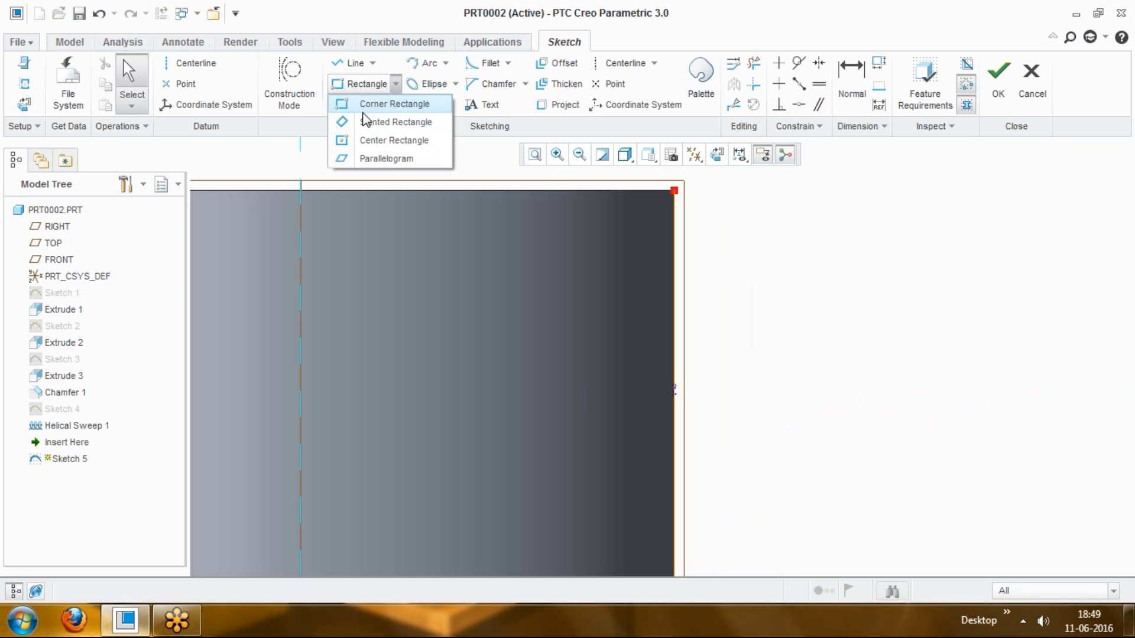
{"action": "left_click", "coordinate": [378, 104]}
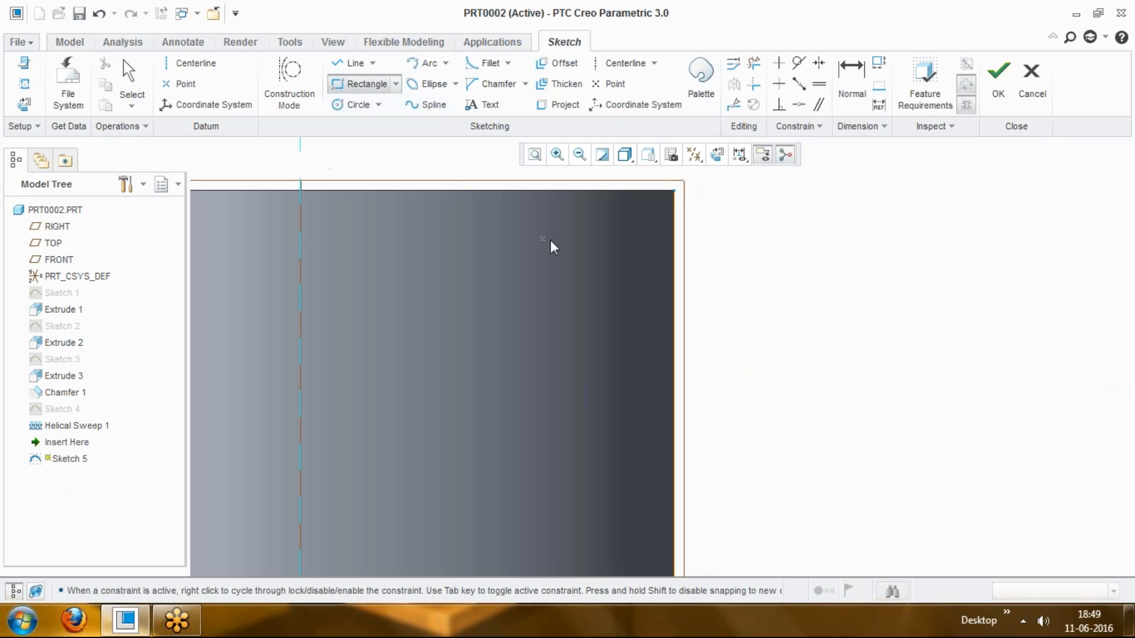
{"action": "scroll", "coordinate": [555, 232], "scroll_direction": "down", "scroll_amount": 2}
{"action": "scroll", "coordinate": [639, 262], "scroll_direction": "down", "scroll_amount": 1}
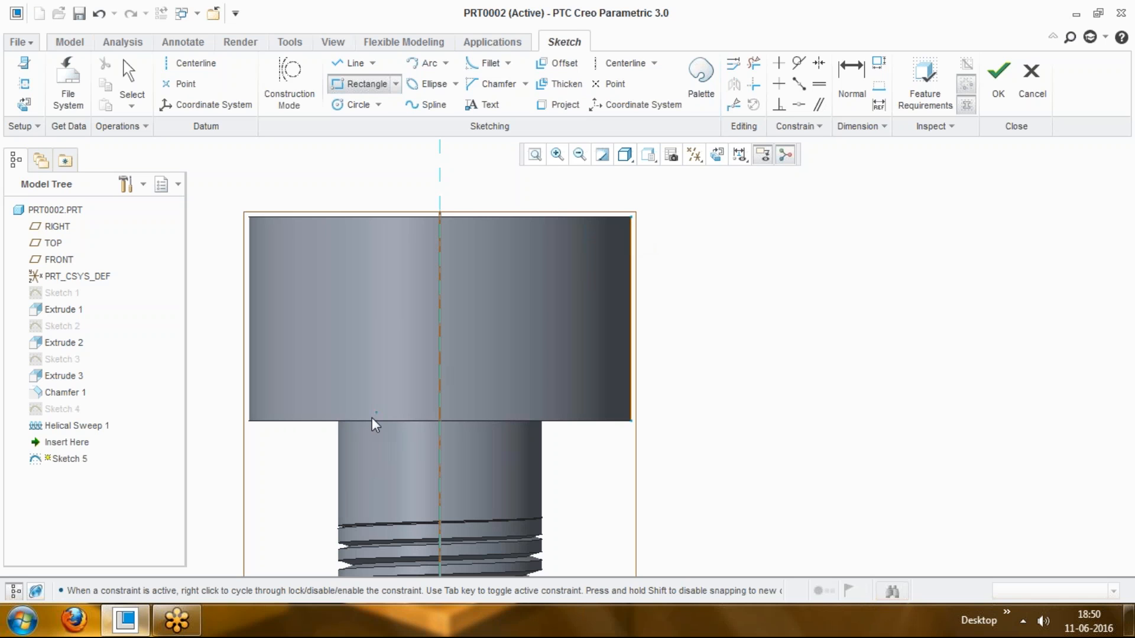
{"action": "left_click", "coordinate": [1023, 619]}
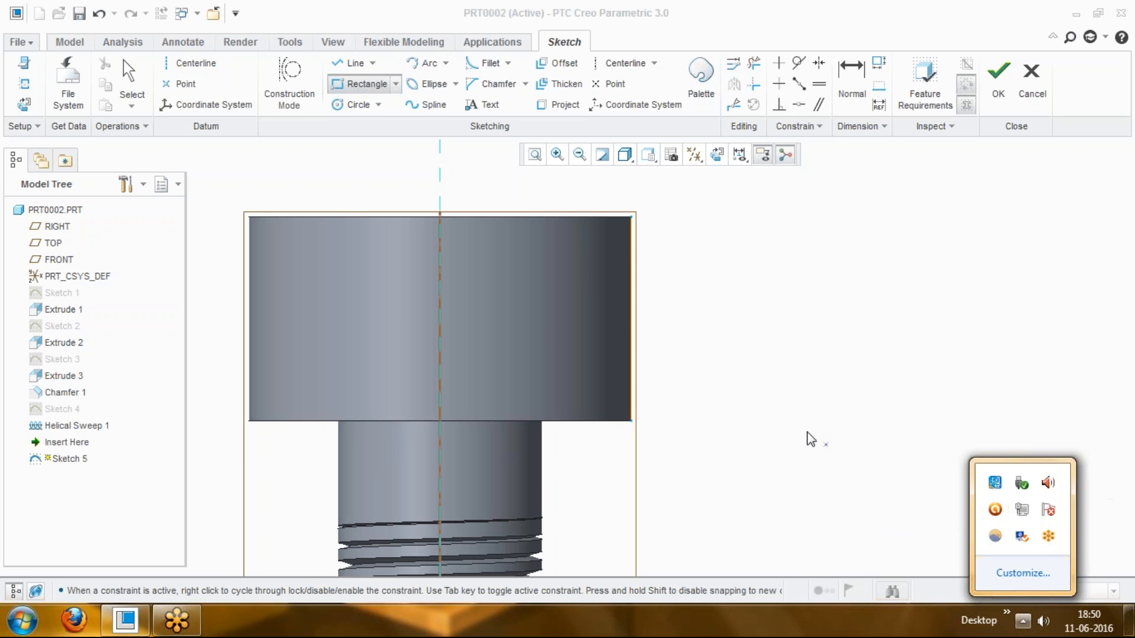
{"action": "middle_click", "coordinate": [759, 401]}
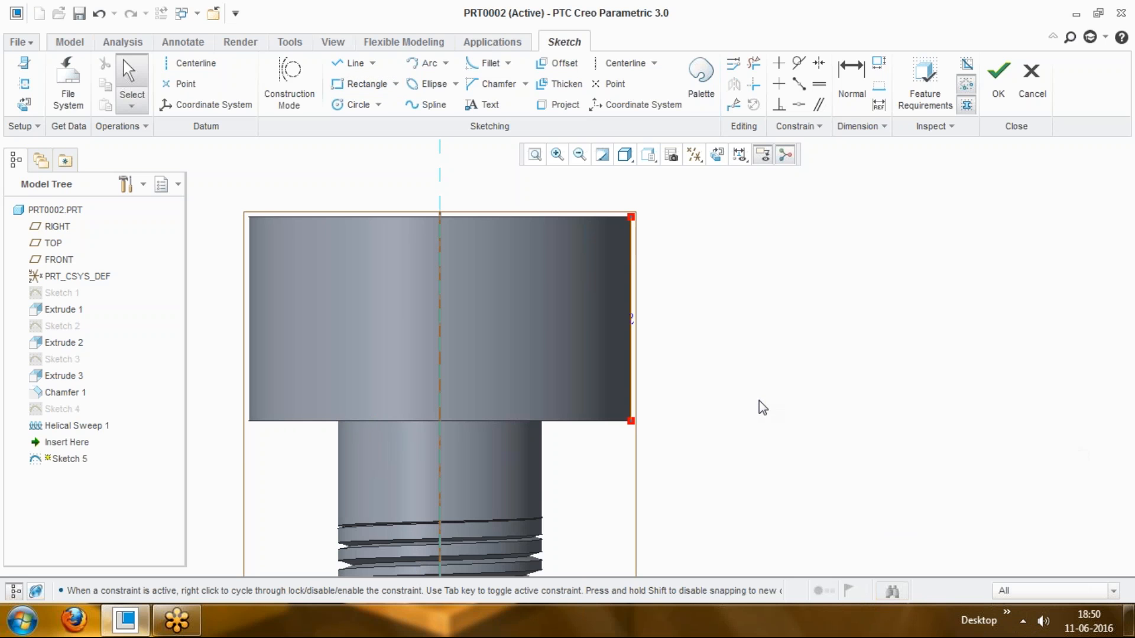
{"action": "left_click", "coordinate": [1023, 621]}
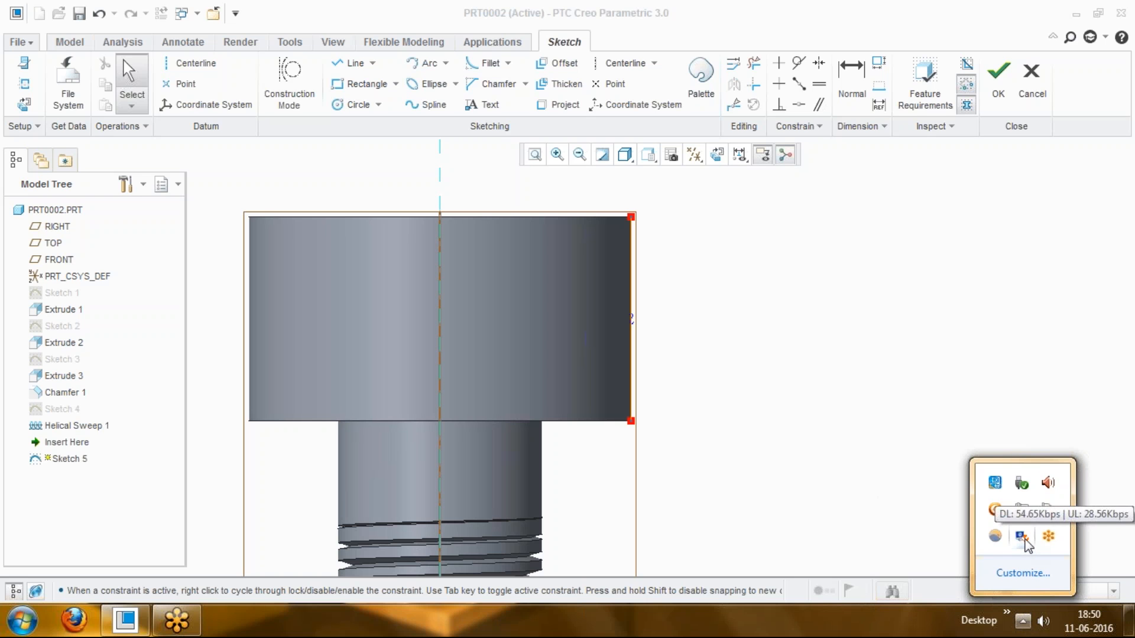
{"action": "left_click", "coordinate": [995, 536]}
{"action": "left_click", "coordinate": [750, 556]}
{"action": "left_click", "coordinate": [1123, 396]}
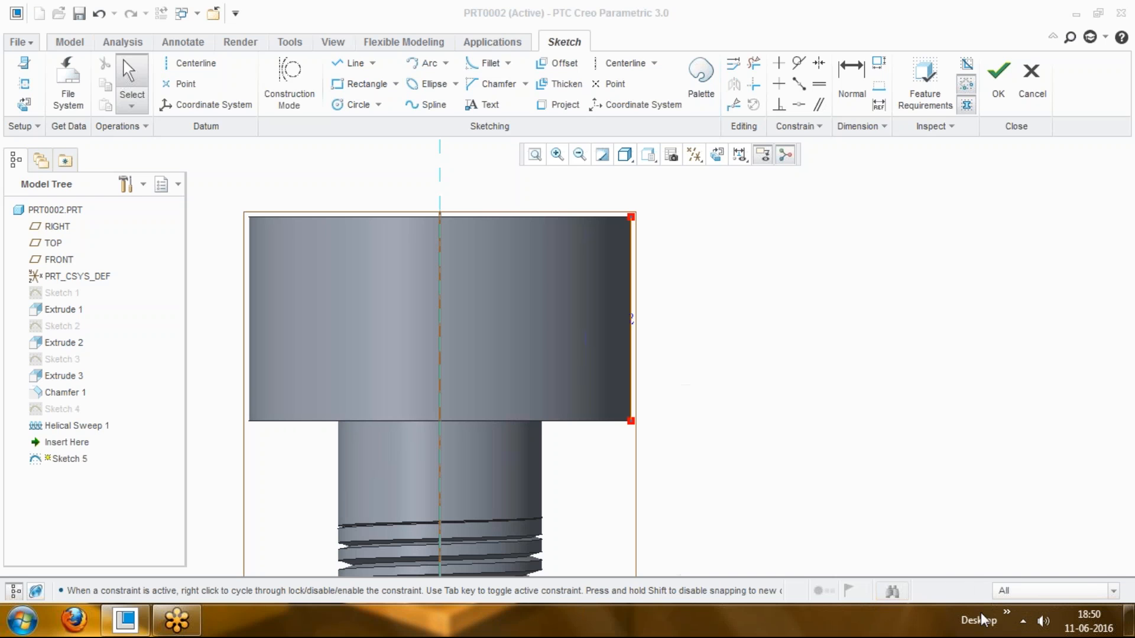
Step: Check the status details of the RELIANCE dial-up connection and its entry among the available networks
{"action": "left_click", "coordinate": [1023, 620]}
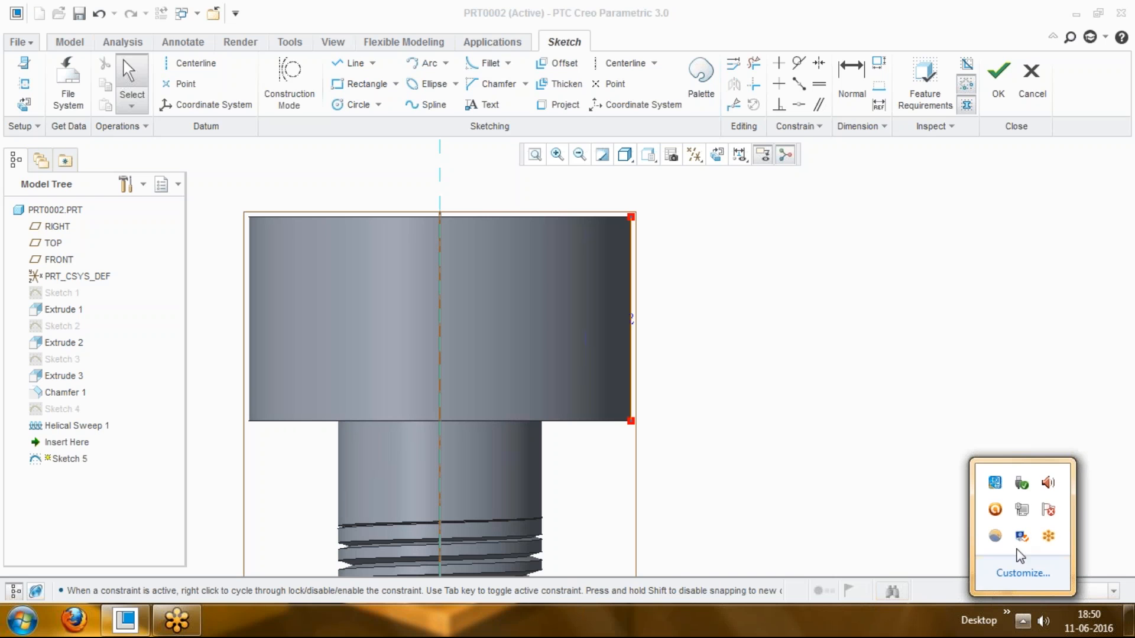
{"action": "left_click", "coordinate": [1021, 511]}
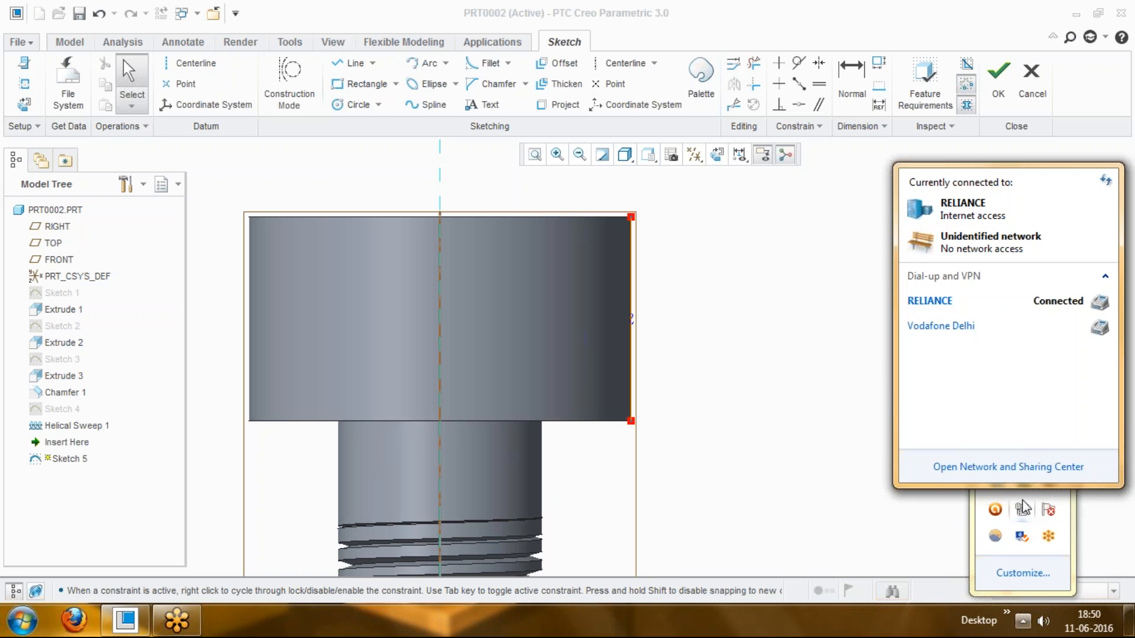
{"action": "left_click", "coordinate": [1061, 303]}
{"action": "right_click", "coordinate": [929, 301]}
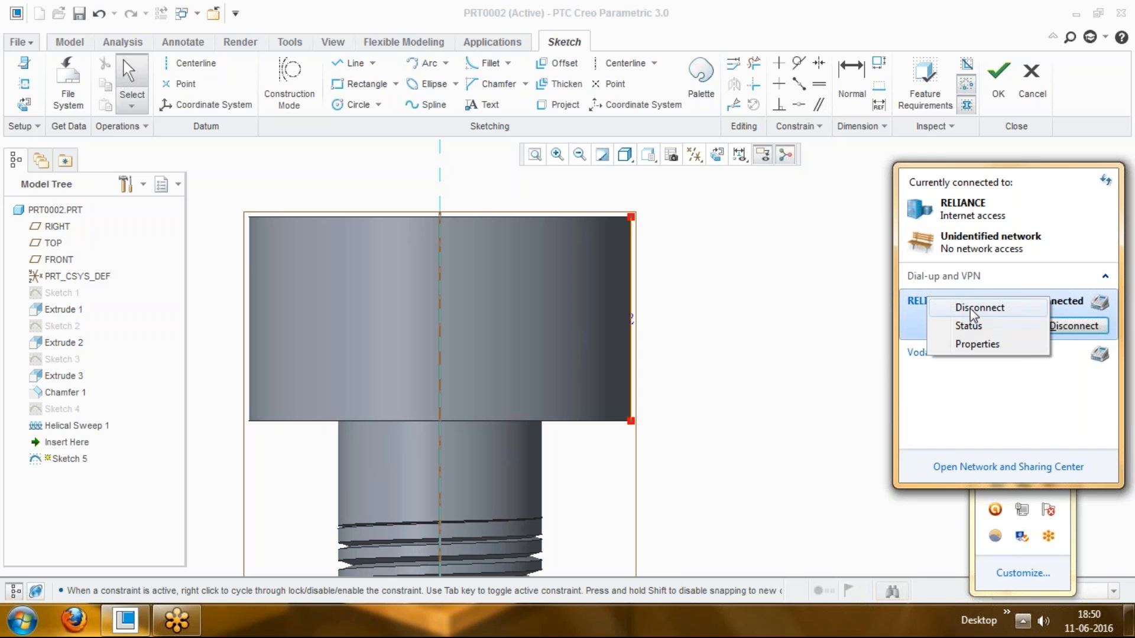
{"action": "left_click", "coordinate": [970, 325]}
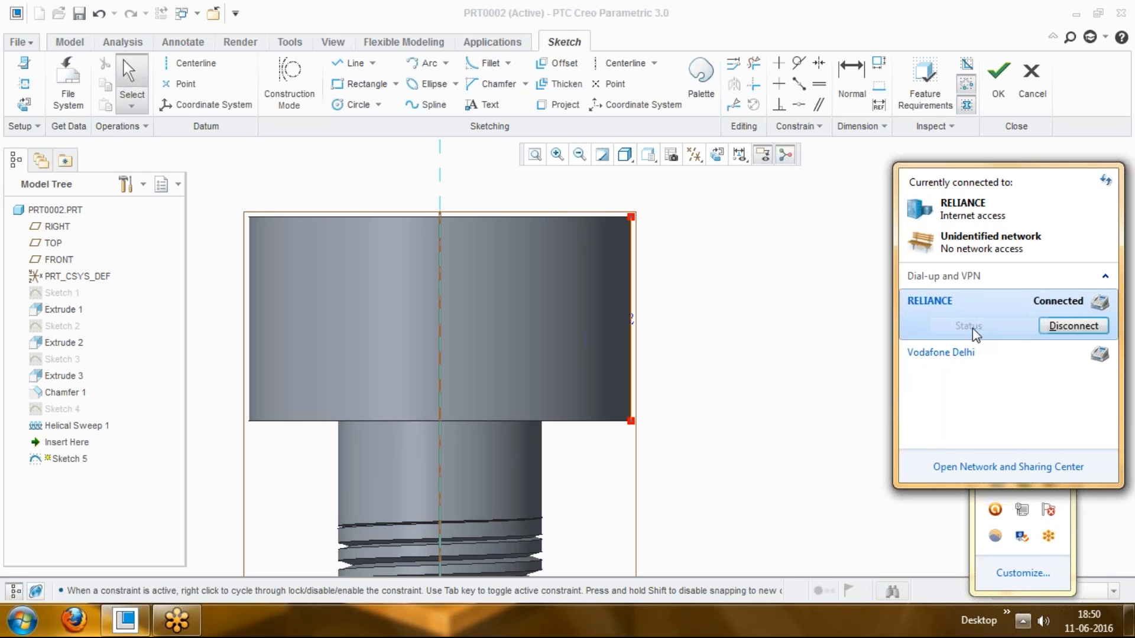
{"action": "left_click", "coordinate": [969, 327]}
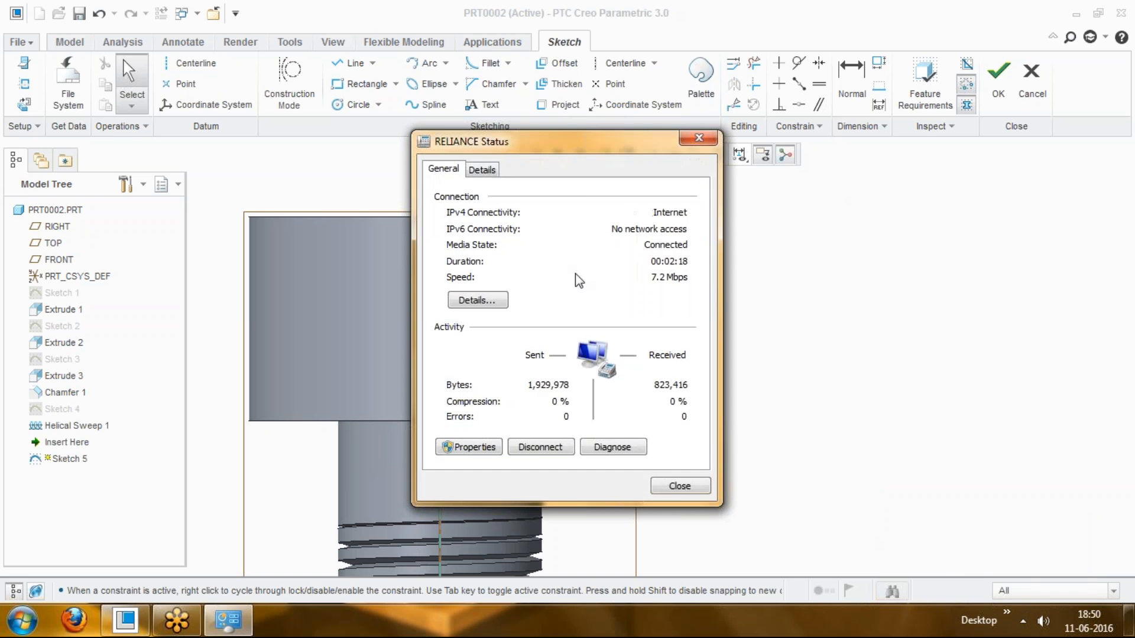
{"action": "left_click", "coordinate": [679, 487]}
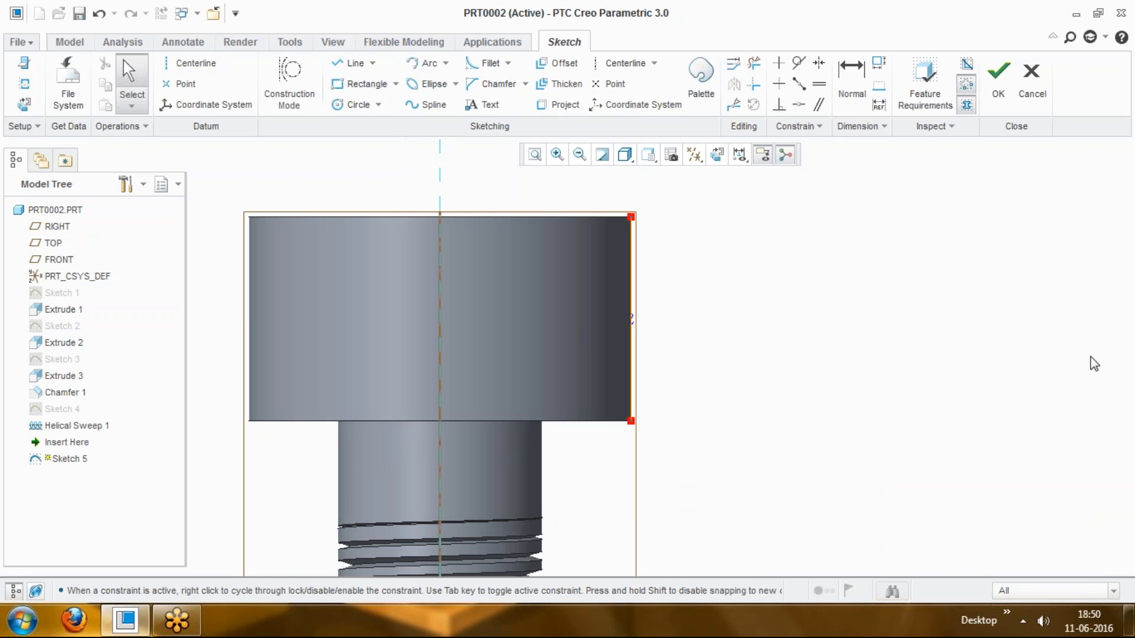
{"action": "left_click", "coordinate": [1029, 624]}
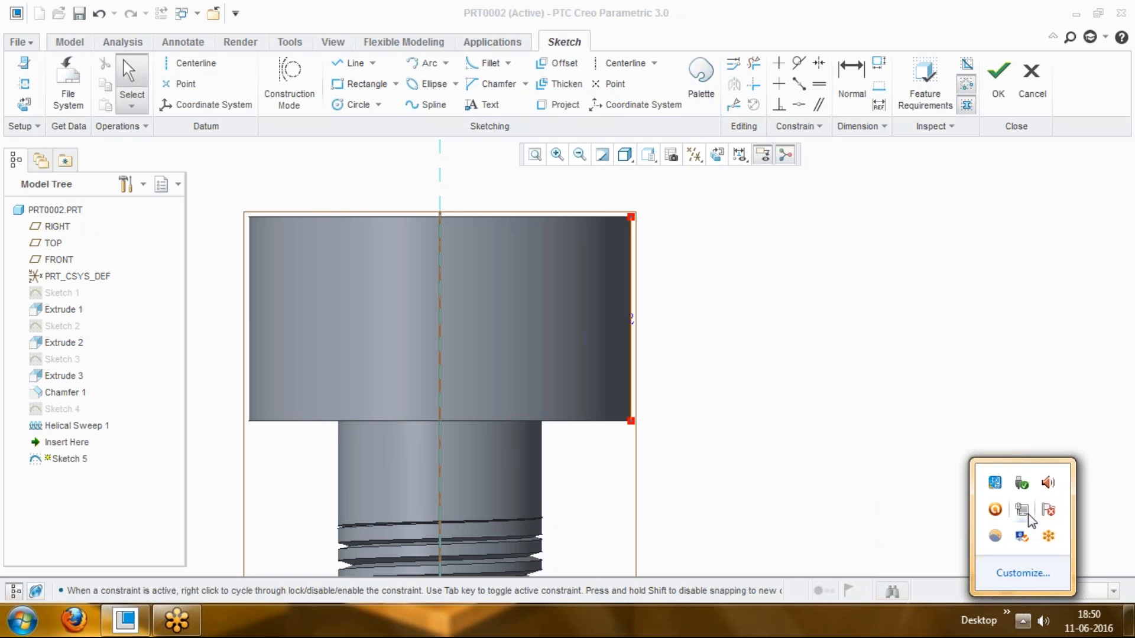
{"action": "left_click", "coordinate": [1022, 509]}
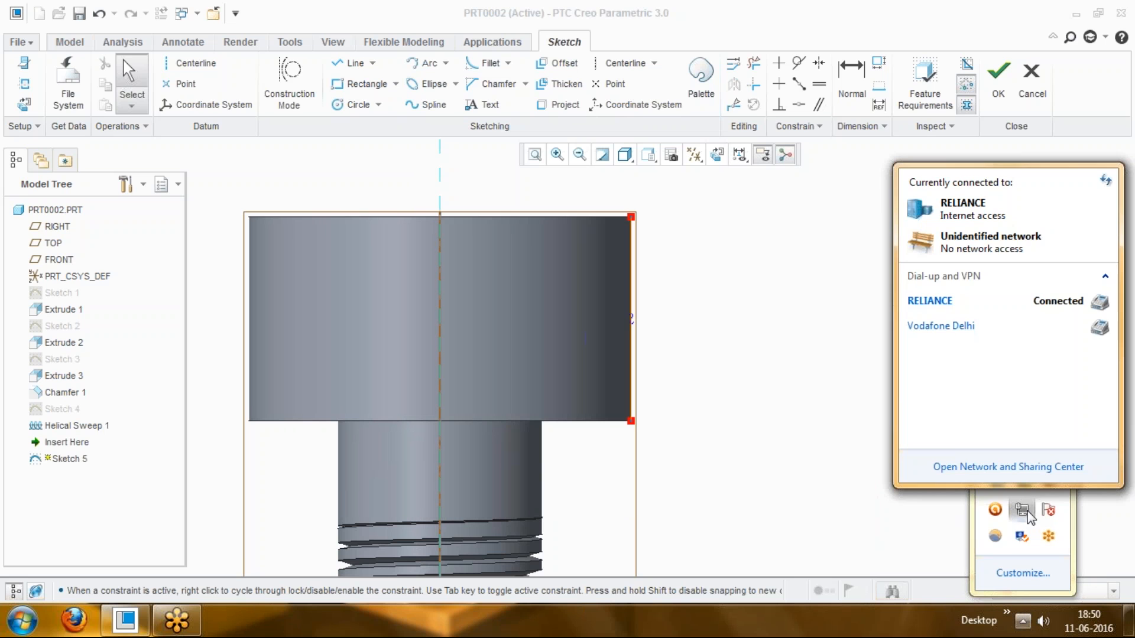
{"action": "left_click", "coordinate": [1072, 308]}
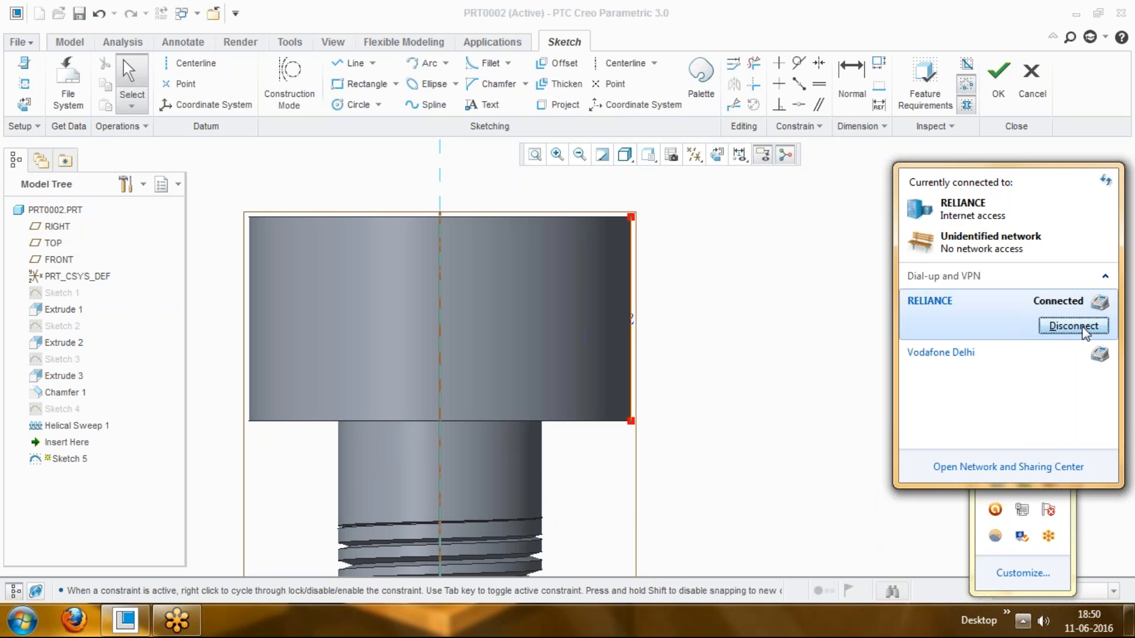
{"action": "left_click", "coordinate": [834, 403]}
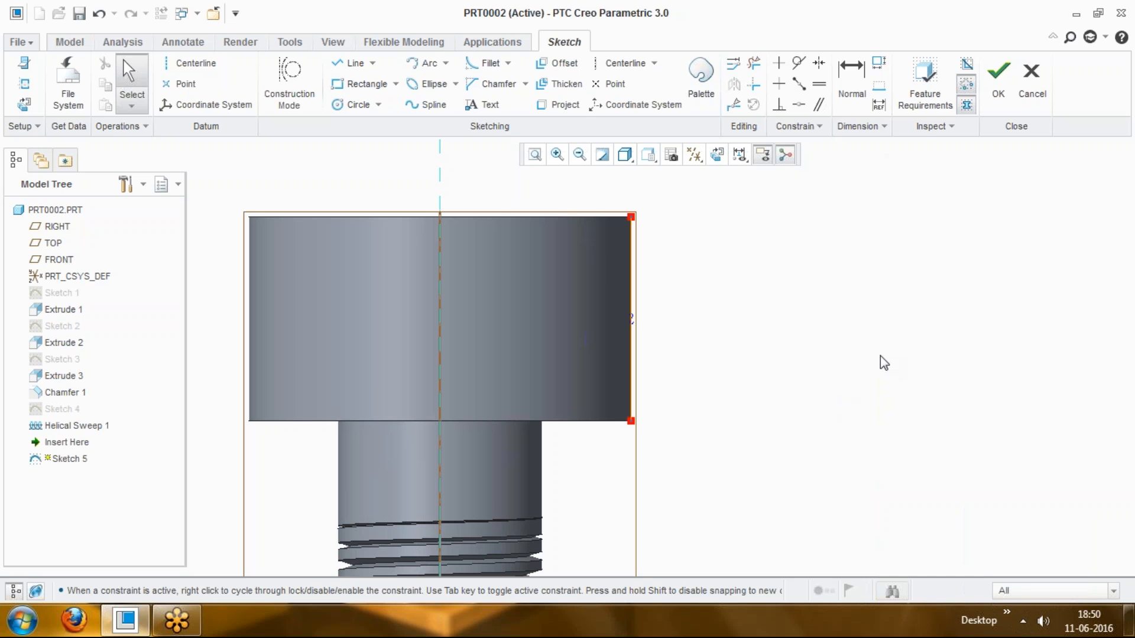
Step: Sketch a narrow corner rectangle about 14.34 high along the projected vertical edge of the bolt head
{"action": "left_click", "coordinate": [346, 85]}
{"action": "scroll", "coordinate": [598, 367], "scroll_direction": "down", "scroll_amount": 3}
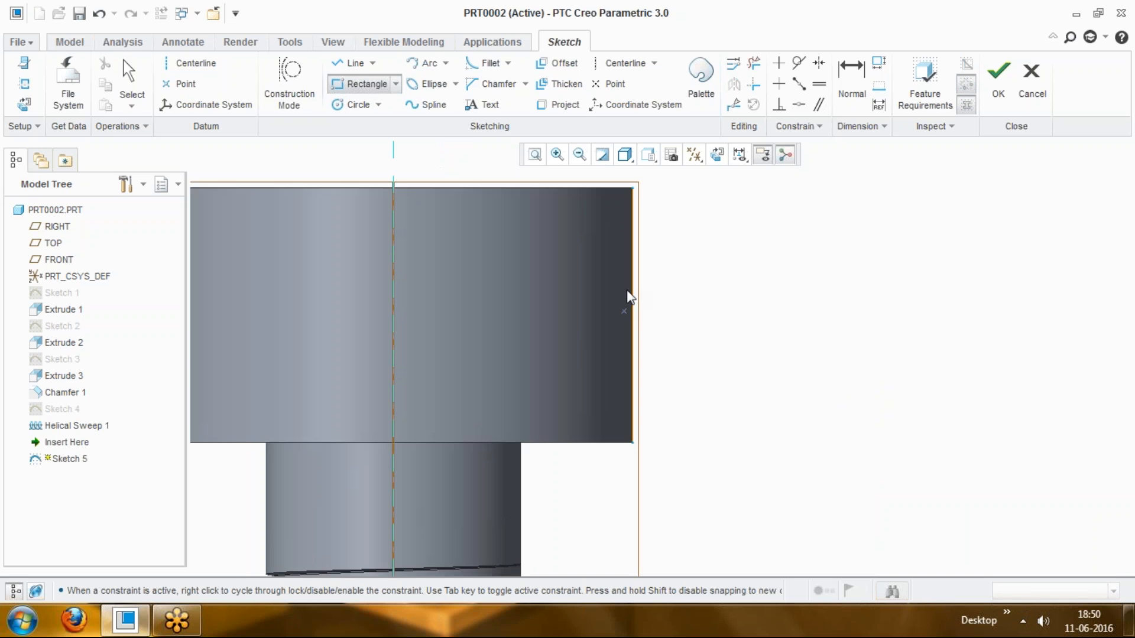
{"action": "scroll", "coordinate": [635, 202], "scroll_direction": "up", "scroll_amount": 1}
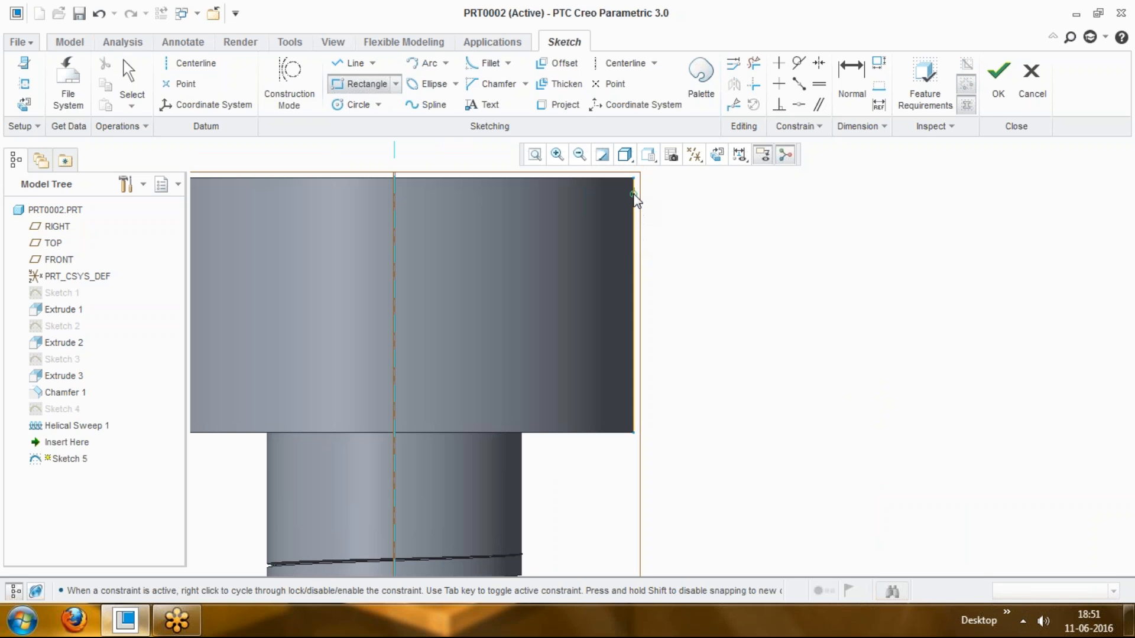
{"action": "left_click", "coordinate": [635, 193]}
{"action": "left_click", "coordinate": [651, 421]}
{"action": "middle_click", "coordinate": [691, 379]}
{"action": "scroll", "coordinate": [691, 379], "scroll_direction": "up", "scroll_amount": 1}
{"action": "left_click", "coordinate": [711, 277]}
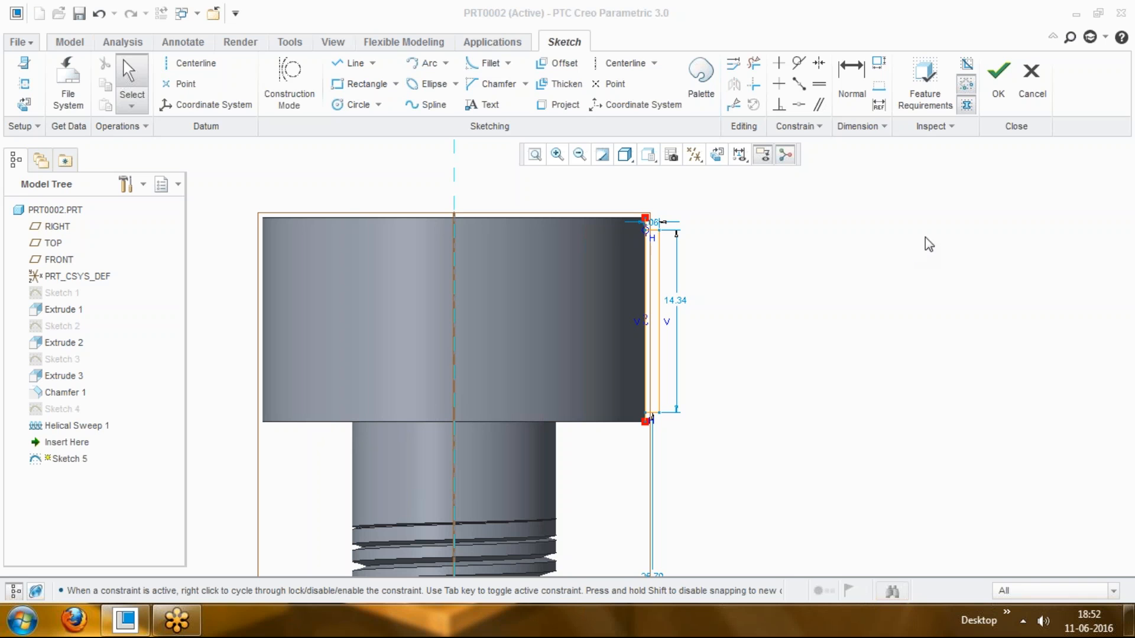
Step: Try to exit the mobile internet connection application running in the background
{"action": "left_click", "coordinate": [1022, 620]}
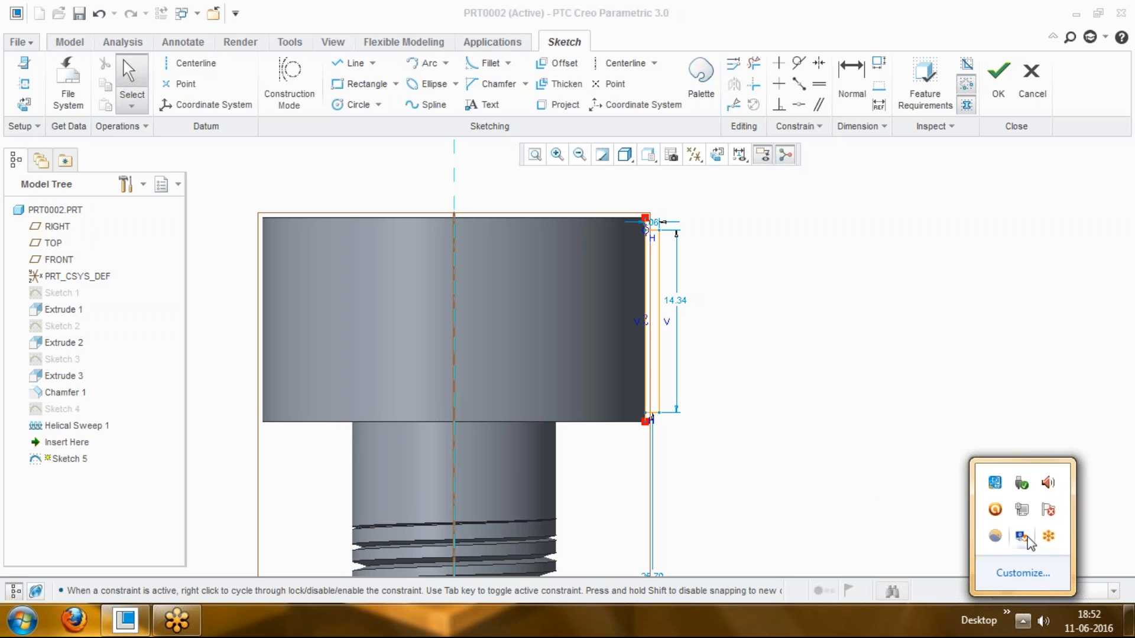
{"action": "right_click", "coordinate": [1023, 538]}
{"action": "left_click", "coordinate": [1045, 522]}
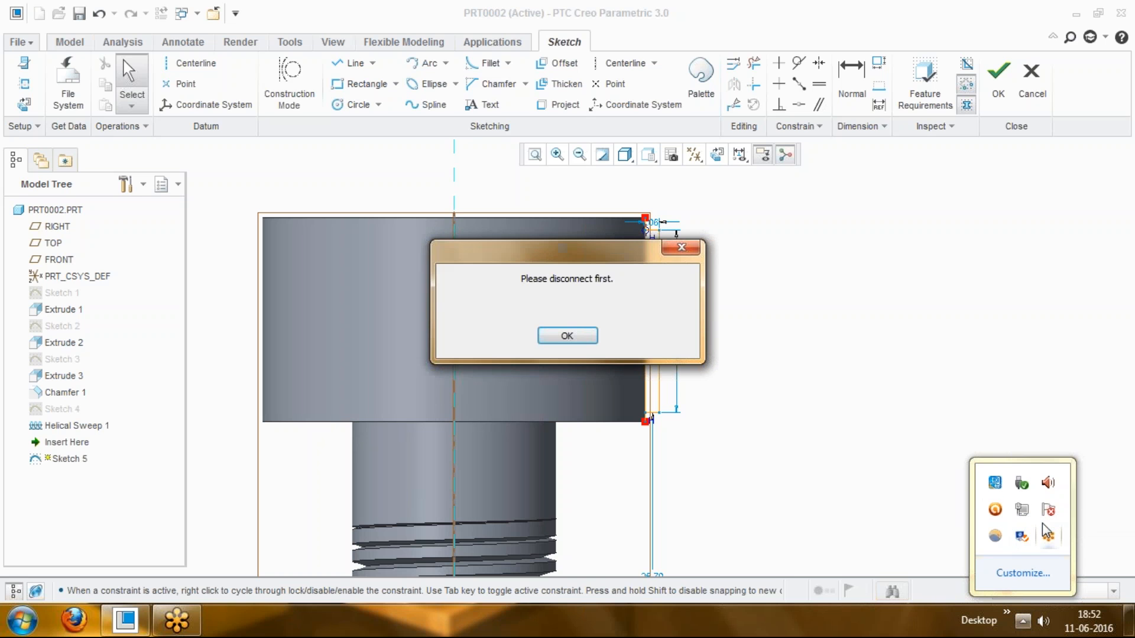
{"action": "left_click", "coordinate": [600, 338]}
Step: View the active networks in the Network and Sharing Center and close it
{"action": "right_click", "coordinate": [1021, 509]}
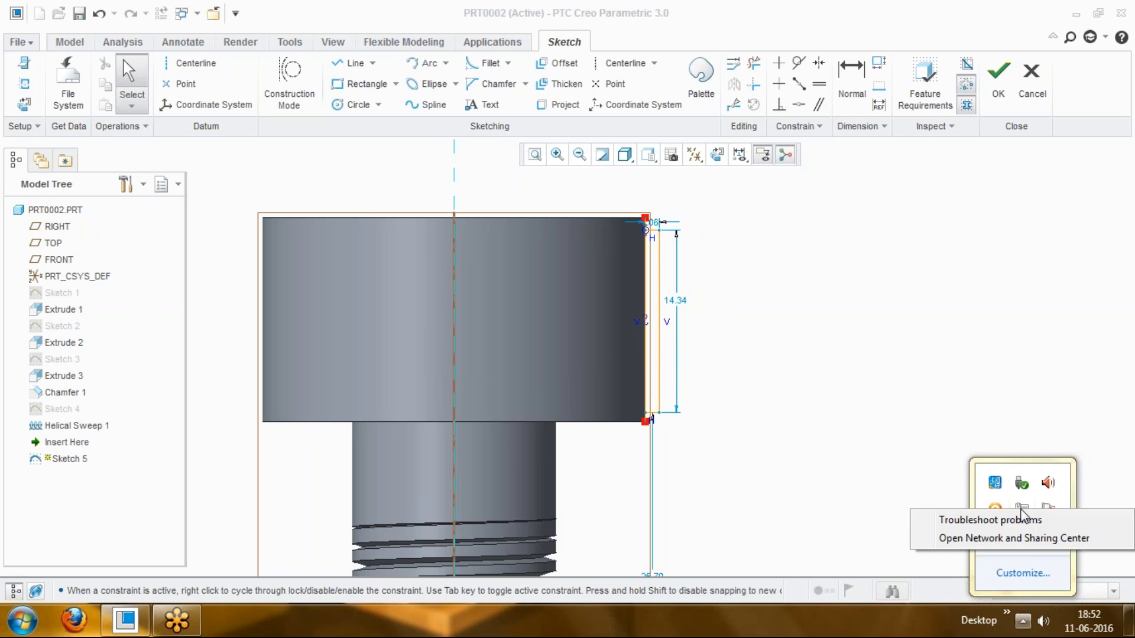
{"action": "left_click", "coordinate": [1031, 539]}
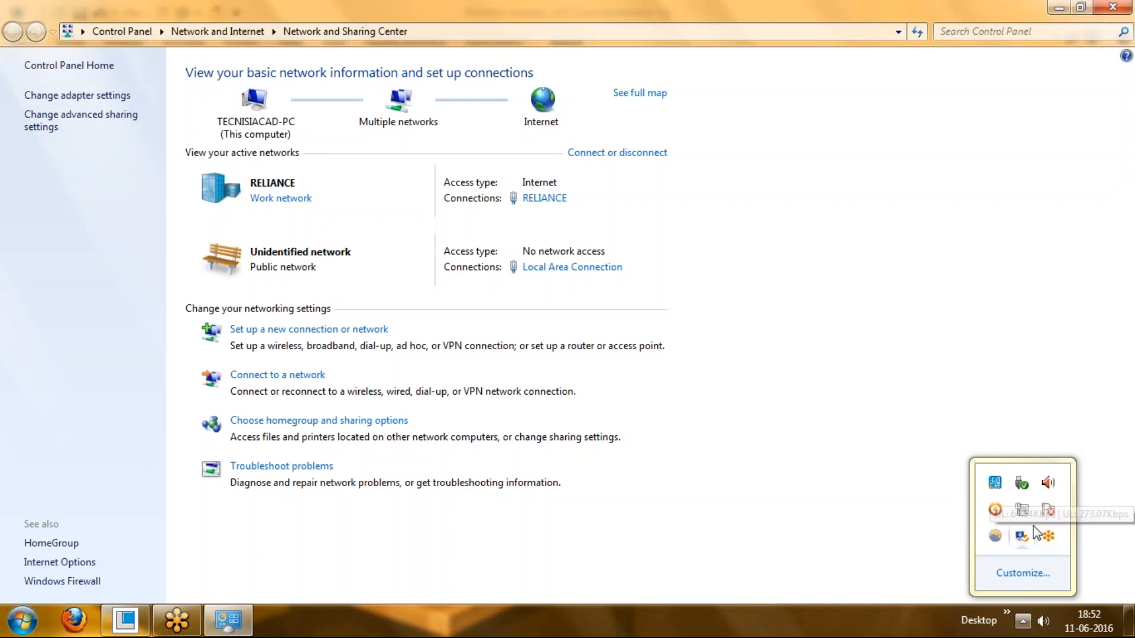
{"action": "left_click", "coordinate": [1113, 6]}
Step: Disconnect the RELIANCE dial-up connection
{"action": "left_click", "coordinate": [1022, 510]}
{"action": "left_click", "coordinate": [1001, 314]}
{"action": "left_click", "coordinate": [1067, 326]}
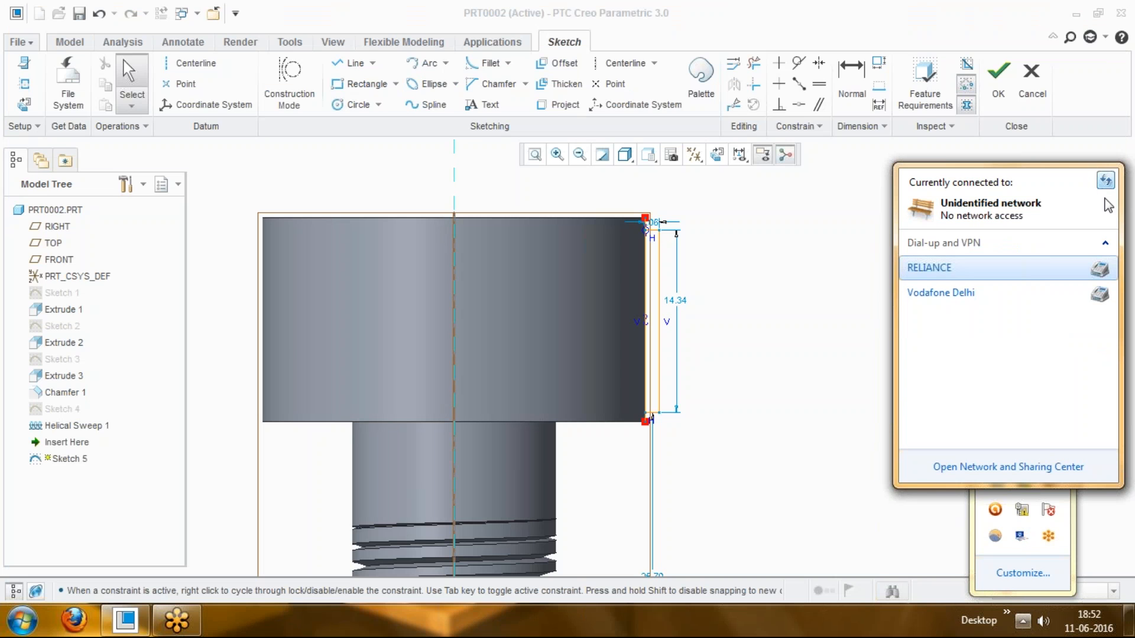
Step: Check the RELIANCE connection's options and current network access
{"action": "right_click", "coordinate": [1038, 279]}
{"action": "left_click", "coordinate": [1040, 300]}
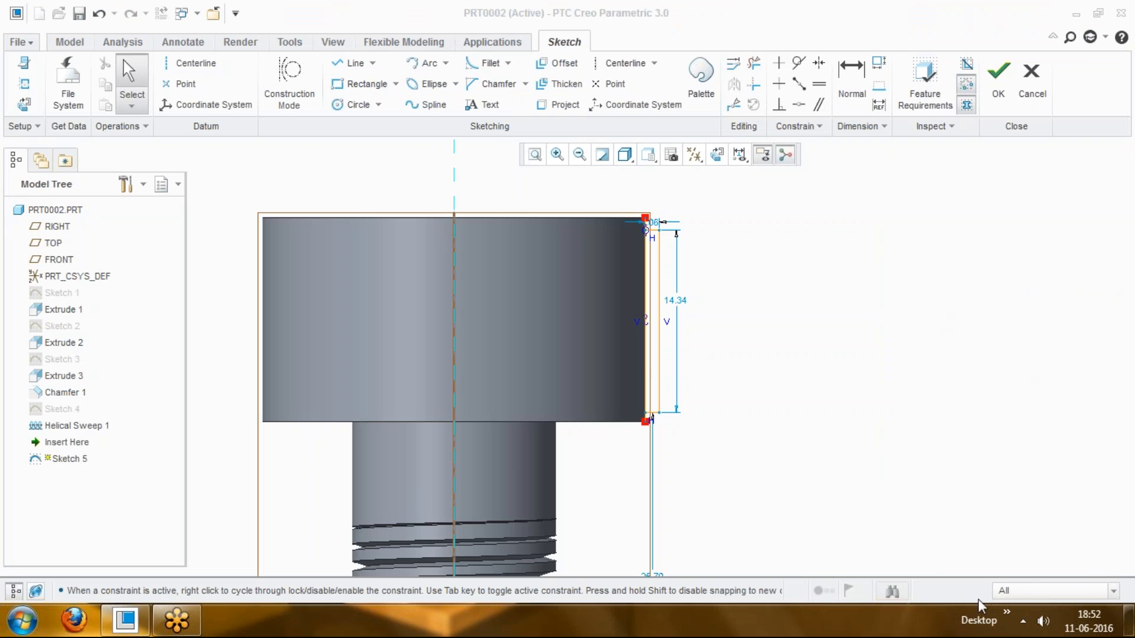
{"action": "left_click", "coordinate": [1022, 622]}
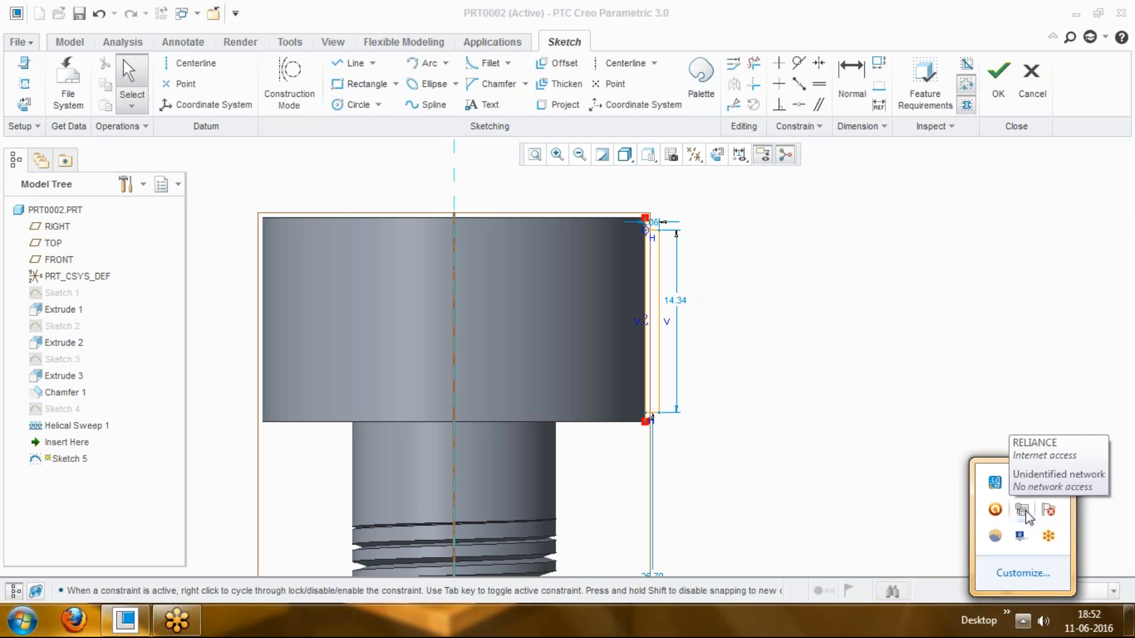
{"action": "left_click", "coordinate": [939, 480]}
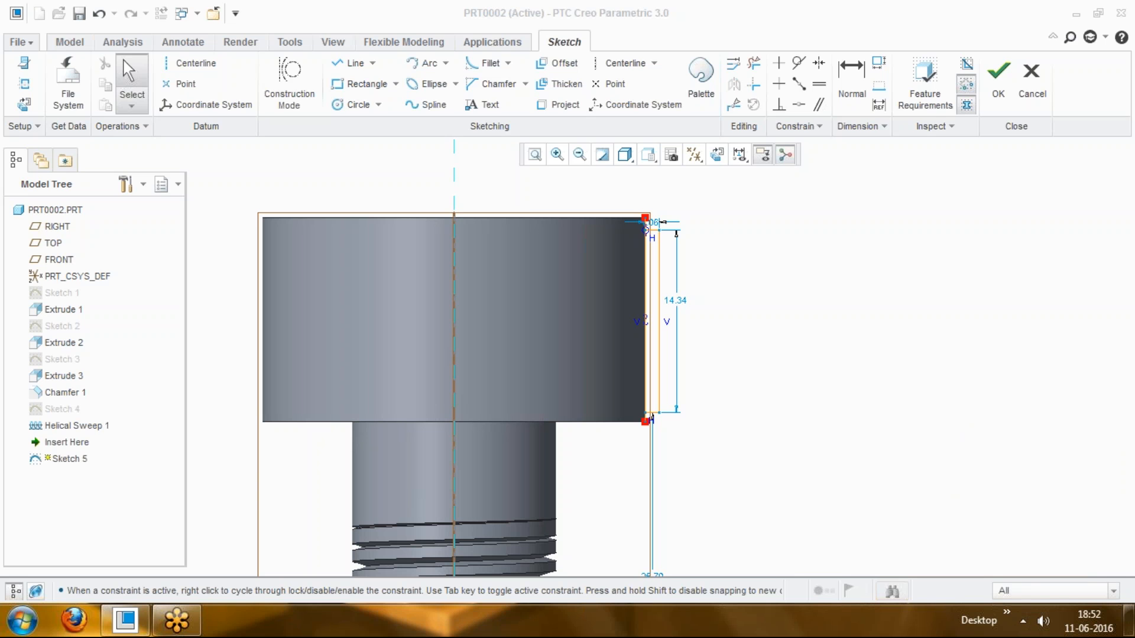
Step: Disconnect RELIANCE again from the network list and minimize the Creo Parametric window to reach the desktop
{"action": "left_click", "coordinate": [1023, 621]}
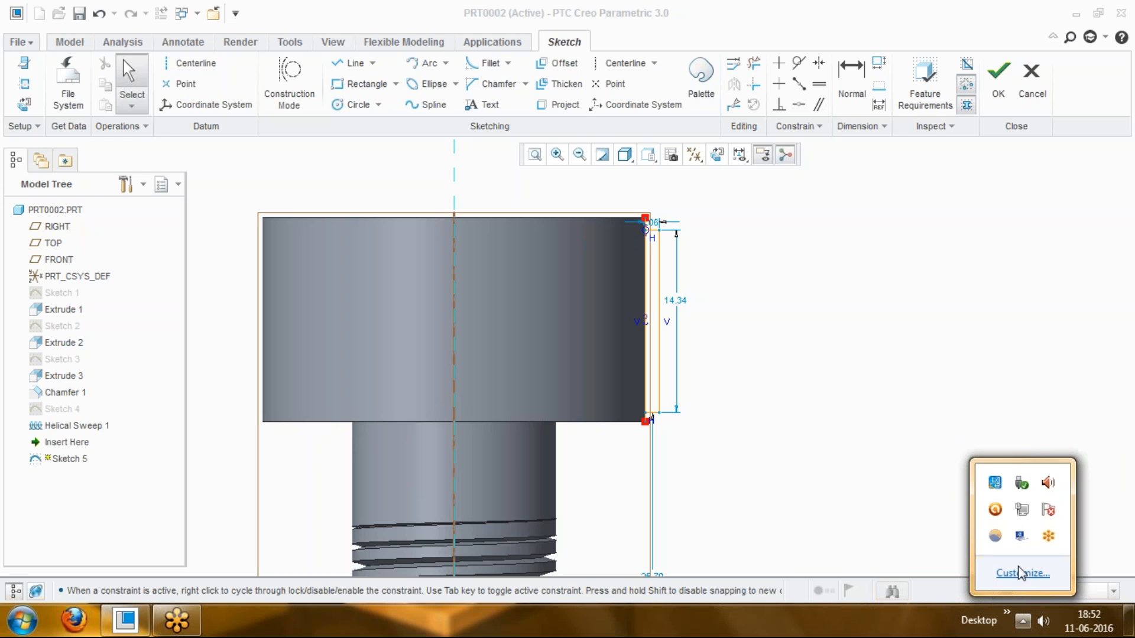
{"action": "right_click", "coordinate": [1022, 511]}
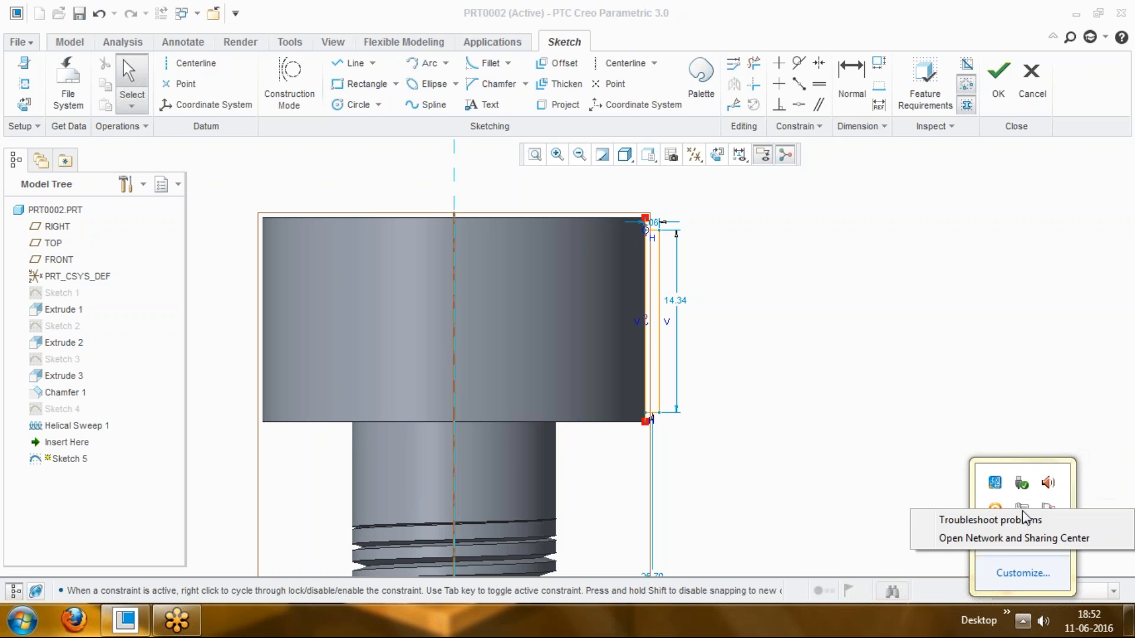
{"action": "left_click", "coordinate": [1022, 510]}
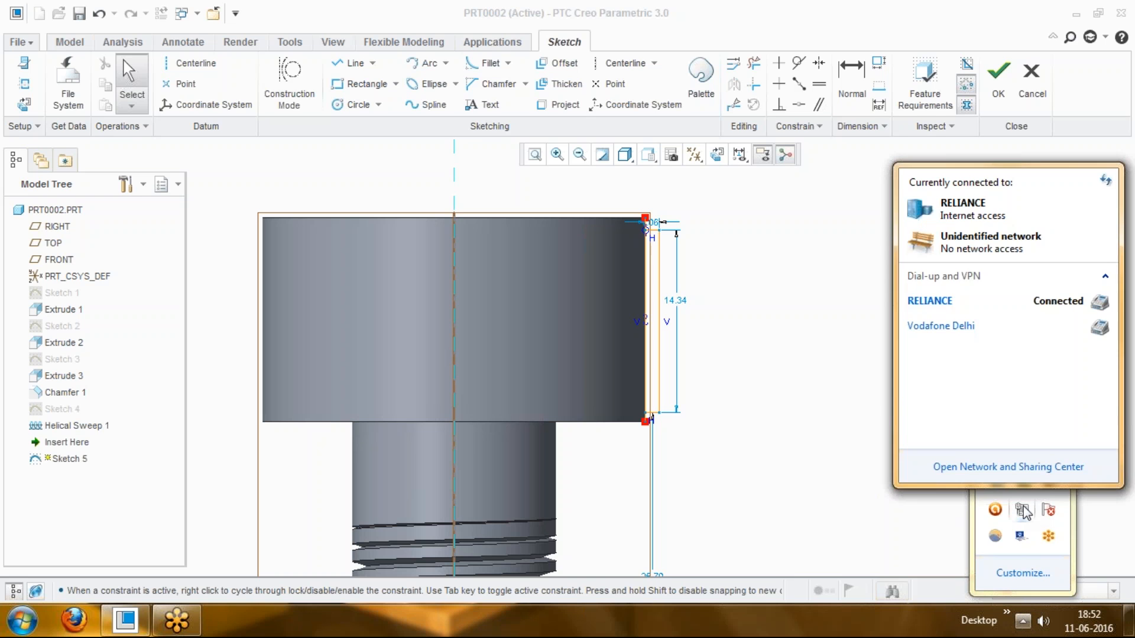
{"action": "left_click", "coordinate": [1063, 305]}
{"action": "left_click", "coordinate": [1069, 322]}
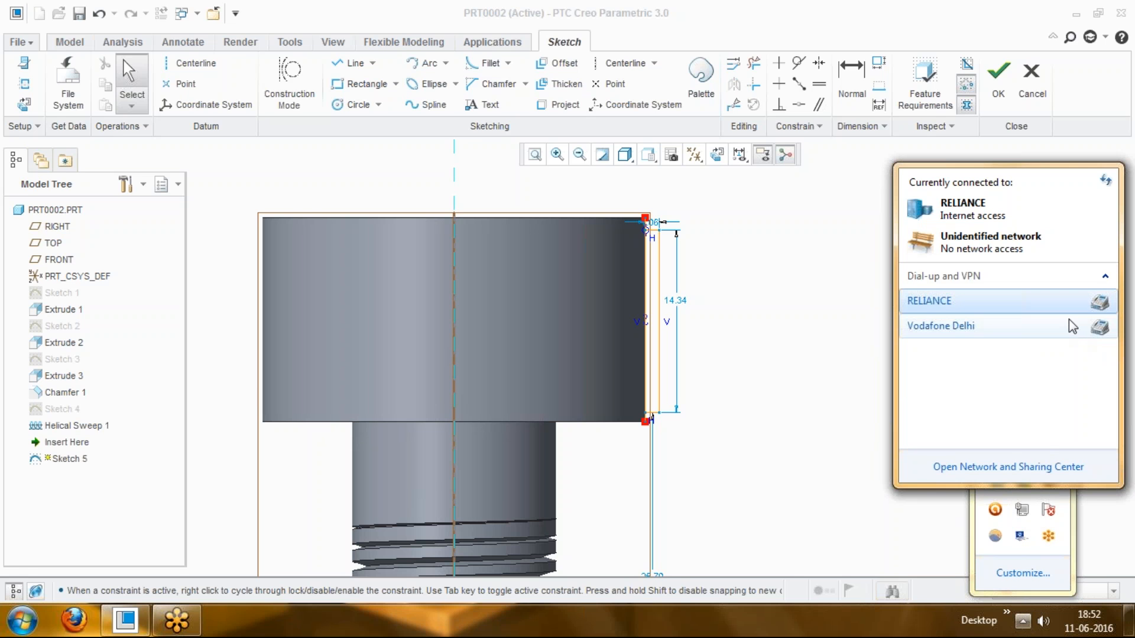
{"action": "left_click", "coordinate": [854, 304]}
{"action": "left_click", "coordinate": [1076, 13]}
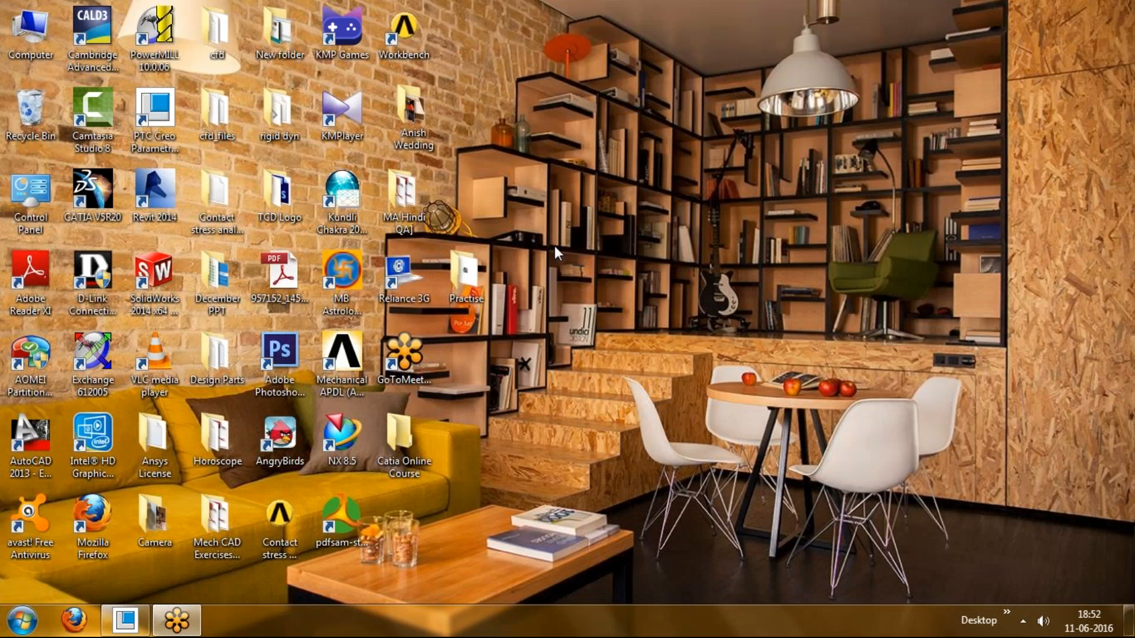
Step: Open the Reliance 3G dialer from the desktop, connect to the internet and close the browser window that launches
{"action": "double_click", "coordinate": [402, 275]}
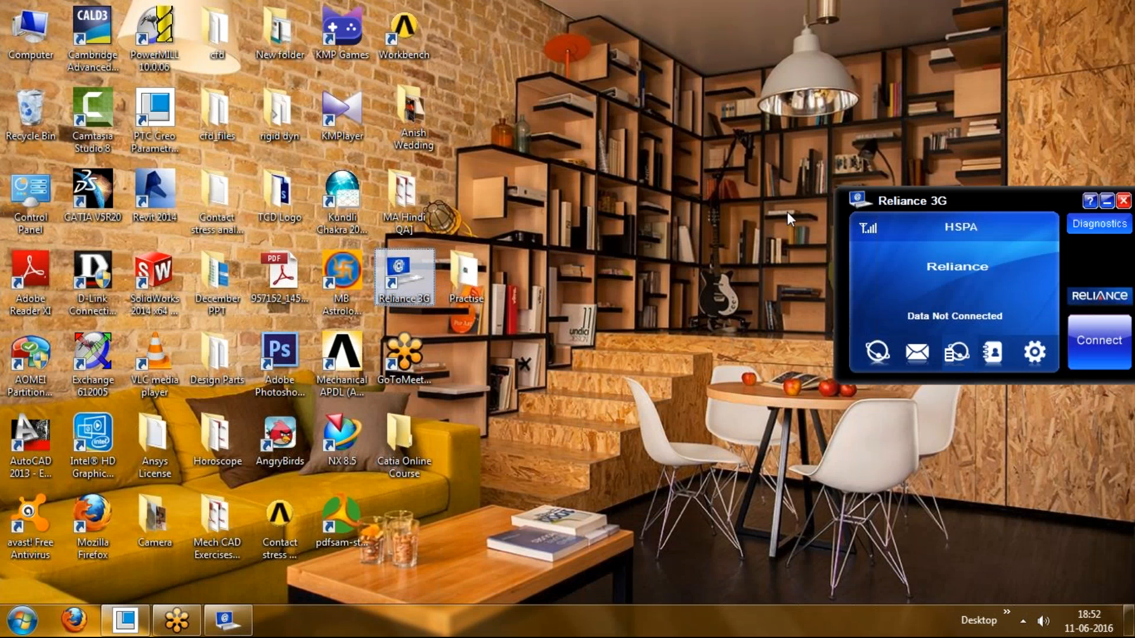
{"action": "left_click_drag", "start_coordinate": [847, 201], "coordinate": [576, 108]}
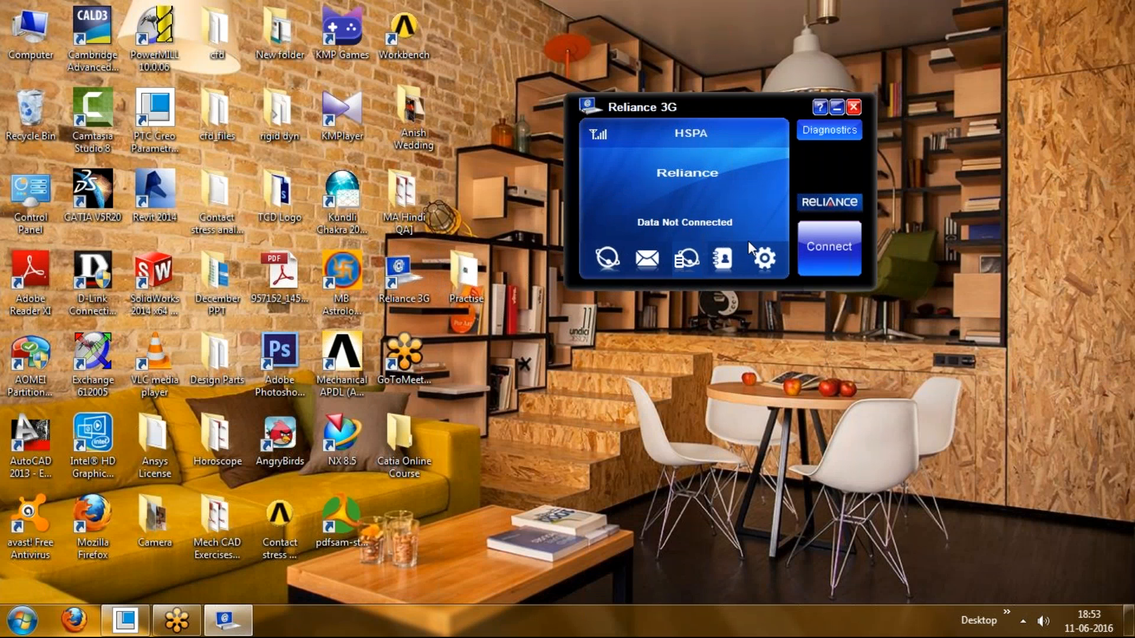
{"action": "left_click", "coordinate": [830, 248]}
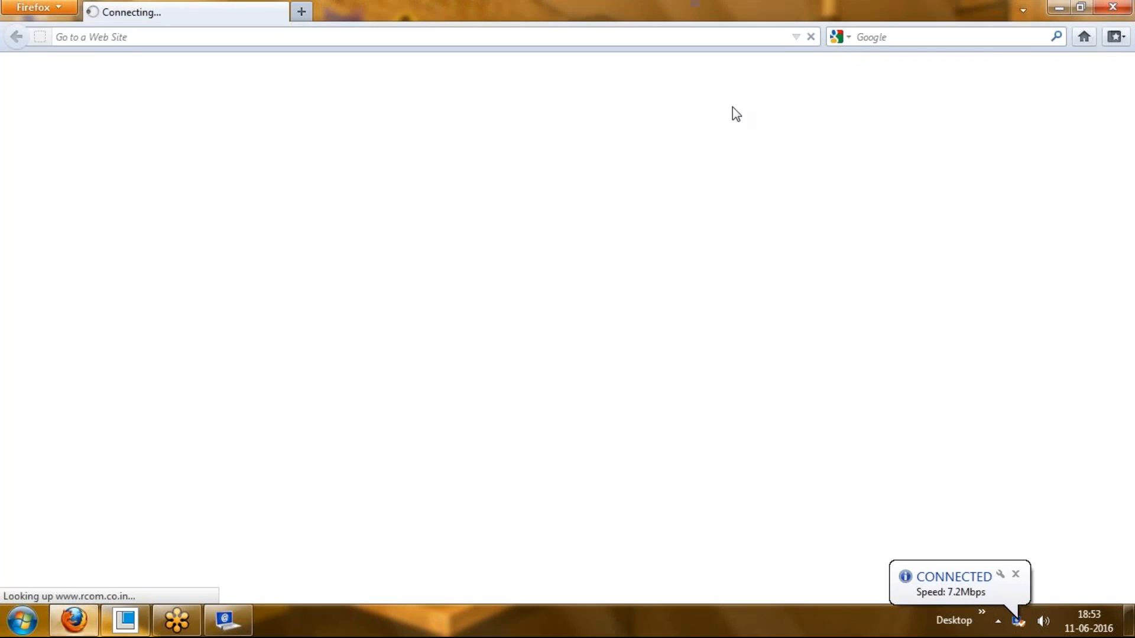
{"action": "left_click", "coordinate": [1108, 10]}
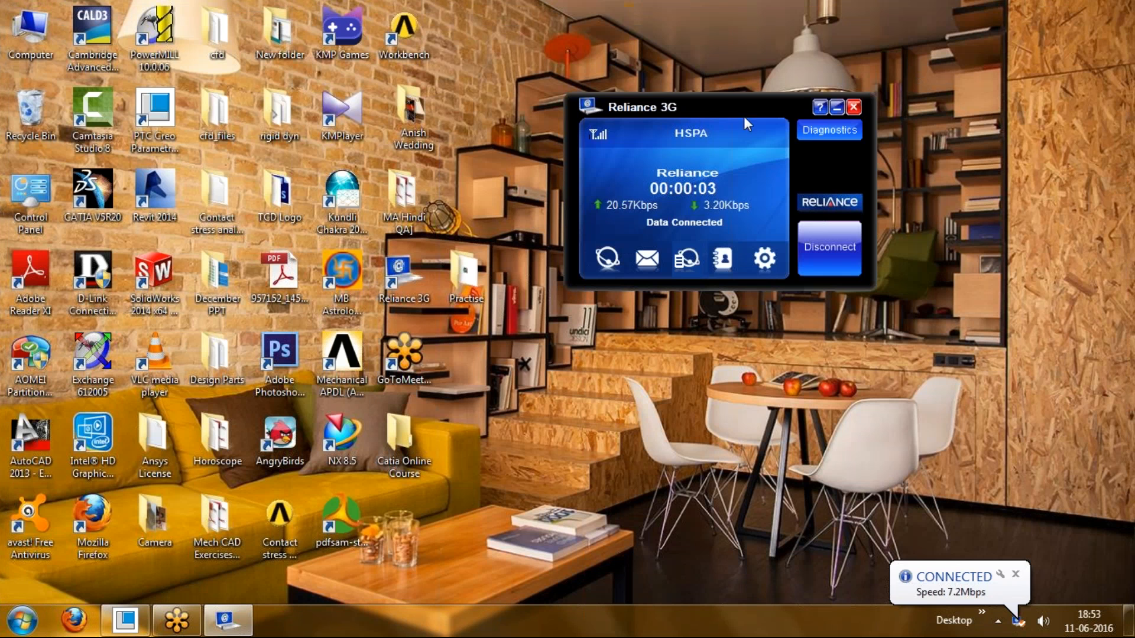
{"action": "left_click_drag", "start_coordinate": [668, 108], "coordinate": [561, 25]}
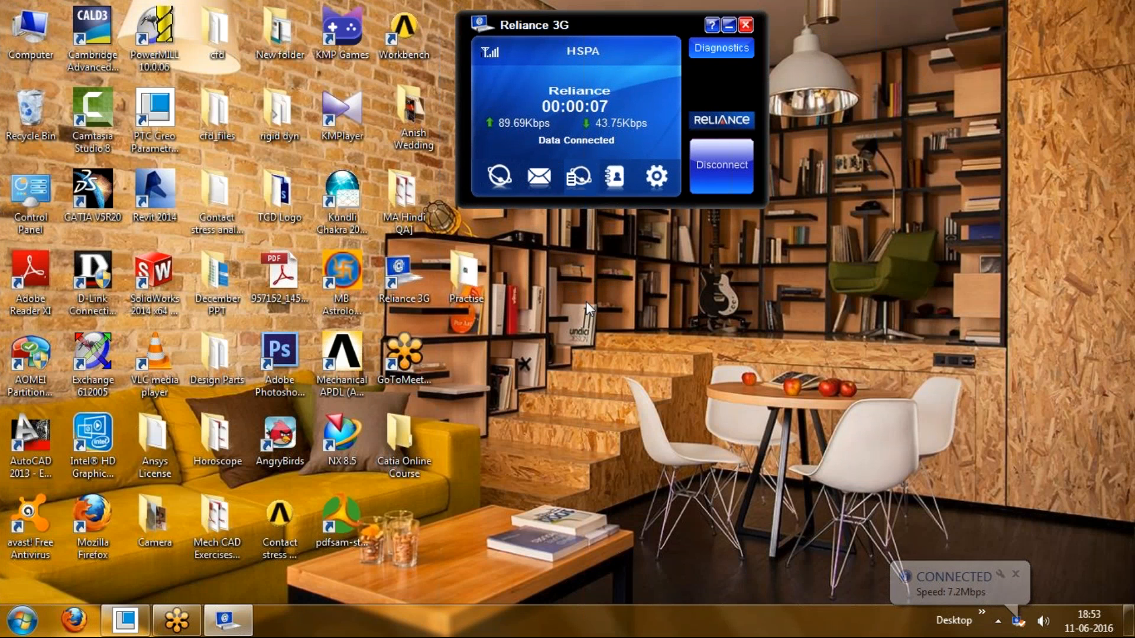
{"action": "left_click_drag", "start_coordinate": [563, 23], "coordinate": [694, 423]}
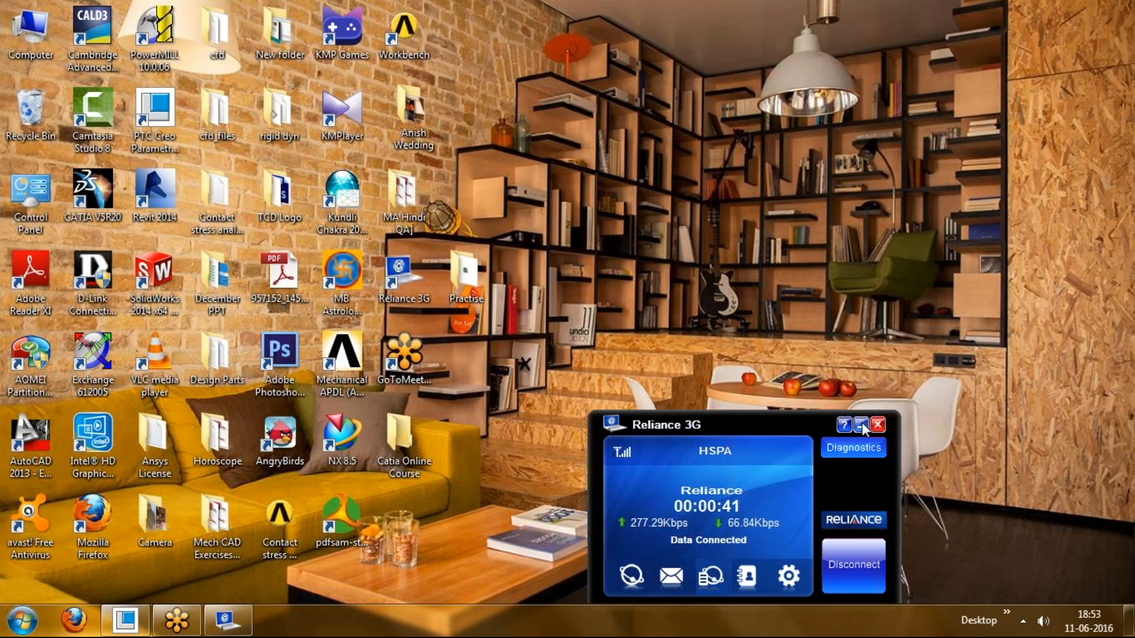
{"action": "left_click_drag", "start_coordinate": [655, 418], "coordinate": [654, 270]}
{"action": "left_click_drag", "start_coordinate": [694, 353], "coordinate": [726, 343]}
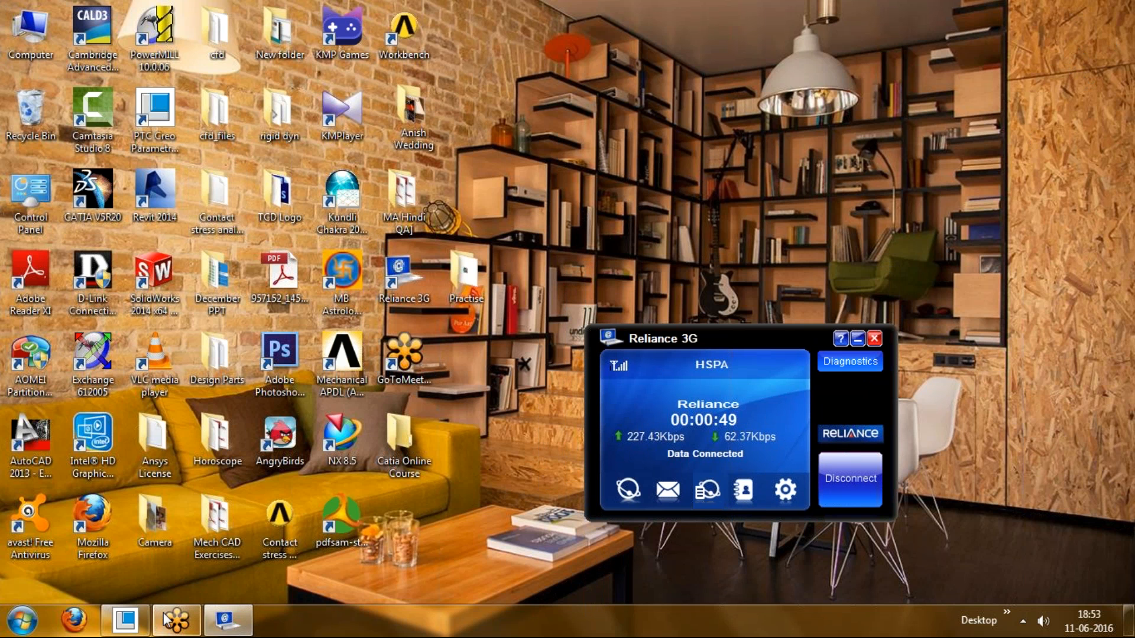
Step: Switch back to Creo Parametric and set the sketched rectangle's width to 1 and its height to 15
{"action": "left_click", "coordinate": [133, 624]}
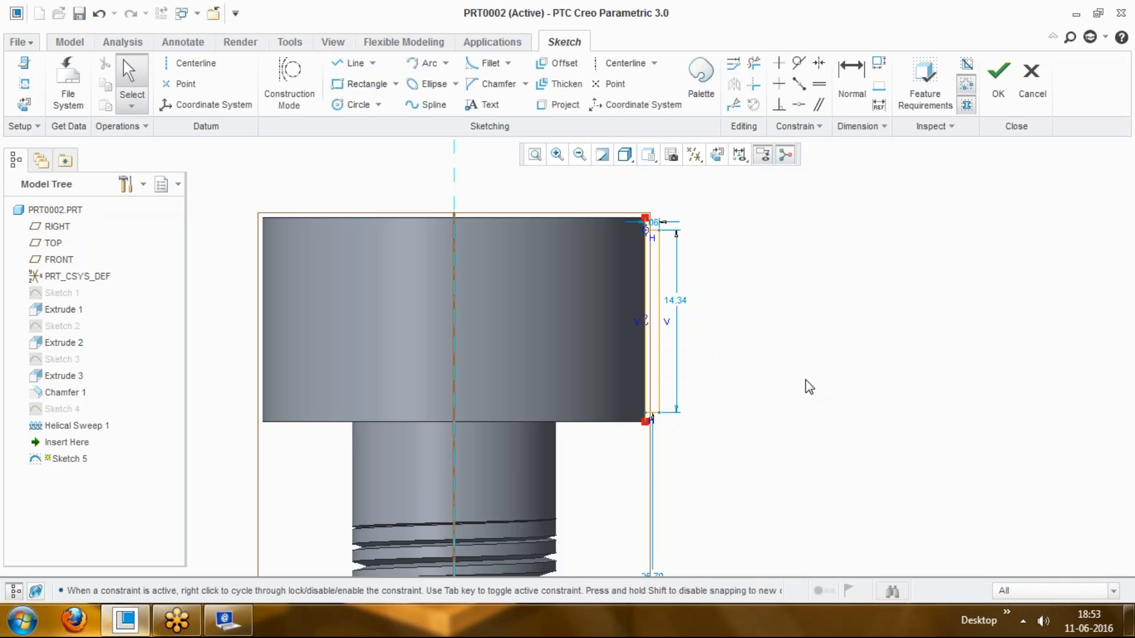
{"action": "scroll", "coordinate": [679, 220], "scroll_direction": "up", "scroll_amount": 4}
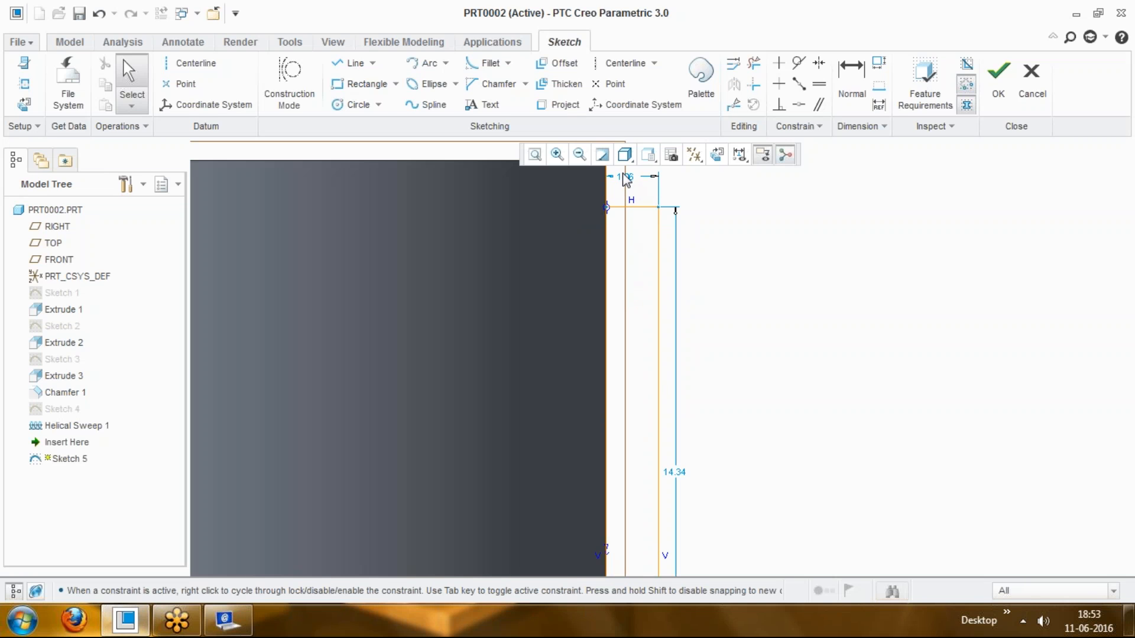
{"action": "double_click", "coordinate": [629, 177]}
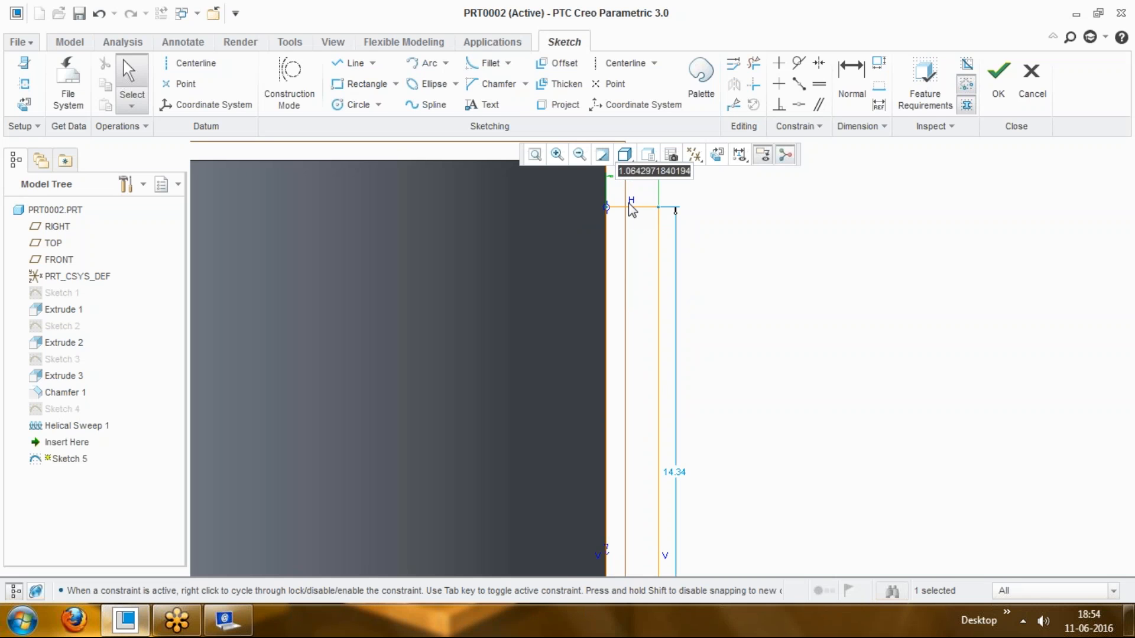
{"action": "type", "text": "1"}
{"action": "key", "text": "Return"}
{"action": "scroll", "coordinate": [654, 461], "scroll_direction": "down", "scroll_amount": 2}
{"action": "scroll", "coordinate": [675, 433], "scroll_direction": "up", "scroll_amount": 3}
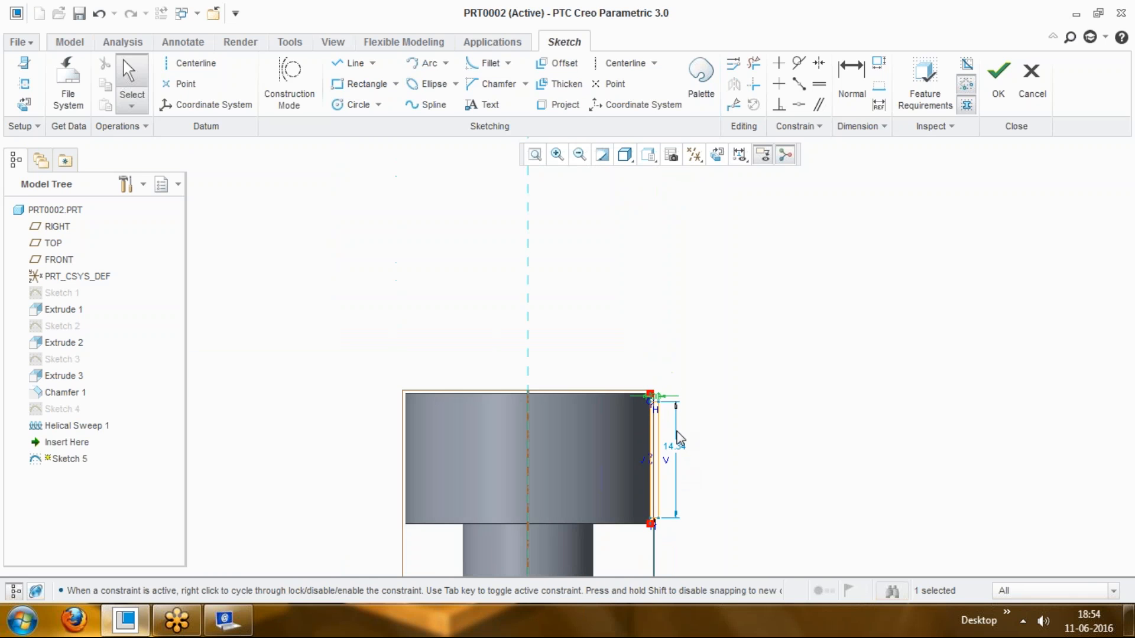
{"action": "scroll", "coordinate": [668, 519], "scroll_direction": "down", "scroll_amount": 4}
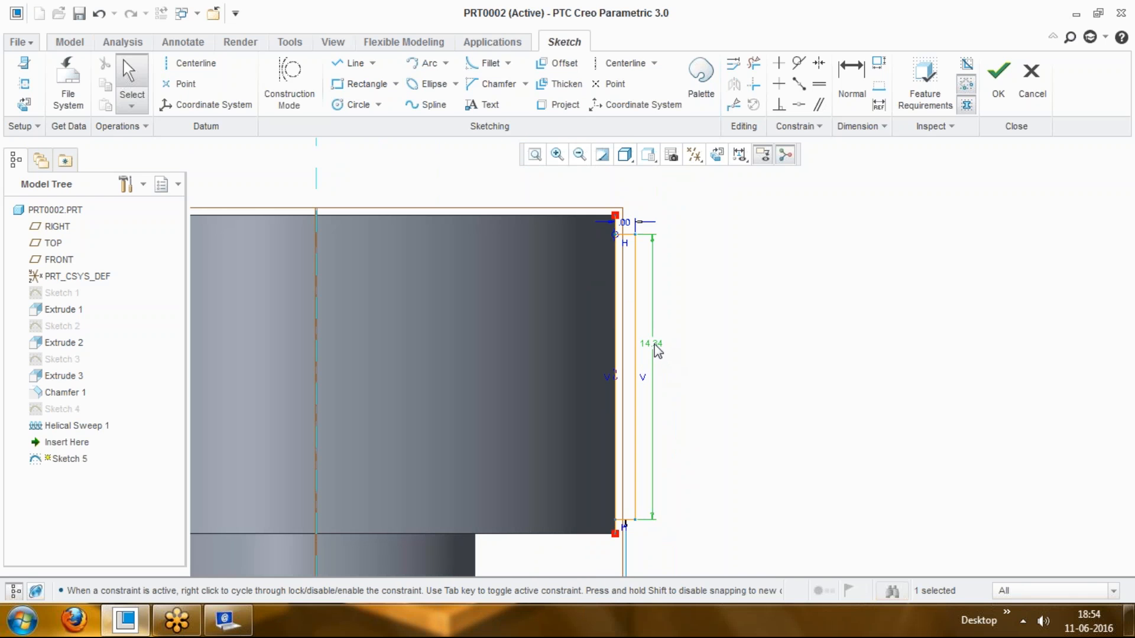
{"action": "double_click", "coordinate": [652, 342]}
{"action": "type", "text": "15"}
{"action": "key", "text": "Return"}
{"action": "left_click", "coordinate": [734, 356]}
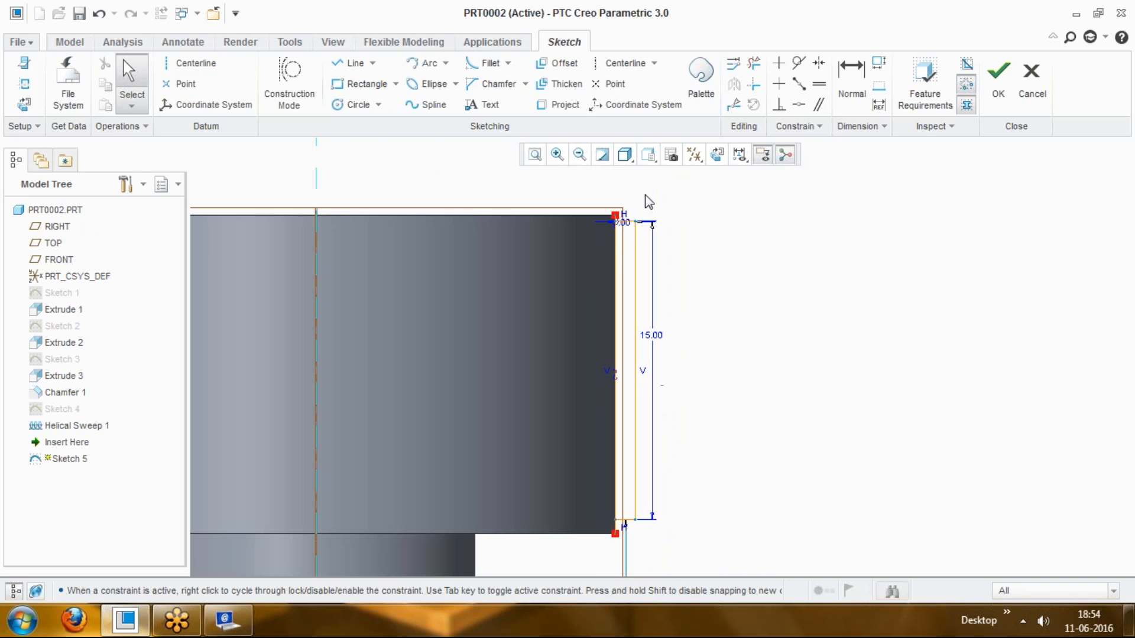
Step: Set the width of the narrow rectangle beside the bolt head to 0.5
{"action": "scroll", "coordinate": [624, 195], "scroll_direction": "up", "scroll_amount": 2}
{"action": "double_click", "coordinate": [622, 200]}
{"action": "type", "text": "0.85"}
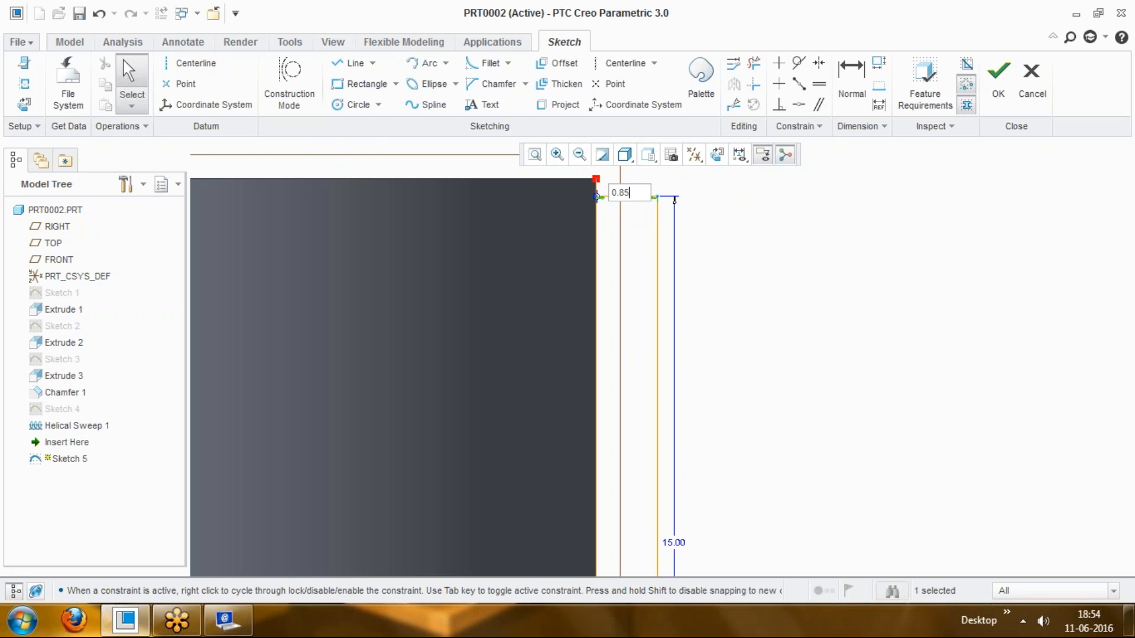
{"action": "key", "text": "BackSpace"}
{"action": "key", "text": "BackSpace"}
{"action": "type", "text": "5"}
{"action": "key", "text": "Return"}
{"action": "scroll", "coordinate": [690, 323], "scroll_direction": "up", "scroll_amount": 2}
{"action": "scroll", "coordinate": [633, 263], "scroll_direction": "down", "scroll_amount": 3}
Step: Draw a vertical datum centerline along the rectangle's side that lies on the bolt head's edge, and accept the sketch
{"action": "left_click", "coordinate": [632, 266]}
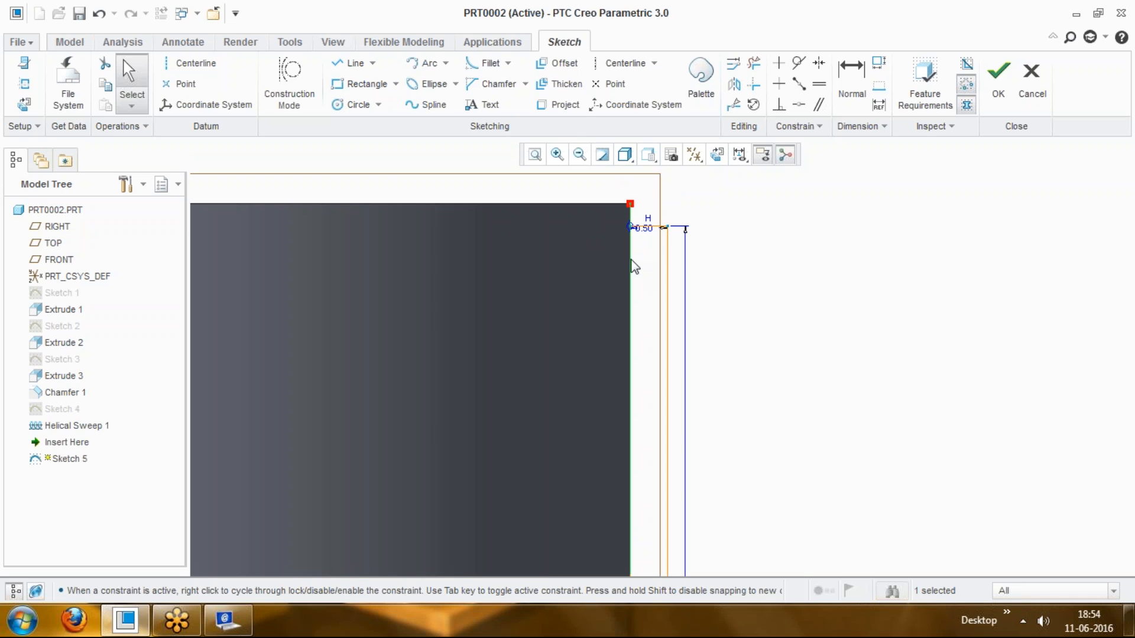
{"action": "left_click", "coordinate": [633, 260]}
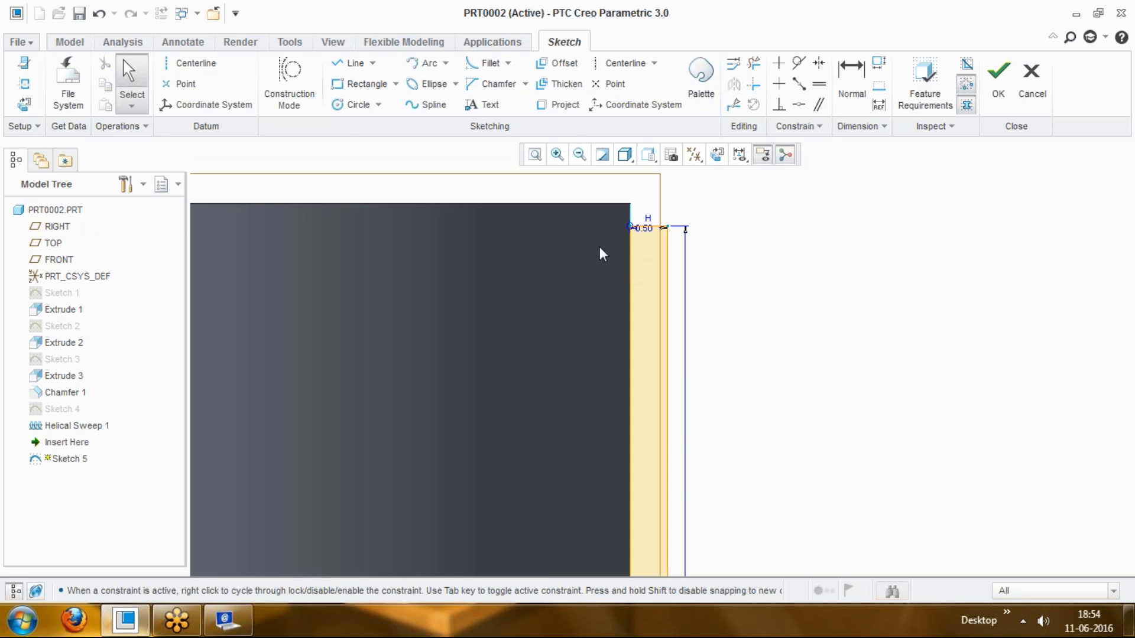
{"action": "left_click", "coordinate": [191, 63]}
{"action": "scroll", "coordinate": [615, 348], "scroll_direction": "up", "scroll_amount": 1}
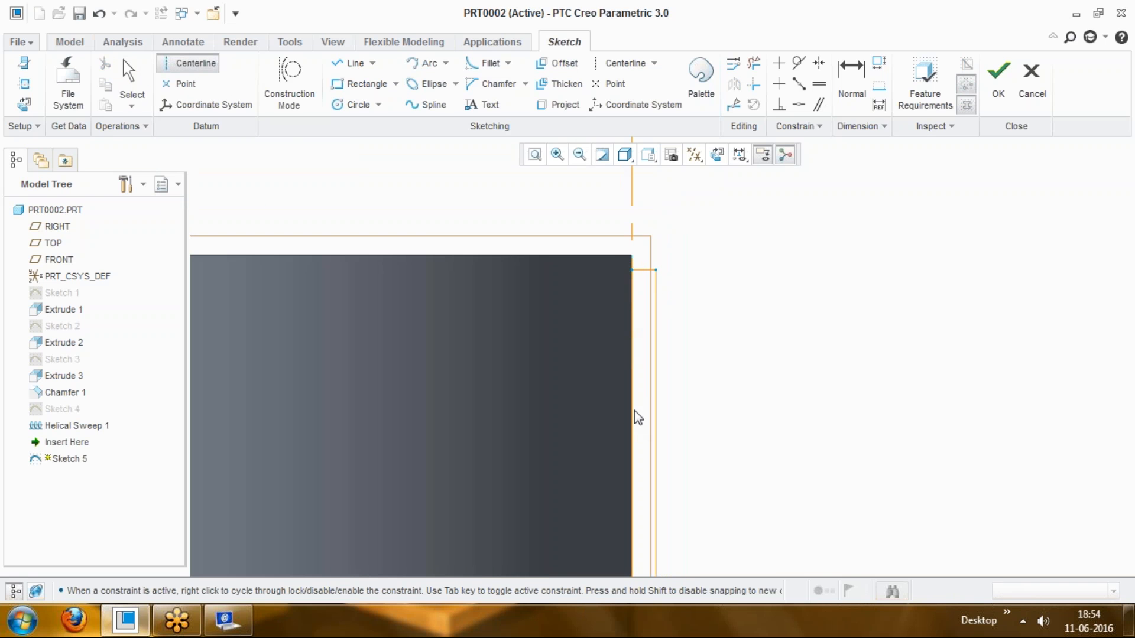
{"action": "scroll", "coordinate": [636, 413], "scroll_direction": "up", "scroll_amount": 2}
{"action": "scroll", "coordinate": [631, 545], "scroll_direction": "down", "scroll_amount": 3}
{"action": "left_click", "coordinate": [614, 572]}
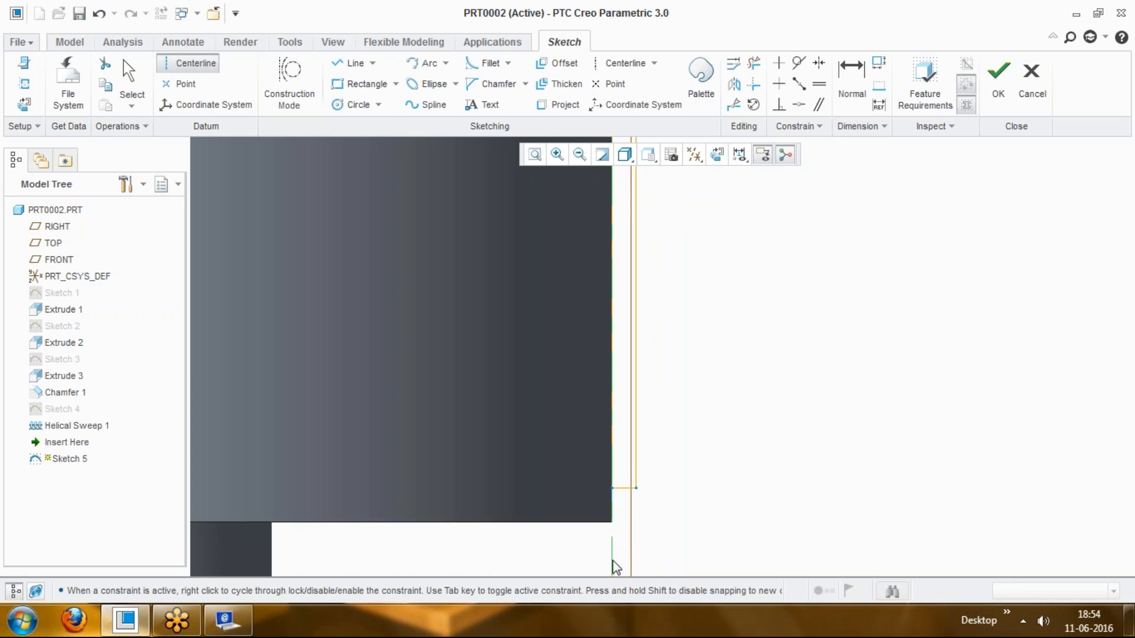
{"action": "middle_click", "coordinate": [692, 513]}
{"action": "left_click", "coordinate": [691, 503]}
{"action": "scroll", "coordinate": [691, 494], "scroll_direction": "up", "scroll_amount": 2}
{"action": "scroll", "coordinate": [689, 488], "scroll_direction": "up", "scroll_amount": 2}
{"action": "left_click", "coordinate": [999, 74]}
{"action": "scroll", "coordinate": [739, 436], "scroll_direction": "down", "scroll_amount": 2}
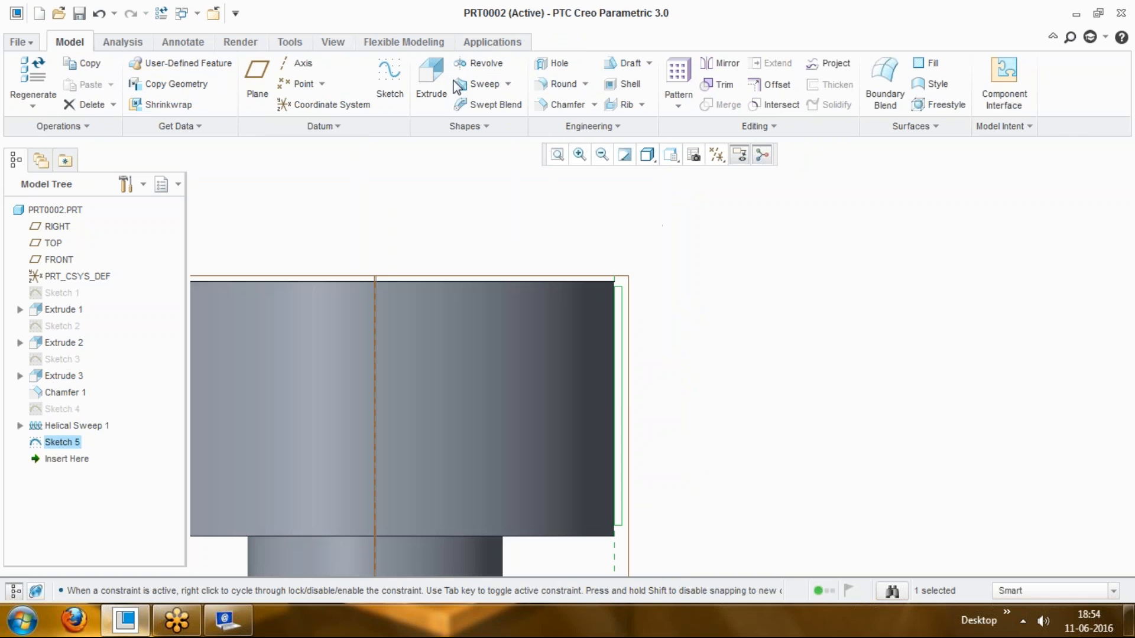
Step: Revolve the rectangle sketch 360° about its internal centerline, removing material to cut a groove in the head's side
{"action": "left_click", "coordinate": [477, 64]}
{"action": "mouse_move", "coordinate": [715, 319]}
{"action": "middle_mouse_down"}
{"action": "mouse_move", "coordinate": [626, 359]}
{"action": "mouse_move", "coordinate": [638, 394]}
{"action": "middle_mouse_up"}
{"action": "scroll", "coordinate": [444, 408], "scroll_direction": "down", "scroll_amount": 3}
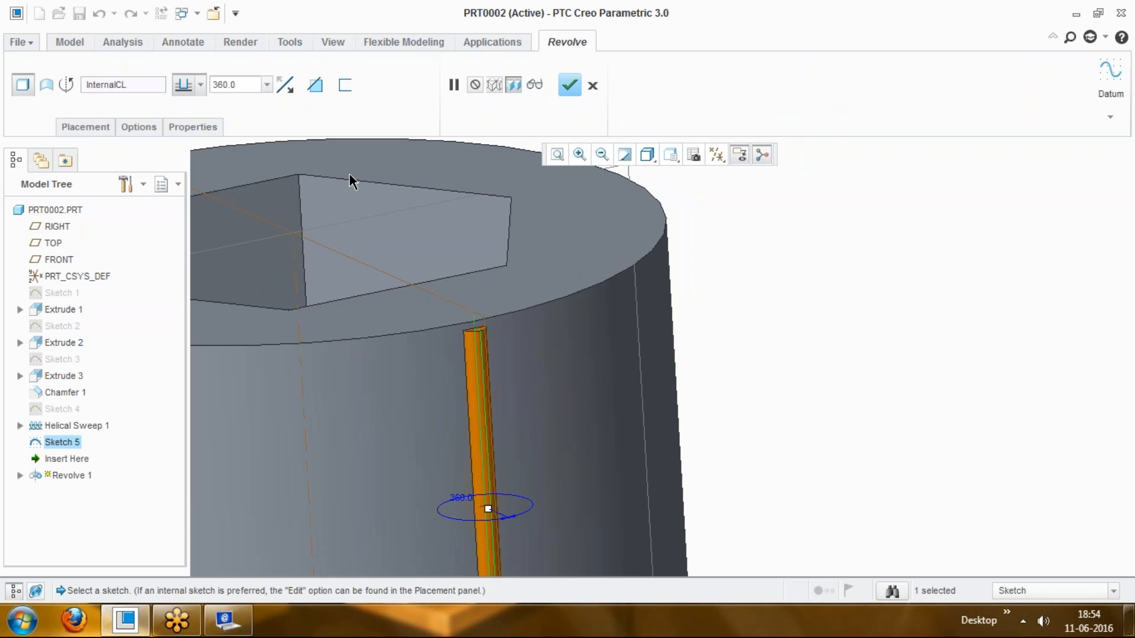
{"action": "left_click", "coordinate": [315, 85]}
{"action": "left_click", "coordinate": [592, 85]}
{"action": "scroll", "coordinate": [798, 297], "scroll_direction": "up", "scroll_amount": 4}
{"action": "middle_click_drag", "start_coordinate": [839, 446], "coordinate": [843, 423]}
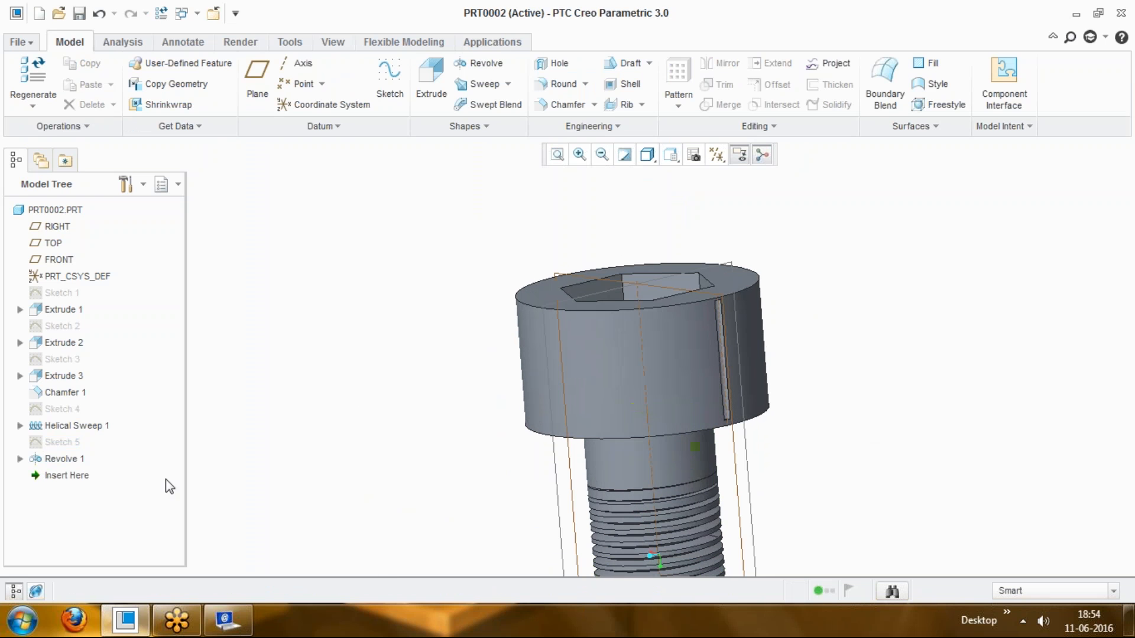
Step: Start a pattern of the revolved groove cut, using the Axis type with the bolt's central axis as its center
{"action": "left_click", "coordinate": [65, 459]}
{"action": "mouse_move", "coordinate": [256, 472]}
{"action": "middle_mouse_down"}
{"action": "mouse_move", "coordinate": [273, 466]}
{"action": "mouse_move", "coordinate": [266, 473]}
{"action": "middle_mouse_up"}
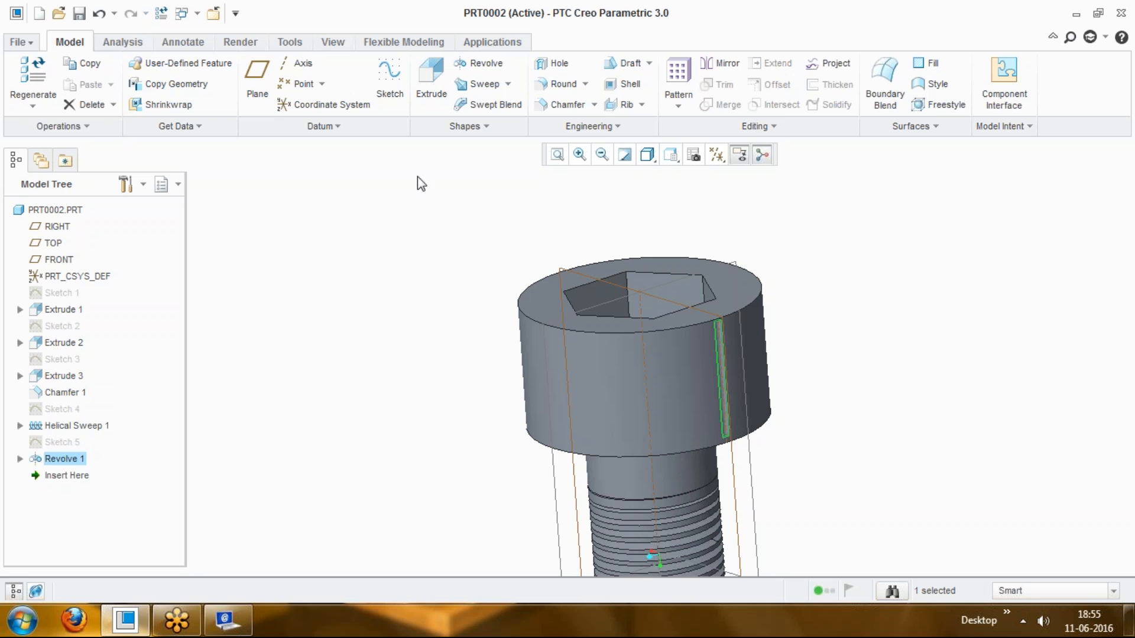
{"action": "left_click", "coordinate": [678, 106]}
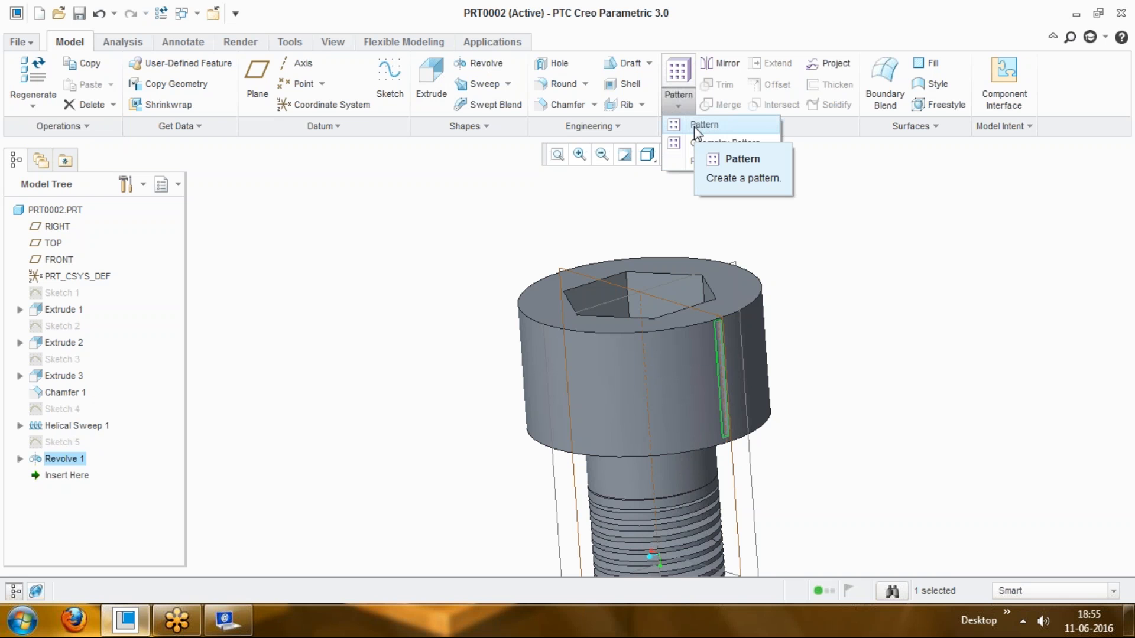
{"action": "left_click", "coordinate": [693, 125]}
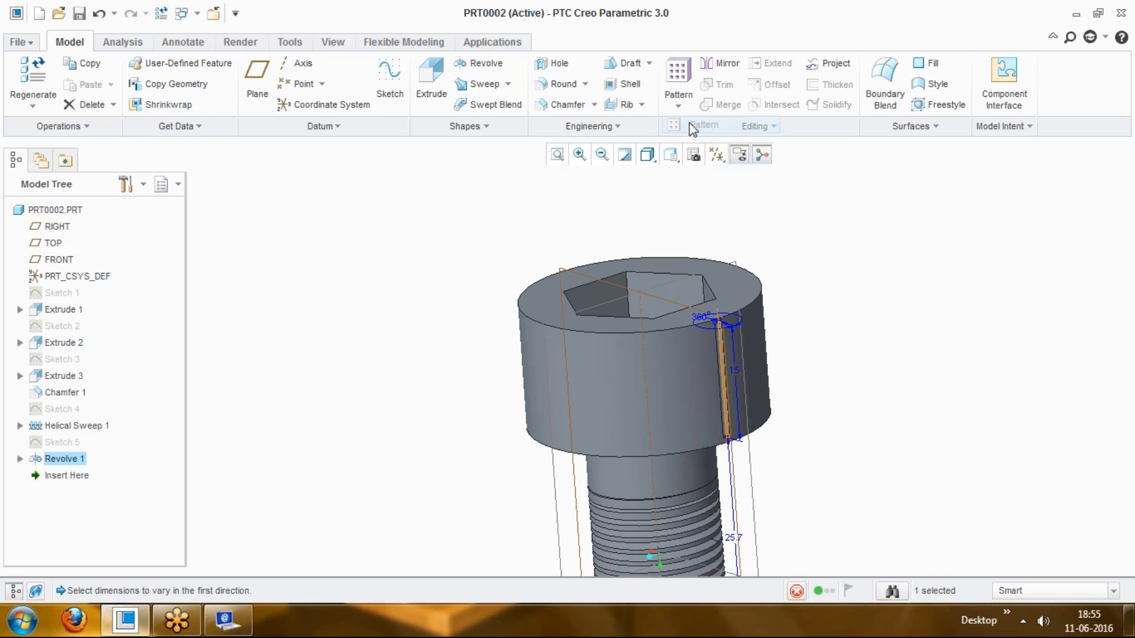
{"action": "left_click", "coordinate": [78, 87]}
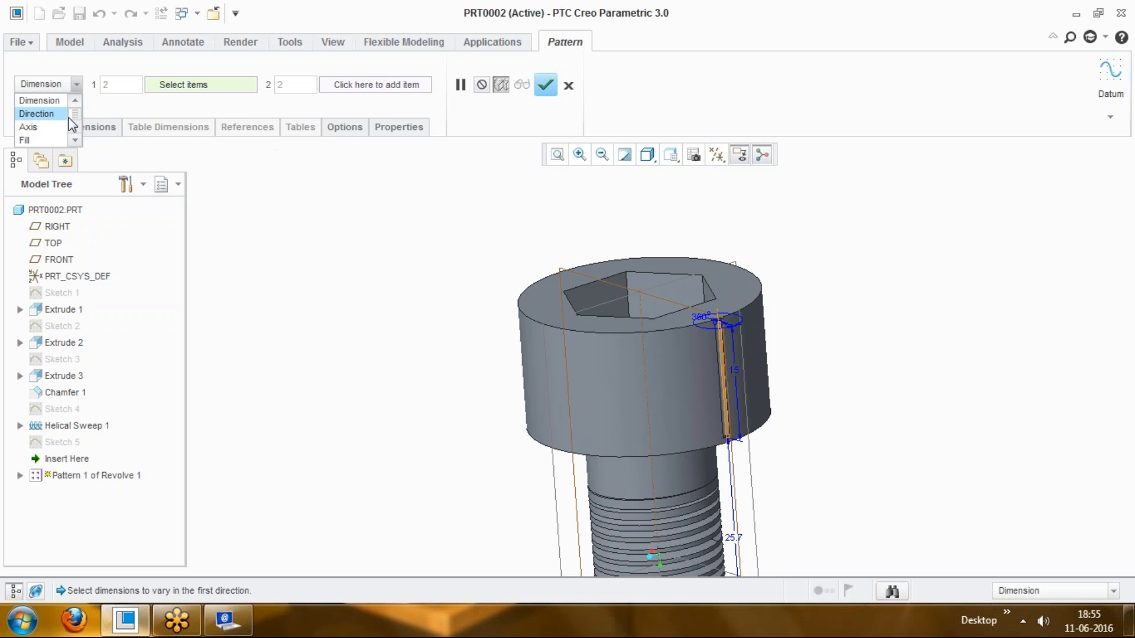
{"action": "mouse_move", "coordinate": [75, 112]}
{"action": "left_mouse_down"}
{"action": "mouse_move", "coordinate": [75, 125]}
{"action": "mouse_move", "coordinate": [80, 113]}
{"action": "left_mouse_up"}
{"action": "left_click", "coordinate": [47, 127]}
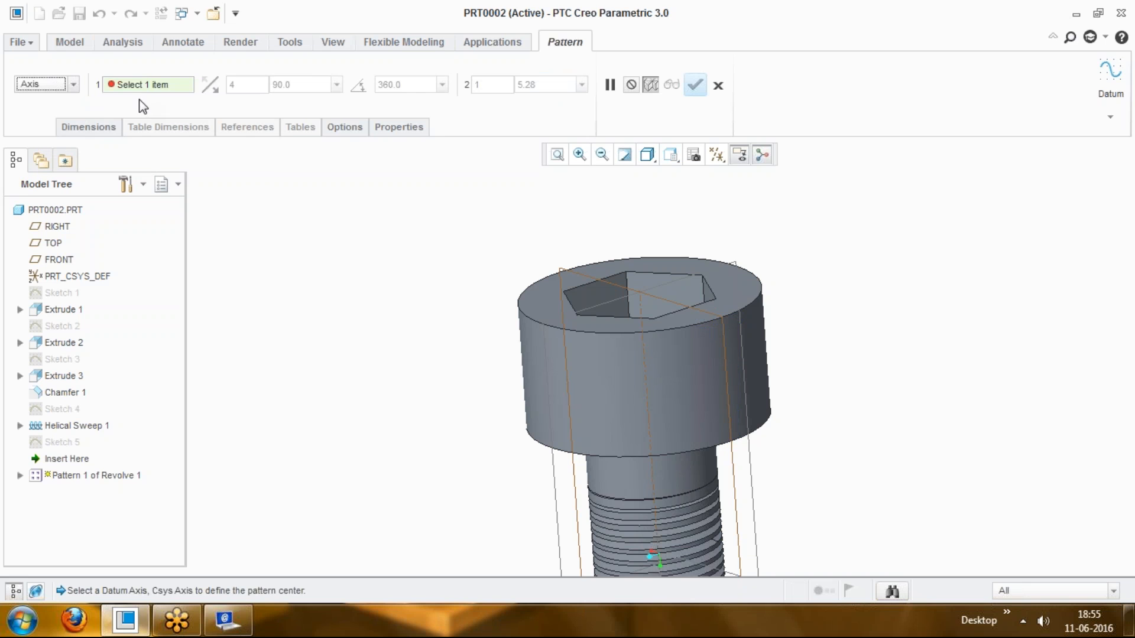
{"action": "left_click", "coordinate": [135, 84]}
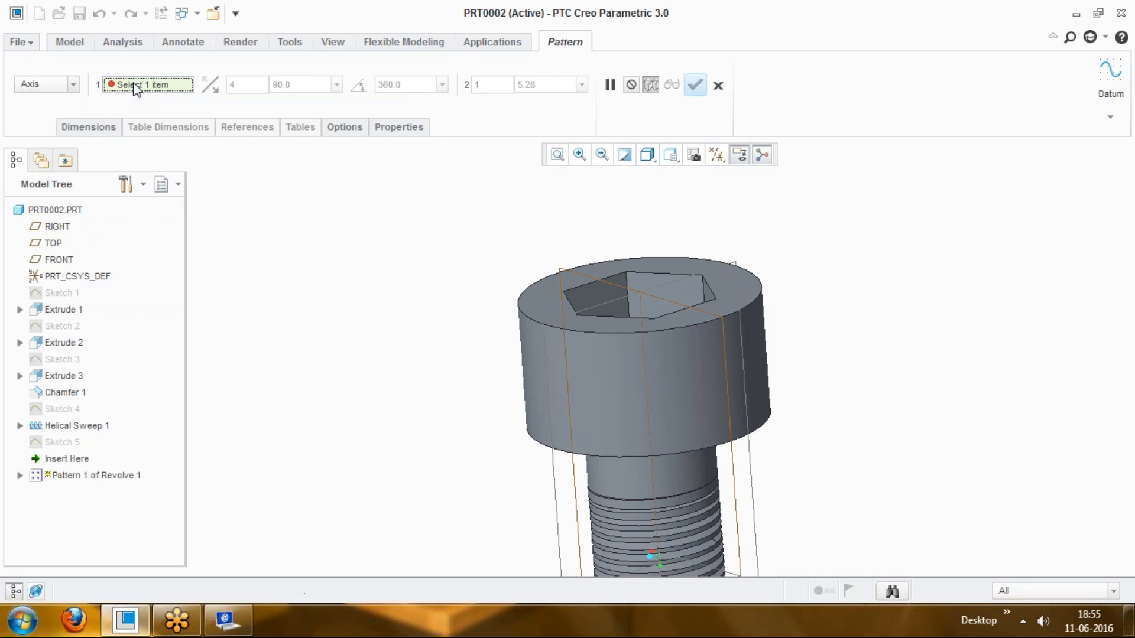
{"action": "left_click", "coordinate": [648, 378]}
{"action": "scroll", "coordinate": [646, 367], "scroll_direction": "down", "scroll_amount": 2}
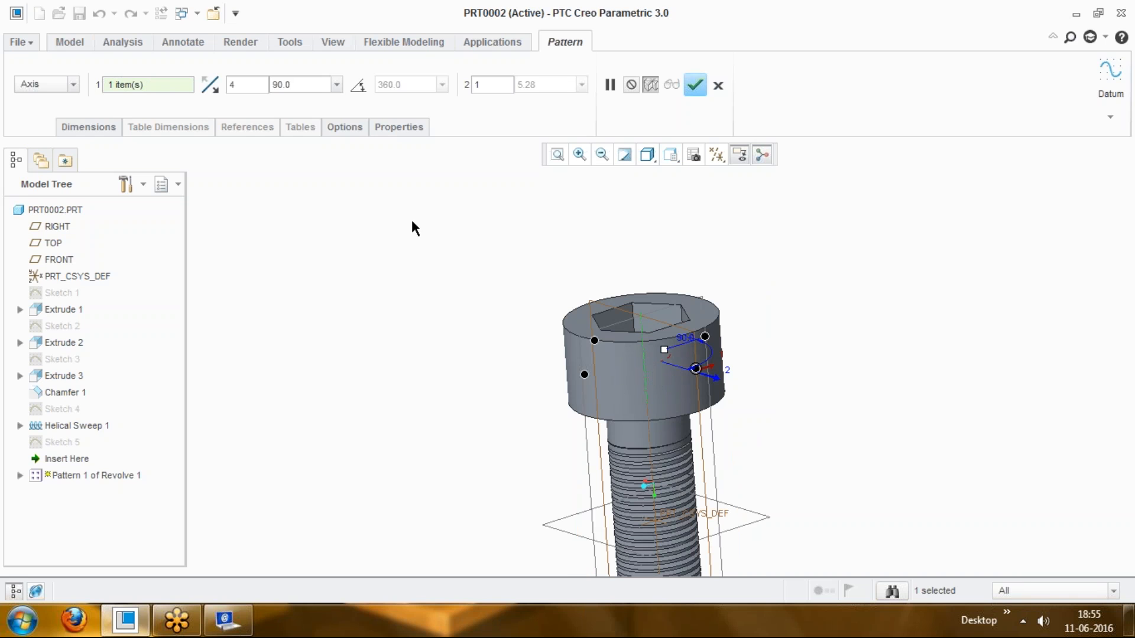
Step: Set the groove pattern to 20 members with an angular spacing of 360/20
{"action": "middle_click_drag", "start_coordinate": [409, 313], "coordinate": [431, 357]}
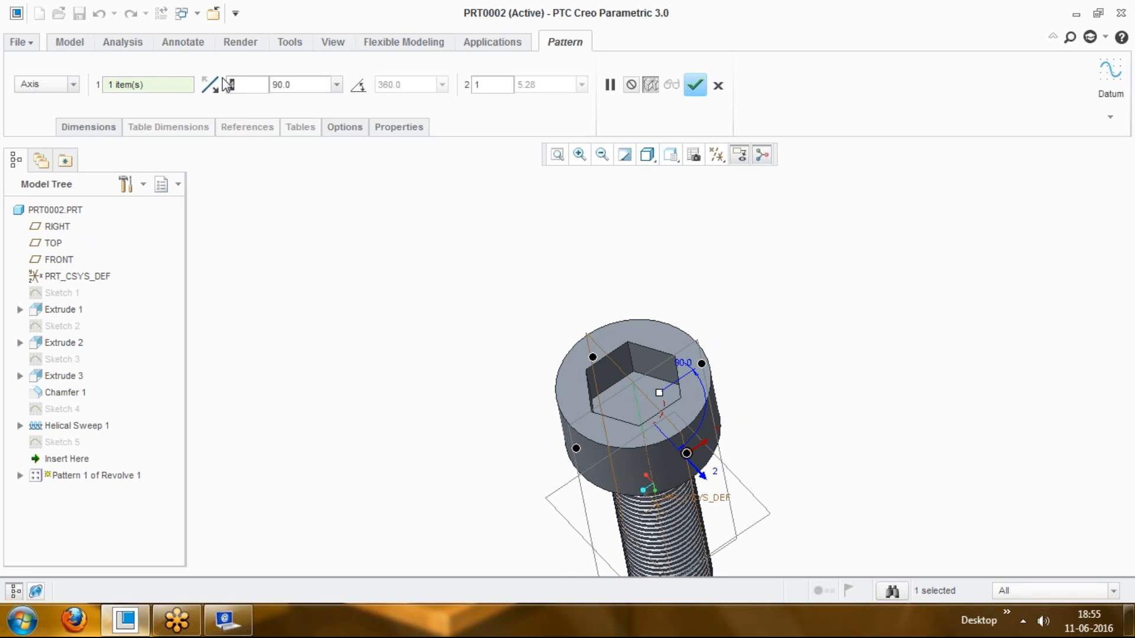
{"action": "type", "text": "20"}
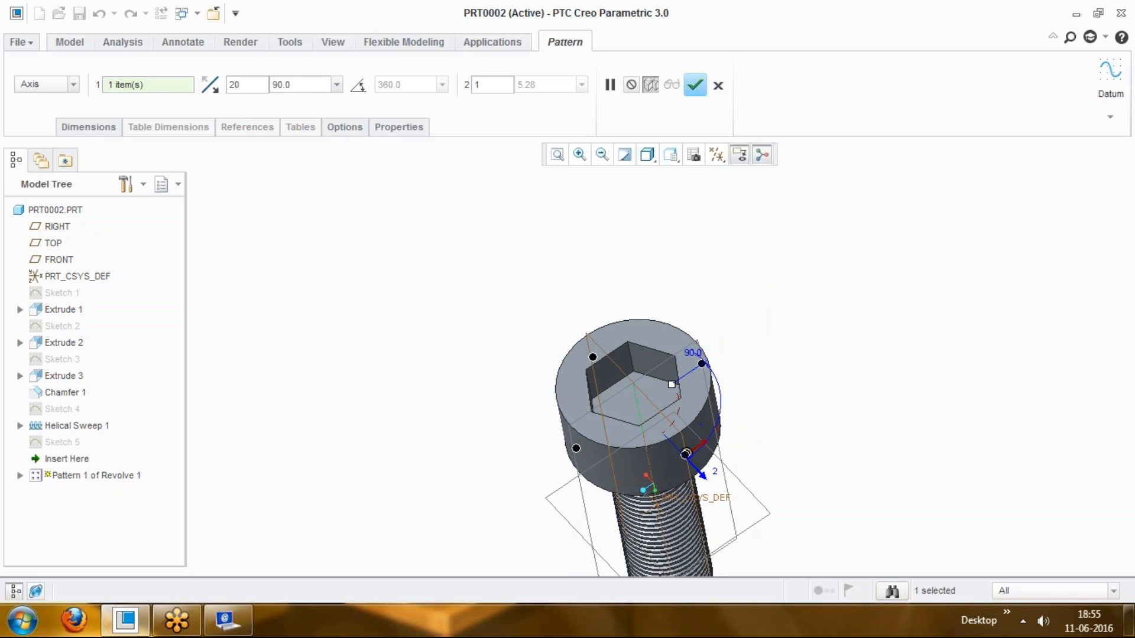
{"action": "left_click", "coordinate": [303, 89]}
{"action": "type", "text": "360"}
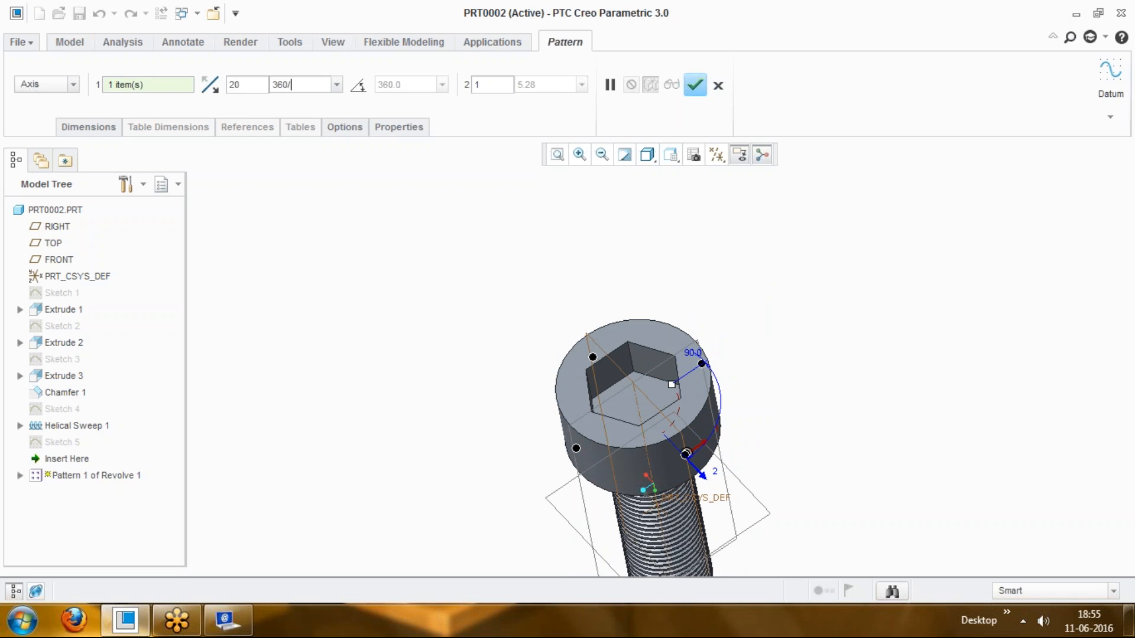
{"action": "type", "text": "/20"}
{"action": "key", "text": "Return"}
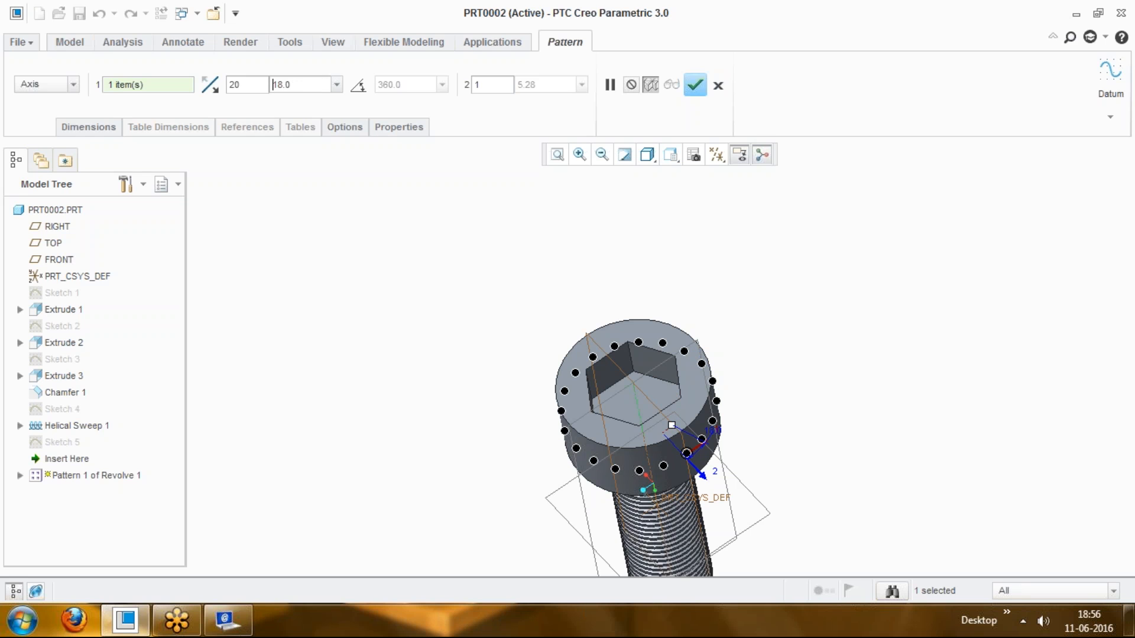
Step: Change the groove pattern to 25 members with an angular spacing of 360/25 and complete the pattern
{"action": "left_click", "coordinate": [227, 84]}
{"action": "type", "text": "25"}
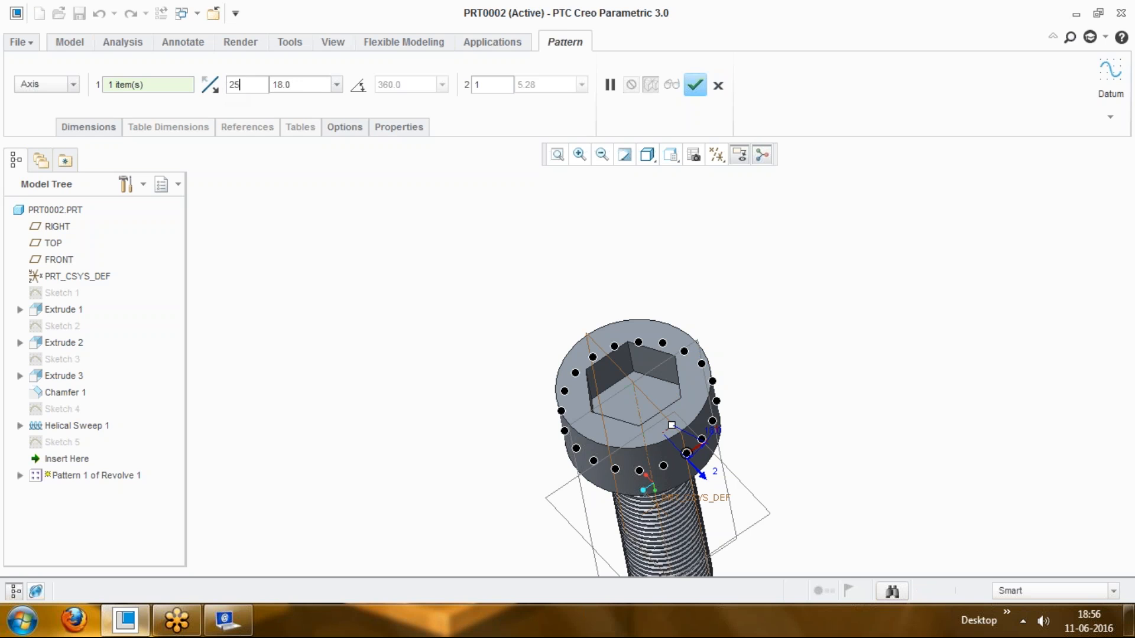
{"action": "left_click", "coordinate": [300, 82]}
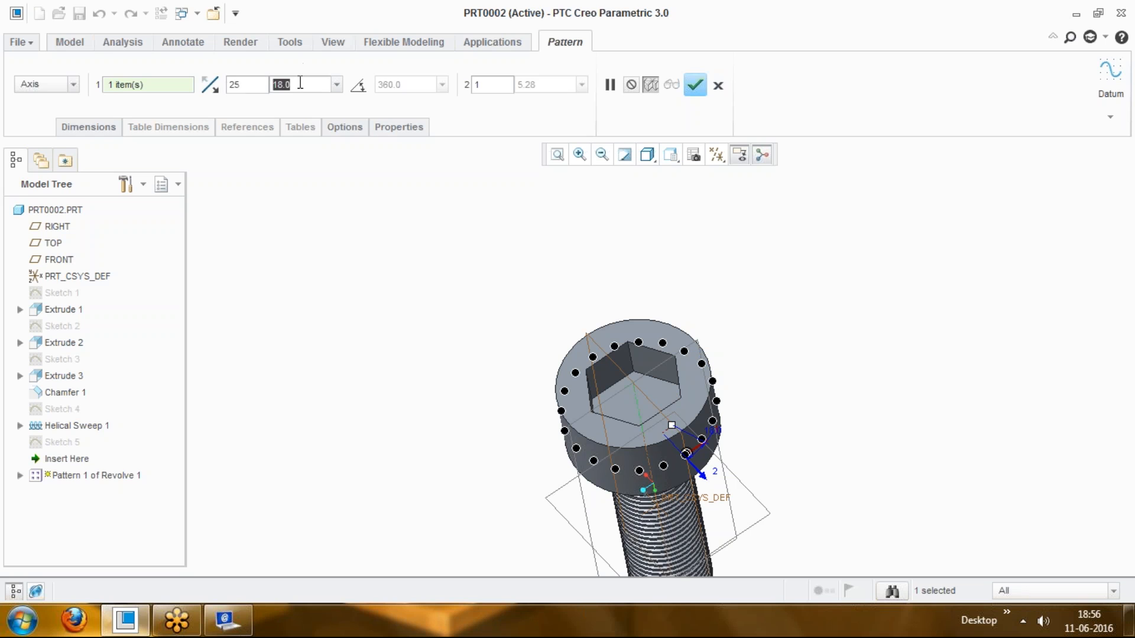
{"action": "type", "text": "360/25"}
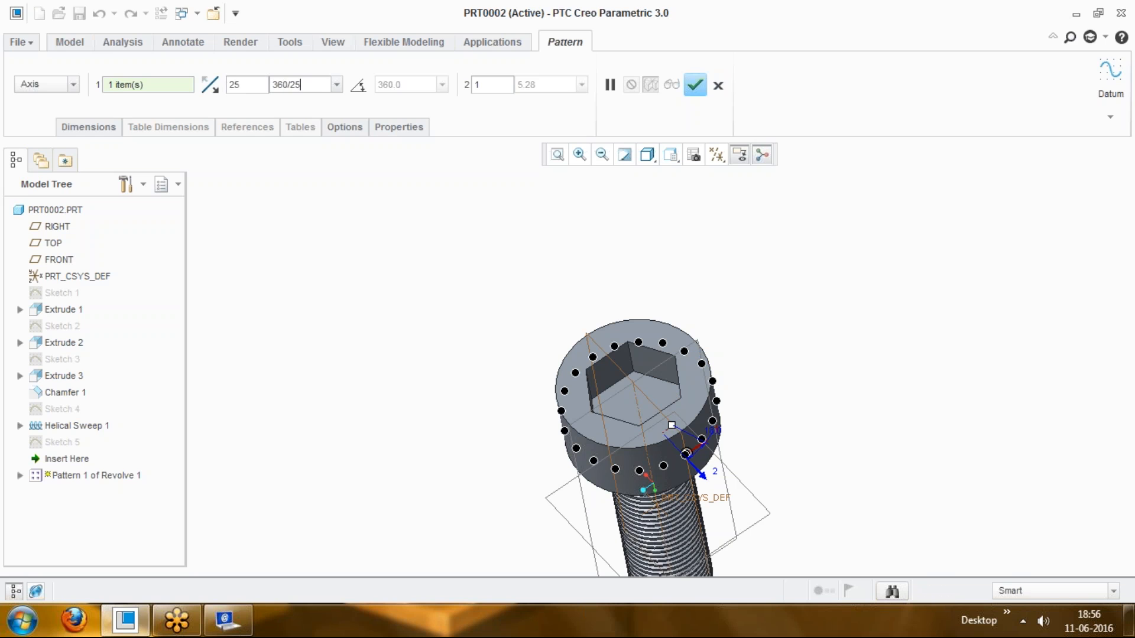
{"action": "key", "text": "Return"}
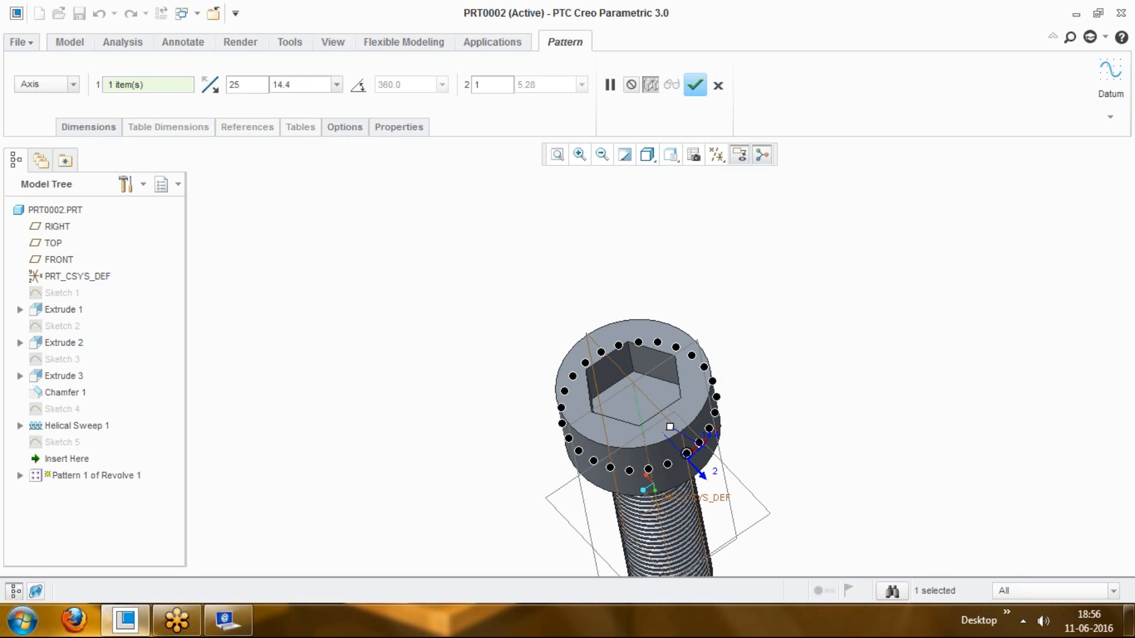
{"action": "left_click", "coordinate": [696, 87]}
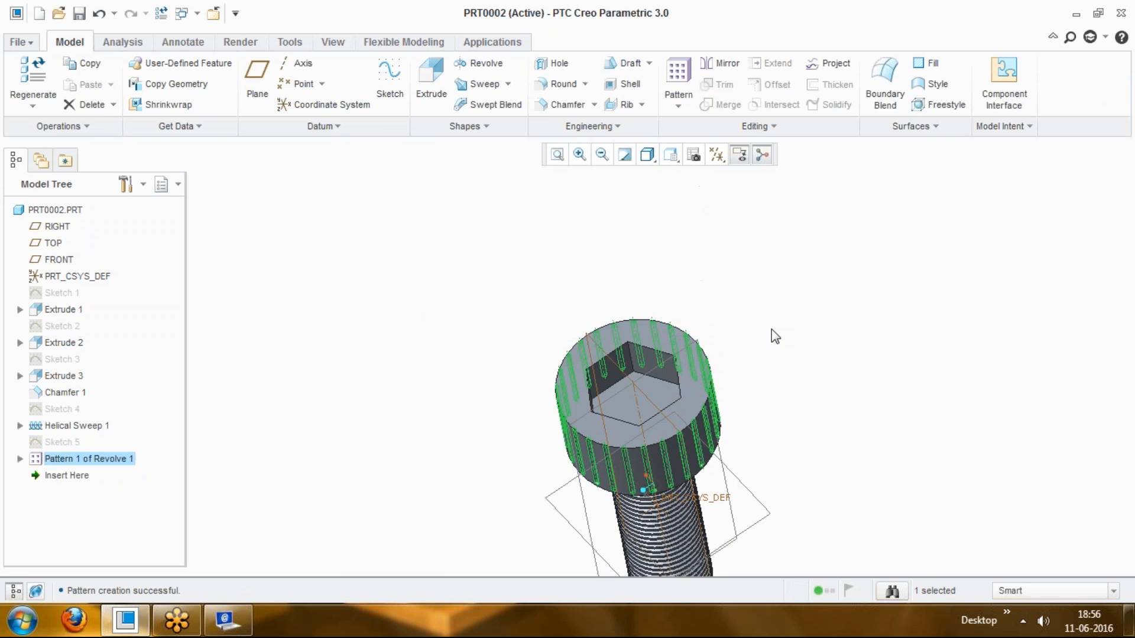
{"action": "middle_click_drag", "start_coordinate": [782, 329], "coordinate": [764, 395]}
{"action": "scroll", "coordinate": [763, 318], "scroll_direction": "up", "scroll_amount": 4}
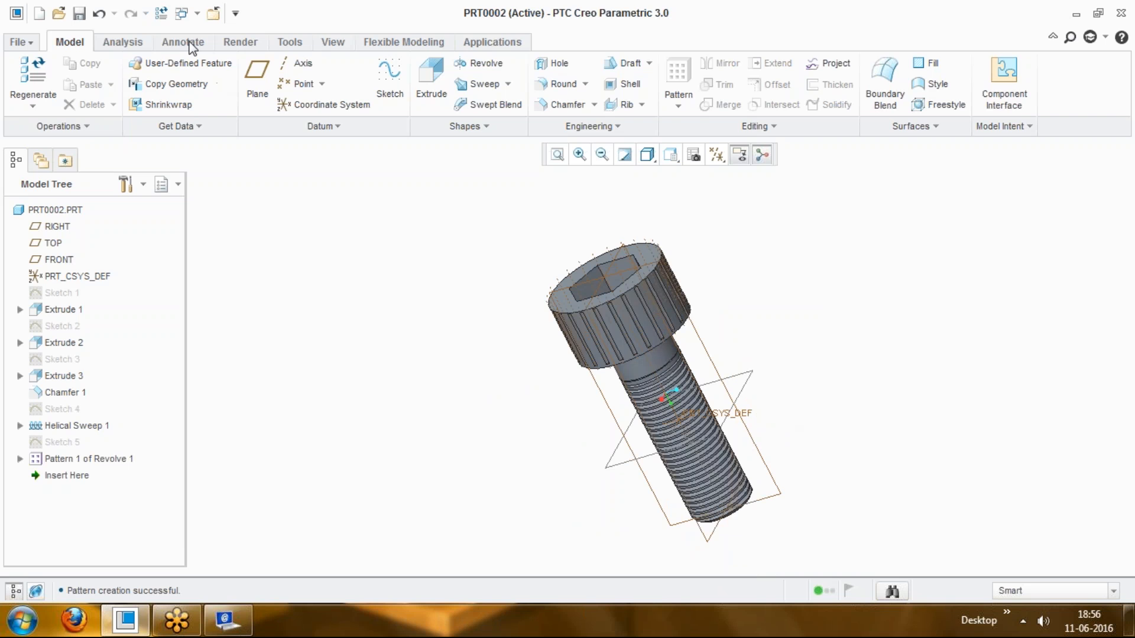
Step: Close the bolt's window and create a new solid part named prt0003 from the solid_part_mmks template instead of the default
{"action": "left_click", "coordinate": [213, 13]}
{"action": "left_click", "coordinate": [19, 83]}
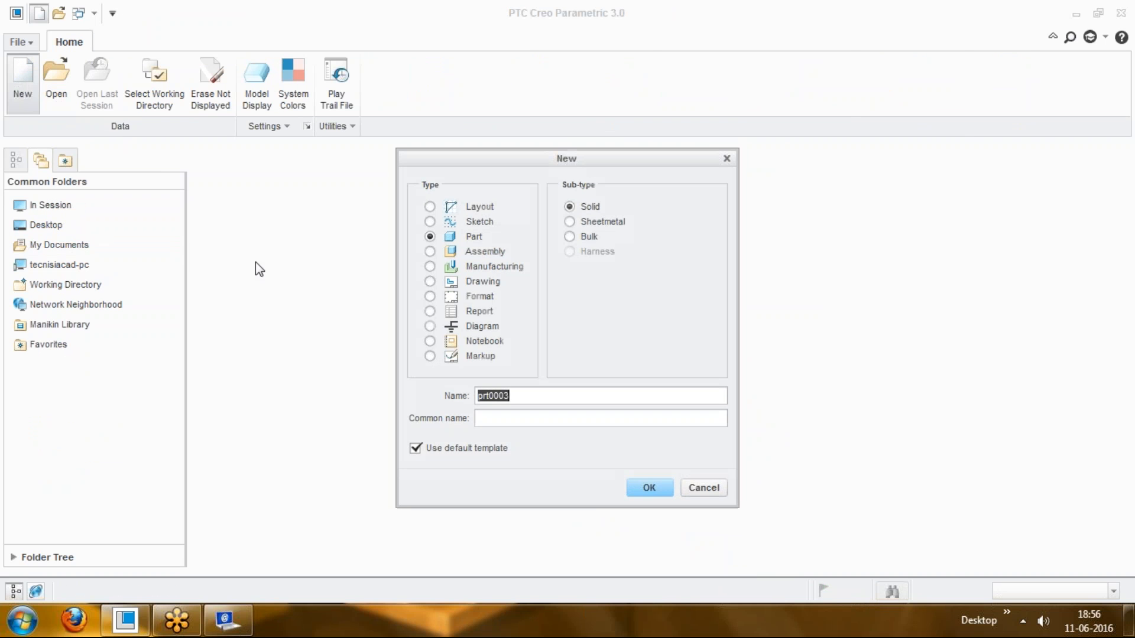
{"action": "left_click", "coordinate": [465, 452]}
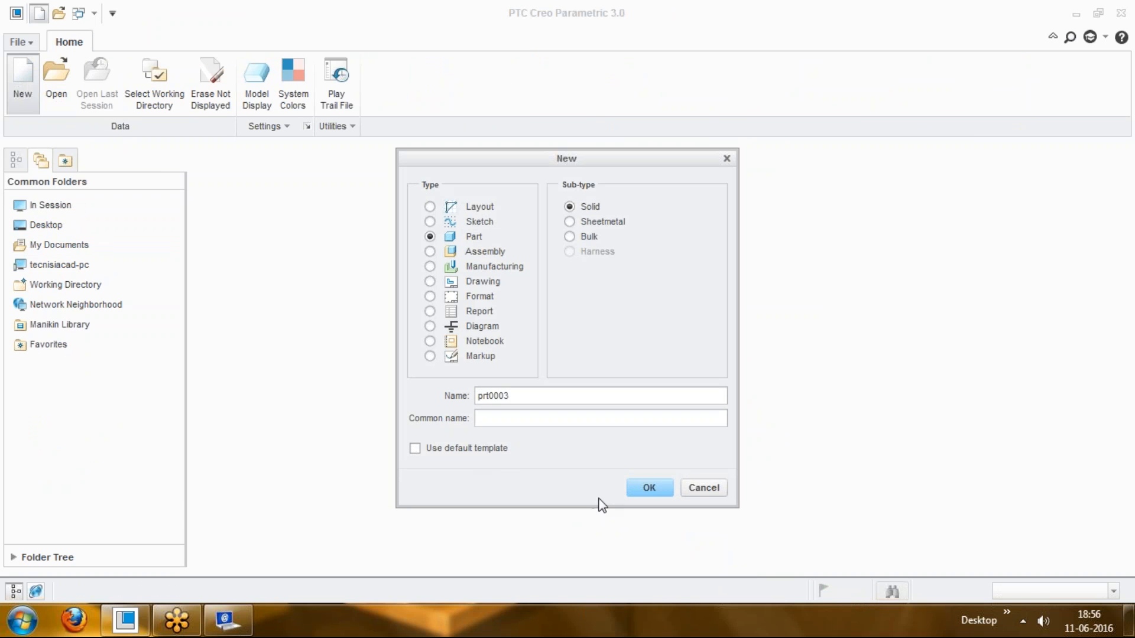
{"action": "left_click", "coordinate": [646, 489]}
{"action": "left_click", "coordinate": [461, 256]}
{"action": "scroll", "coordinate": [460, 257], "scroll_direction": "down", "scroll_amount": 1}
{"action": "double_click", "coordinate": [460, 257]}
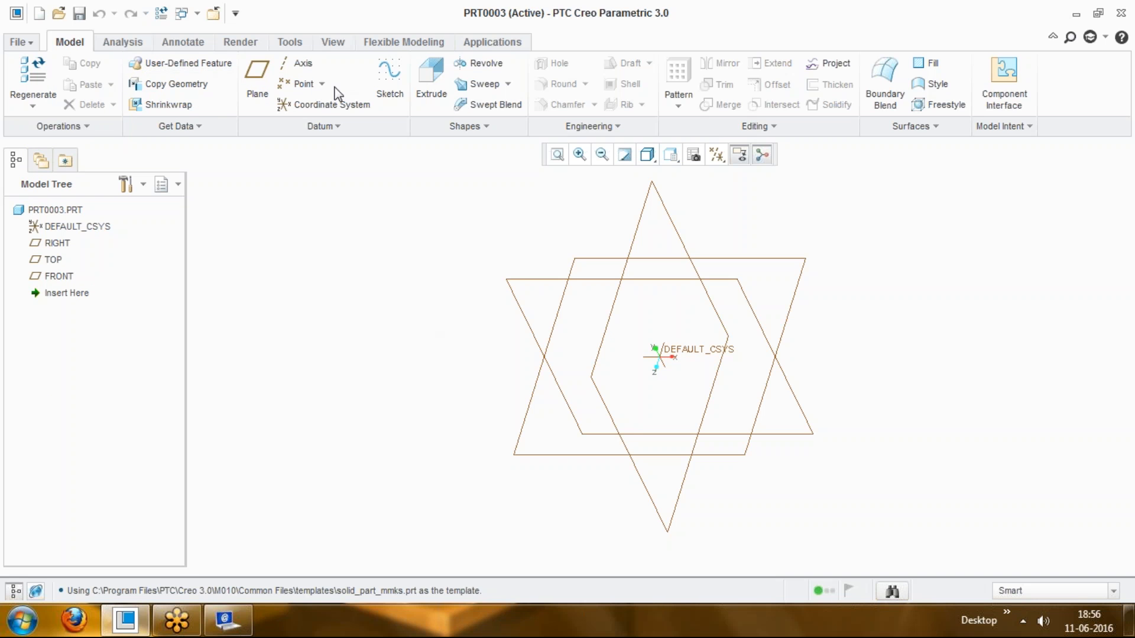
Step: Start a sketch on the TOP plane and draw a circle centred on the origin, about 354 mm in diameter
{"action": "left_click", "coordinate": [387, 80]}
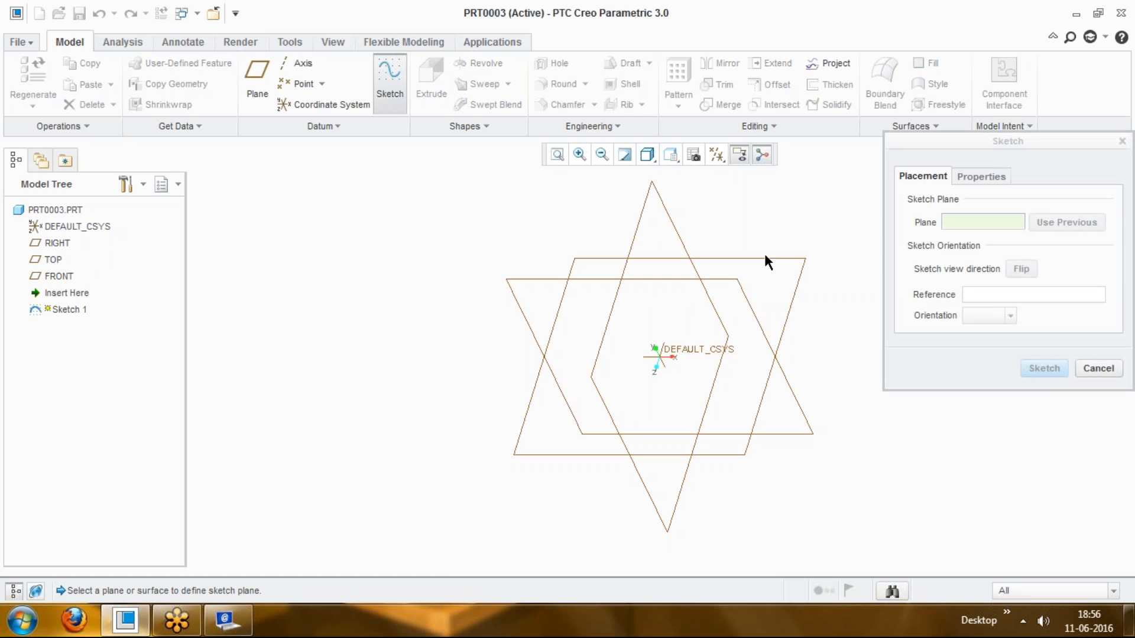
{"action": "left_click", "coordinate": [748, 253]}
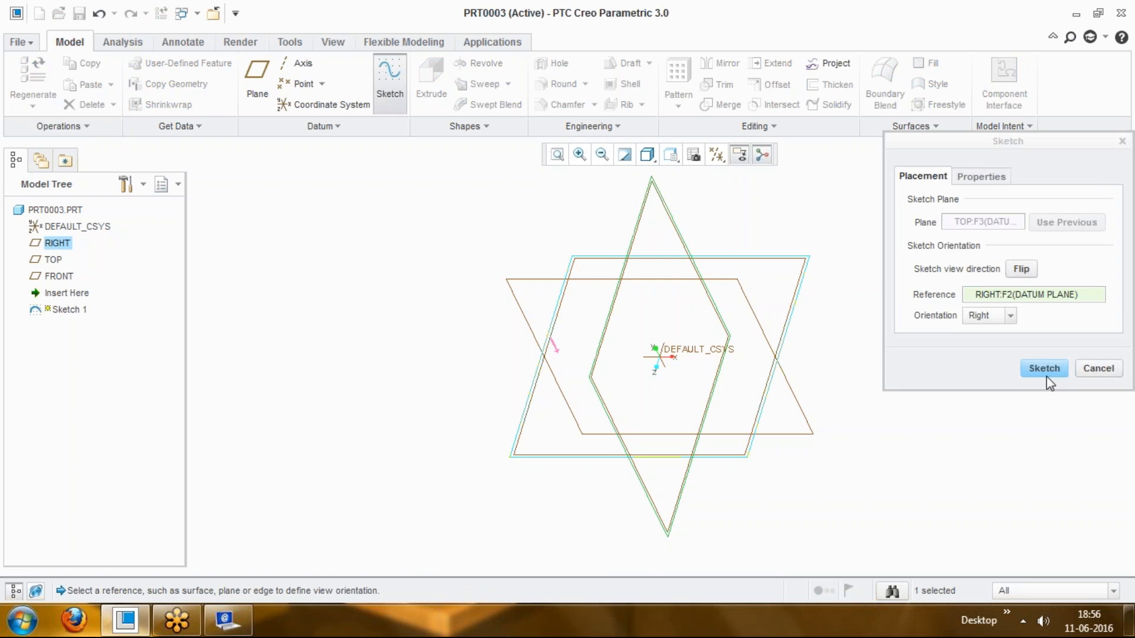
{"action": "left_click", "coordinate": [1044, 369]}
{"action": "left_click", "coordinate": [717, 155]}
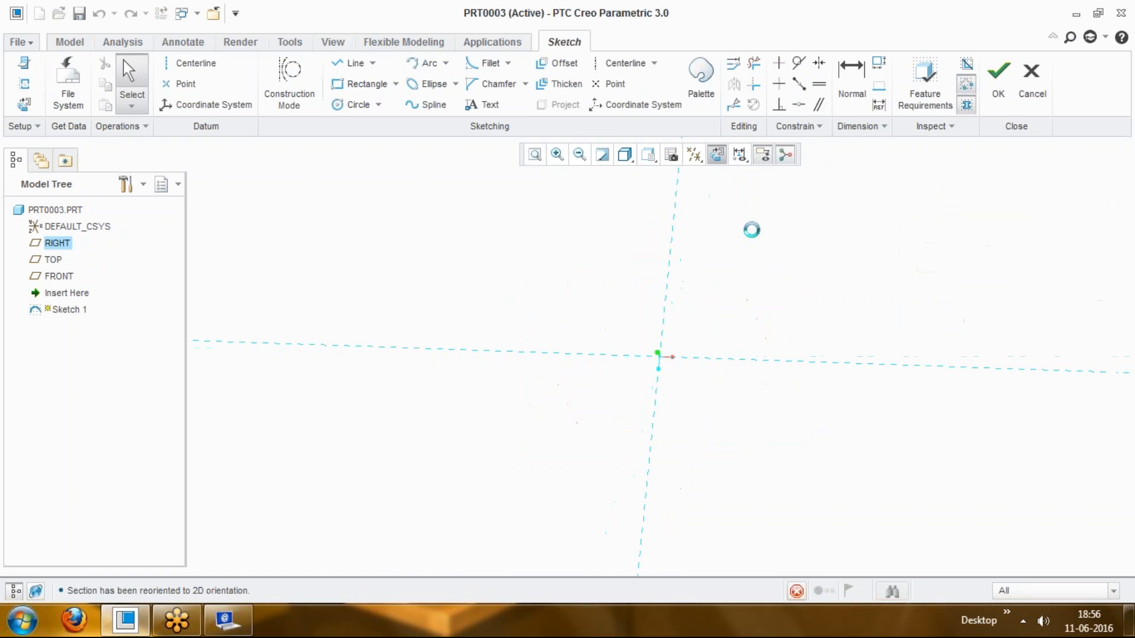
{"action": "left_click", "coordinate": [353, 104]}
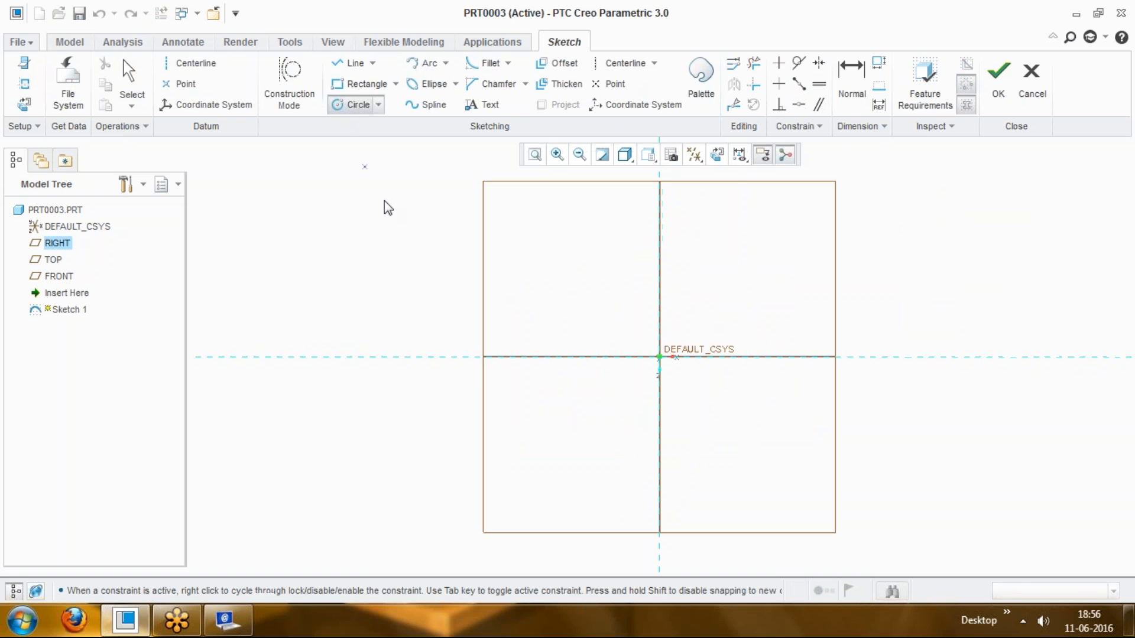
{"action": "left_click", "coordinate": [660, 357]}
{"action": "left_click", "coordinate": [709, 250]}
{"action": "middle_click", "coordinate": [716, 247]}
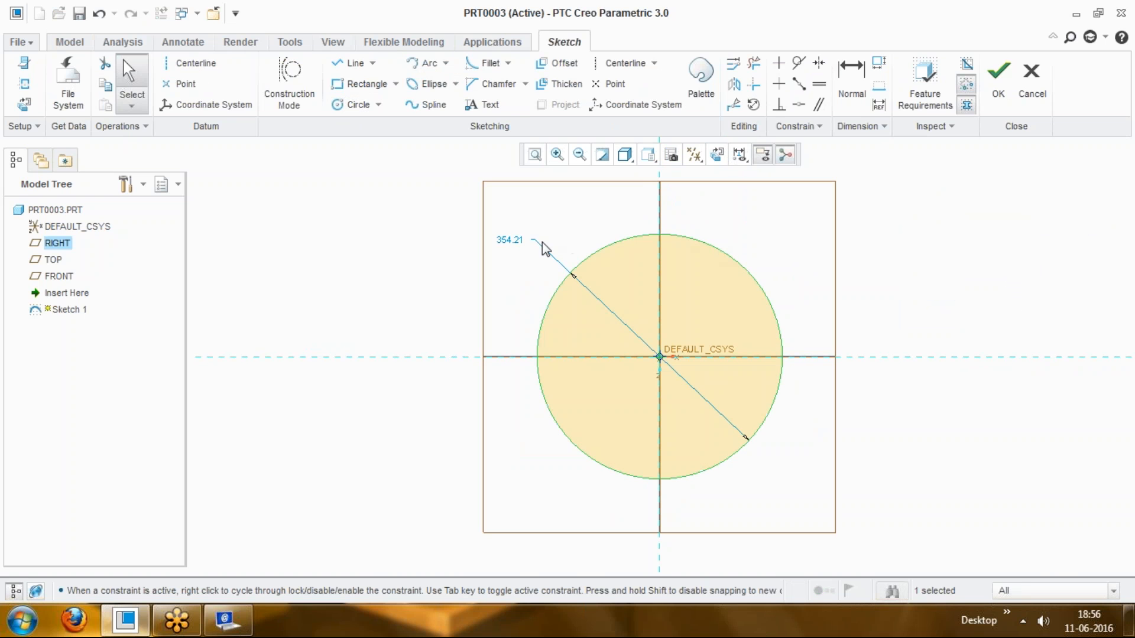
Step: Set the circle's diameter to 350 mm and accept the sketch
{"action": "double_click", "coordinate": [512, 239]}
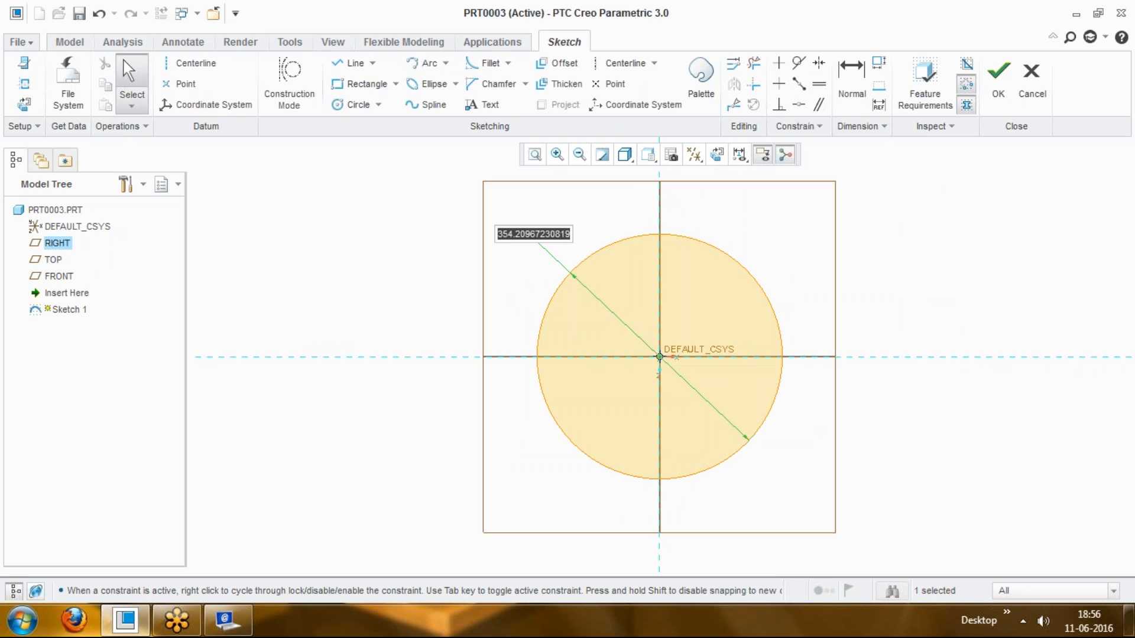
{"action": "type", "text": "350"}
{"action": "key", "text": "Return"}
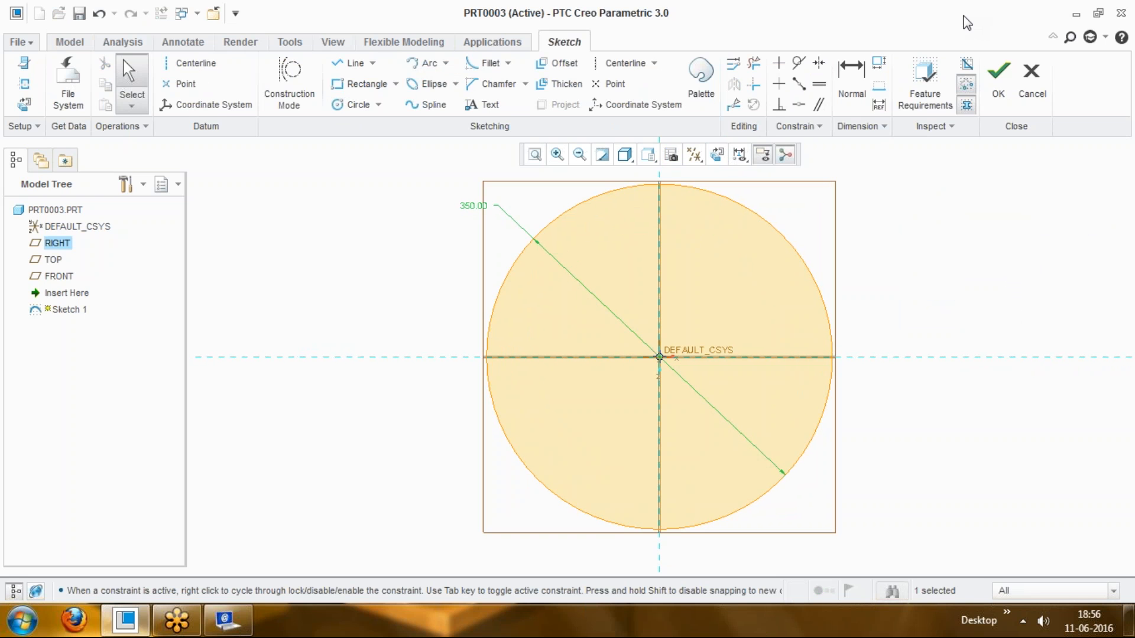
{"action": "left_click", "coordinate": [997, 78]}
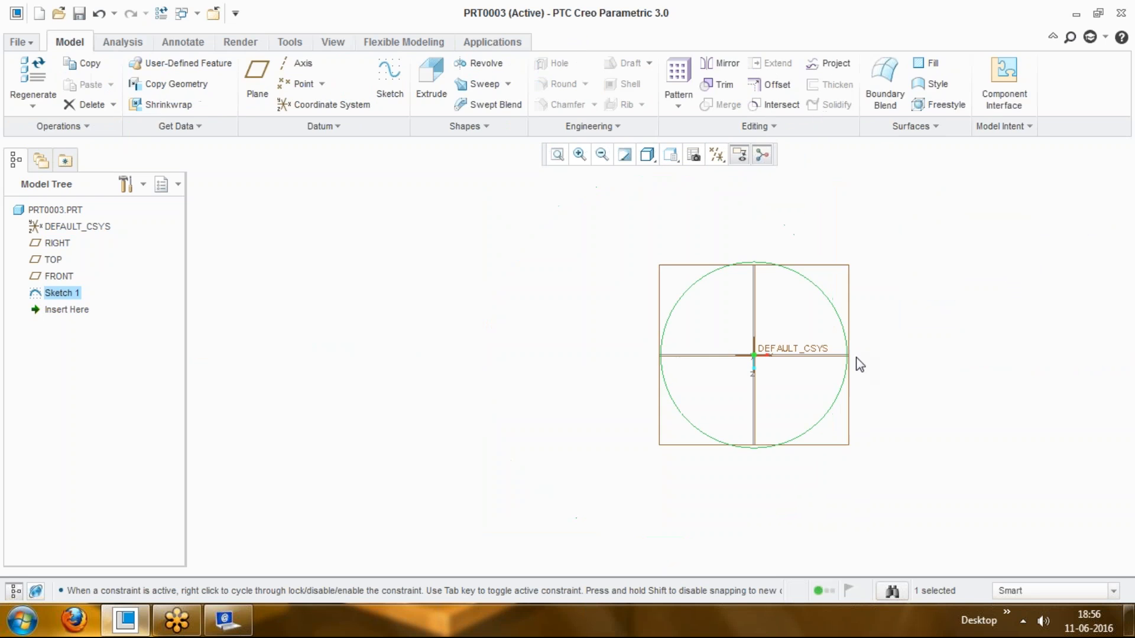
Step: Extrude the circle sketch symmetrically about its sketch plane to a total depth of 100 mm
{"action": "left_click", "coordinate": [431, 82]}
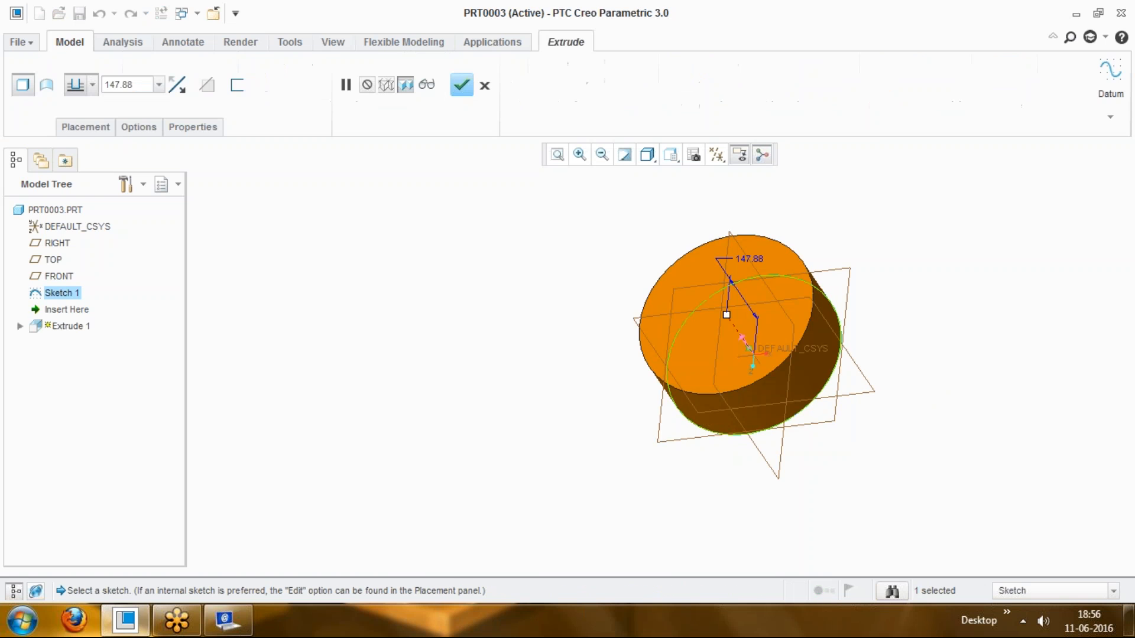
{"action": "left_click", "coordinate": [93, 85]}
{"action": "left_click", "coordinate": [76, 133]}
{"action": "double_click", "coordinate": [142, 83]}
{"action": "type", "text": "100"}
{"action": "key", "text": "Return"}
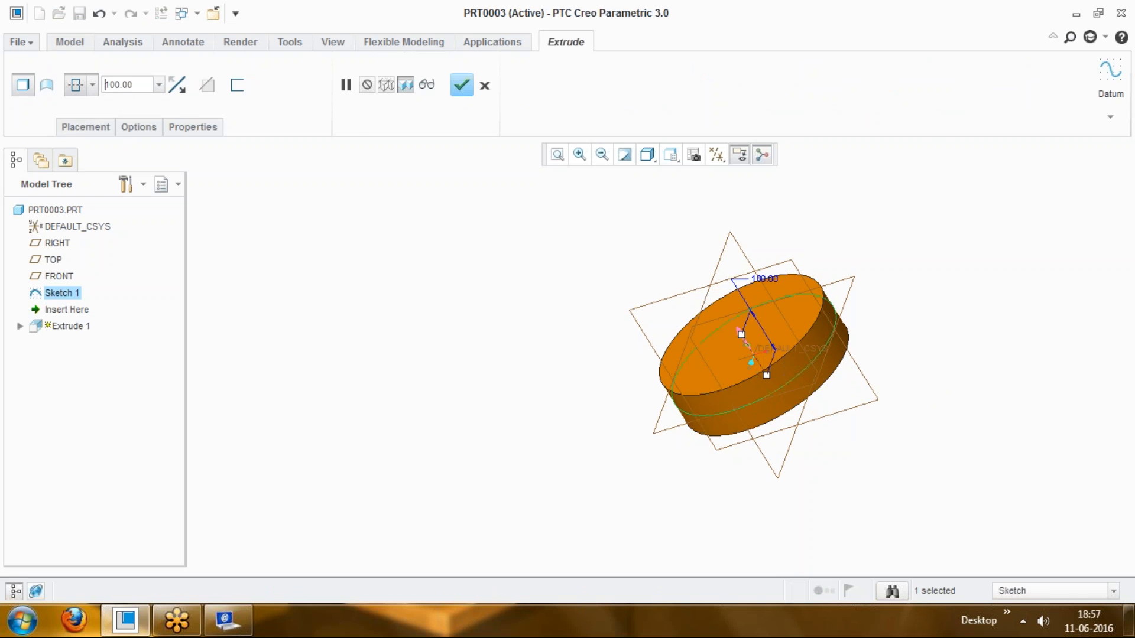
{"action": "left_click", "coordinate": [464, 95]}
{"action": "left_click", "coordinate": [548, 294]}
{"action": "scroll", "coordinate": [818, 363], "scroll_direction": "down", "scroll_amount": 2}
{"action": "middle_click_drag", "start_coordinate": [818, 363], "coordinate": [840, 420]}
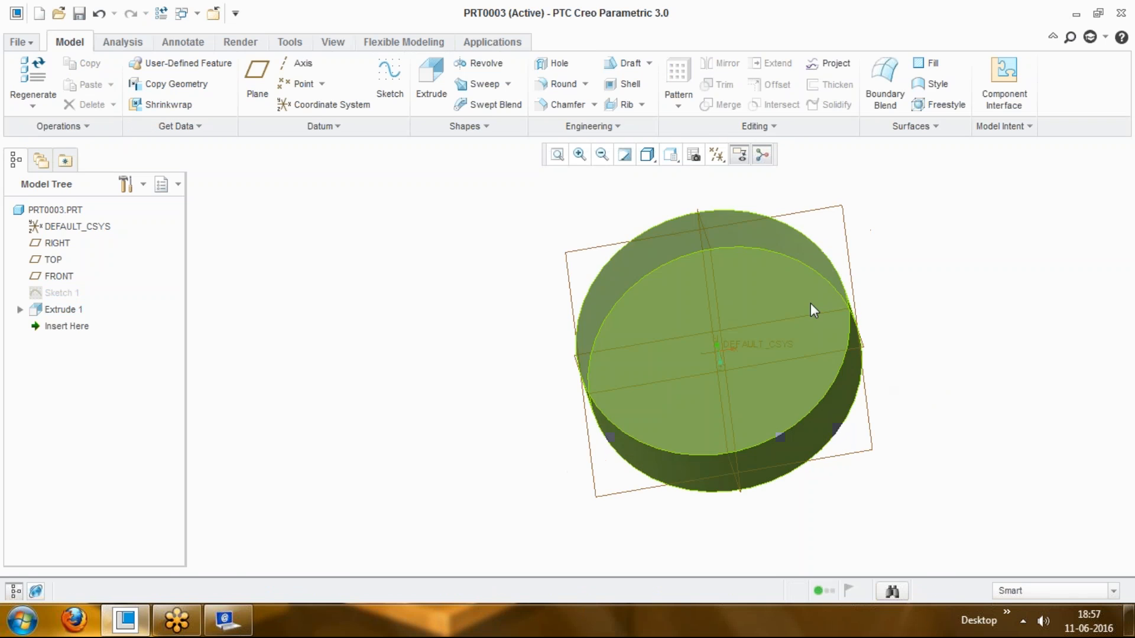
Step: Start a sketch on the disc's flat face and draw a circle about 182 mm in diameter, centred on the origin
{"action": "left_click", "coordinate": [789, 283]}
{"action": "left_click", "coordinate": [405, 84]}
{"action": "left_click", "coordinate": [717, 155]}
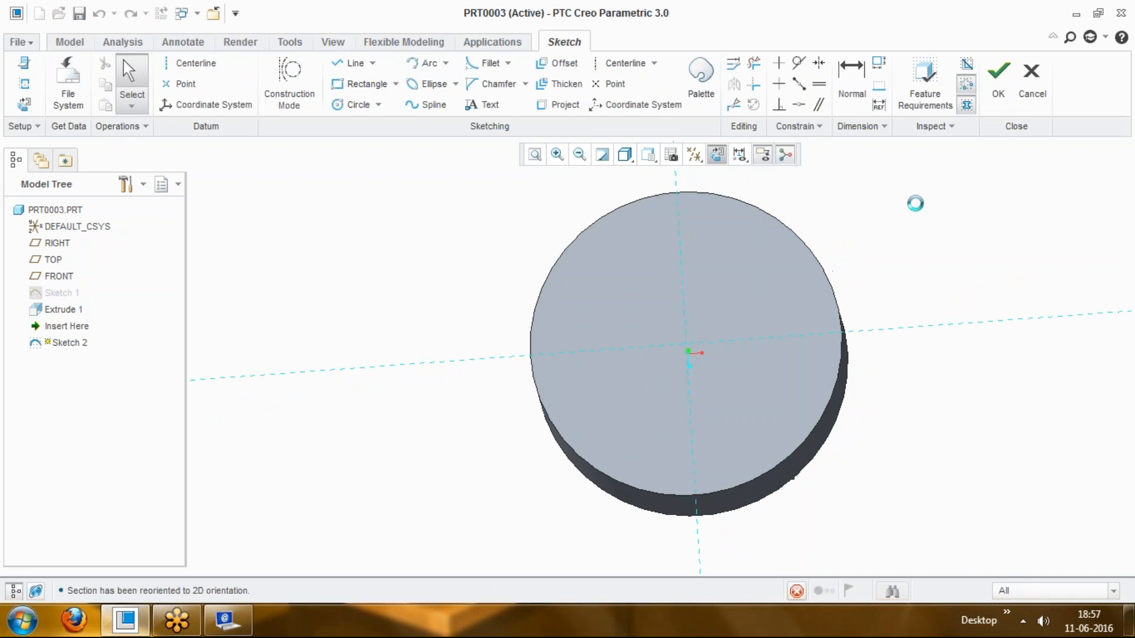
{"action": "left_click", "coordinate": [342, 107]}
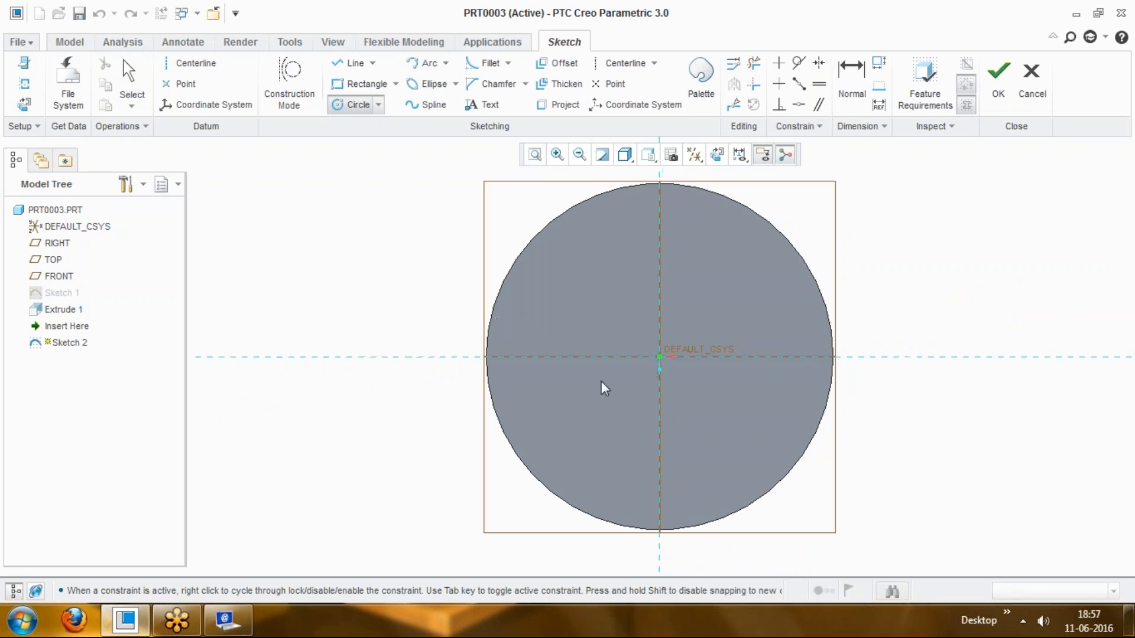
{"action": "left_click", "coordinate": [660, 357]}
{"action": "left_click", "coordinate": [688, 271]}
{"action": "middle_click", "coordinate": [590, 283]}
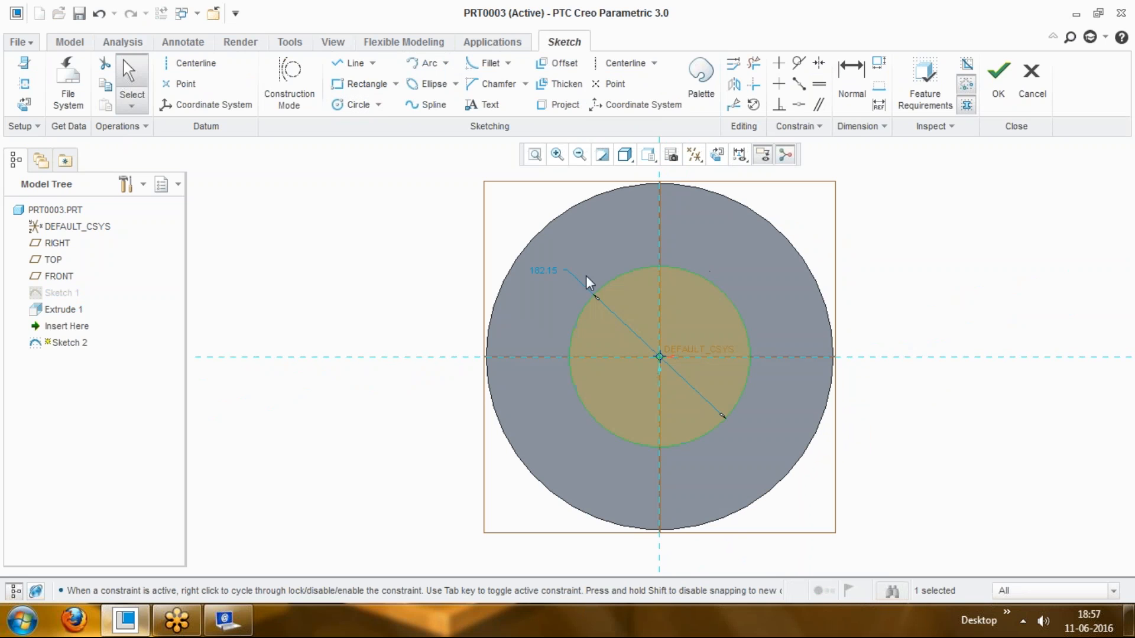
Step: Set the inner circle's diameter to 150 mm and convert it to construction geometry
{"action": "double_click", "coordinate": [544, 275]}
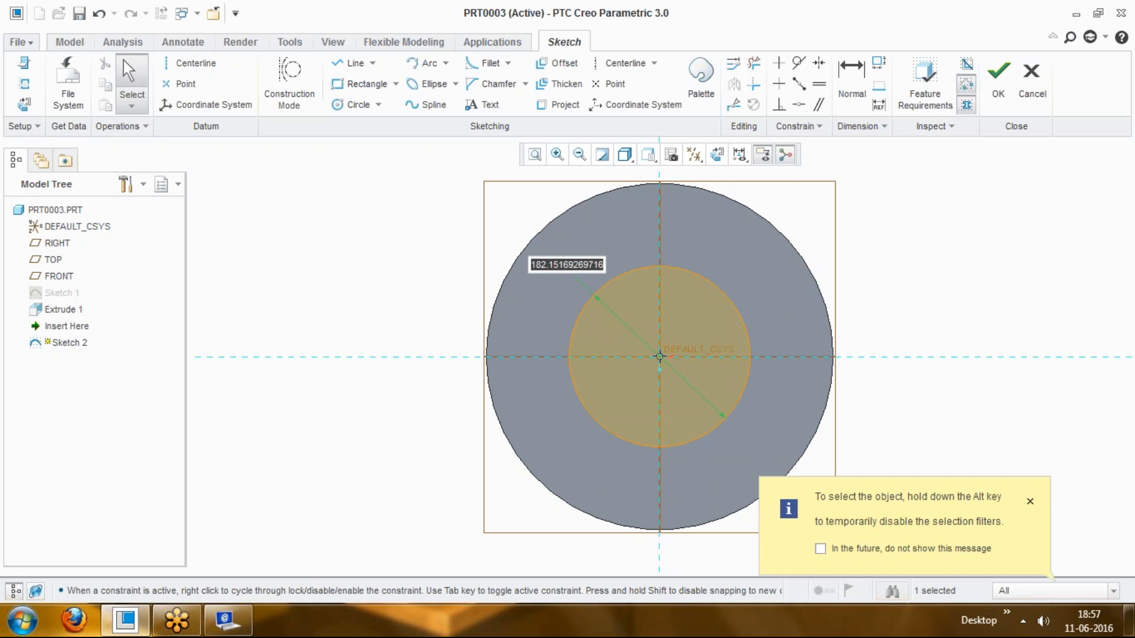
{"action": "type", "text": "15"}
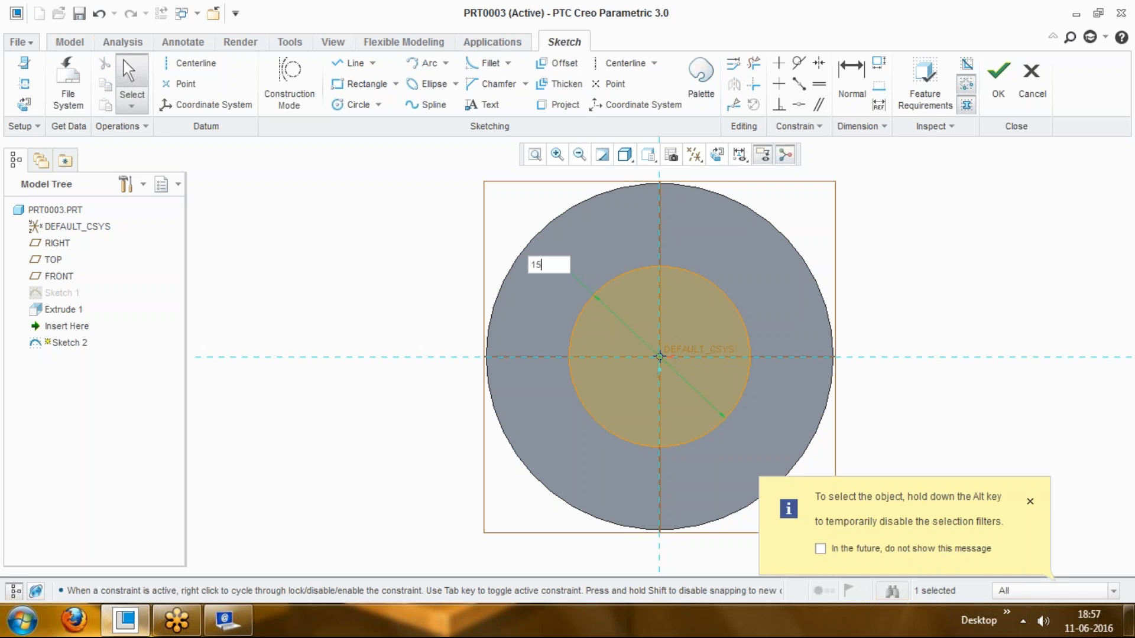
{"action": "key", "text": "Return"}
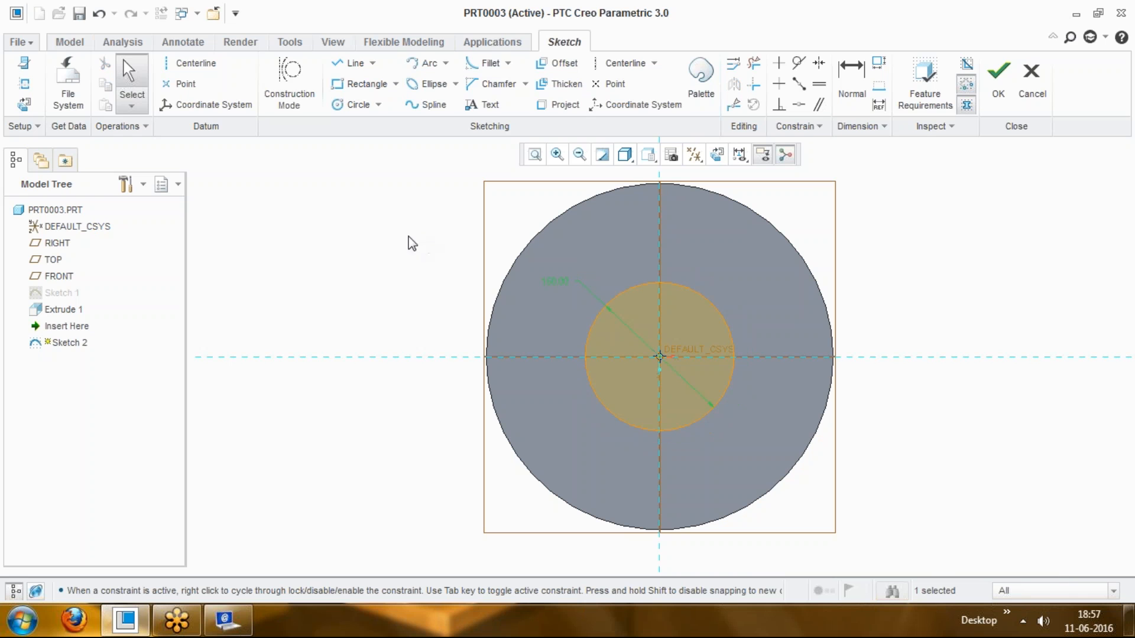
{"action": "right_click", "coordinate": [632, 301]}
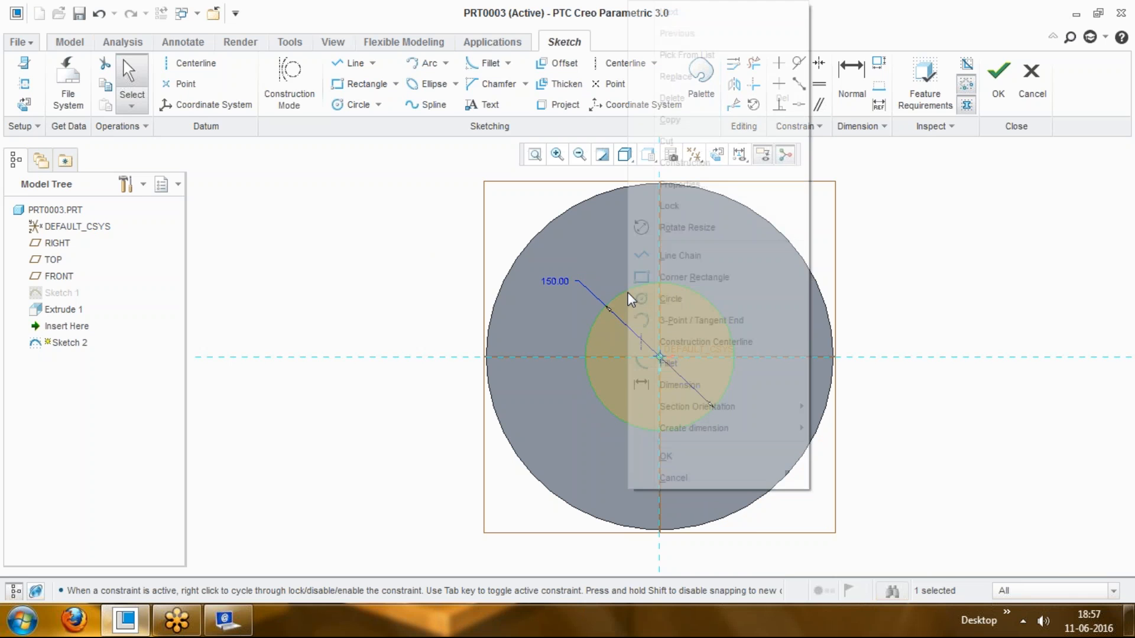
{"action": "left_click", "coordinate": [676, 164]}
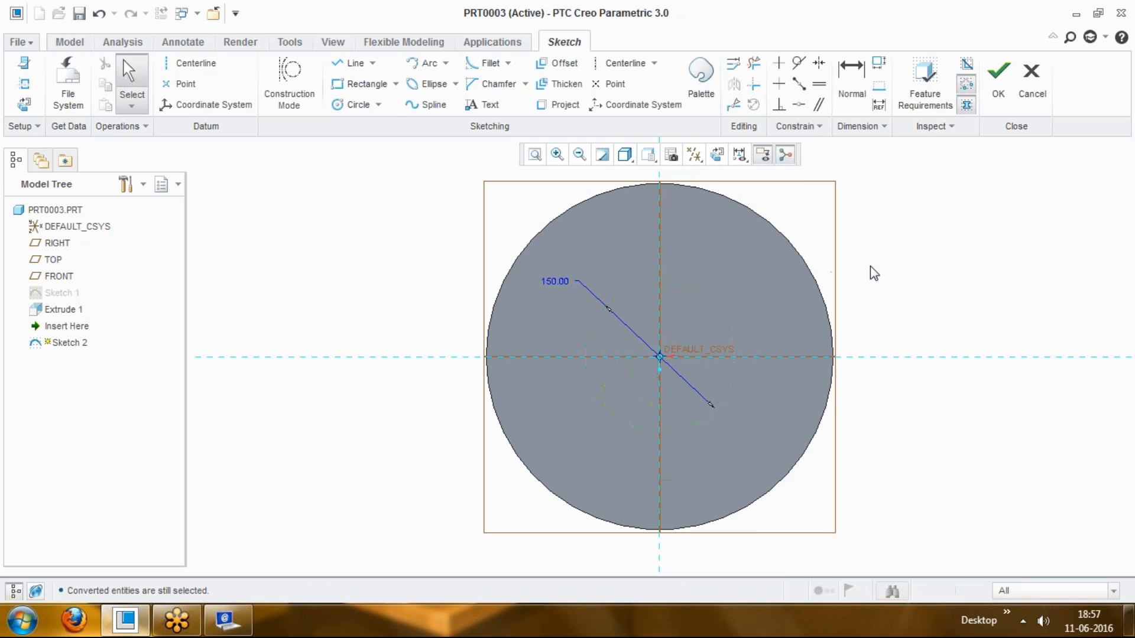